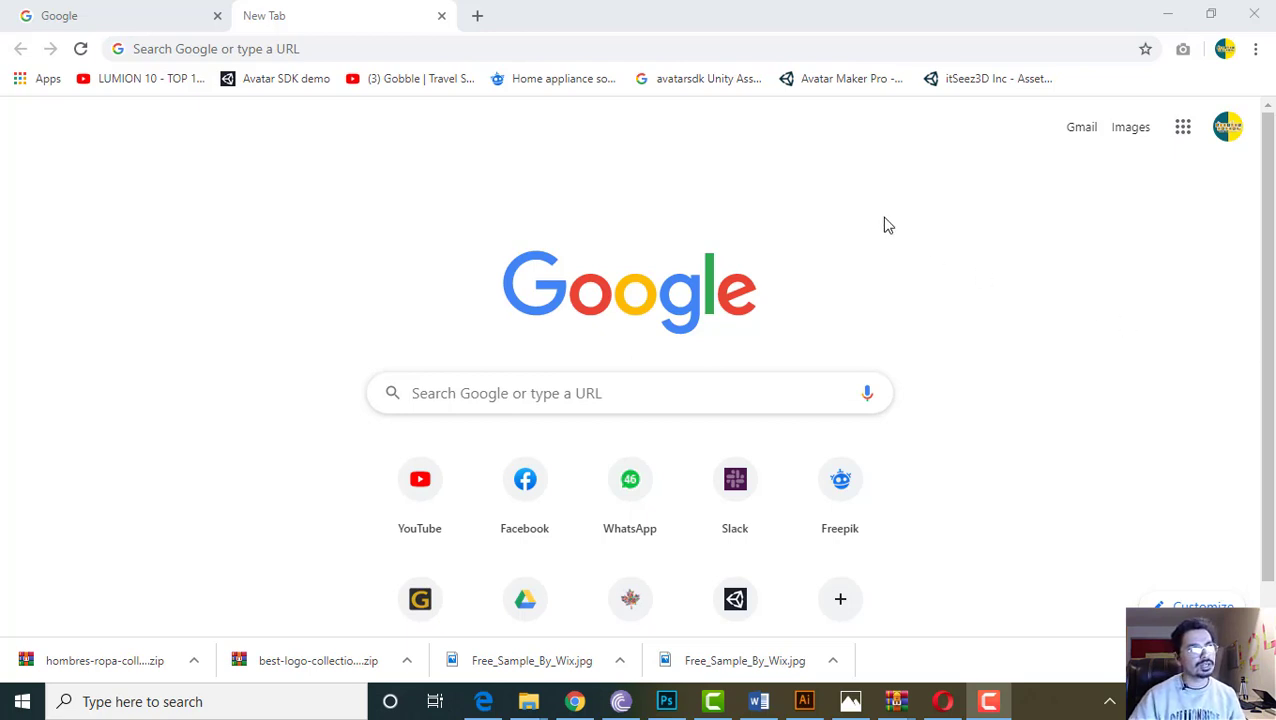
Search Google for 'stationery designs'
left_click(719, 45)
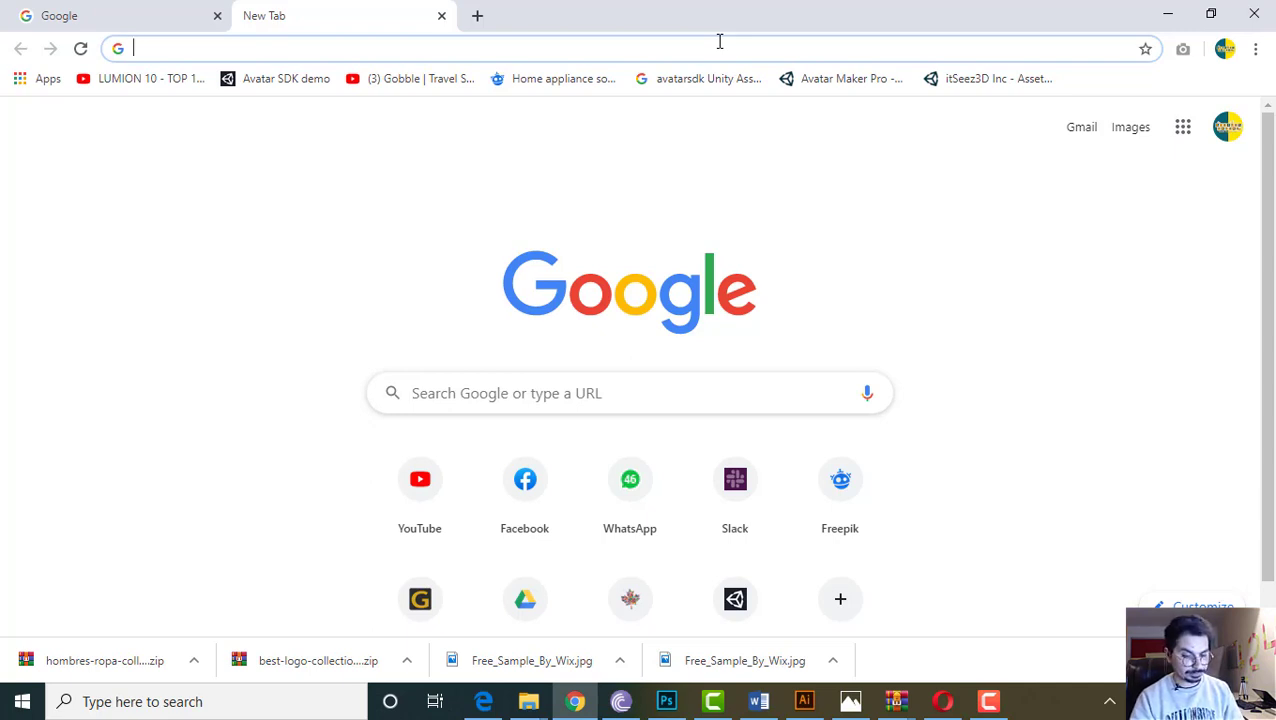
type("Statio")
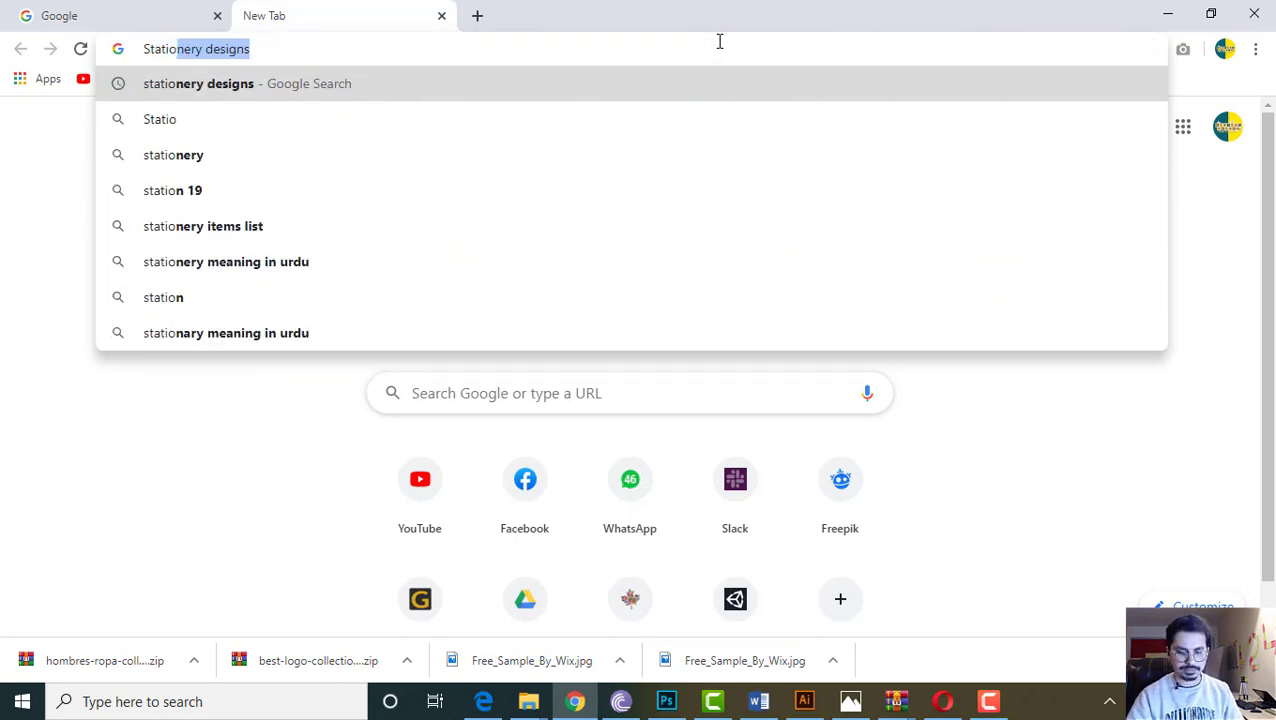
key("Right")
key("Return")
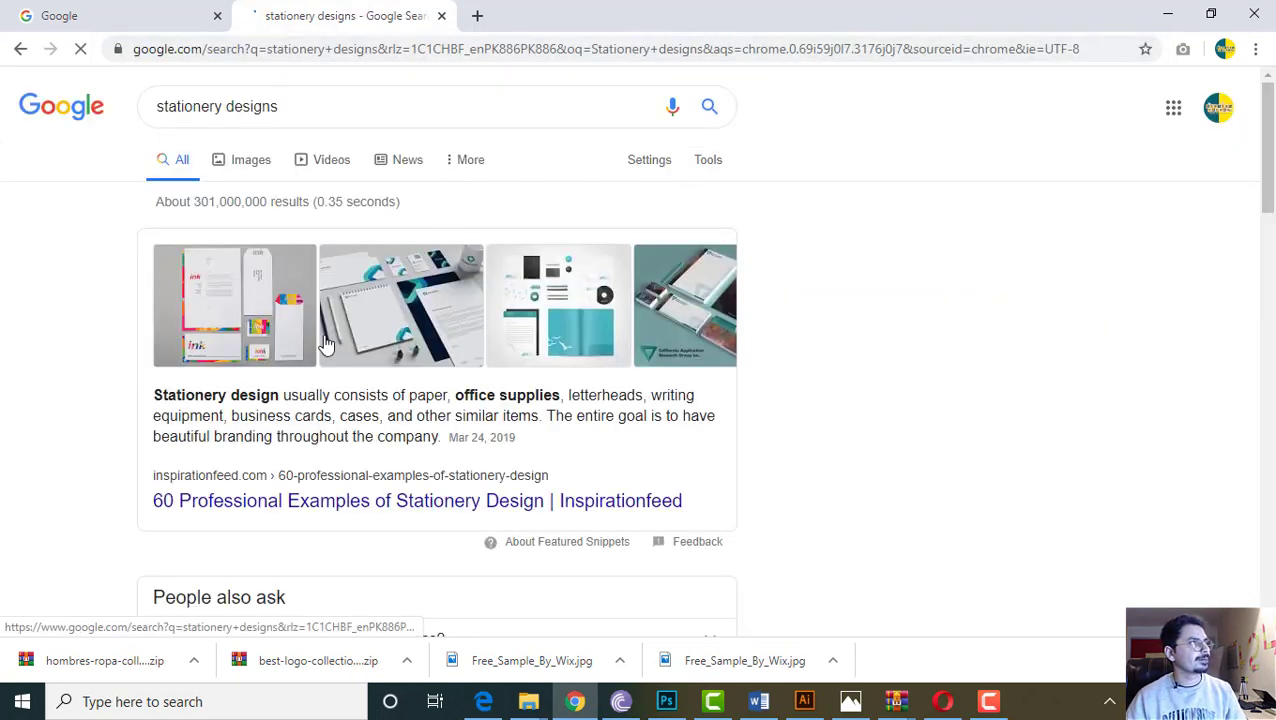
scroll(320, 470, "down", 3)
scroll(340, 430, "up", 1)
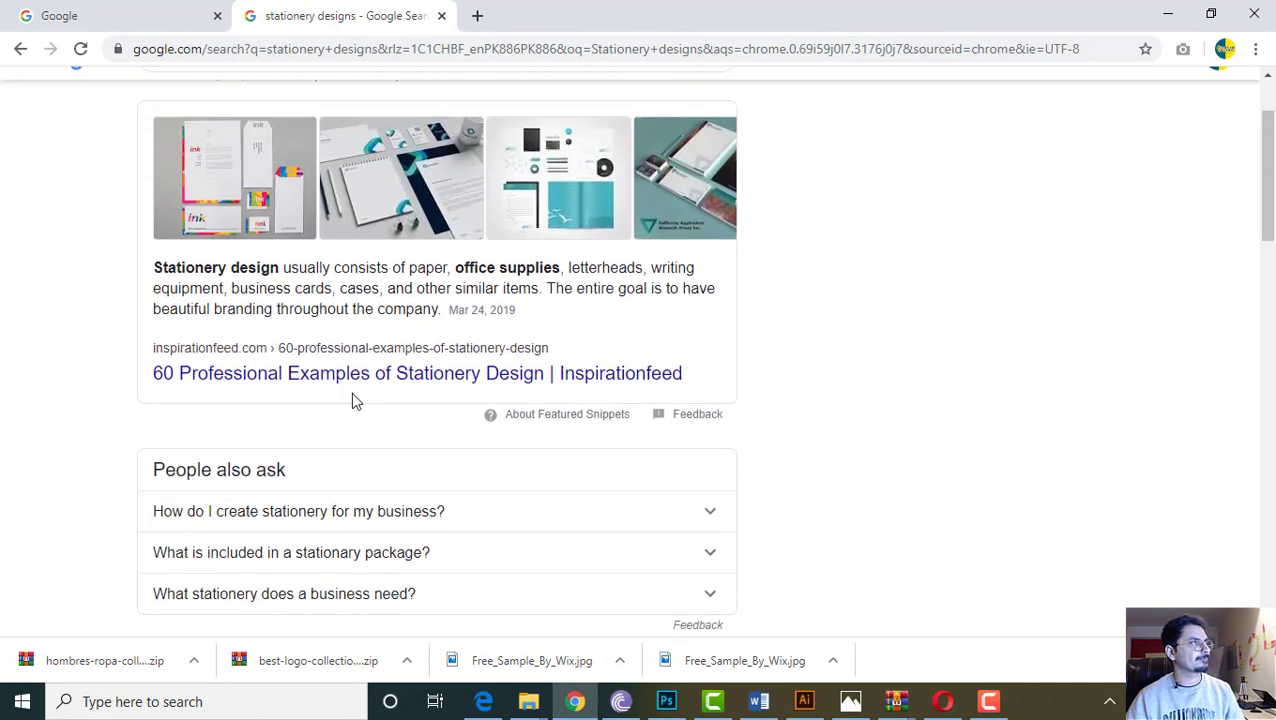
scroll(300, 300, "up", 3)
Show the image results and preview the colourful ink stationery set
left_click(234, 160)
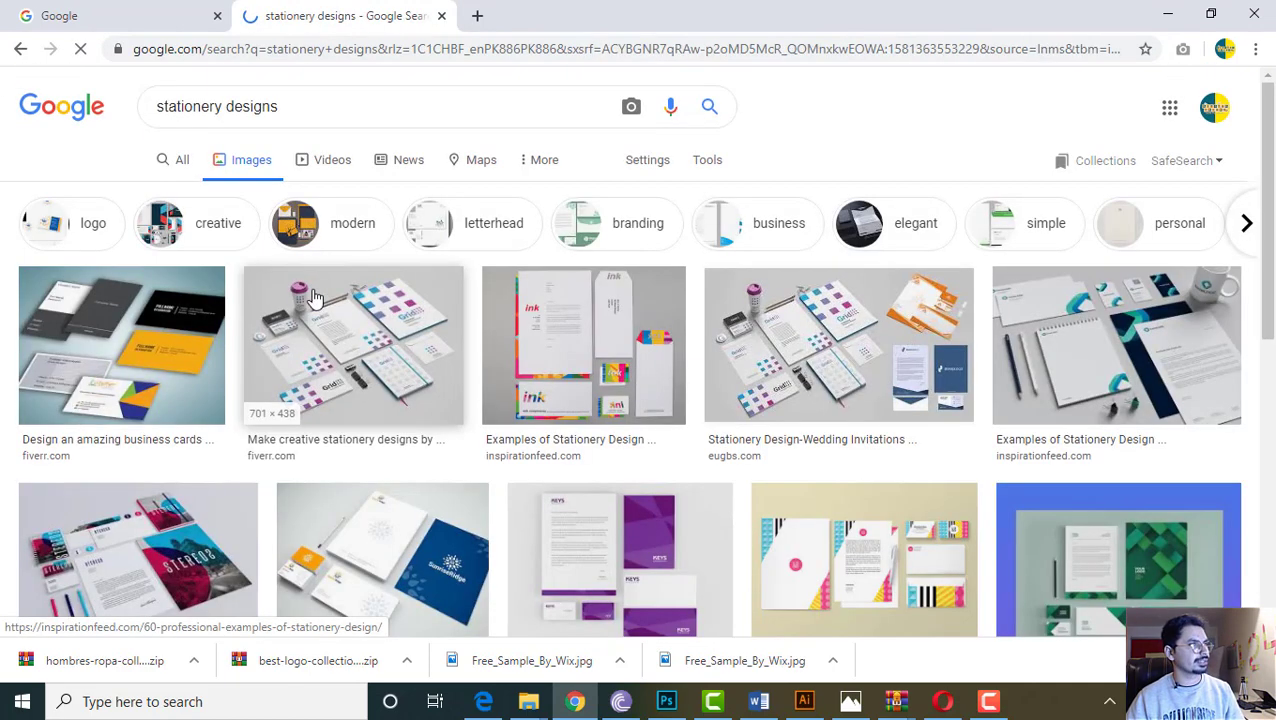
left_click(570, 328)
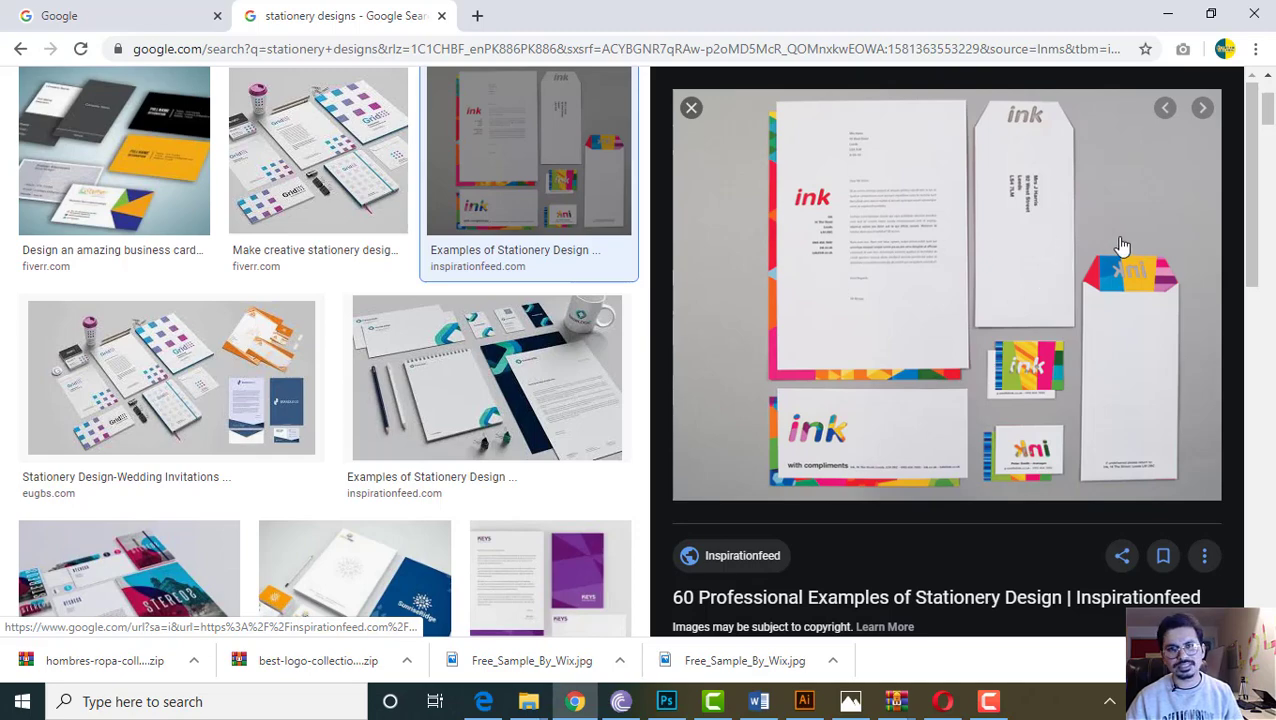
left_click(691, 107)
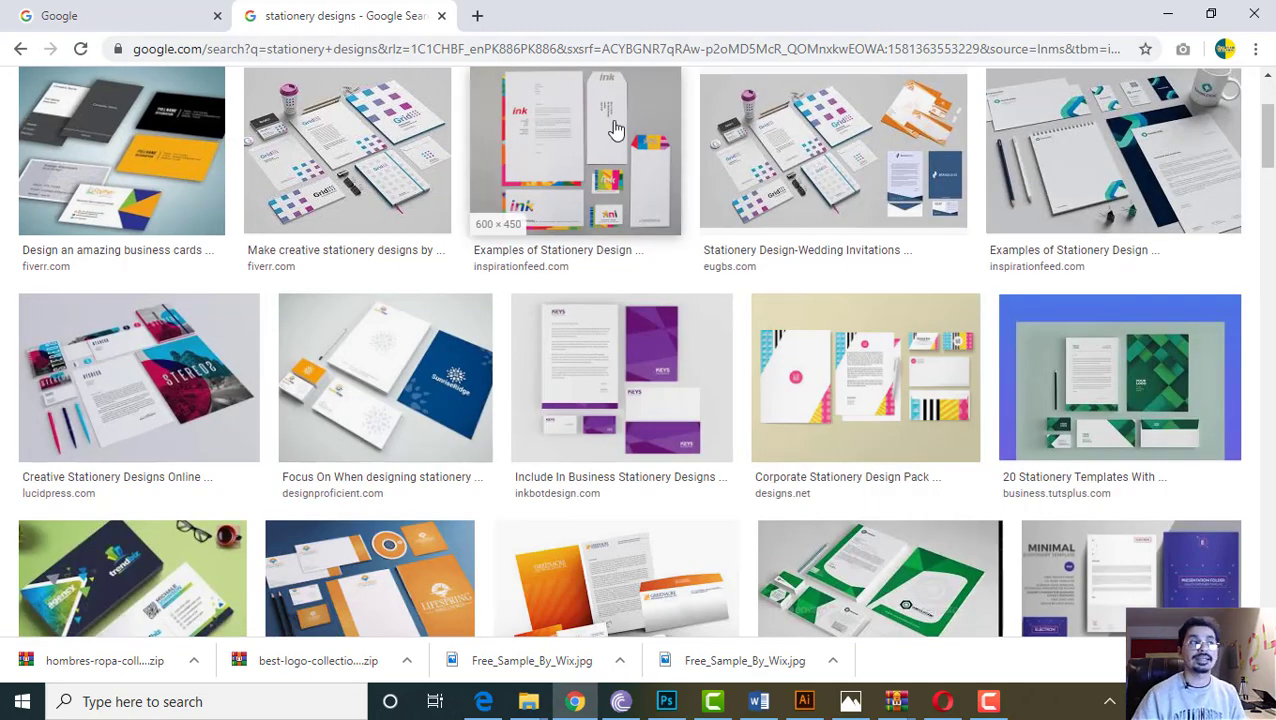
scroll(615, 135, "up", 3)
Compare the Only Tees logo artwork in Illustrator, then return to the stationery image results
left_click(818, 706)
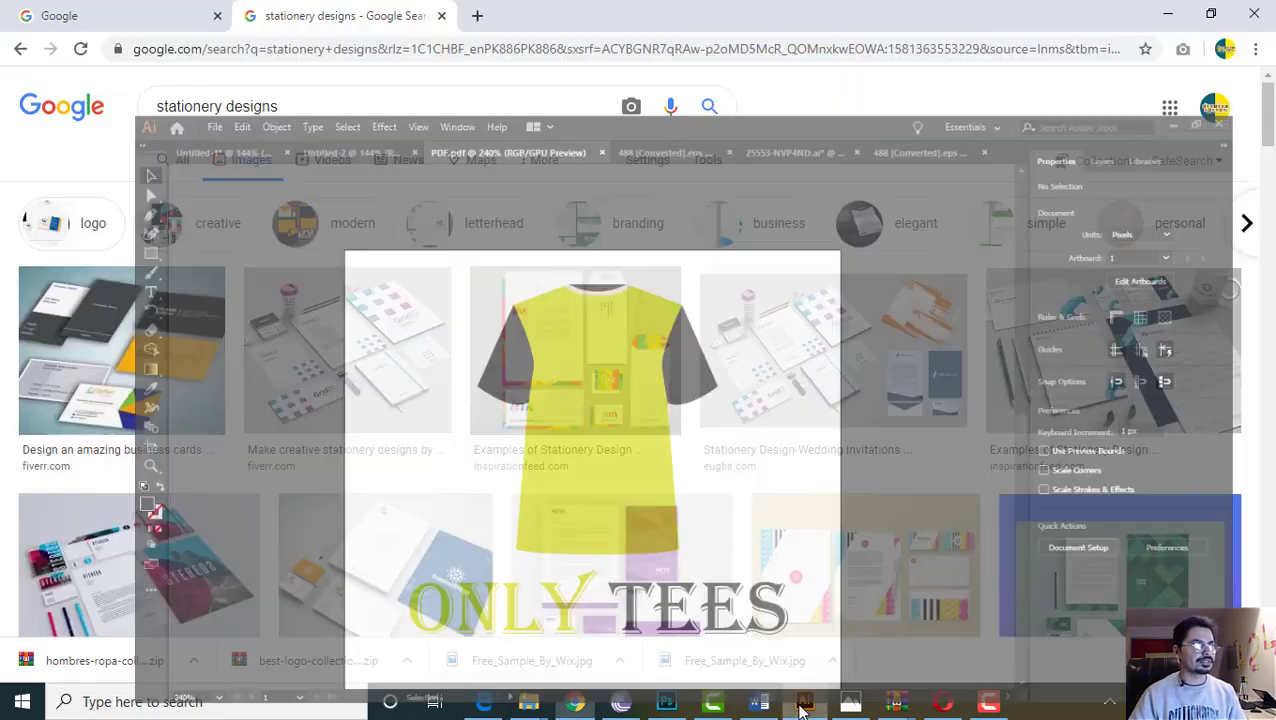
left_click(808, 706)
left_click(812, 706)
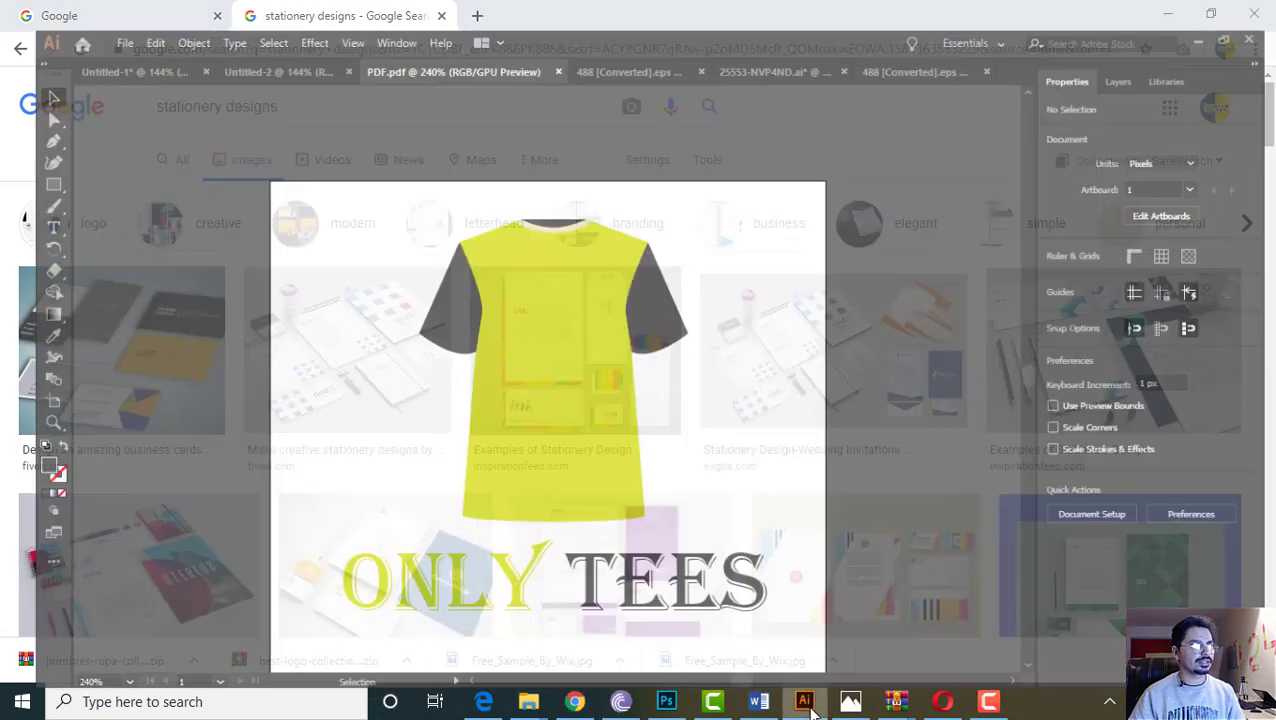
left_click(576, 702)
Load freepik.com in a new tab and dismiss the upgrade plan promo banner
left_click(467, 16)
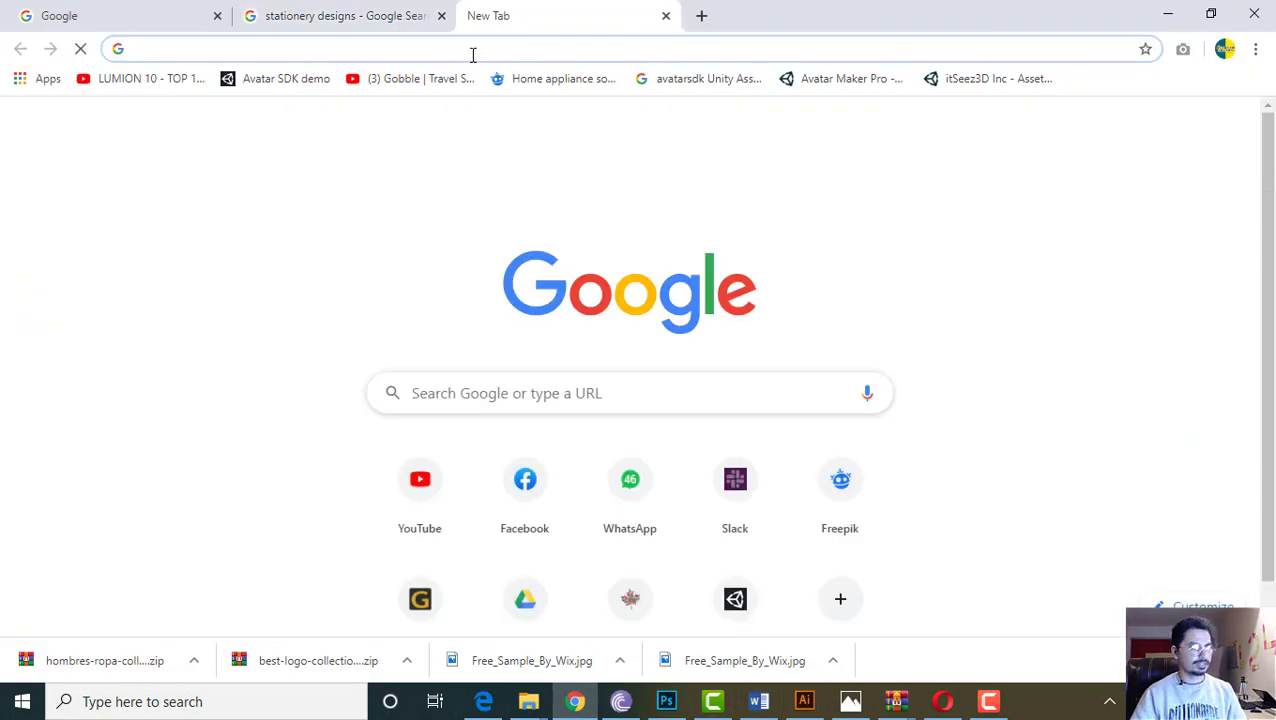
type("Freepik.com/home")
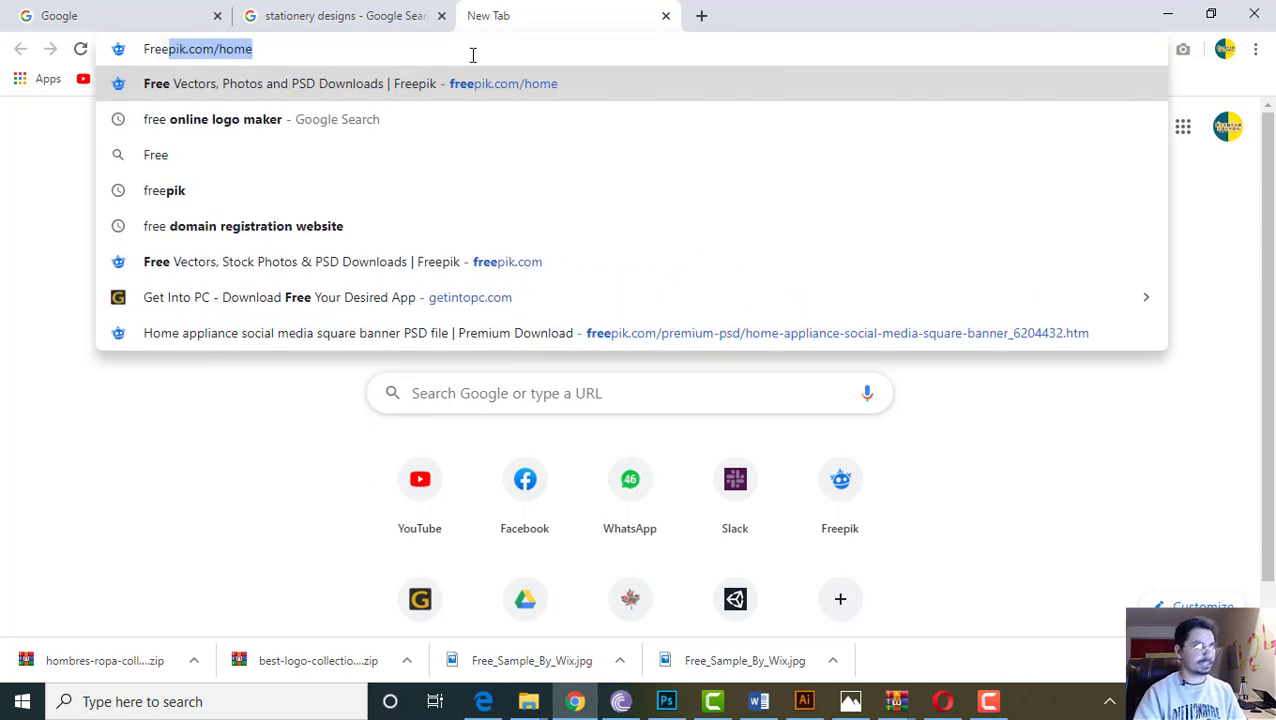
key("Return")
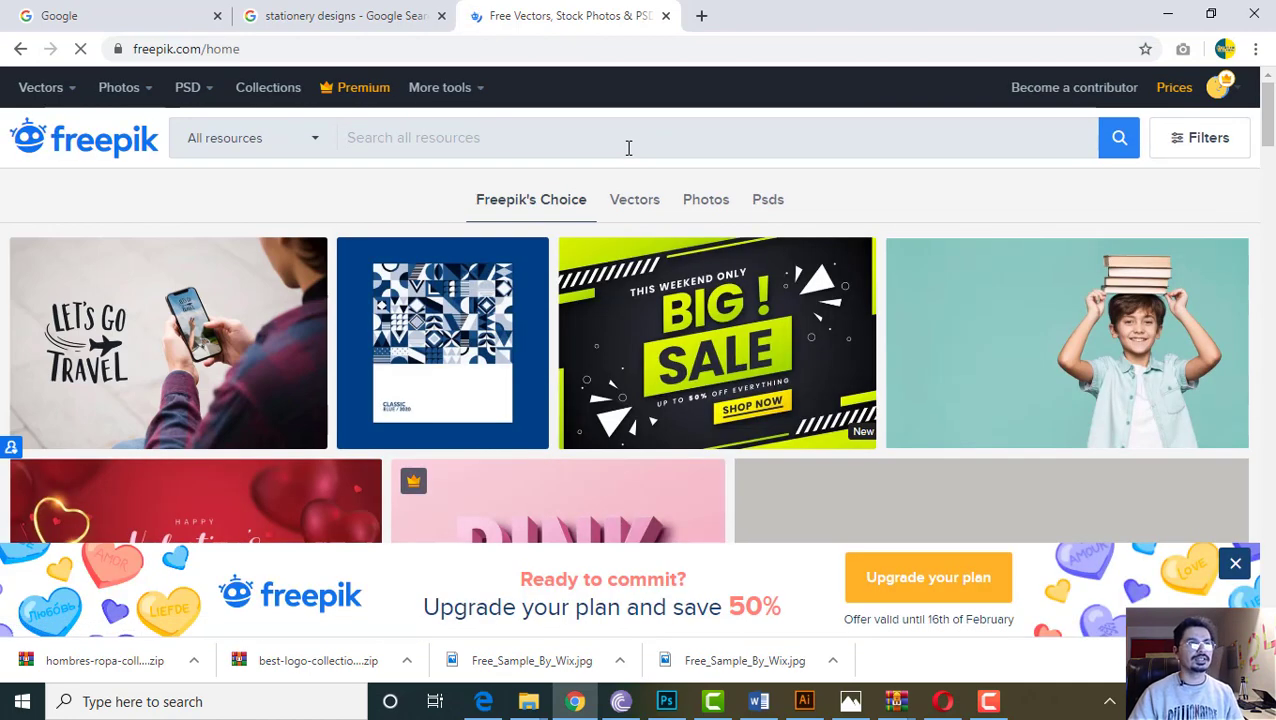
left_click(1233, 566)
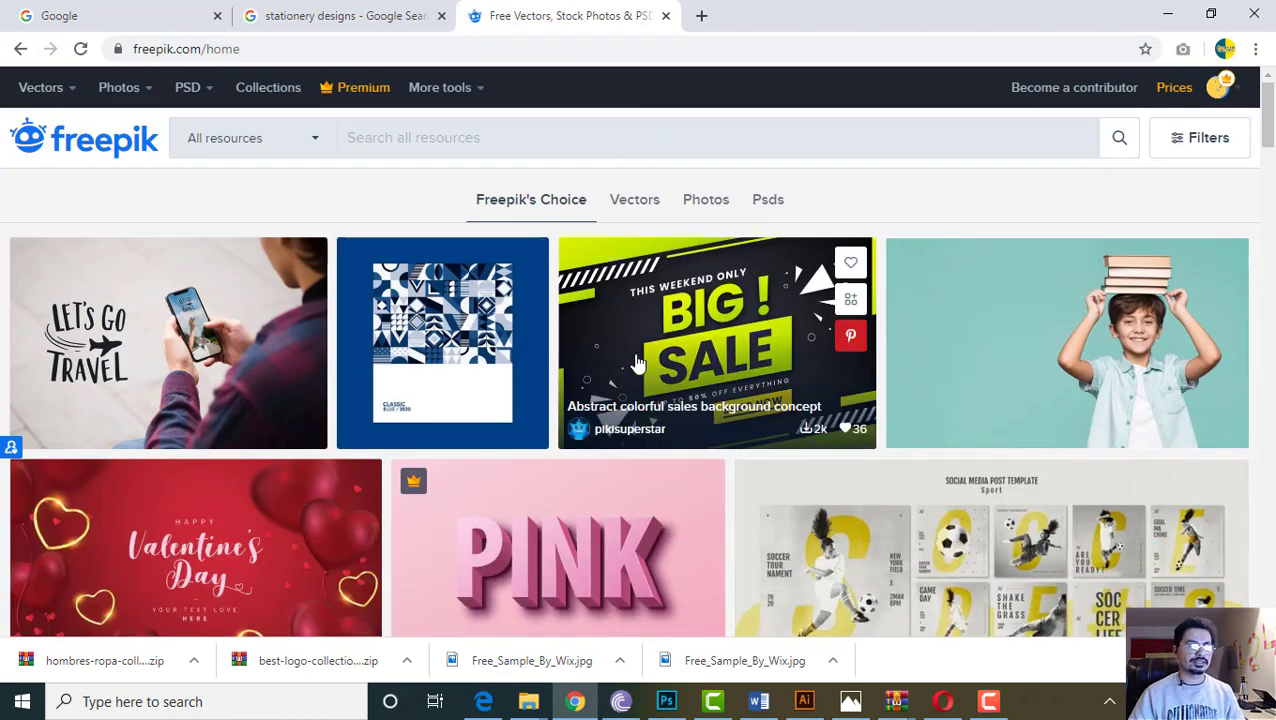
scroll(590, 352, "down", 3)
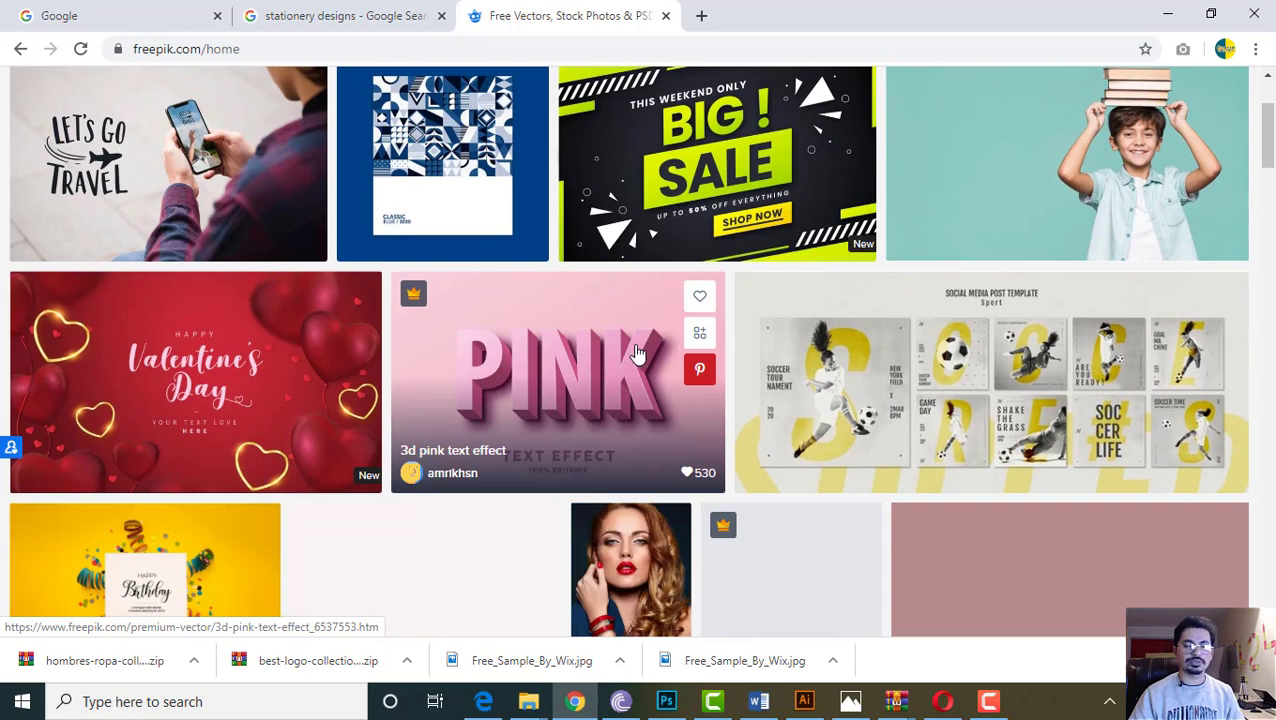
scroll(645, 354, "up", 3)
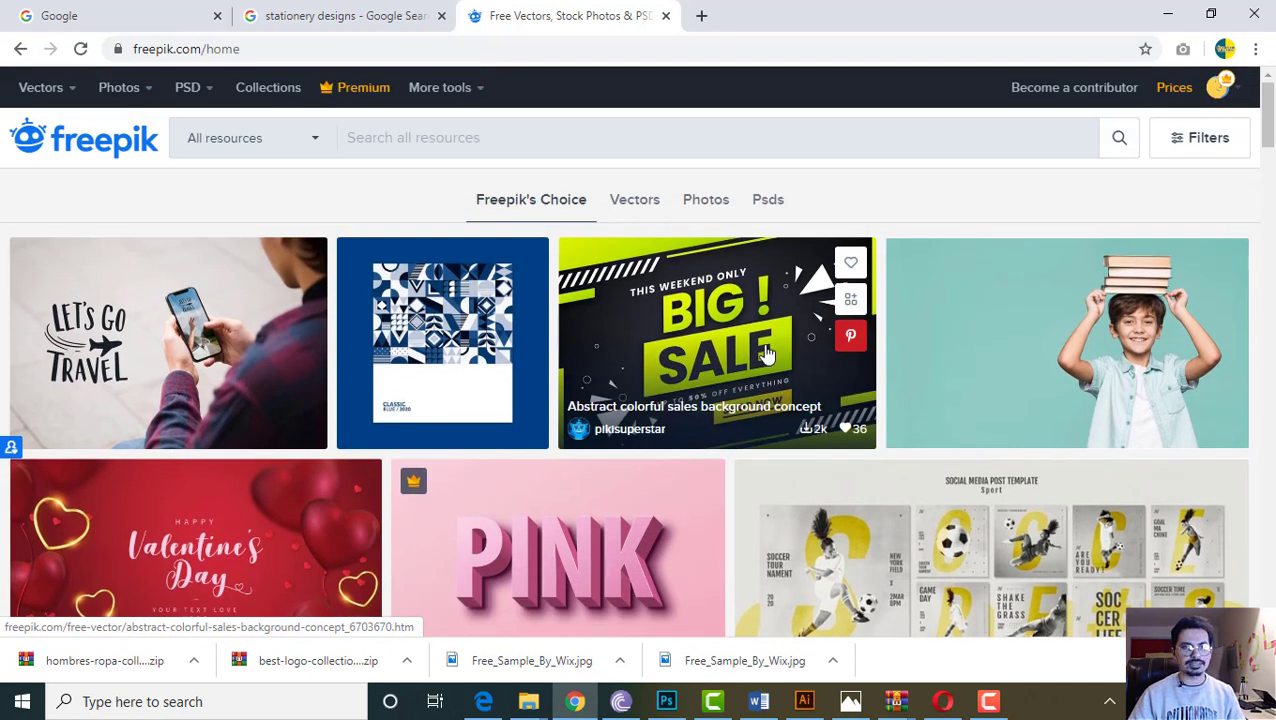
left_click(488, 144)
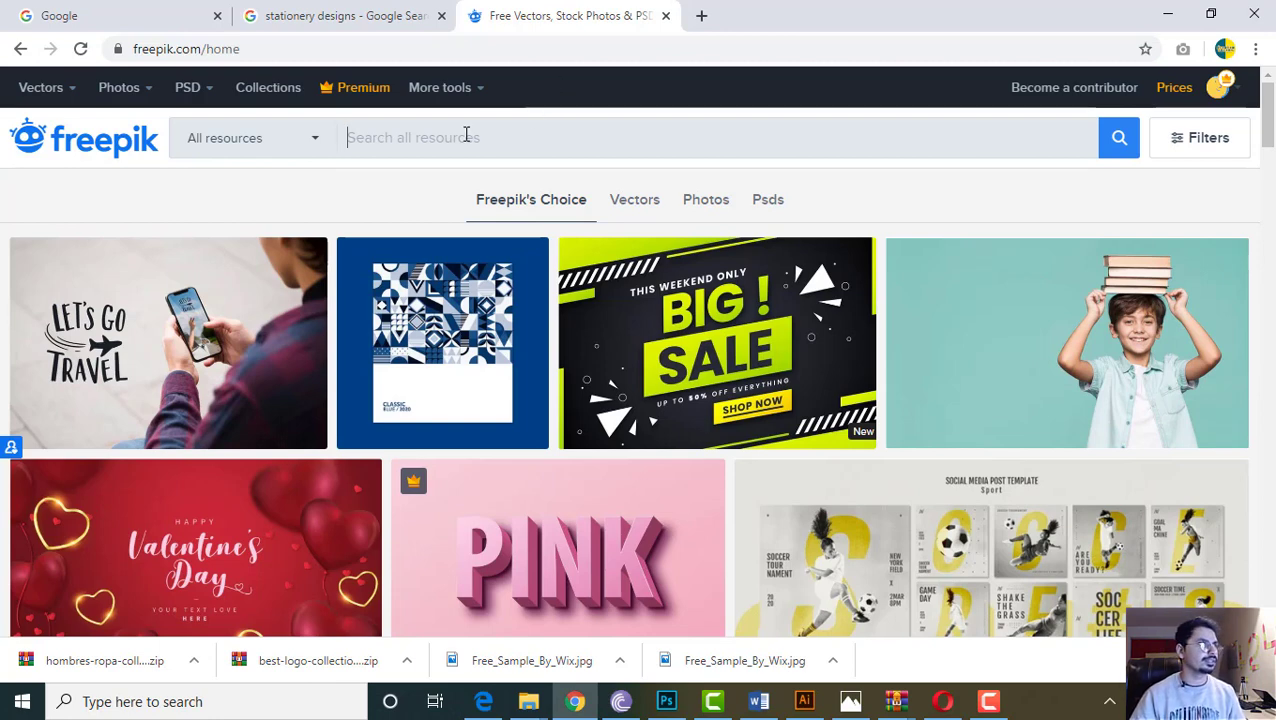
Search Freepik for 'Letter Head' and open the first stationery pack's detail page
type("Letter He")
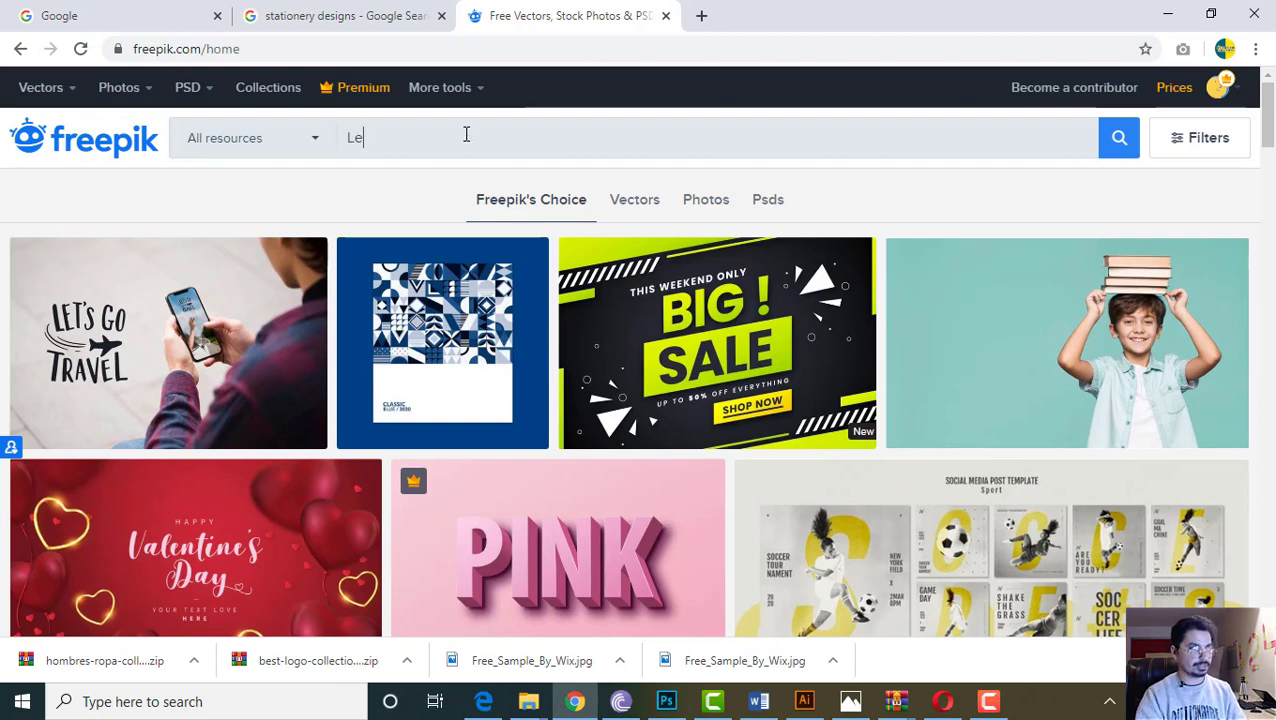
type("ad")
key("Return")
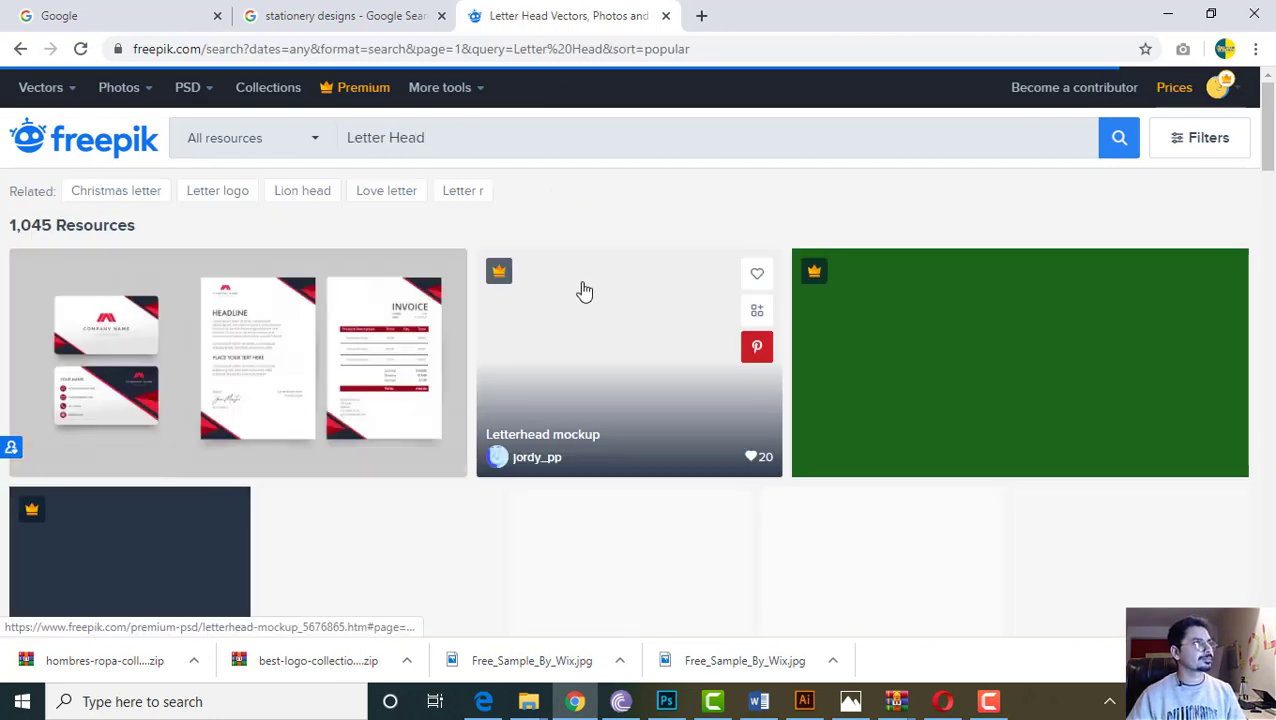
scroll(355, 389, "down", 1)
scroll(584, 373, "down", 2)
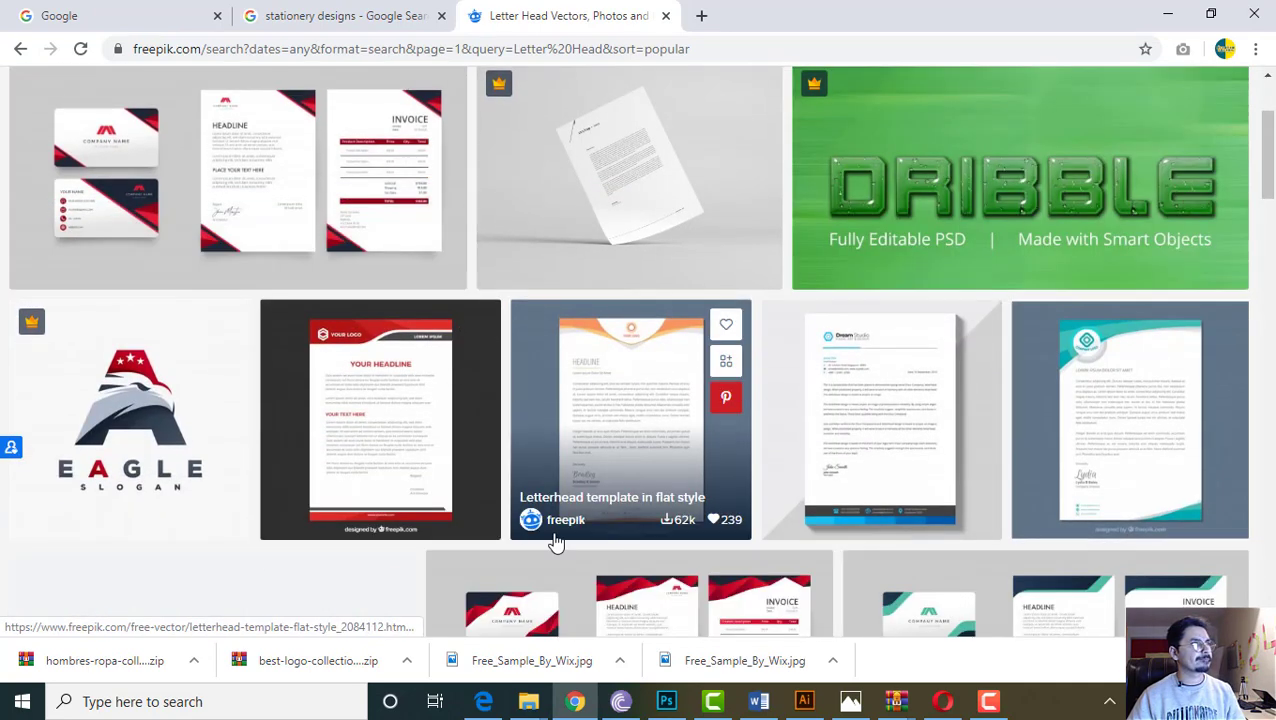
scroll(357, 311, "up", 3)
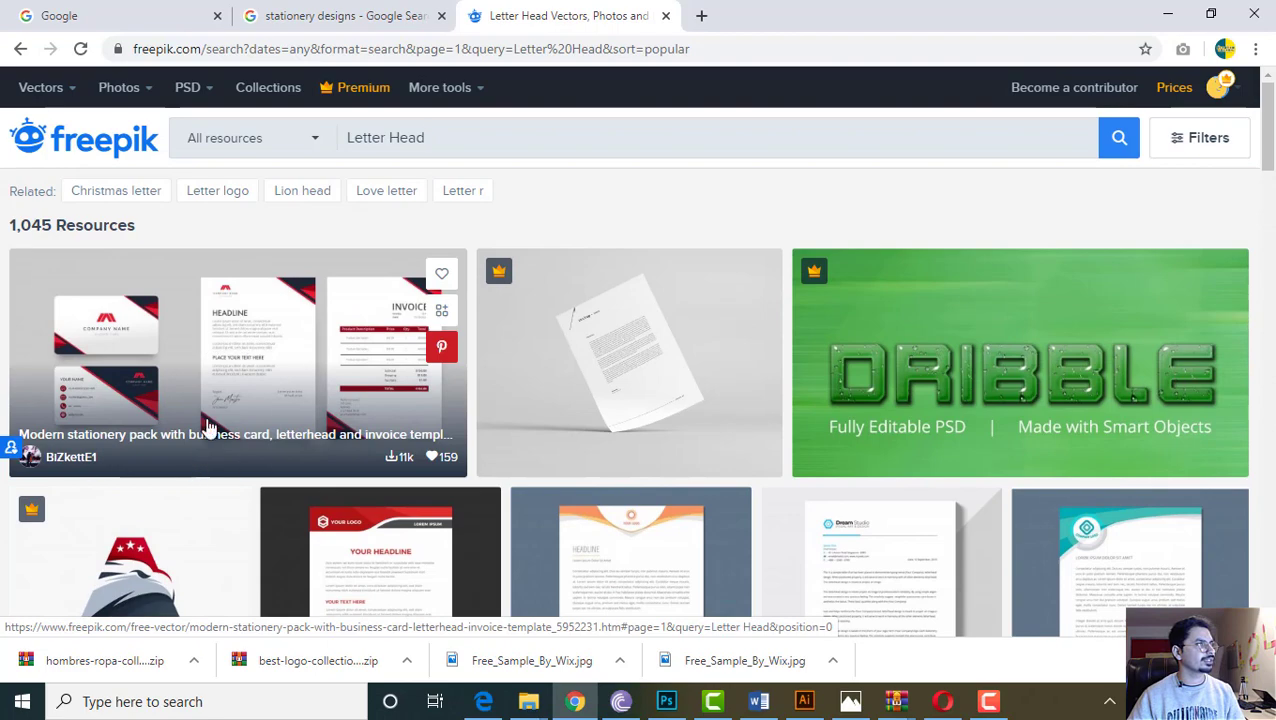
middle_click(228, 367)
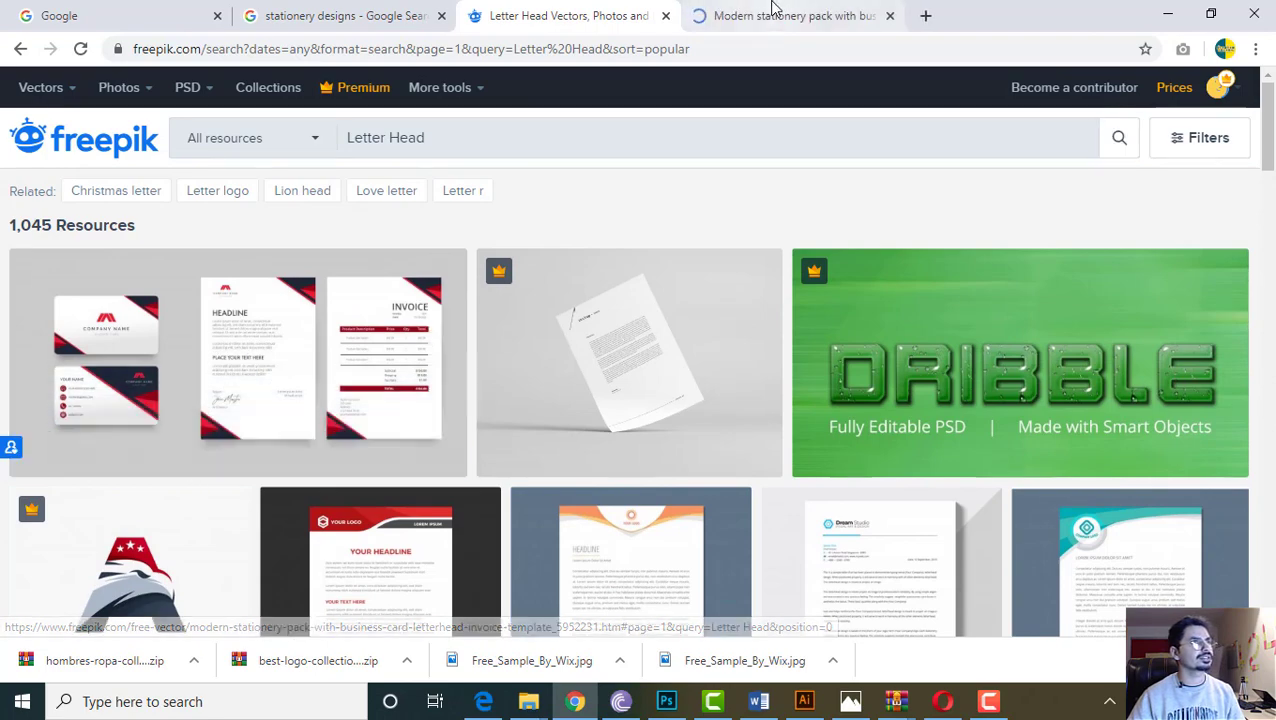
left_click(775, 12)
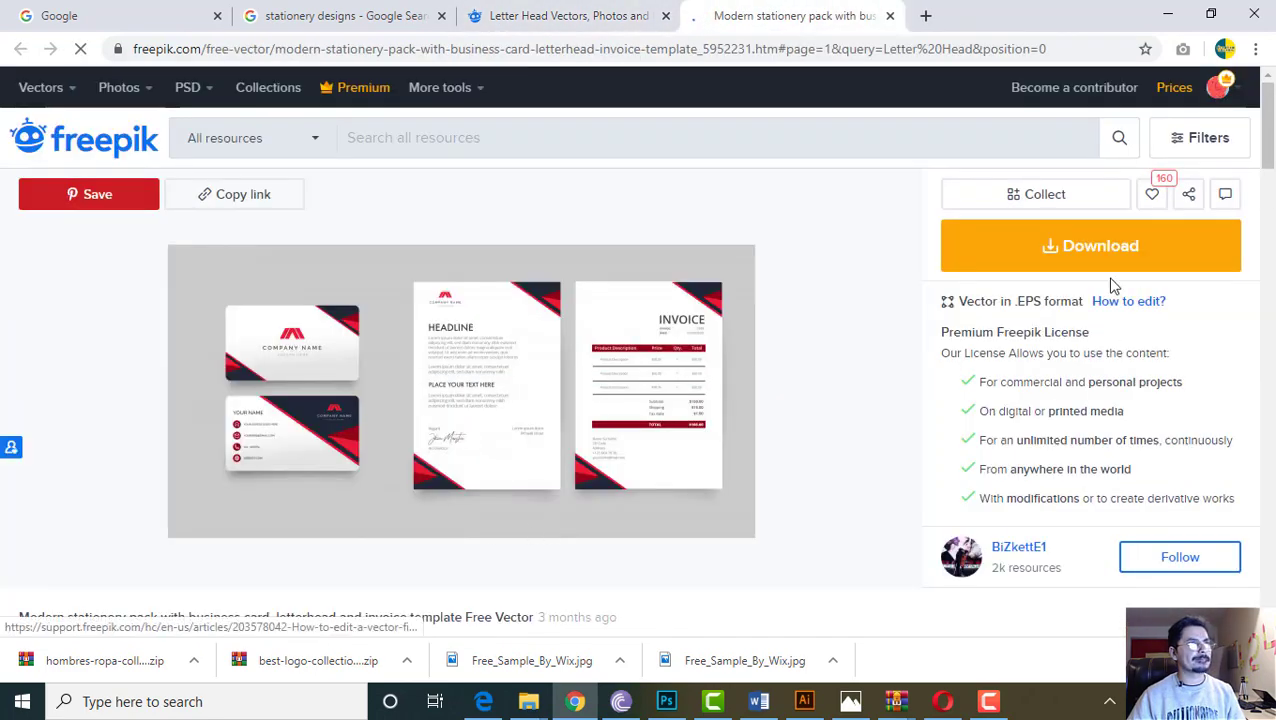
Download the modern stationery pack and open 1880.eps from the zip
left_click(1073, 265)
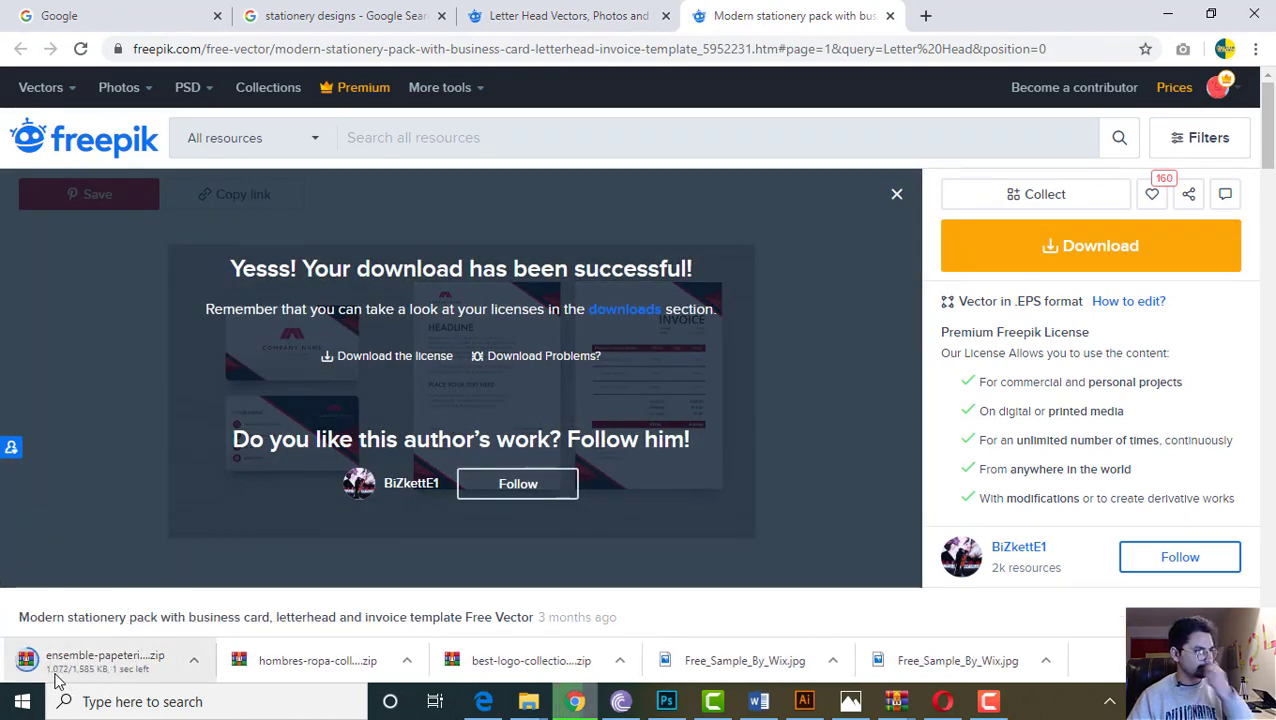
left_click(126, 660)
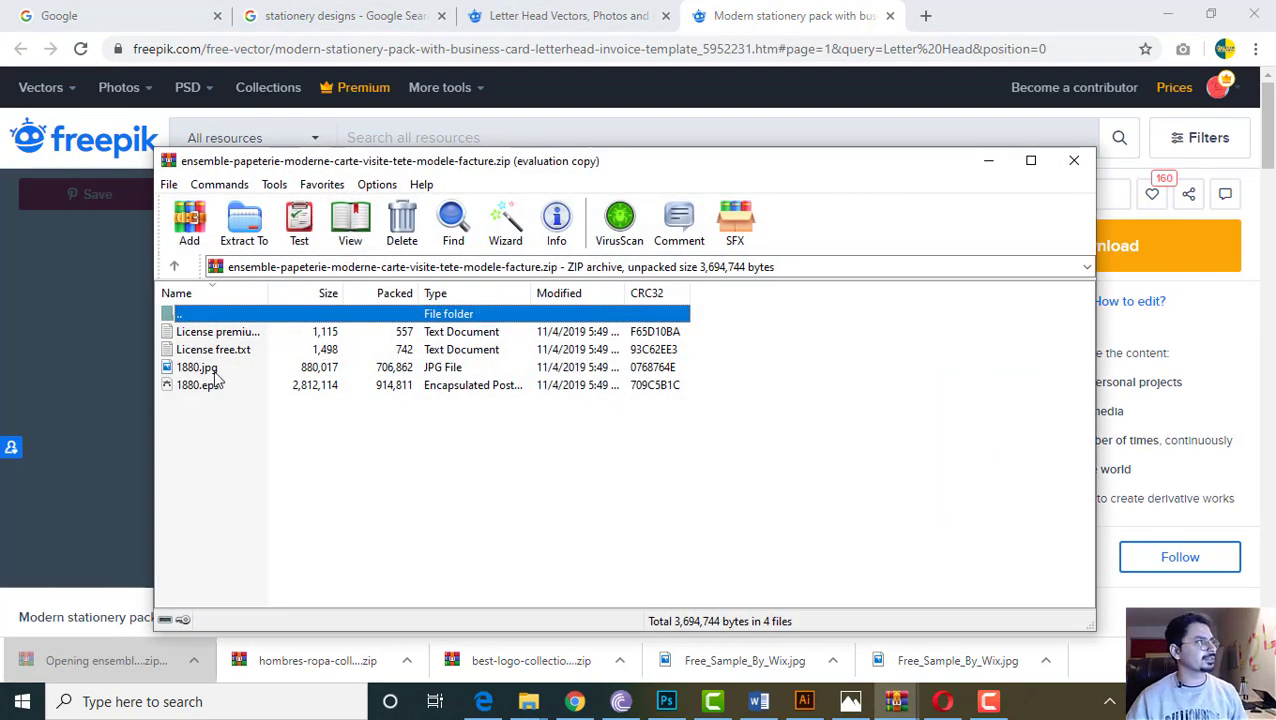
left_click(200, 386)
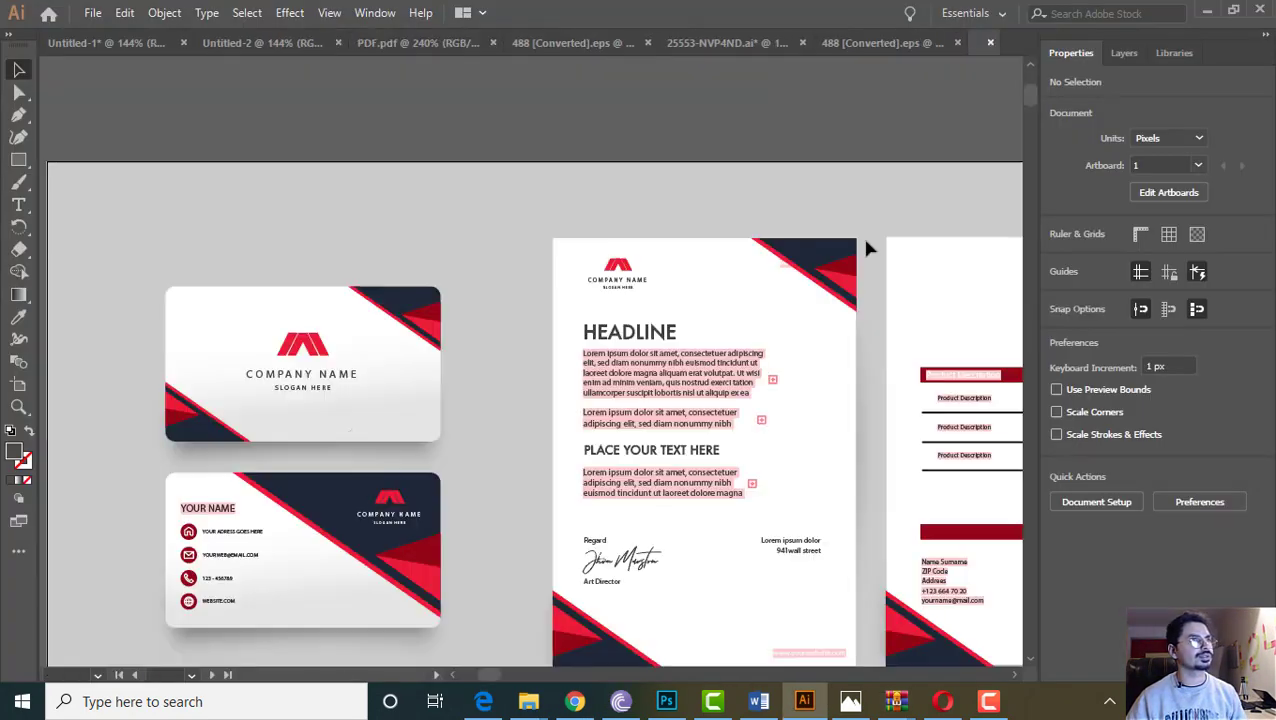
Dismiss the missing fonts warning and frame the whole 1880.eps stationery set
left_click(476, 462)
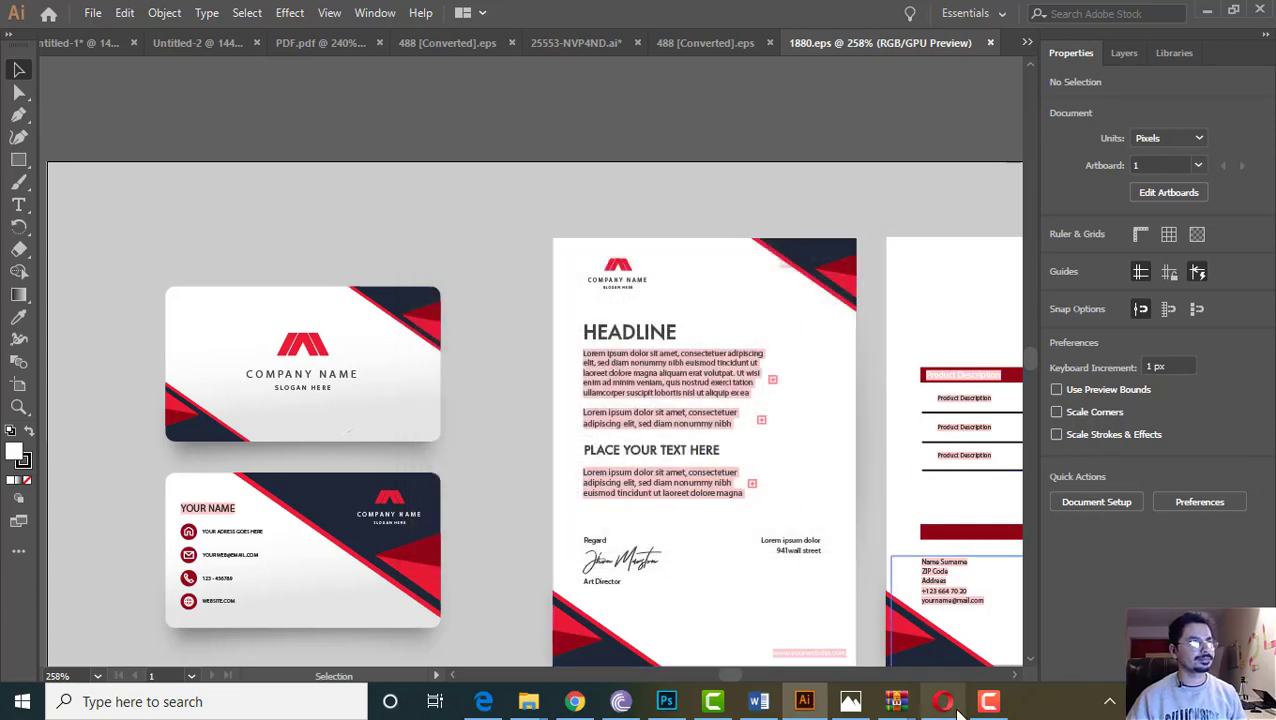
left_click(1015, 677)
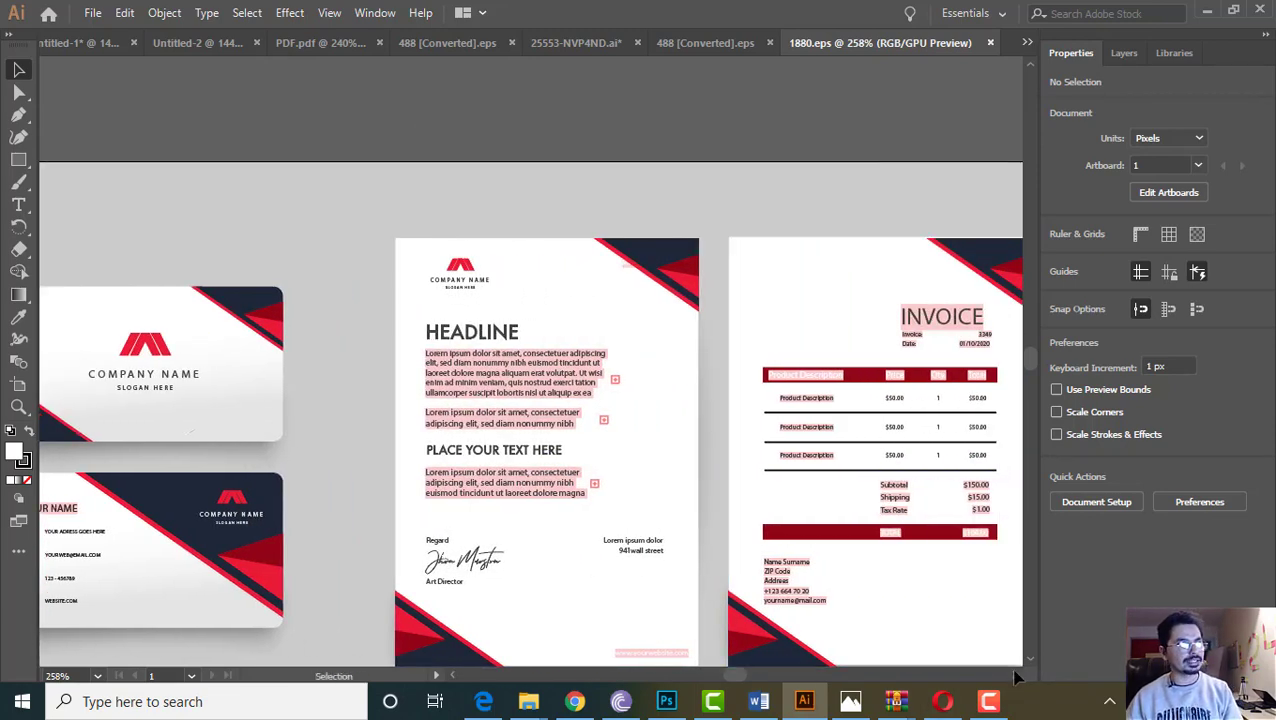
key("ctrl+minus")
key("ctrl+minus")
key("ctrl+minus")
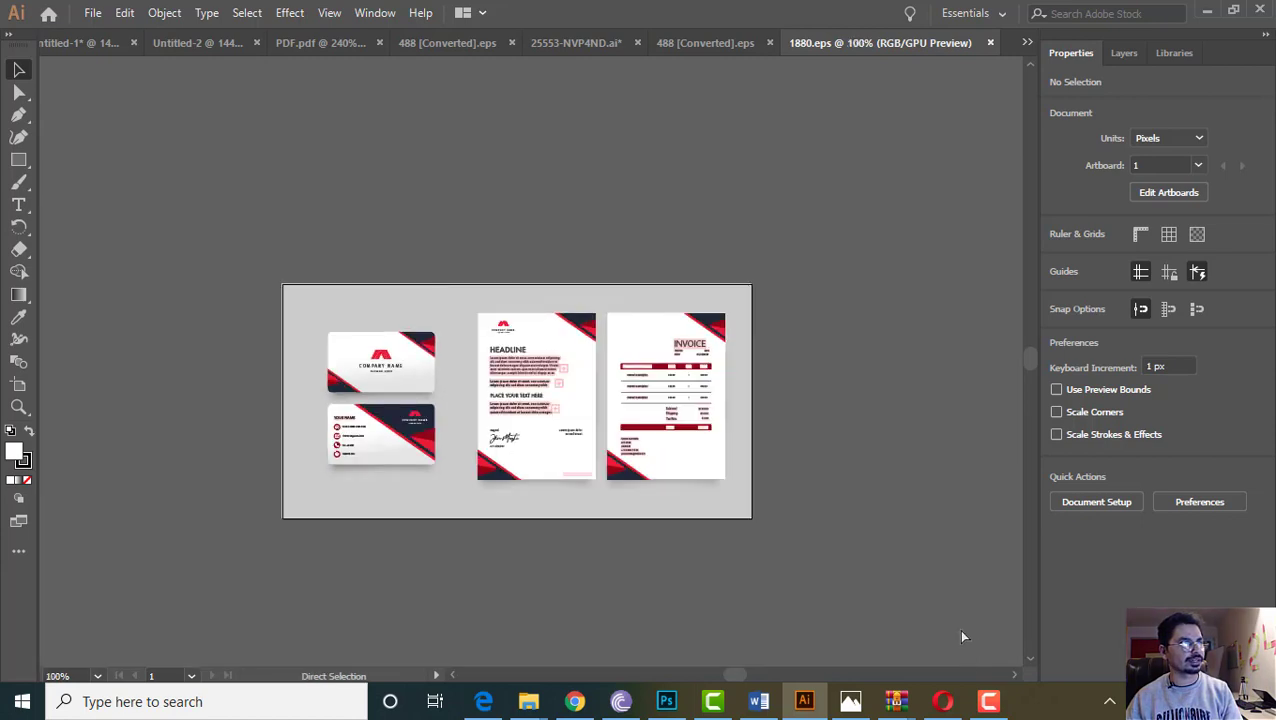
key("ctrl+equal")
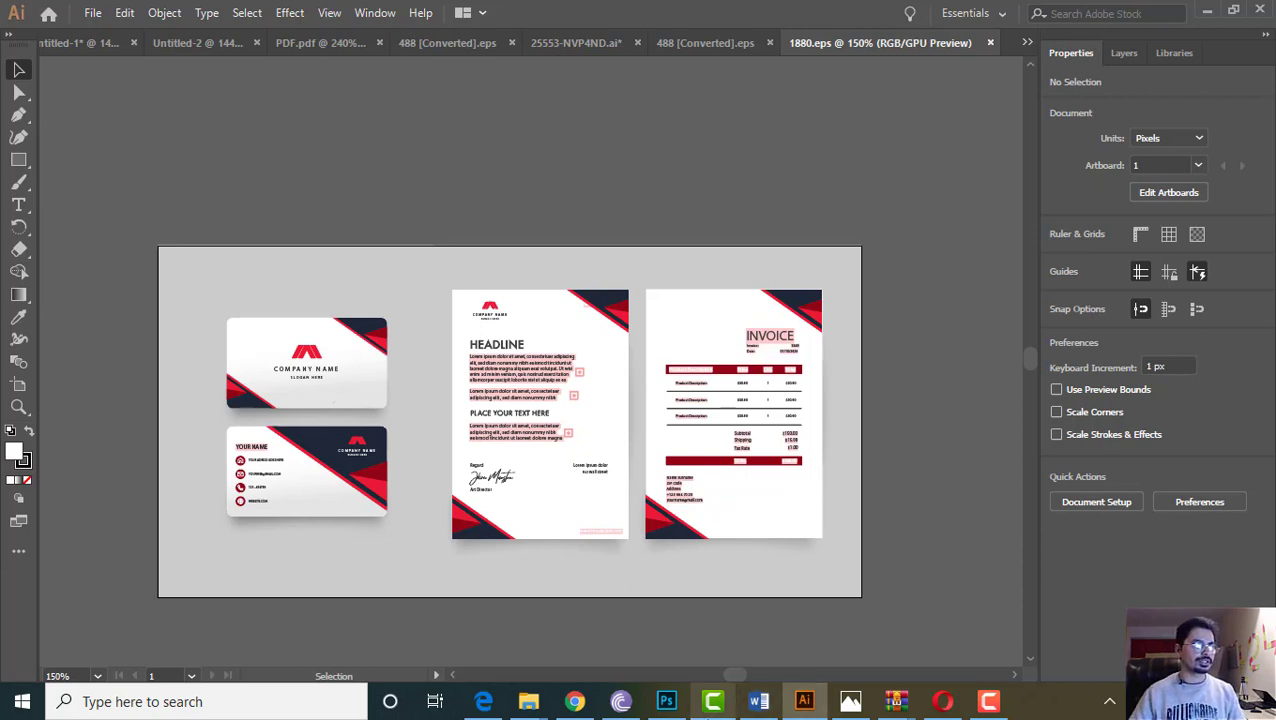
Load youtube.com in the first Chrome tab in place of Google
left_click(574, 703)
left_click(335, 15)
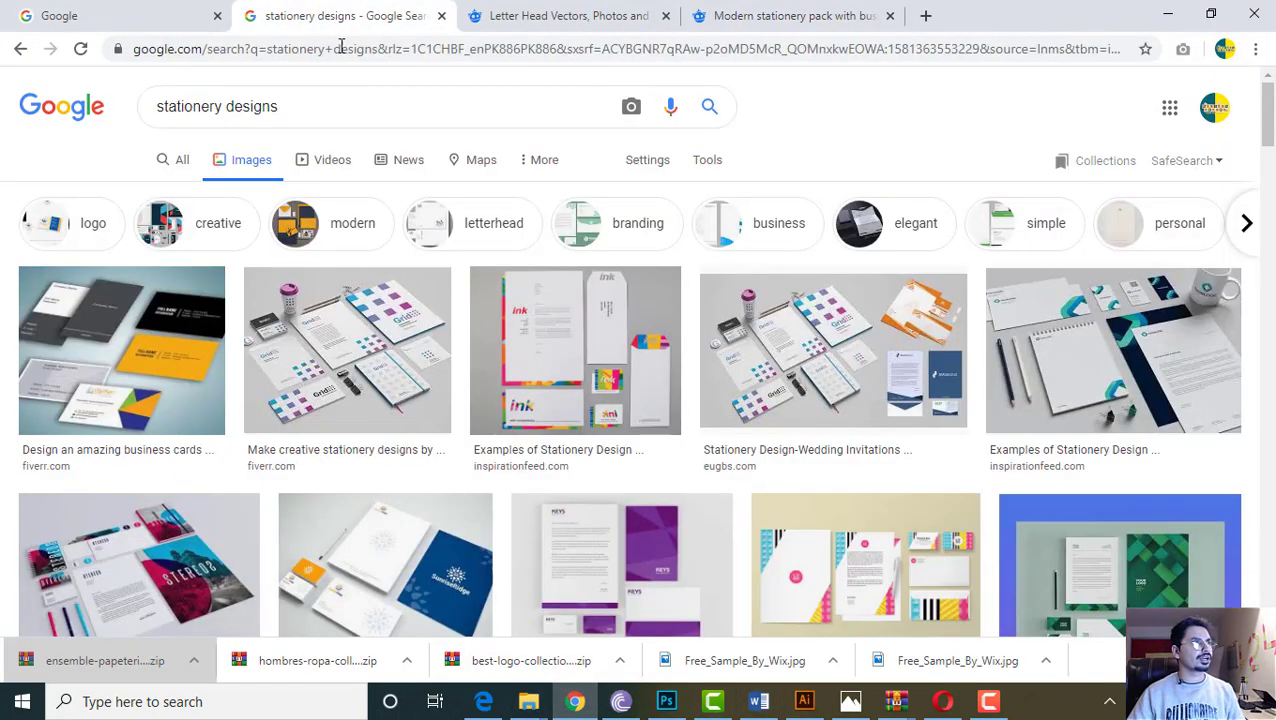
left_click(180, 16)
left_click(262, 48)
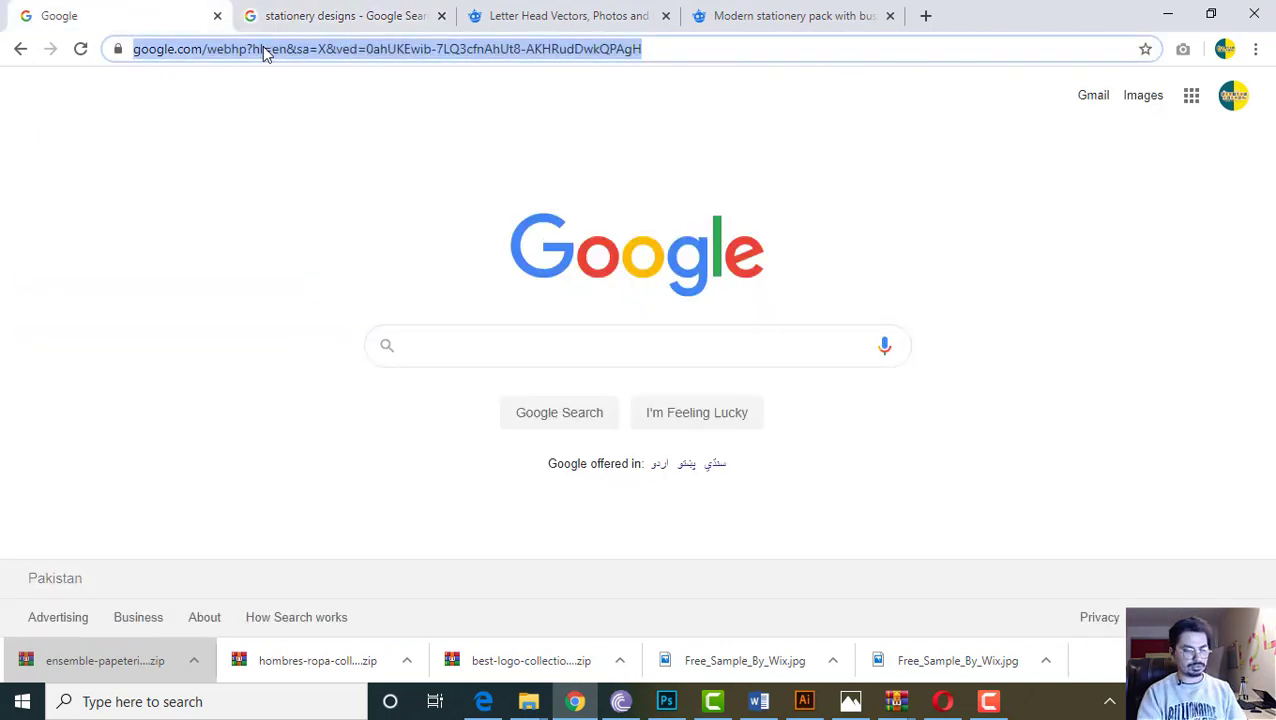
type("youtube.com")
key("Return")
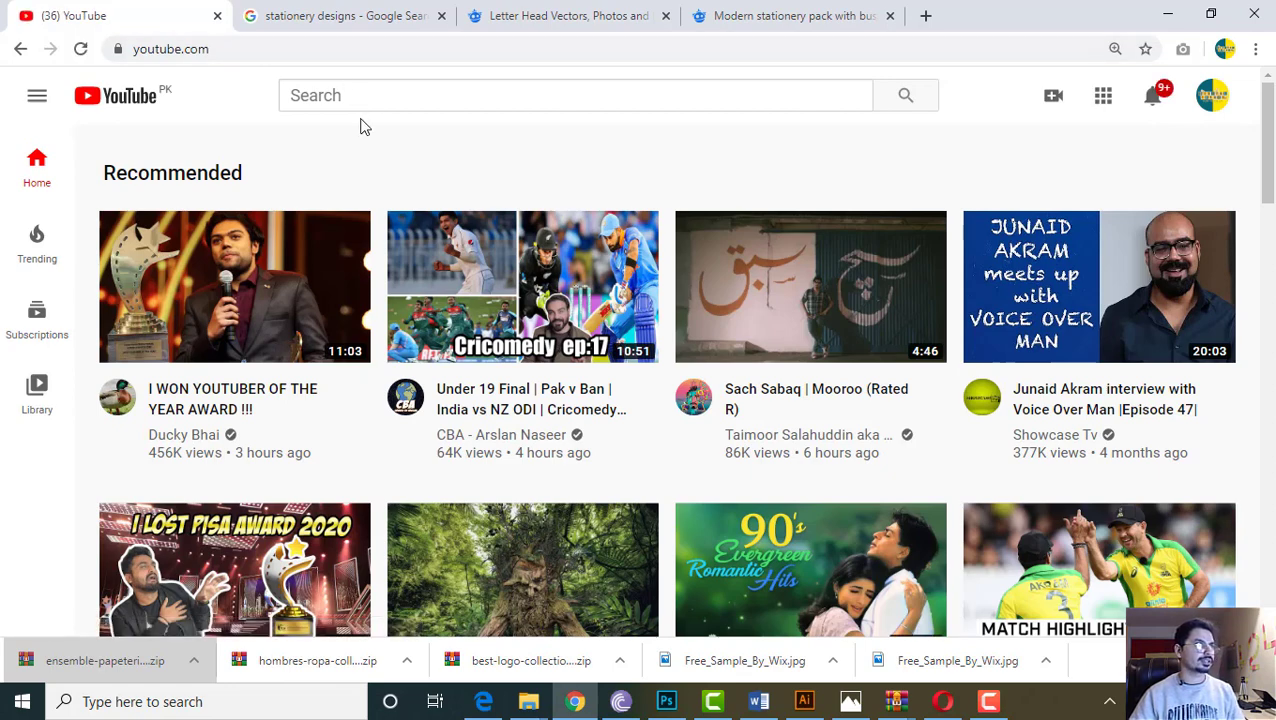
left_click(342, 97)
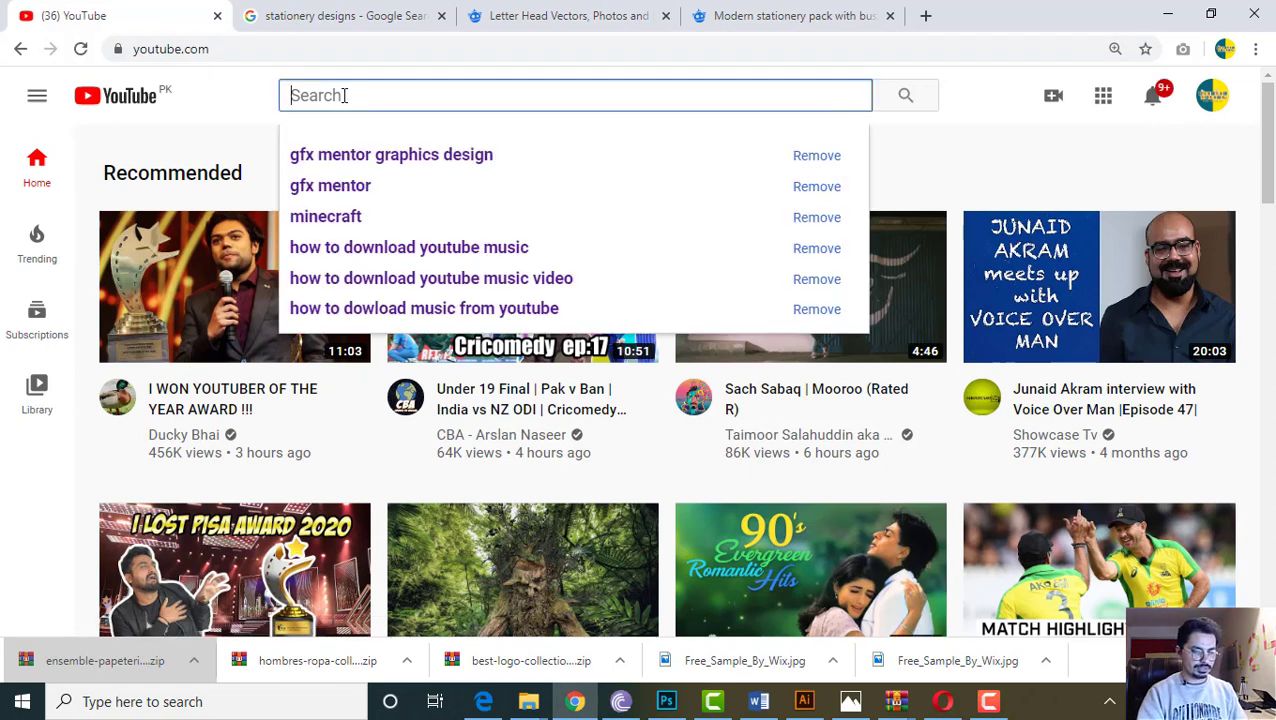
Search YouTube for 'adobe illustrator basic tutorial'
type("Adobe Ill")
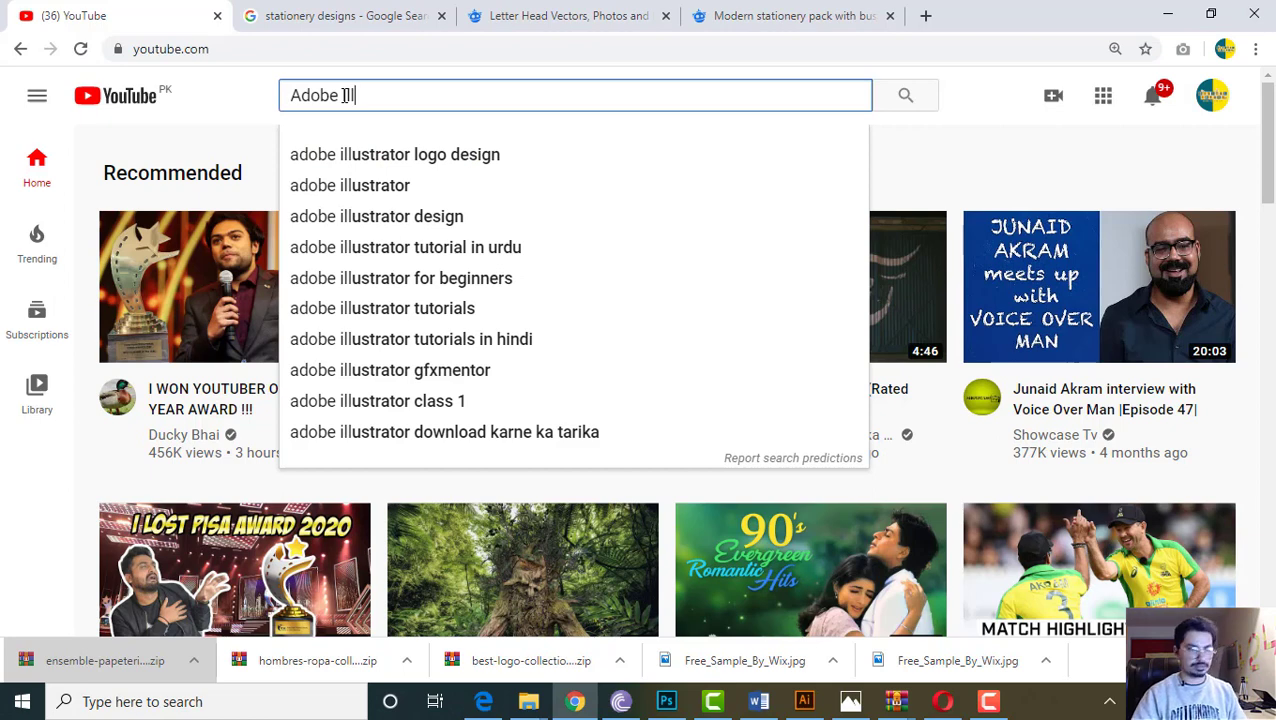
key("Down")
key("Down")
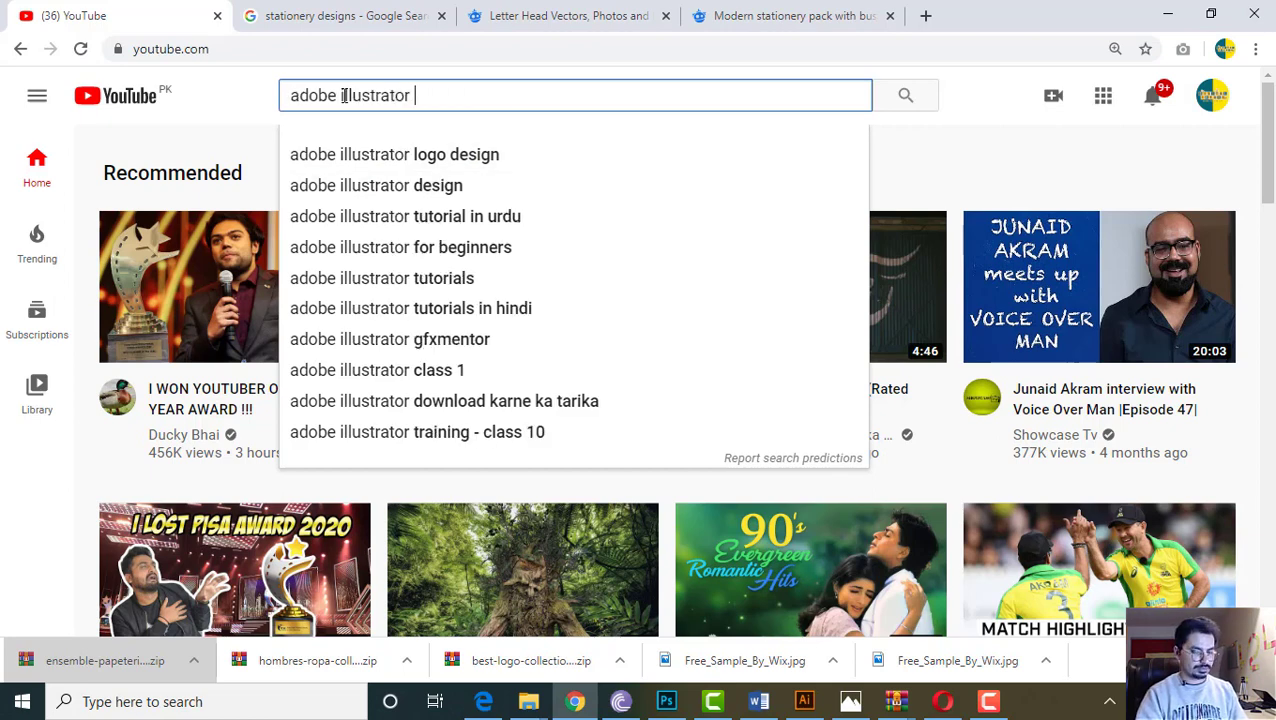
type("Bais")
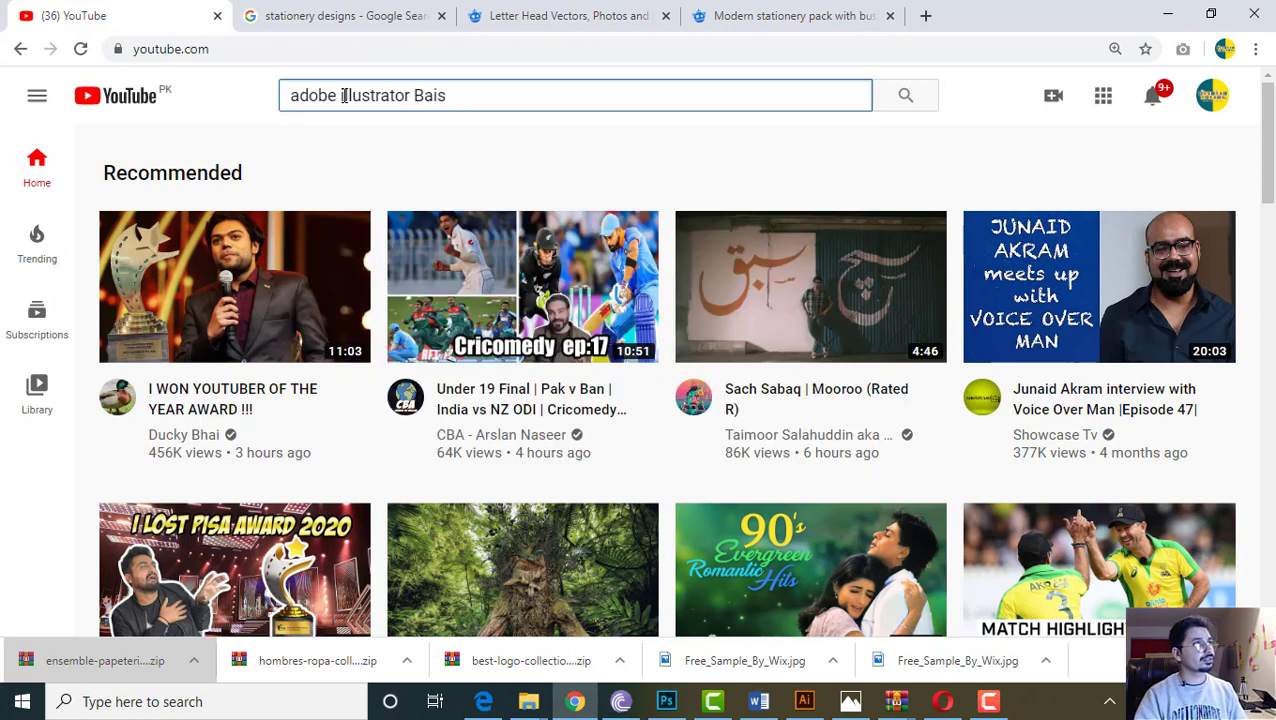
key("BackSpace")
key("BackSpace")
type("sic")
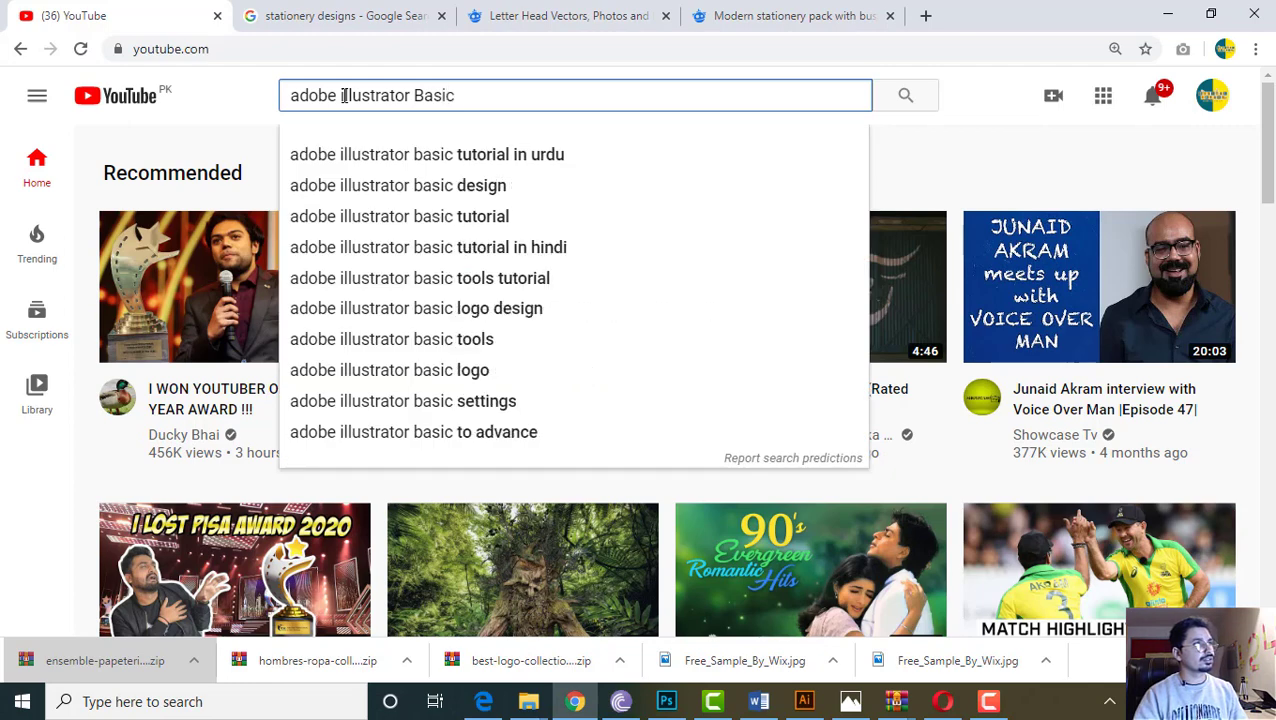
key("Down")
key("Return")
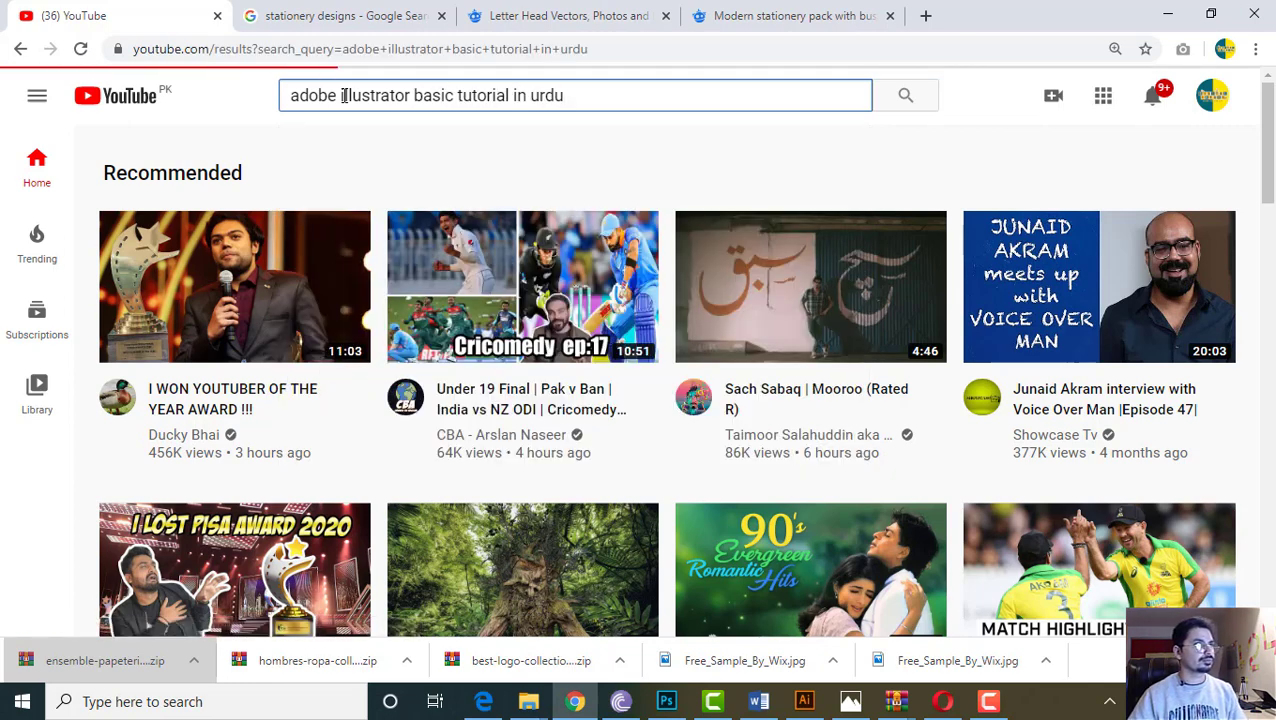
scroll(205, 305, "down", 1)
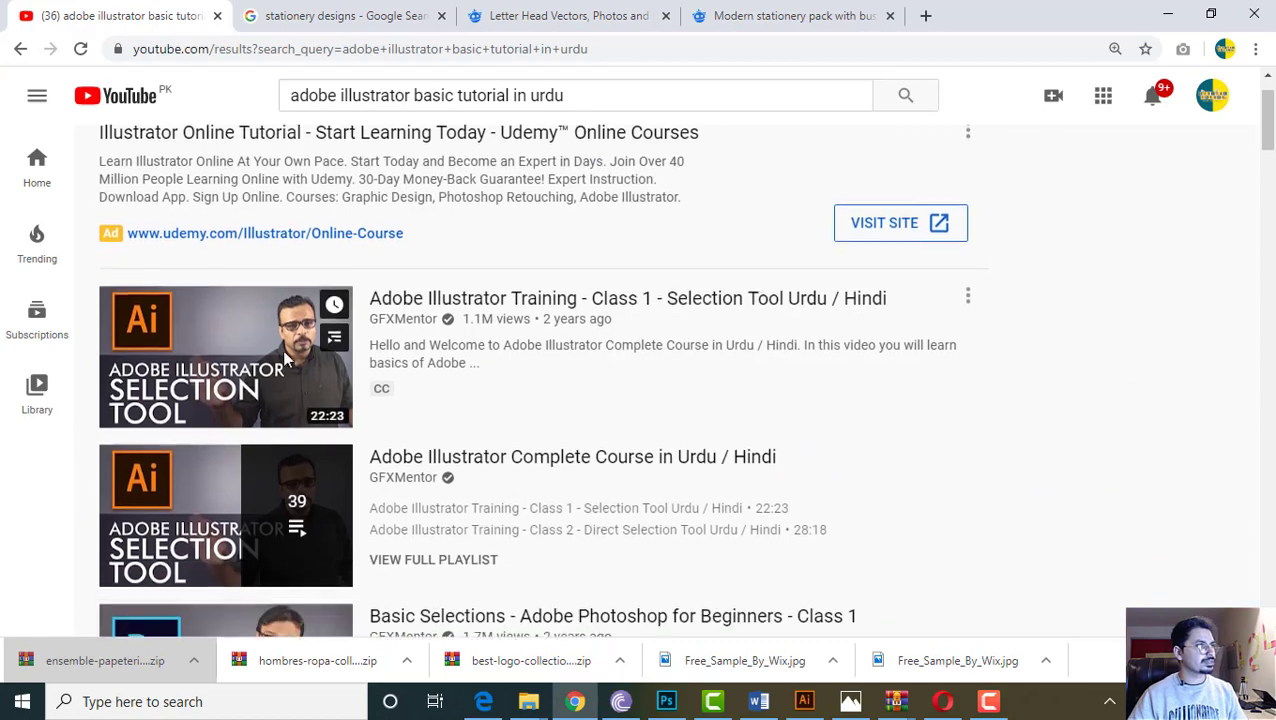
scroll(497, 303, "down", 12)
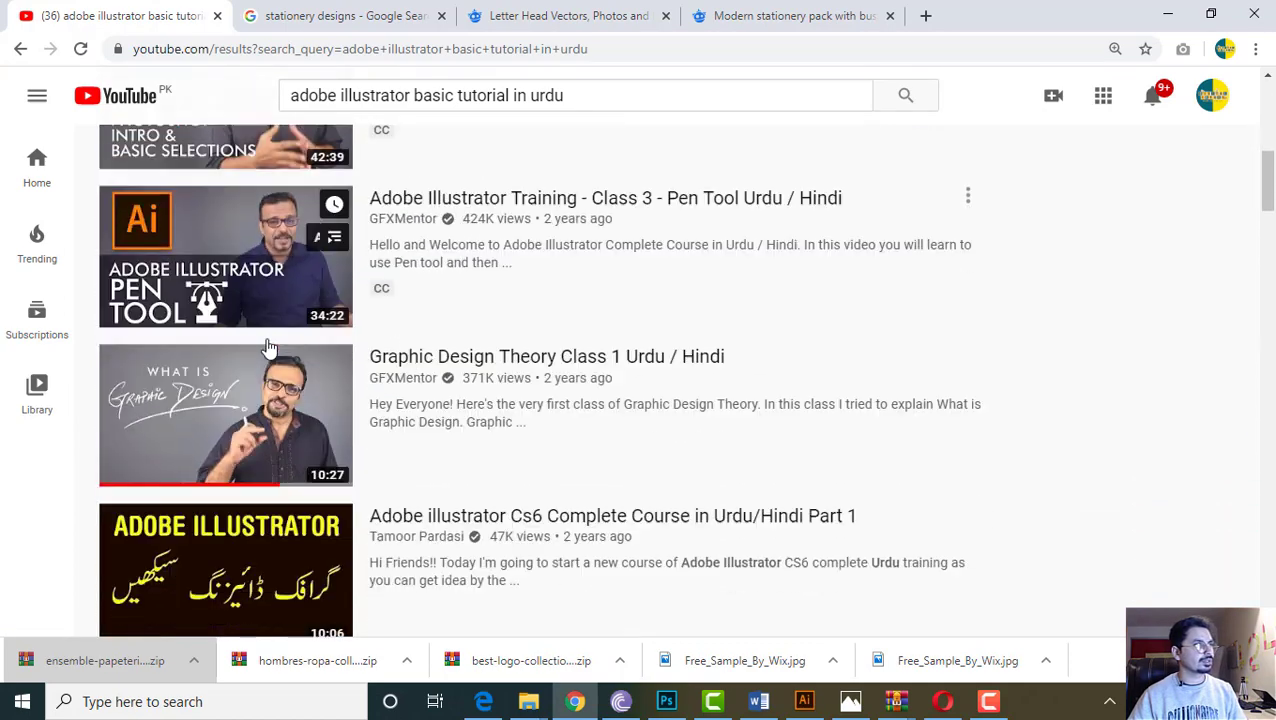
scroll(250, 385, "down", 10)
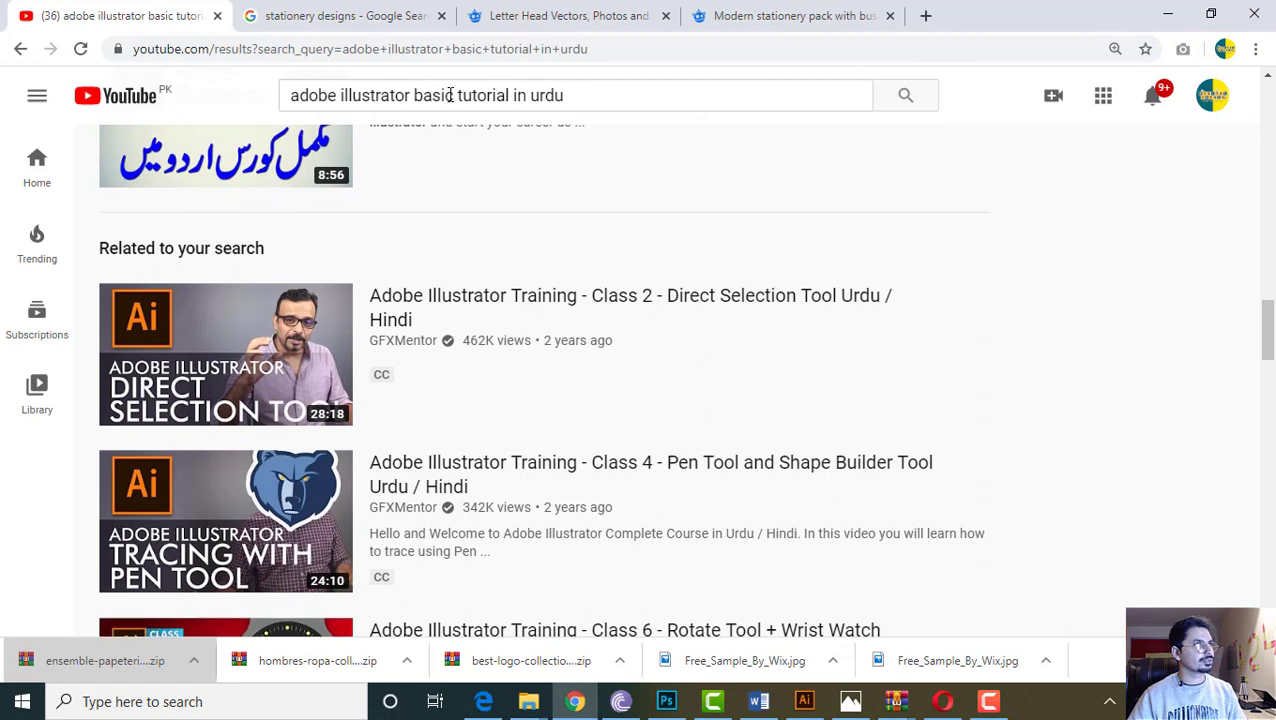
left_click_drag(507, 95, 730, 100)
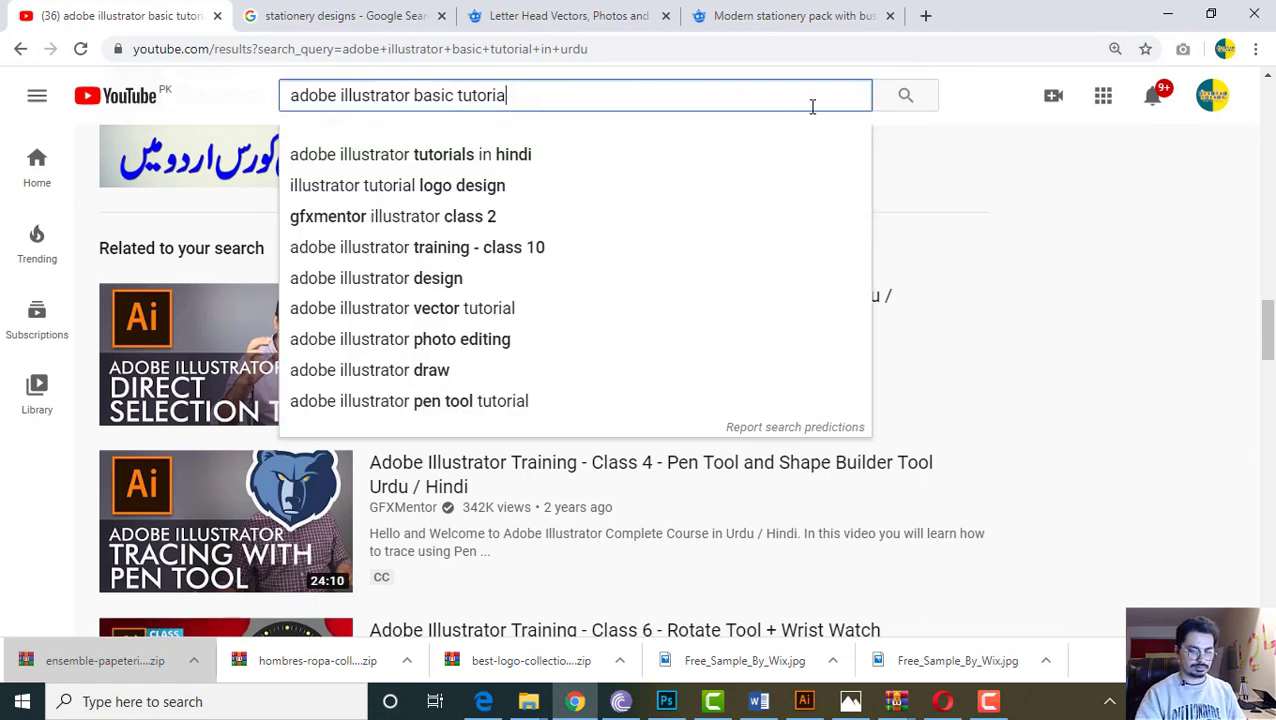
type("l")
key("Return")
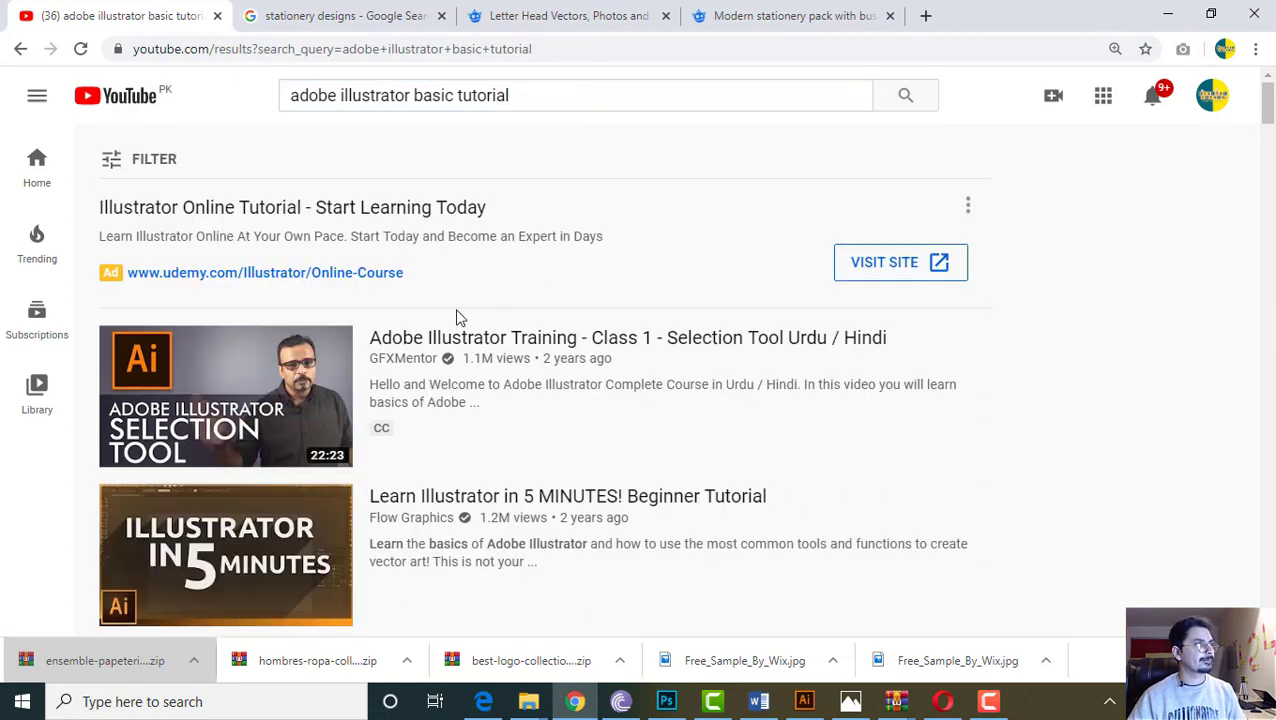
Open the 'How To Get Started with Adobe Illustrator CS6' video and play it muted
scroll(299, 427, "down", 13)
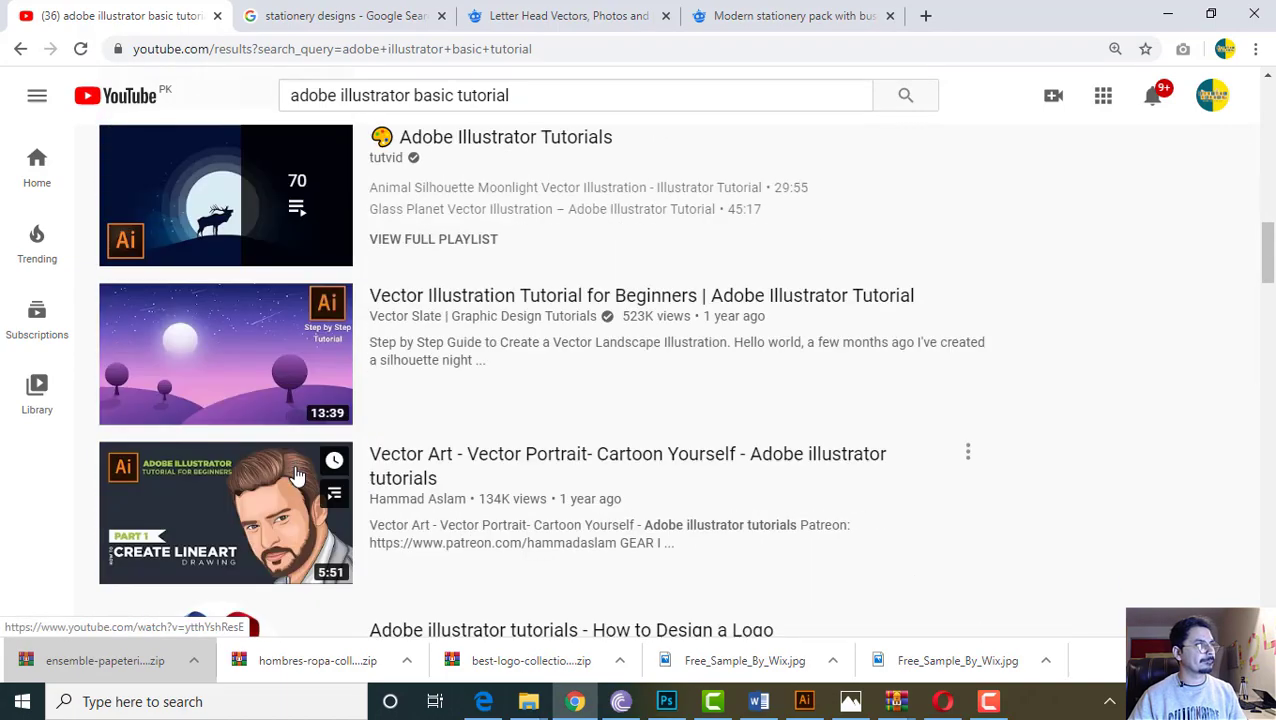
scroll(296, 475, "down", 9)
scroll(296, 478, "up", 4)
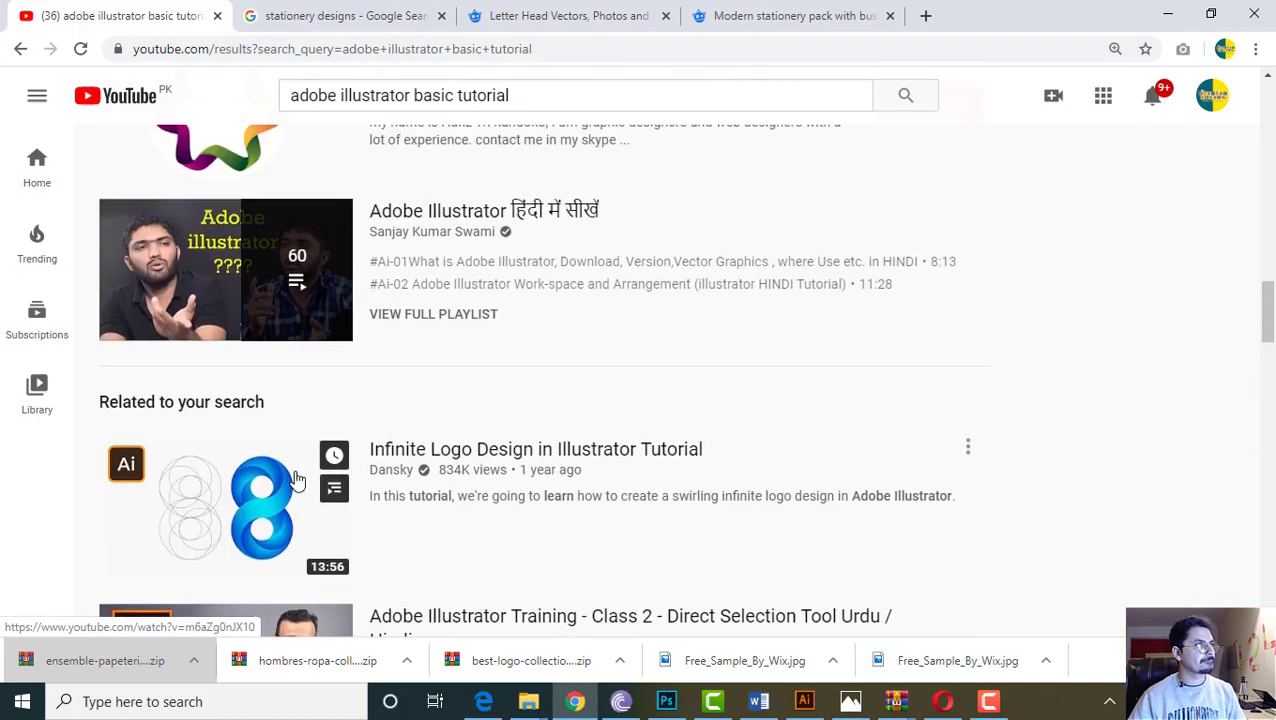
scroll(296, 480, "up", 1)
scroll(296, 505, "down", 8)
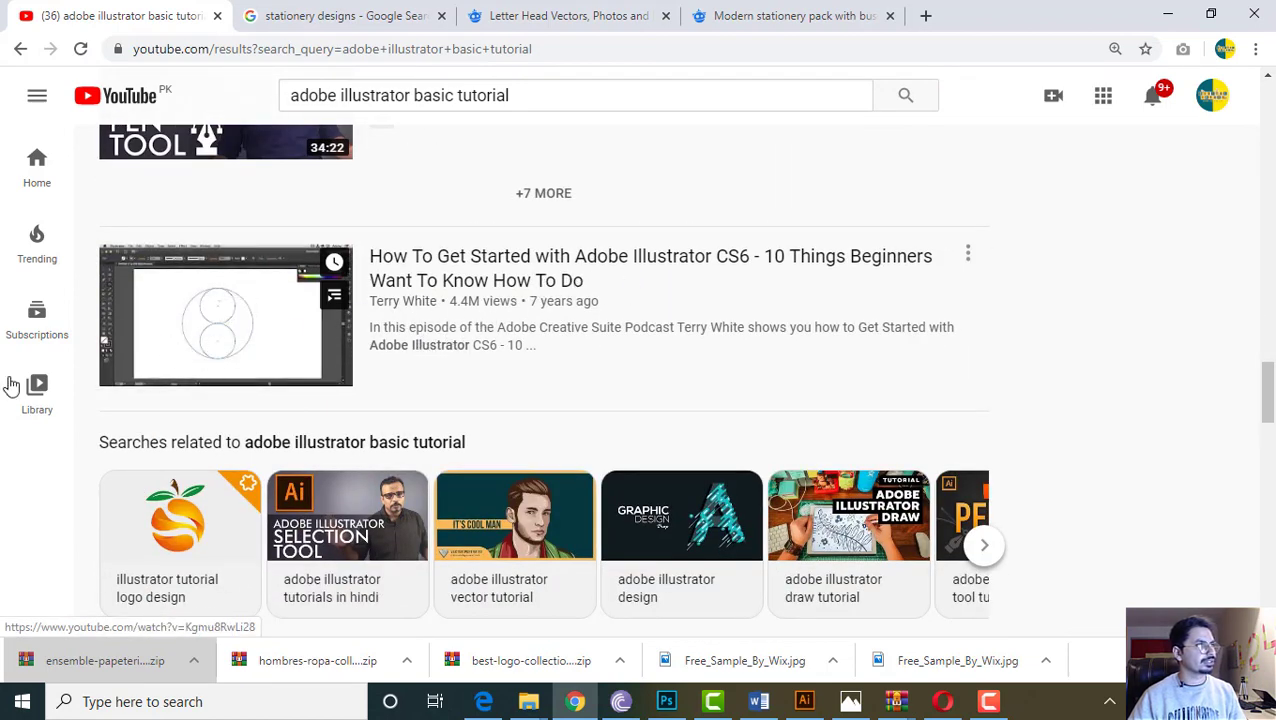
left_click(242, 350)
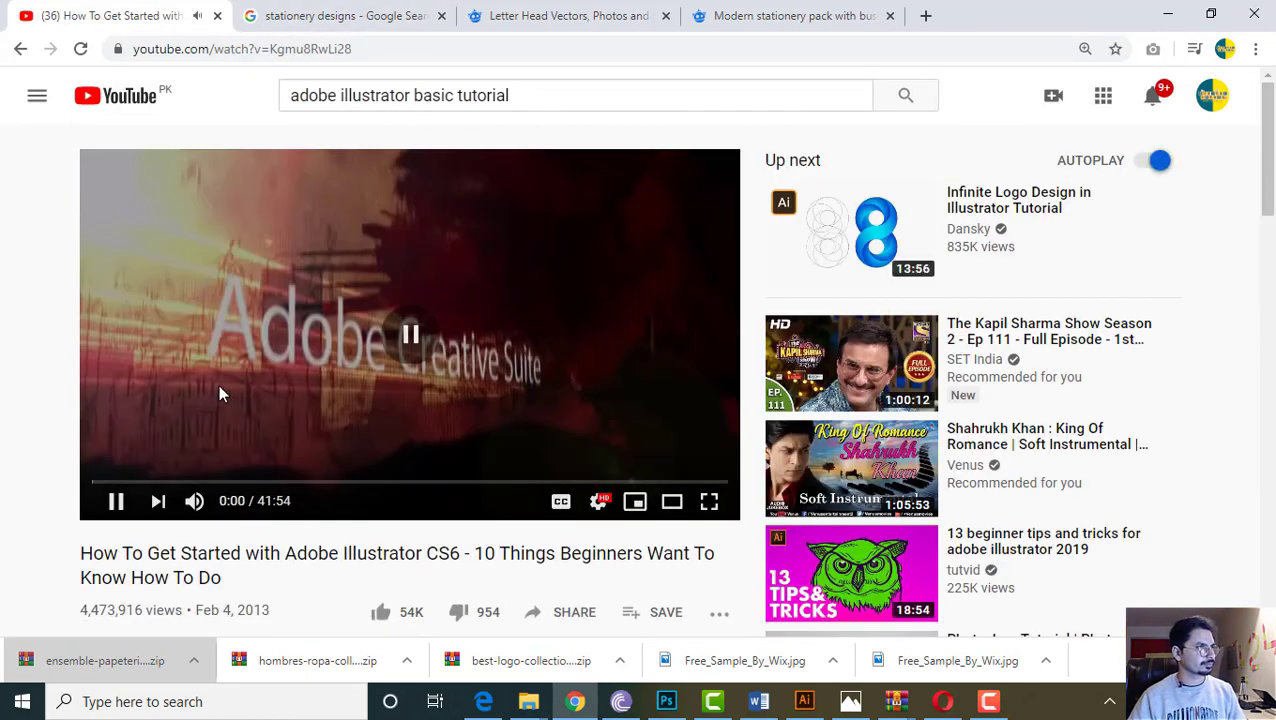
left_click(194, 500)
left_click(362, 309)
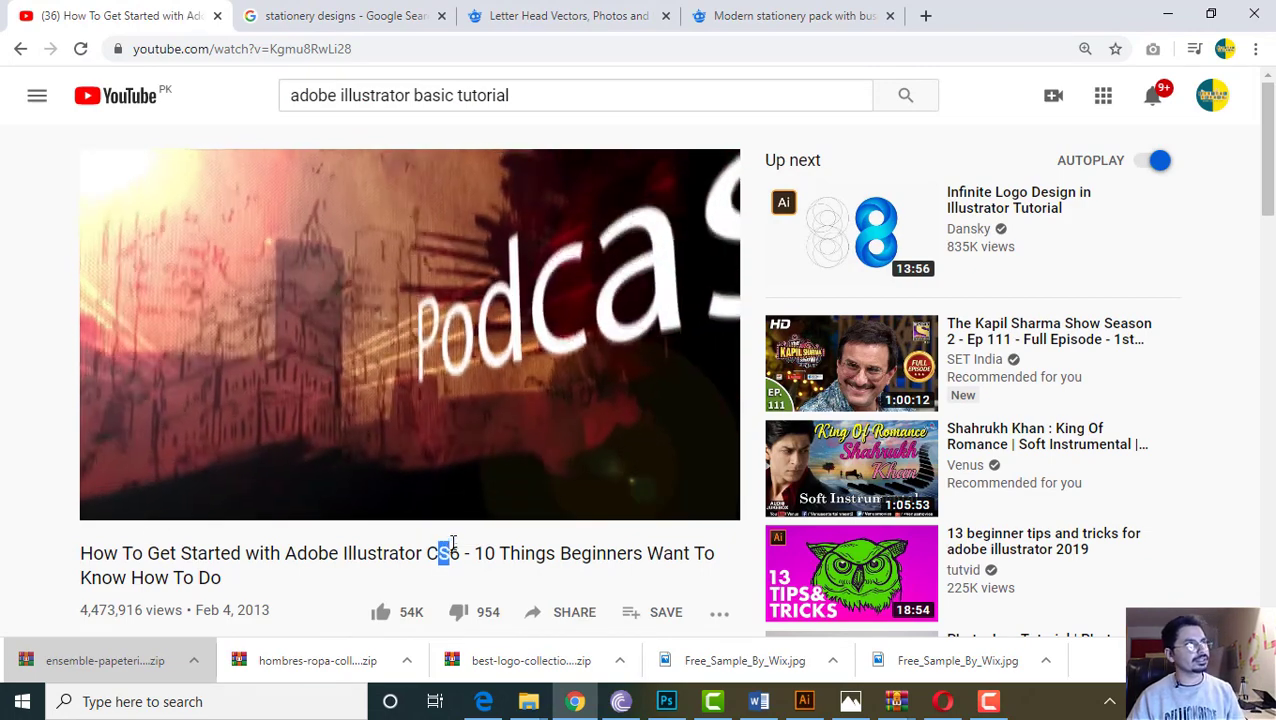
left_click(414, 95)
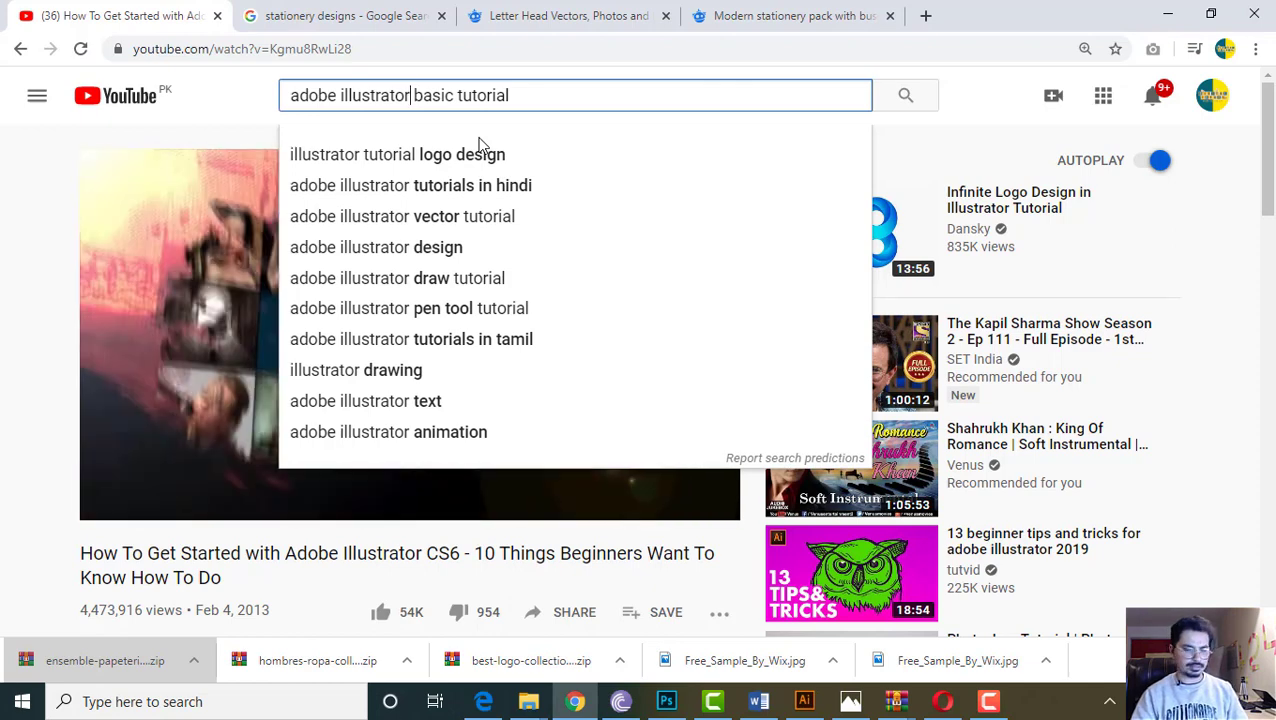
type("2018")
key("Return")
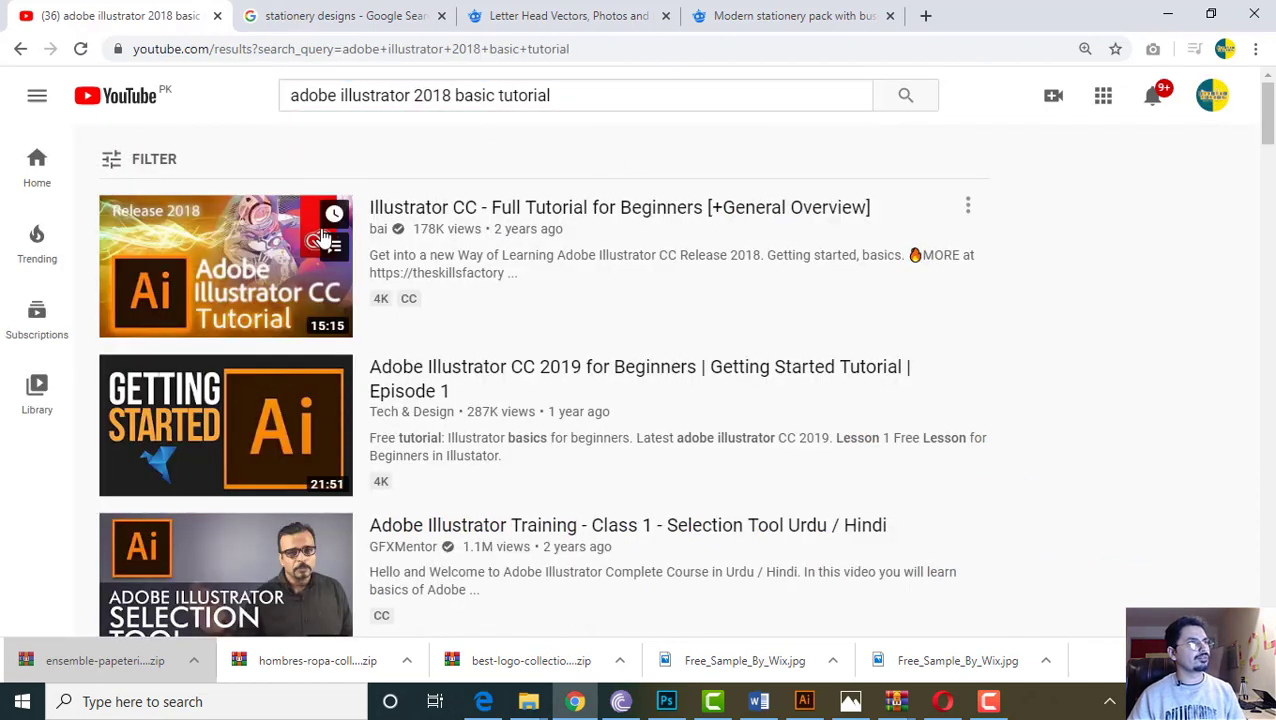
left_click(218, 263)
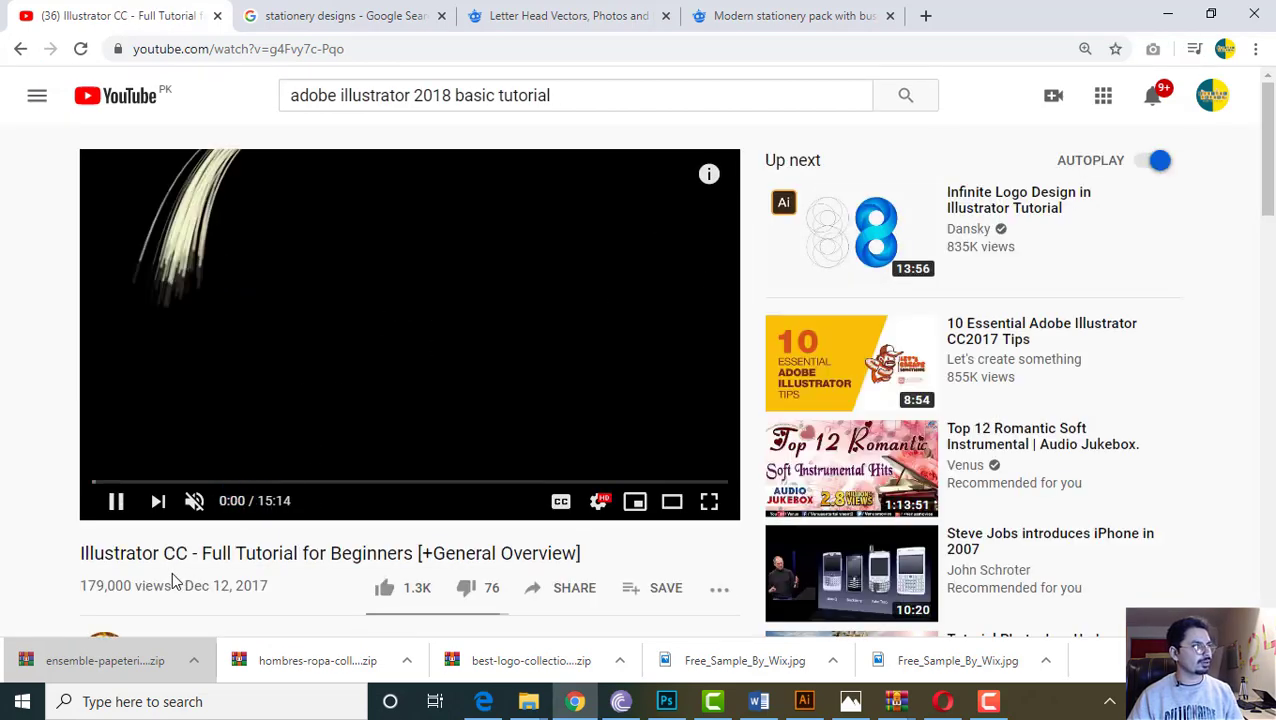
left_click_drag(172, 573, 280, 578)
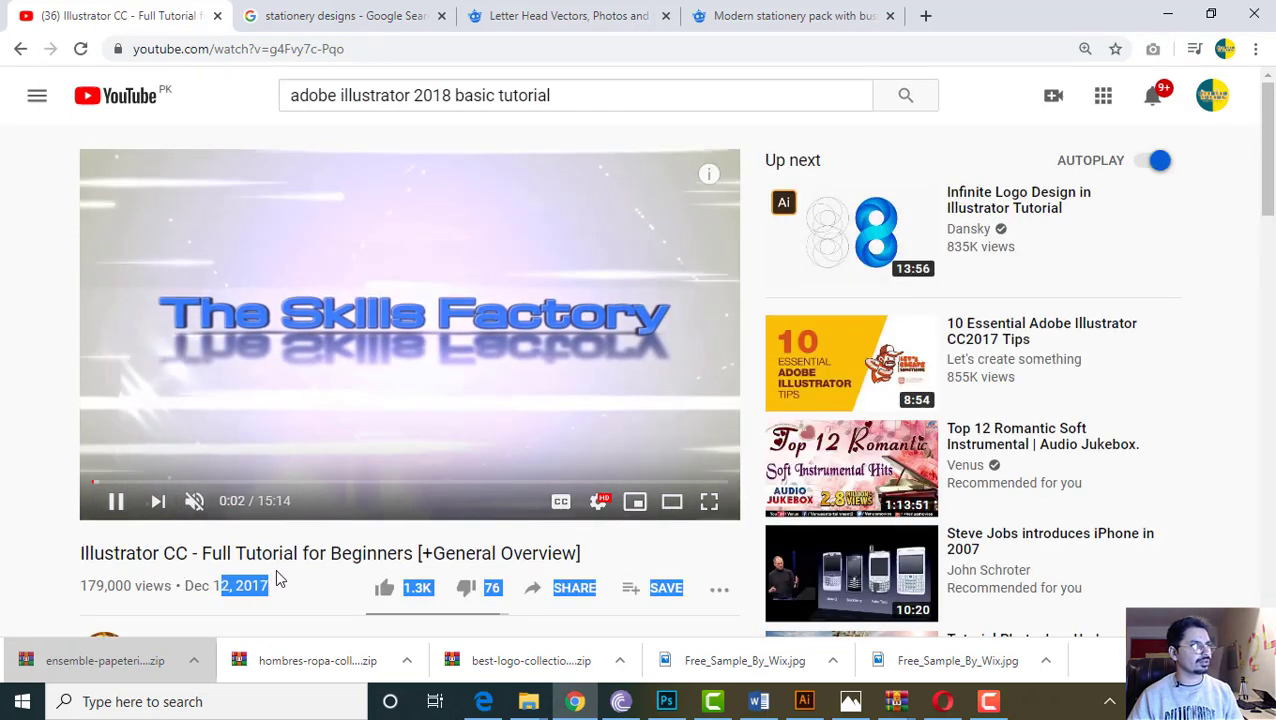
left_click(227, 484)
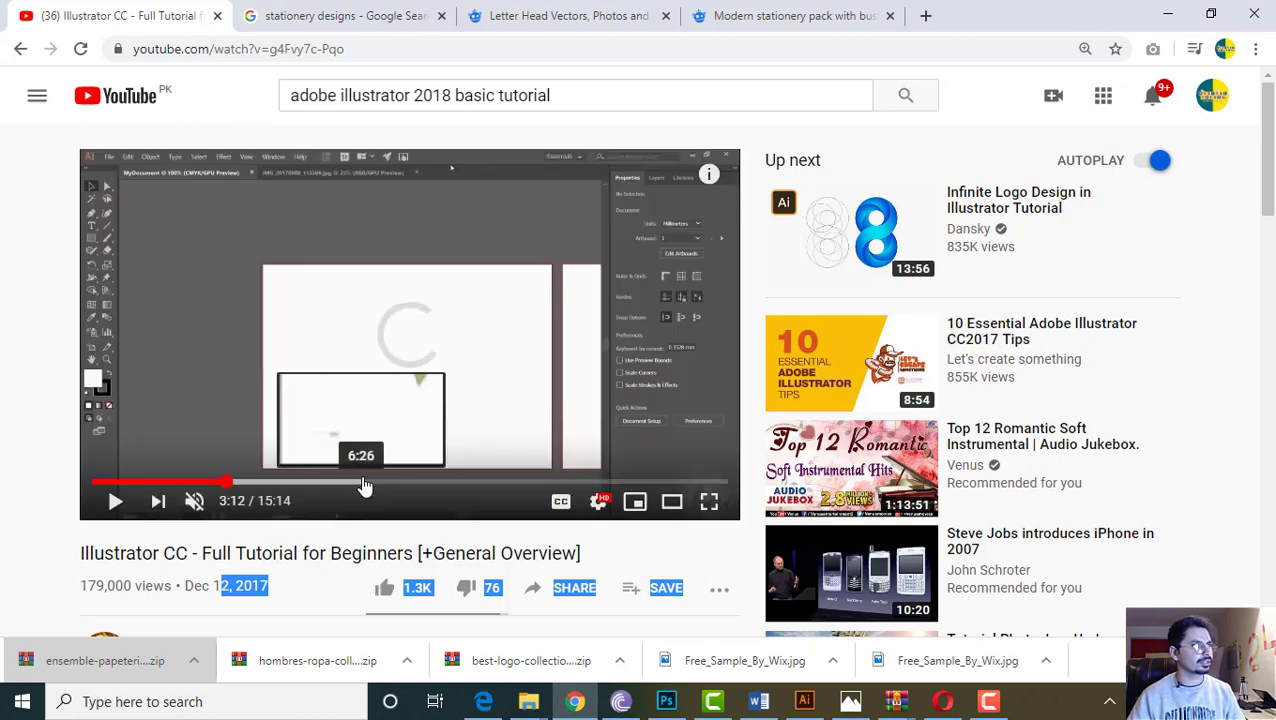
left_click(465, 484)
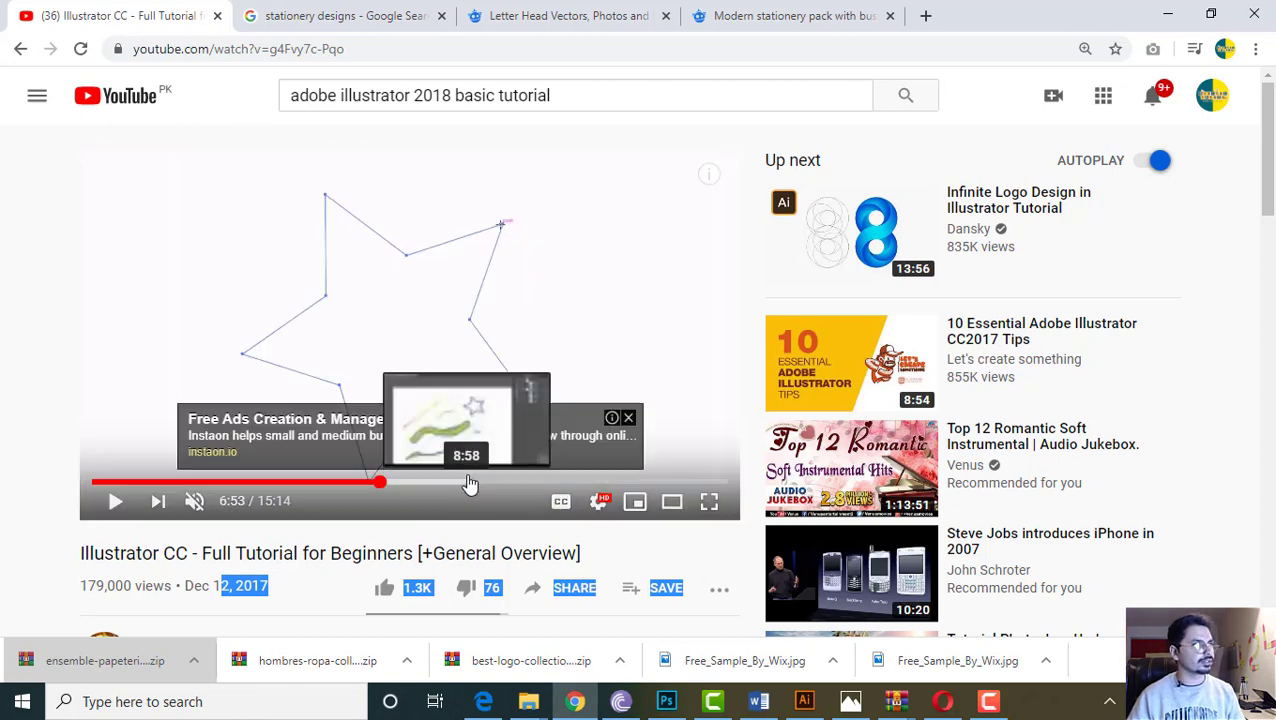
left_click(629, 417)
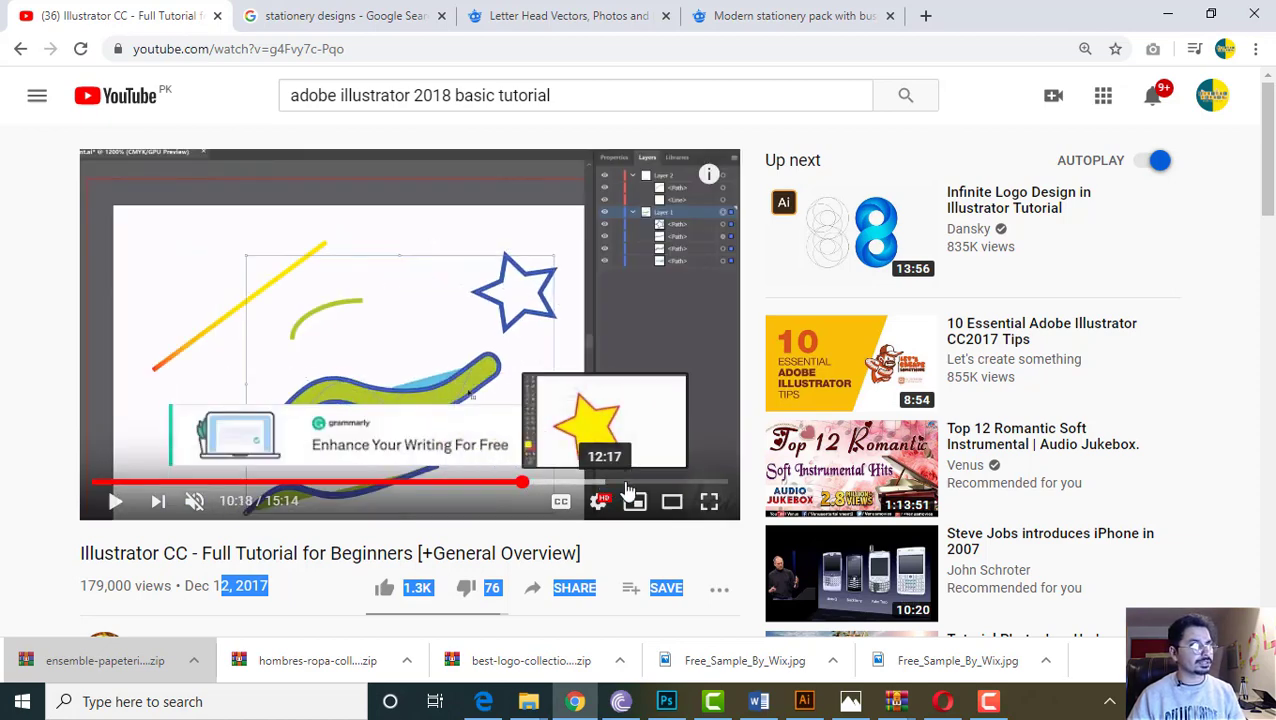
left_click(622, 483)
left_click(638, 420)
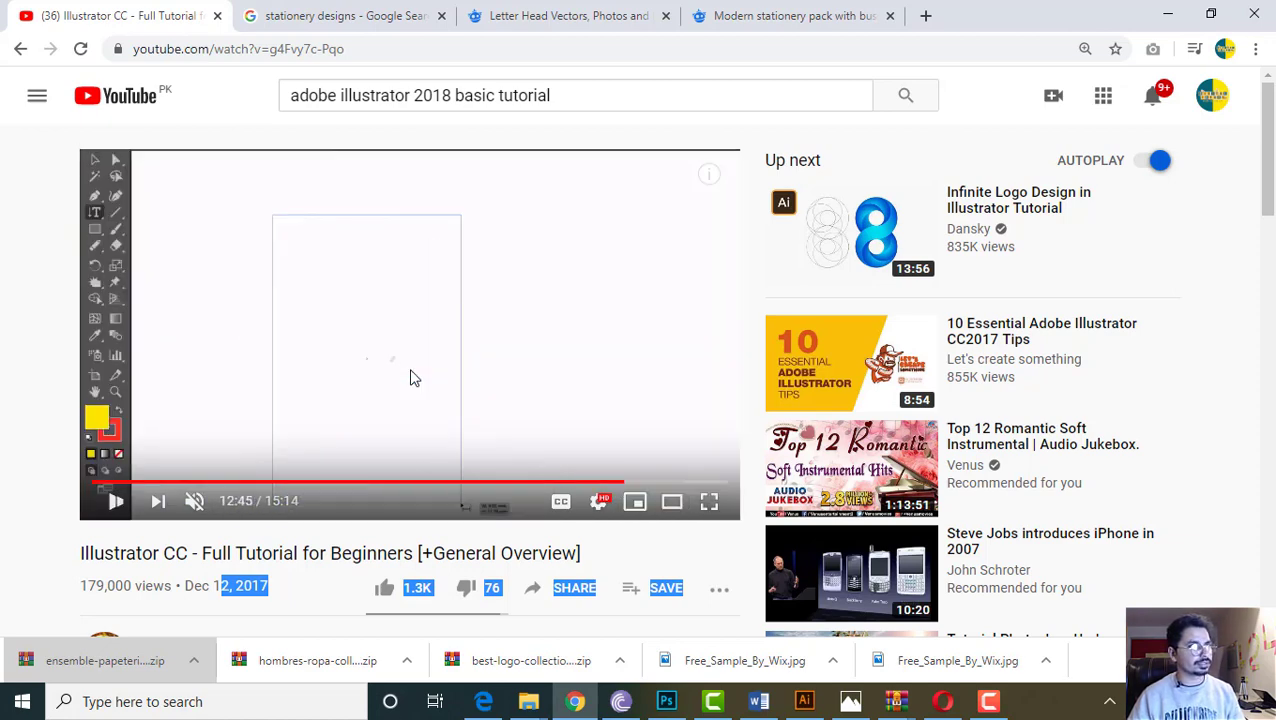
left_click(347, 355)
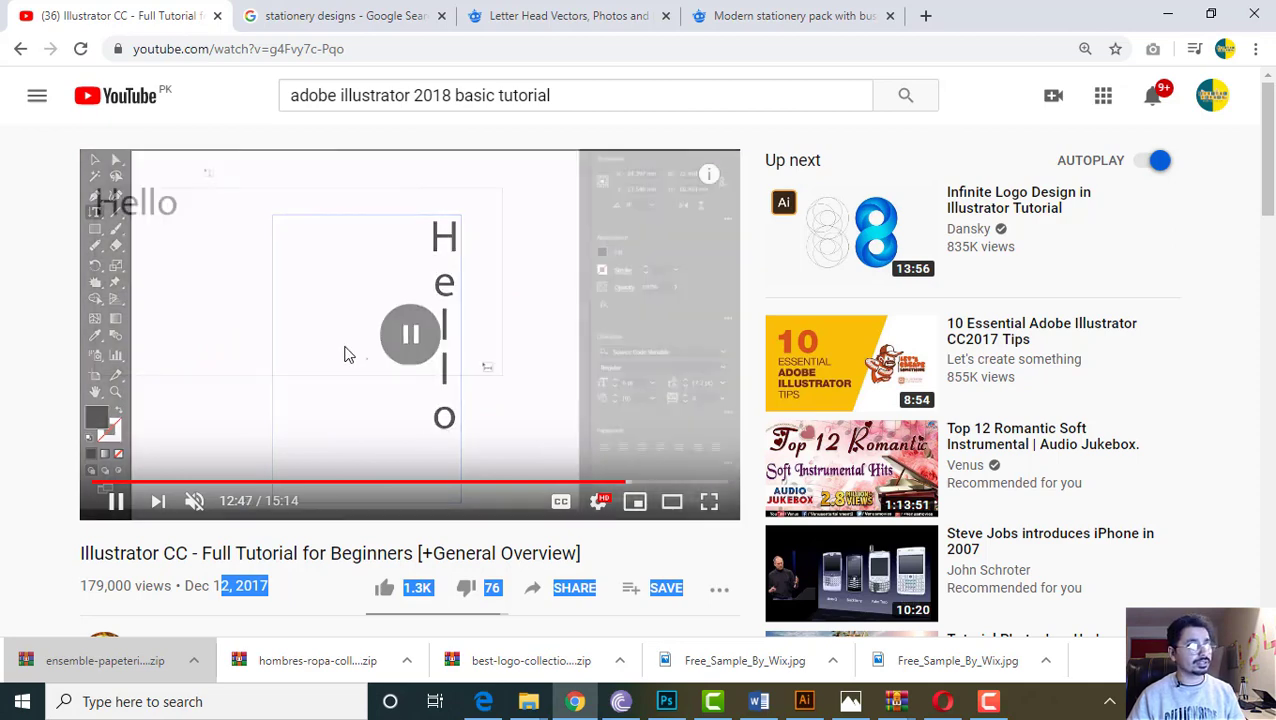
double_click(347, 355)
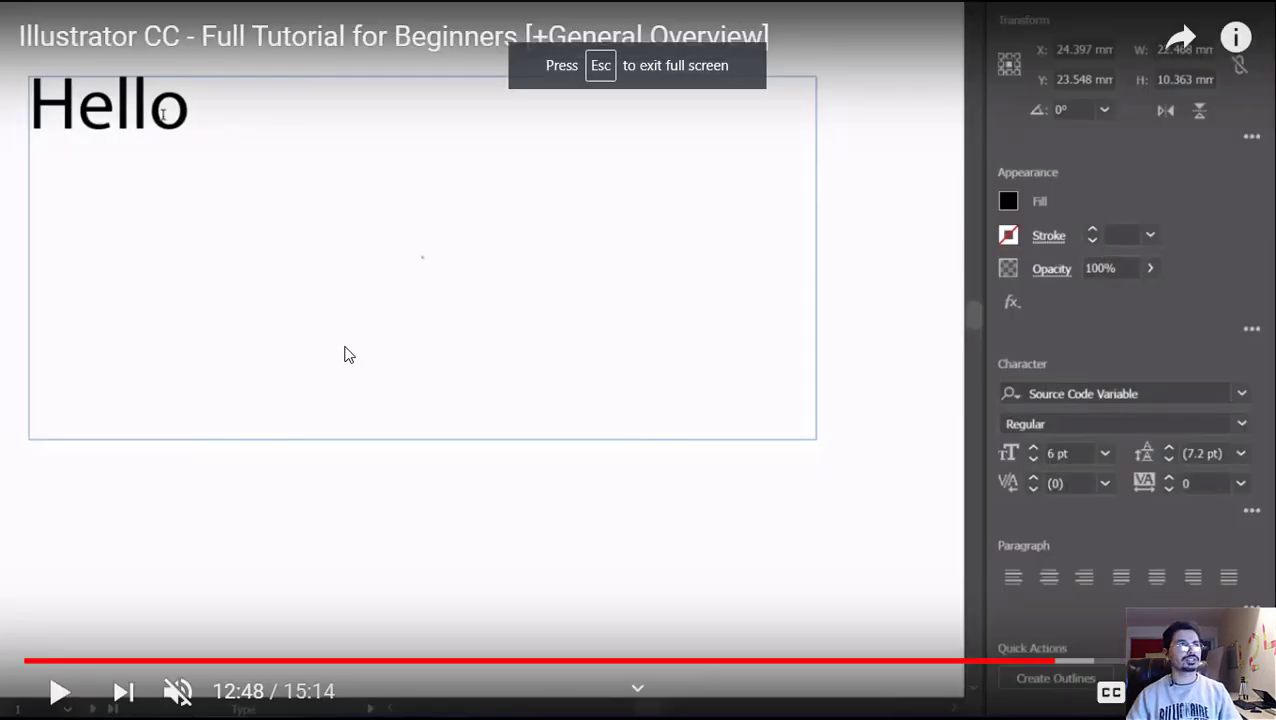
double_click(347, 355)
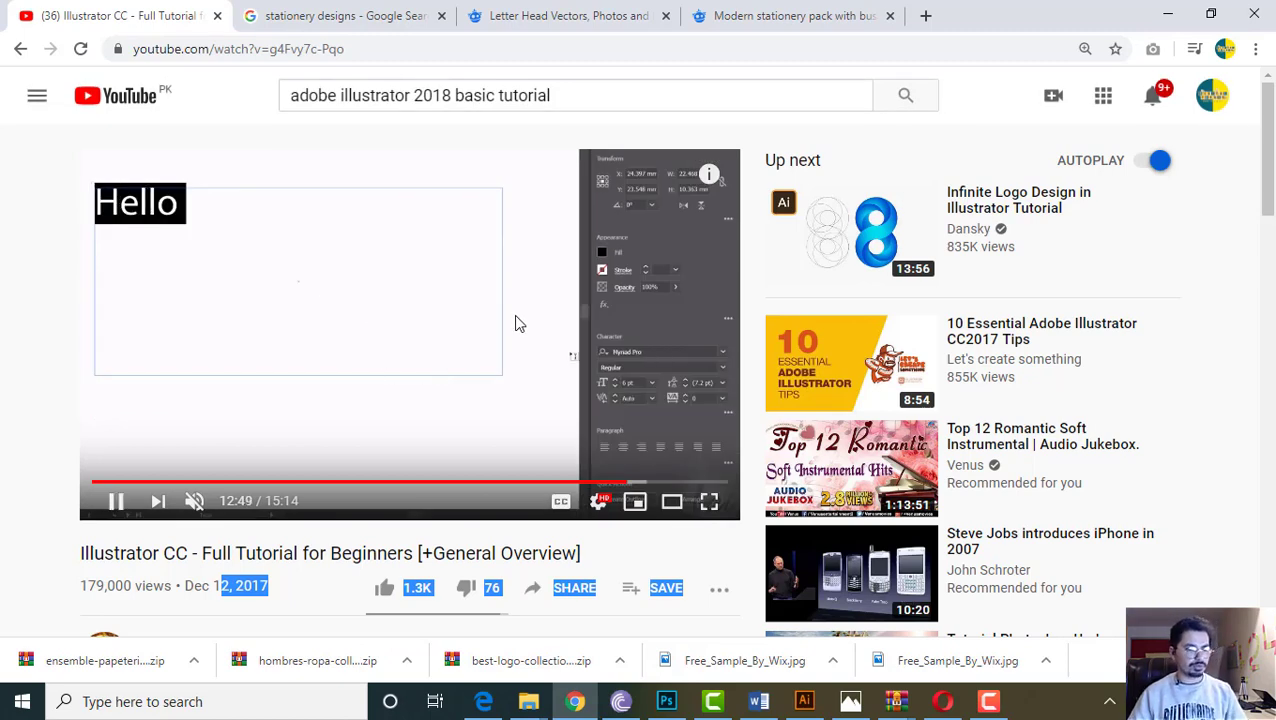
left_click(519, 323)
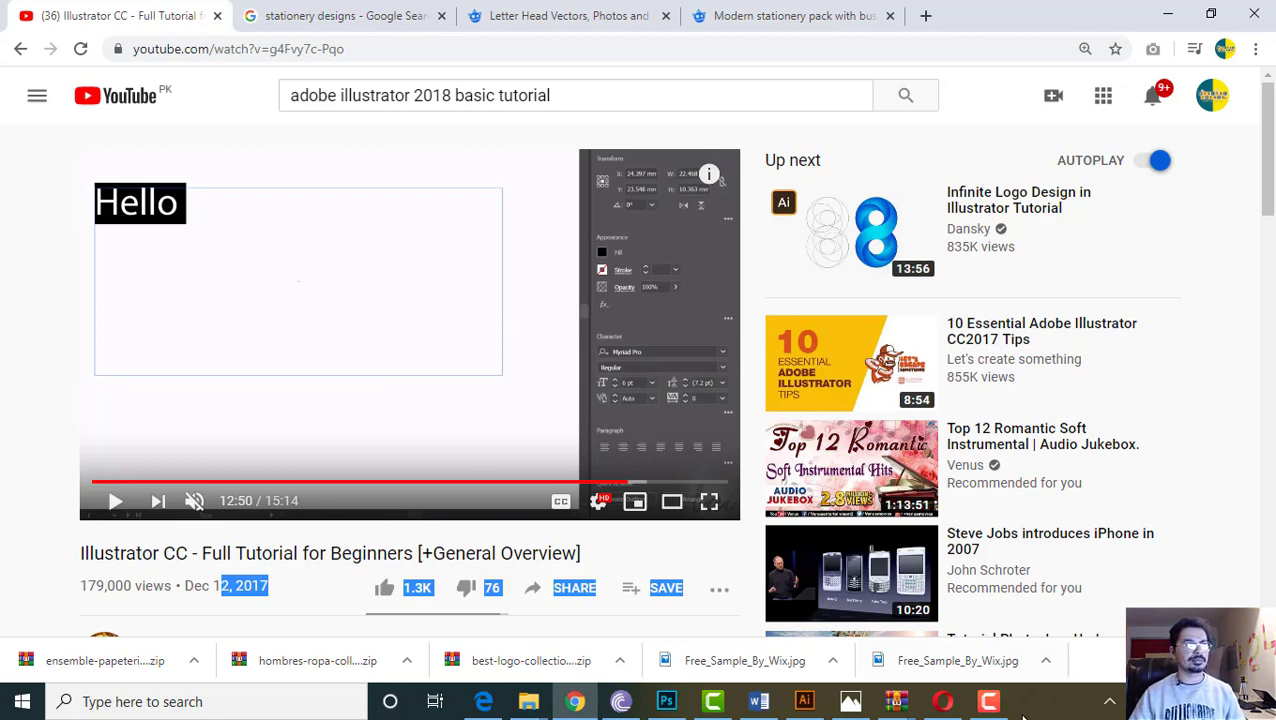
left_click(1006, 708)
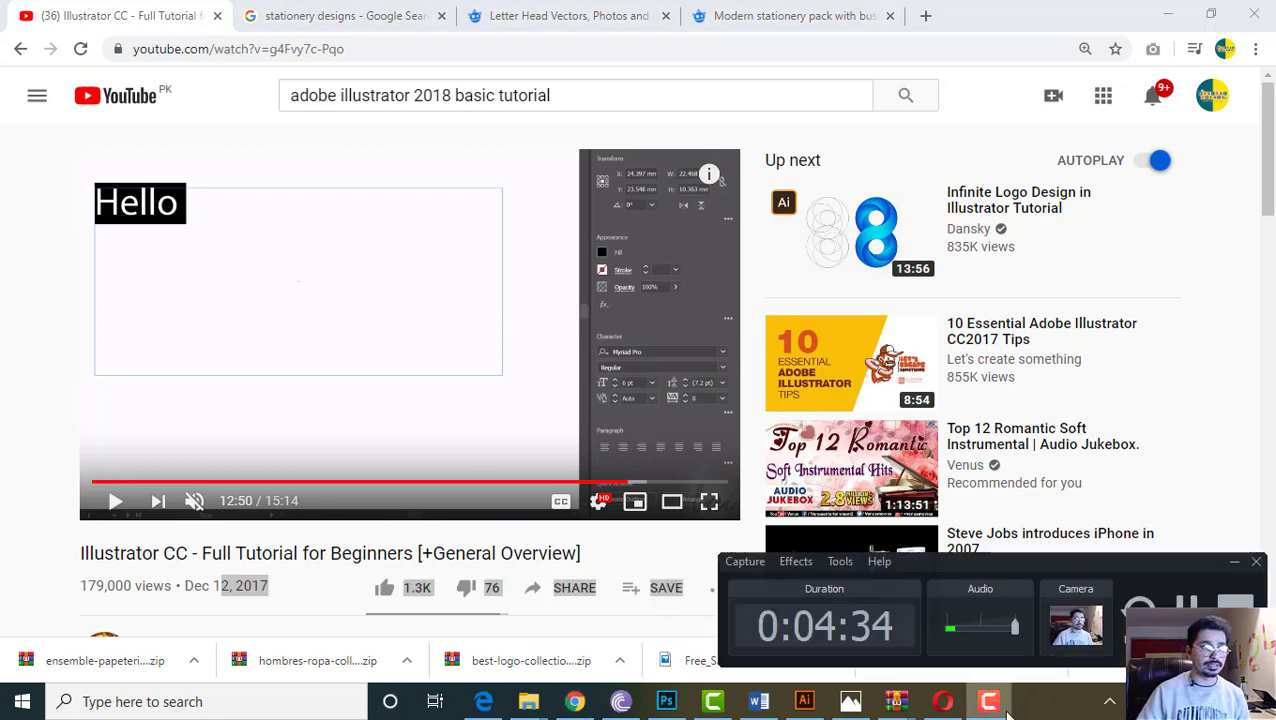
left_click(1006, 708)
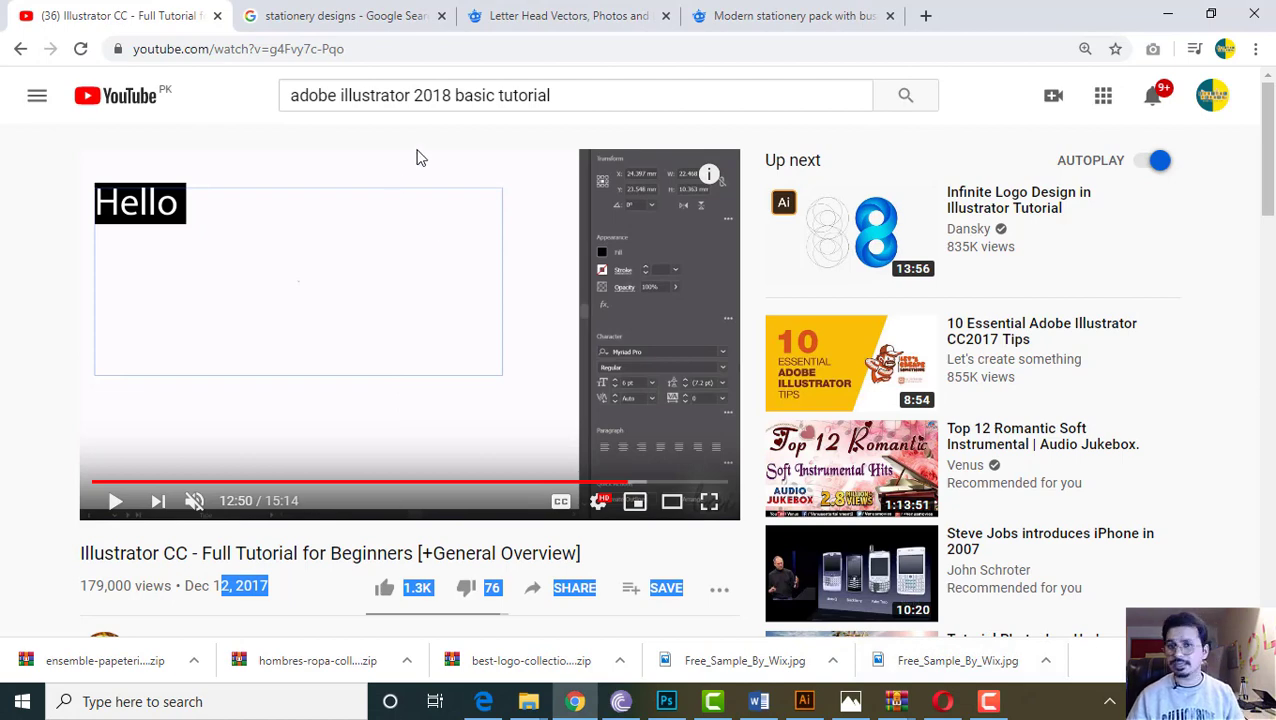
middle_click(44, 249)
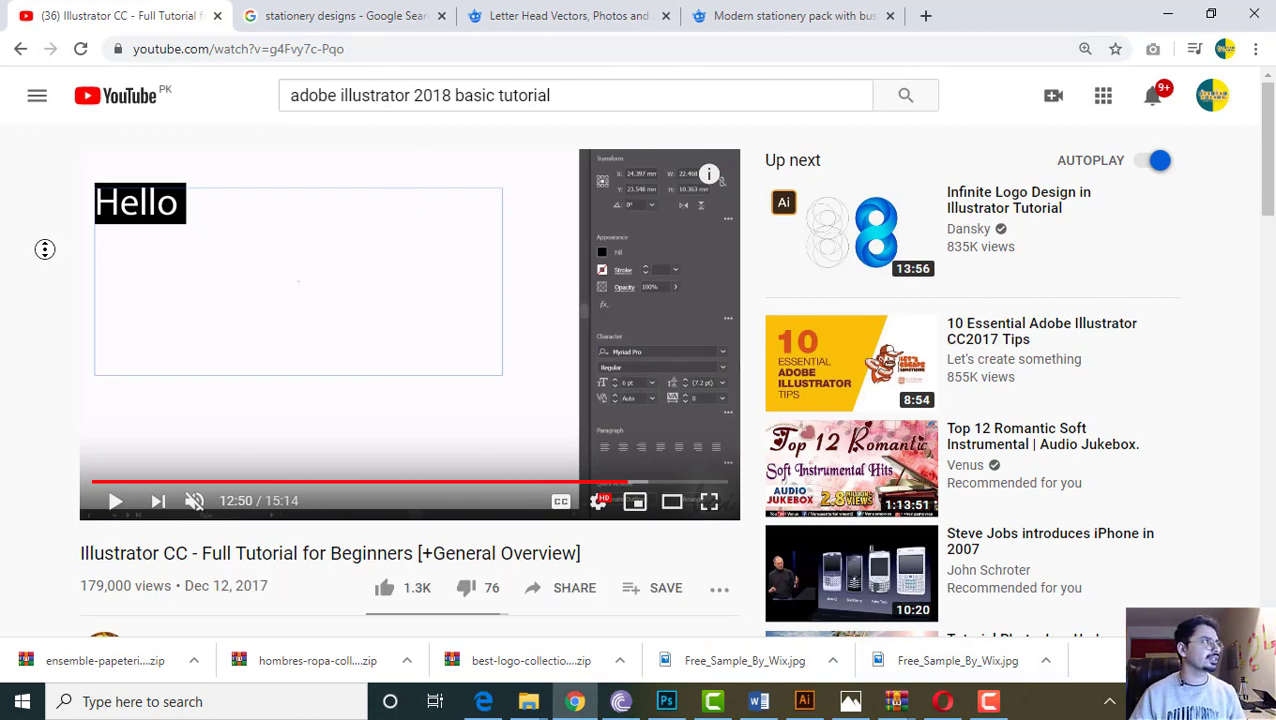
left_click(422, 14)
left_click(150, 12)
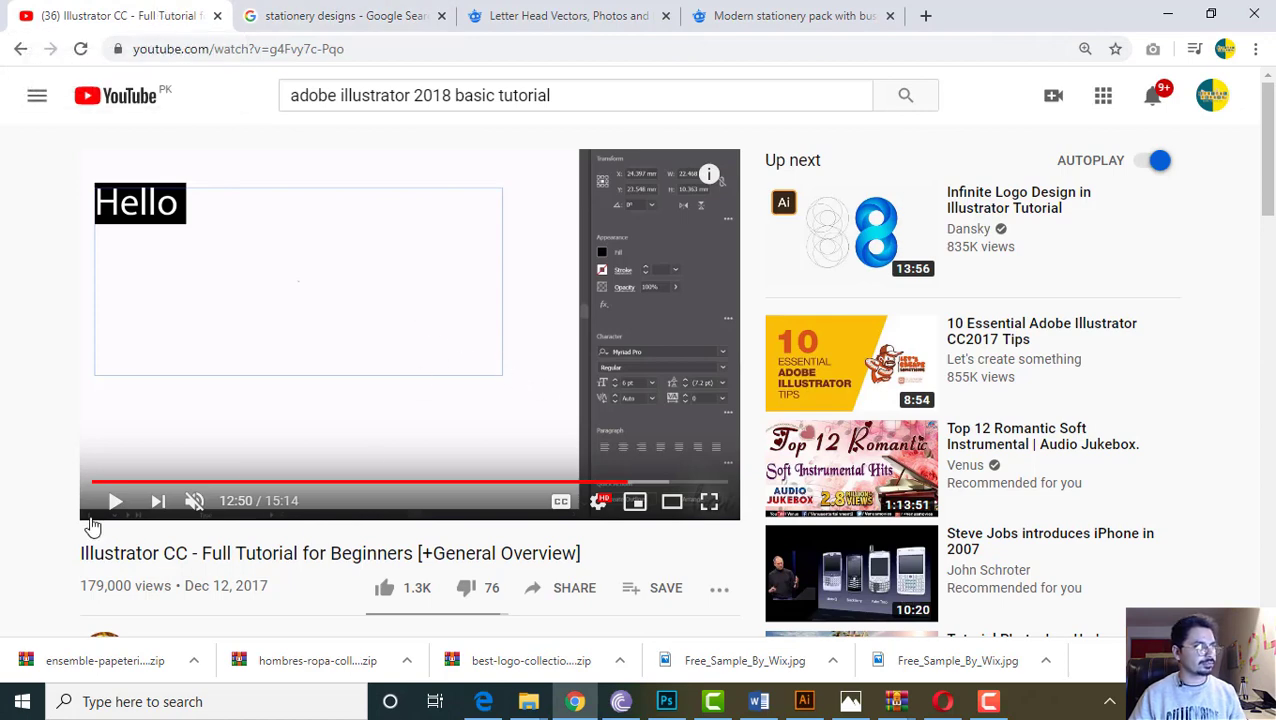
Search Google for the selected video title and open the first video result
left_click_drag(79, 552, 456, 548)
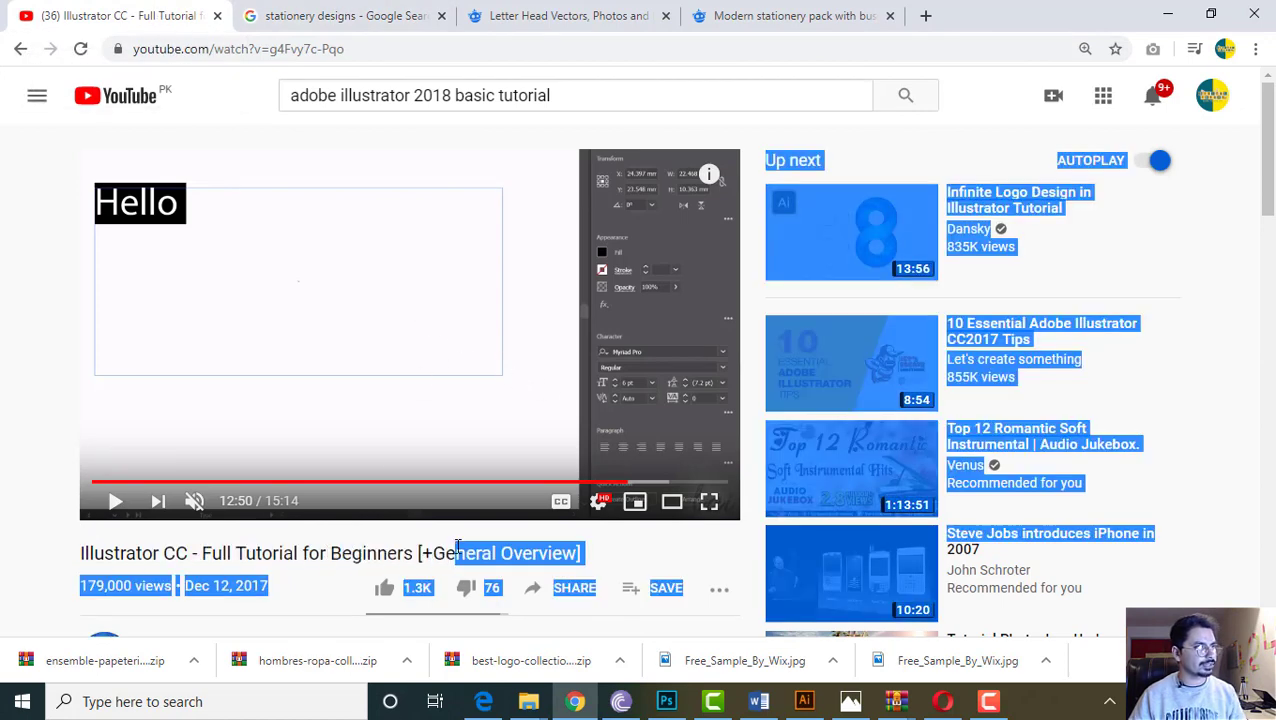
triple_click(456, 548)
right_click(453, 550)
left_click(480, 588)
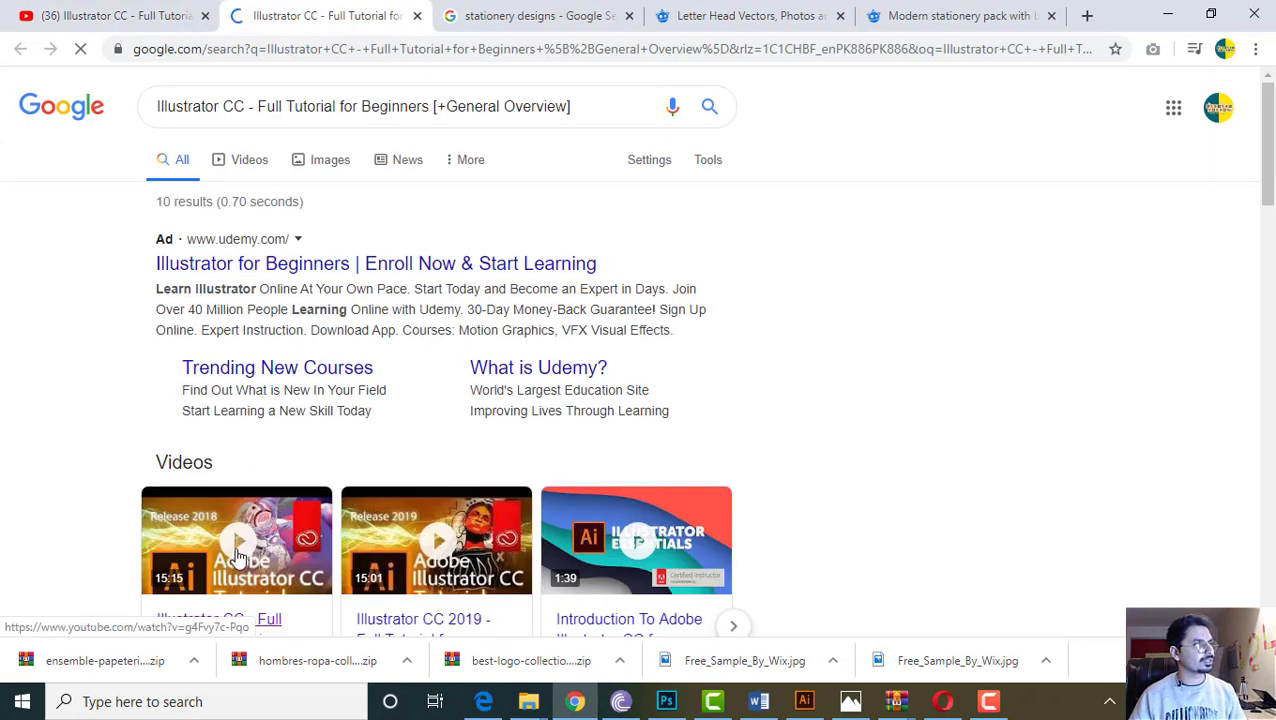
scroll(239, 547, "down", 2)
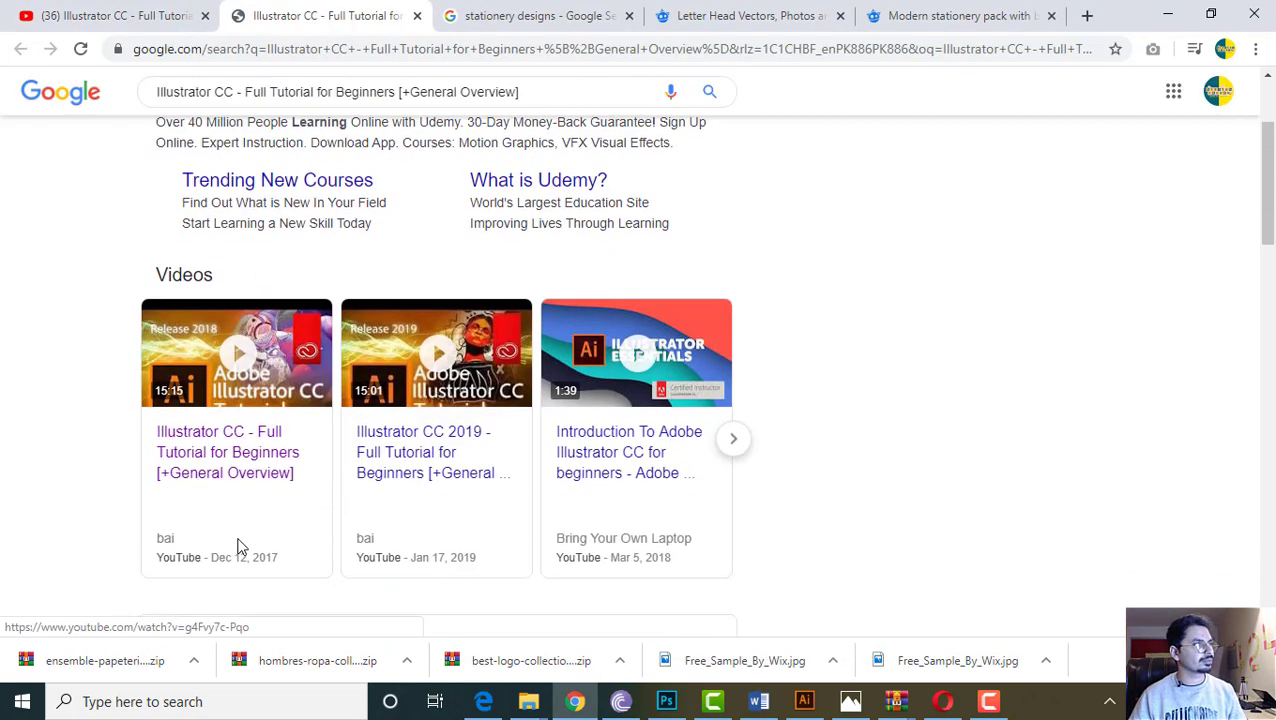
left_click(239, 376)
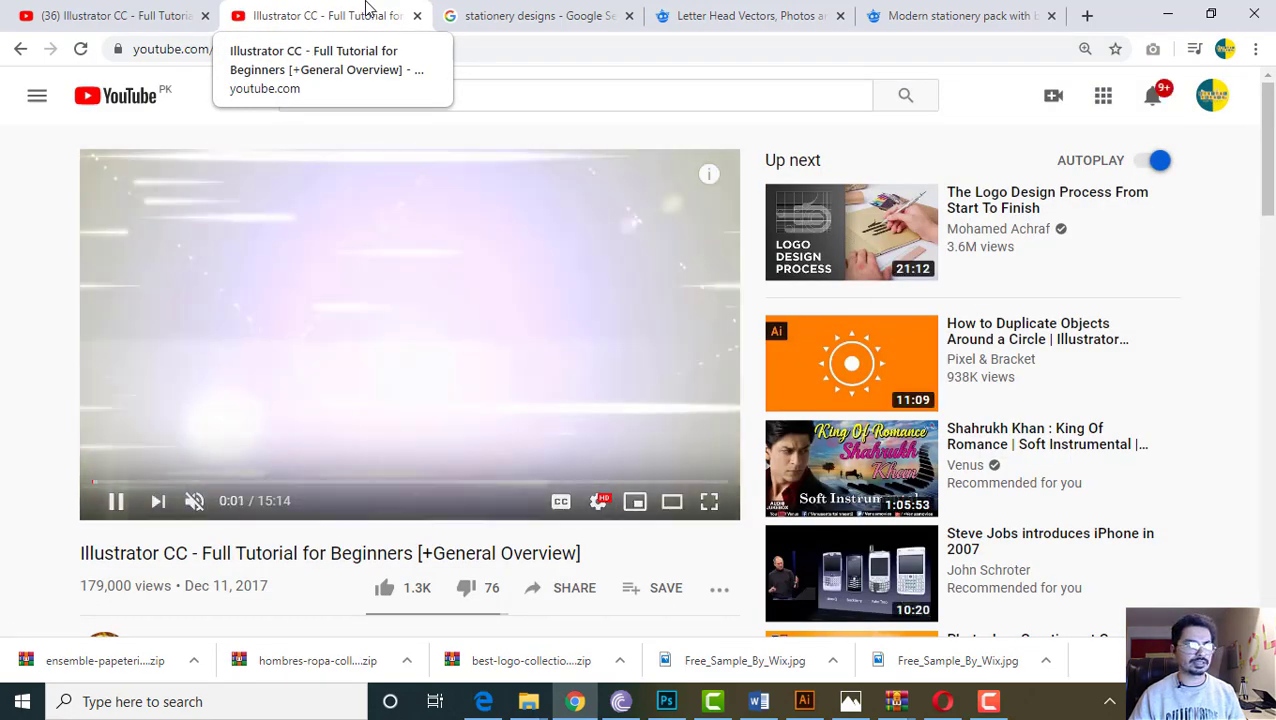
Close the video tab, review the stationery tabs, and switch to the 1880.eps design in Illustrator
middle_click(366, 8)
left_click(368, 8)
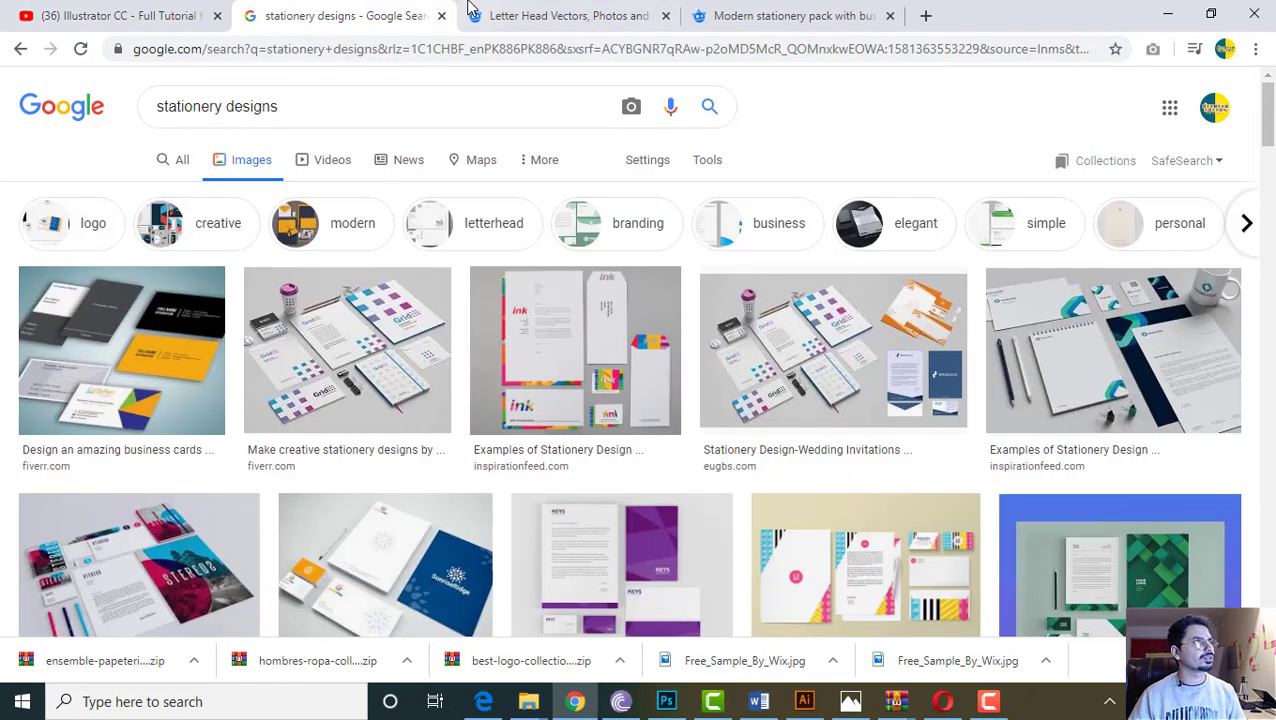
left_click(468, 8)
left_click(735, 8)
left_click(300, 9)
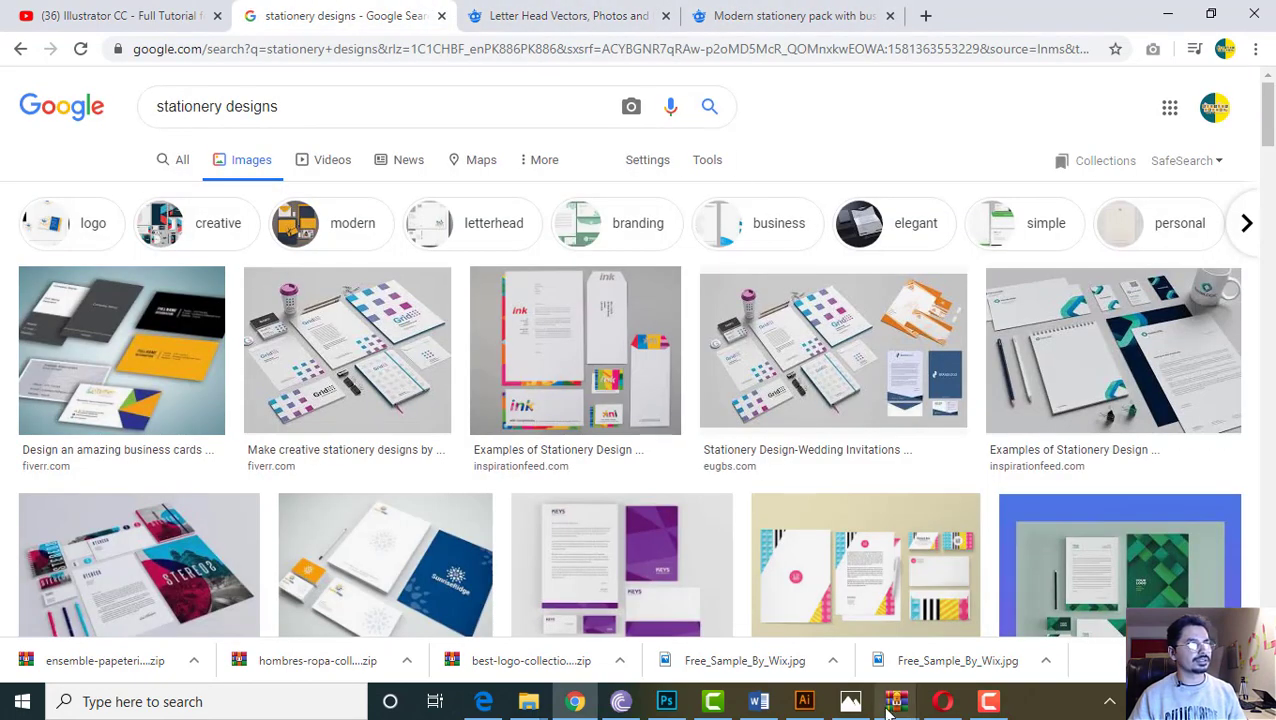
left_click(804, 701)
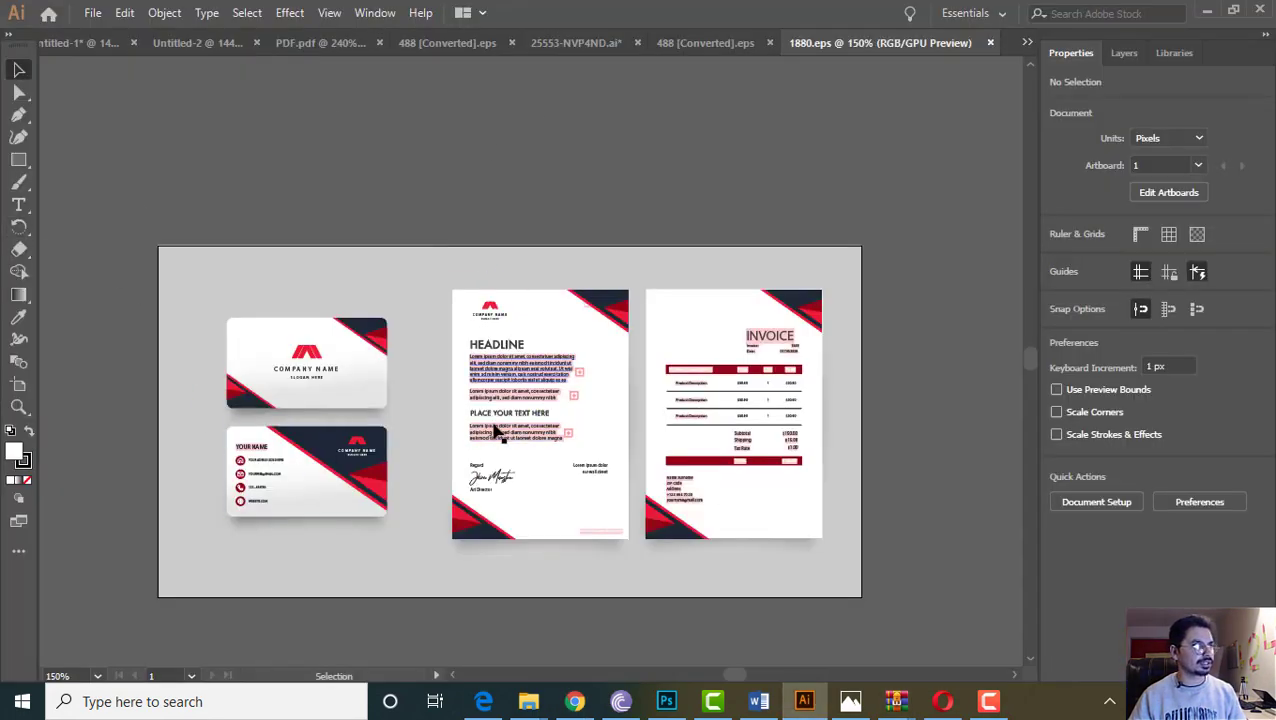
Ungroup the whole 1880.eps stationery artwork
left_click(541, 370)
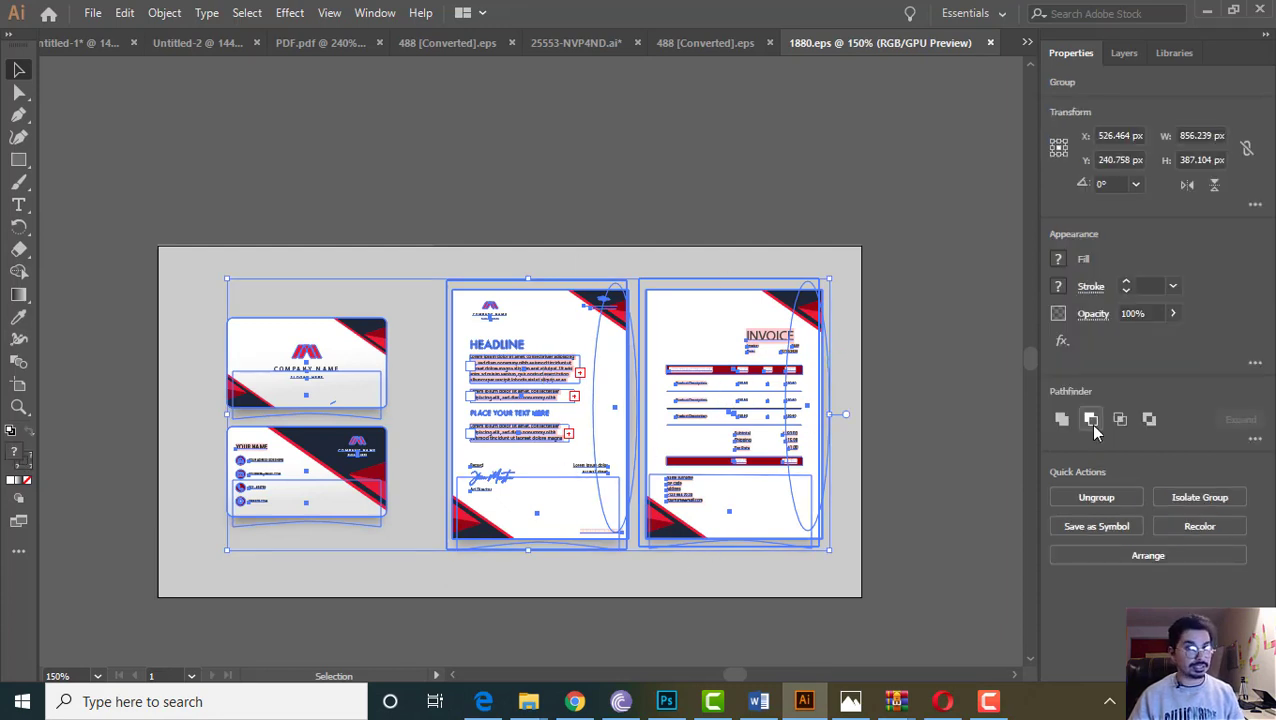
right_click(519, 425)
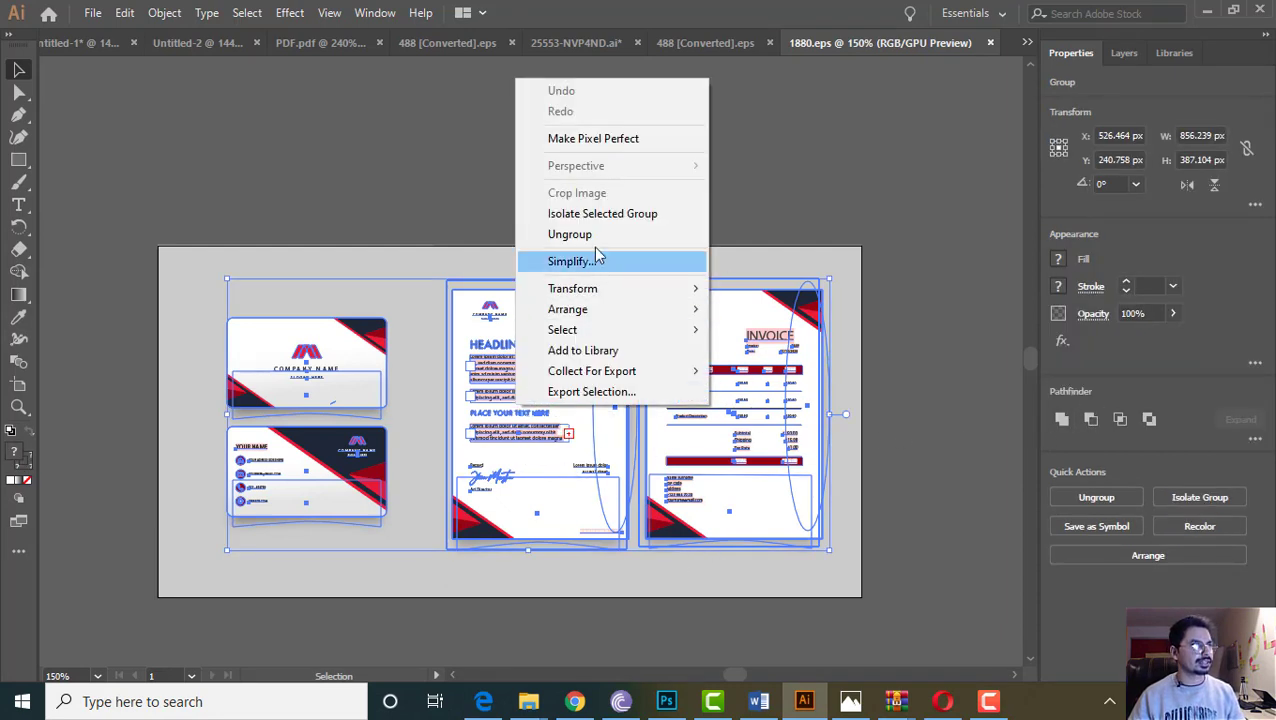
left_click(595, 233)
Ungroup the letterhead from the invoice and select the letterhead on its own
left_click(521, 398)
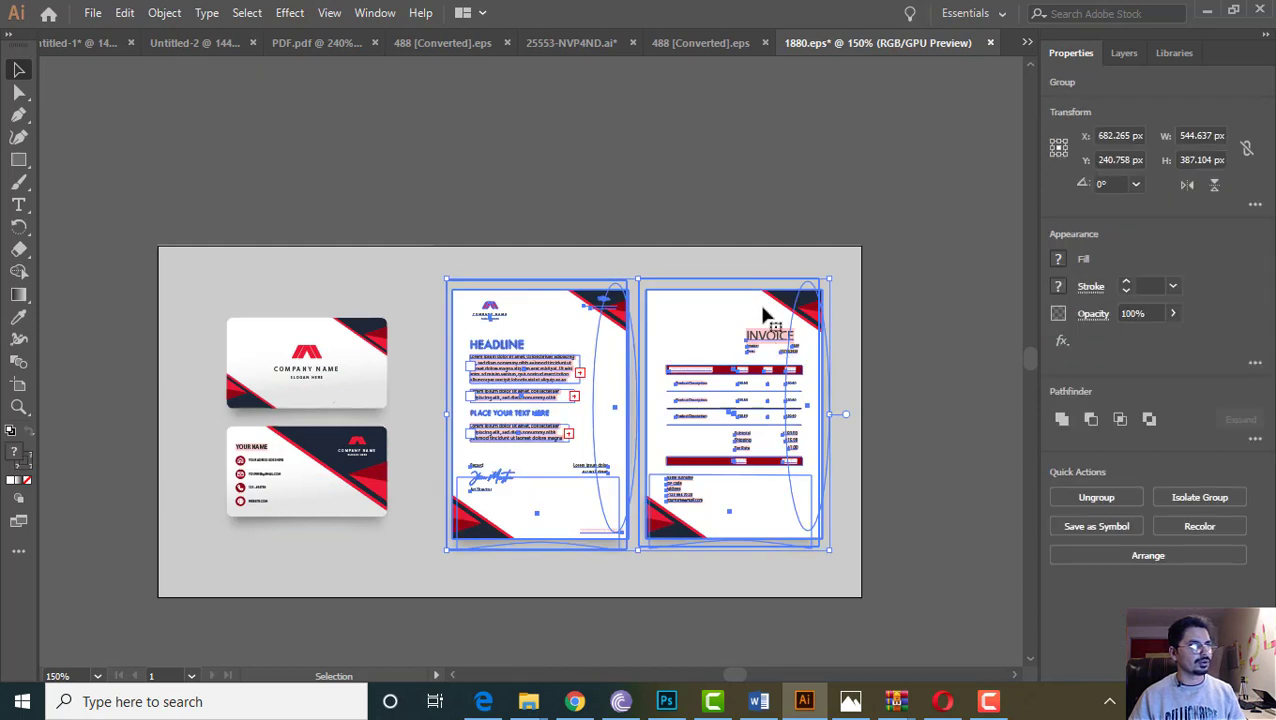
right_click(540, 396)
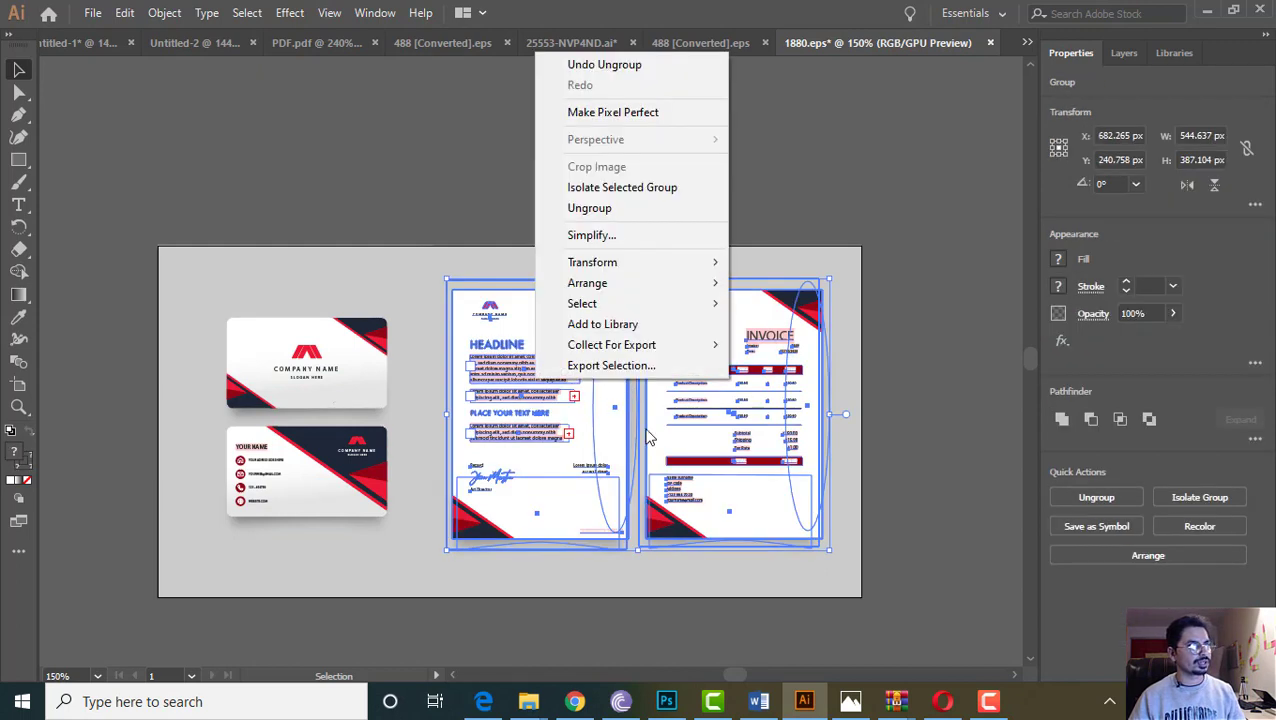
left_click(604, 209)
left_click(478, 340)
key("a")
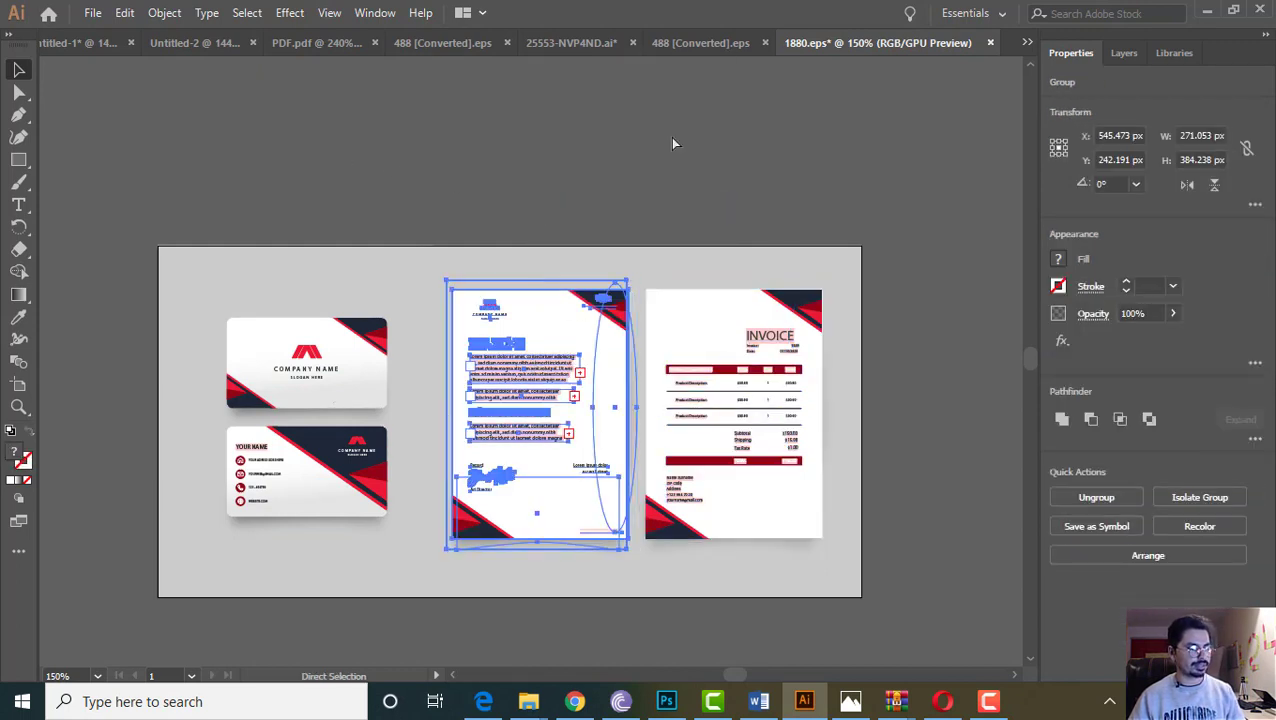
key("v")
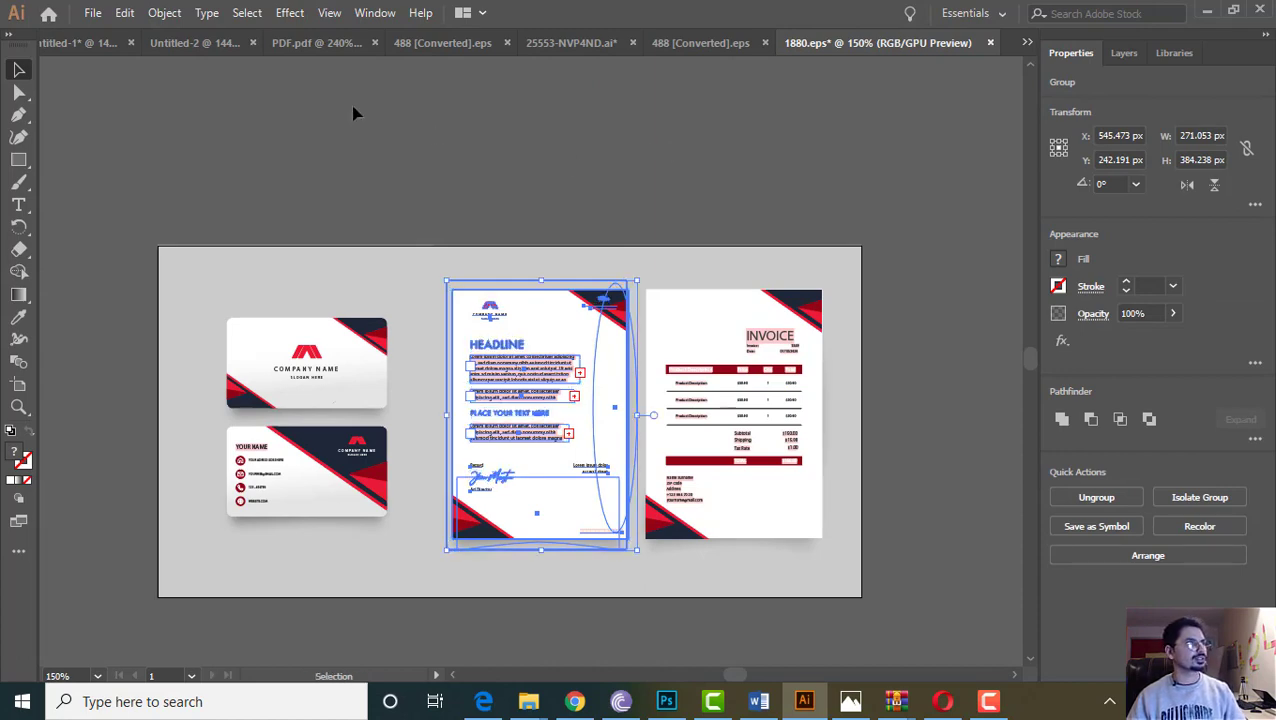
left_click(91, 13)
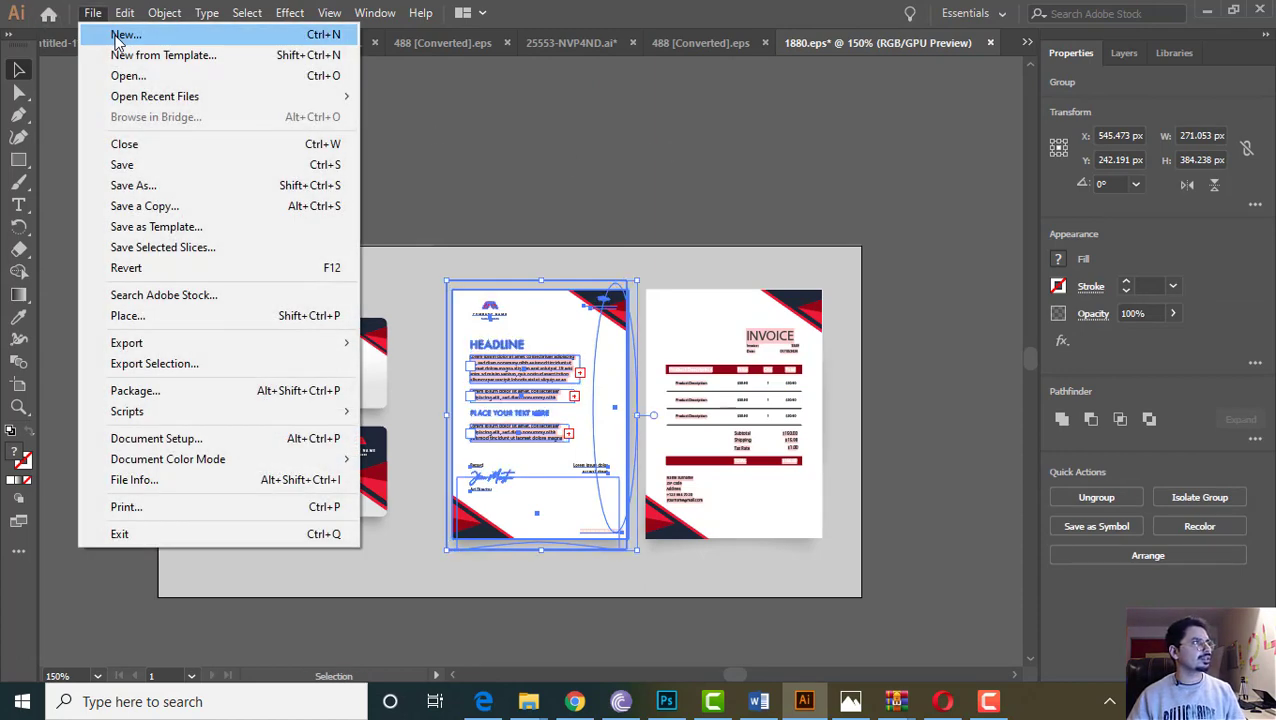
Create a blank A4 print document (595.28 × 841.89 pt) from the Print presets
left_click(117, 41)
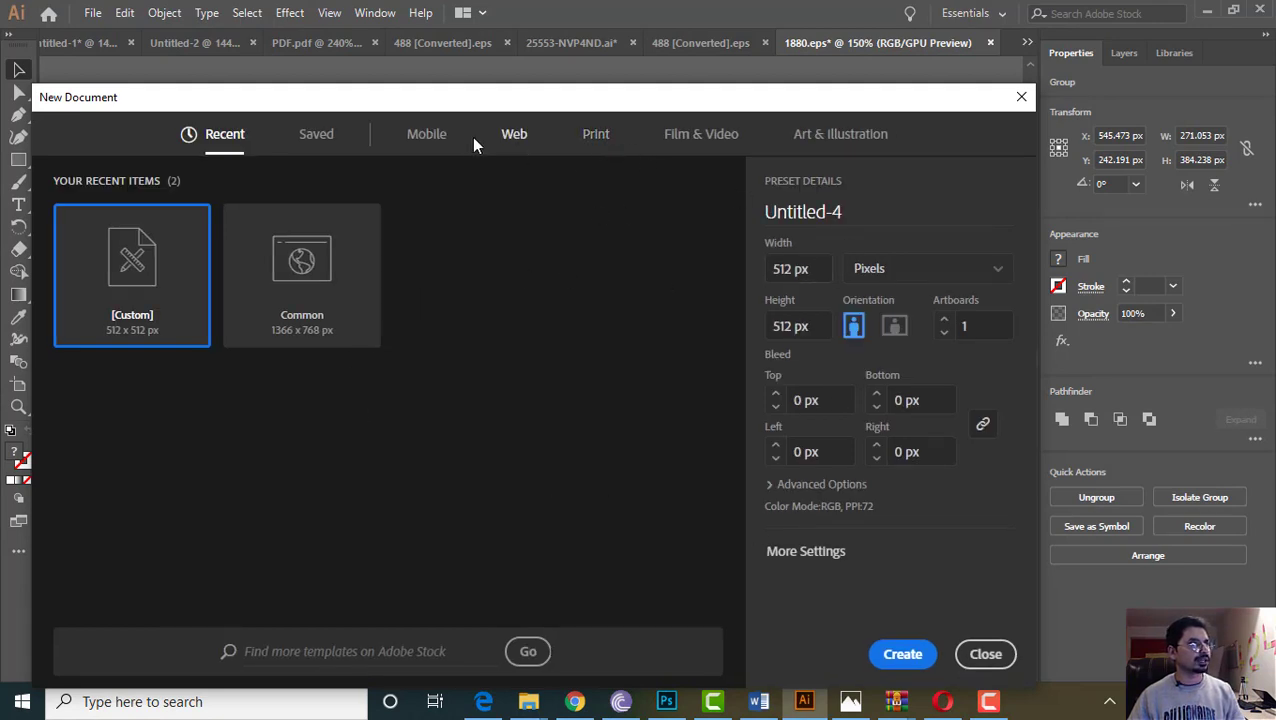
left_click(418, 144)
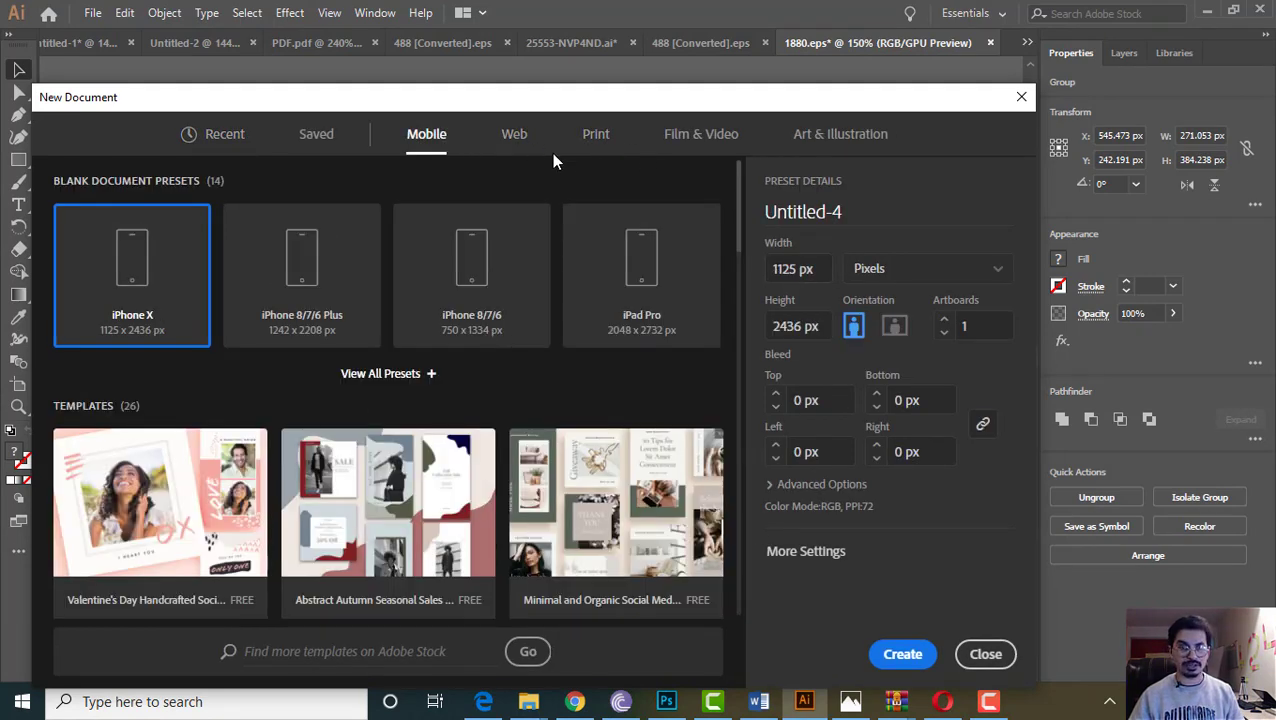
left_click(514, 144)
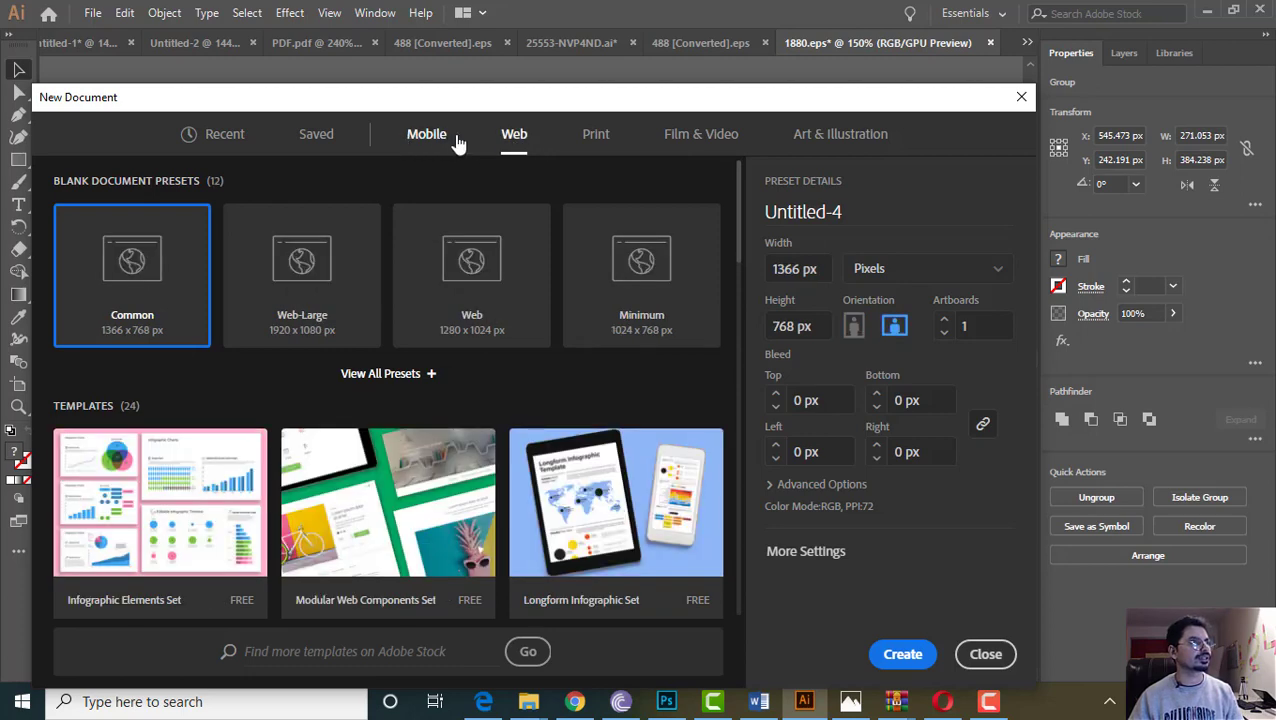
left_click(450, 142)
left_click(518, 136)
left_click(596, 142)
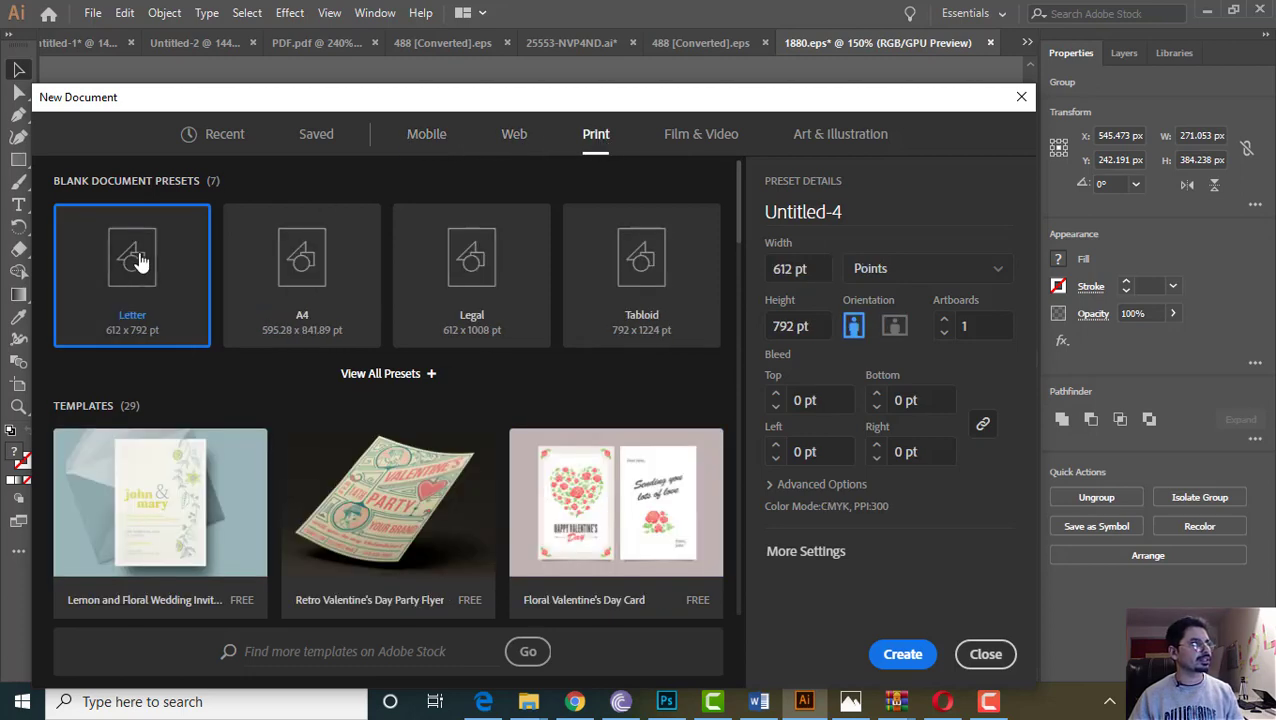
left_click(298, 318)
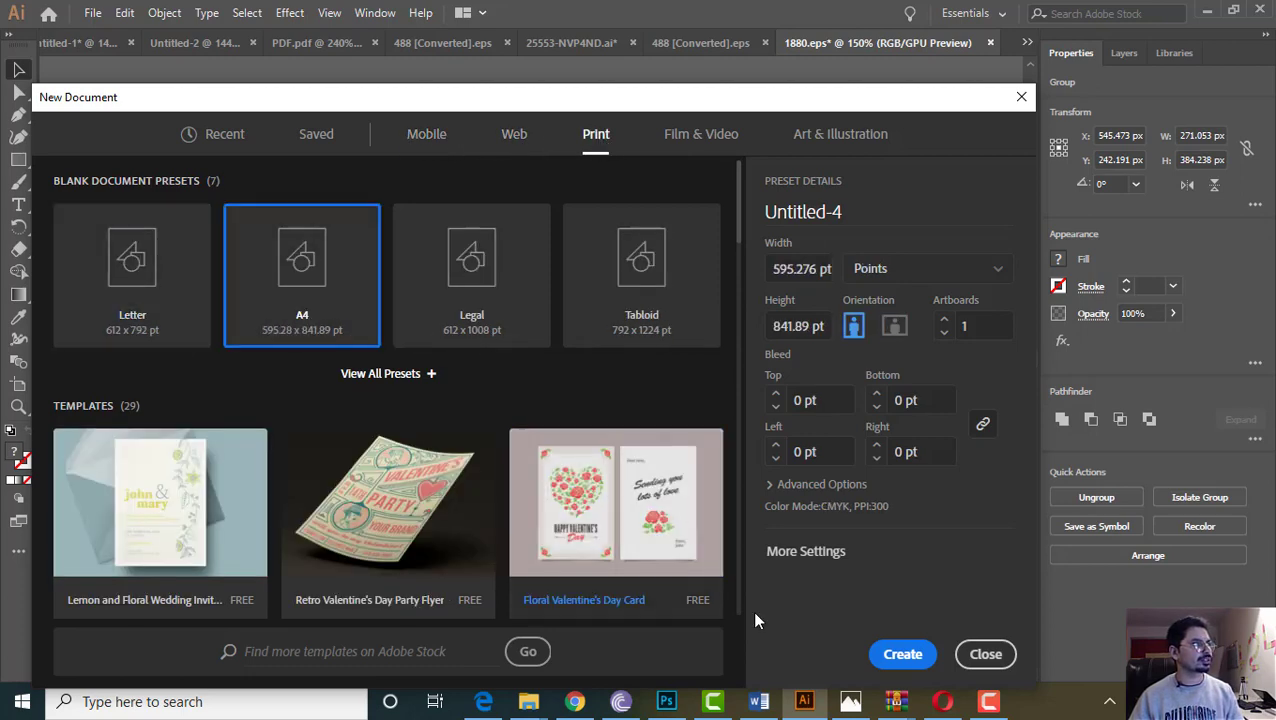
left_click(890, 658)
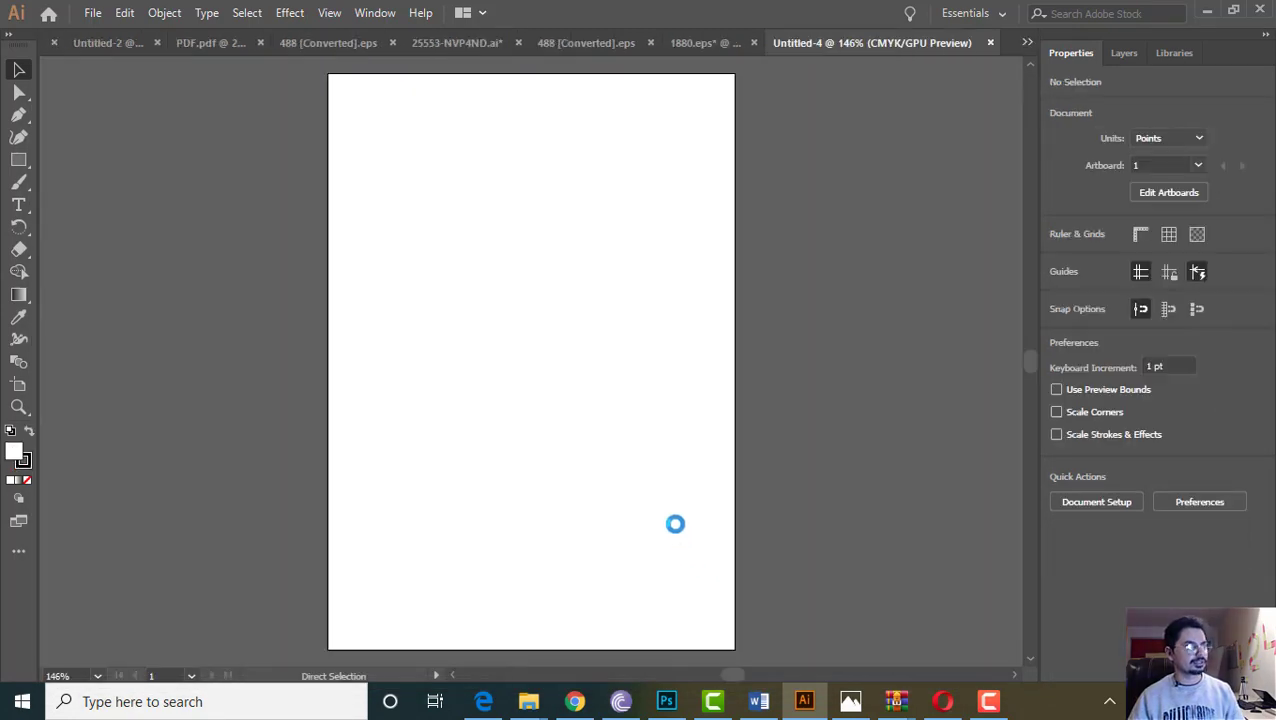
Paste the letterhead design, place it at the artboard's top-left and enlarge it
key("ctrl+v")
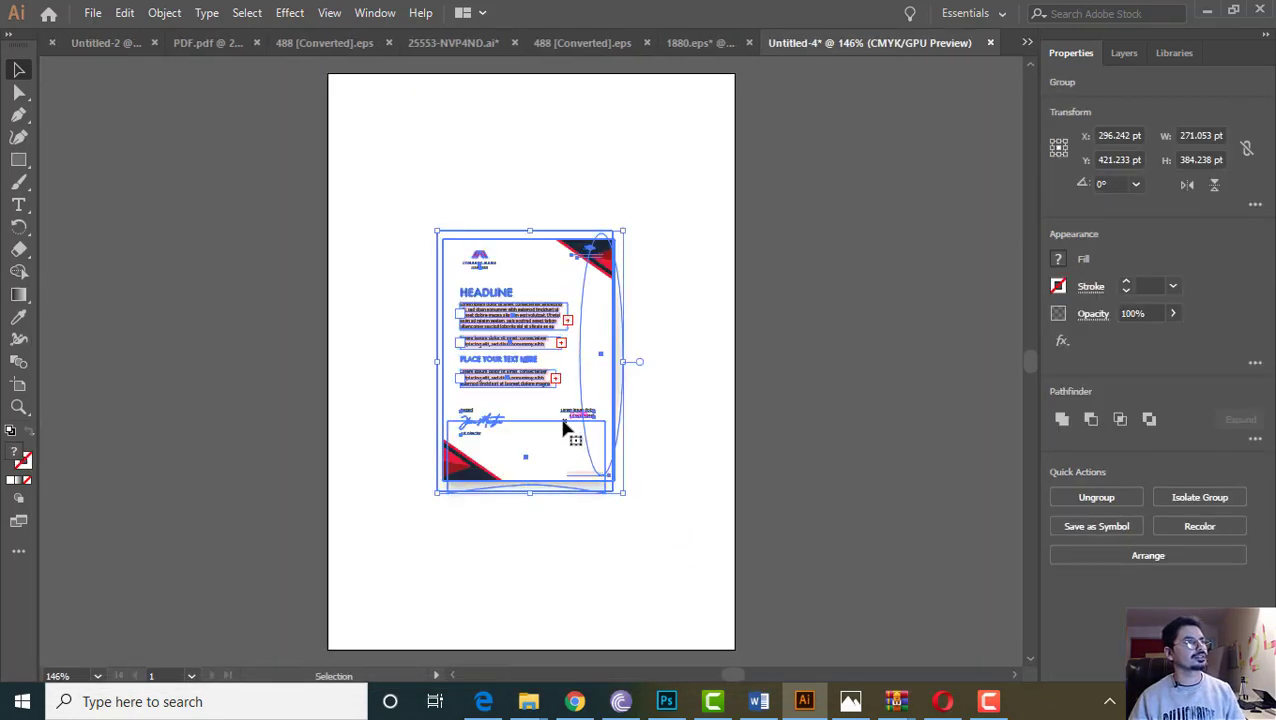
left_click_drag(570, 427, 453, 282)
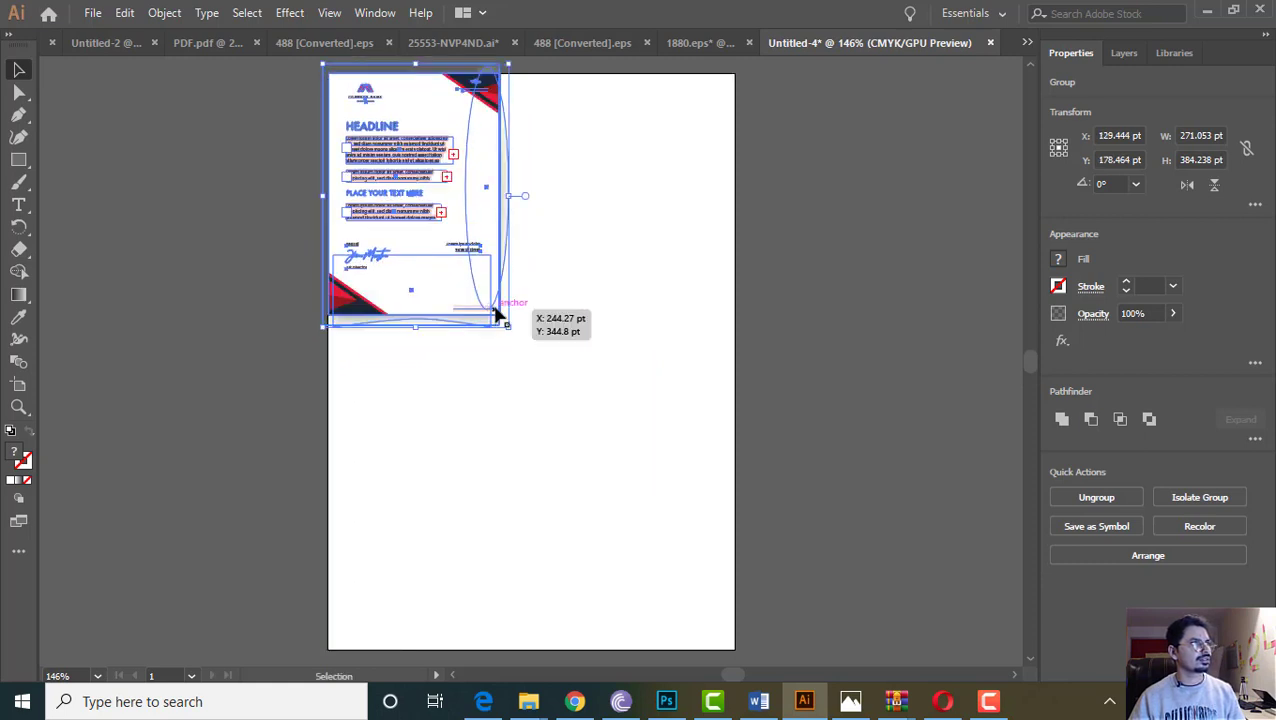
left_click_drag(507, 330, 755, 580)
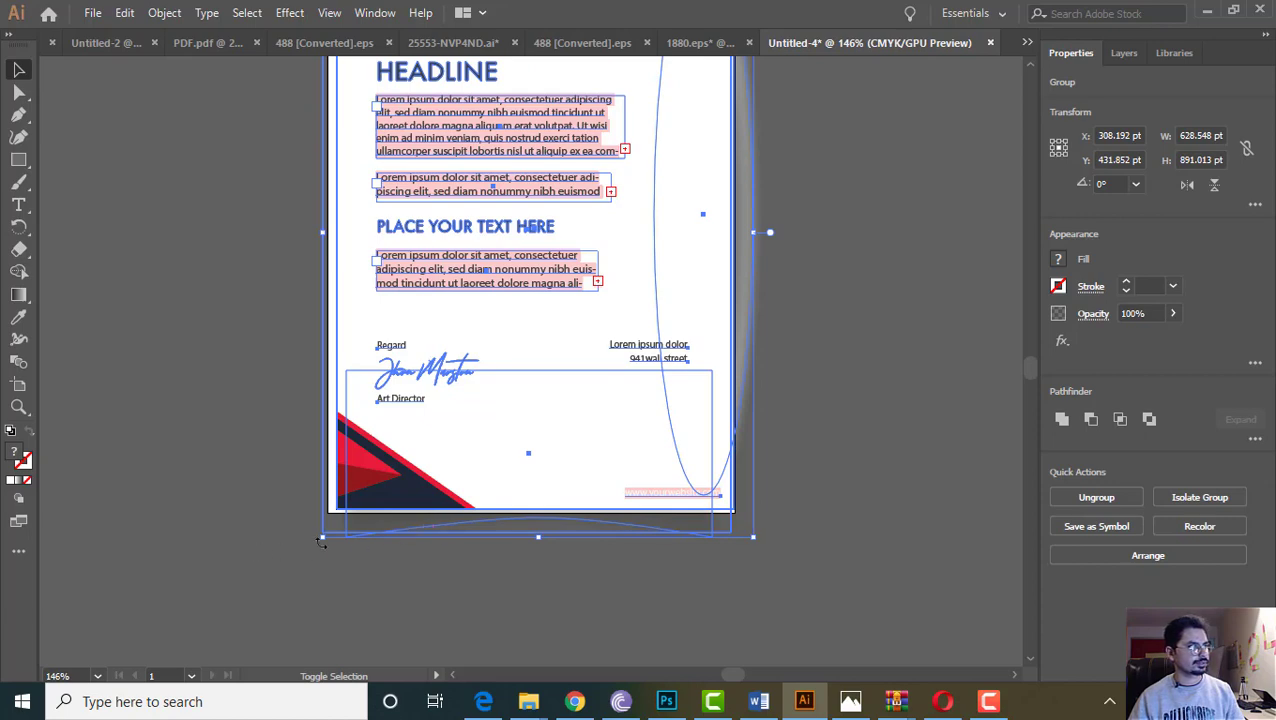
left_click_drag(322, 537, 308, 550)
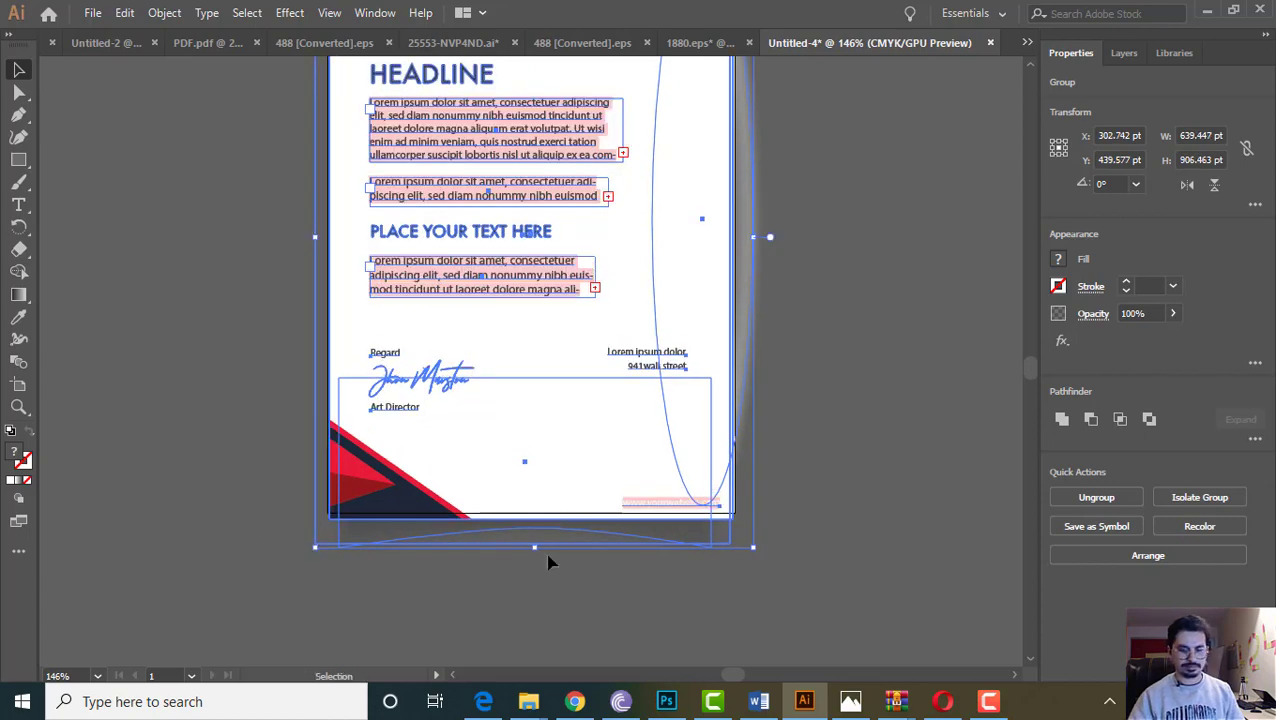
scroll(703, 401, "up", 4)
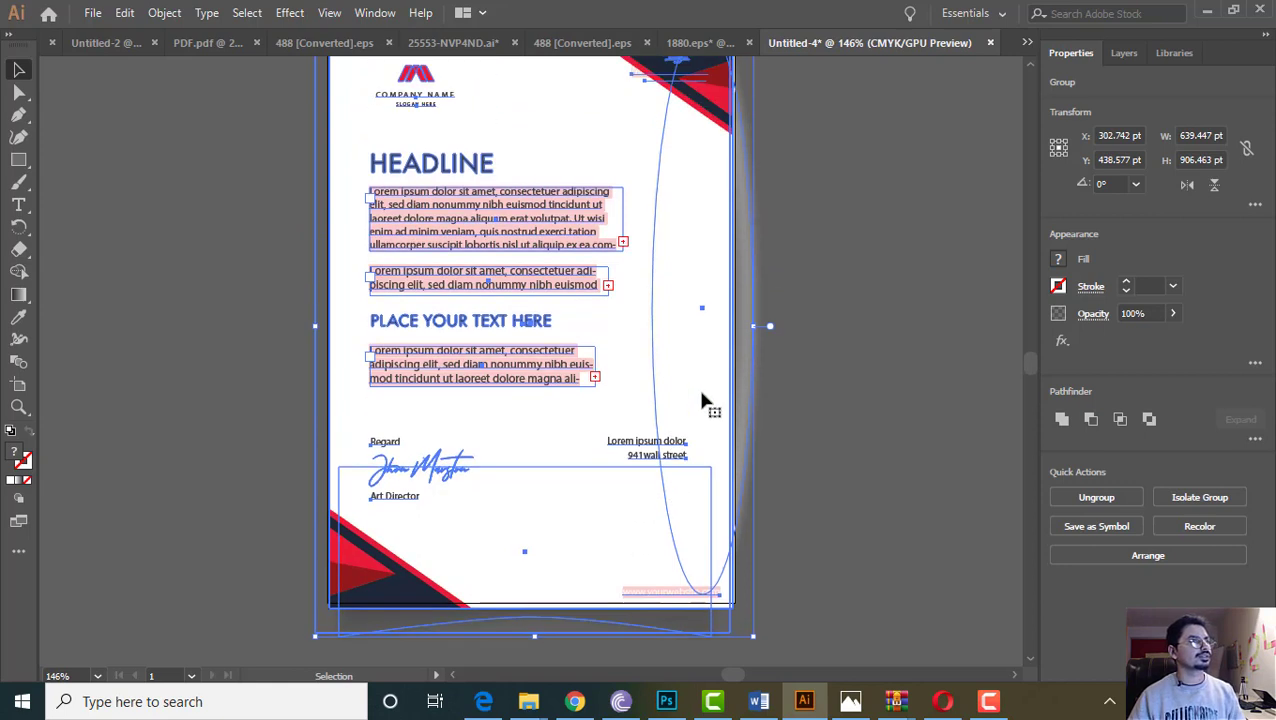
key("Up")
key("Up")
key("Up")
key("Up")
key("Up")
key("Up")
key("Up")
key("Up")
key("Up")
key("Up")
key("Up")
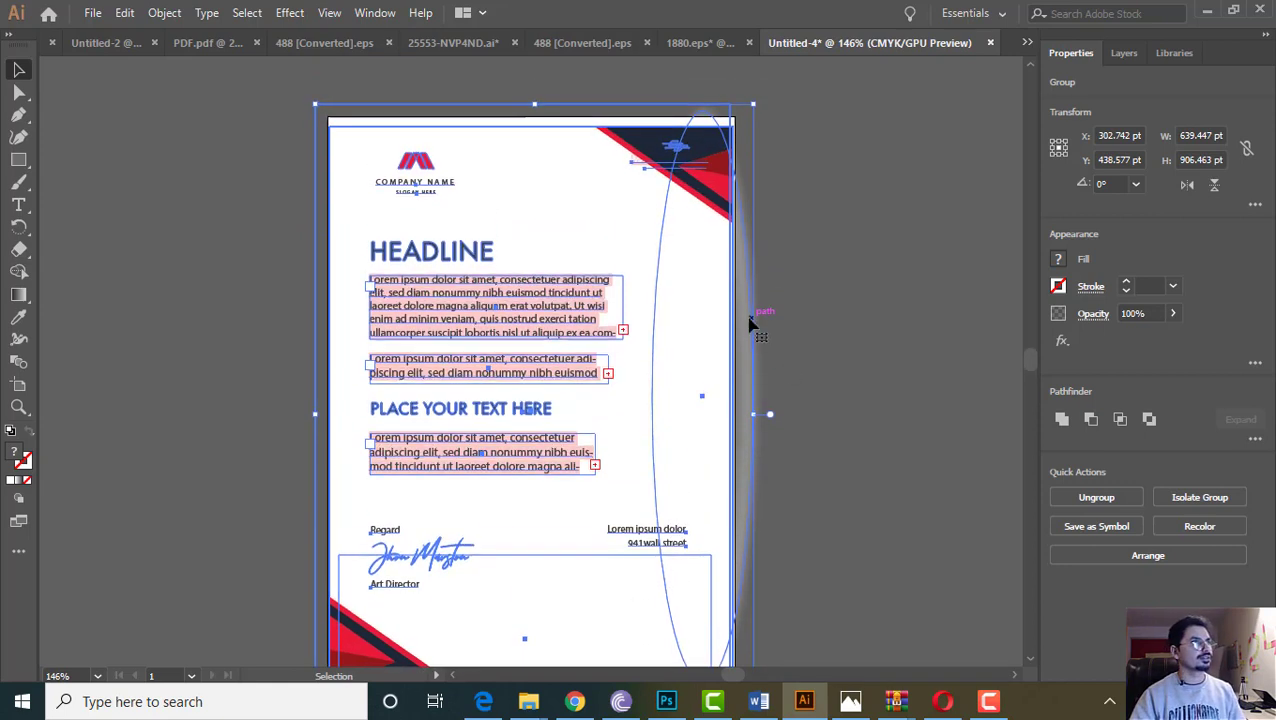
key("Up")
key("Up")
key("Up")
key("Up")
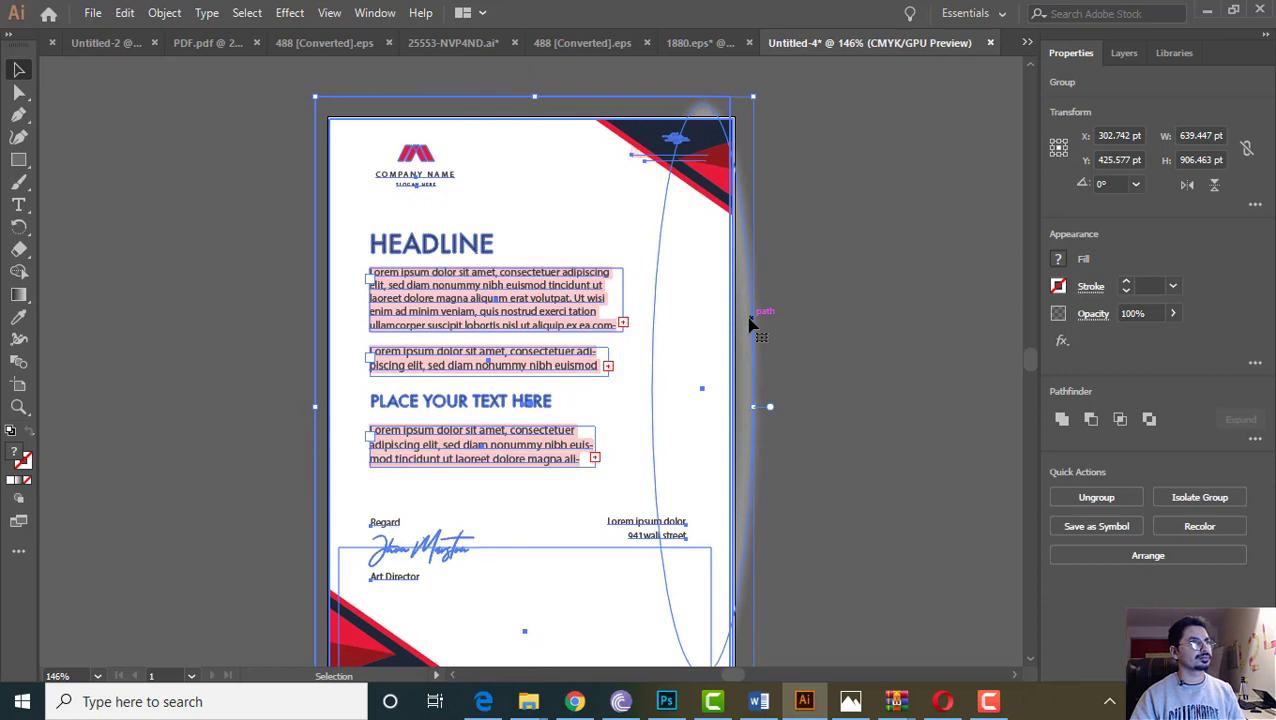
key("Right")
scroll(755, 400, "down", 4)
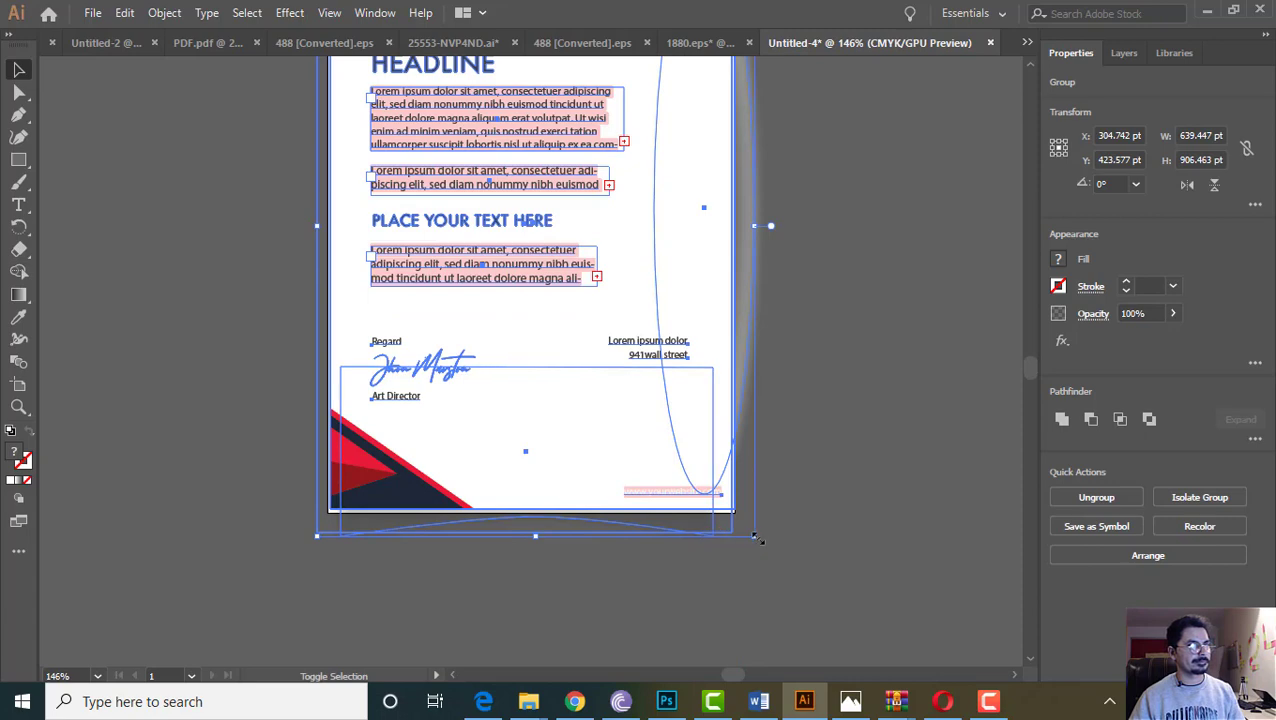
Stretch the letterhead out to both bottom corners so it fills the A4 page
left_click_drag(756, 537, 838, 540)
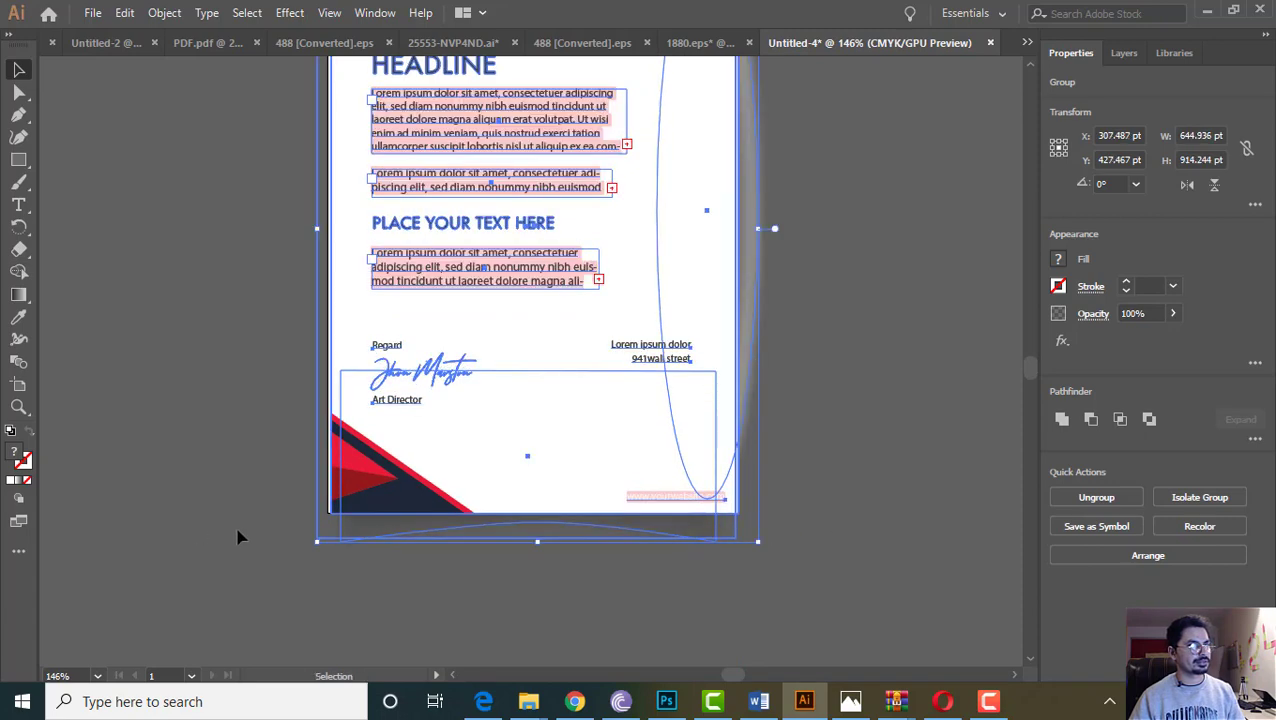
left_click_drag(320, 540, 309, 546)
left_click(185, 510)
scroll(347, 527, "up", 5)
scroll(600, 400, "down", 2)
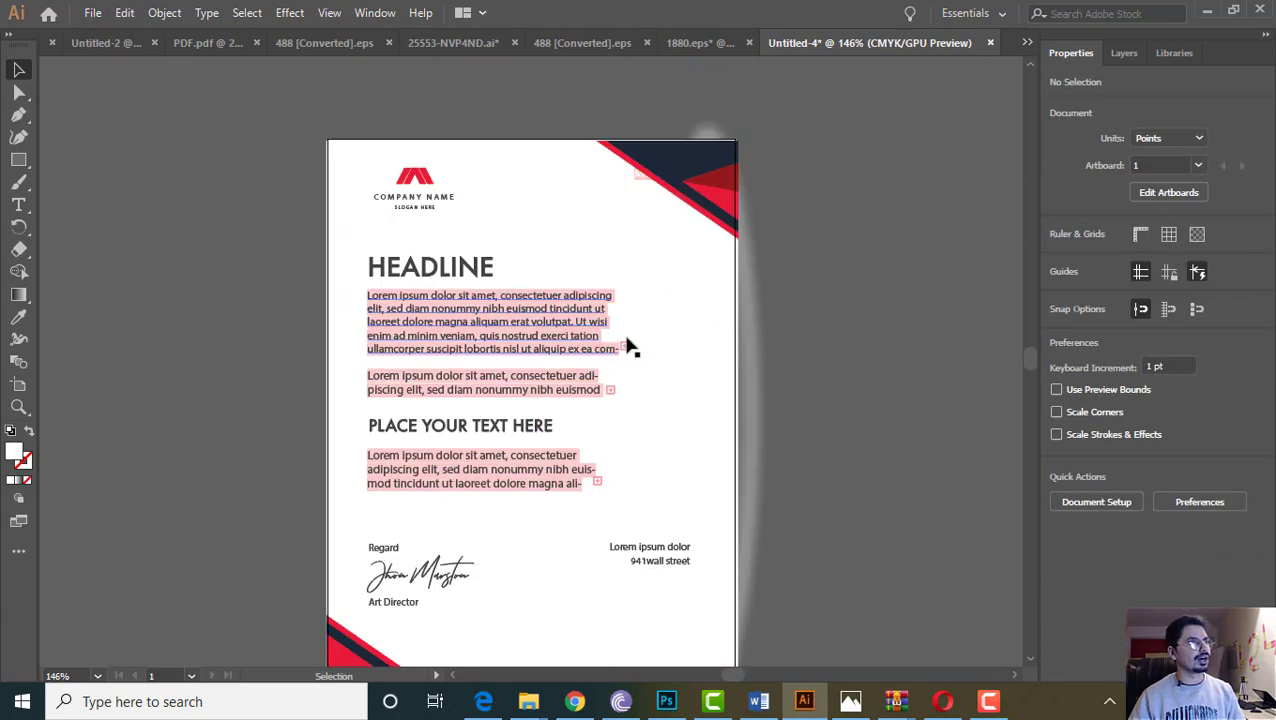
left_click(746, 384)
key("ctrl+h")
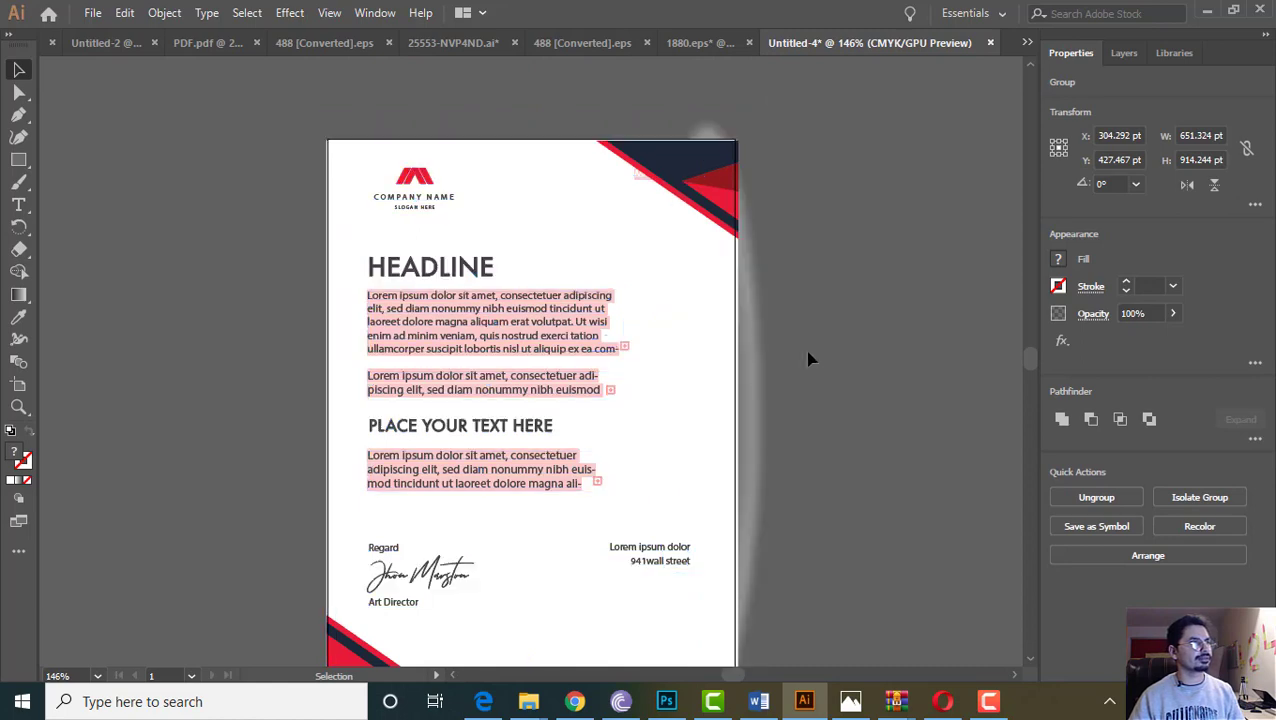
key("ctrl+h")
Ungroup the letterhead design, then bring up actions for the remaining inner group
right_click(535, 316)
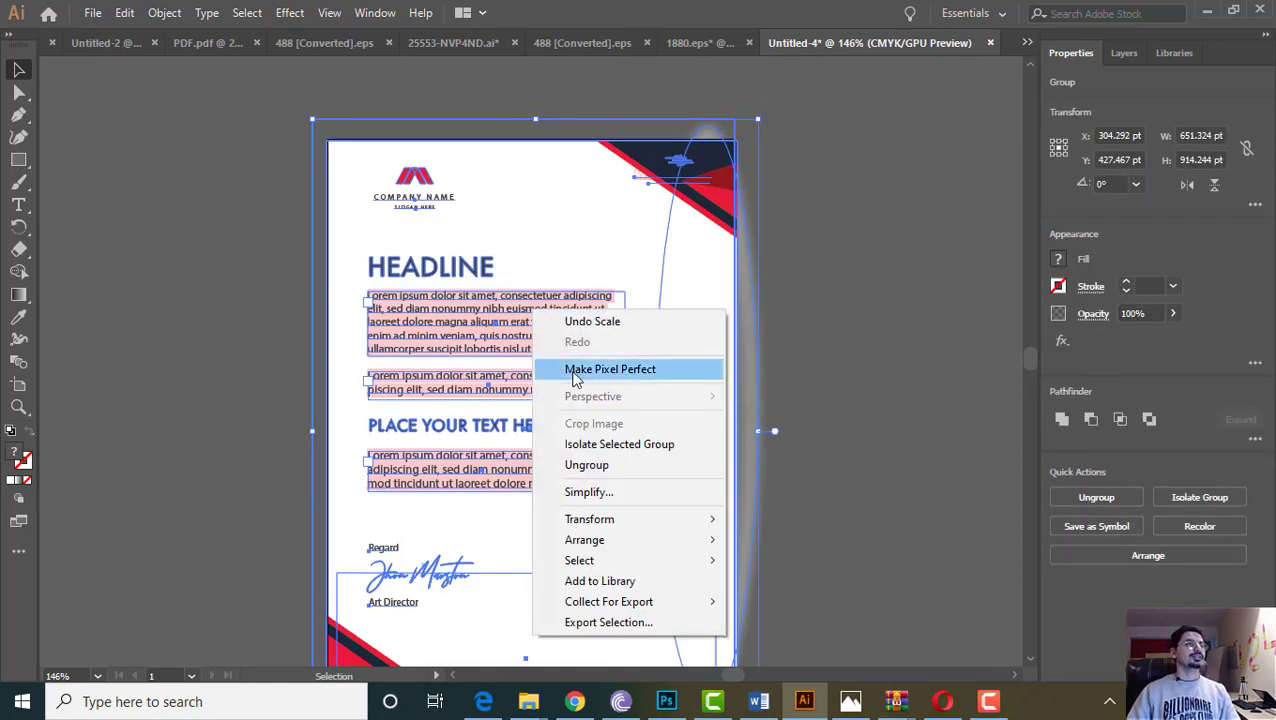
left_click(584, 466)
left_click(853, 335)
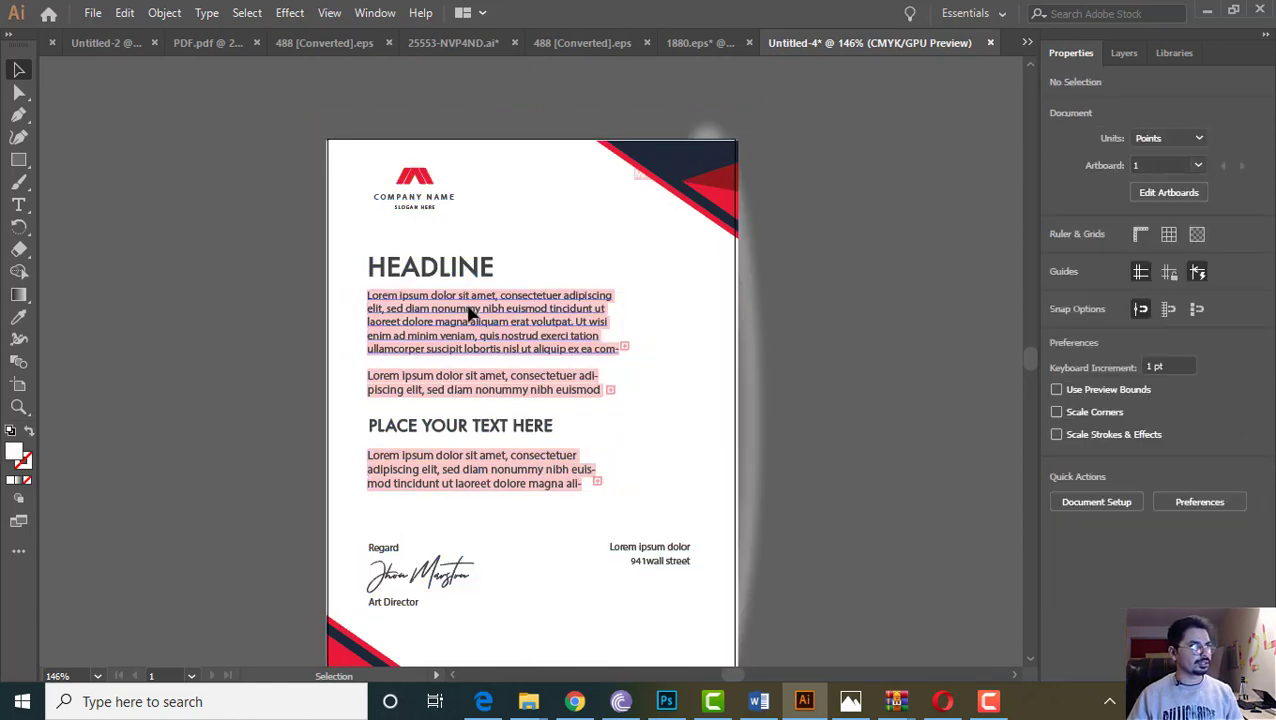
right_click(468, 310)
Probe the letterhead's groups by selecting the clipped artwork, logo, background rectangle and signature block
left_click(522, 463)
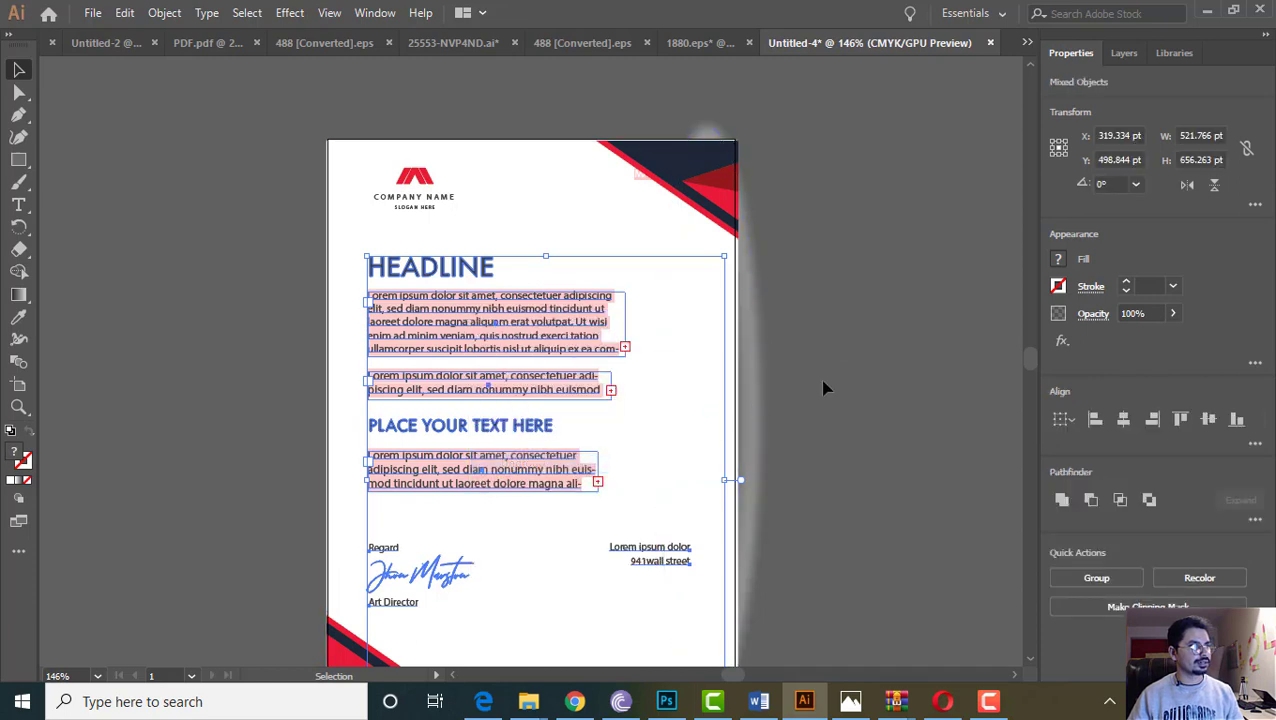
left_click(823, 384)
left_click(393, 177)
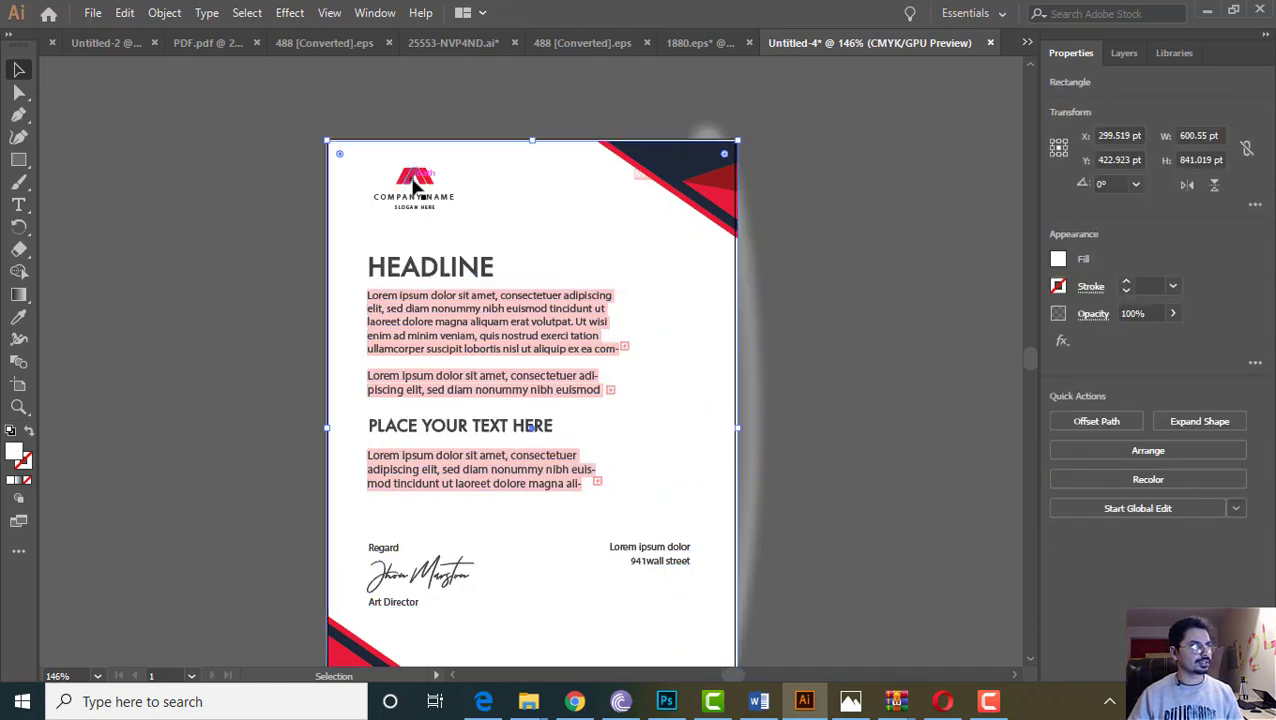
left_click(413, 184)
left_click(213, 272)
scroll(331, 471, "down", 3)
left_click(409, 408)
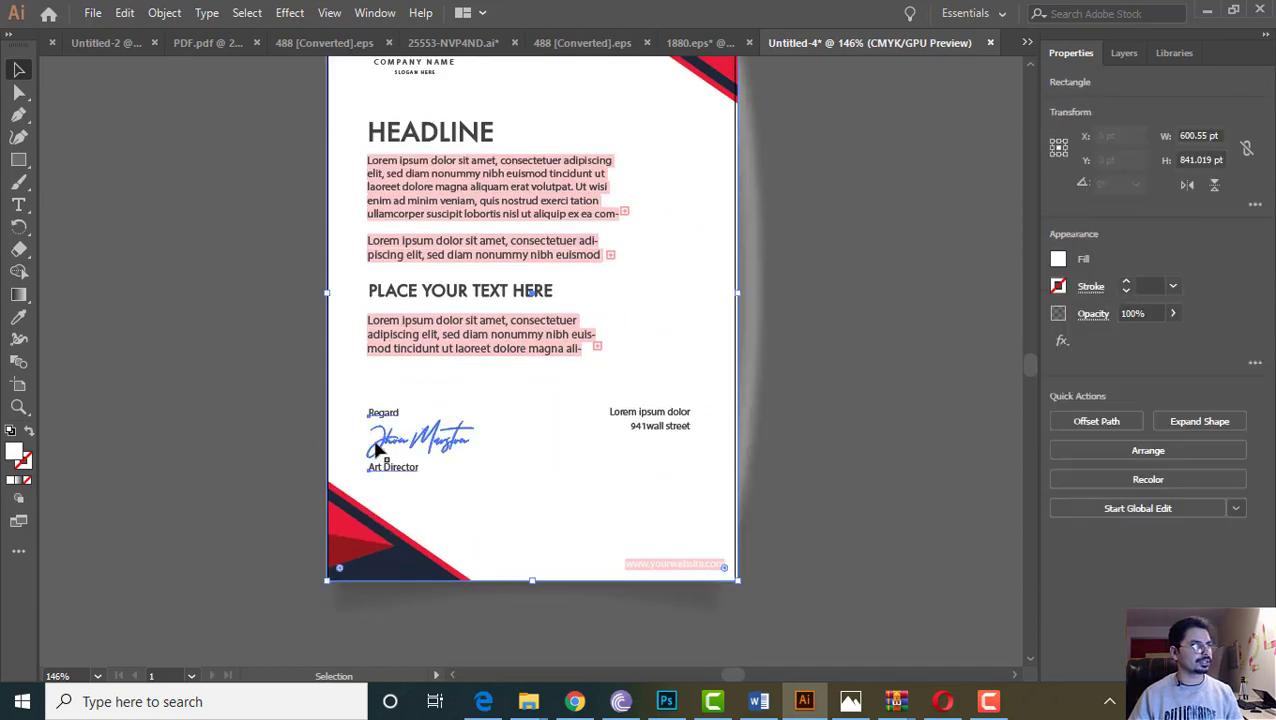
left_click(376, 446)
left_click(303, 446)
scroll(462, 378, "up", 3)
Delete the 'PLACE YOUR TEXT HERE' subheading after checking the headline and paragraph frames
left_click(359, 361)
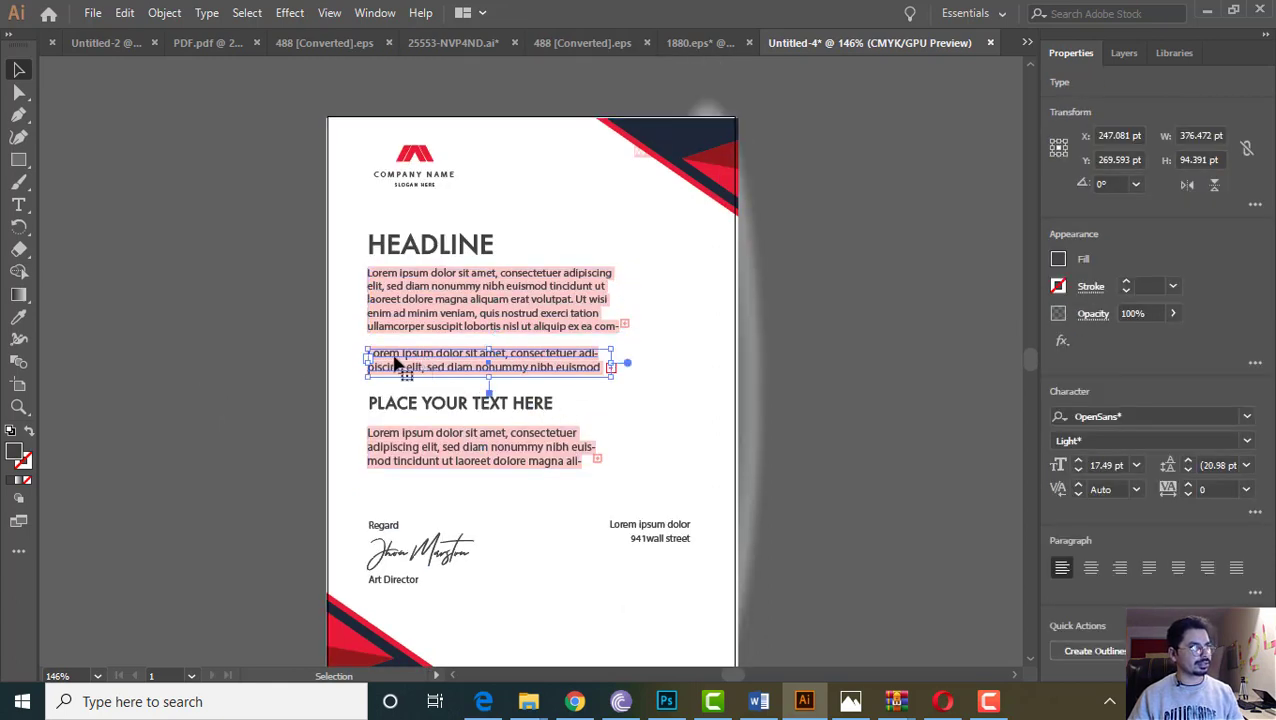
left_click(473, 293)
left_click(475, 300)
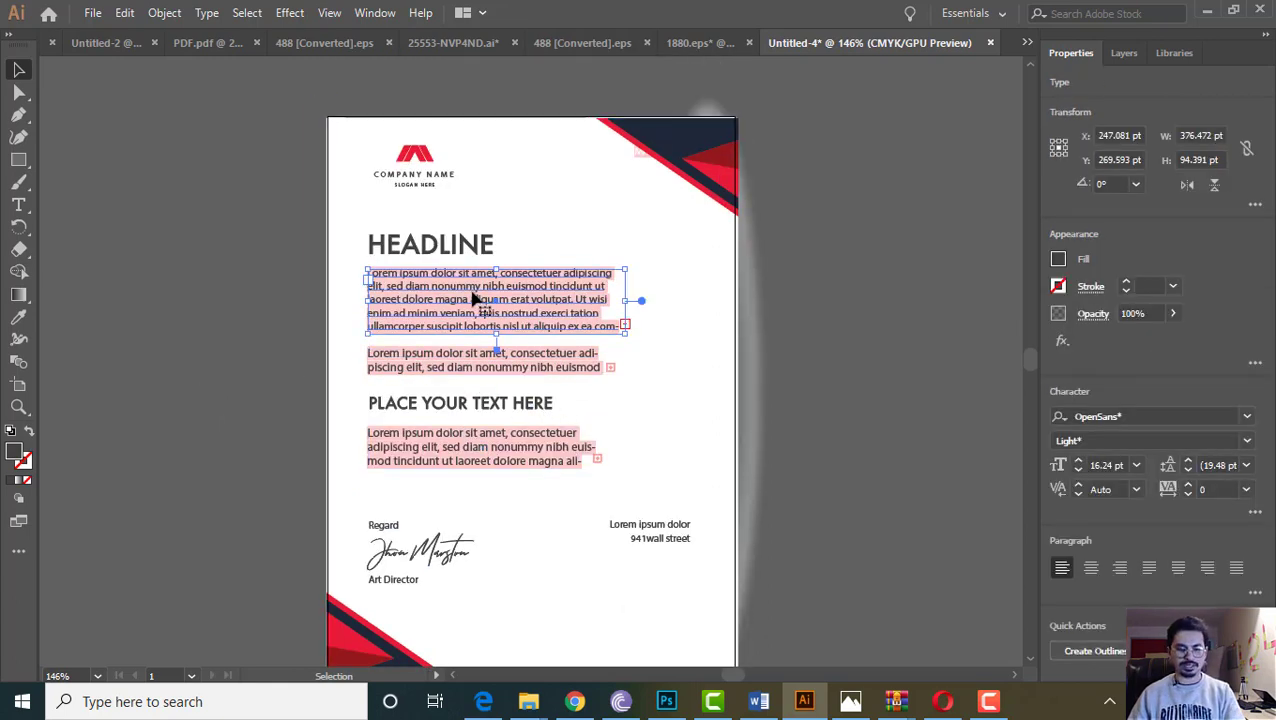
left_click(436, 250)
left_click(440, 314)
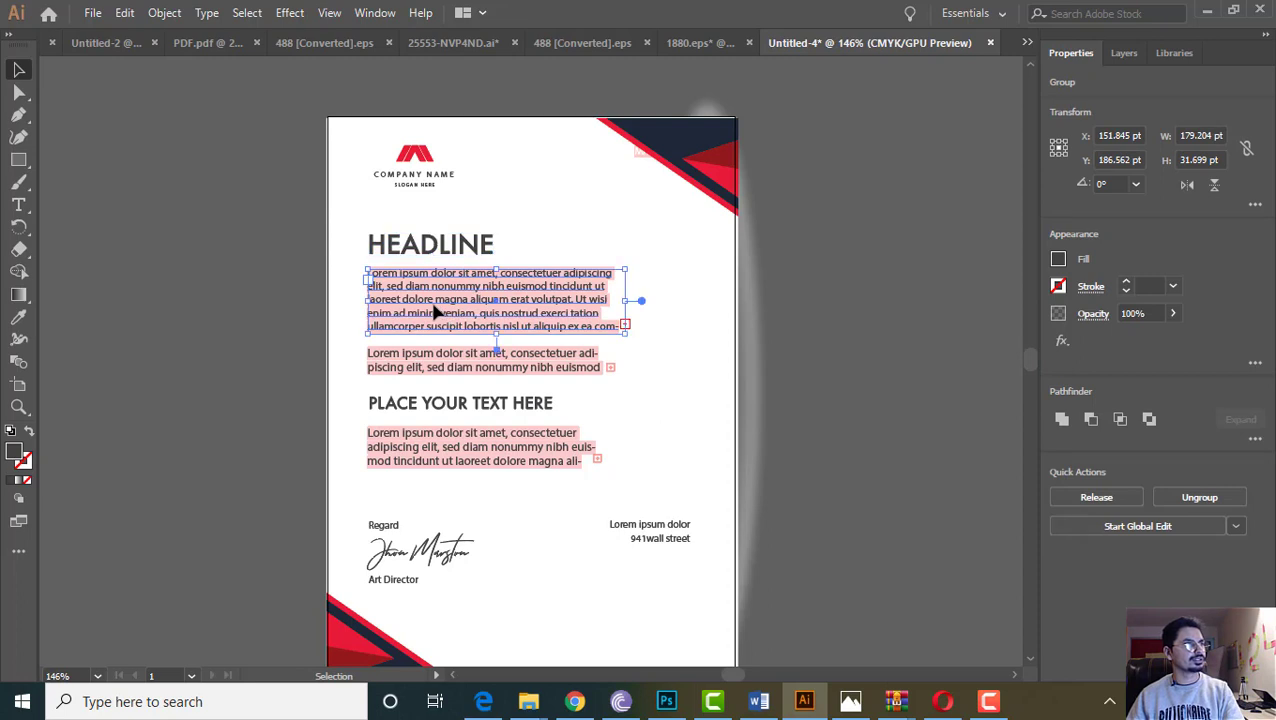
left_click(466, 366)
left_click(472, 448)
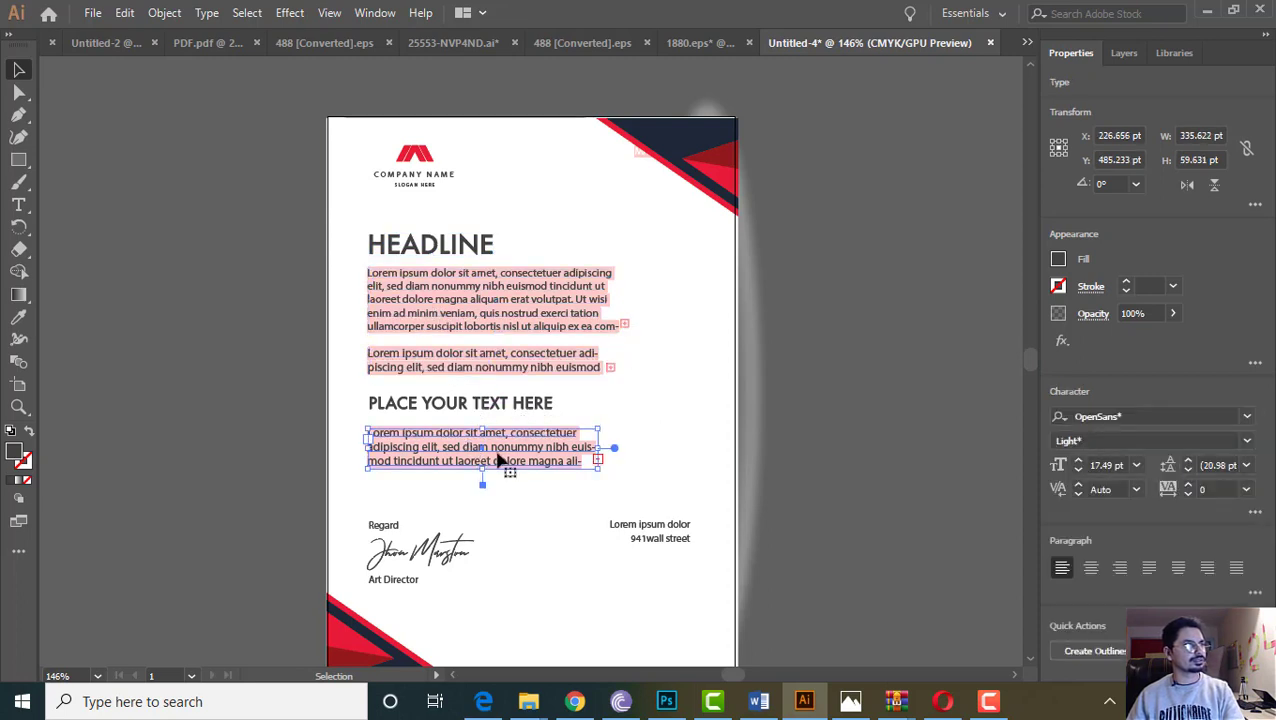
left_click(462, 407)
key("Delete")
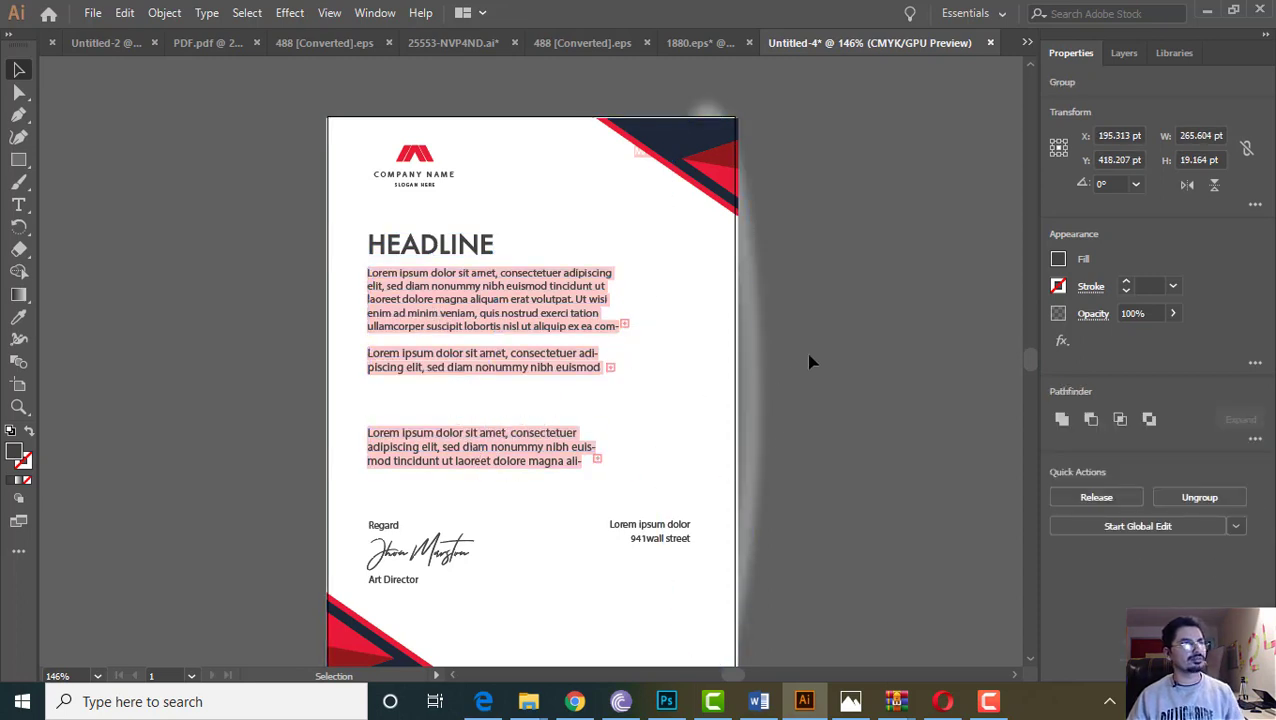
Move the background rectangle, displaced while dragging the first paragraph, back over the page
left_click(445, 292)
left_click_drag(461, 279, 574, 317)
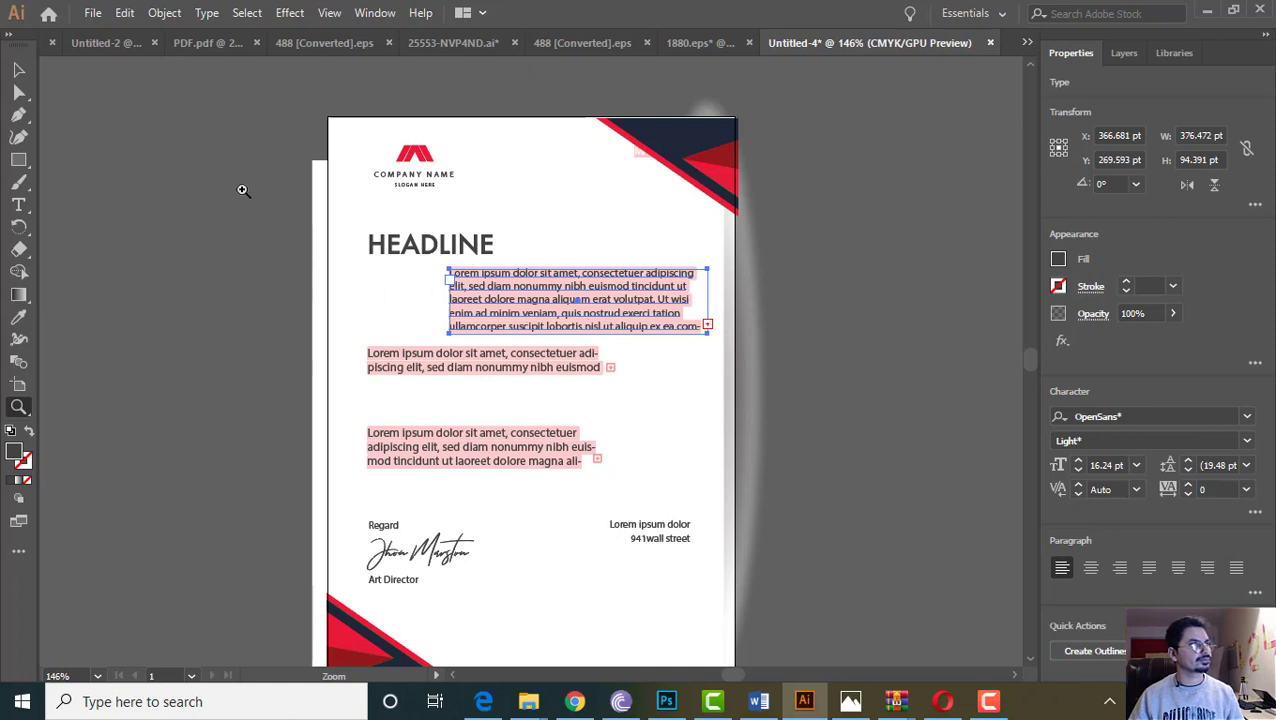
scroll(194, 250, "down", 2)
scroll(242, 256, "up", 1)
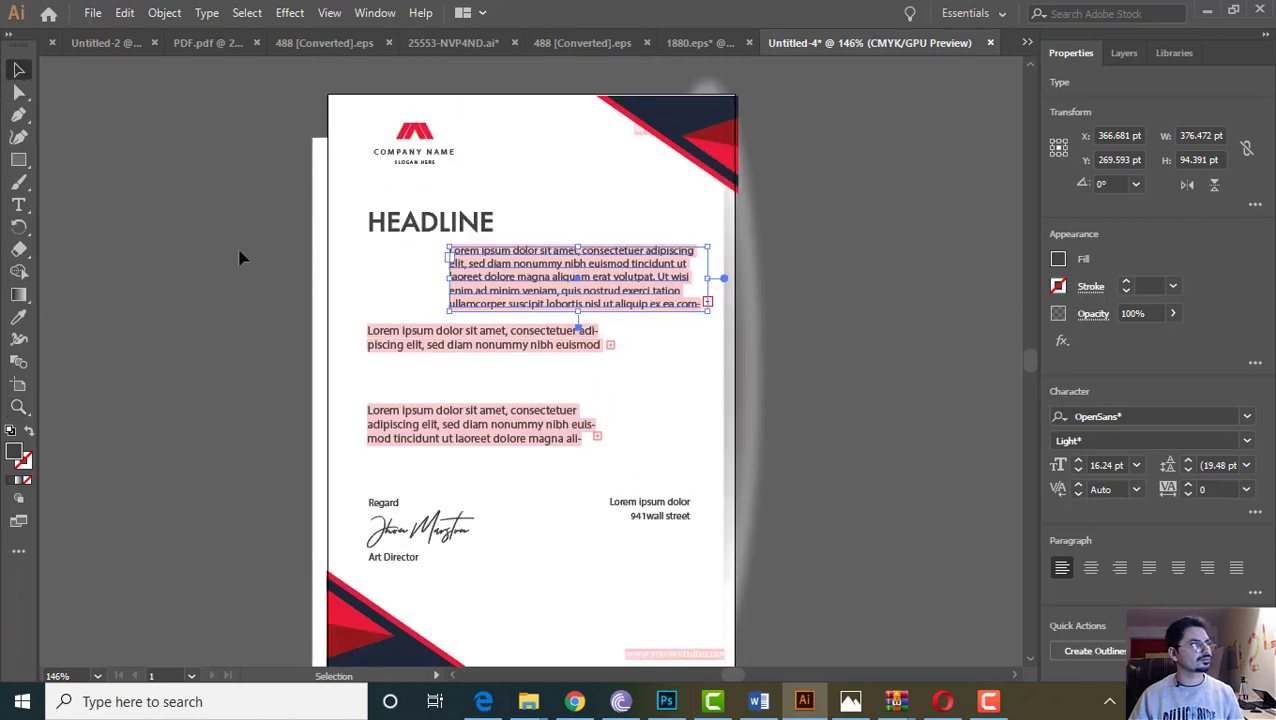
scroll(242, 254, "down", 1)
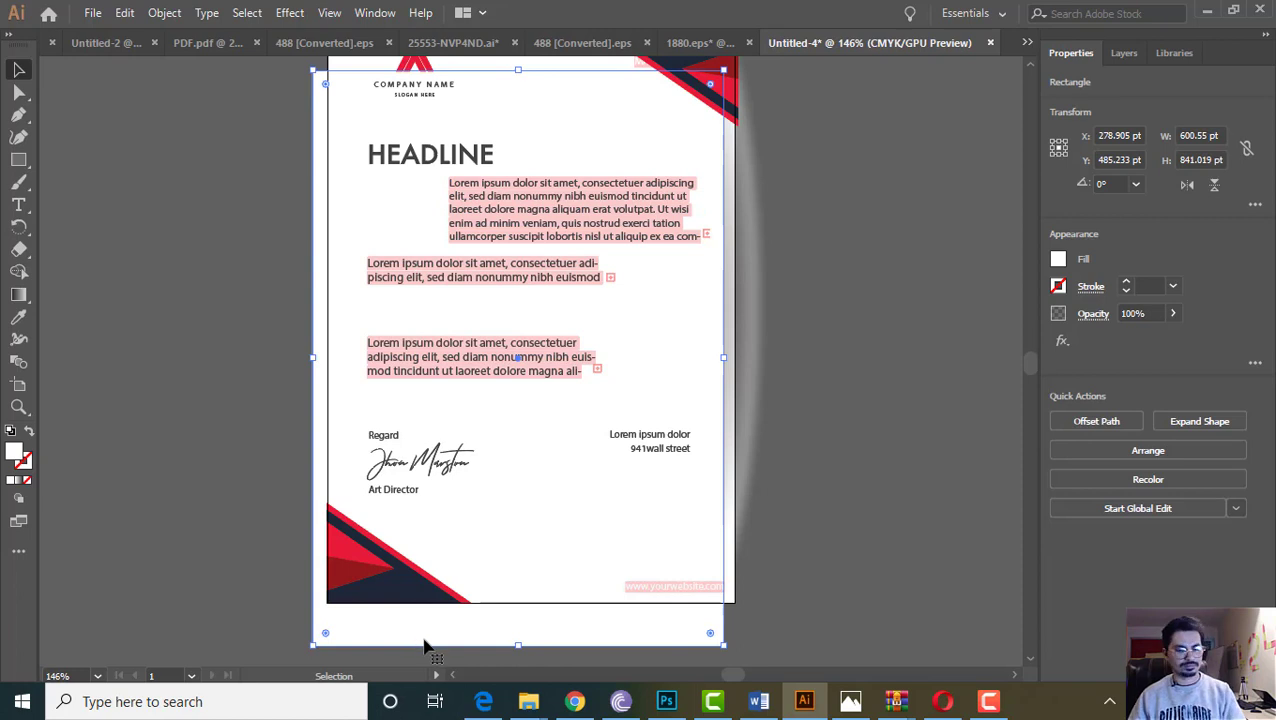
left_click(424, 646)
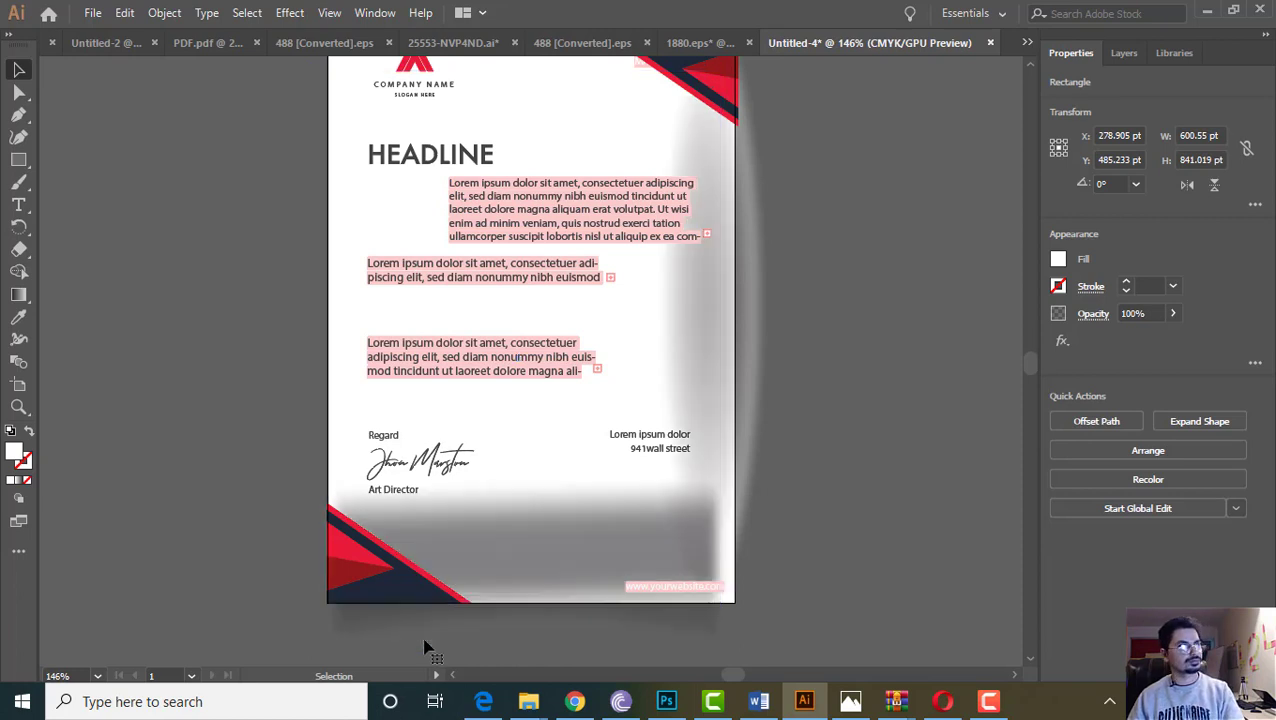
left_click(473, 592)
scroll(580, 490, "up", 2)
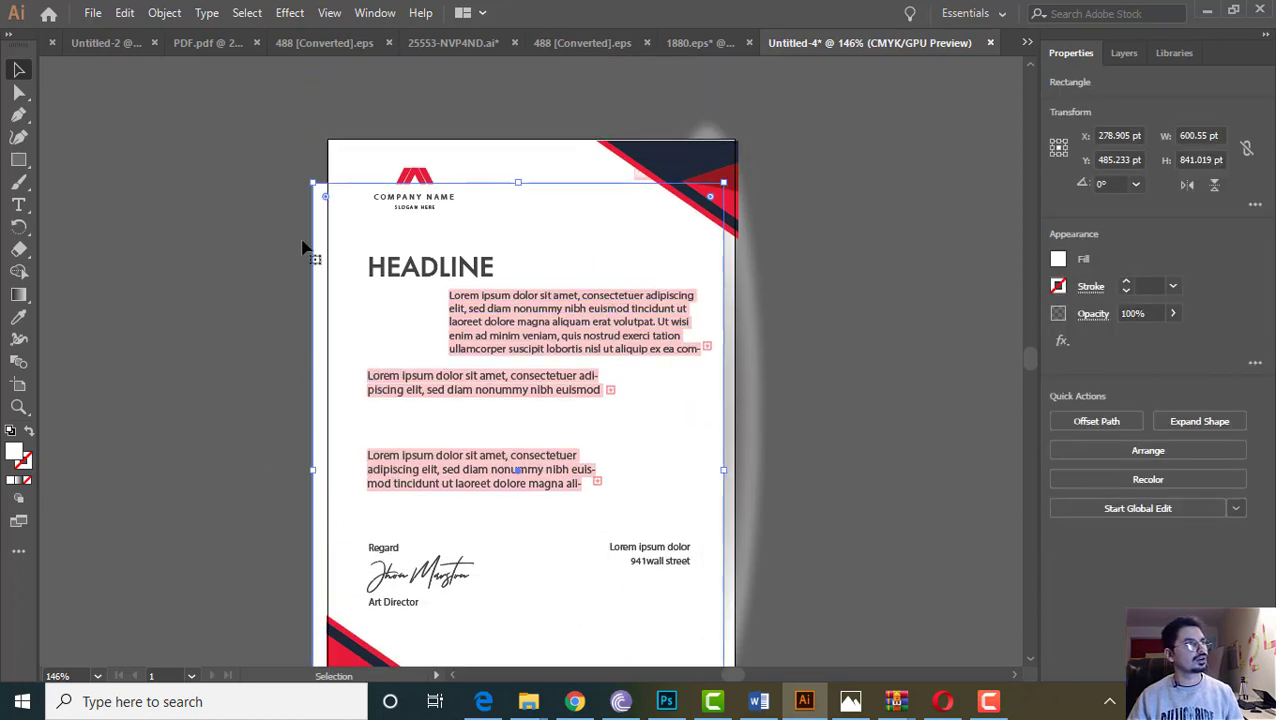
left_click_drag(312, 237, 322, 190)
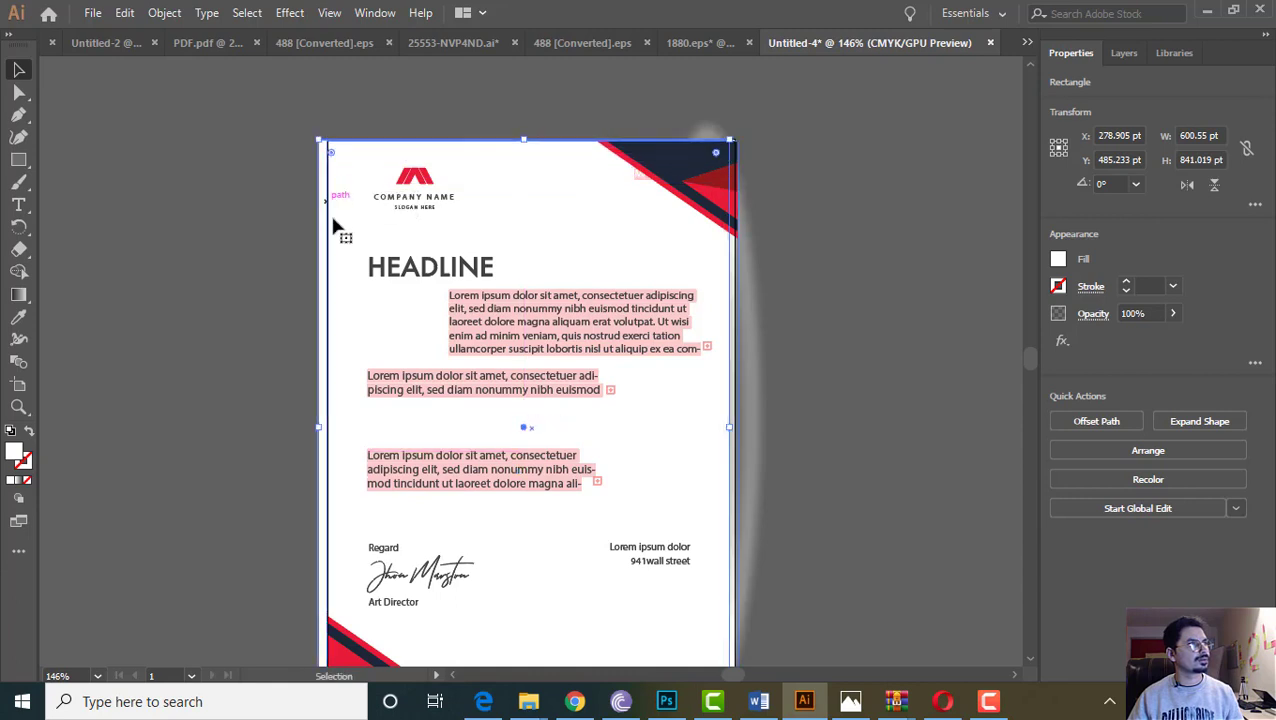
left_click(912, 373)
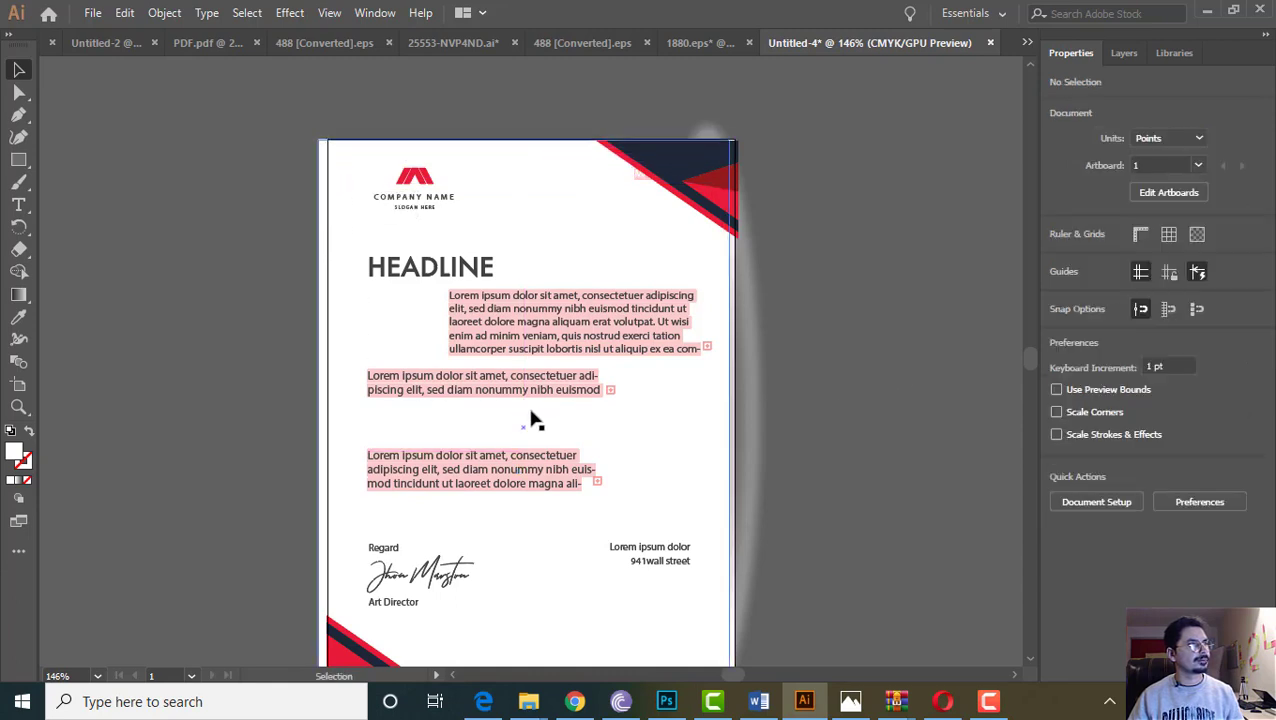
Delete the three lorem ipsum paragraphs and the HEADLINE text
left_click(507, 346)
key("Delete")
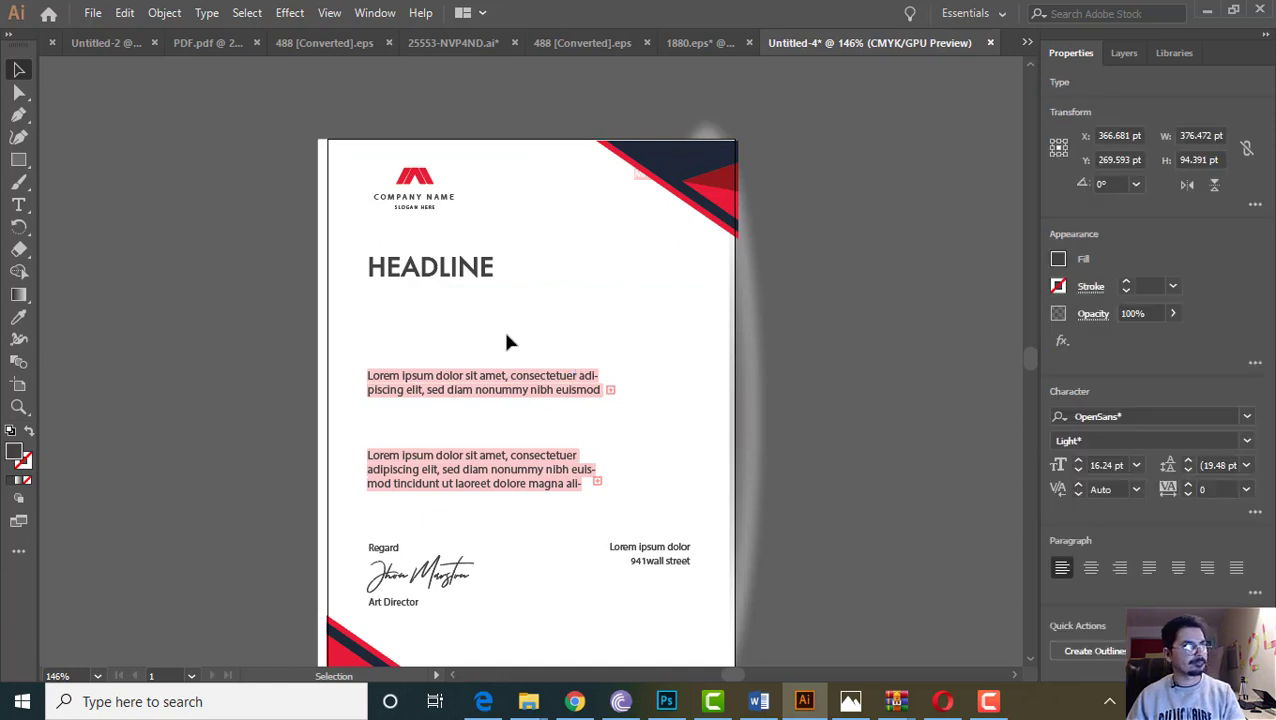
left_click(484, 379)
key("Delete")
left_click(457, 474)
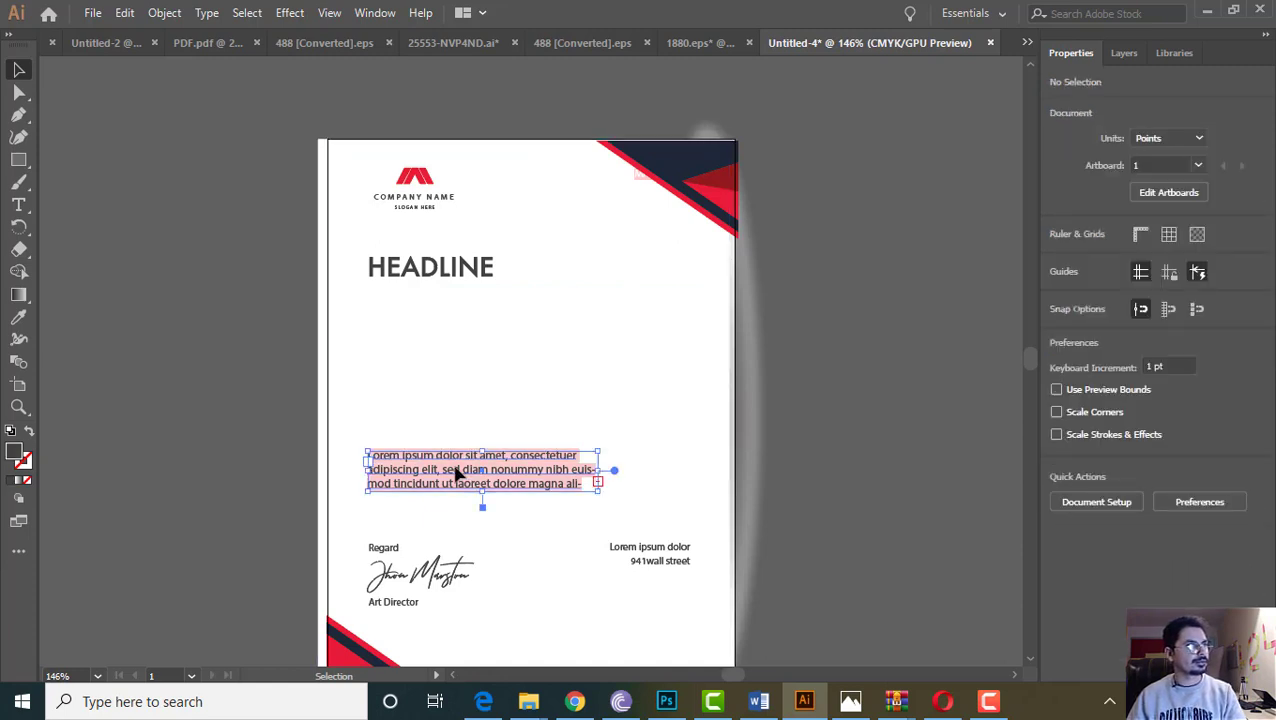
key("Delete")
left_click(410, 276)
key("Delete")
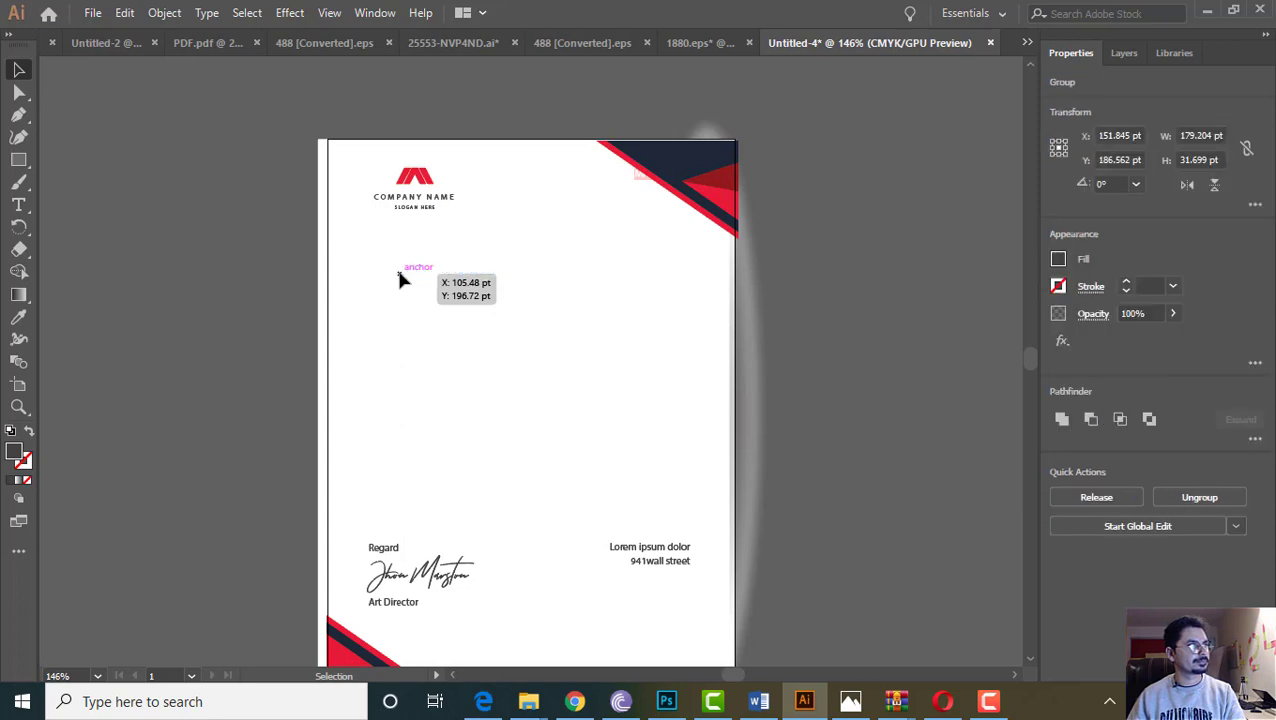
Delete the signature block at the bottom of the page
left_click(660, 562)
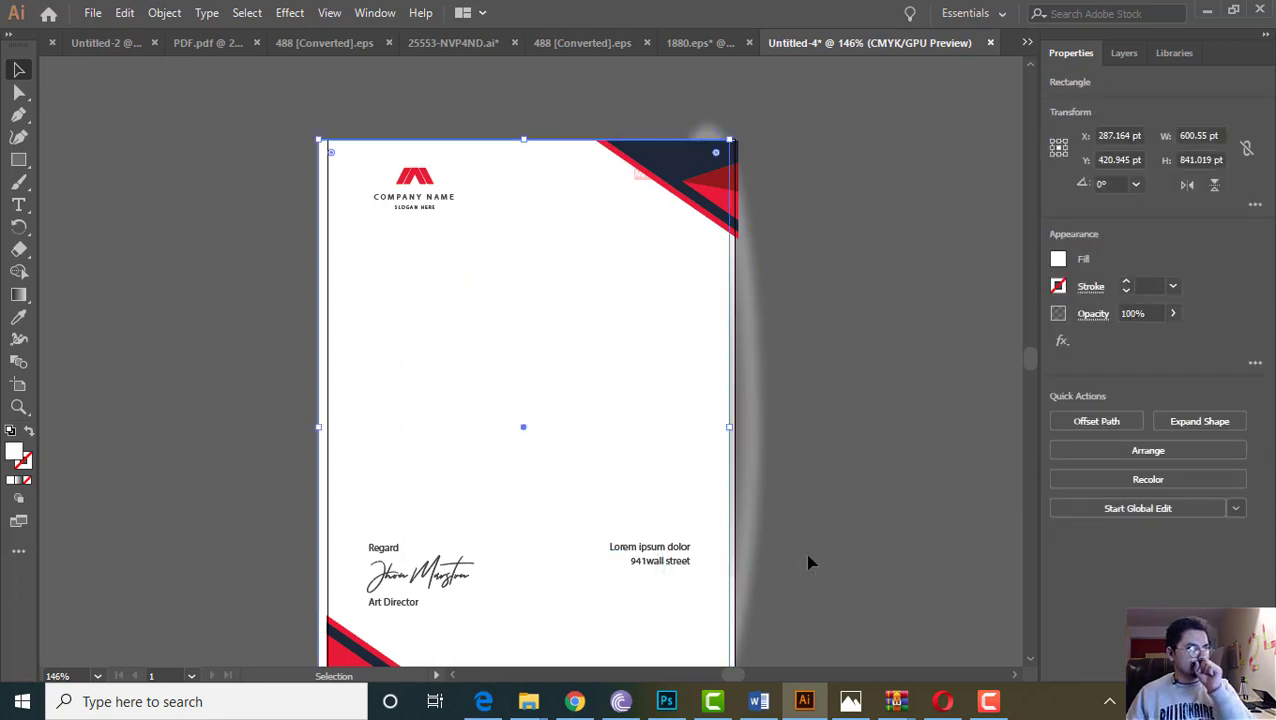
left_click(387, 557)
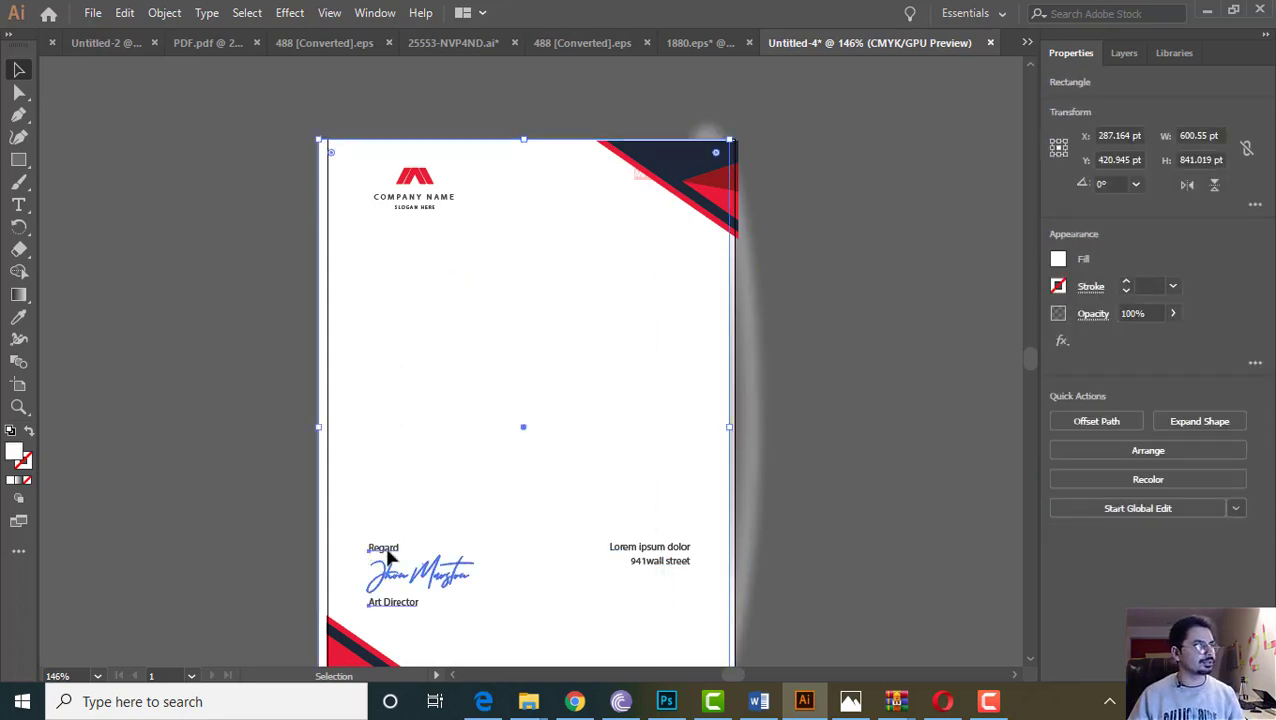
key("Delete")
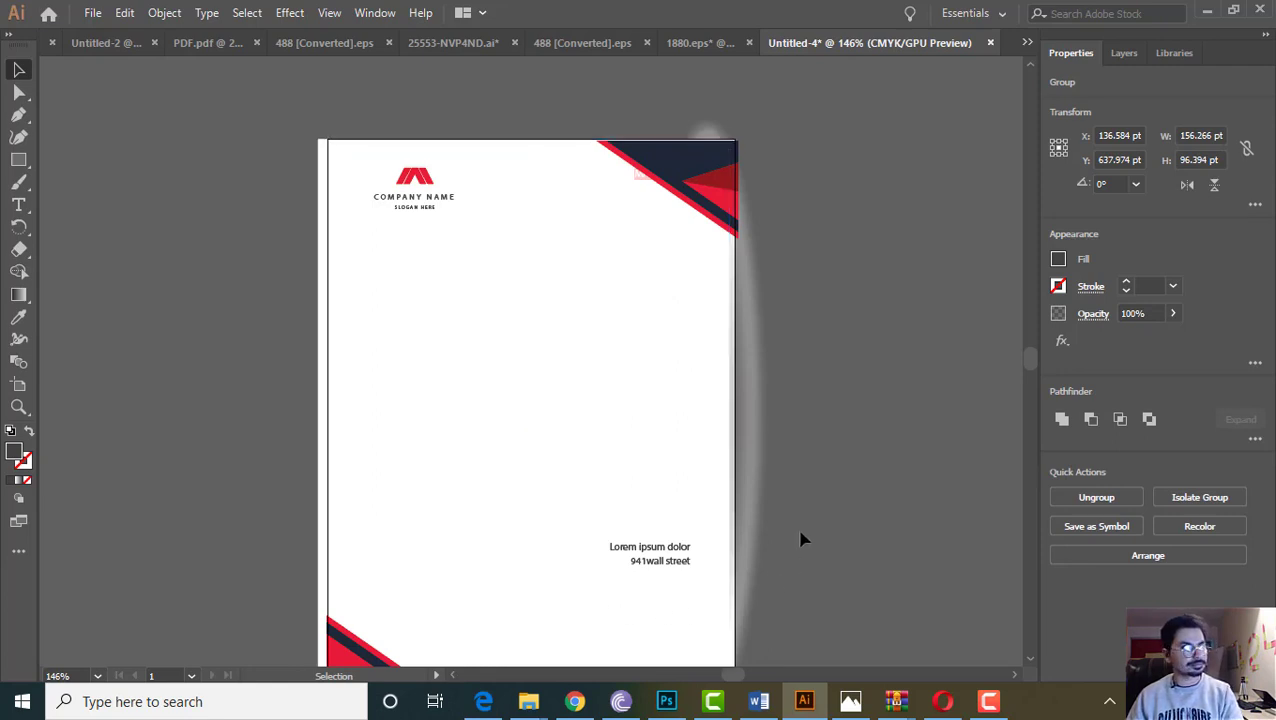
scroll(770, 352, "down", 3)
scroll(561, 413, "up", 6)
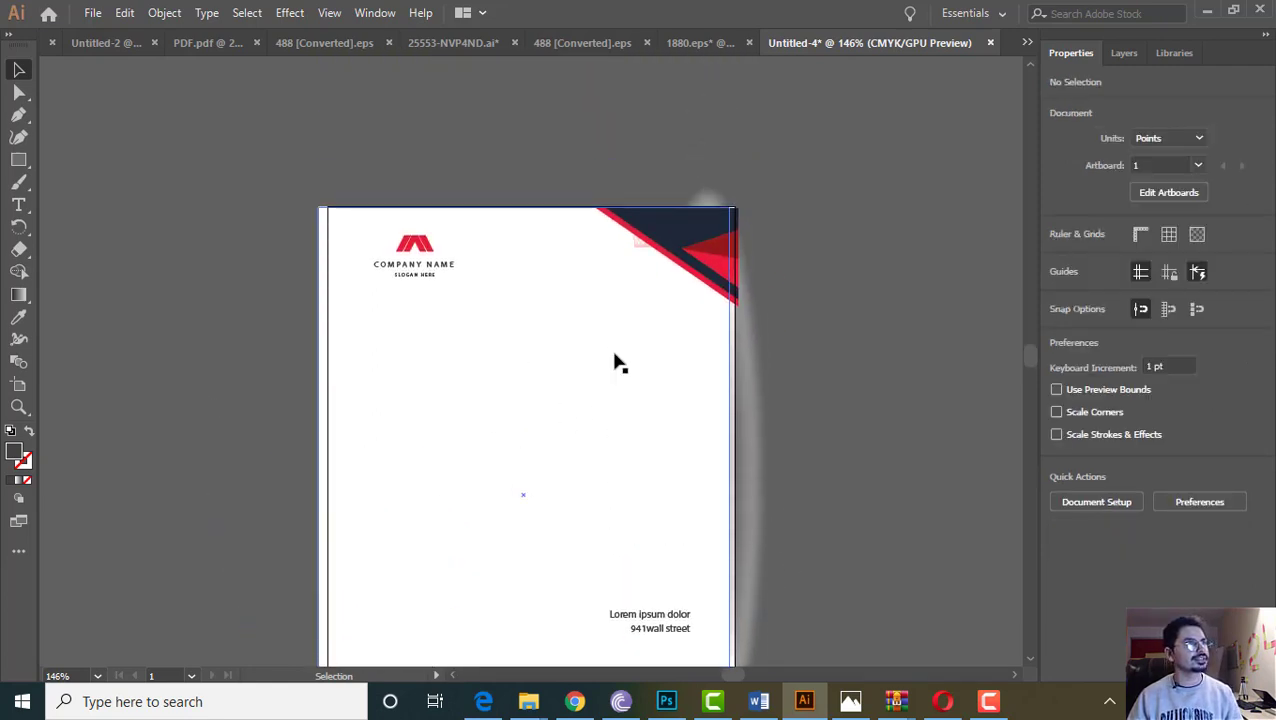
Flip between the 1880.eps, 25553-NVP4ND.ai and 488 [Converted].eps tabs to review them
left_click(704, 43)
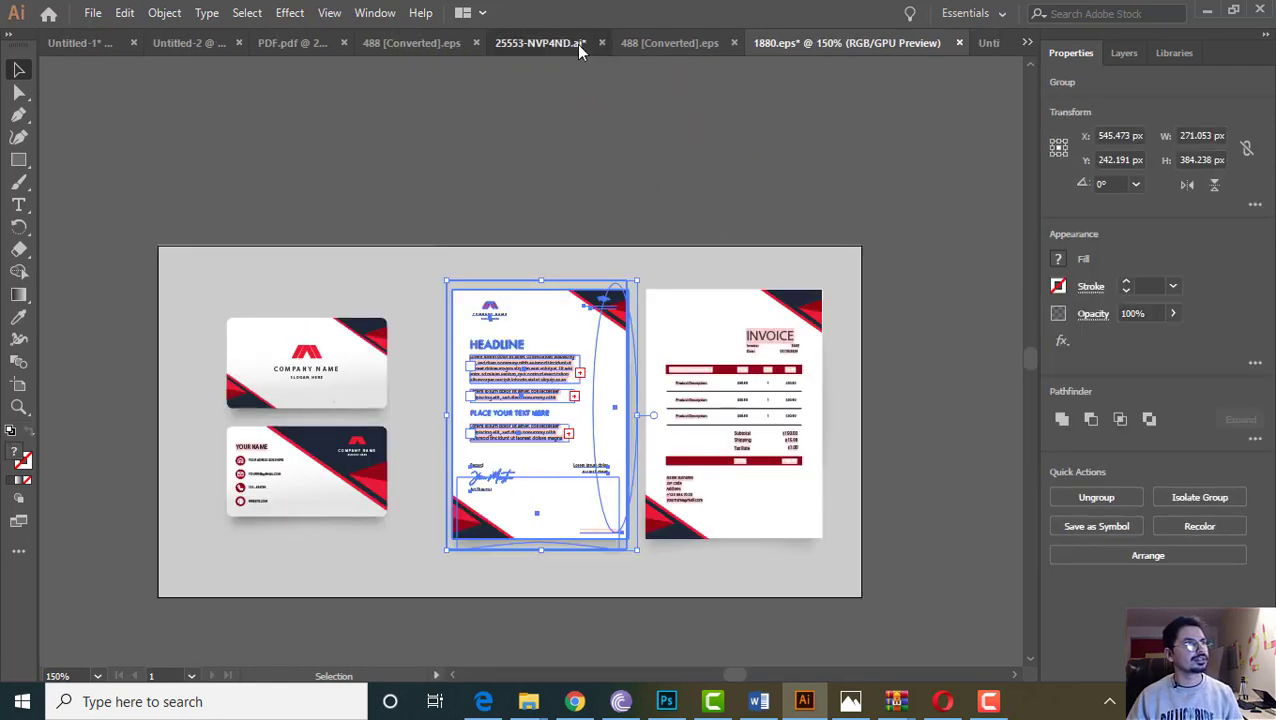
left_click(576, 44)
left_click(792, 45)
left_click(803, 112)
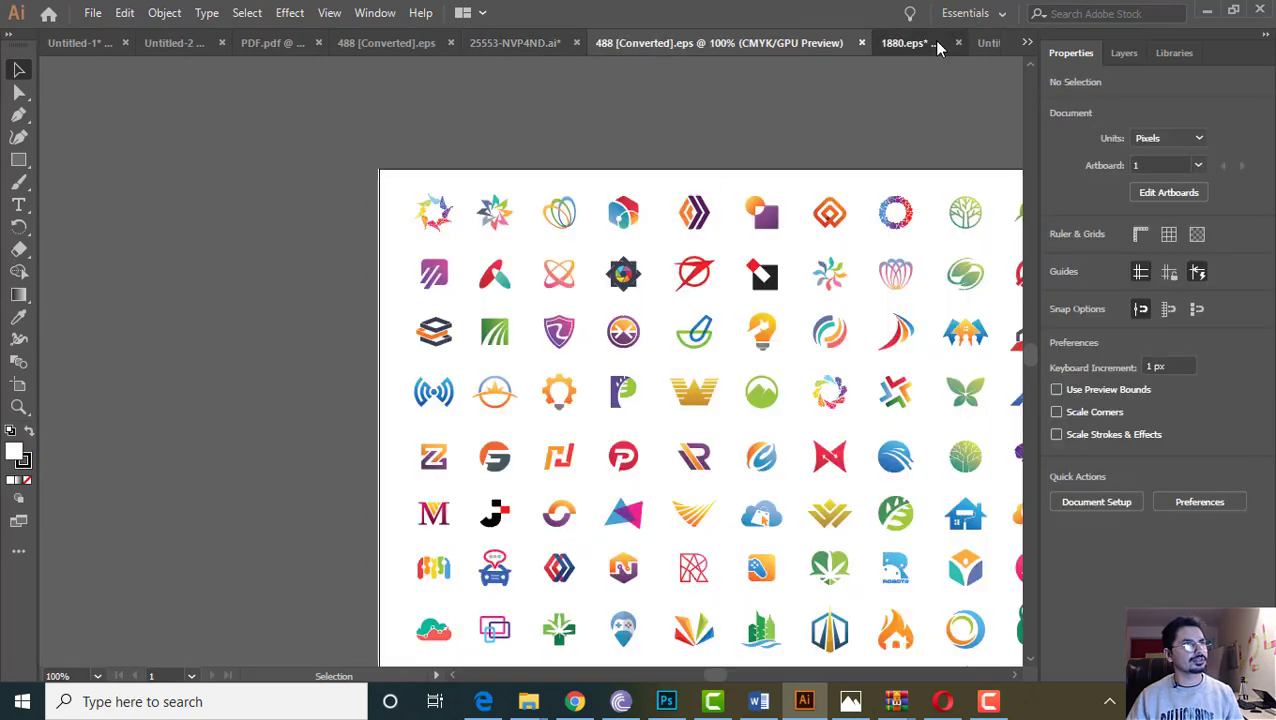
left_click(905, 43)
left_click(691, 45)
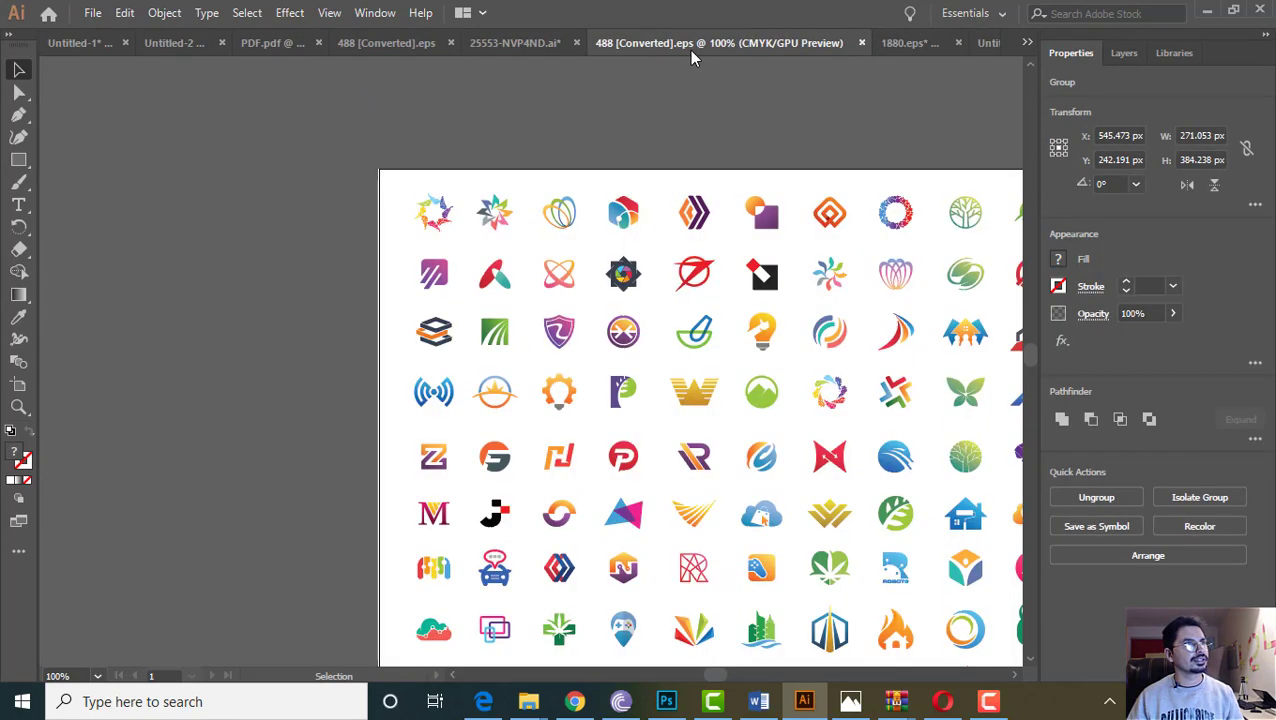
left_click(515, 45)
left_click(380, 43)
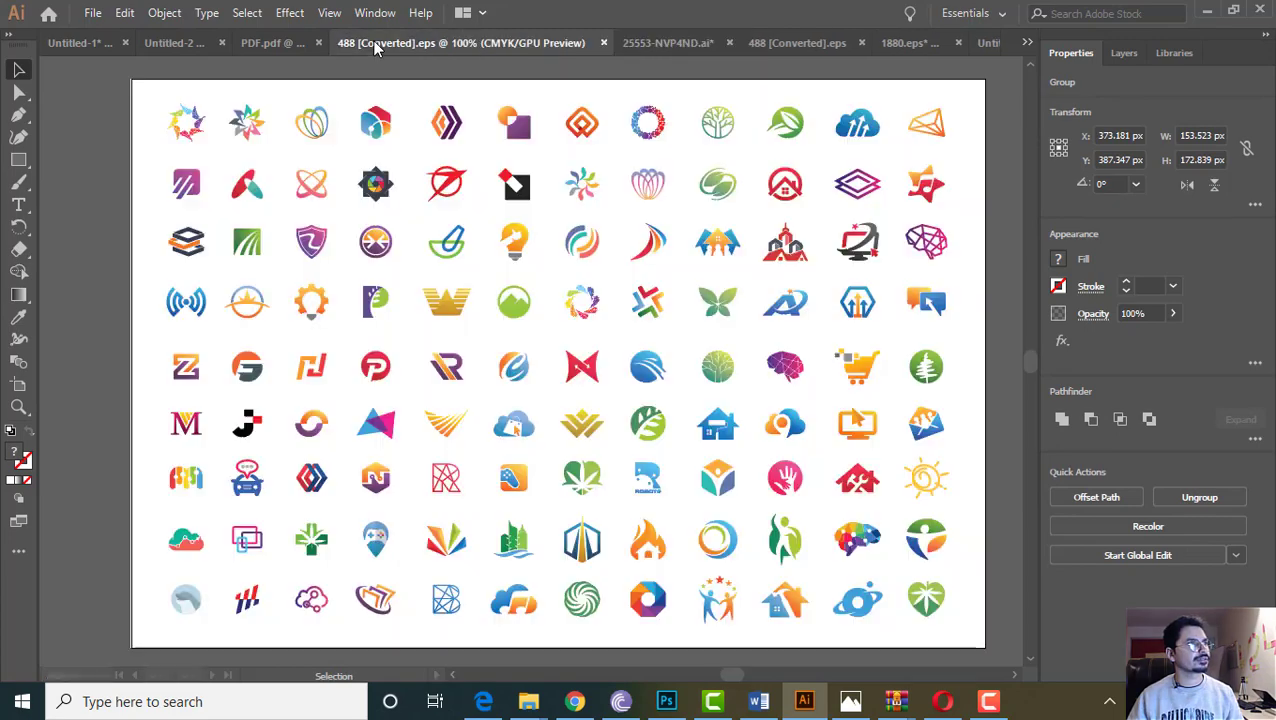
left_click(983, 43)
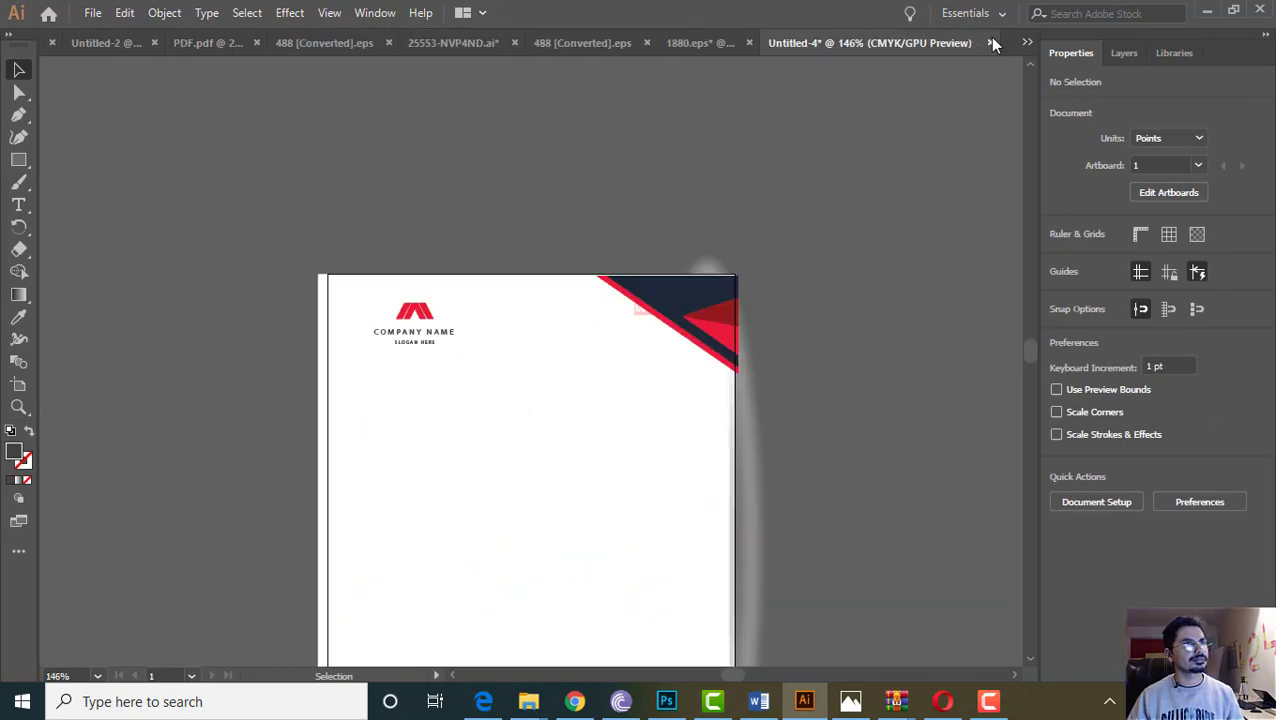
Browse the other open documents, including the mockups and men's clothing artwork, from the document list
left_click(1026, 42)
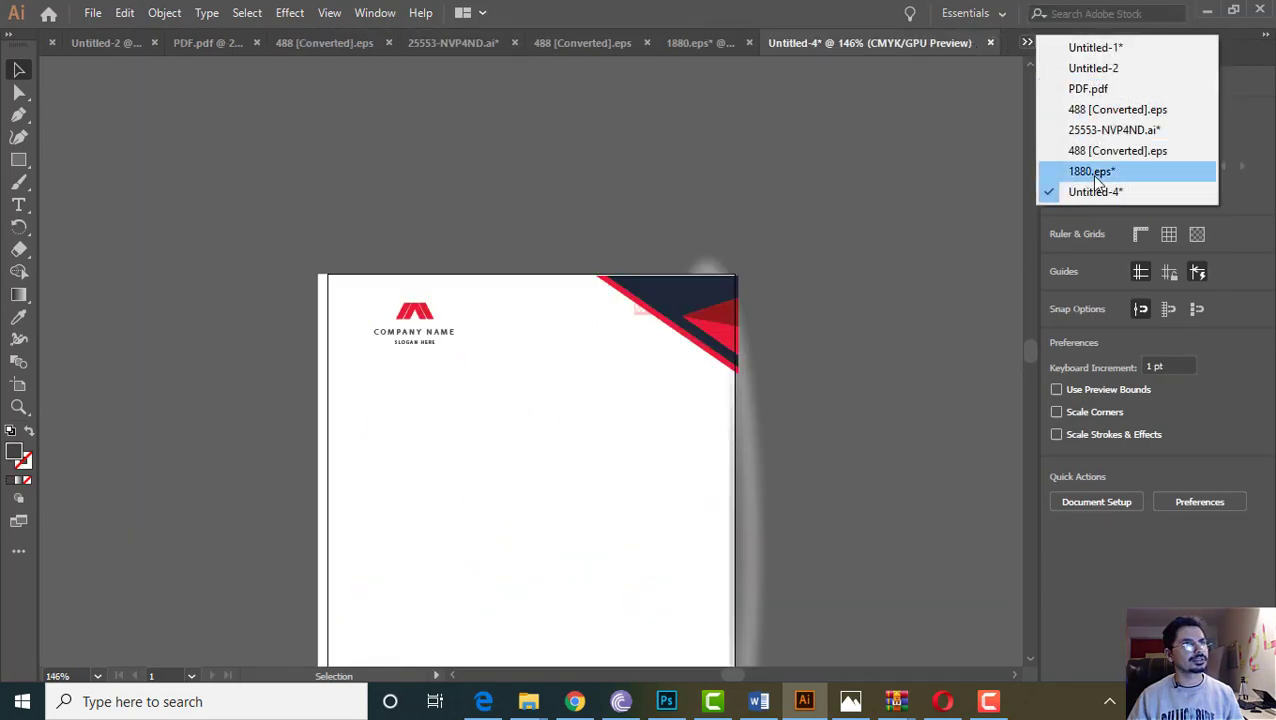
left_click(1091, 171)
left_click(1026, 42)
left_click(1117, 150)
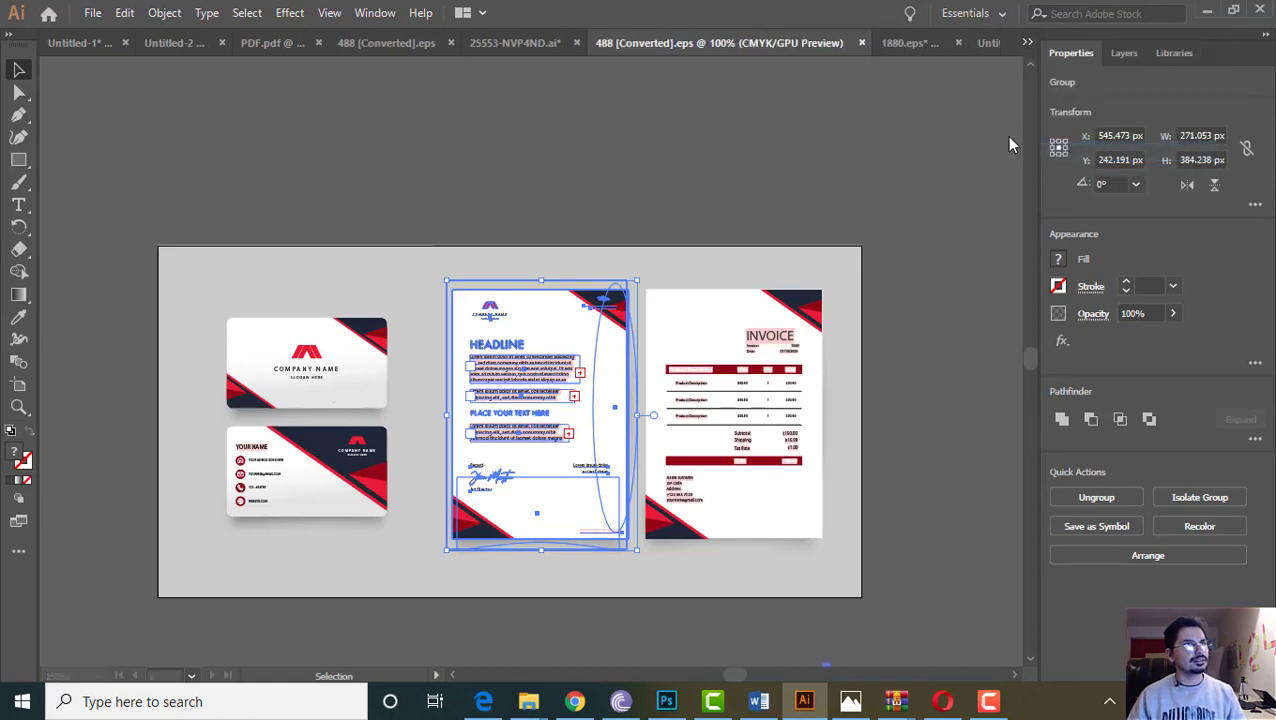
left_click(1026, 42)
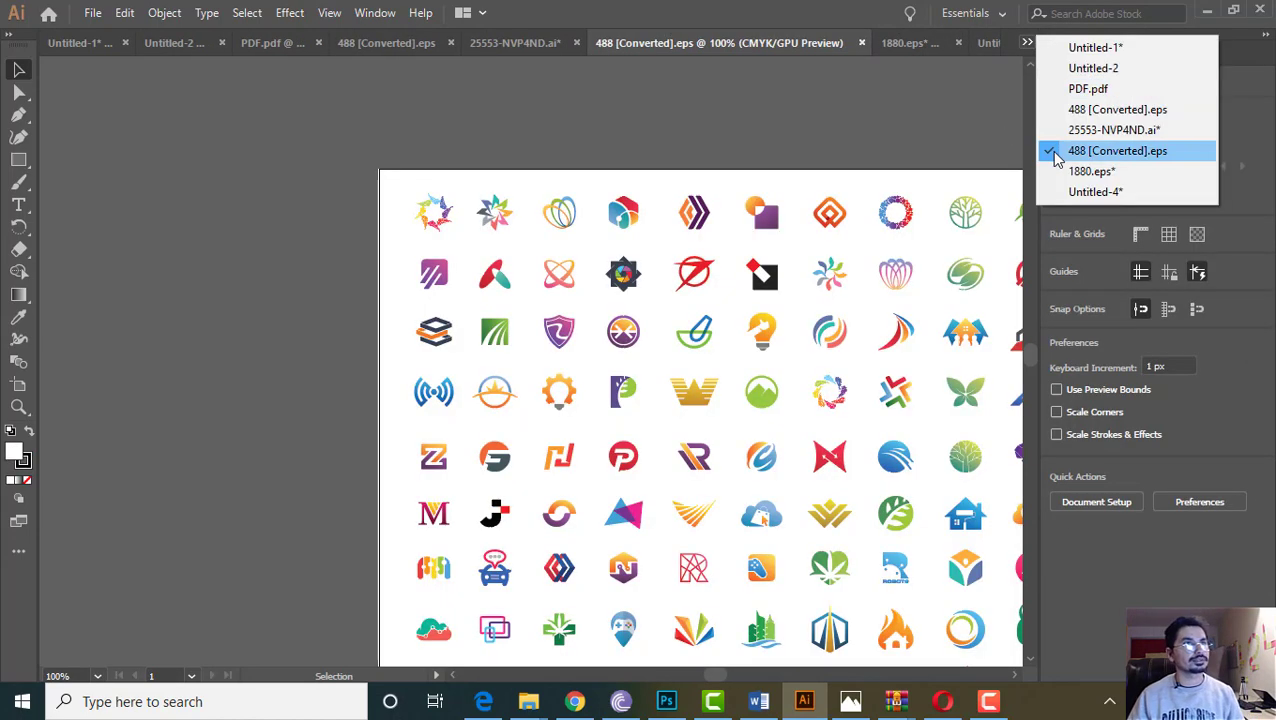
left_click(1058, 130)
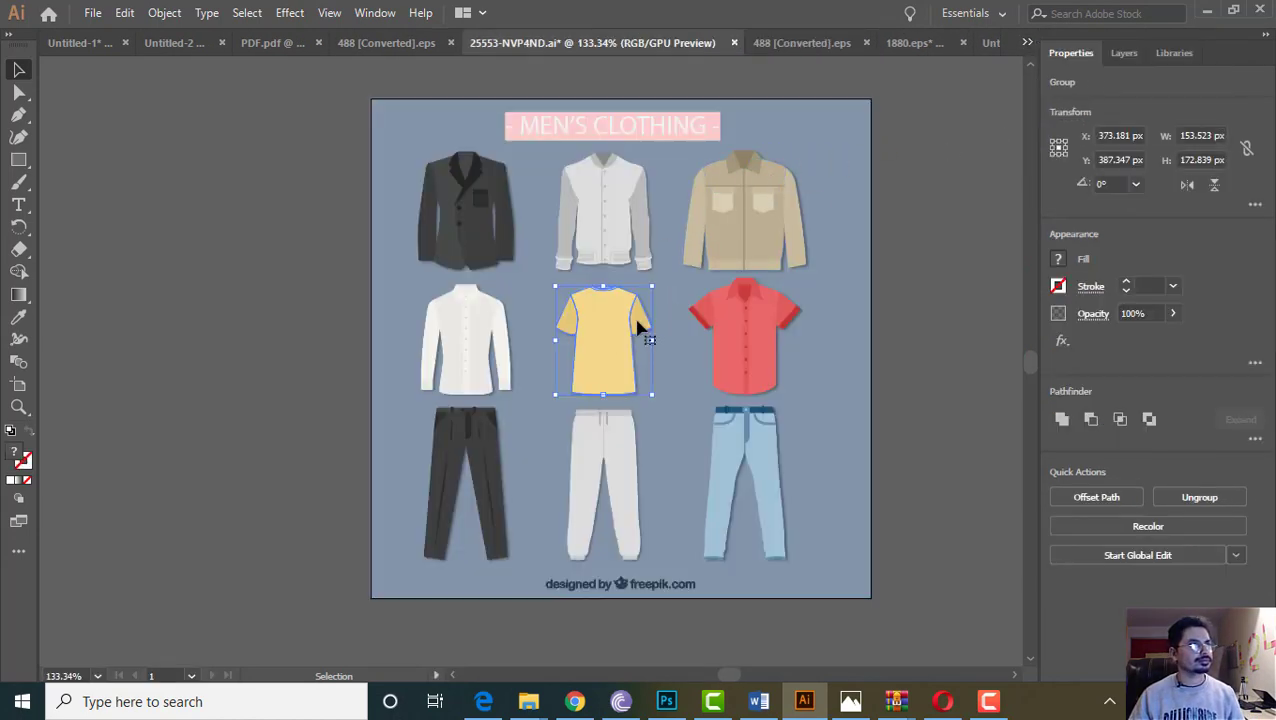
left_click(930, 41)
left_click(972, 39)
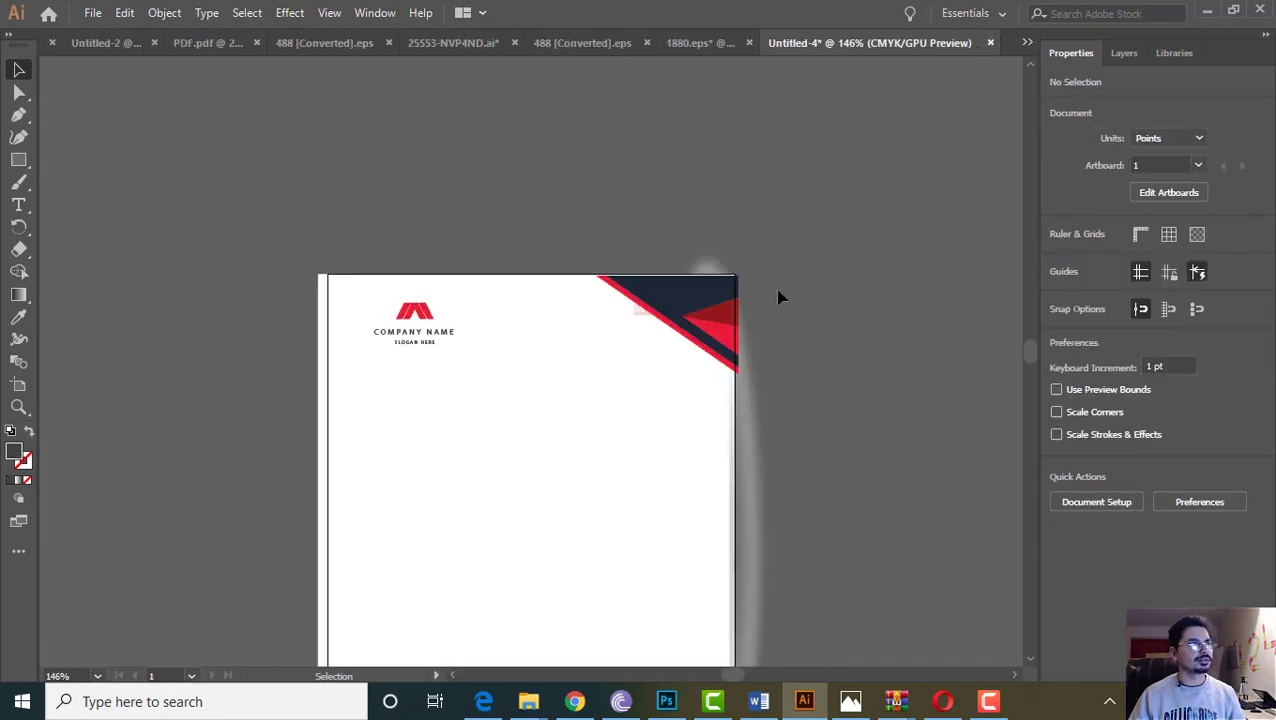
Close the extra documents without saving, keeping 1880.eps and the letterhead open
left_click(154, 43)
left_click(237, 43)
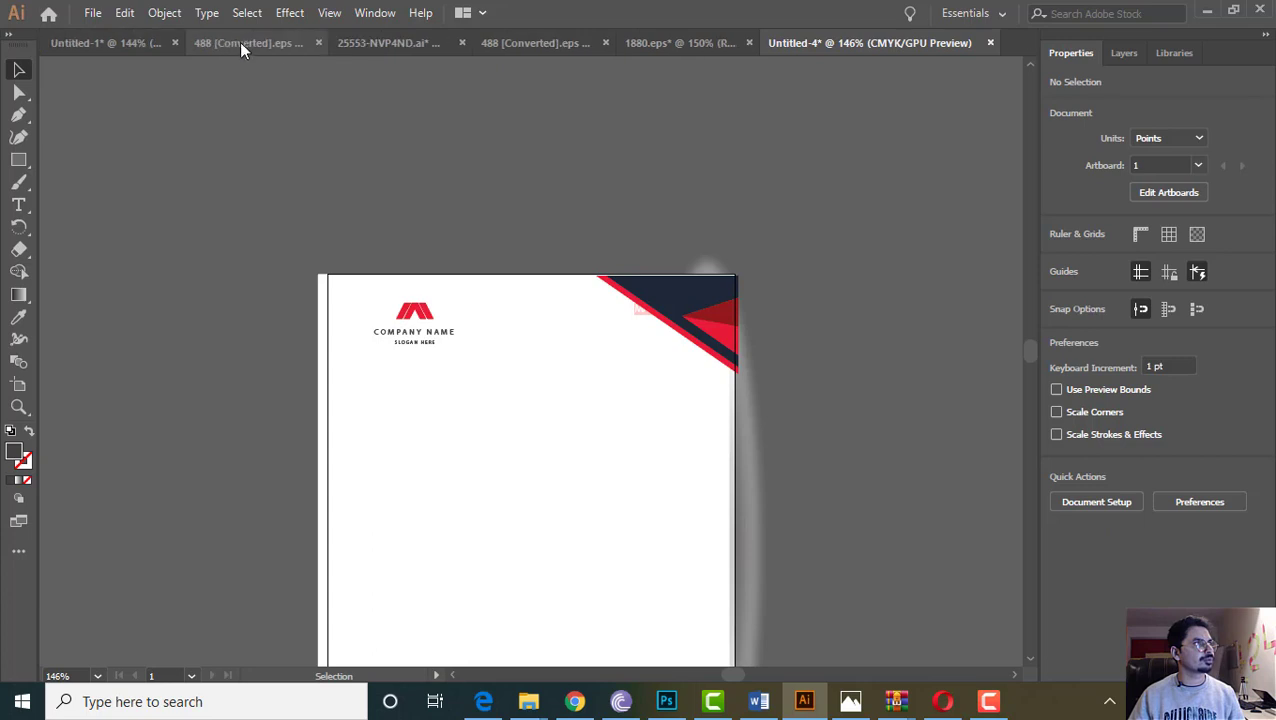
left_click(320, 40)
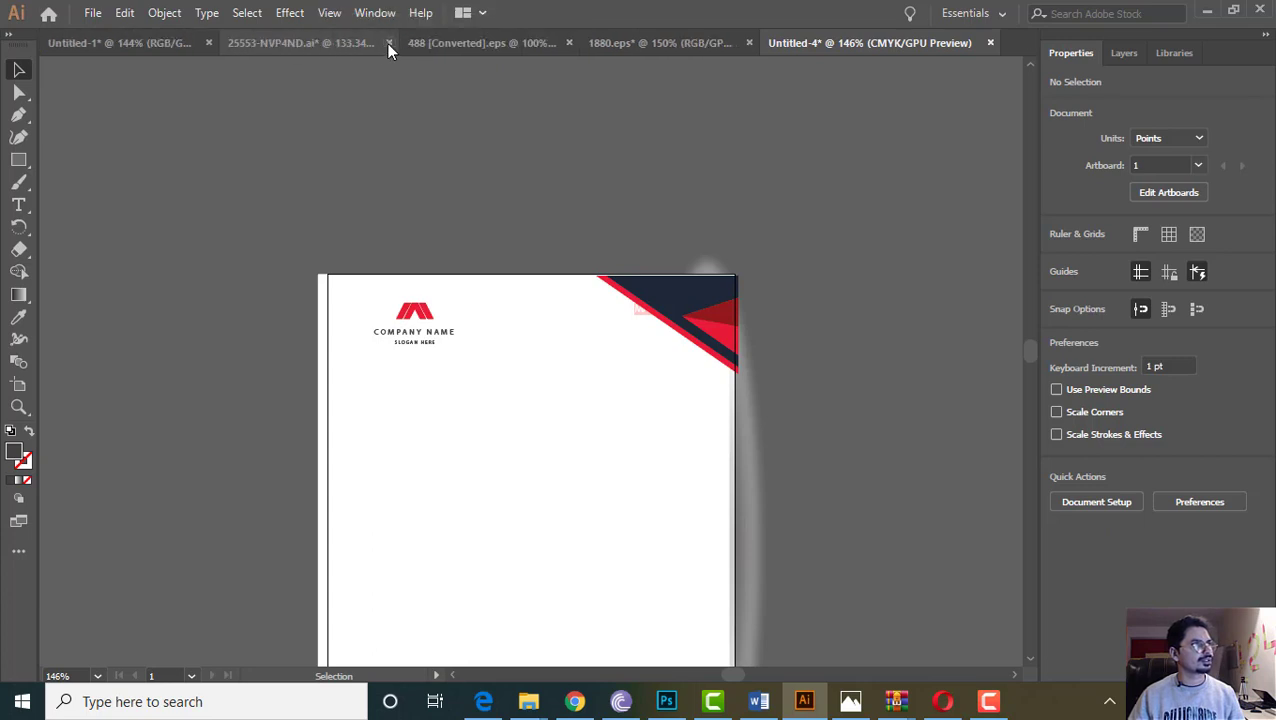
left_click(388, 43)
left_click(728, 375)
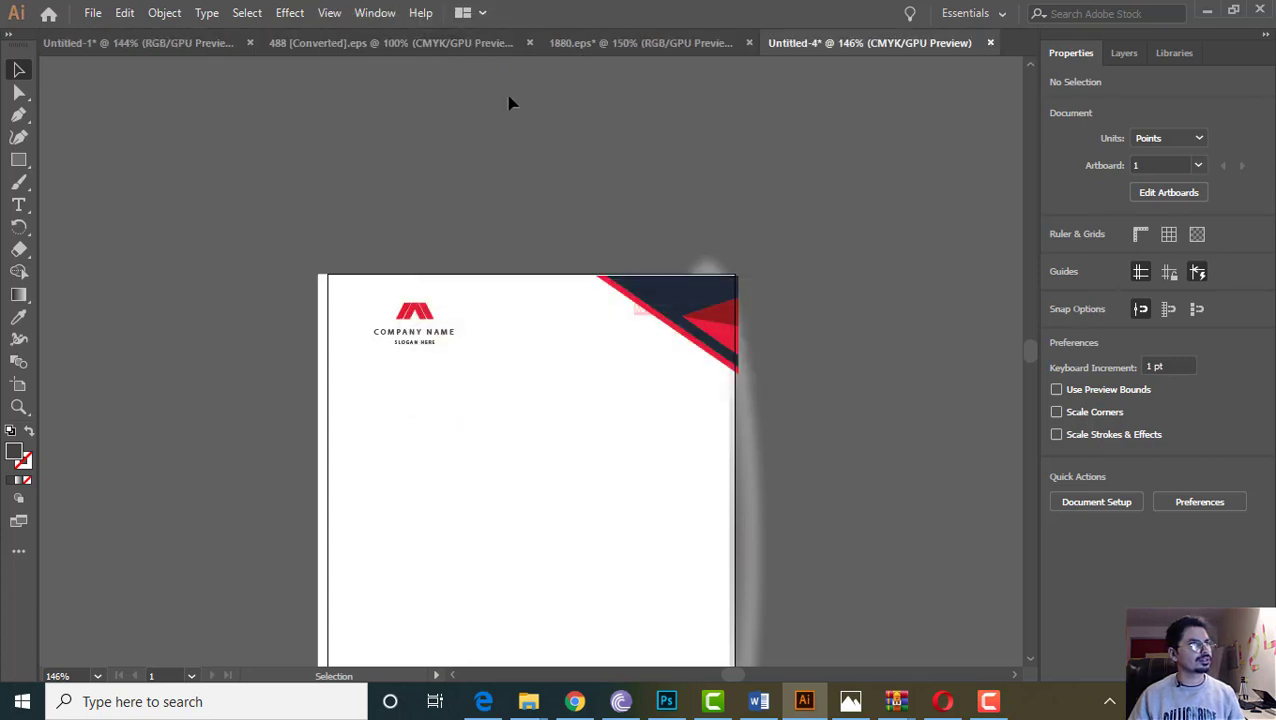
left_click(523, 43)
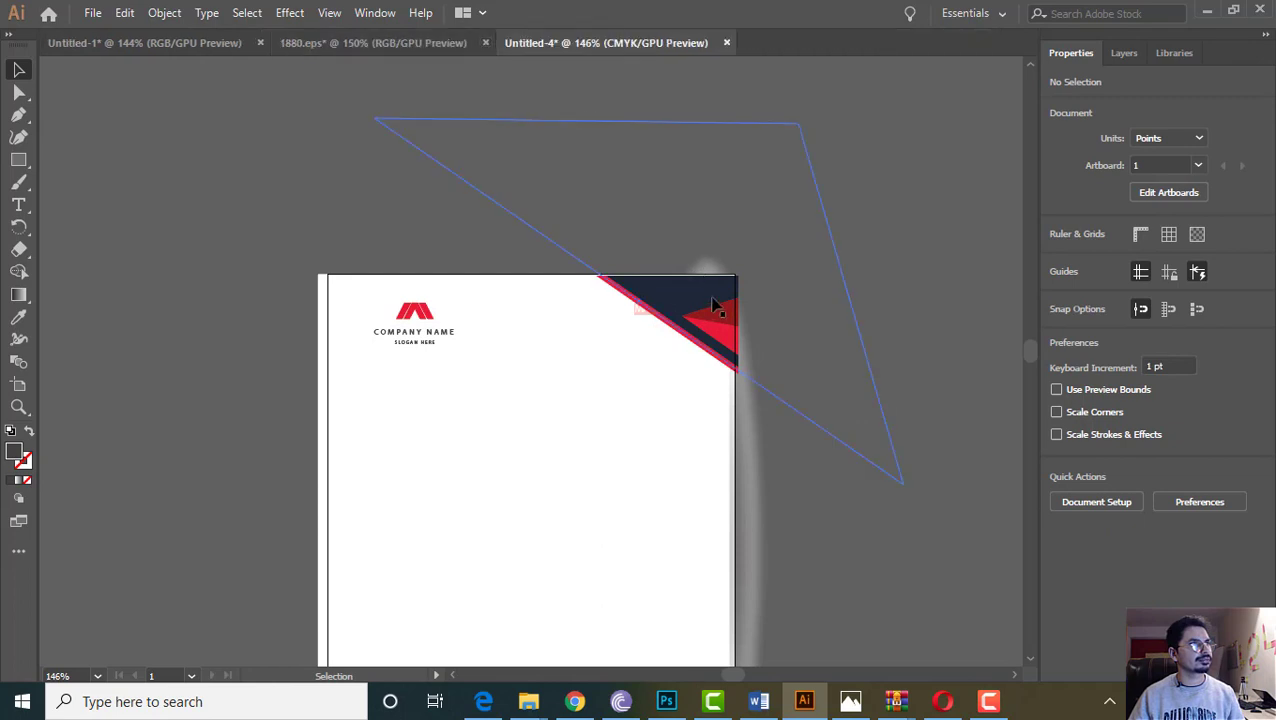
left_click(485, 43)
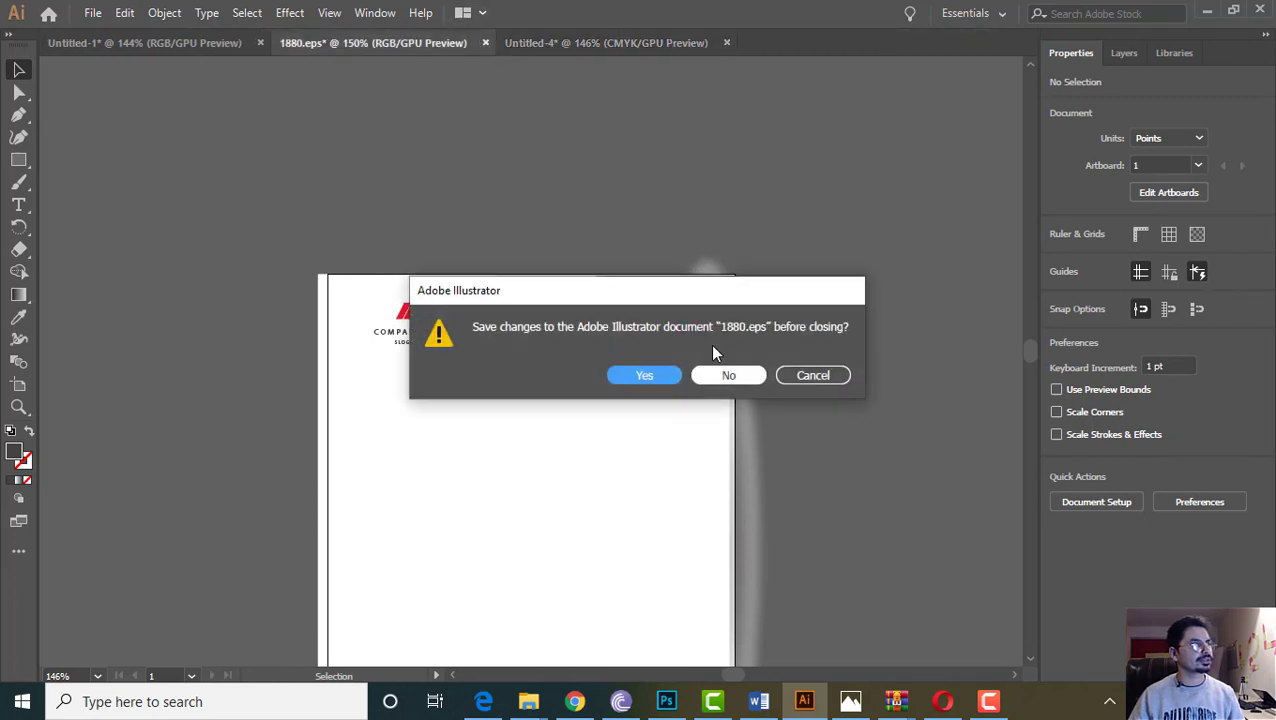
left_click(813, 375)
left_click(225, 45)
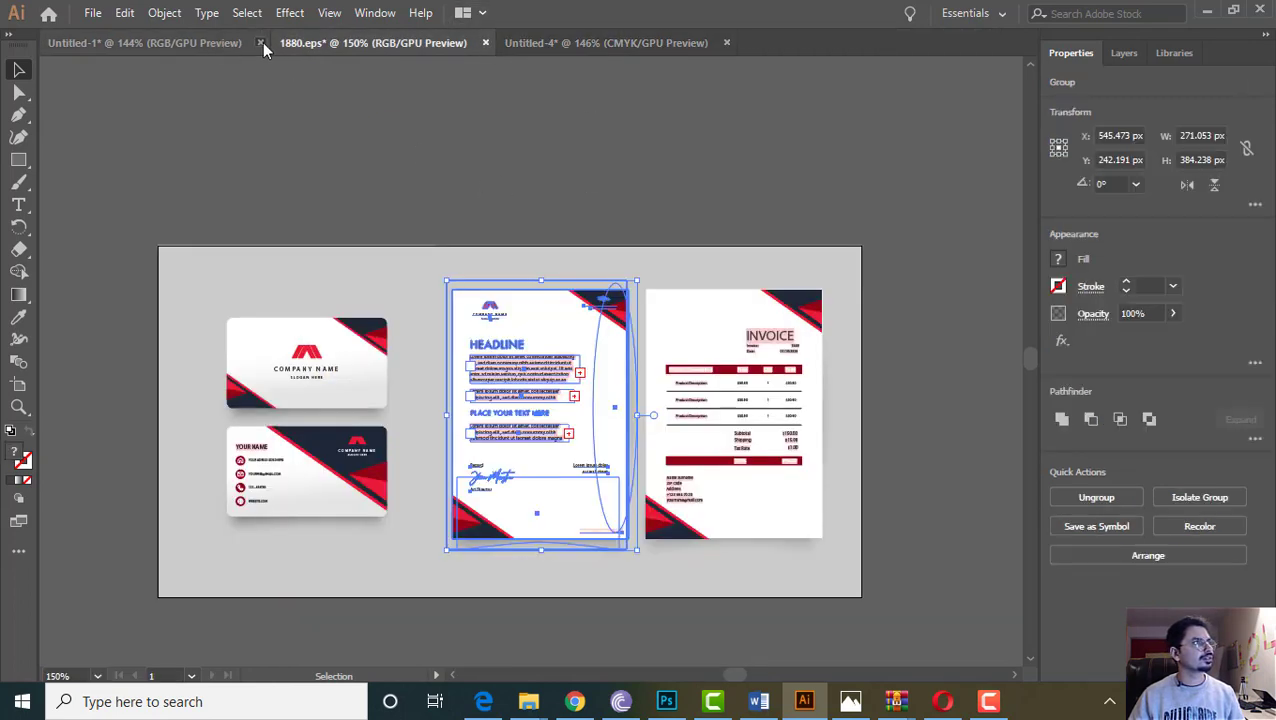
left_click(260, 43)
left_click(706, 374)
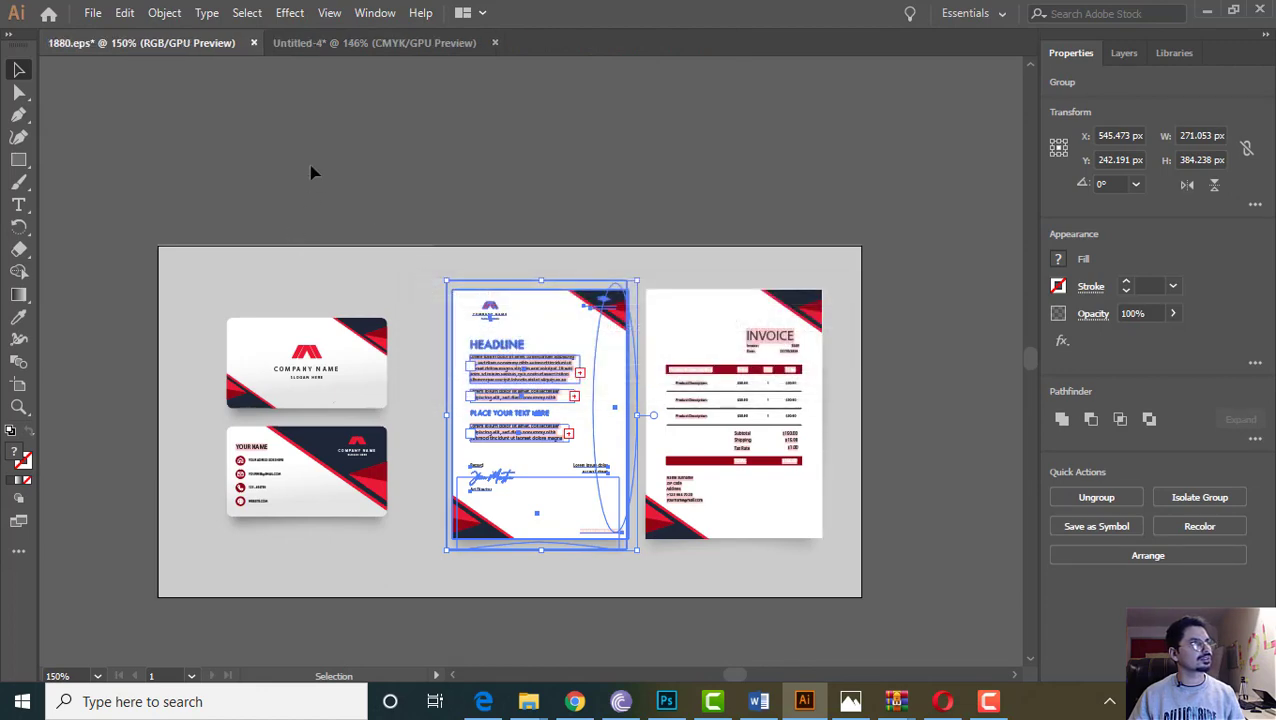
left_click(330, 14)
left_click(300, 42)
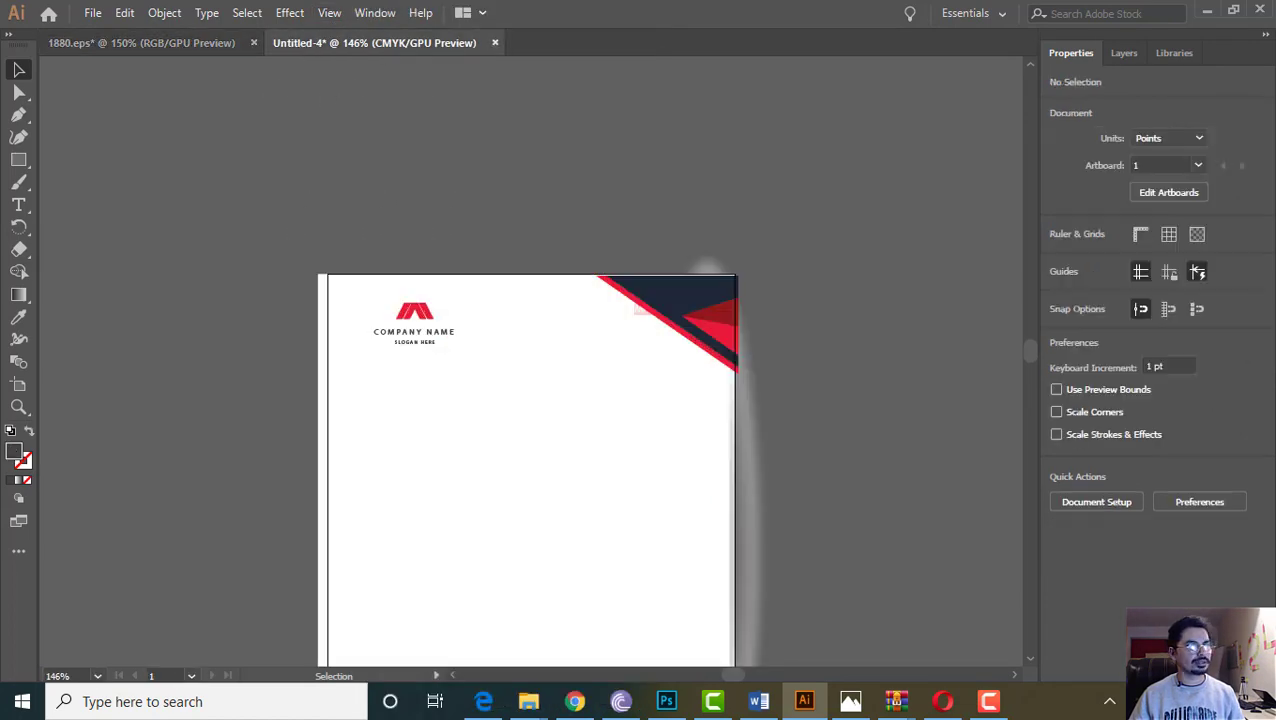
Open AI.ai from the Only Tees folder on the desktop
key("super+d")
double_click(668, 500)
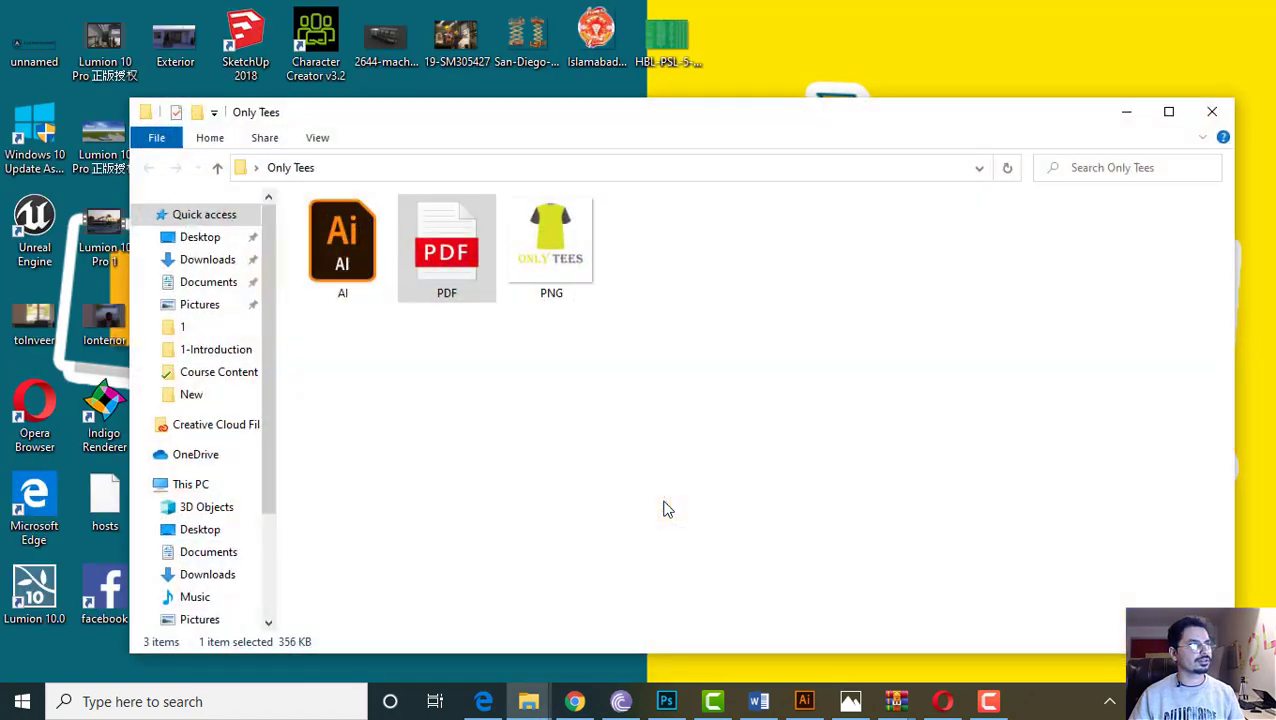
left_click(325, 288)
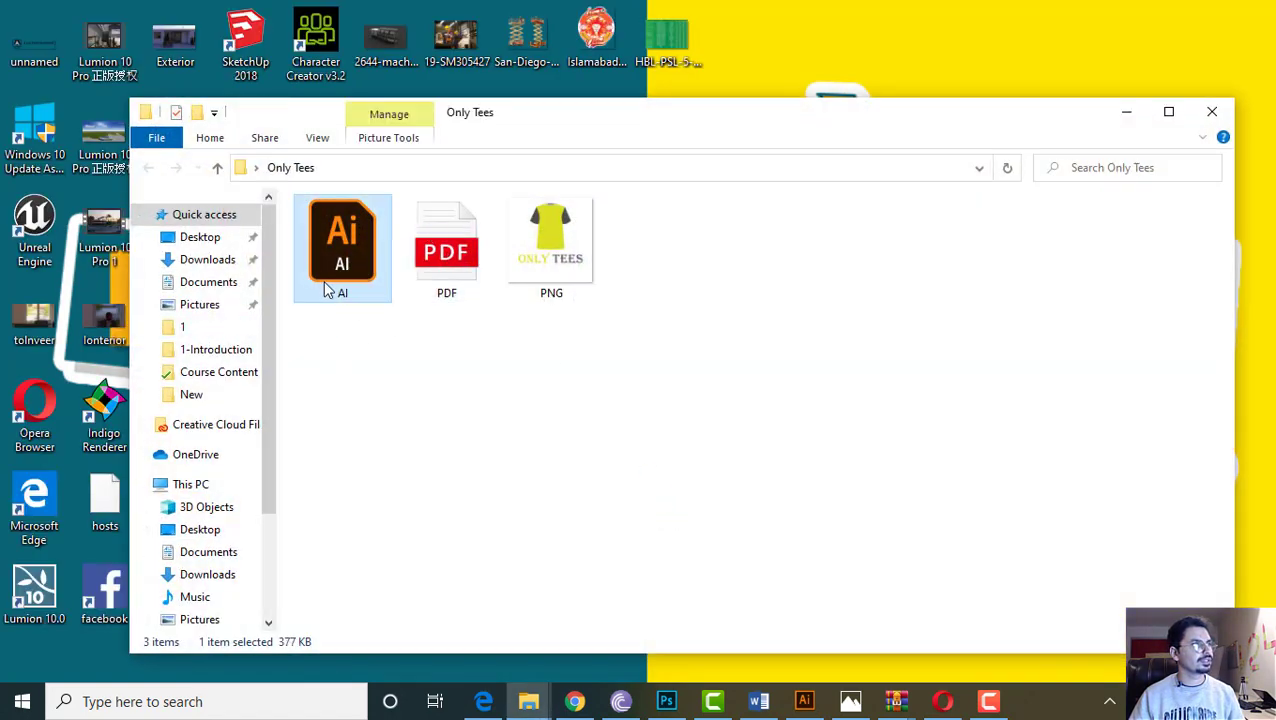
double_click(330, 262)
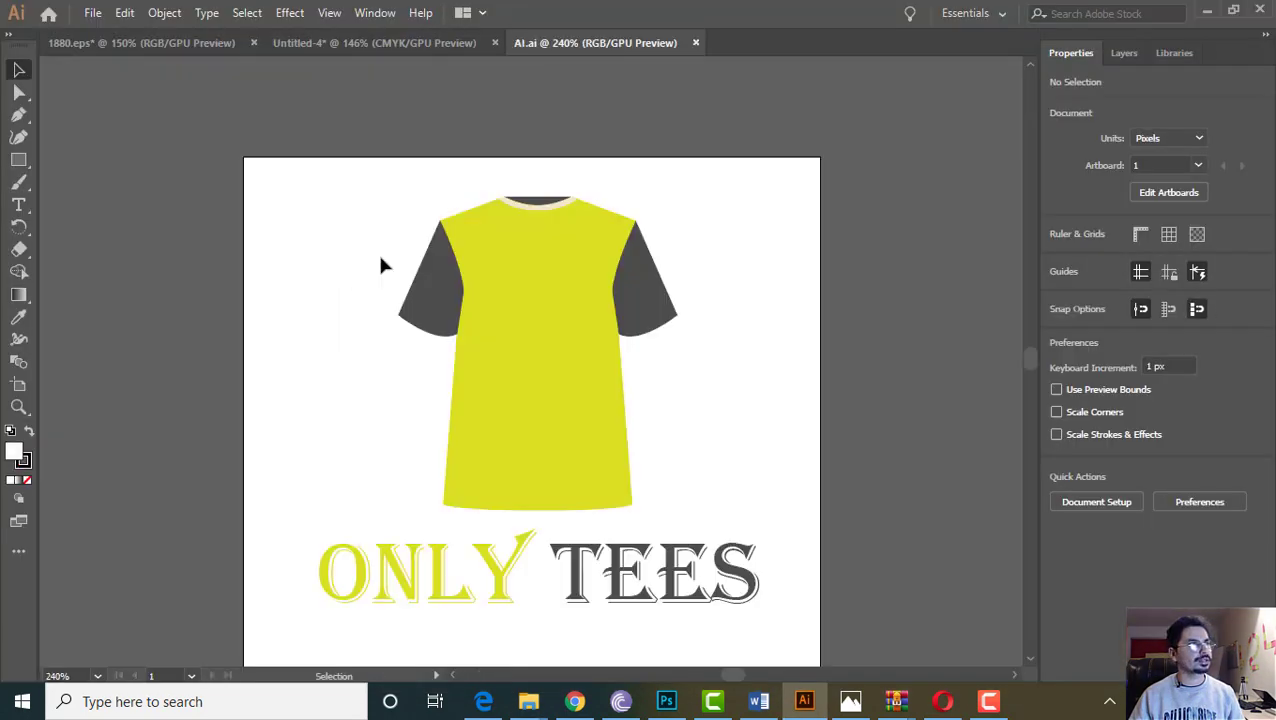
Delete the placeholder COMPANY NAME logo from the letterhead's top-left corner
left_click_drag(316, 160, 843, 586)
left_click(843, 586)
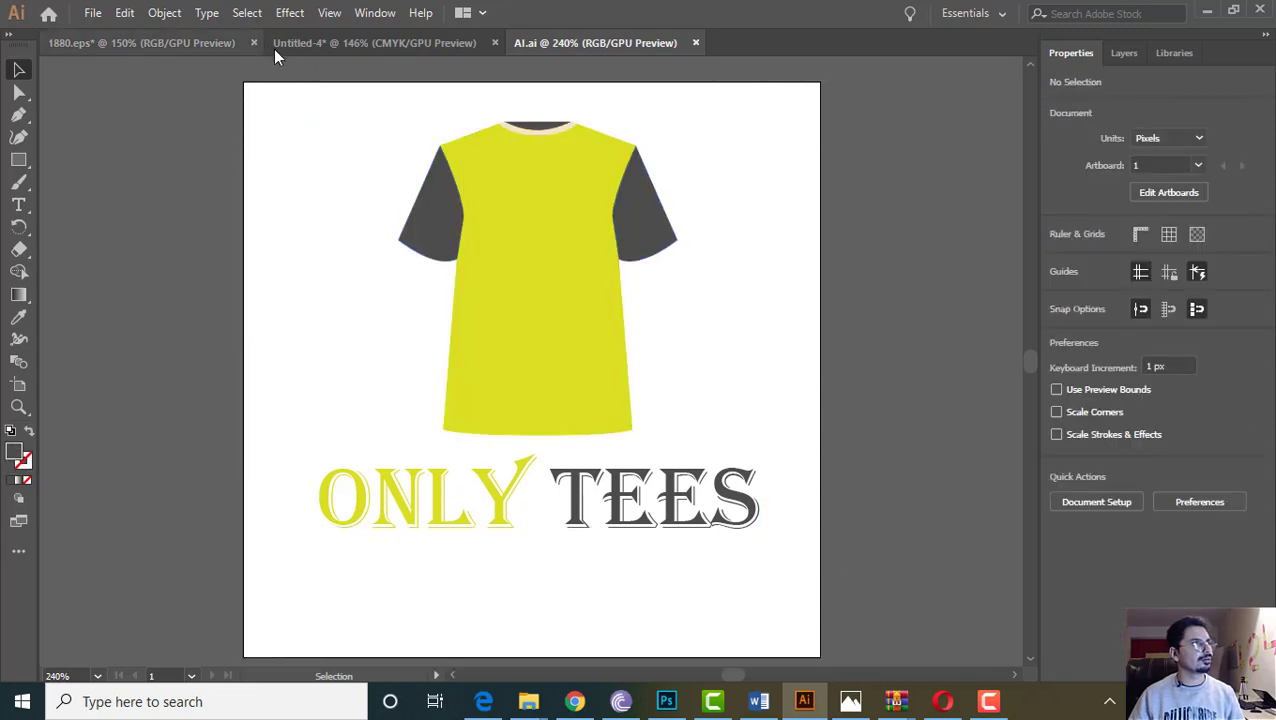
left_click(376, 45)
left_click(413, 318)
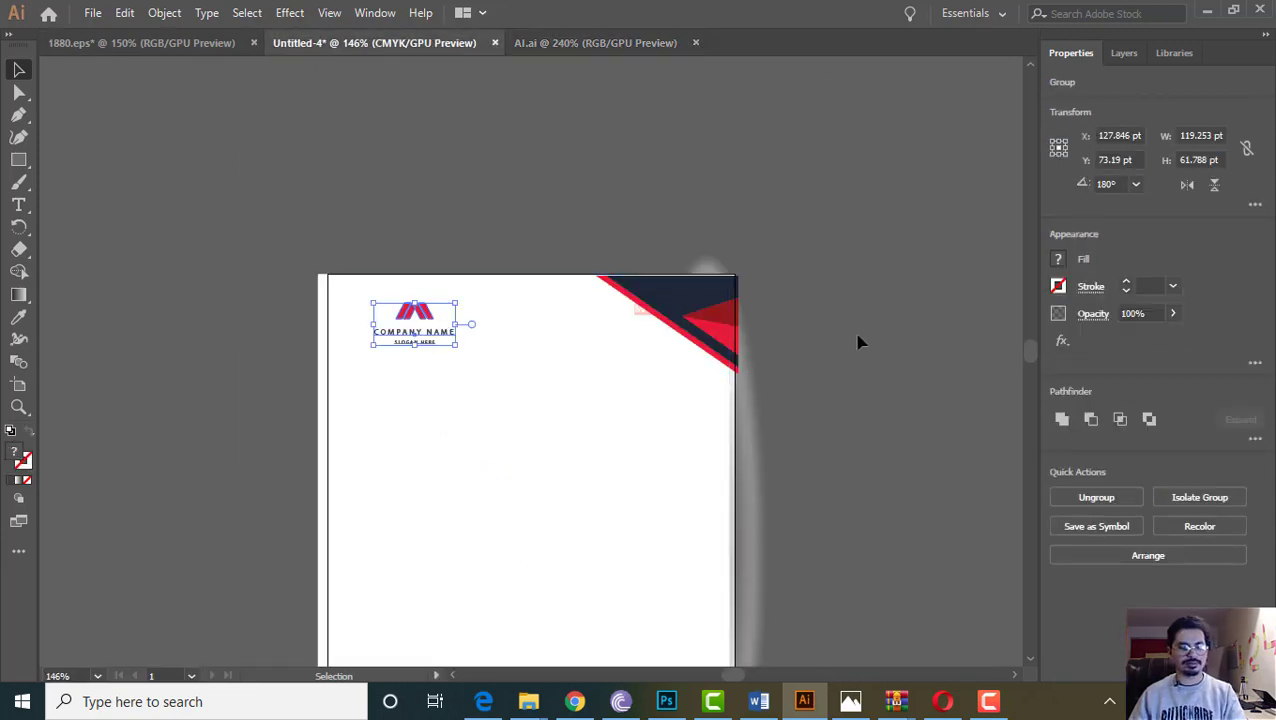
left_click(583, 45)
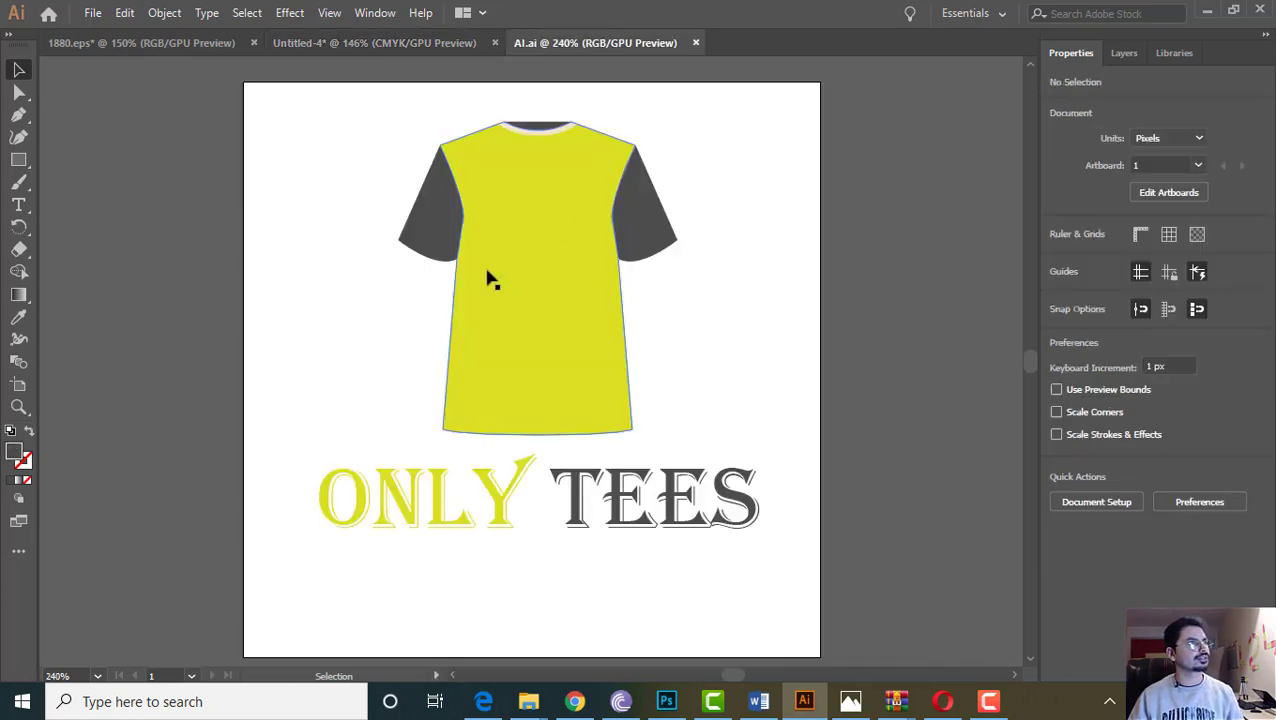
left_click(333, 40)
left_click(407, 330)
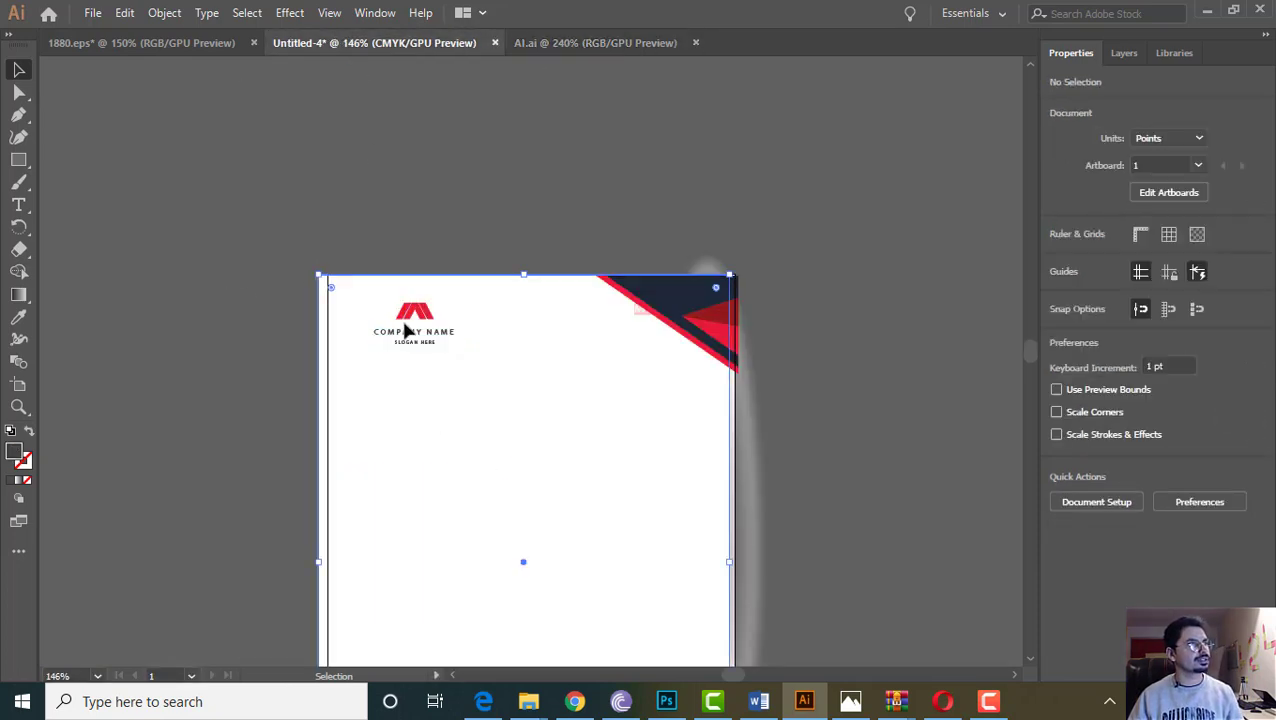
left_click(421, 313)
key("Delete")
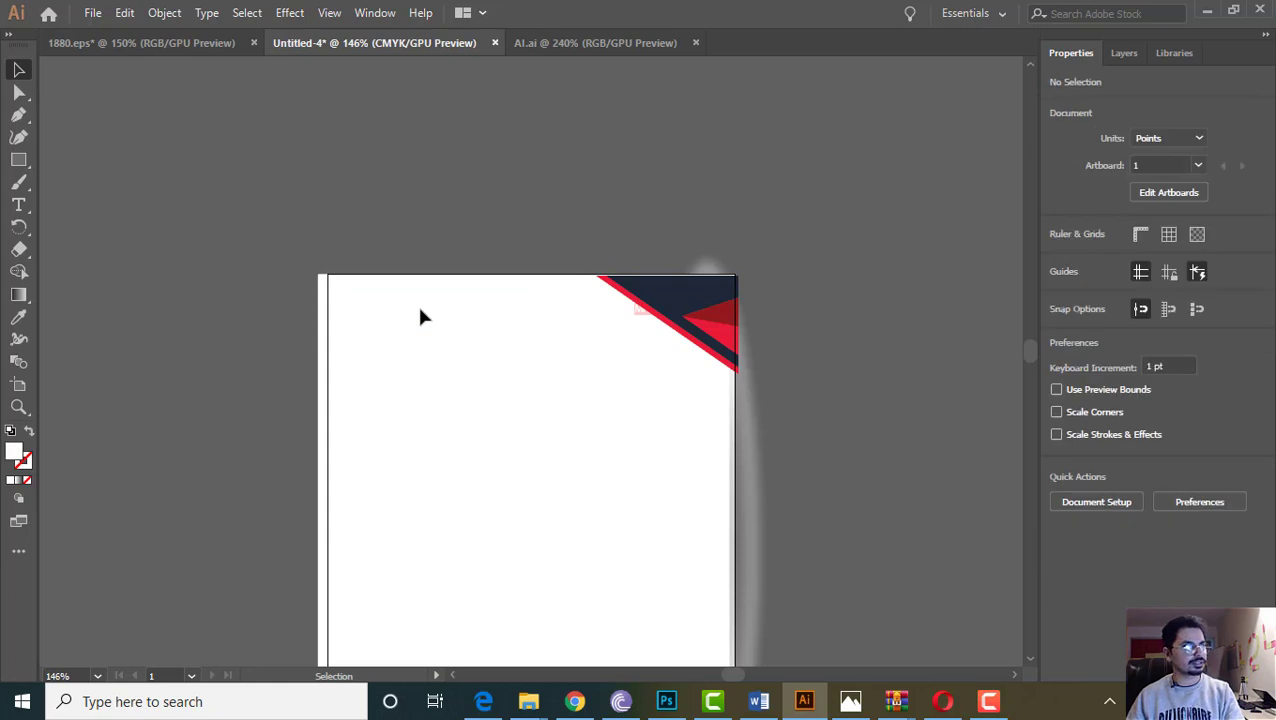
Inspect the red-and-navy corner graphic, then select the yellow T-shirt body in AI.ai
scroll(490, 238, "down", 3)
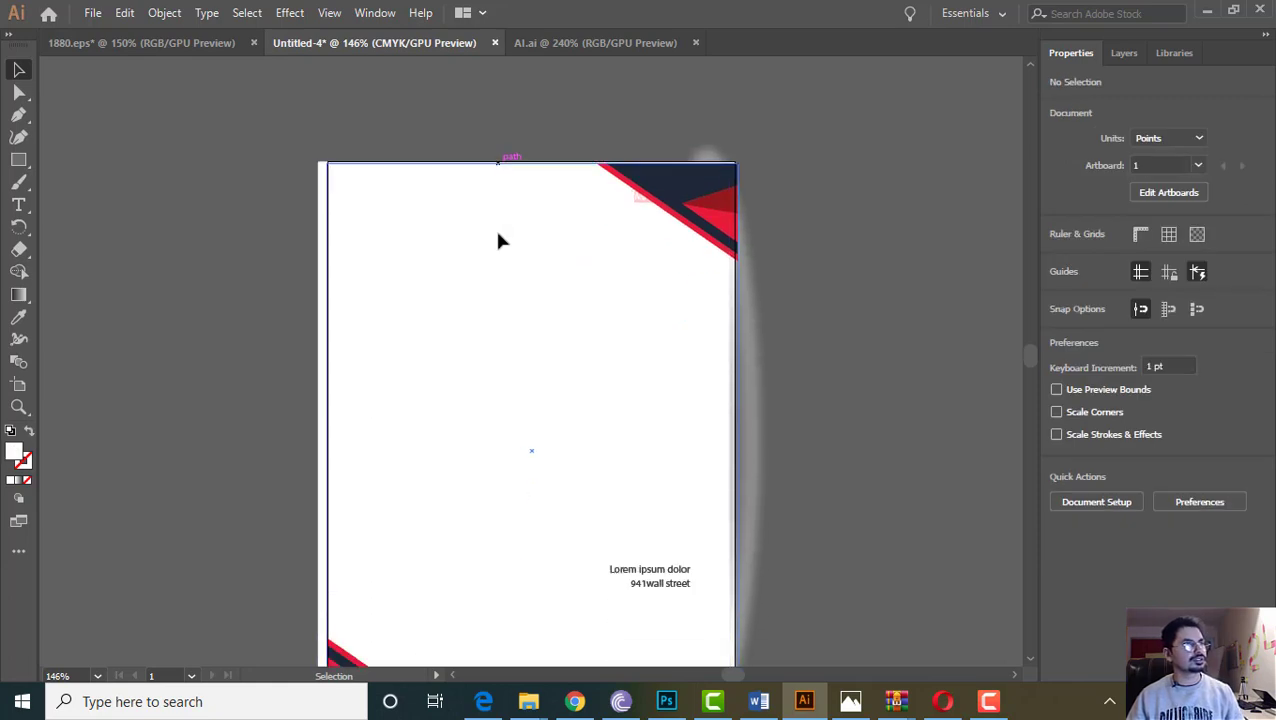
left_click(660, 212)
left_click(806, 217)
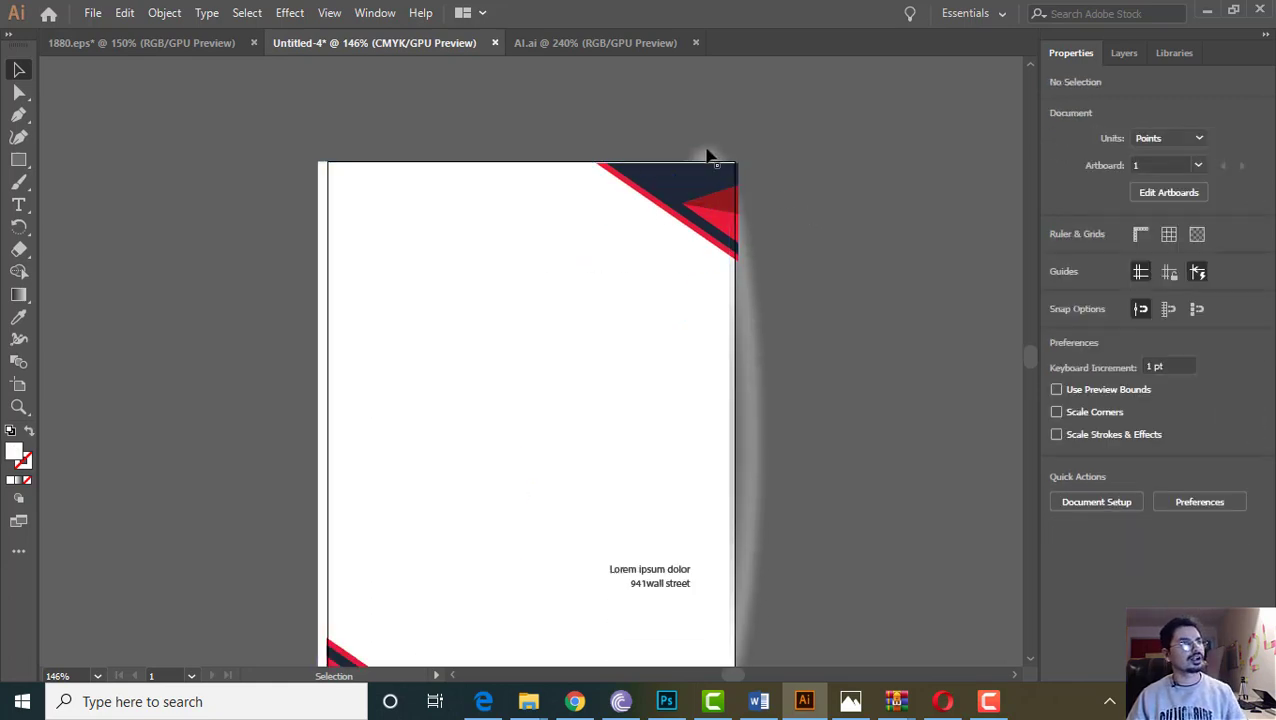
left_click(602, 42)
left_click(578, 253)
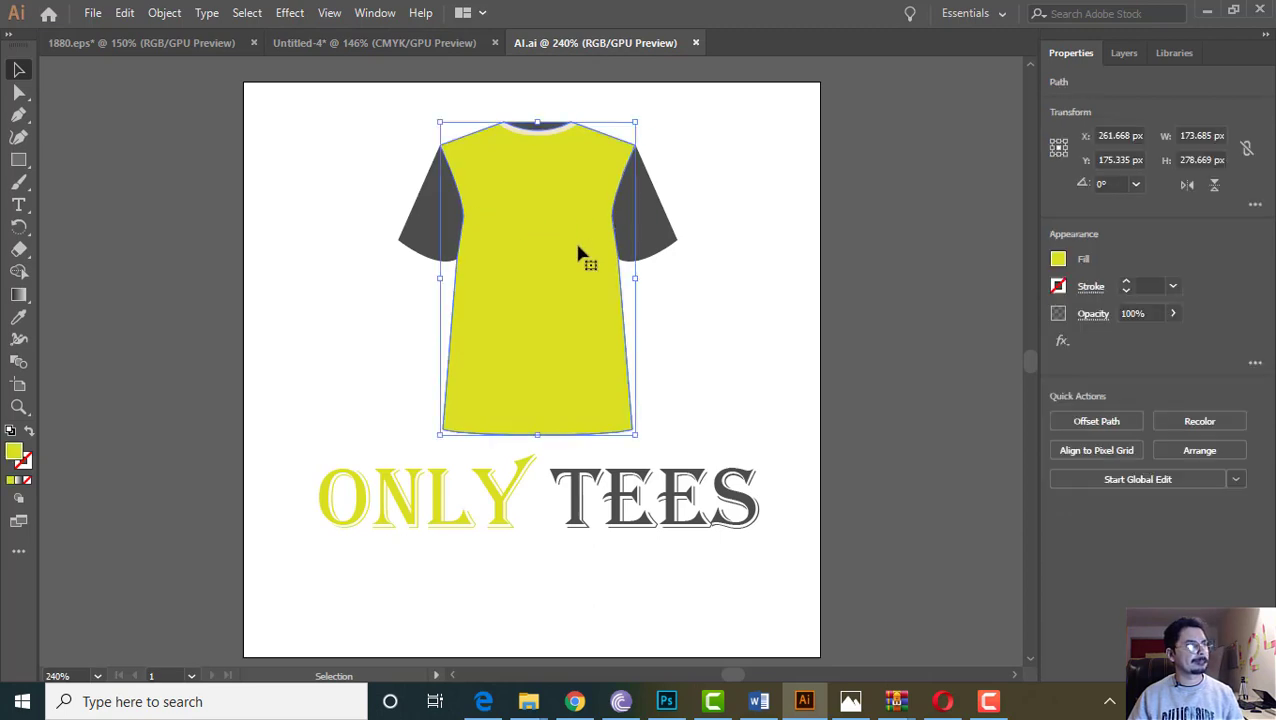
Copy the Only Tees shirt and ONLY TEES text into the letterhead and shrink it
key("a")
left_click_drag(308, 80, 786, 595)
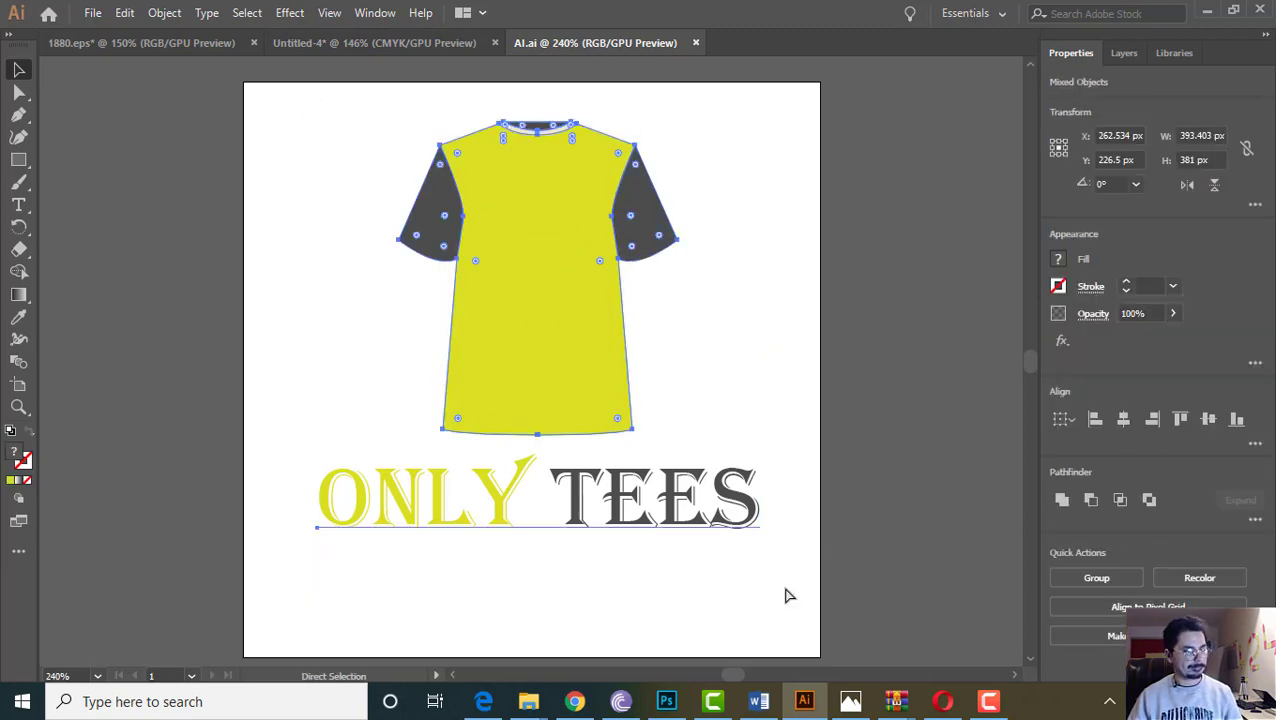
left_click(374, 46)
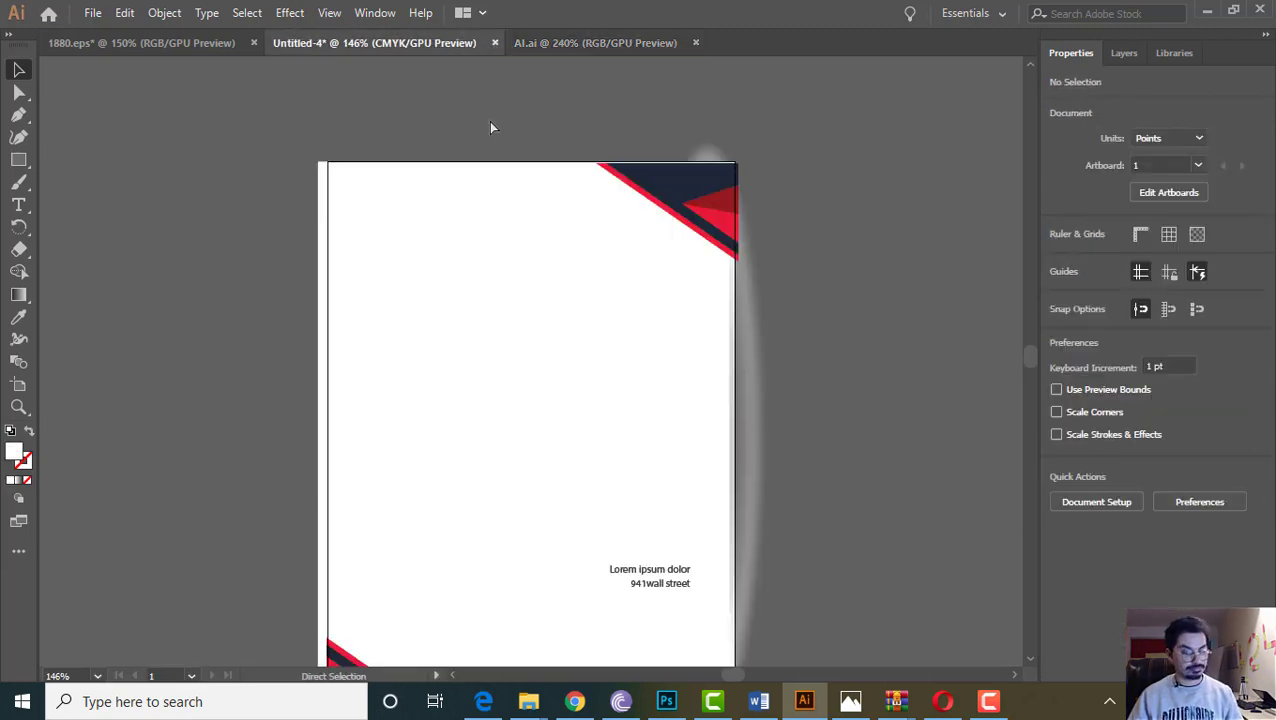
key("ctrl+v")
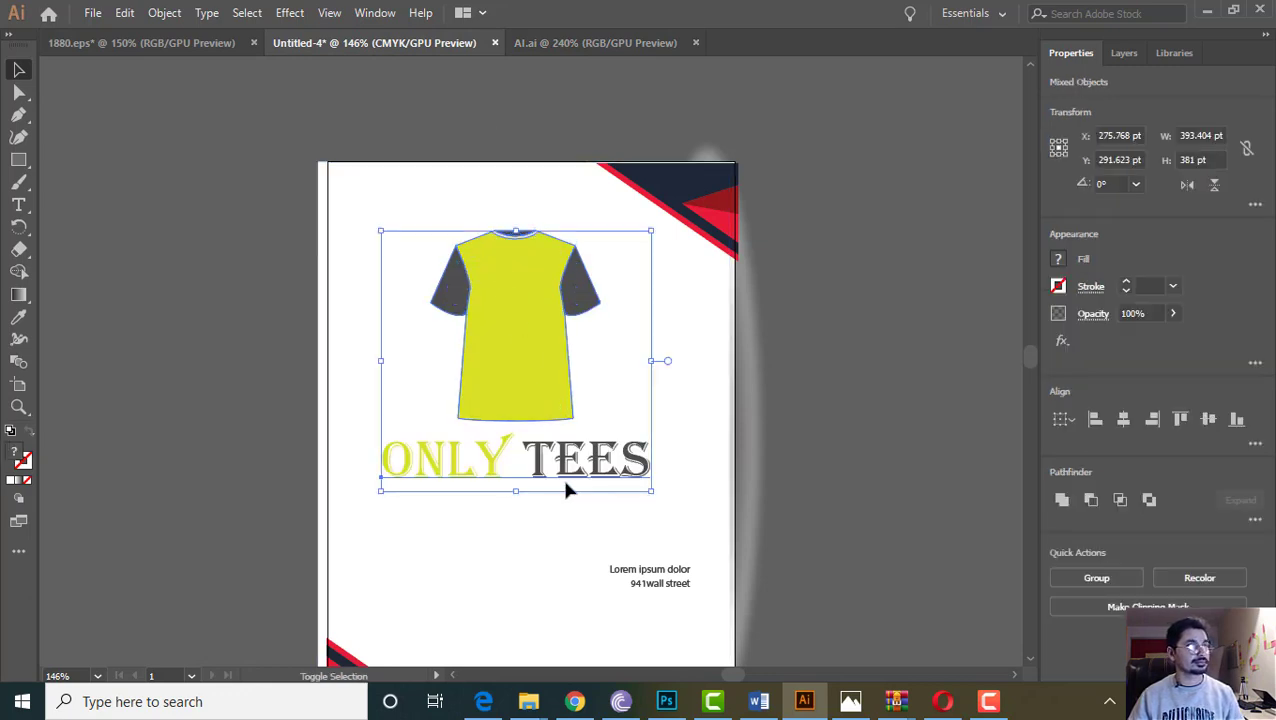
left_click_drag(516, 490, 384, 205)
Position the shrunken logo in the page's top-left corner and zoom in on it
left_click(393, 226, "shift")
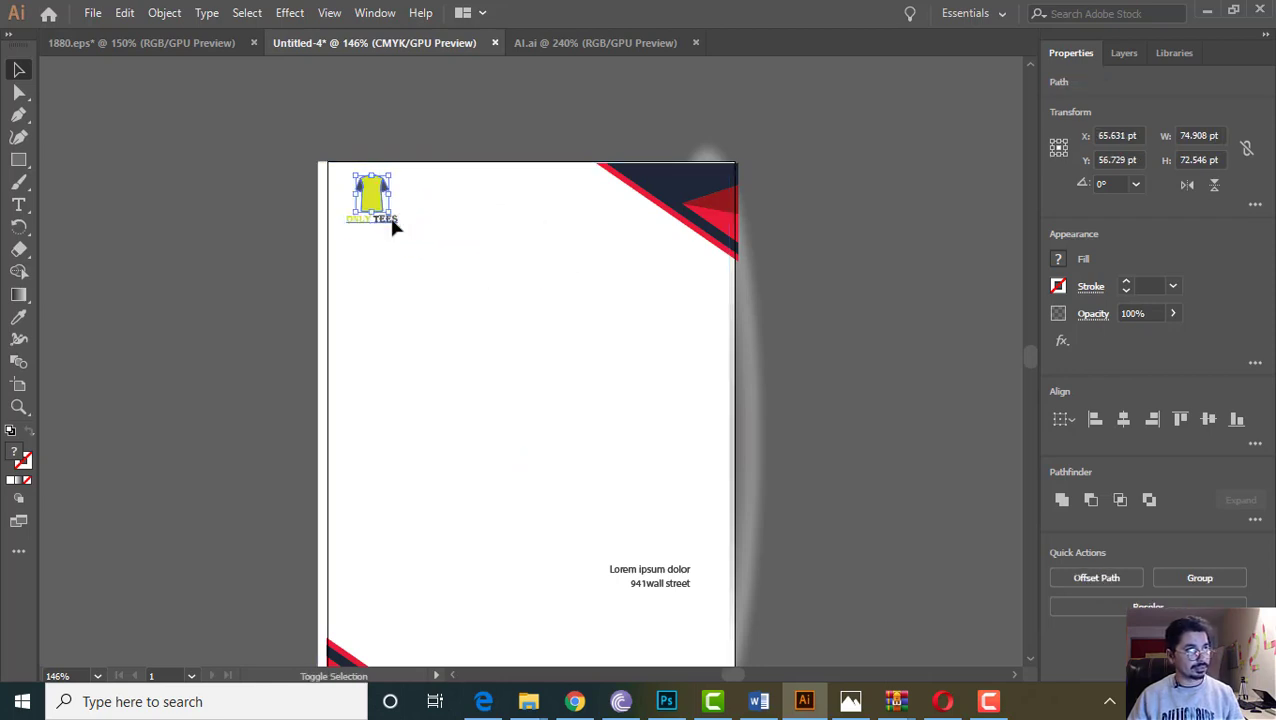
key("ctrl+z")
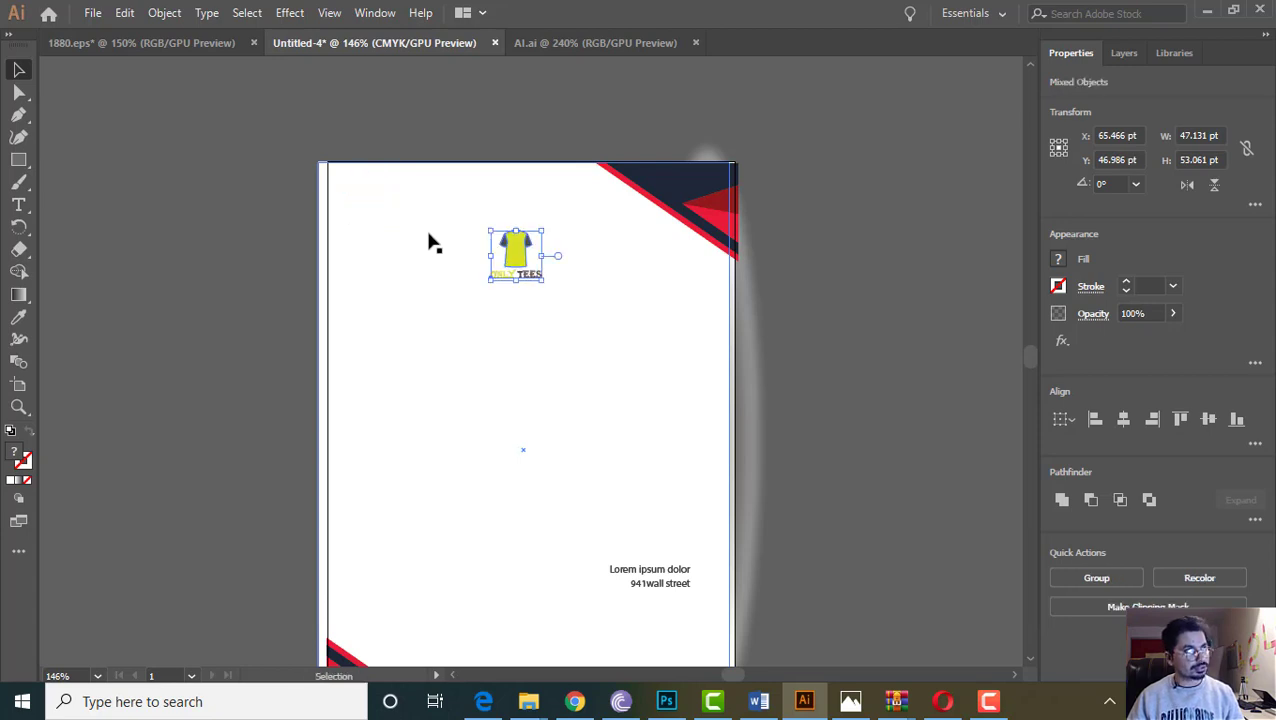
left_click_drag(530, 276, 389, 214)
left_click(279, 215)
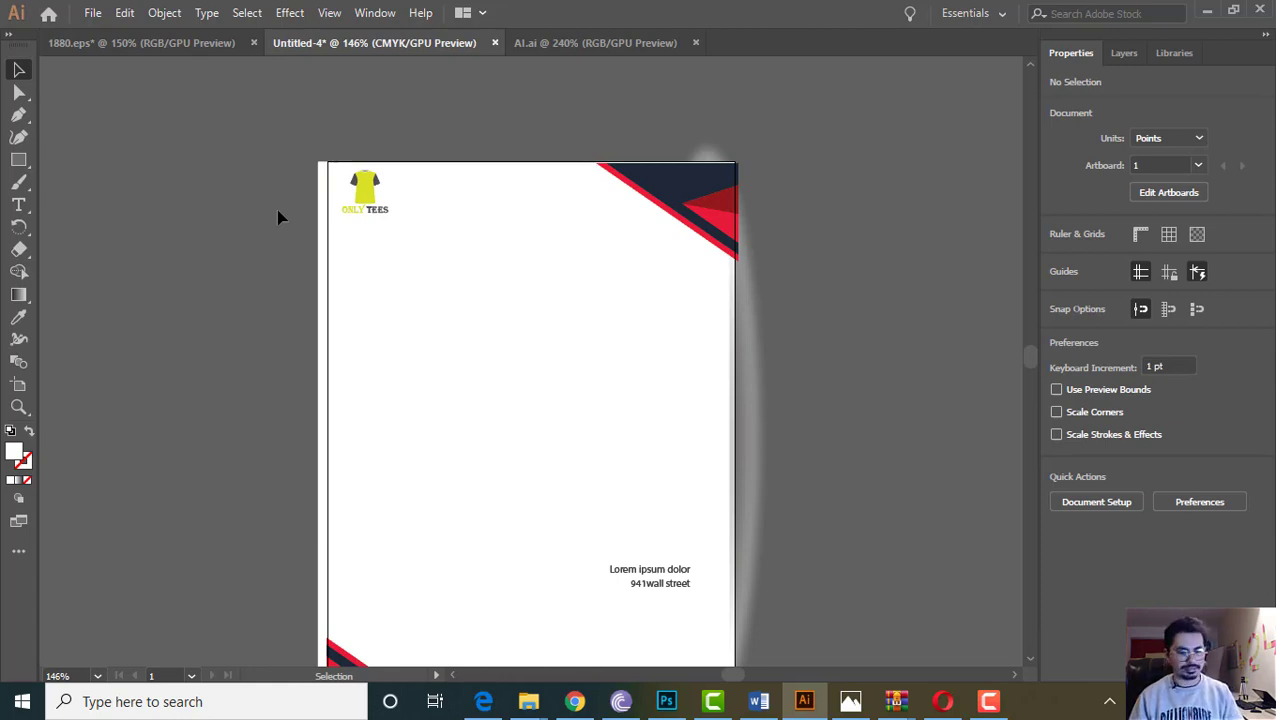
key("ctrl+plus")
key("ctrl+plus")
Scale the shirt and its ONLY TEES wordmark together up to about 40 × 53 pt
scroll(216, 394, "up", 5)
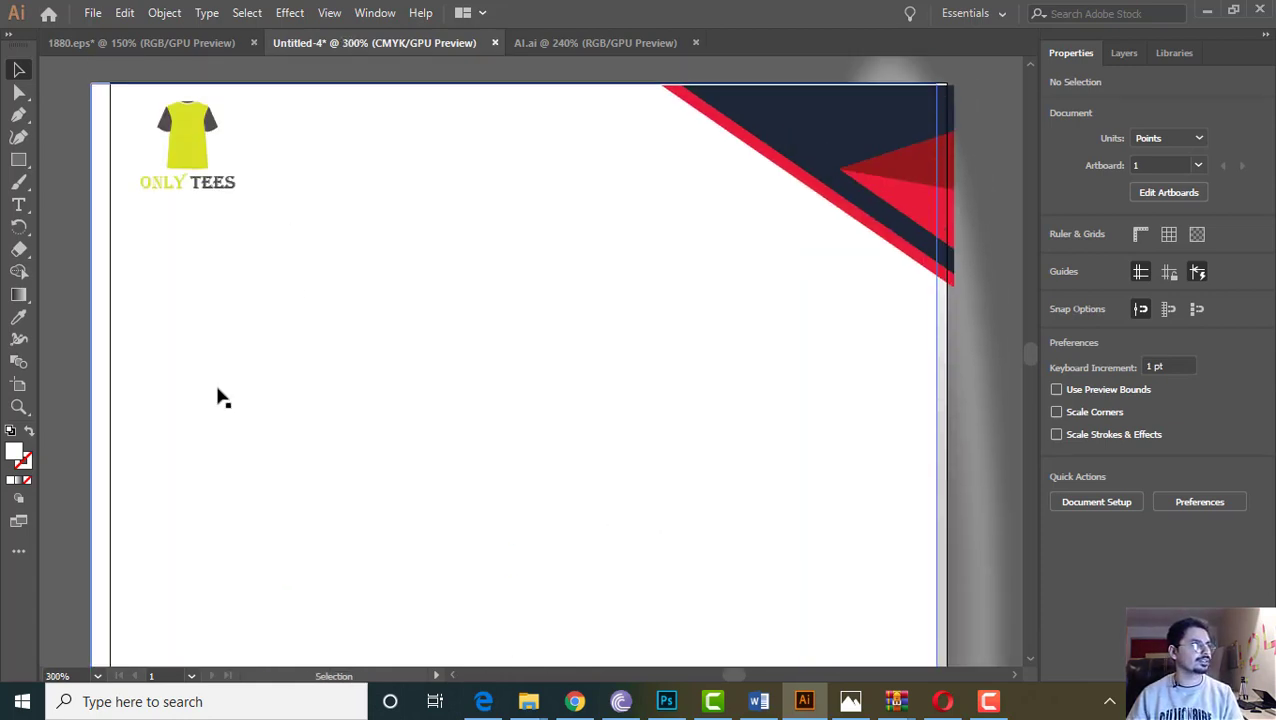
left_click(208, 297, "shift")
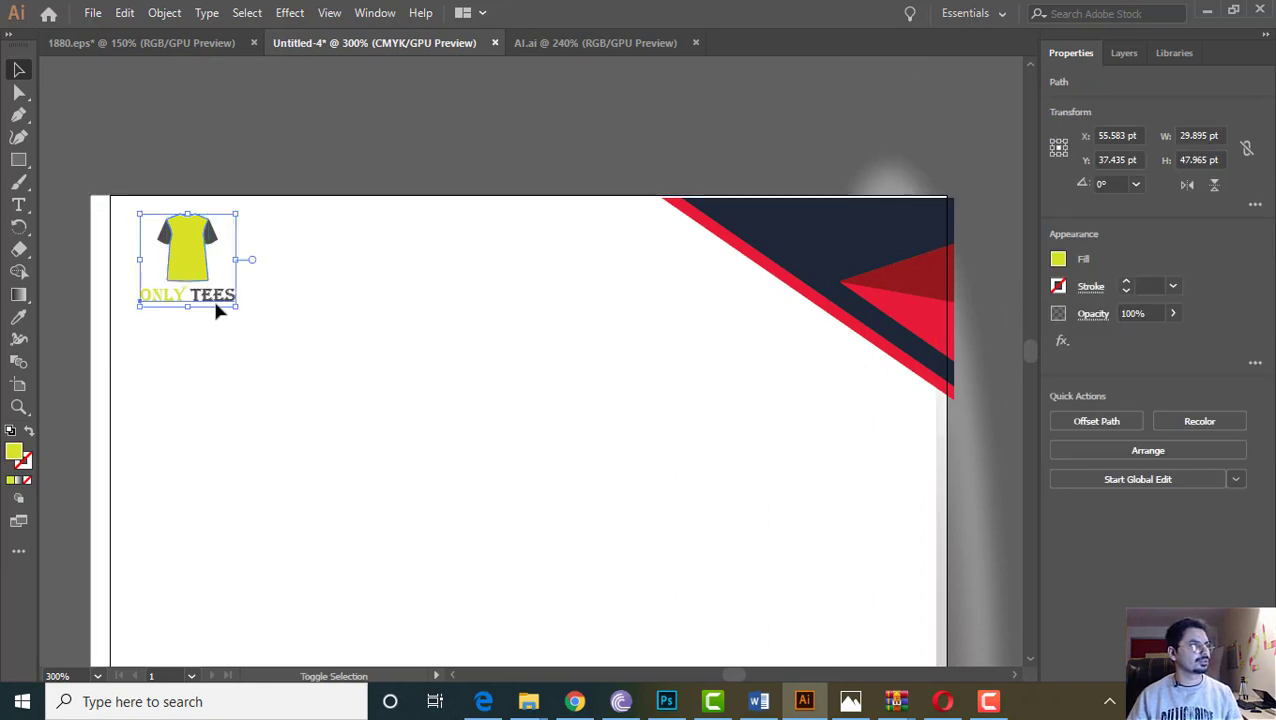
left_click_drag(236, 311, 254, 322)
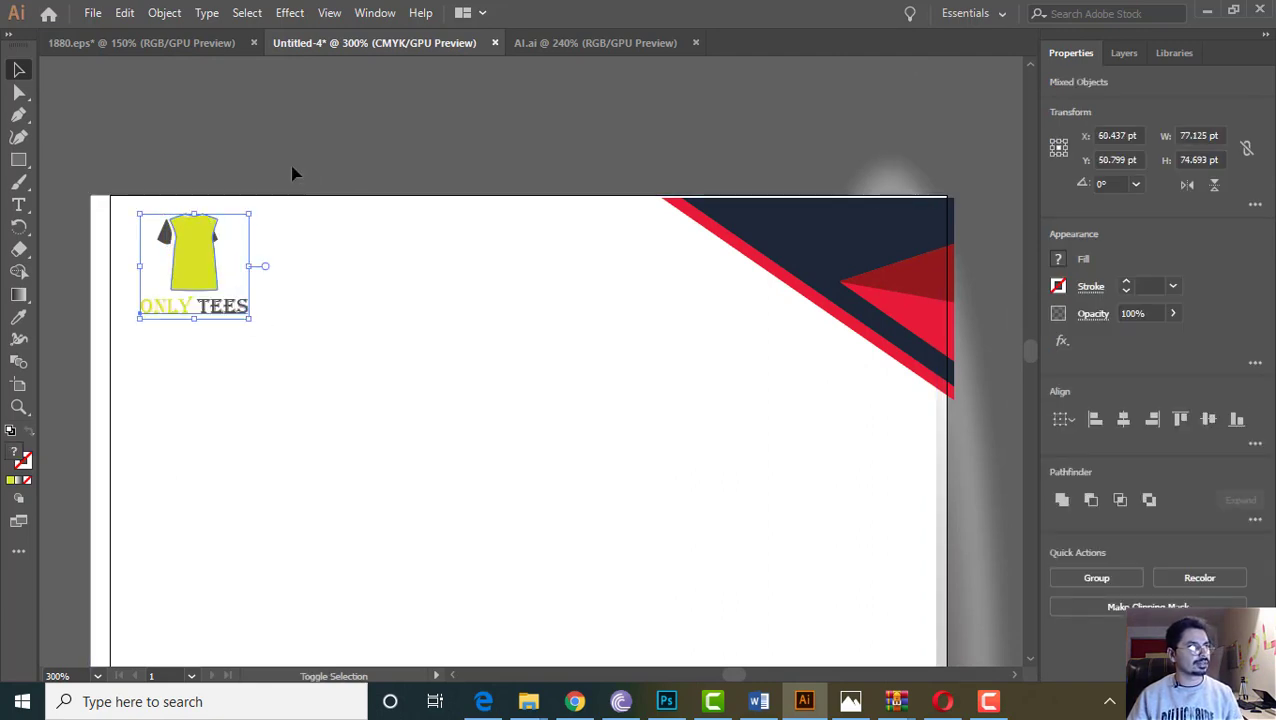
left_click(563, 258)
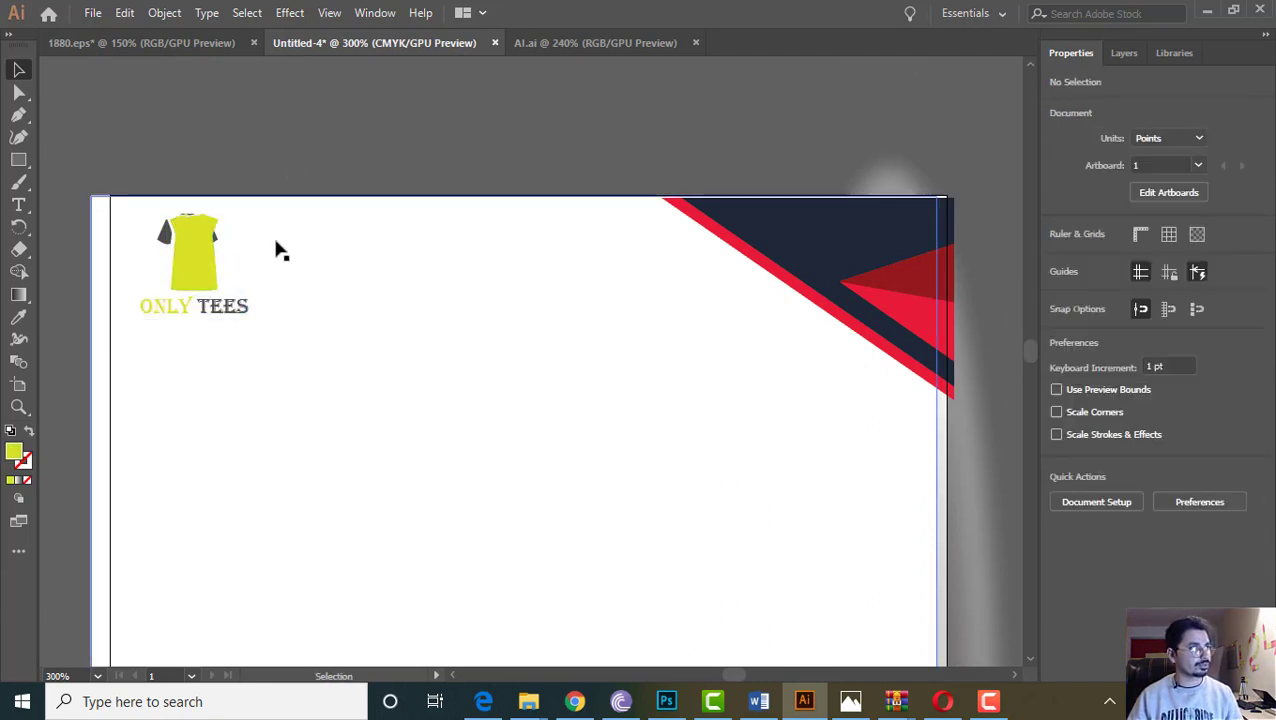
left_click(191, 263)
left_click(281, 182)
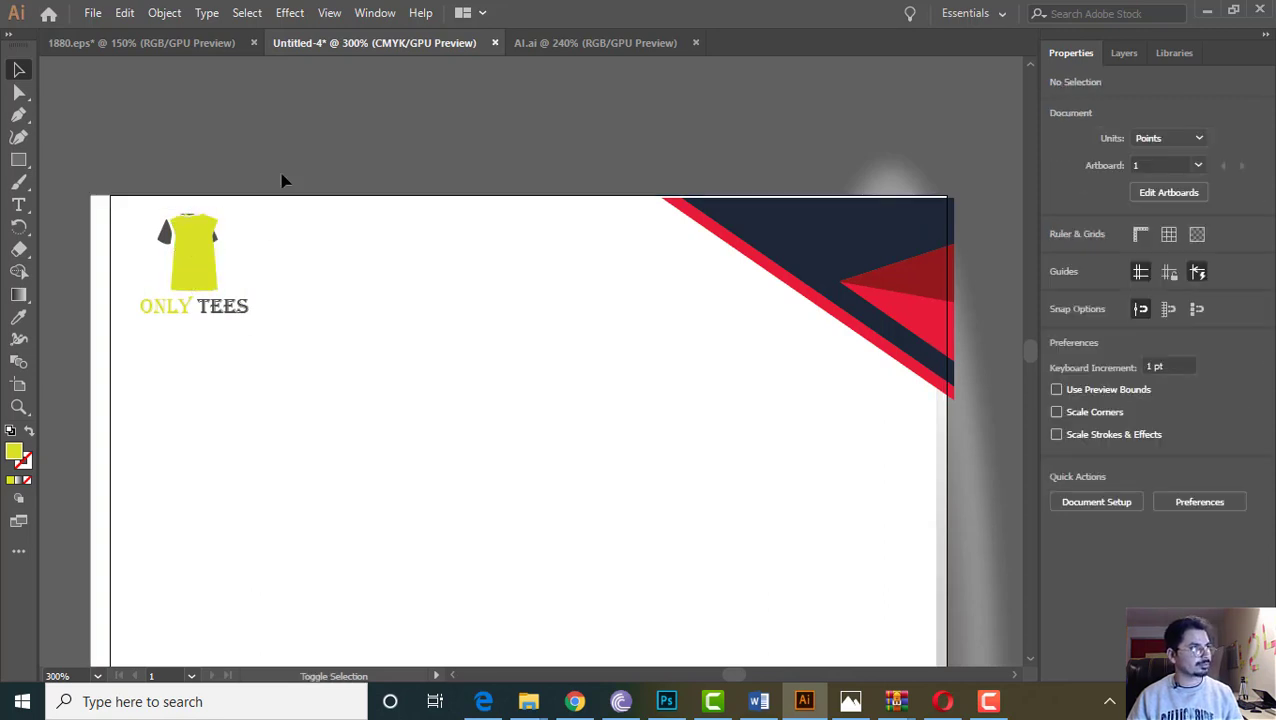
key("ctrl+z")
key("ctrl+z")
left_click(122, 187)
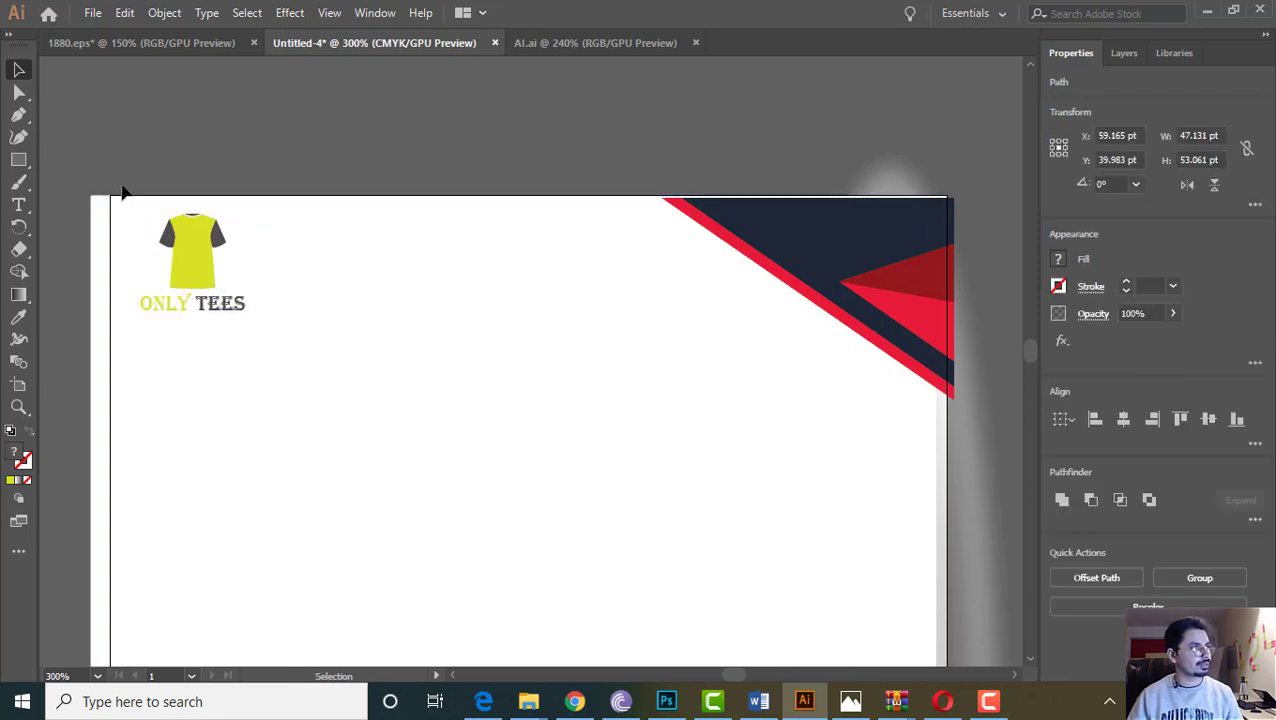
left_click(200, 262)
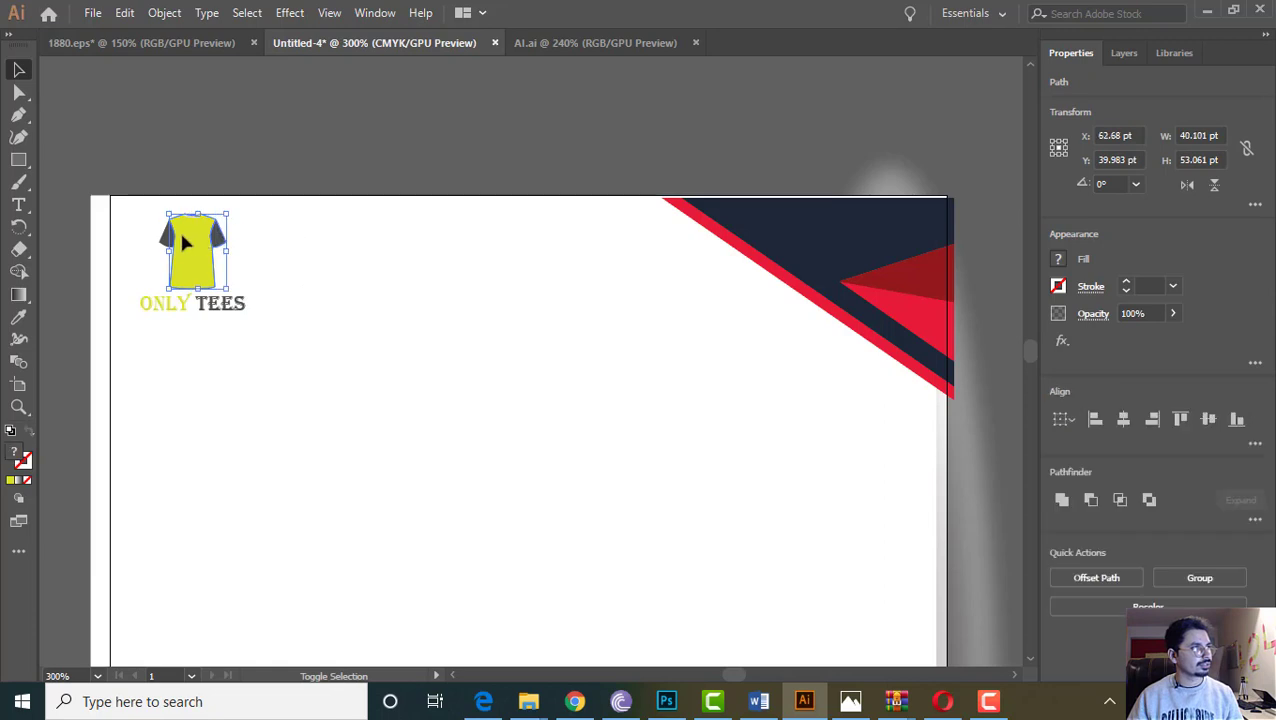
left_click(165, 305, "shift")
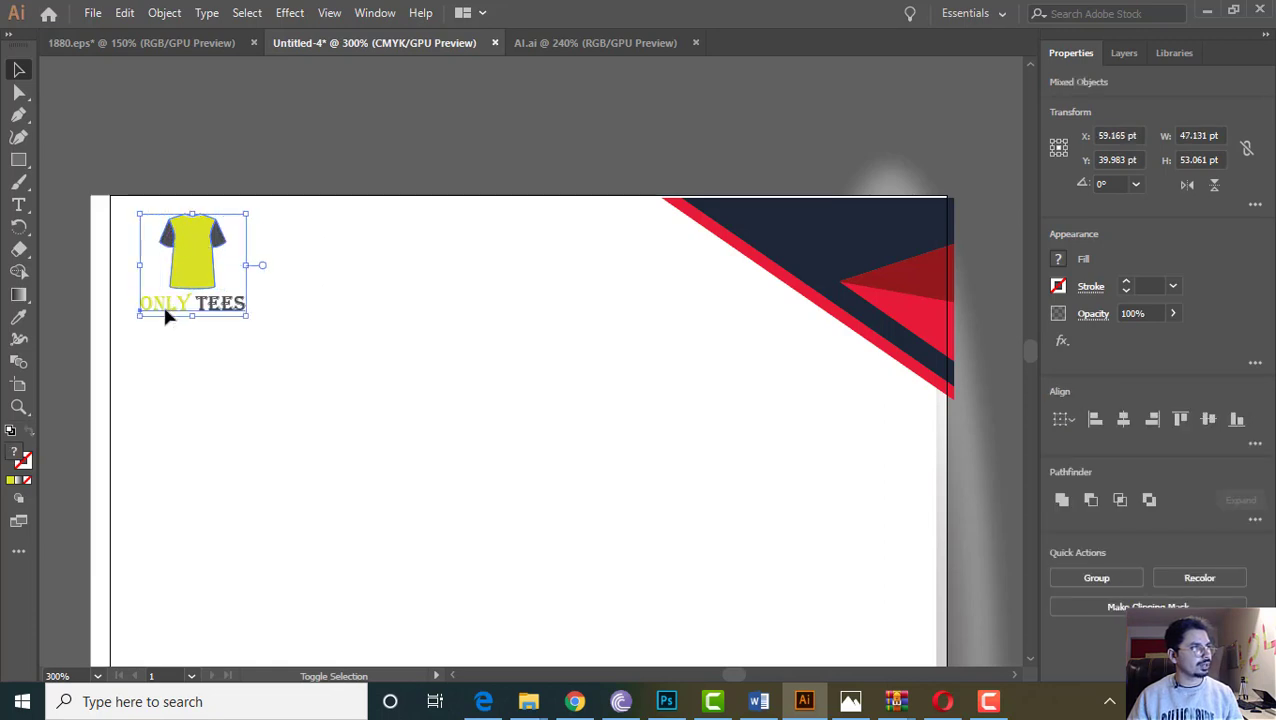
mouse_move(243, 316)
left_mouse_down()
mouse_move(265, 336)
mouse_move(251, 322)
left_mouse_up()
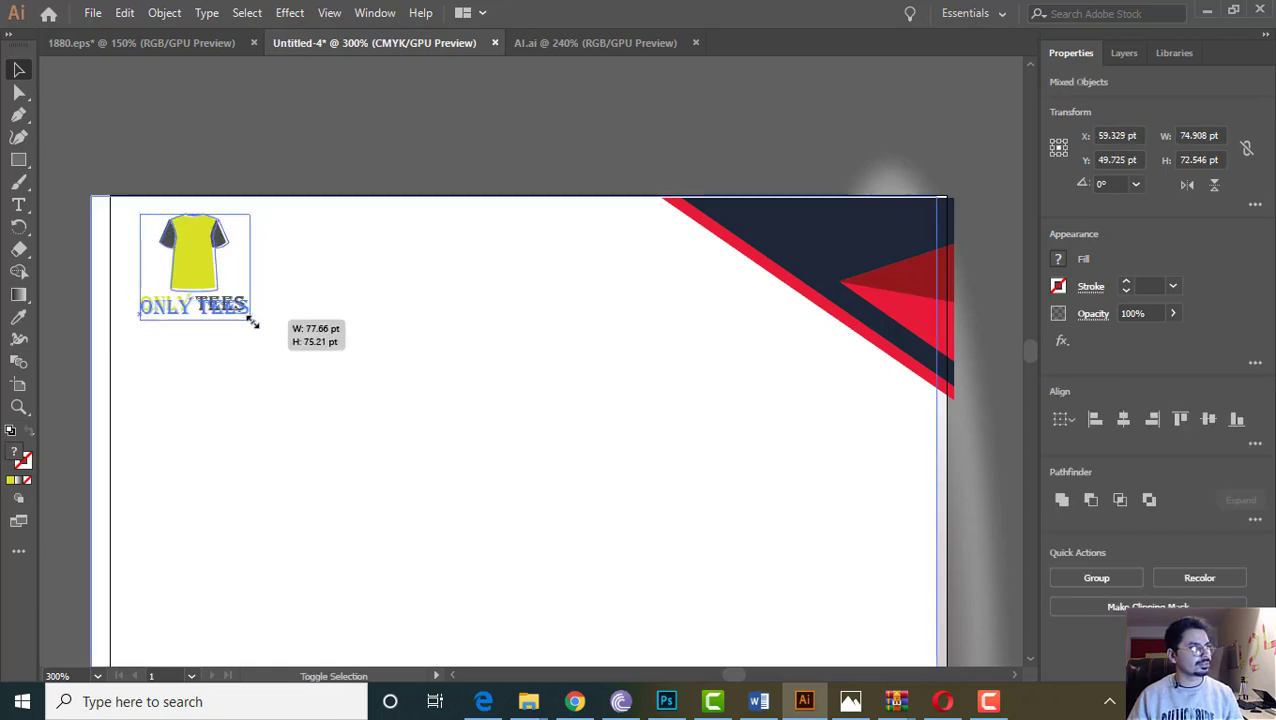
left_click(322, 194)
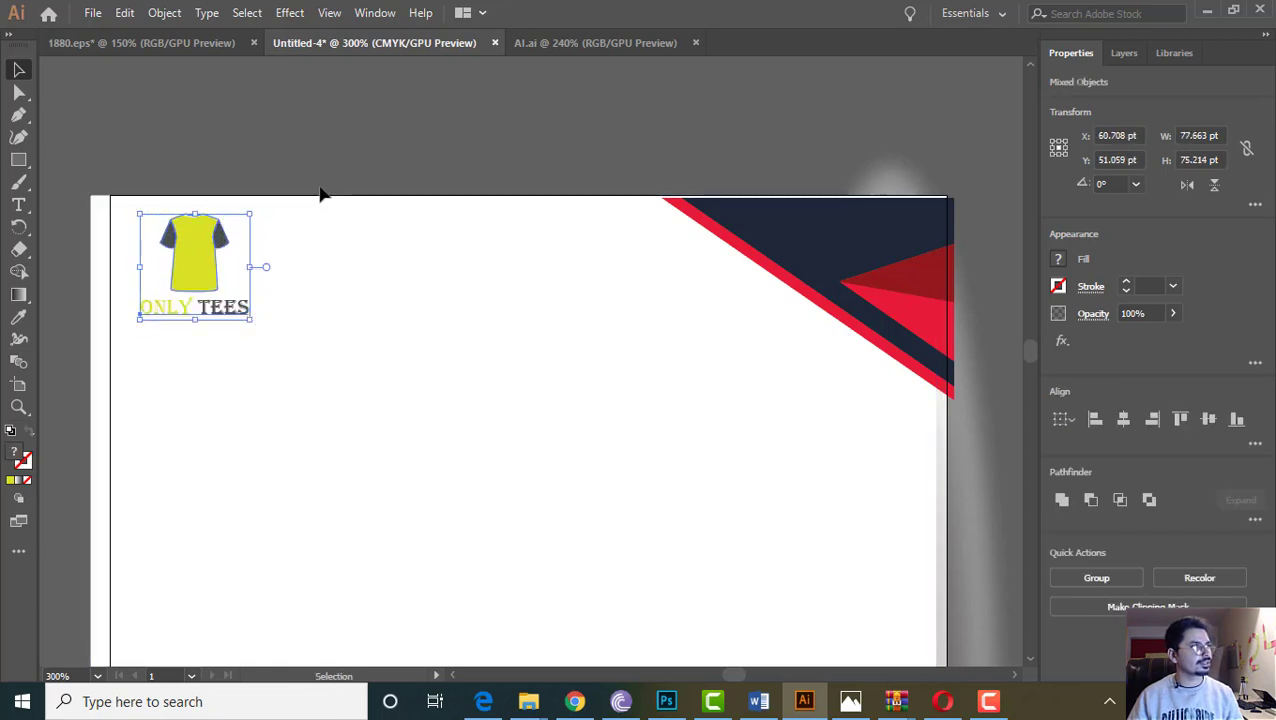
Enter and exit isolation mode on the top-right corner graphic's clipping group
right_click(786, 227)
left_click(607, 111)
double_click(793, 260)
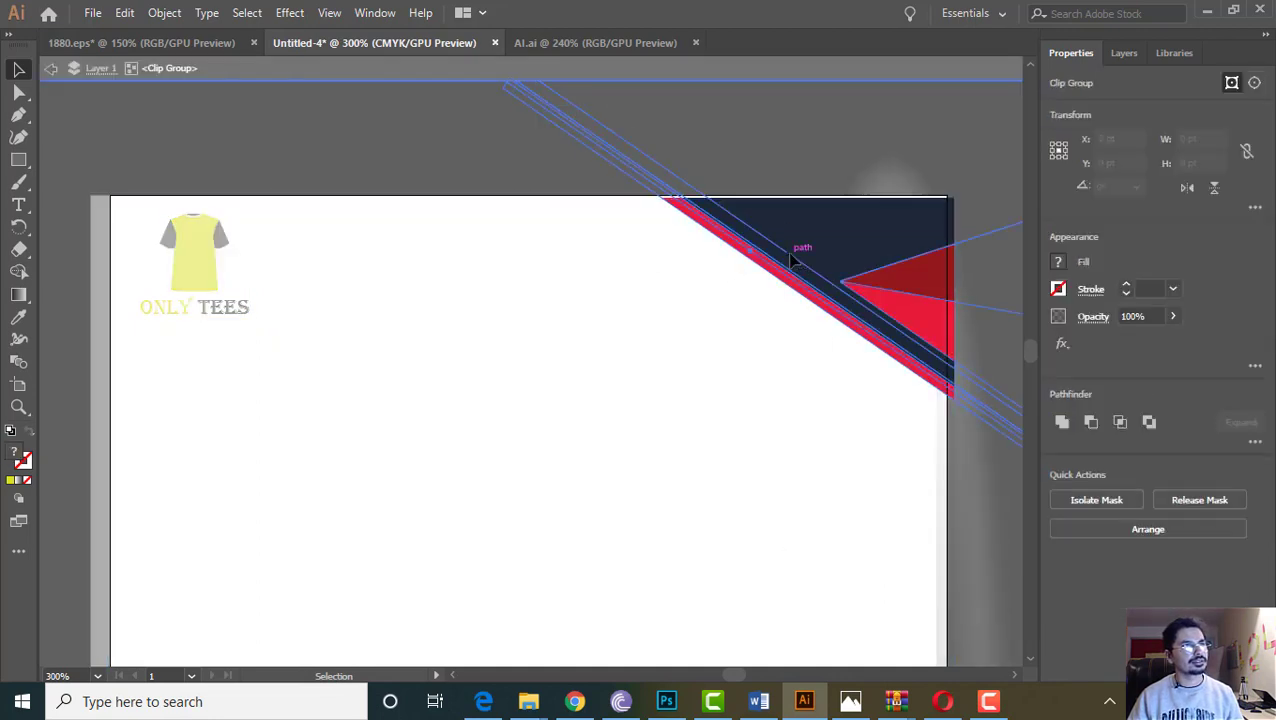
double_click(823, 232)
left_click(823, 237)
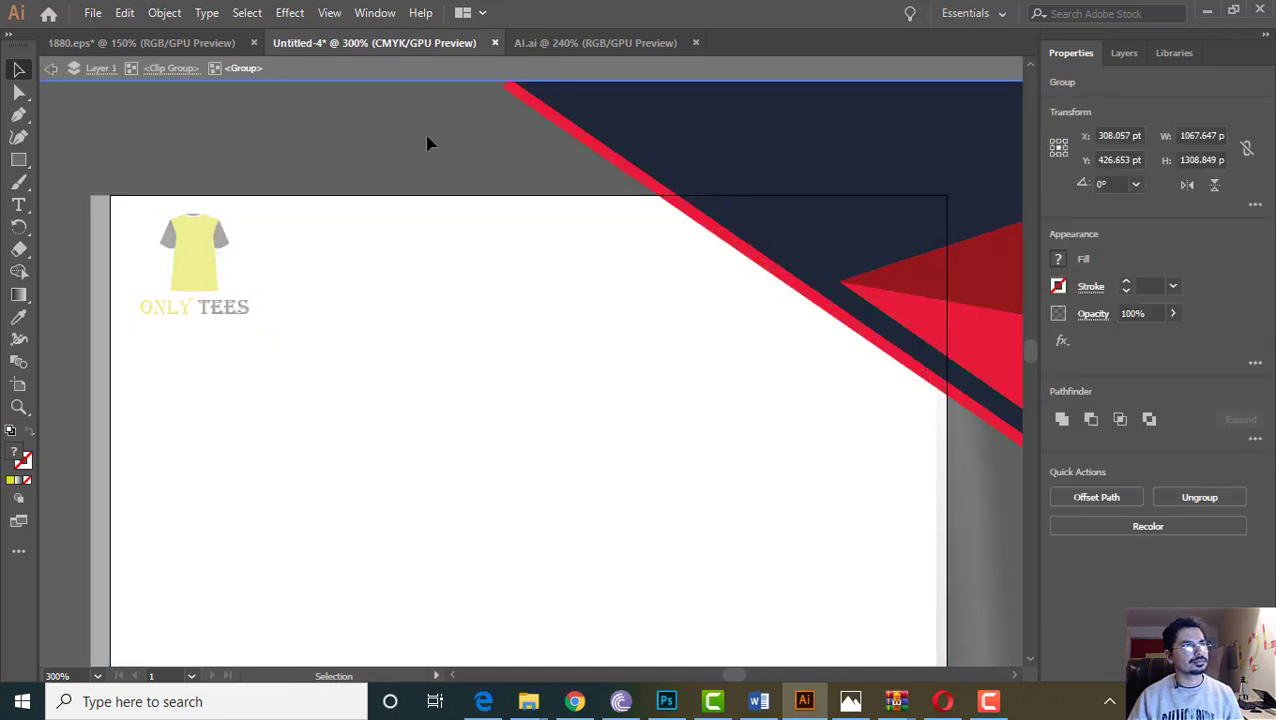
double_click(428, 142)
Drill into the corner graphic's nested groups again, then return to the full artwork
right_click(772, 238)
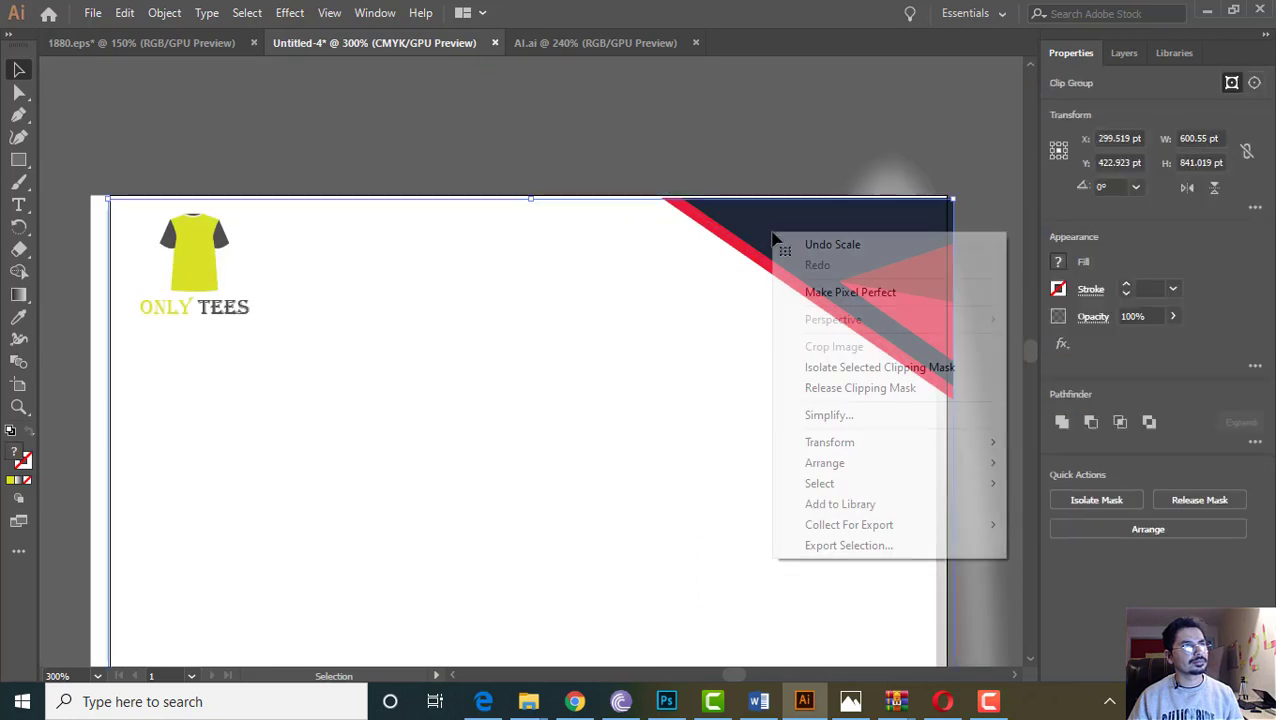
left_click(554, 150)
left_click(806, 254)
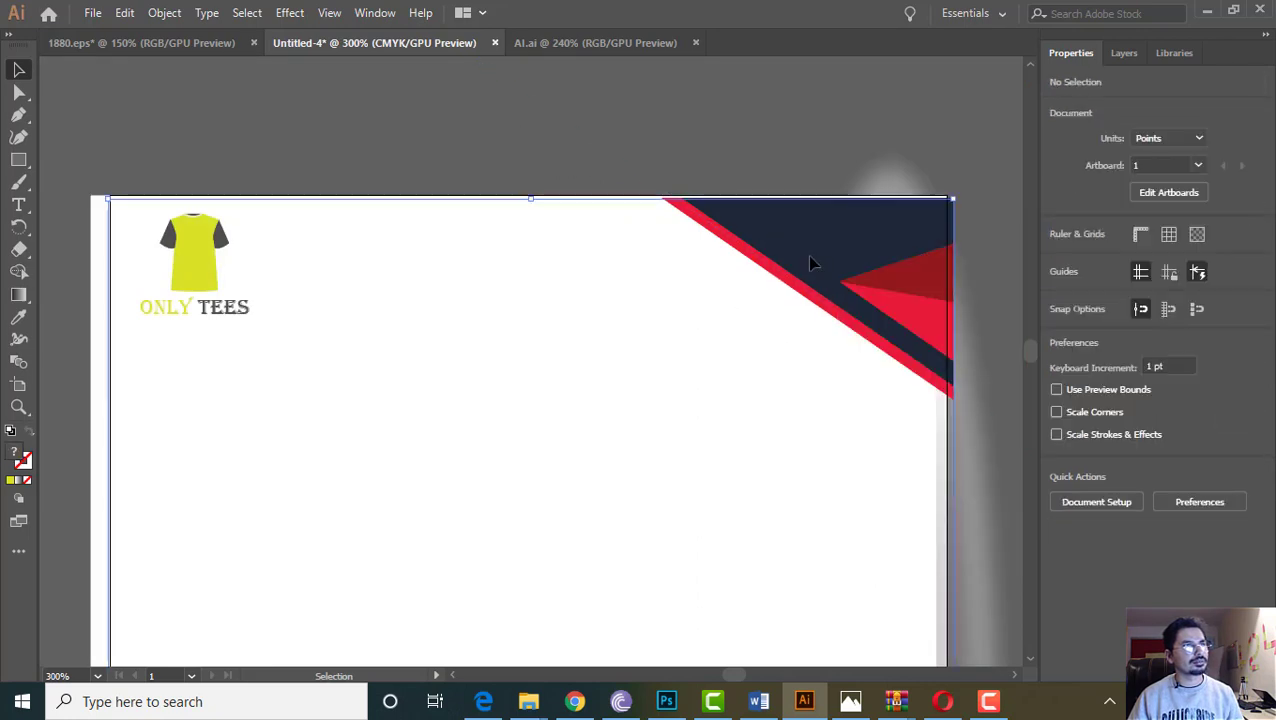
double_click(800, 245)
left_click(798, 243)
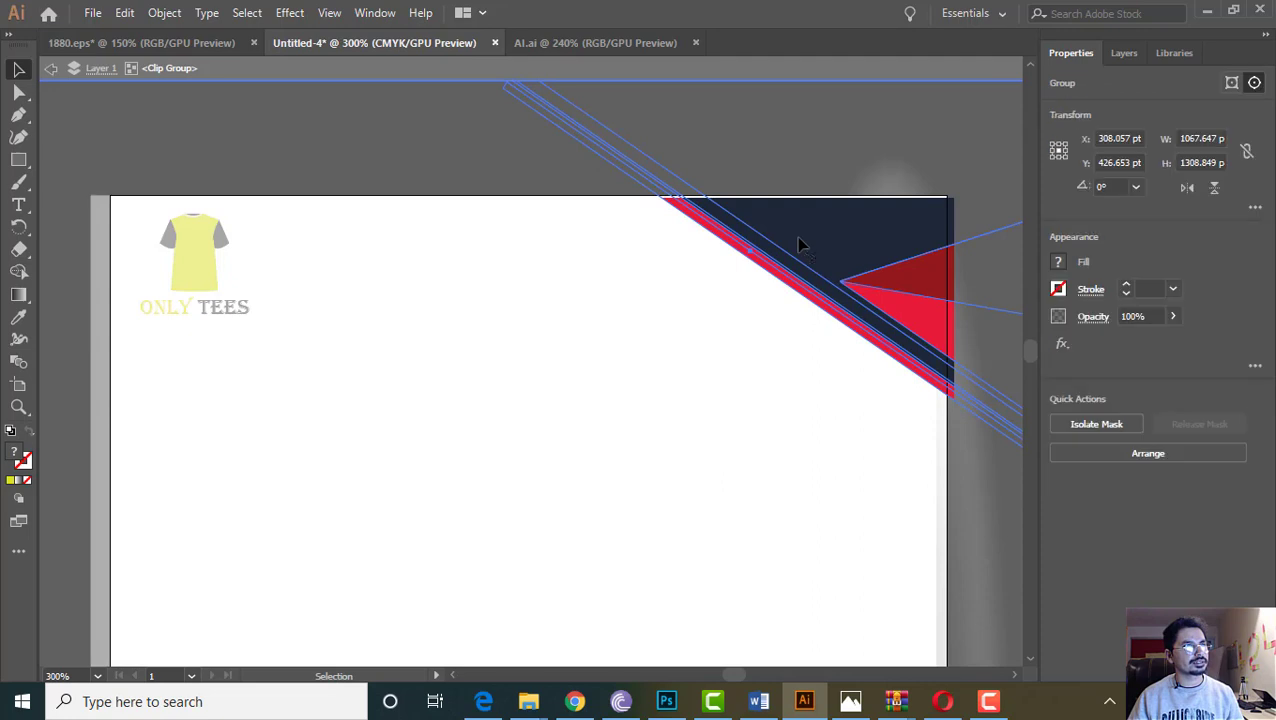
double_click(843, 242)
left_click(843, 242)
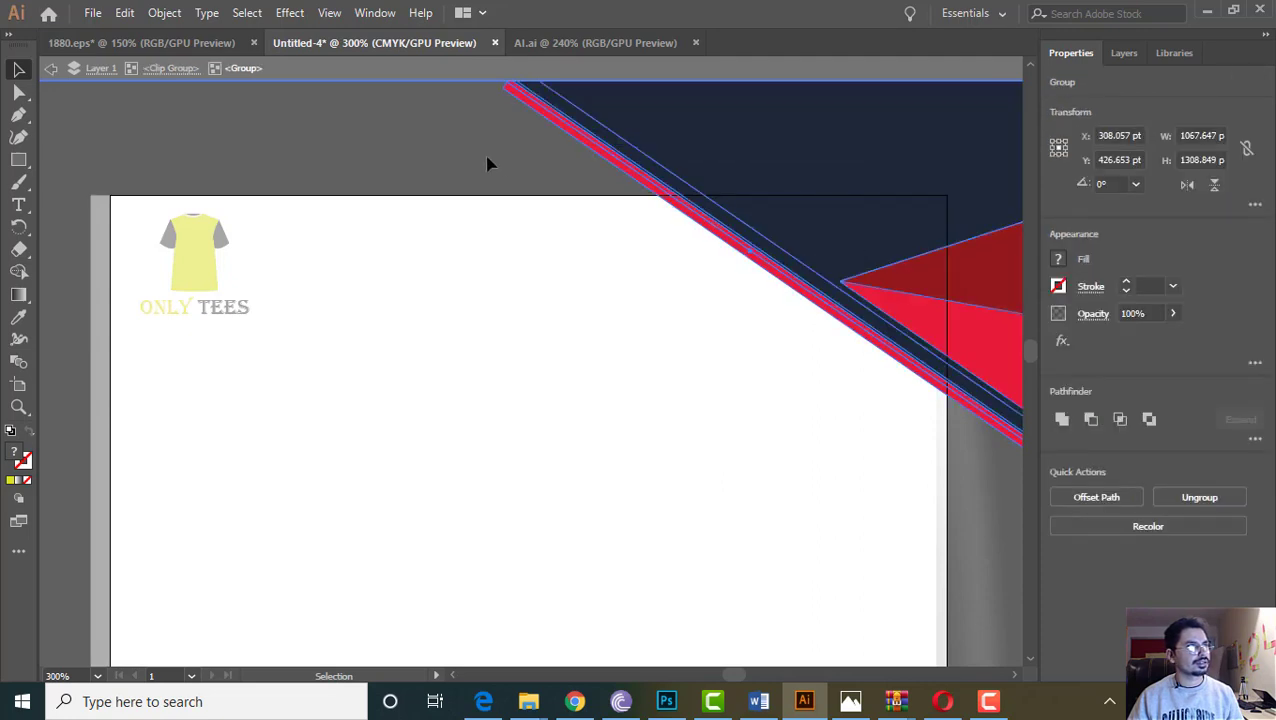
double_click(450, 157)
left_click(450, 157)
left_click(418, 118)
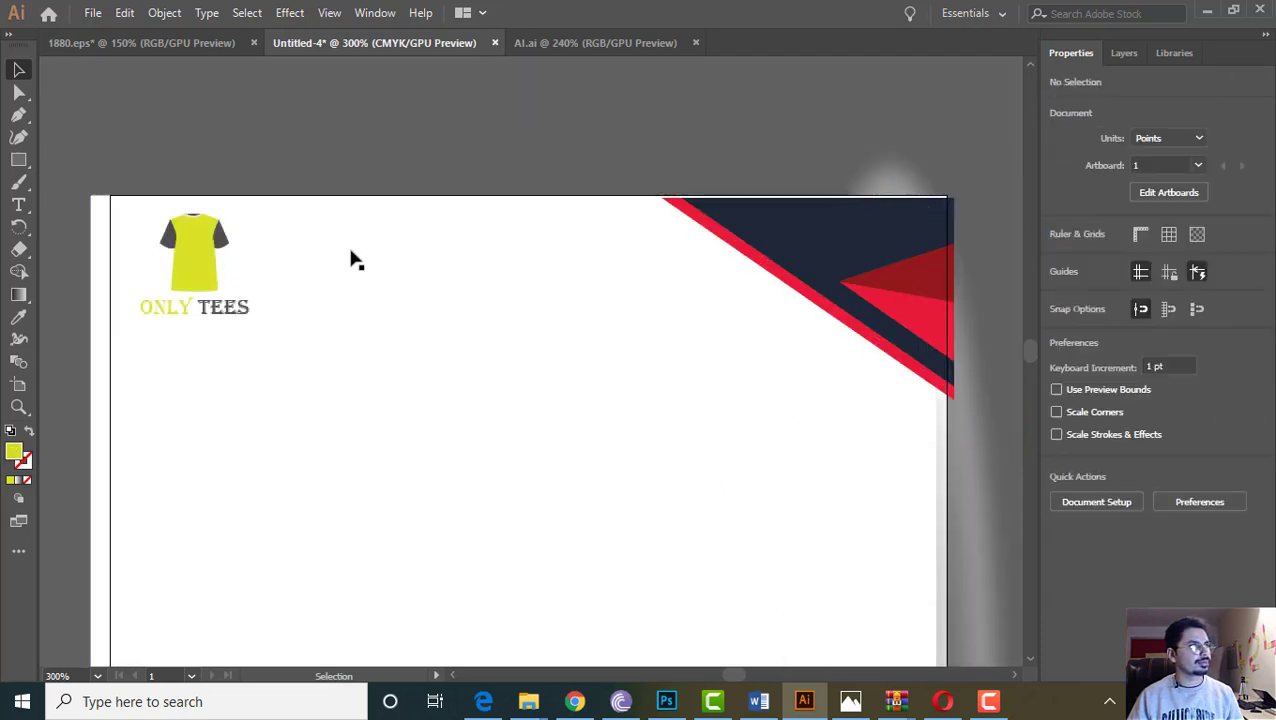
Check the footer, then isolate the yellow shirt body for editing
scroll(812, 288, "down", 5)
scroll(757, 452, "down", 12)
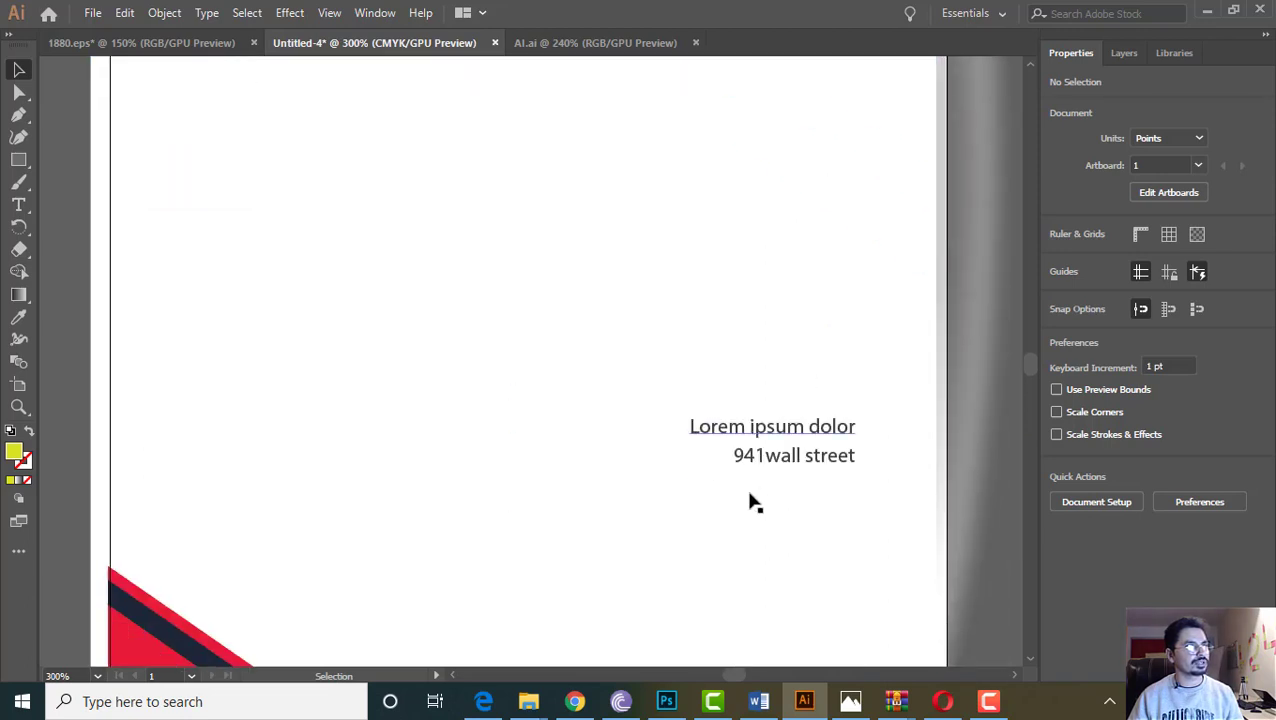
scroll(746, 513, "up", 5)
scroll(527, 347, "up", 12)
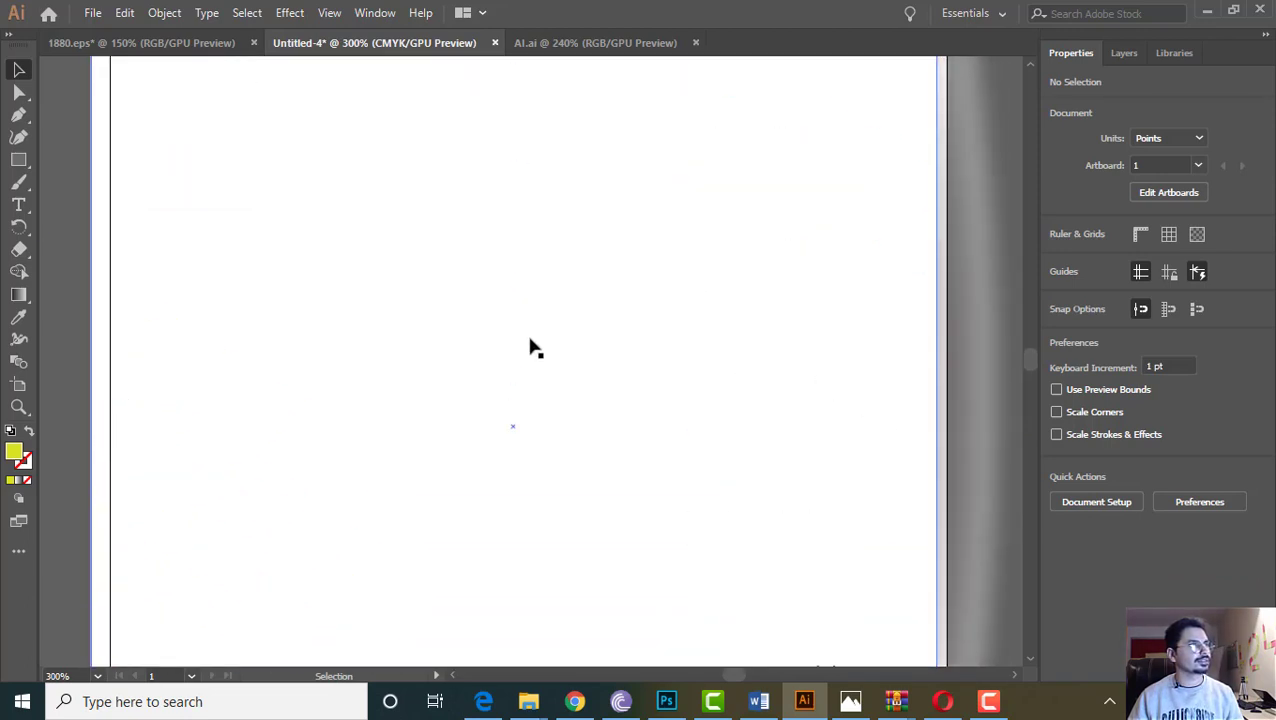
double_click(203, 275)
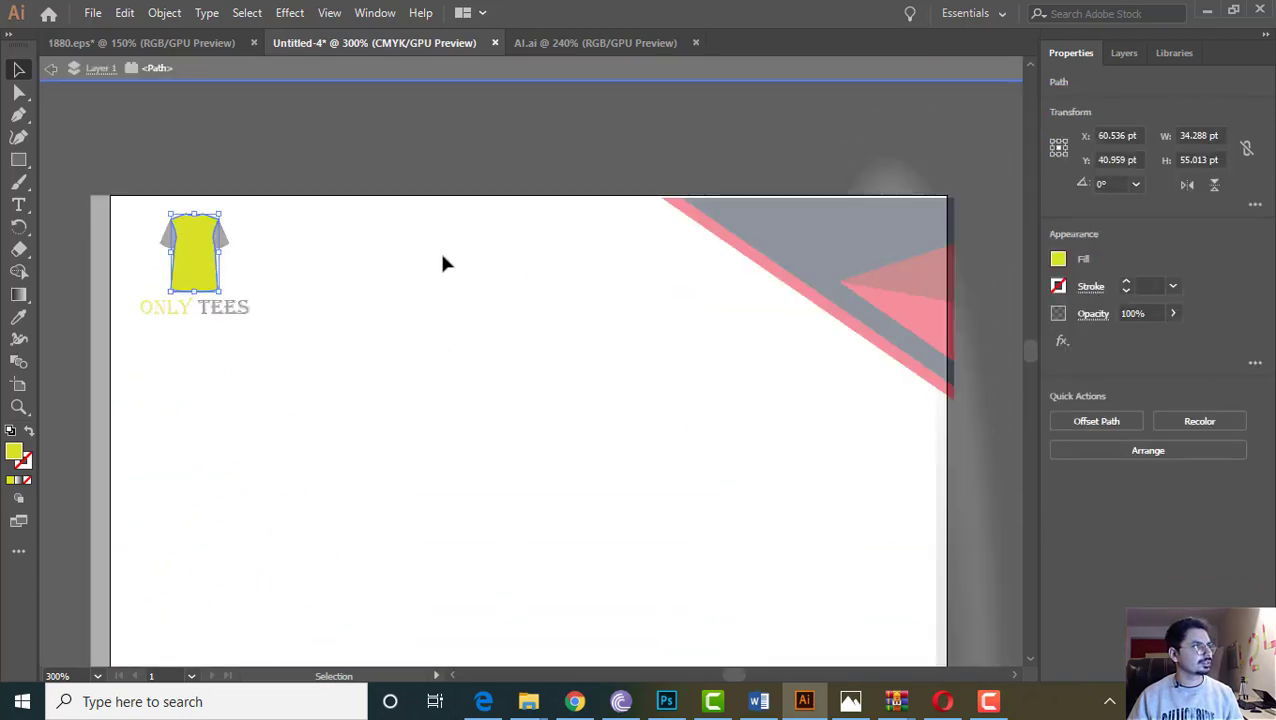
Check that the logo shirt's yellow fill is D9E026, then leave the shirt isolation
double_click(14, 454)
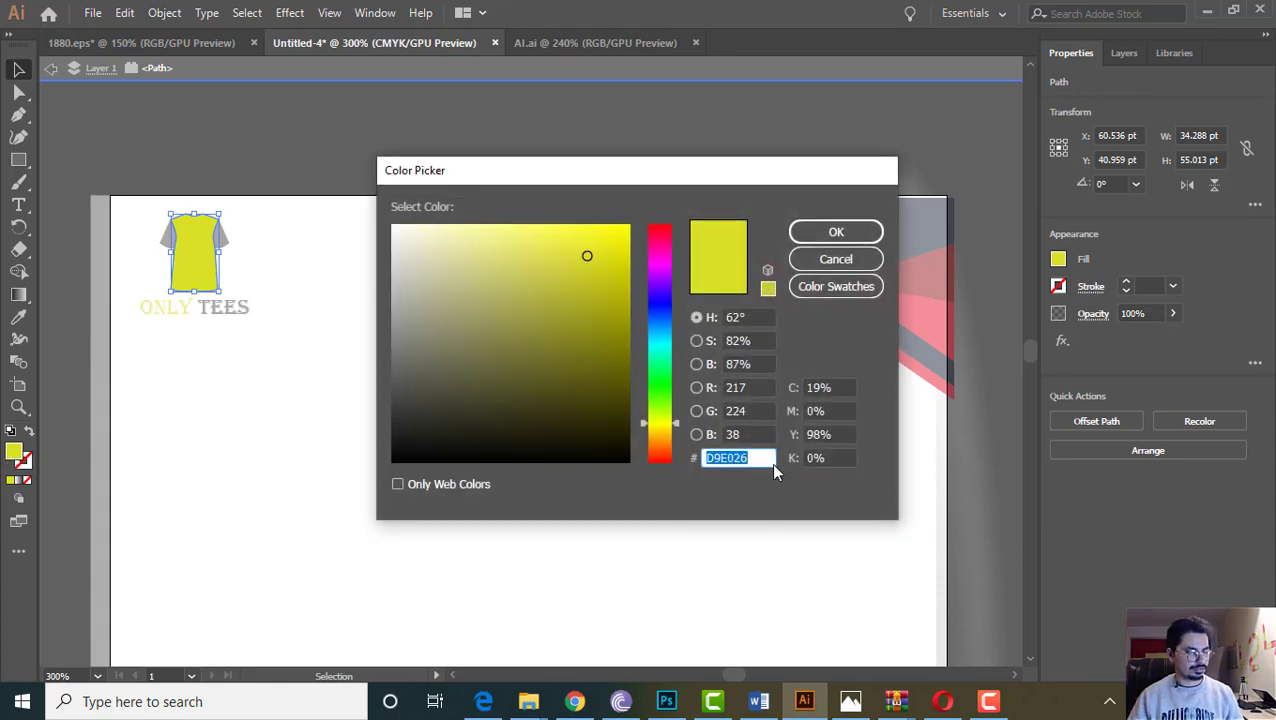
left_click(833, 232)
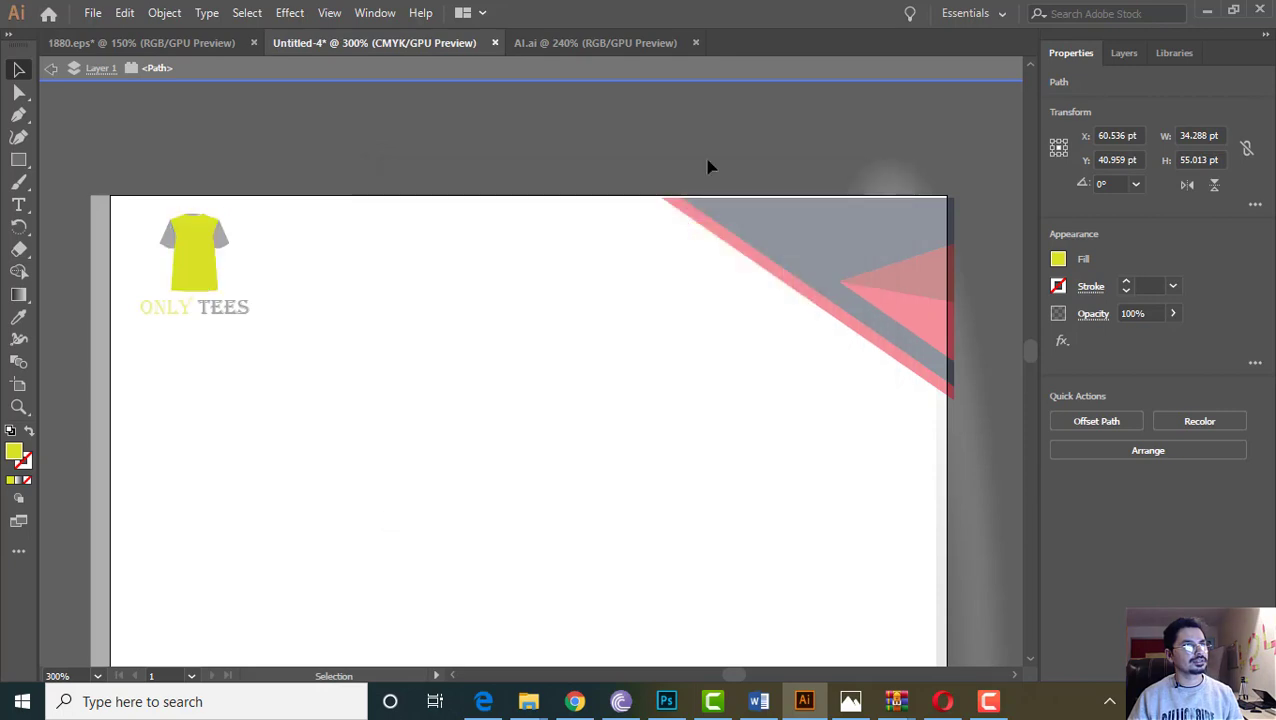
double_click(686, 152)
Isolate the top-right corner group, try a brown fill on it, then undo it
left_click(906, 293)
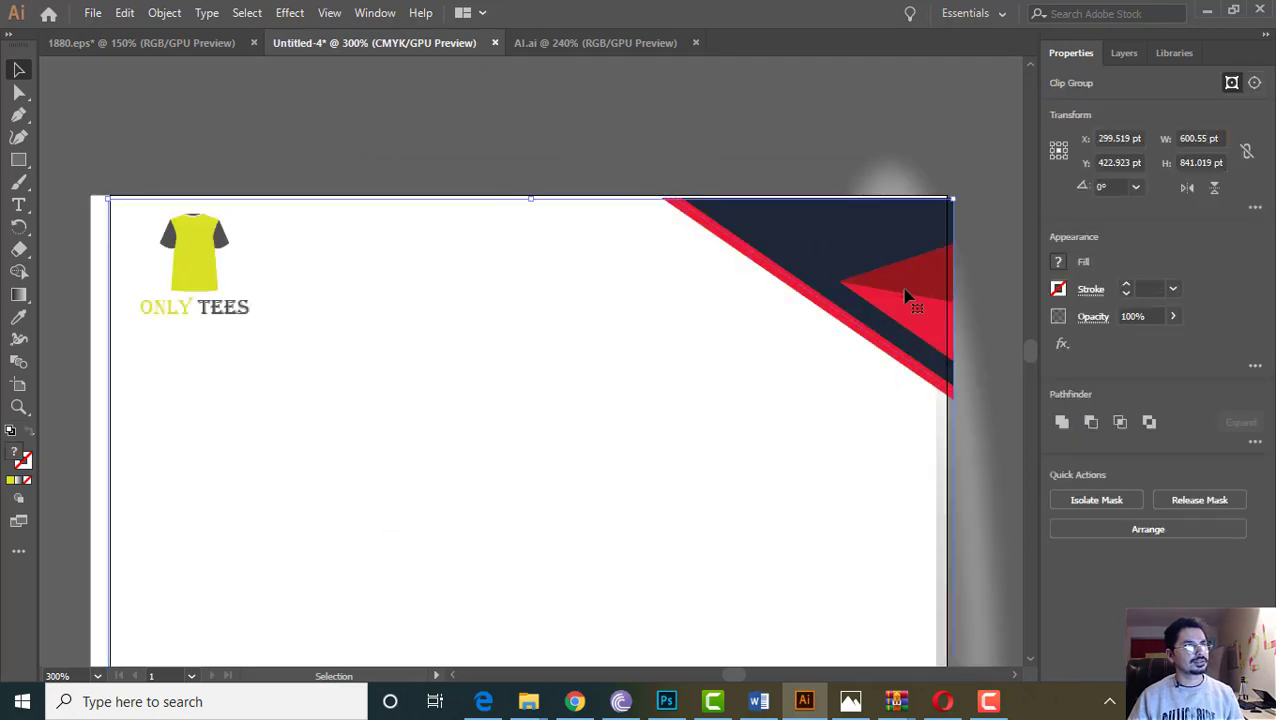
double_click(914, 322)
left_click(914, 322)
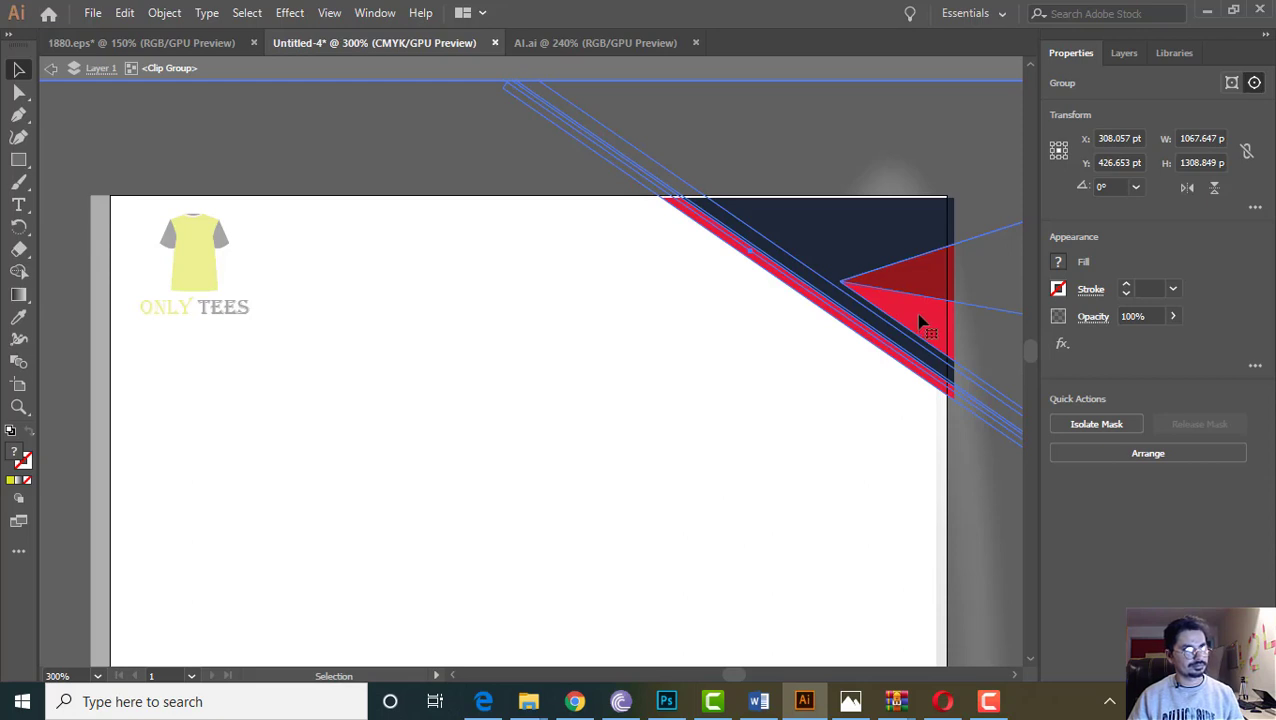
left_click(1058, 265)
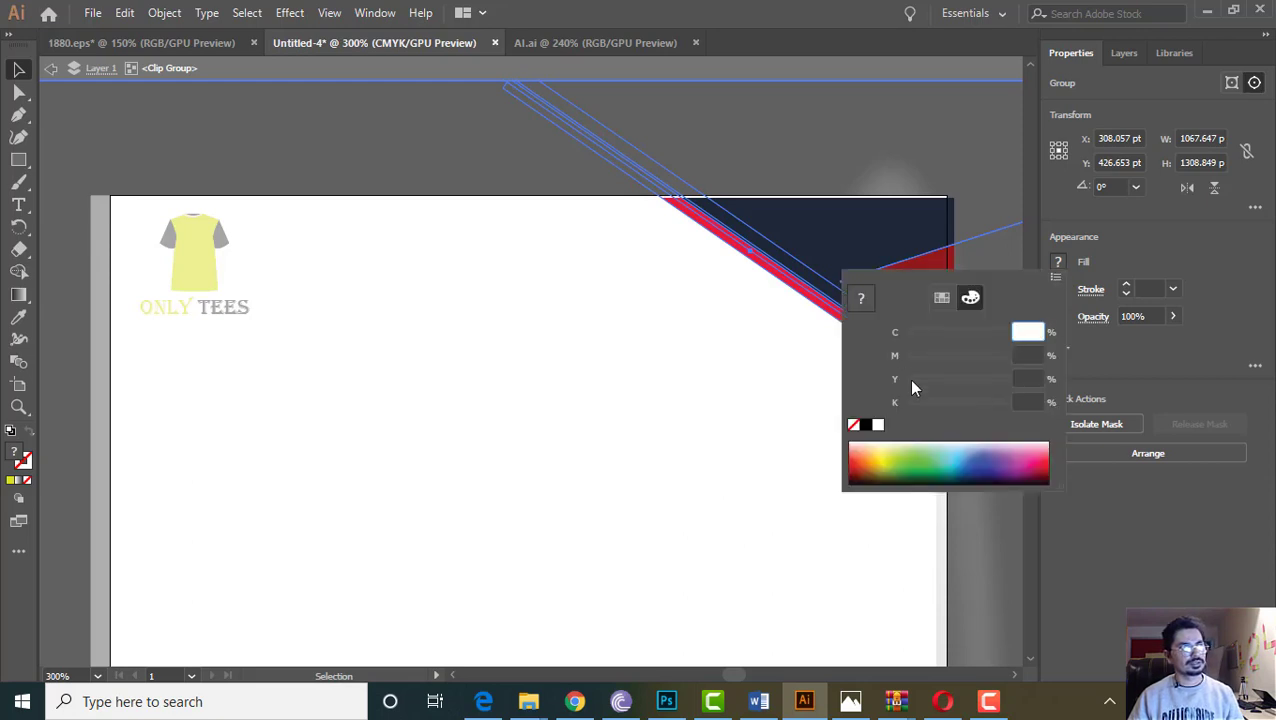
left_click(858, 474)
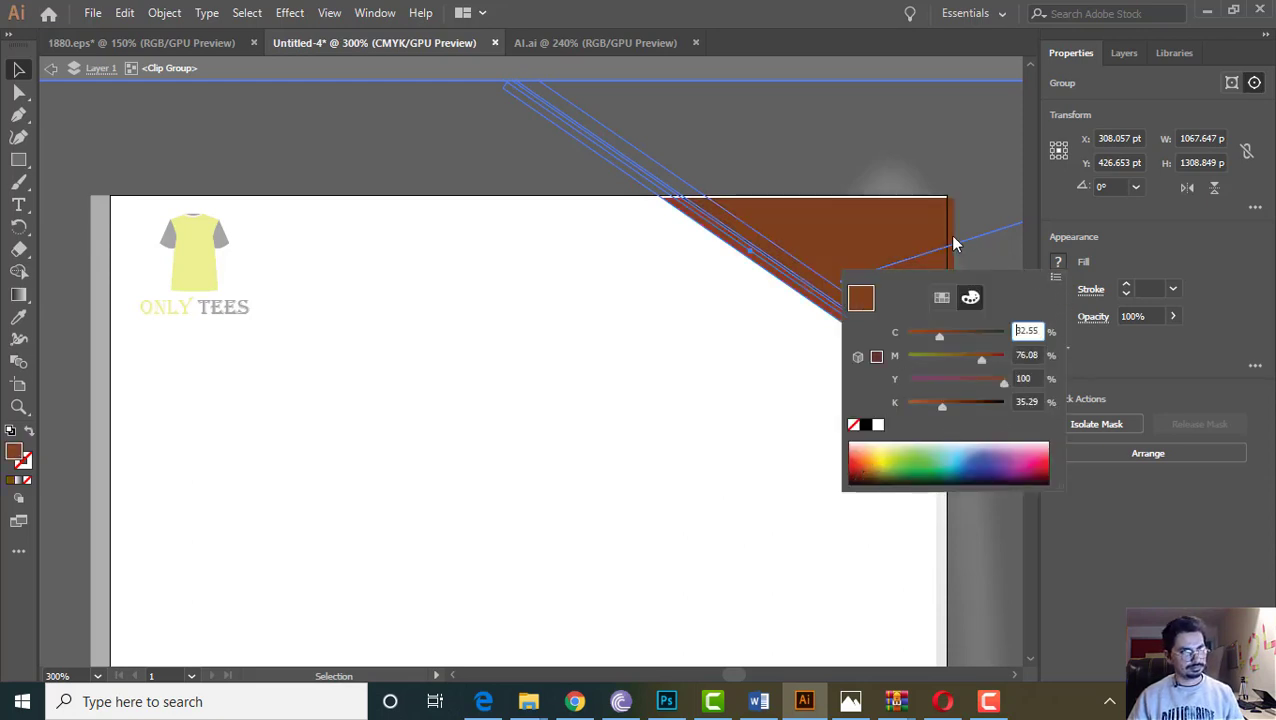
key("Escape")
key("a")
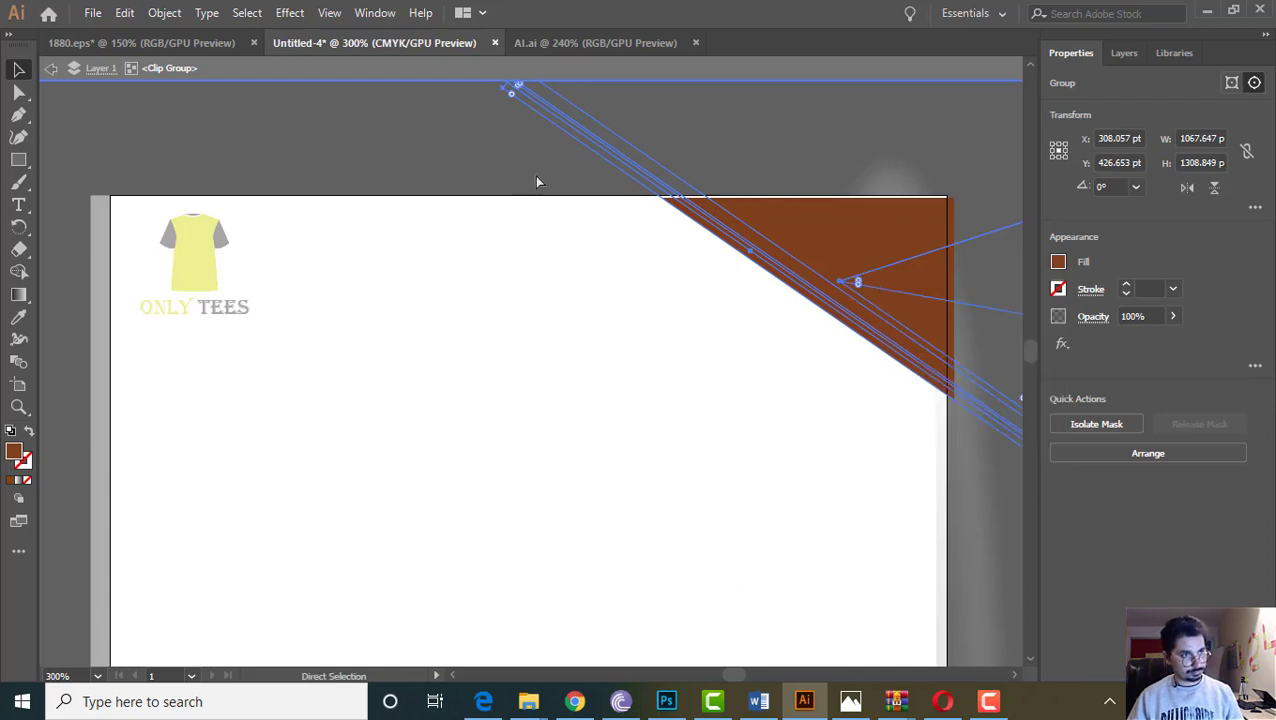
key("ctrl+z")
Ungroup the top-right corner graphic's shapes
left_click(498, 179)
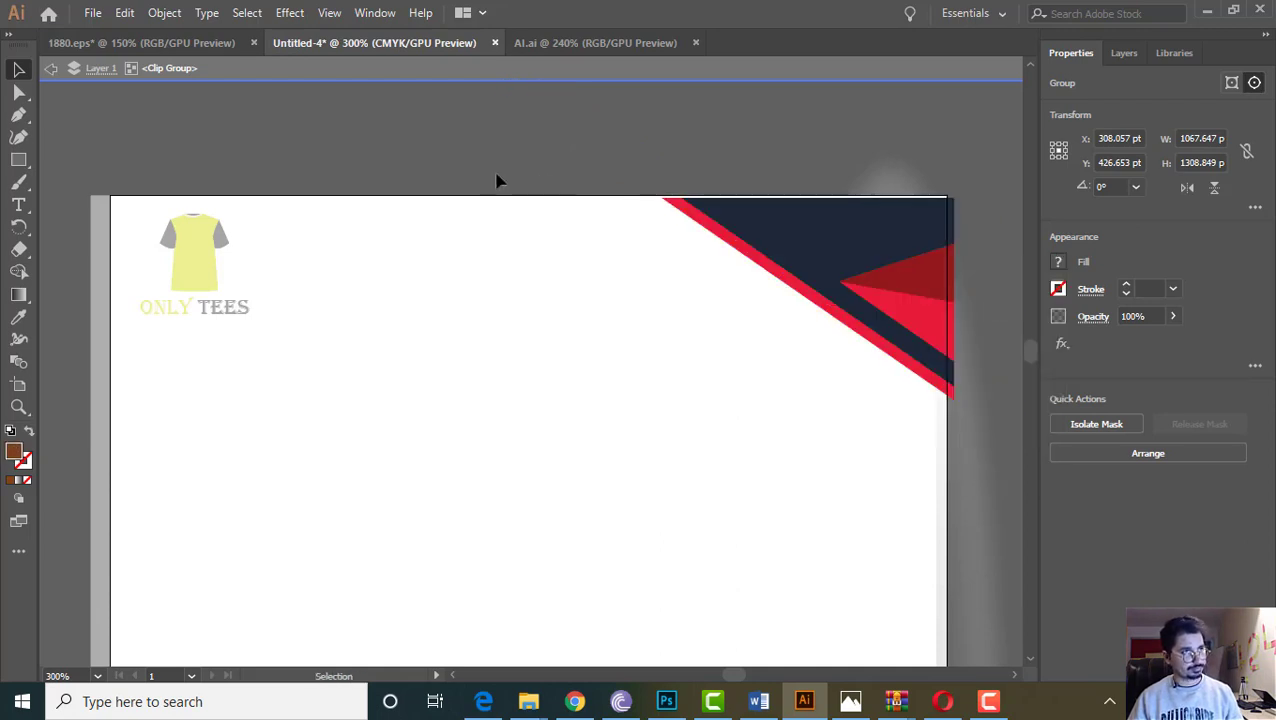
left_click(887, 239)
right_click(886, 238)
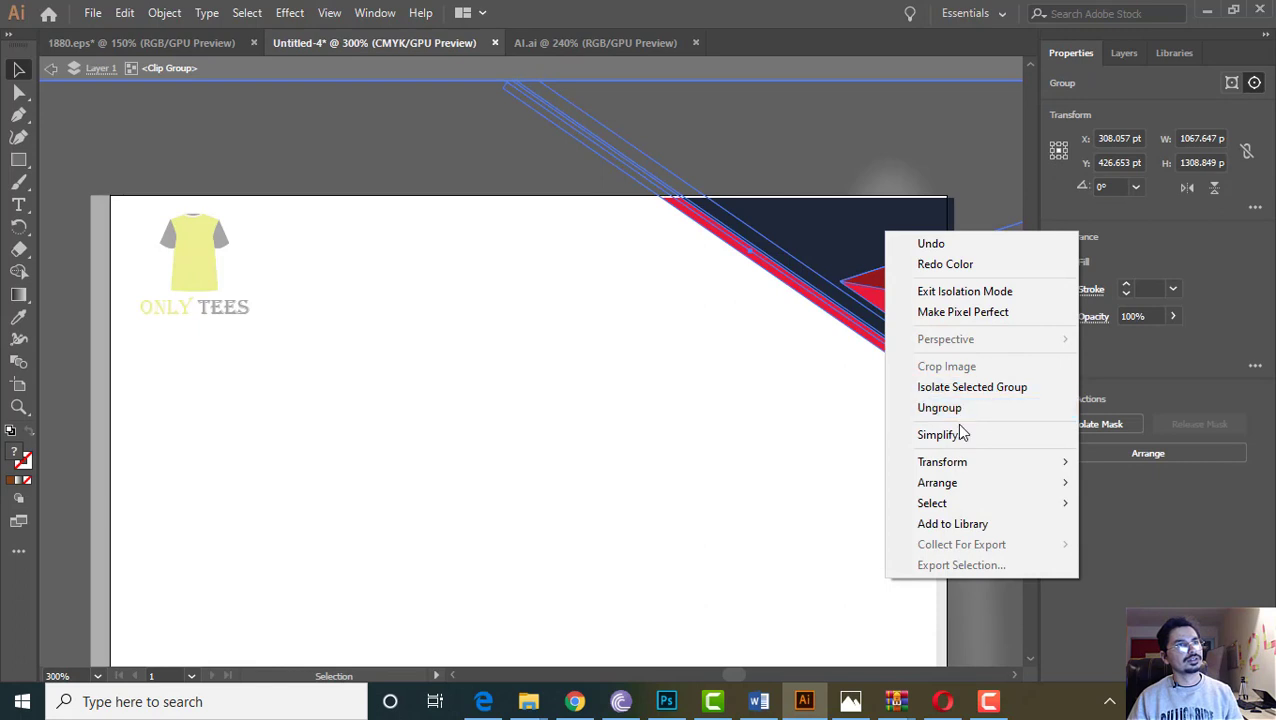
left_click(950, 414)
Ungroup the top-right corner artwork through its nested group levels
left_click(598, 202)
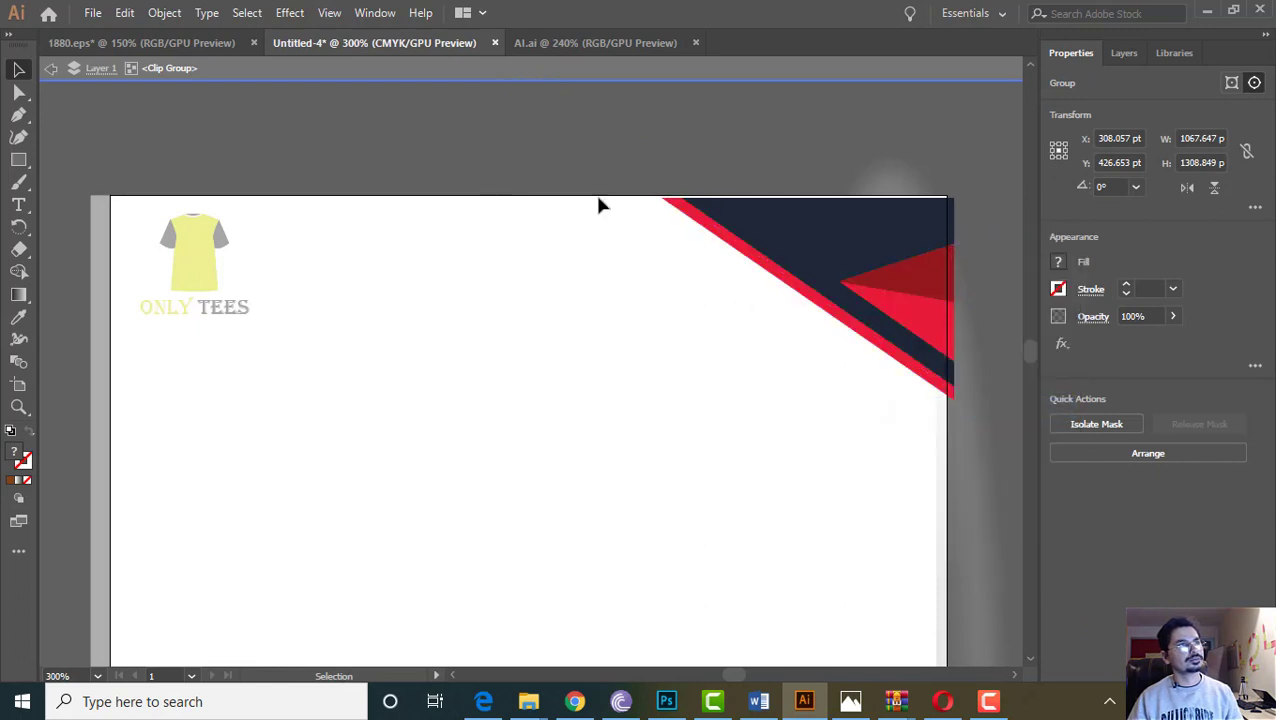
right_click(866, 262)
left_click(925, 436)
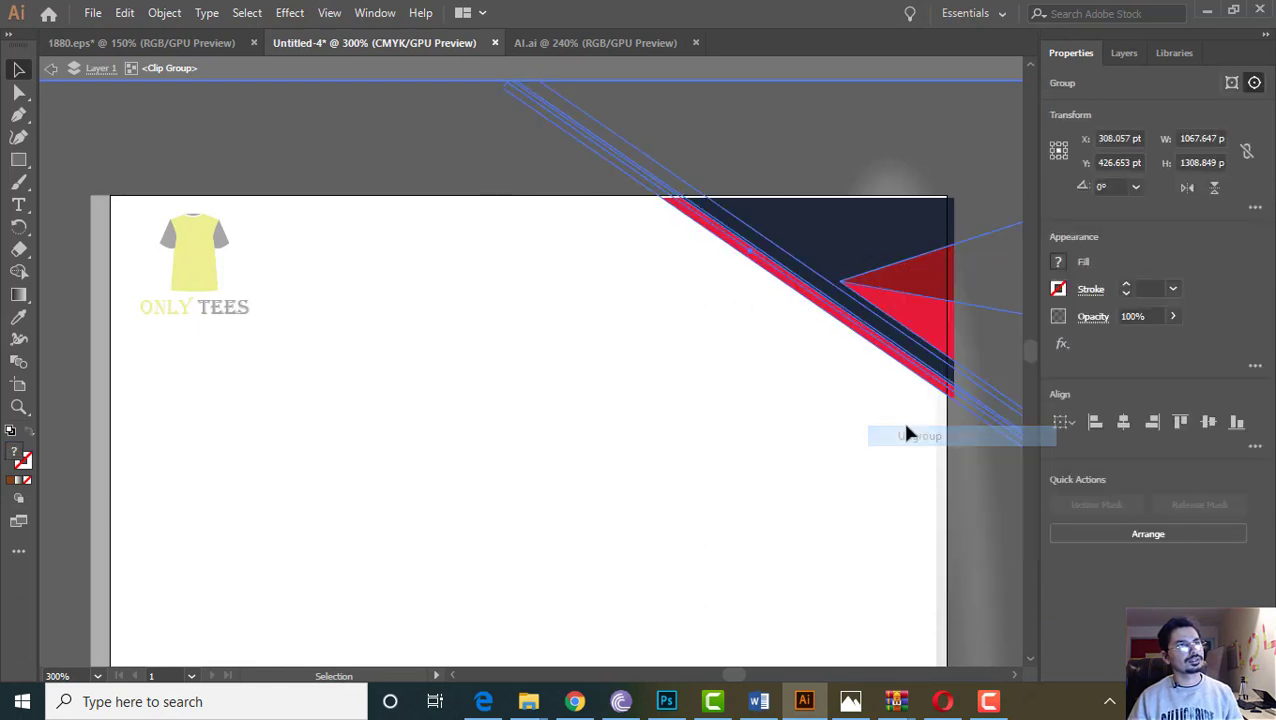
left_click(470, 174)
left_click(793, 252)
right_click(793, 250)
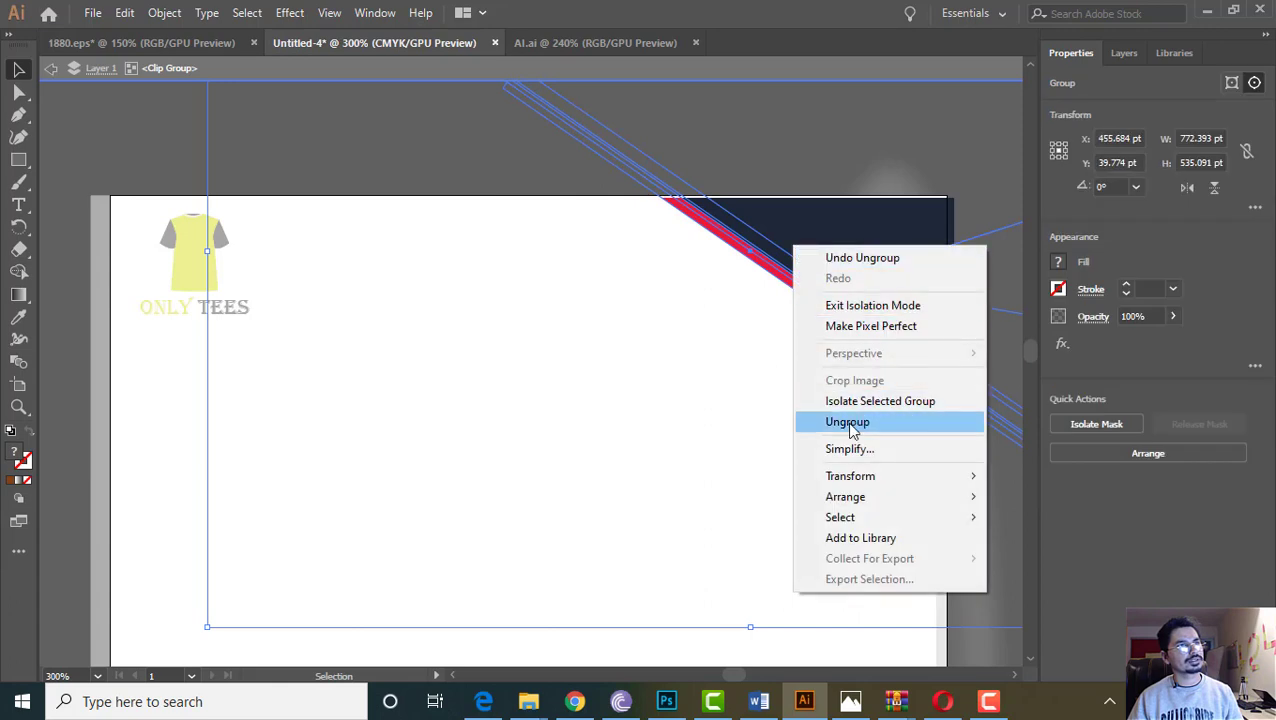
left_click(854, 432)
left_click(180, 133)
left_click(834, 248)
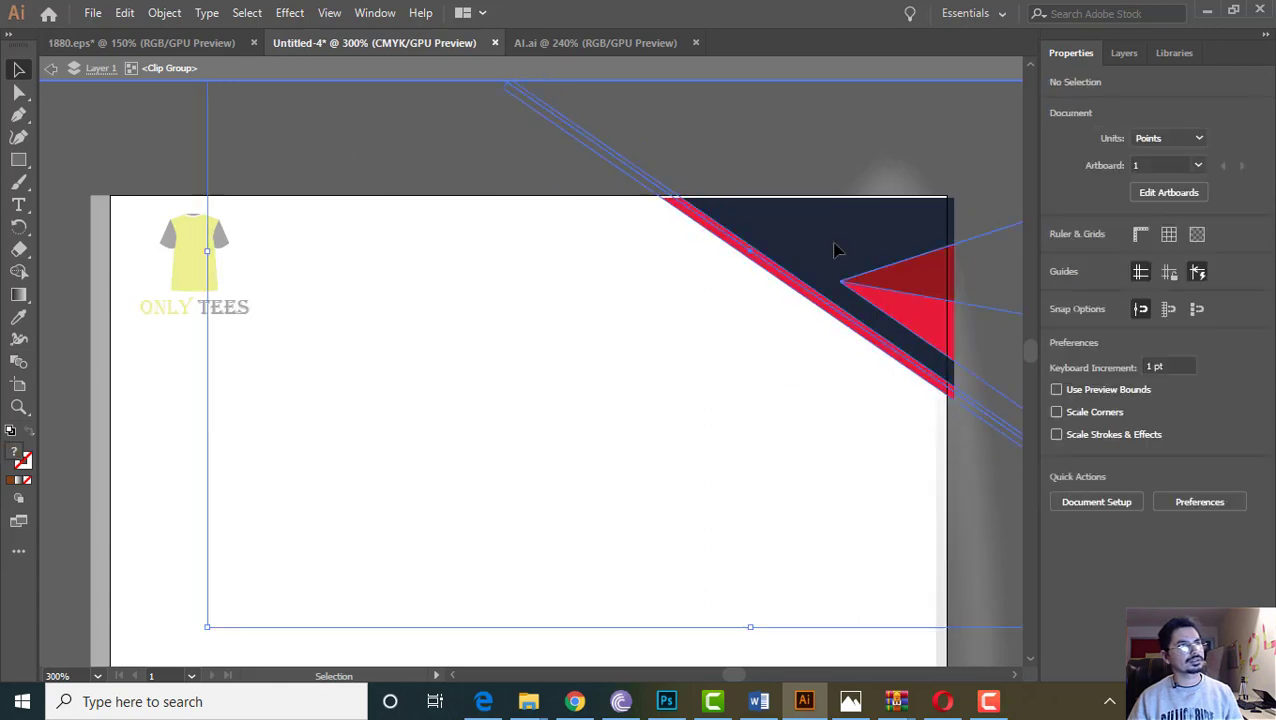
right_click(834, 246)
left_click(893, 421)
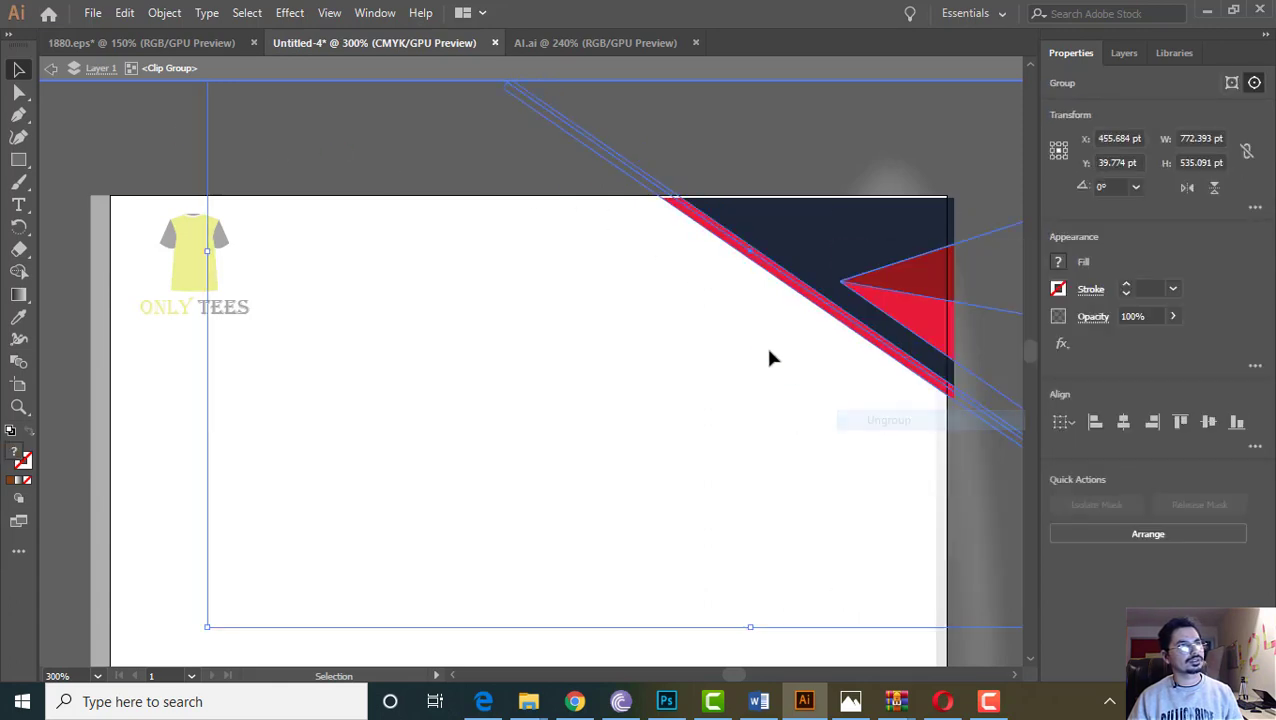
double_click(100, 178)
Inside the isolated clip group, fill the large navy corner shape with yellow
left_click(790, 240)
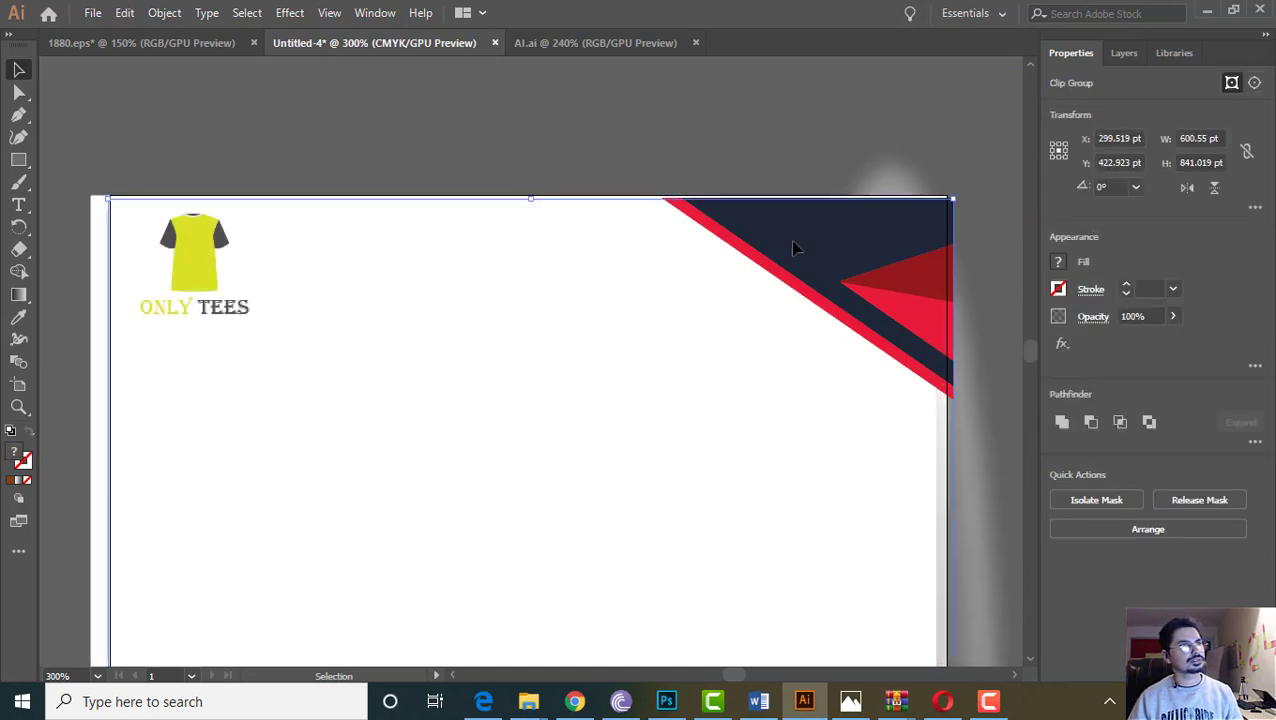
double_click(848, 243)
left_click(848, 242)
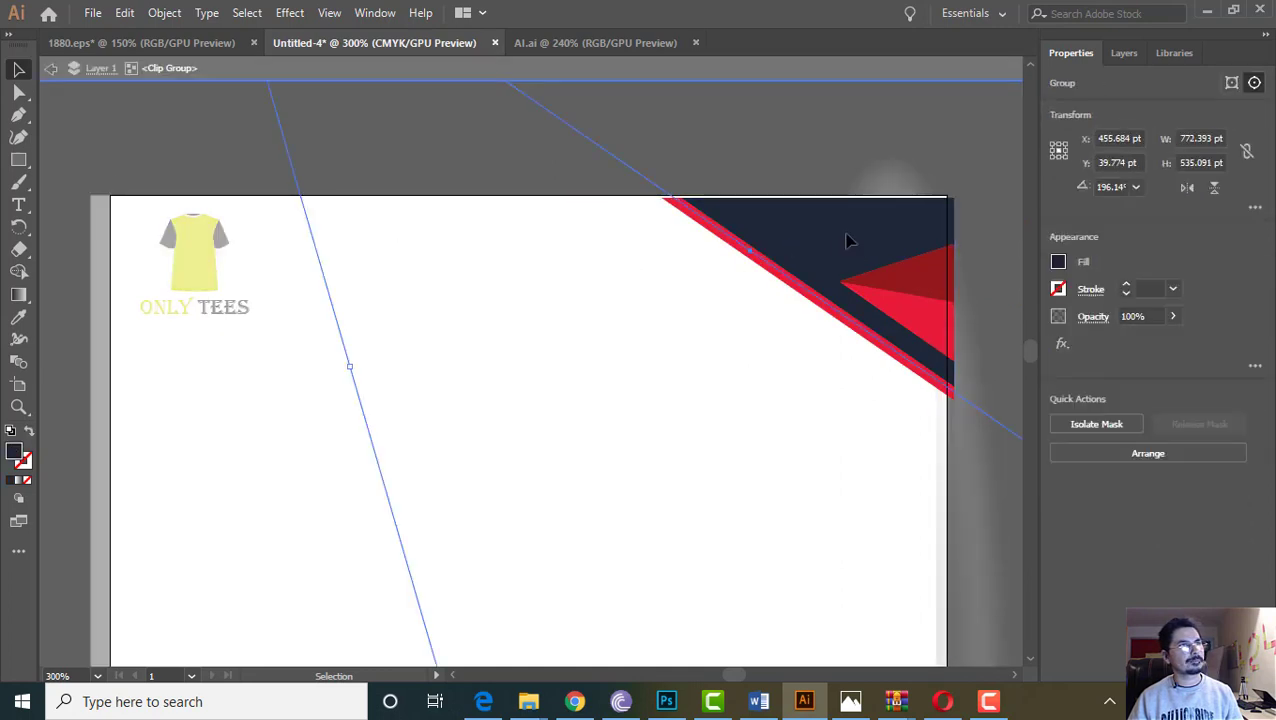
left_click(1059, 262)
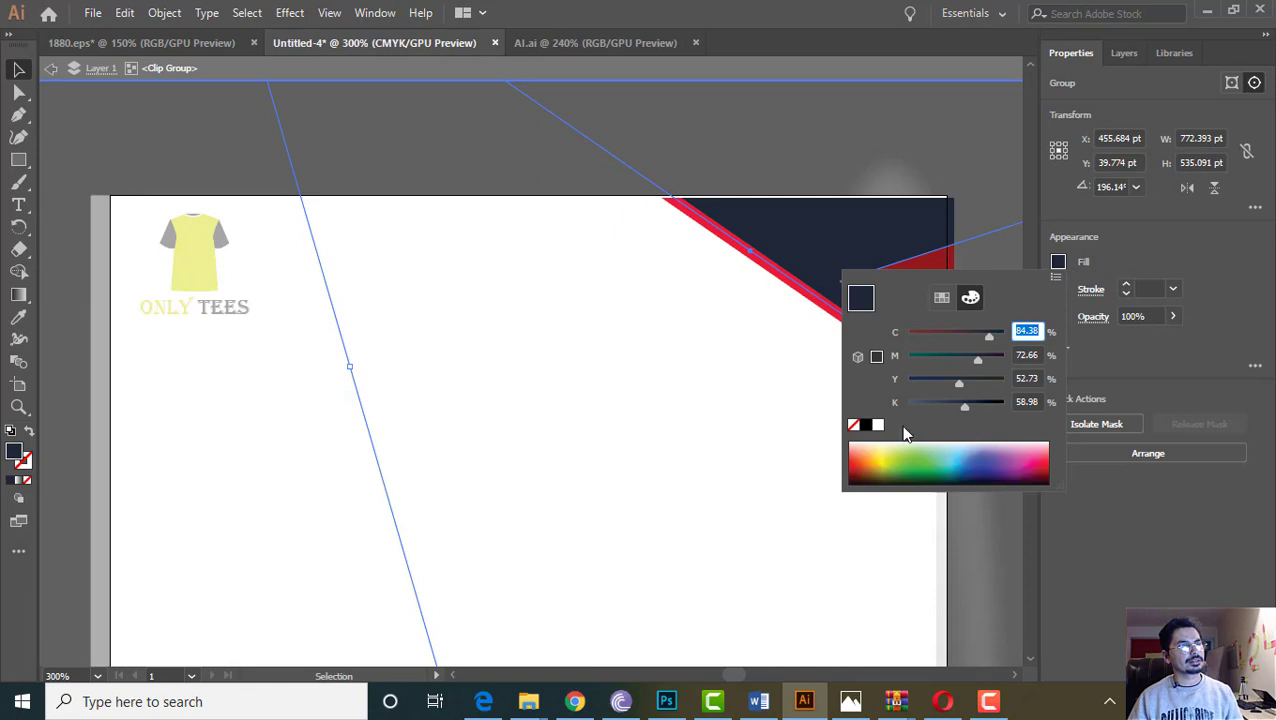
left_click(883, 457)
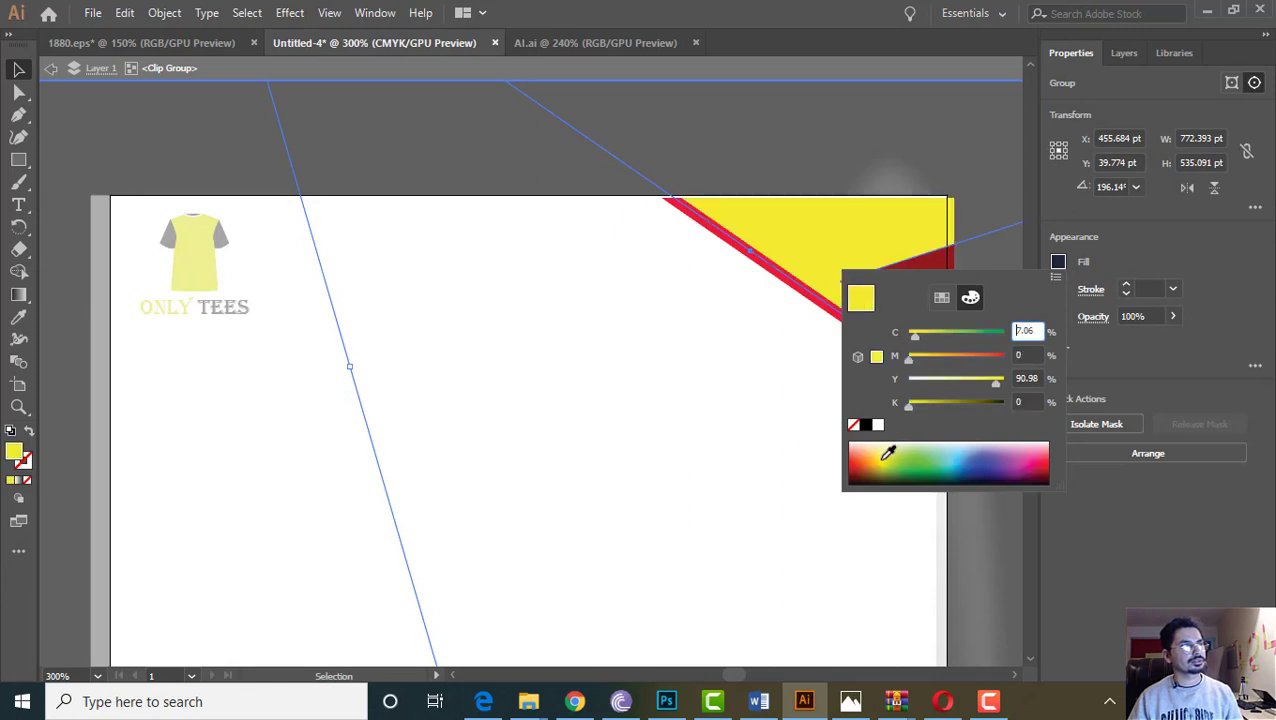
left_click(1053, 263)
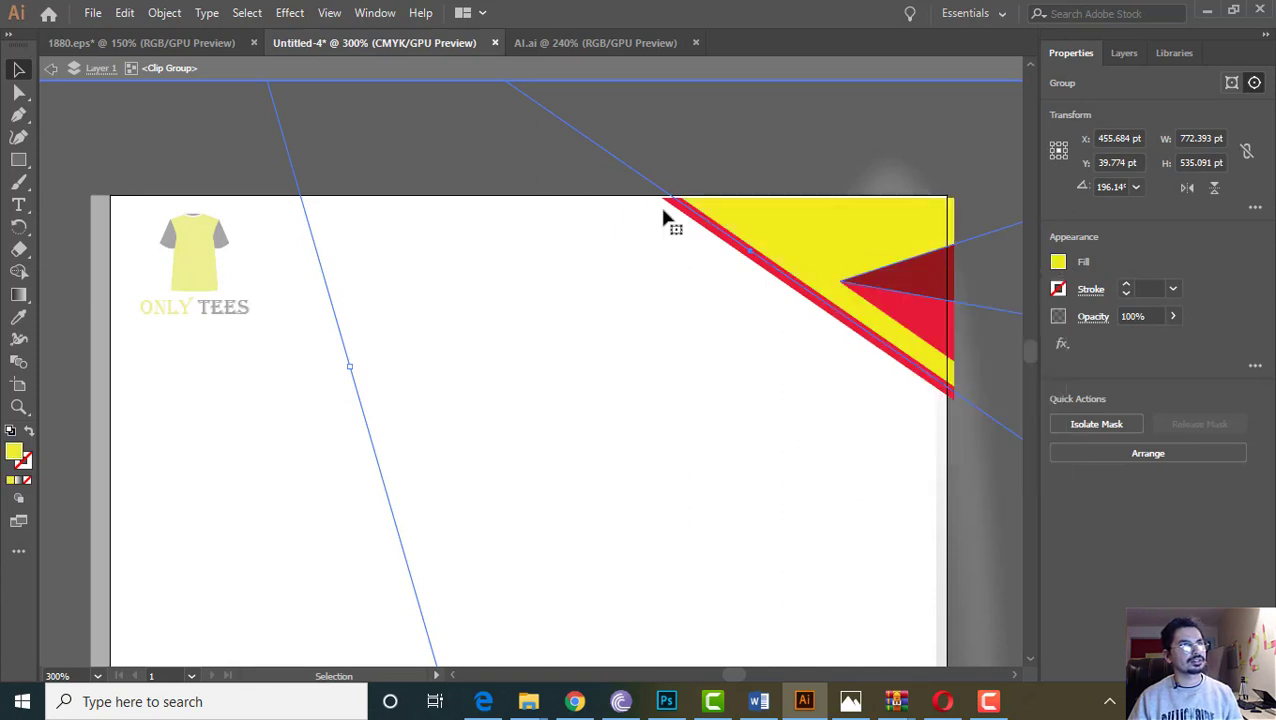
double_click(130, 126)
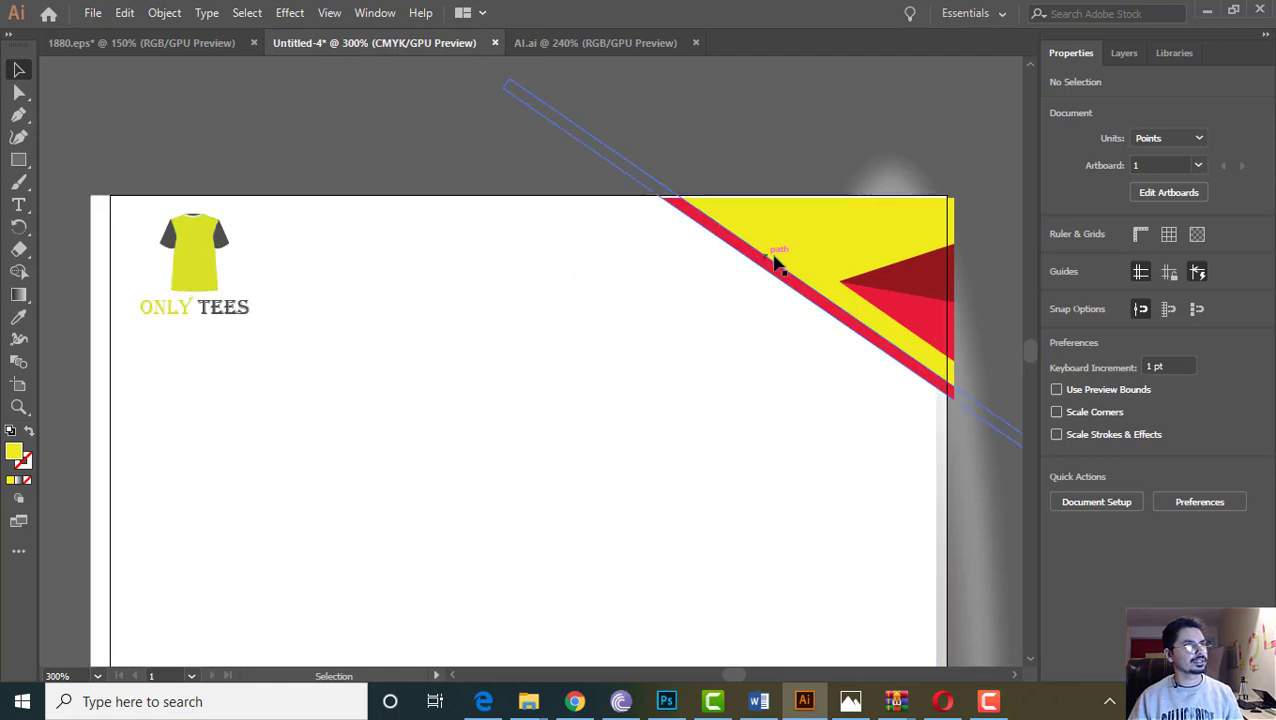
left_click(800, 238)
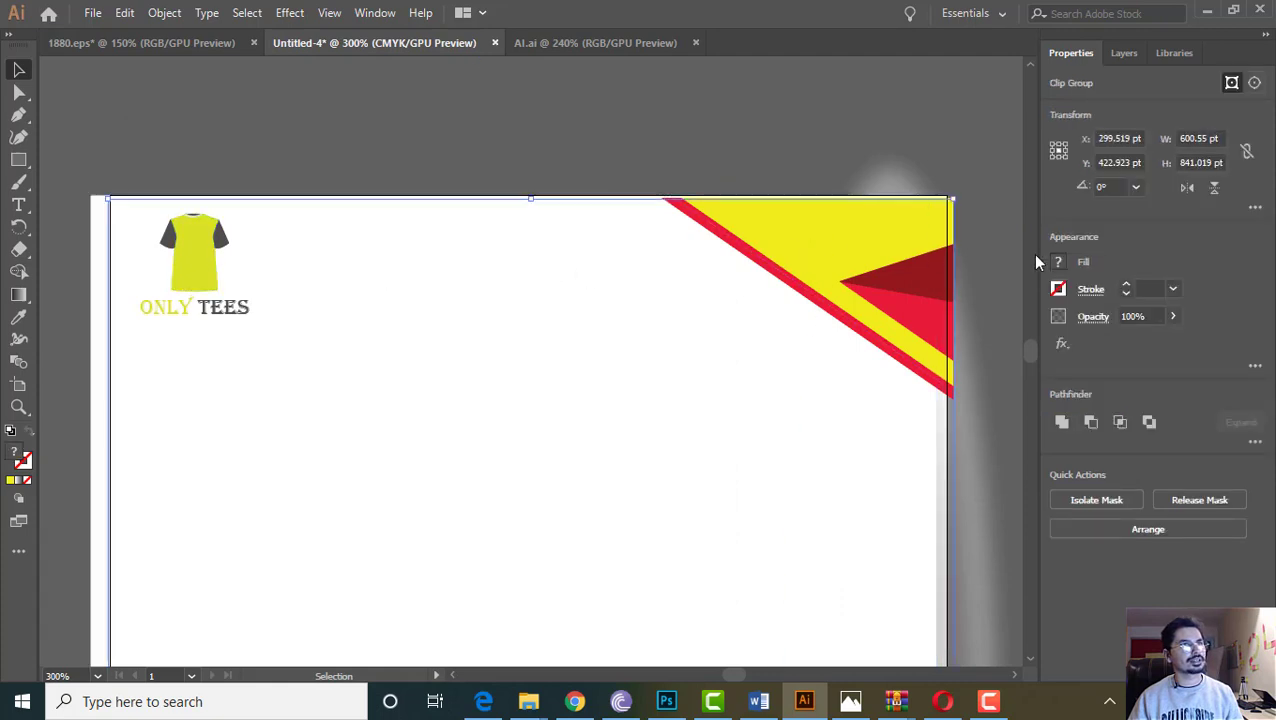
double_click(841, 251)
left_click(838, 249)
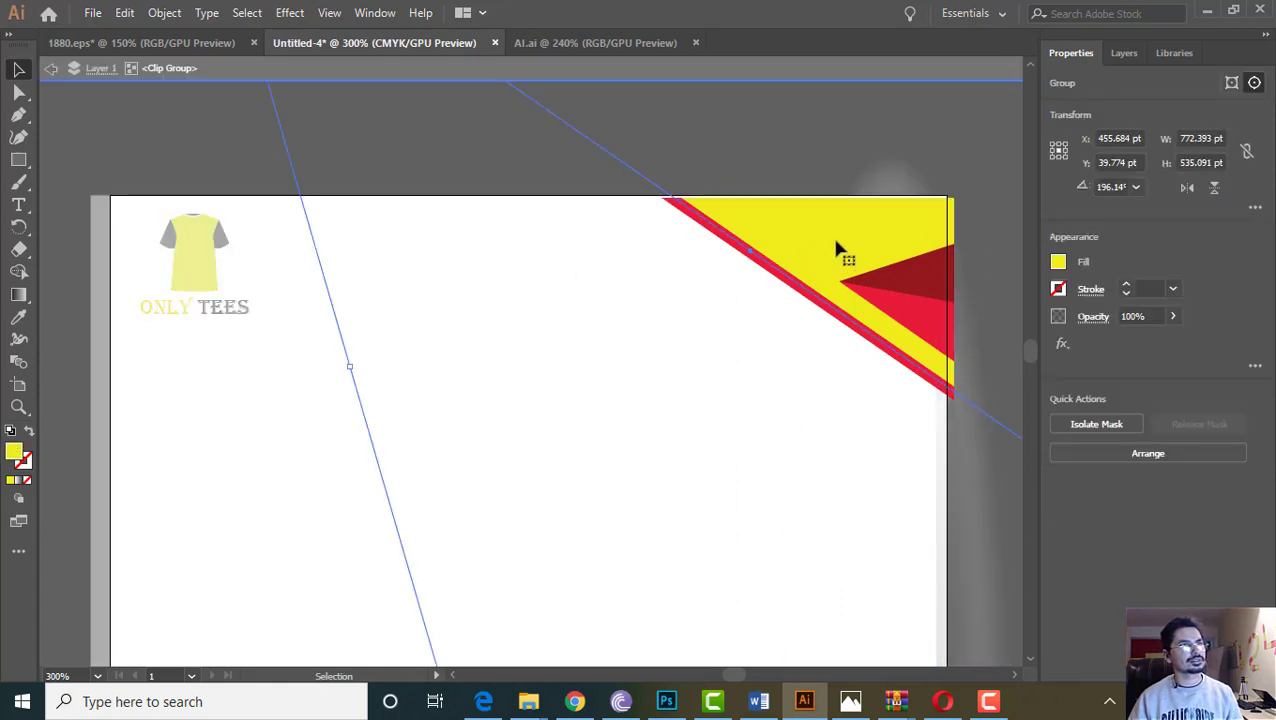
left_click(1059, 263)
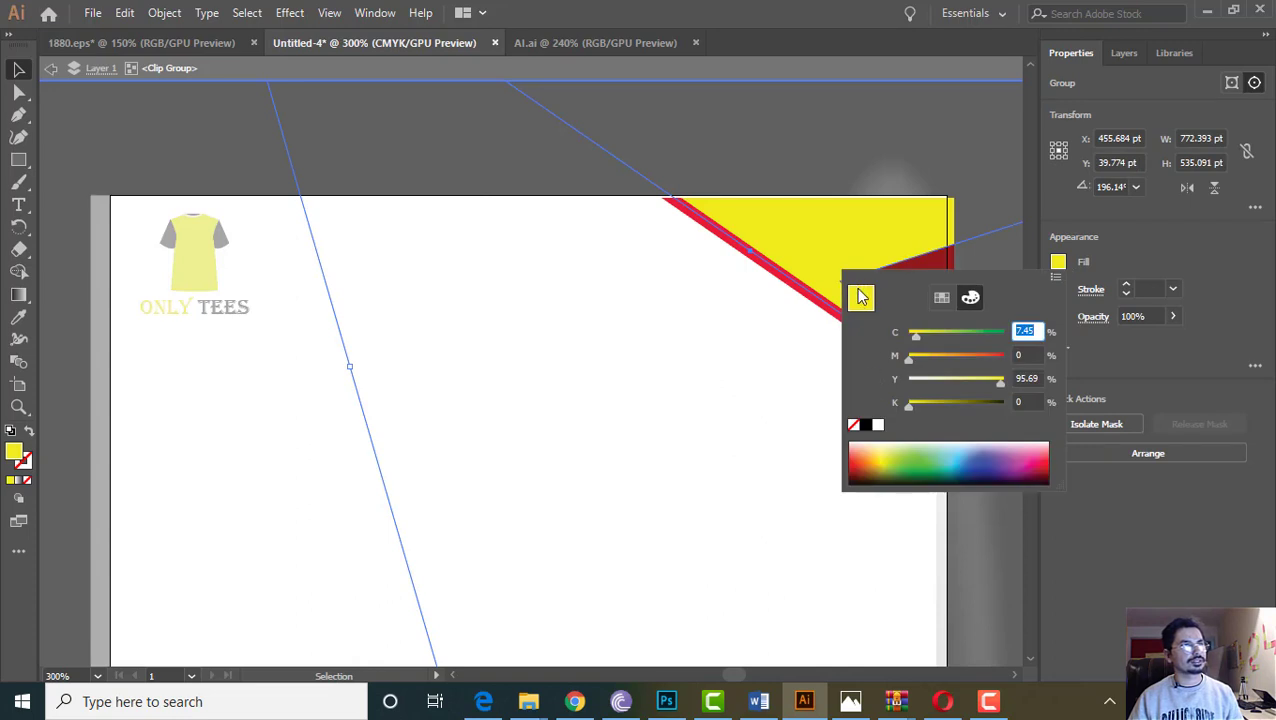
left_click(1062, 263)
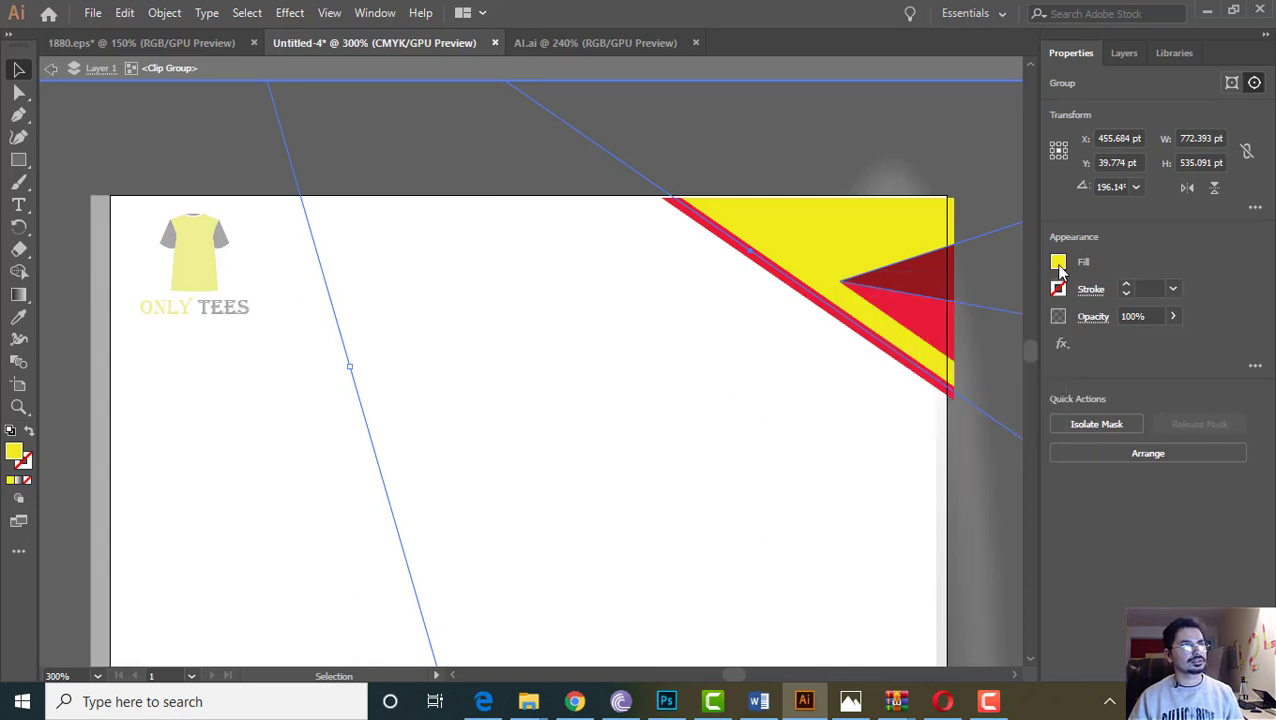
double_click(12, 455)
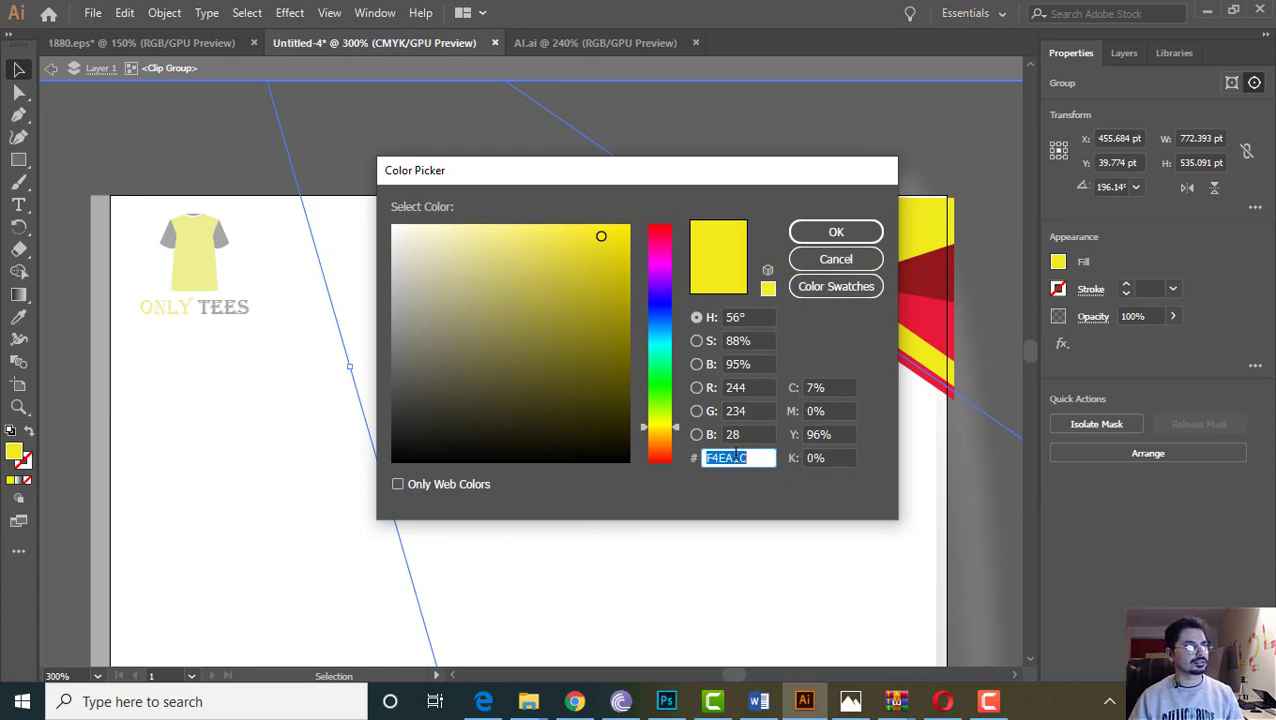
left_click(828, 234)
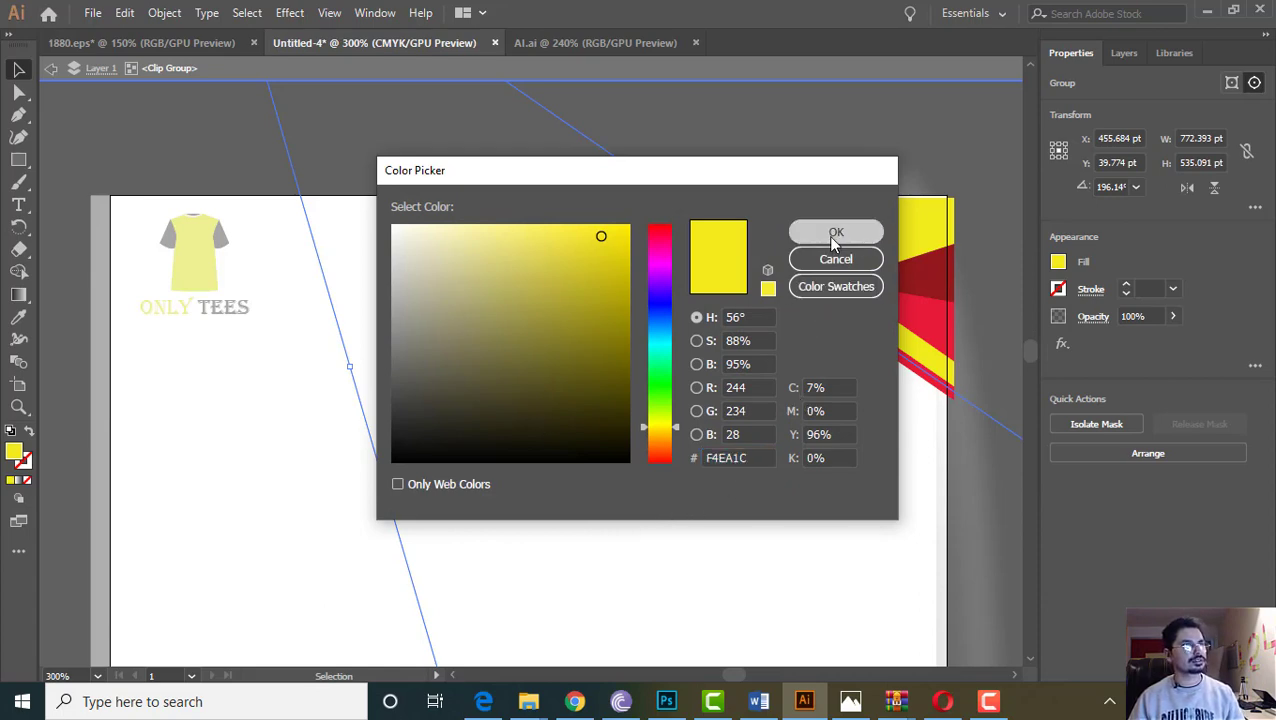
left_click(120, 140)
left_click(863, 282)
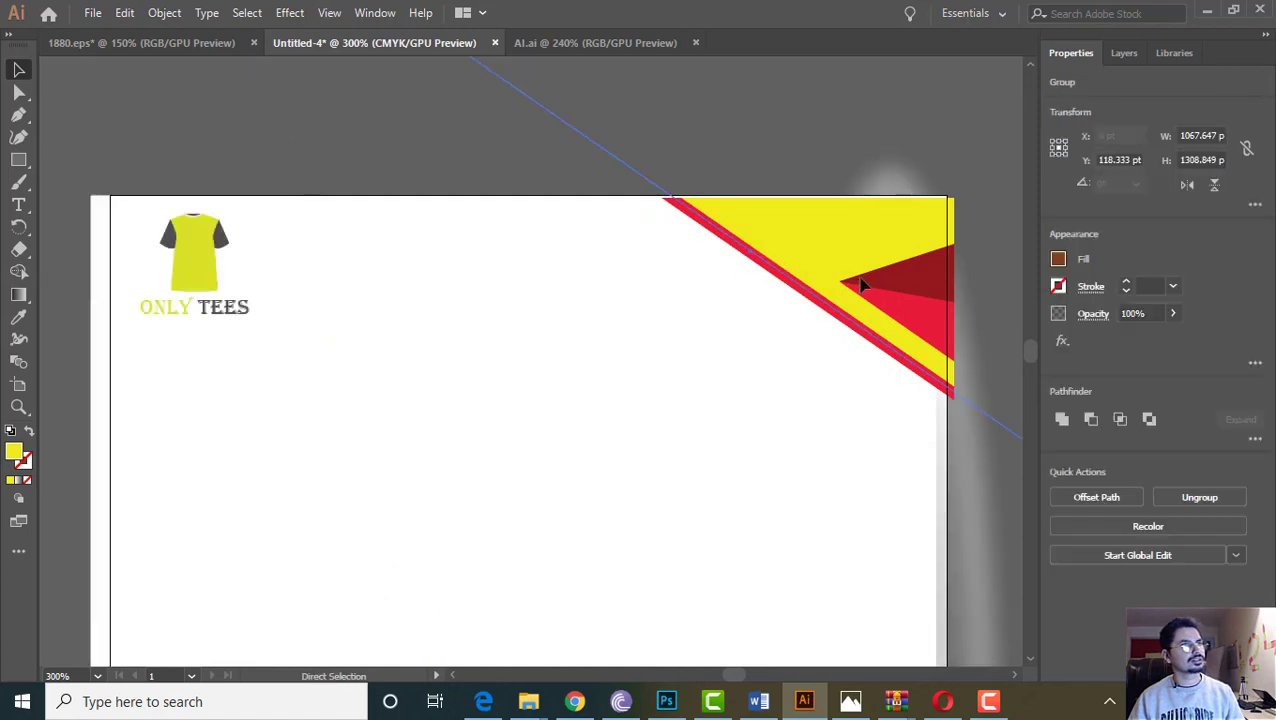
left_click(597, 208)
left_click(373, 151)
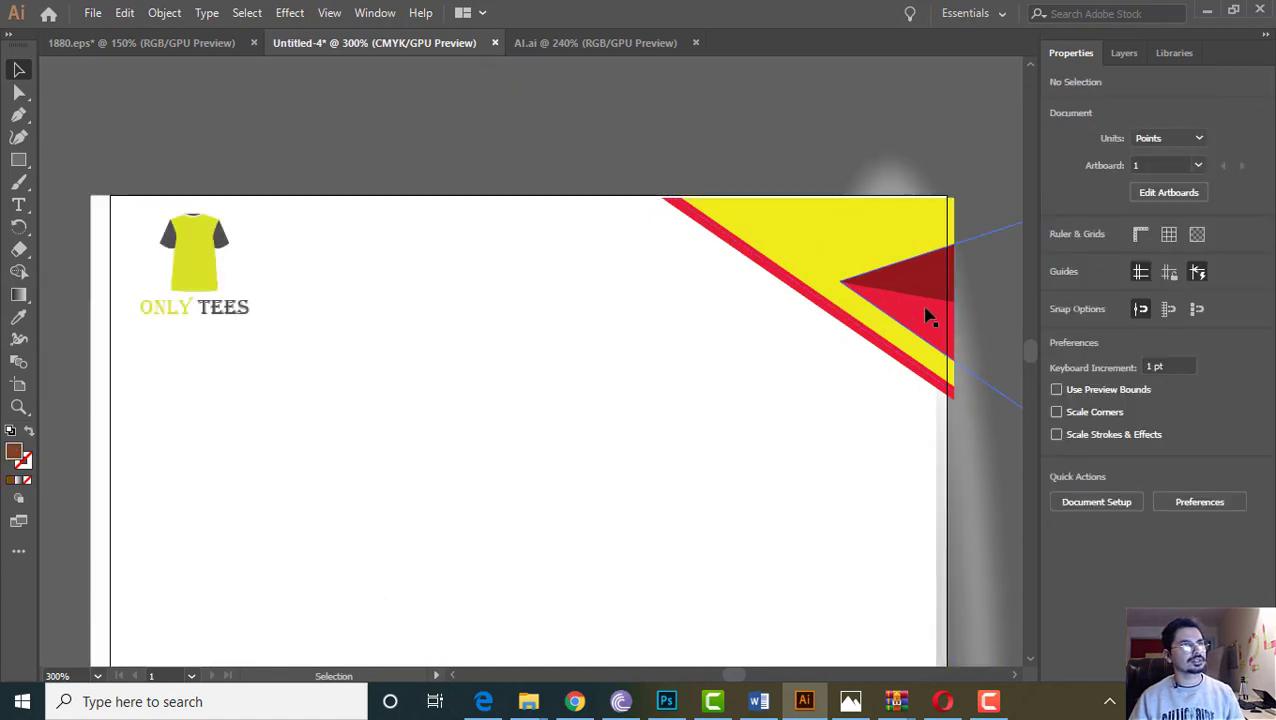
Check the logo sleeve's grey colour, 4E4E4E, in the Color Picker
double_click(900, 308)
left_click(900, 309)
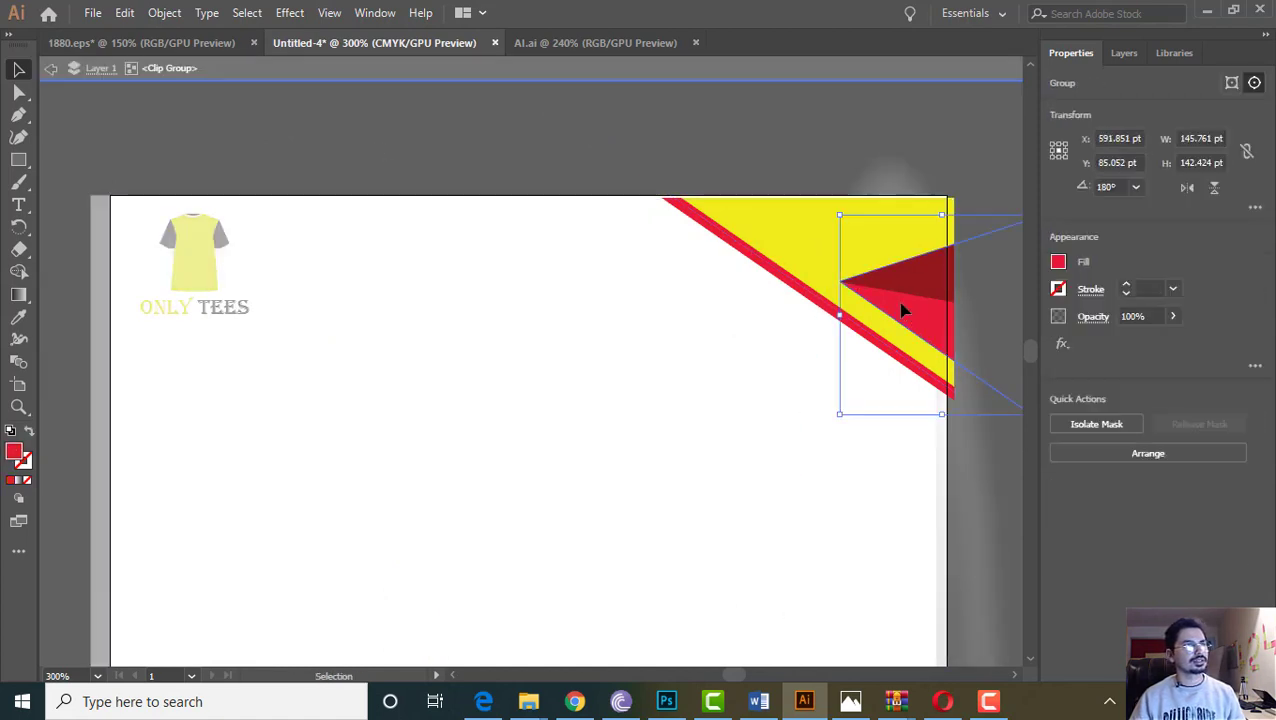
double_click(228, 157)
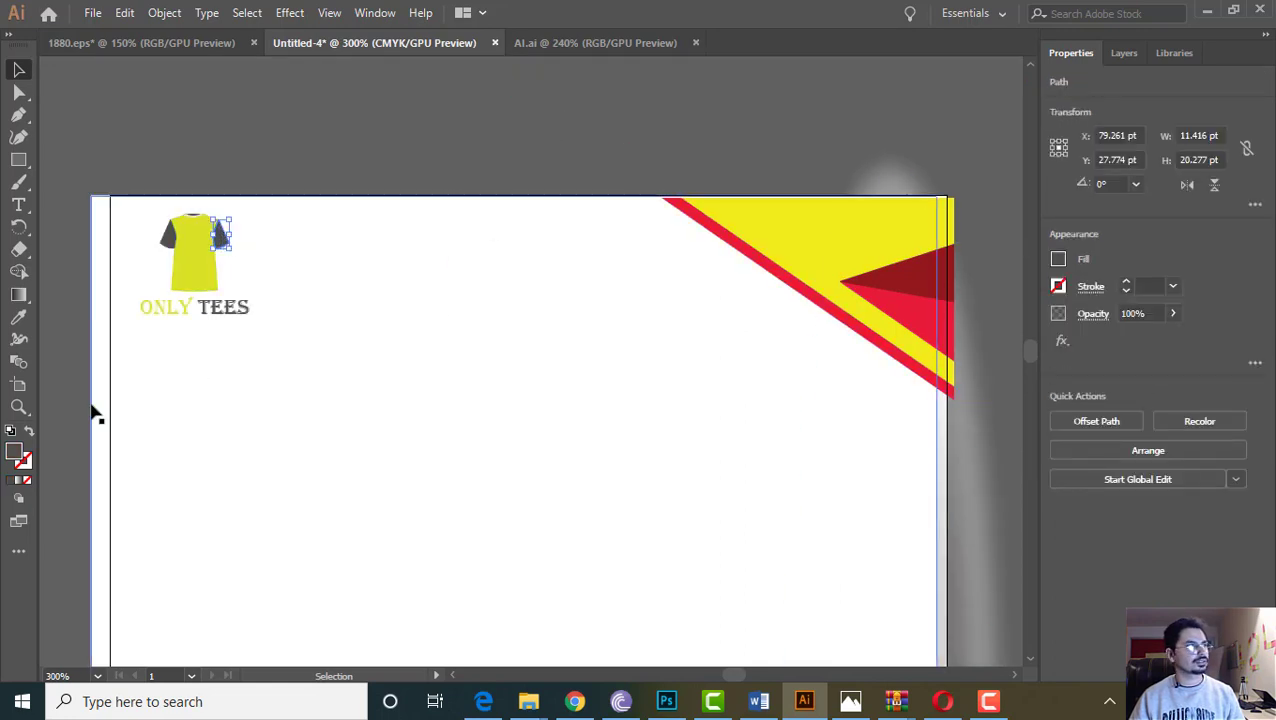
double_click(14, 452)
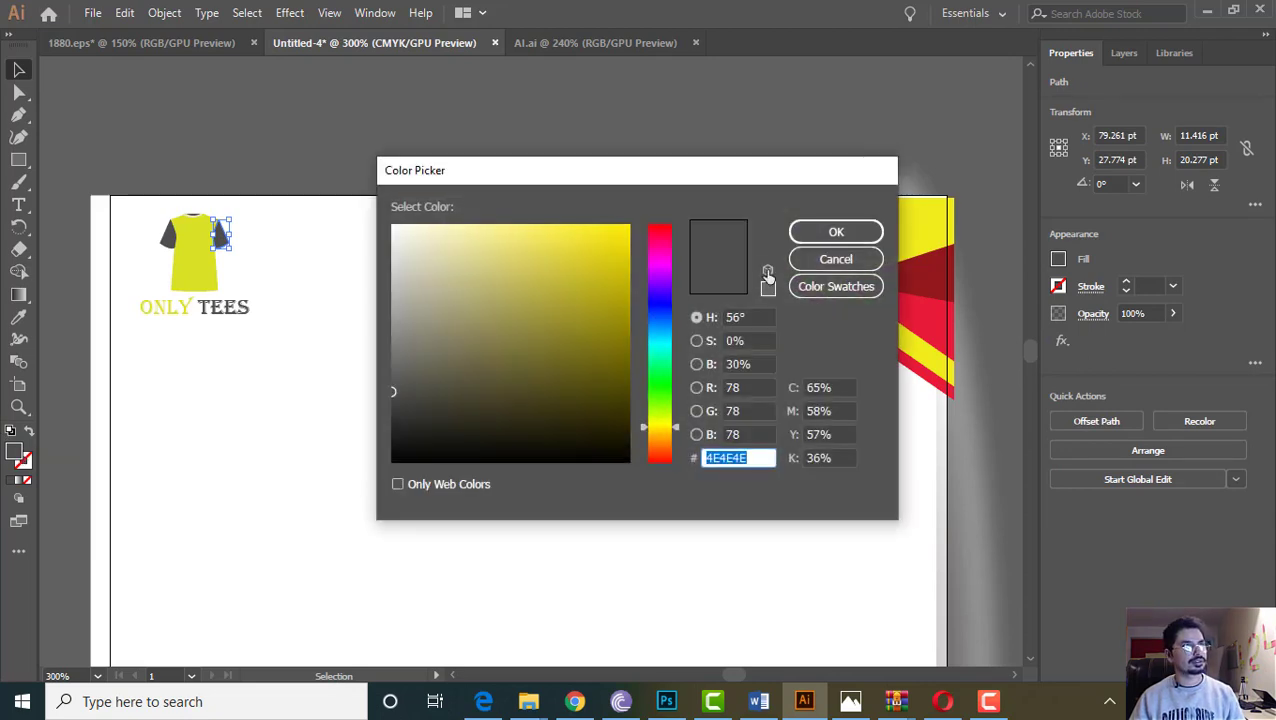
left_click(836, 231)
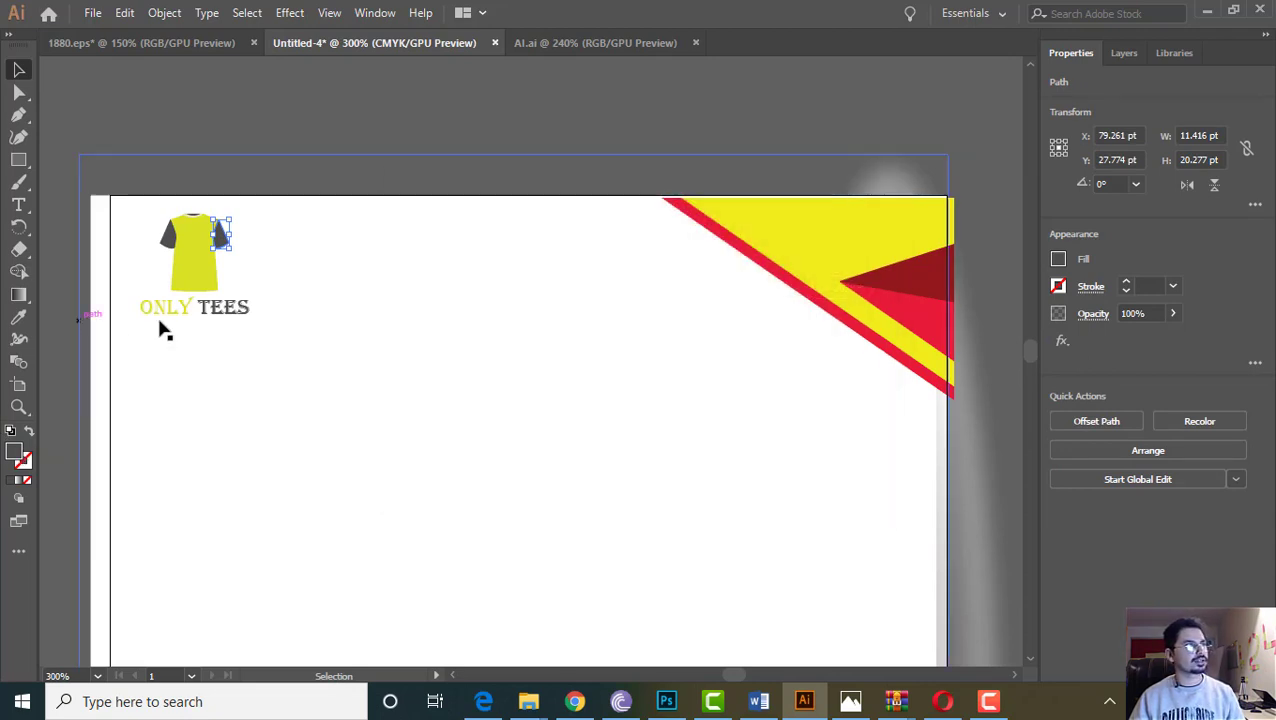
Recolour the dark red corner triangle to black, then dark grey 444142
double_click(916, 280)
key("c")
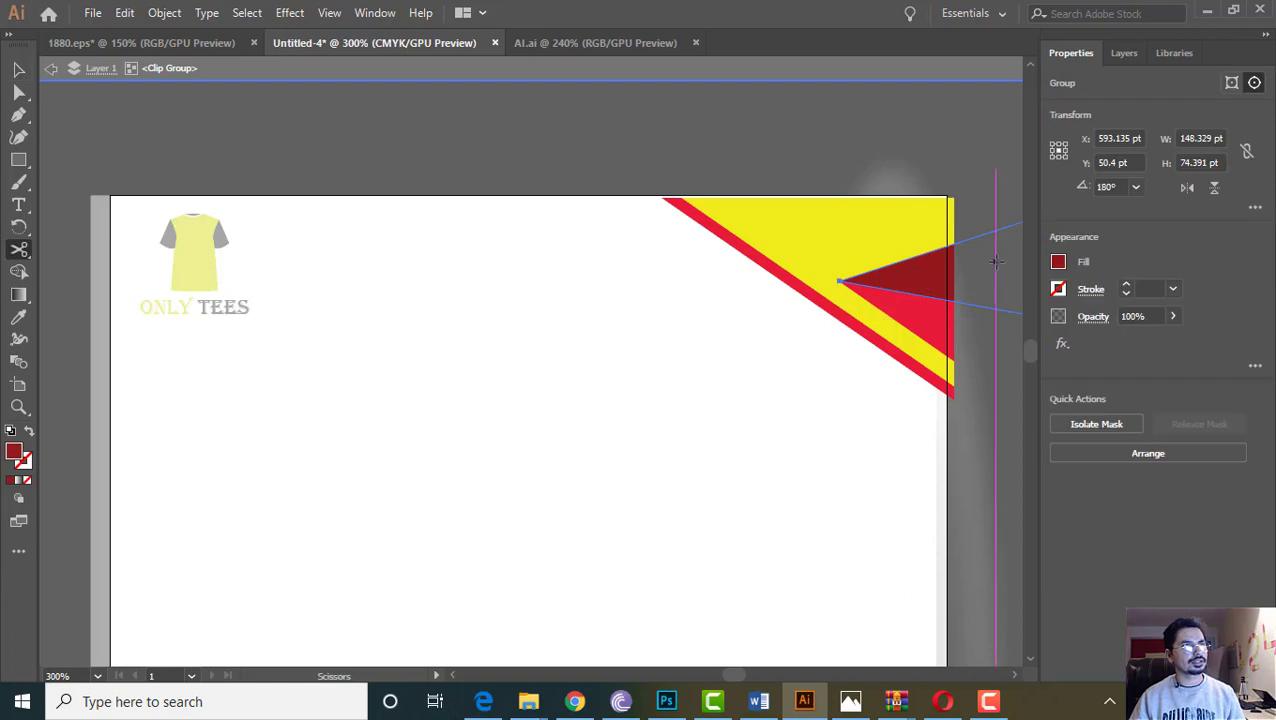
left_click(1059, 264)
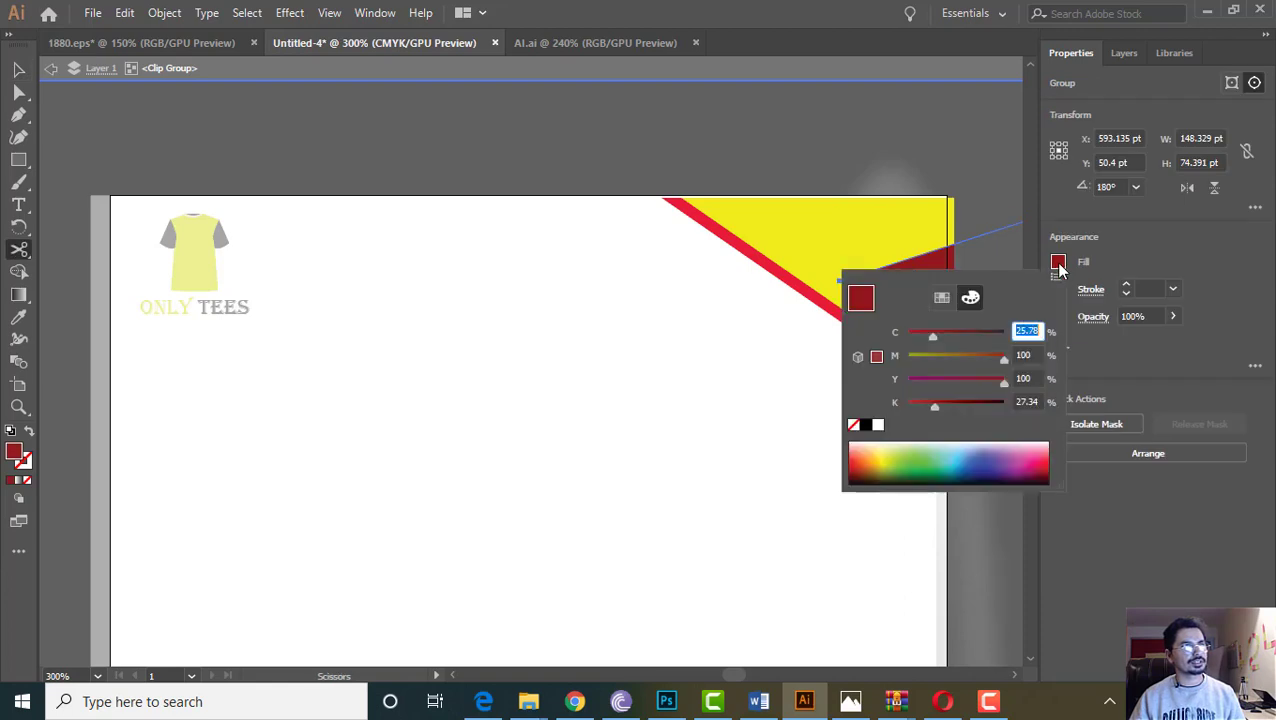
left_click(867, 425)
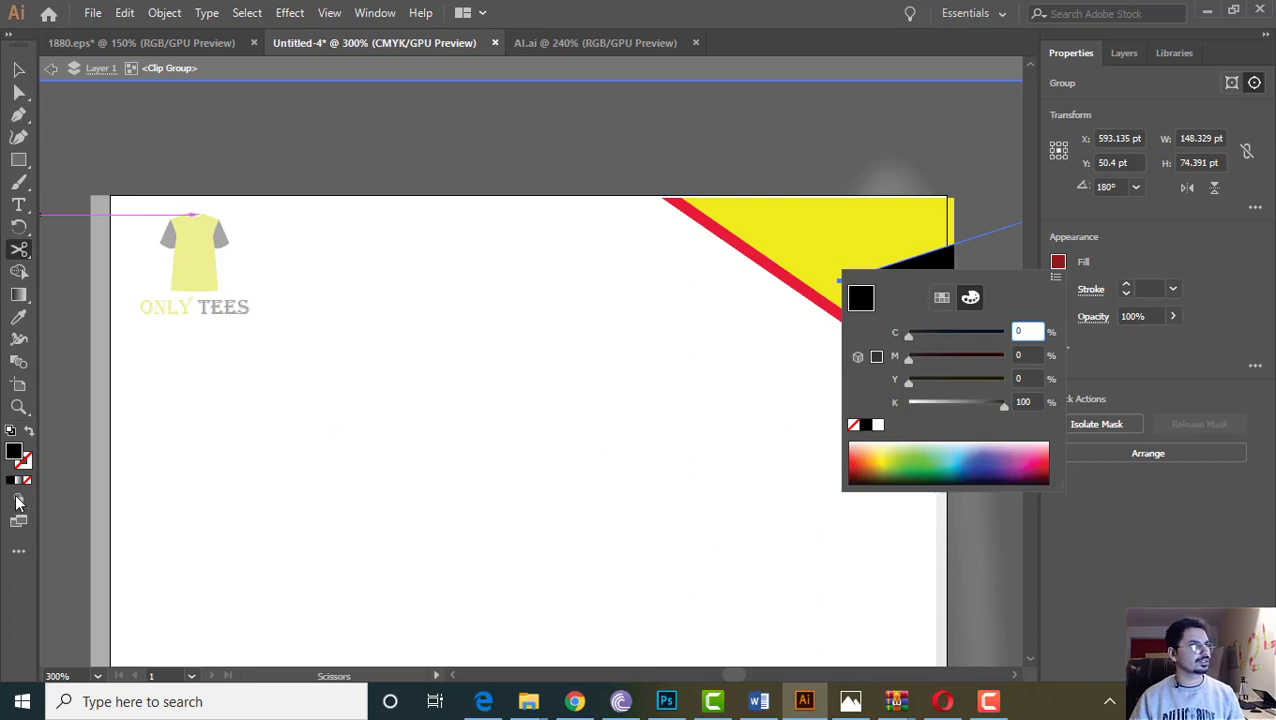
double_click(14, 452)
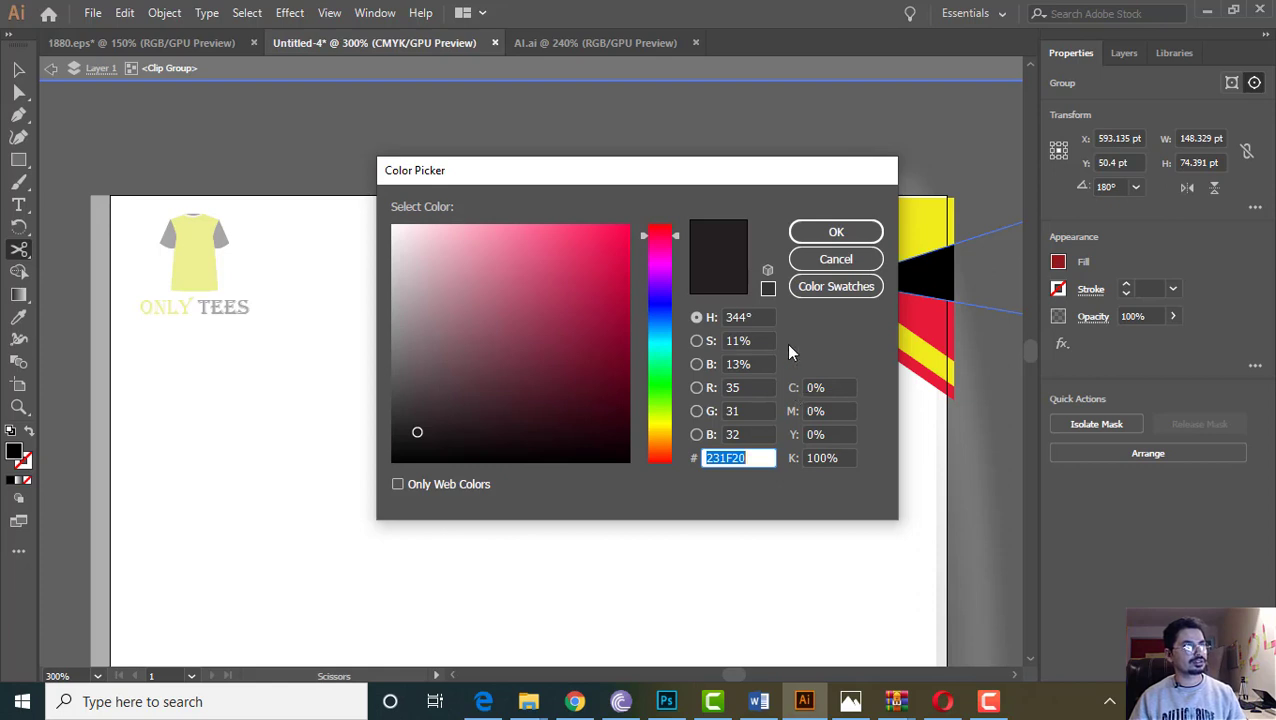
left_click_drag(758, 458, 706, 456)
mouse_move(442, 448)
left_mouse_down()
mouse_move(401, 419)
mouse_move(397, 398)
left_mouse_up()
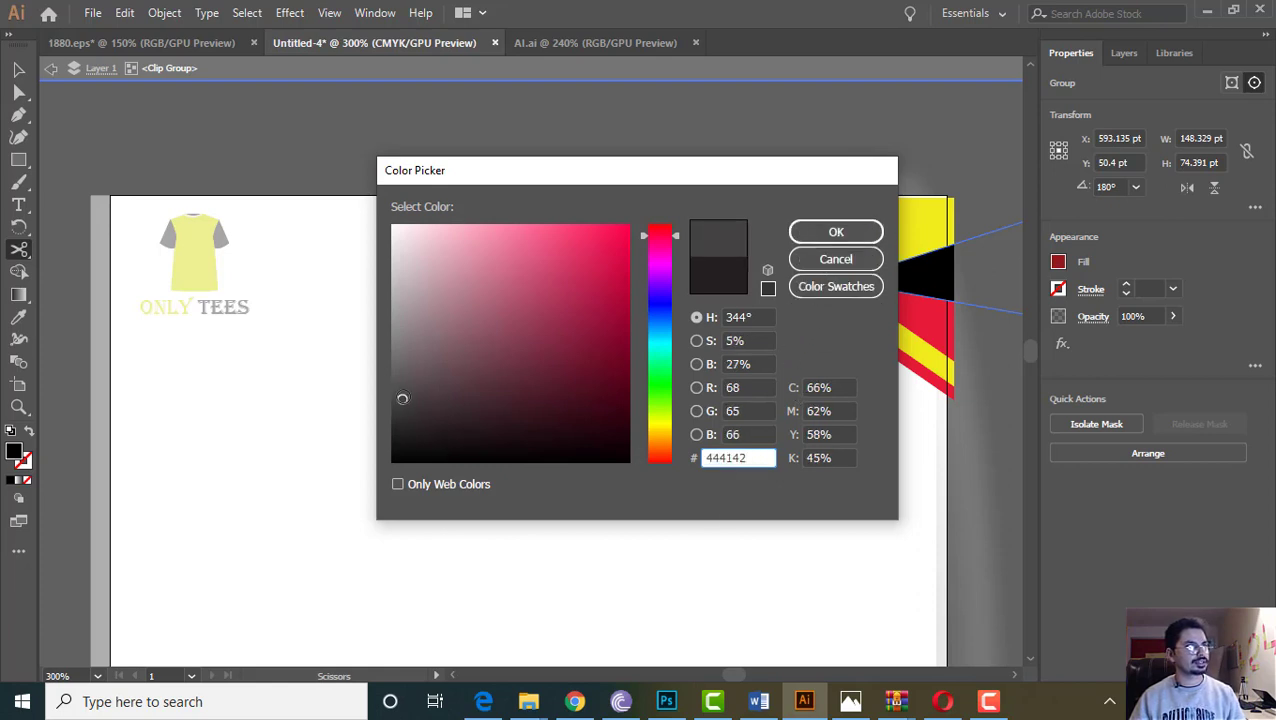
left_click(850, 232)
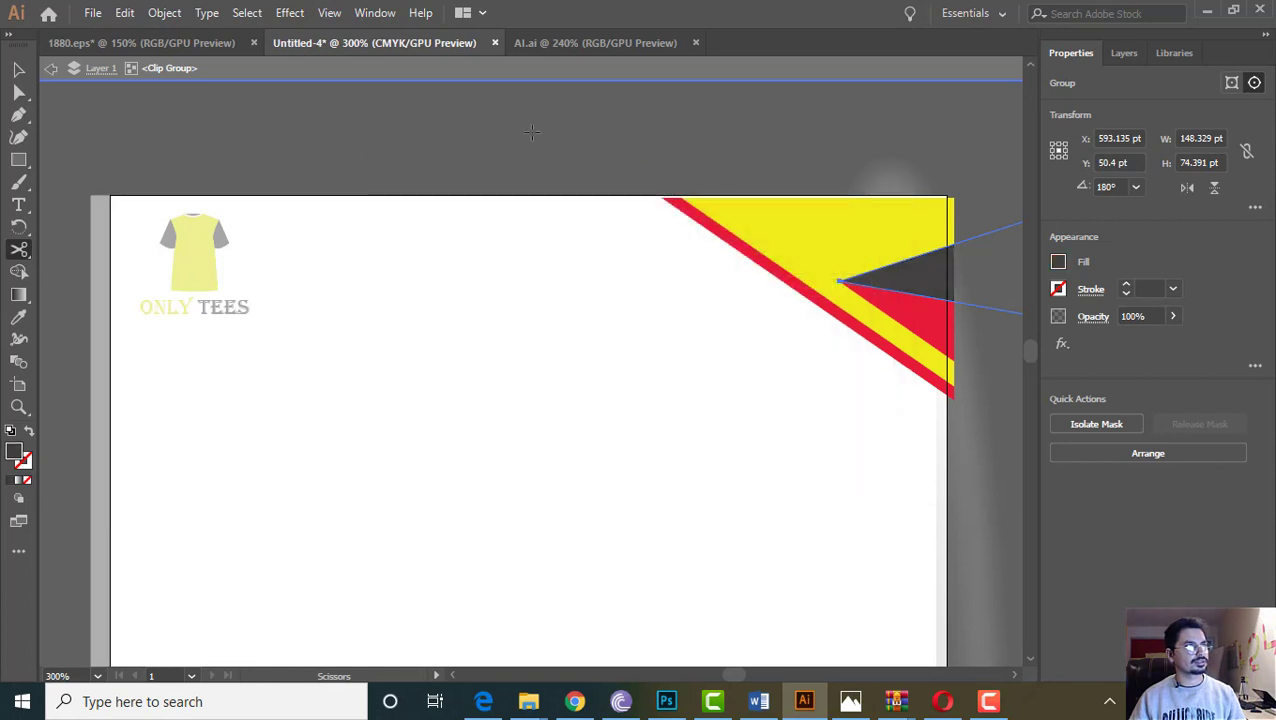
left_click(18, 72)
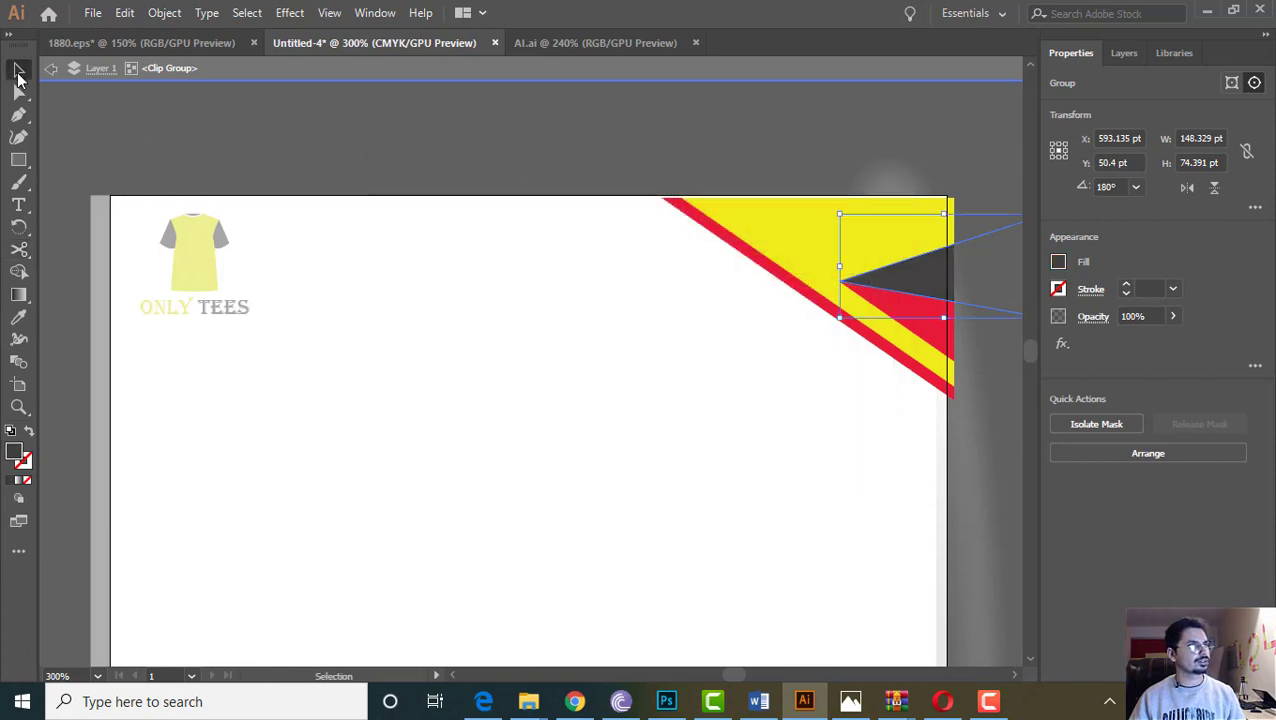
Change the bright red corner triangle's fill to dark grey
left_click(932, 332)
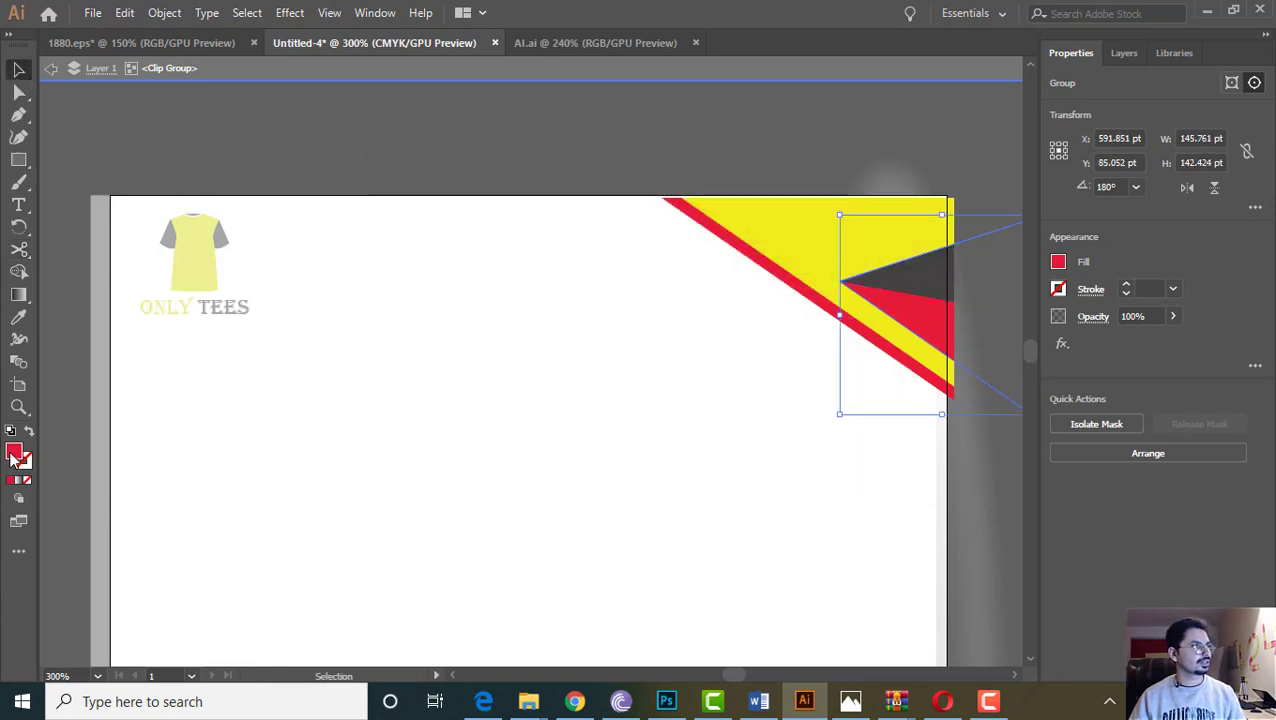
double_click(14, 454)
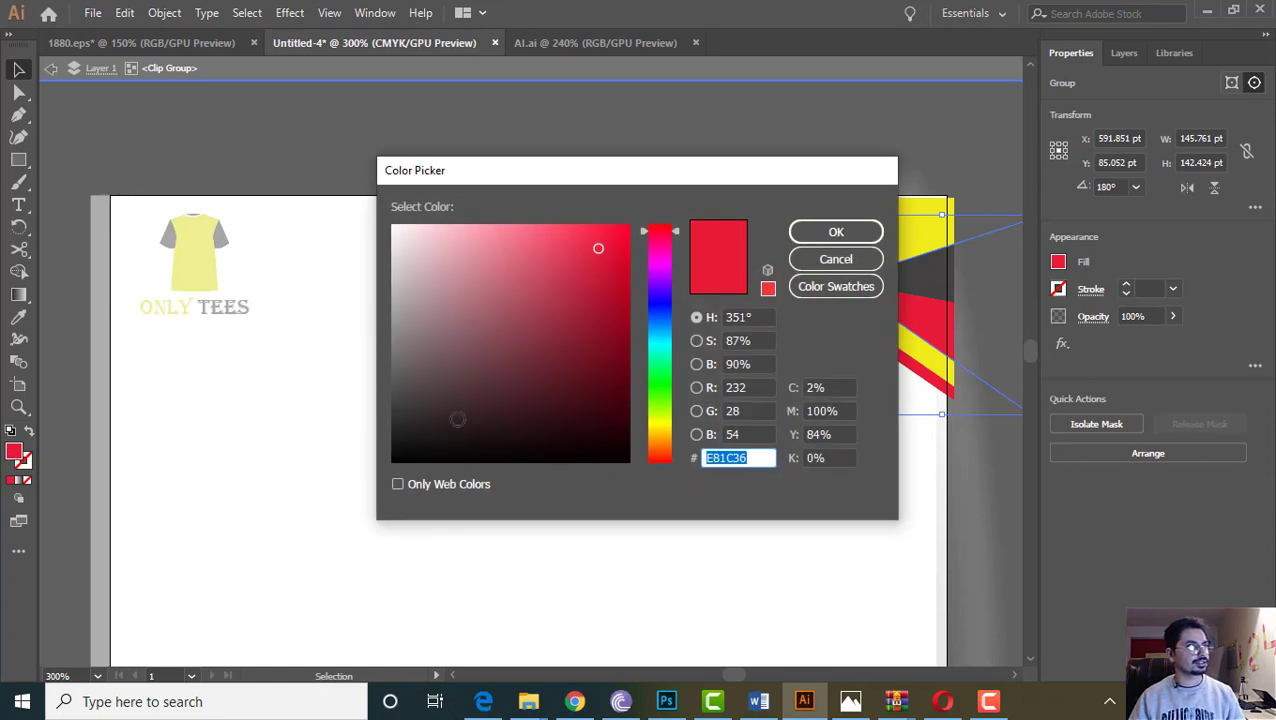
mouse_move(408, 406)
left_mouse_down()
mouse_move(405, 418)
mouse_move(407, 377)
left_mouse_up()
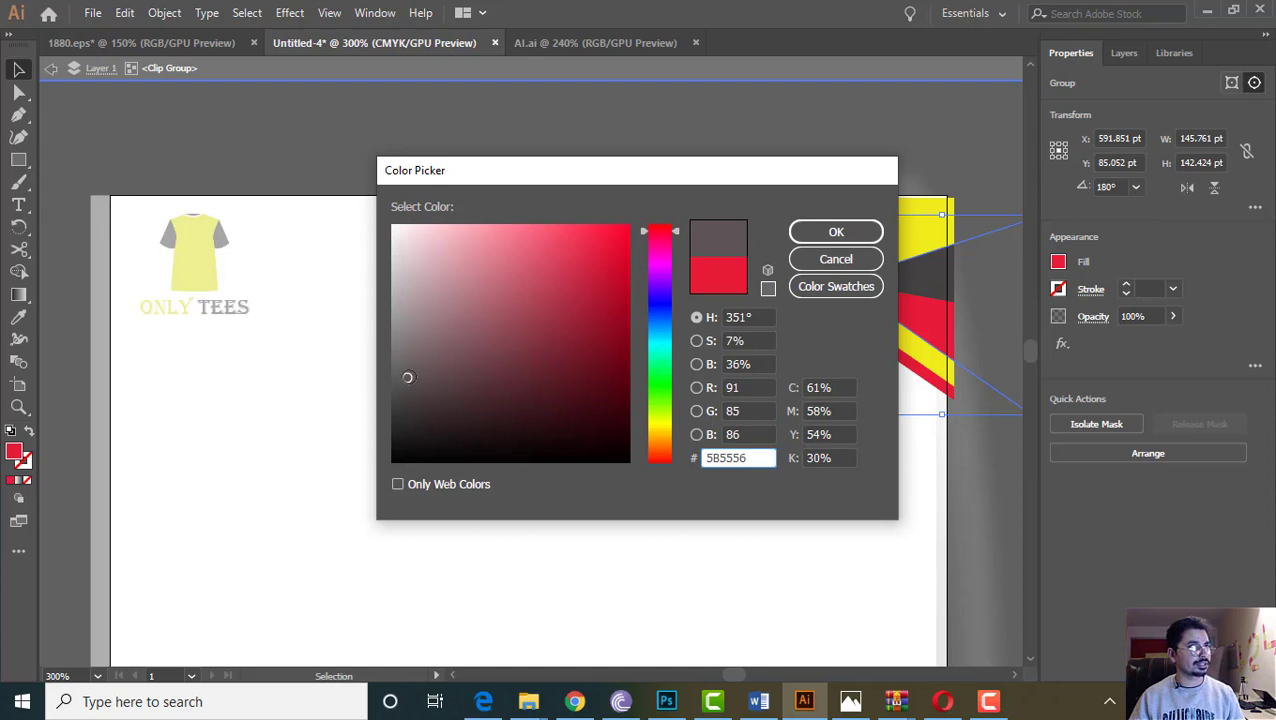
left_click(800, 234)
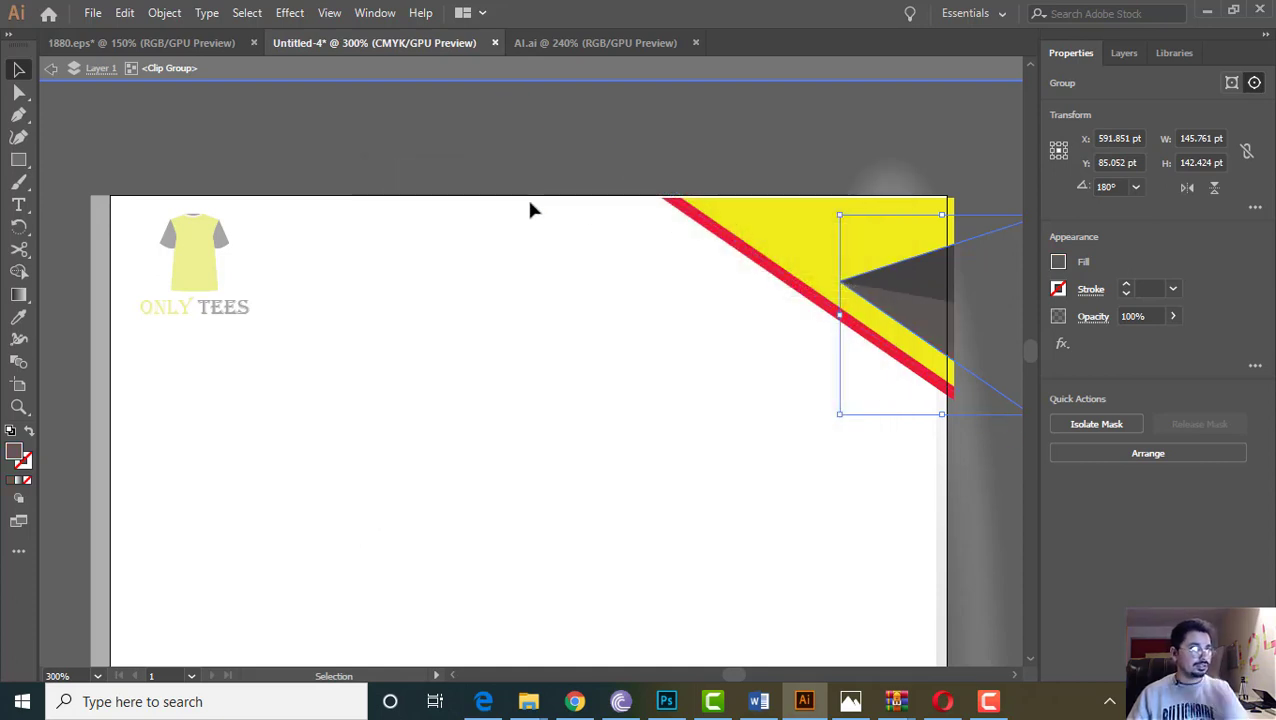
Set the red diagonal stripe's fill to dark grey 494949 and exit isolation
left_click(455, 143)
left_click(817, 305)
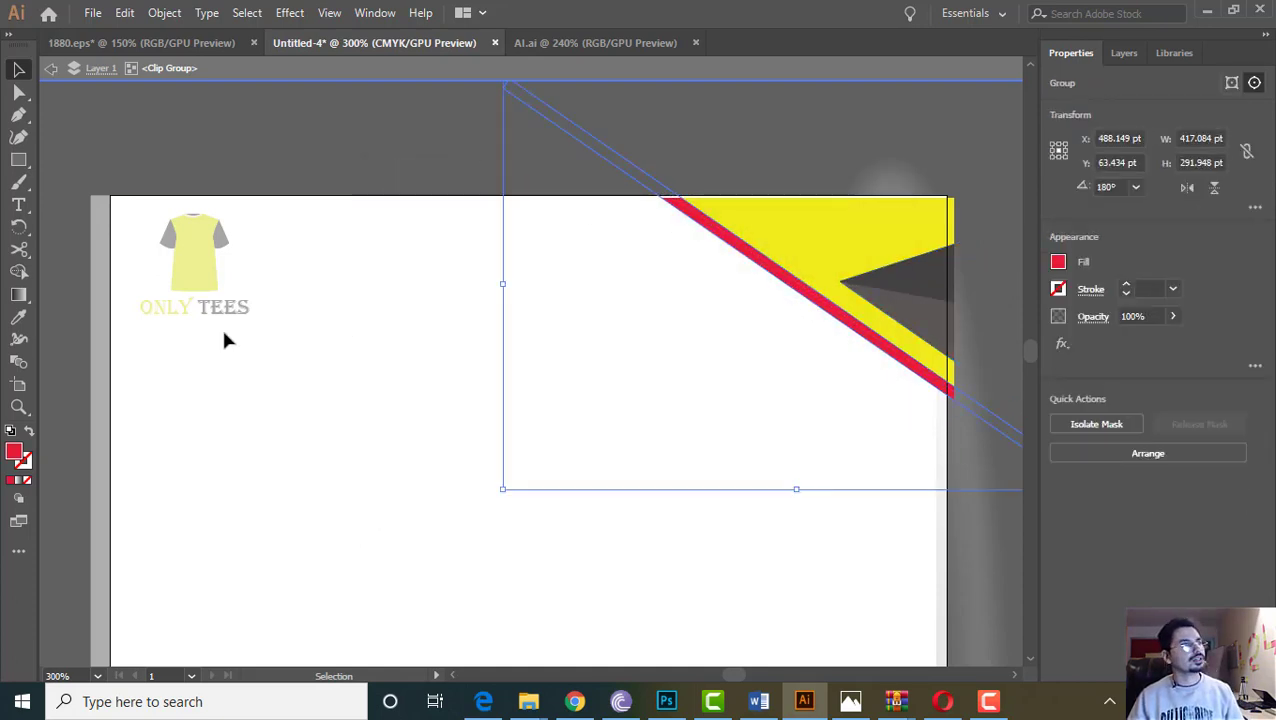
double_click(14, 454)
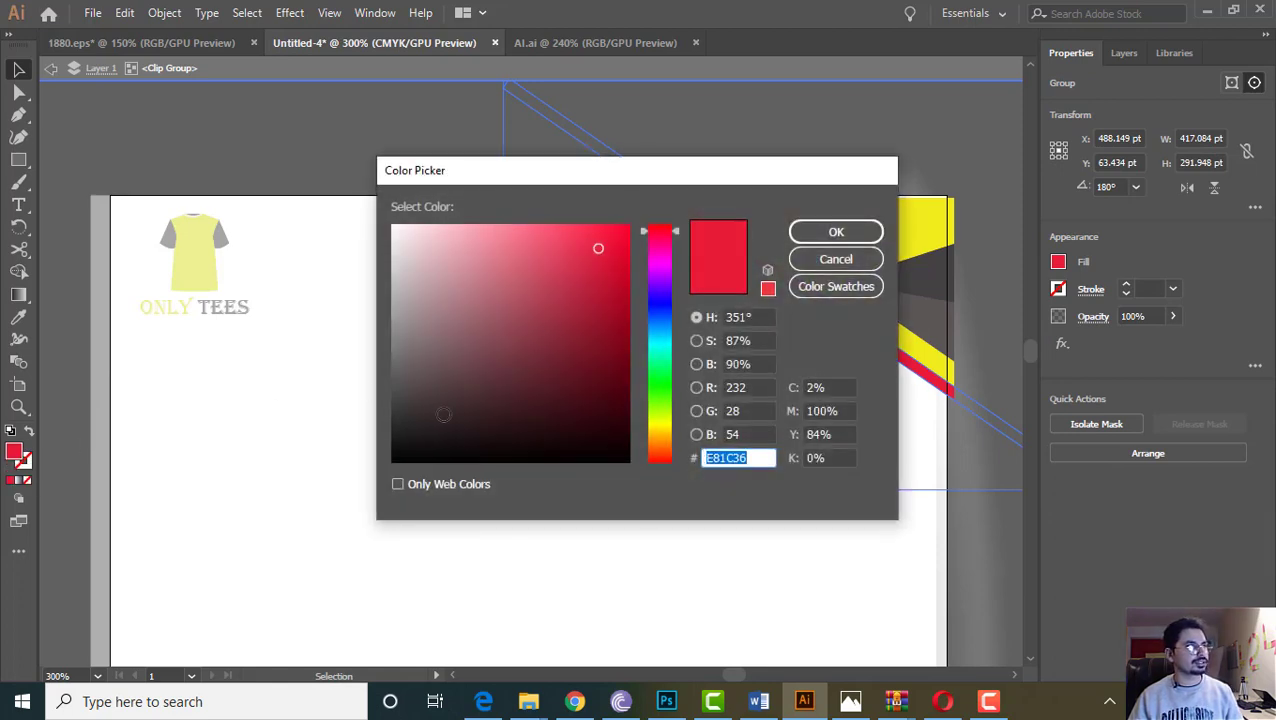
left_click_drag(443, 414, 392, 394)
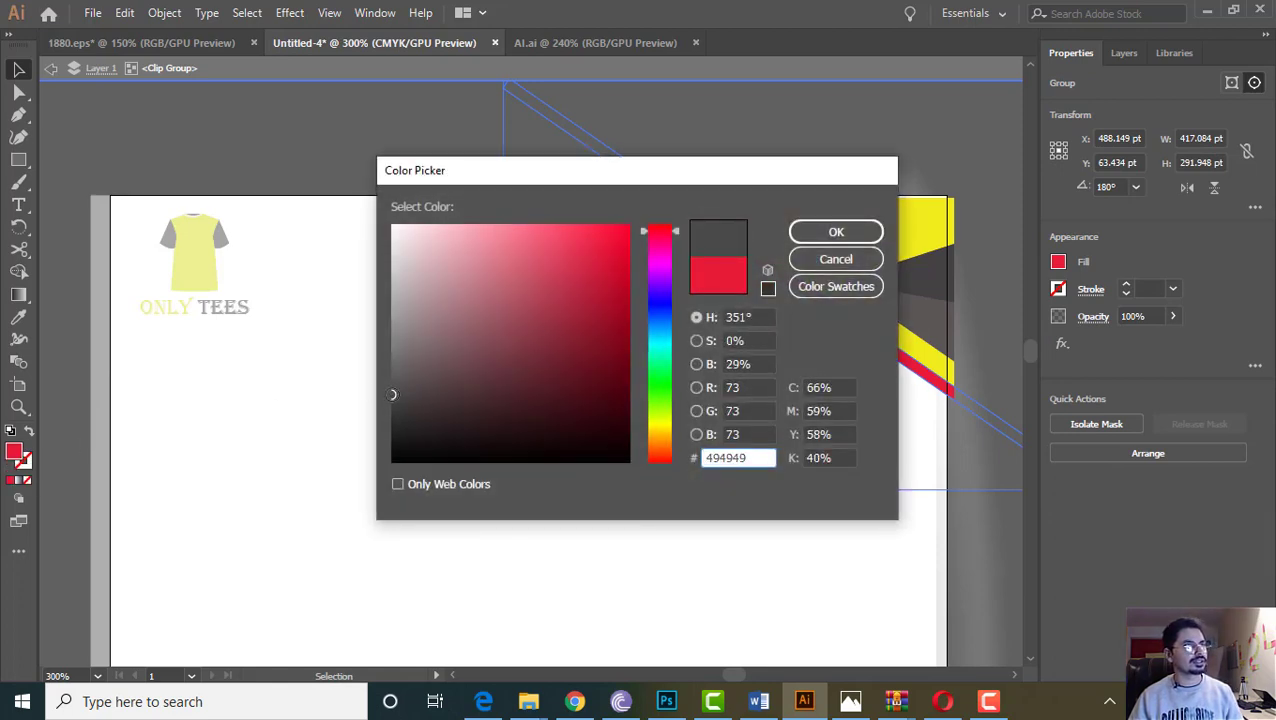
left_click(836, 231)
double_click(202, 144)
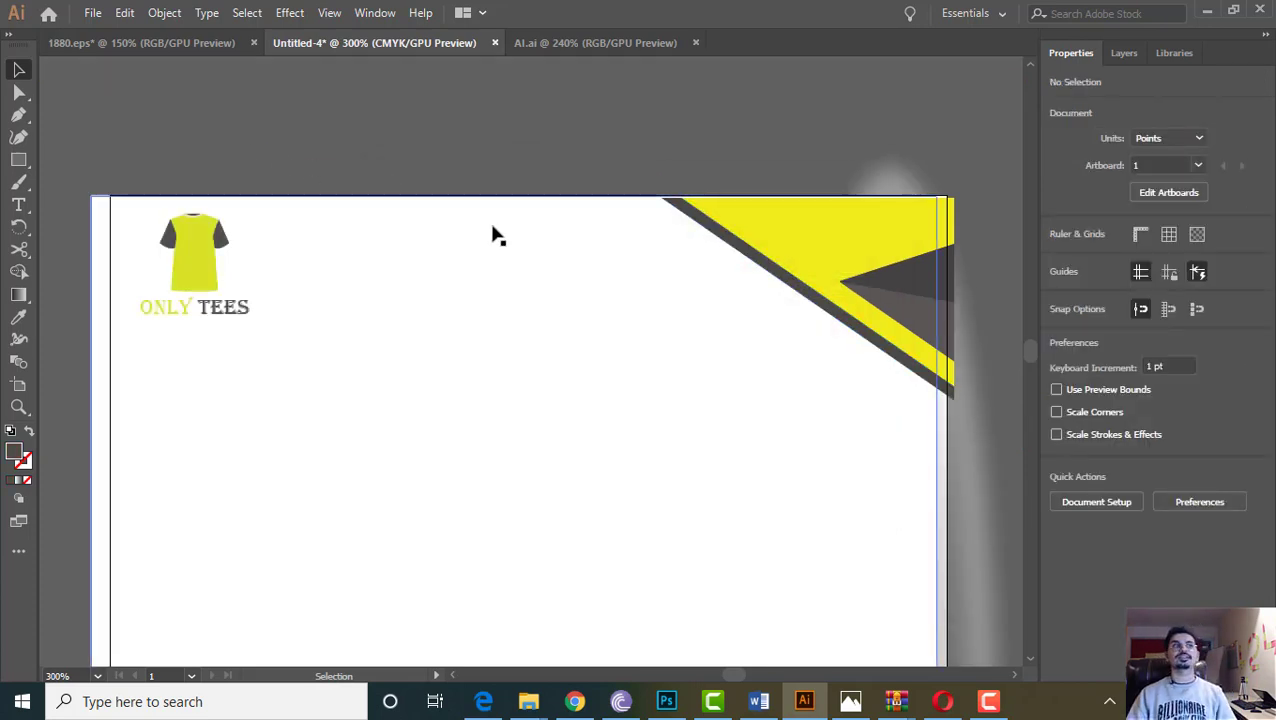
Select the large brown triangle group and delete it
scroll(750, 272, "down", 2)
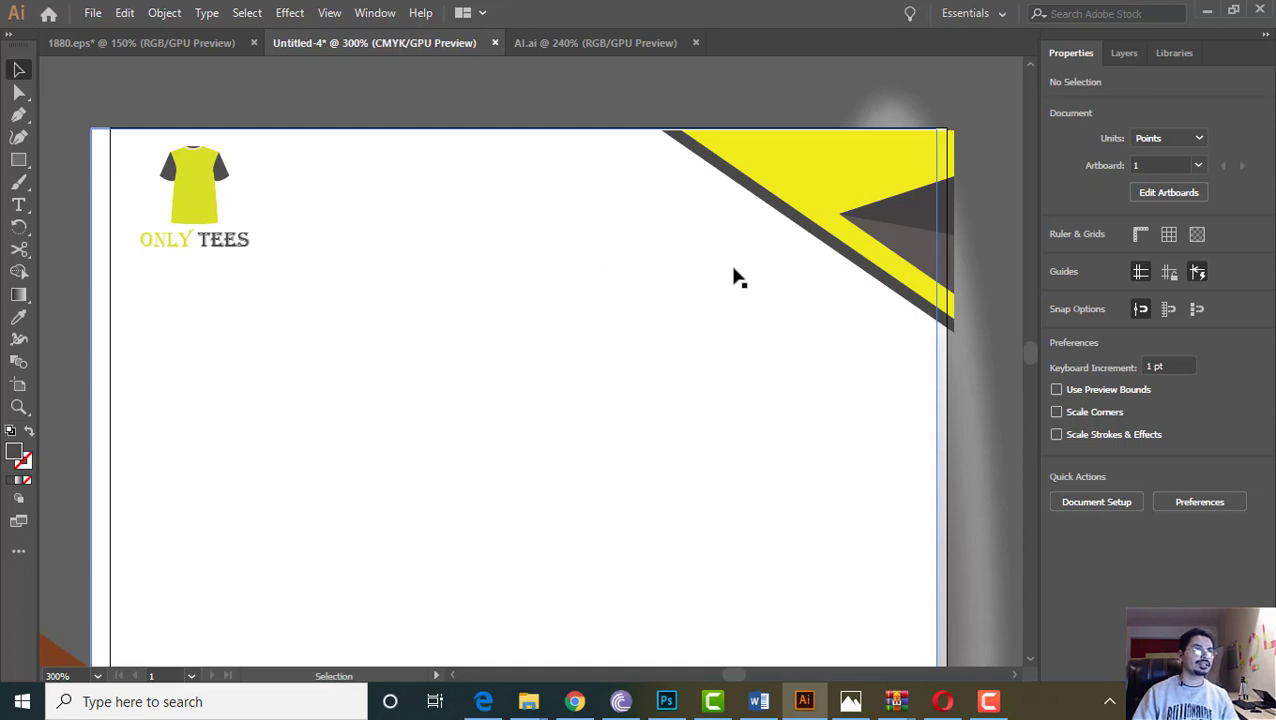
scroll(750, 310, "down", 5)
scroll(762, 340, "down", 12)
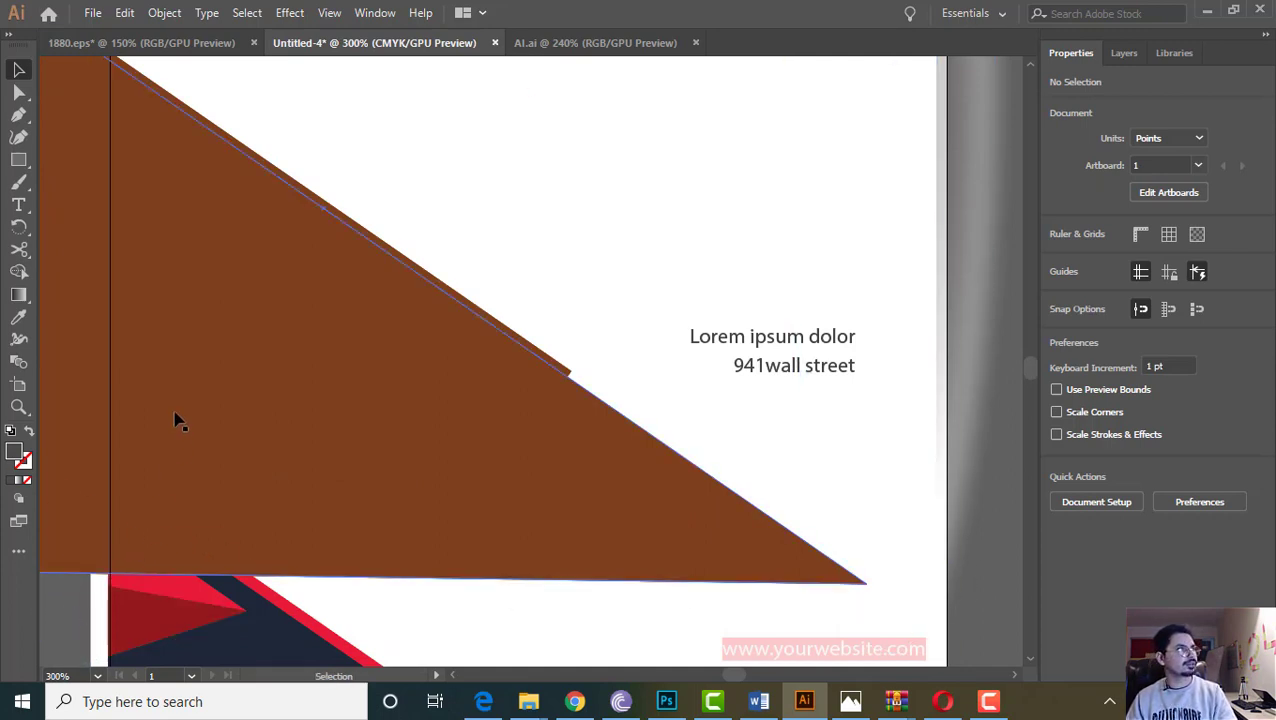
scroll(54, 279, "up", 5)
key("ctrl+minus")
key("ctrl+minus")
key("minus")
scroll(384, 398, "up", 3)
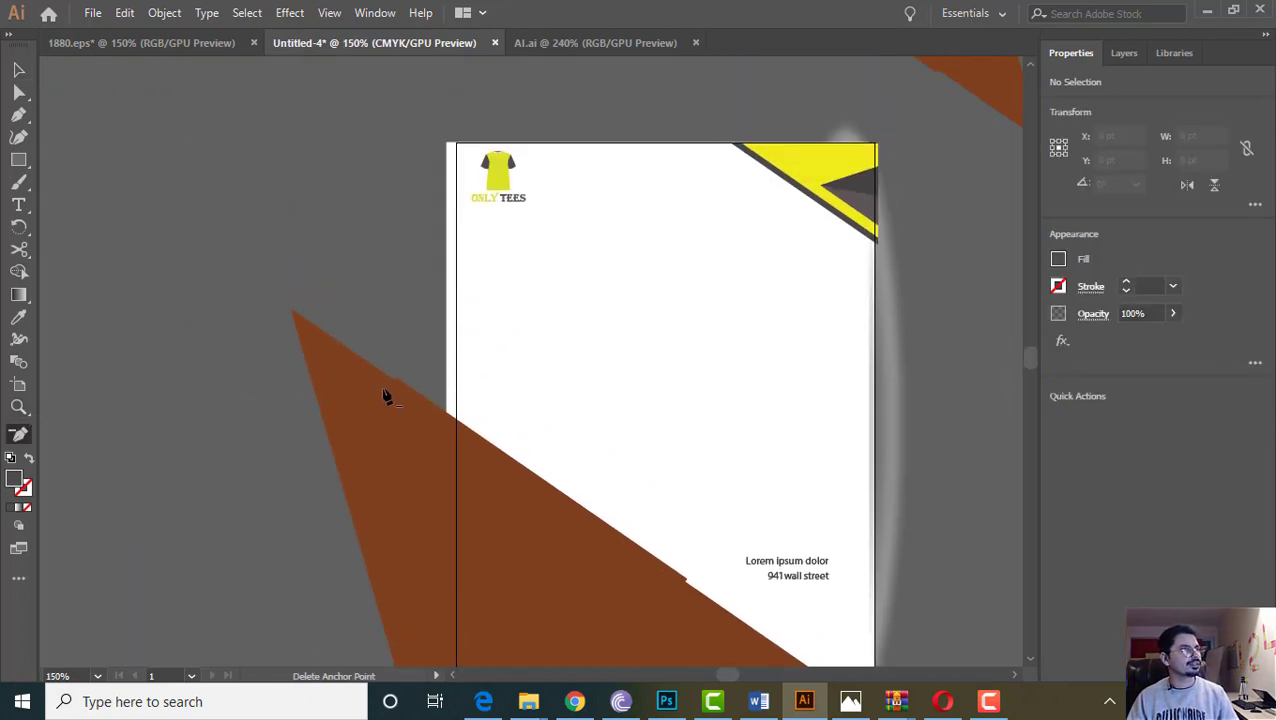
scroll(385, 400, "down", 4)
left_click(385, 401)
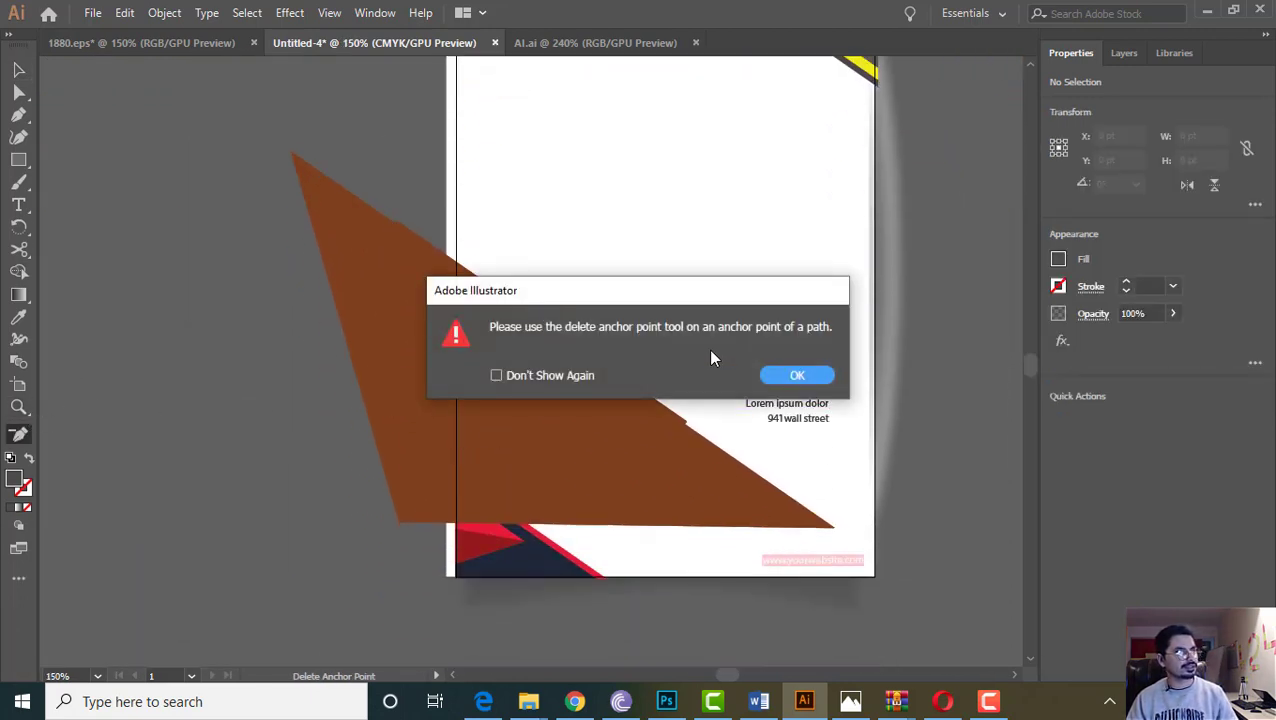
left_click(797, 376)
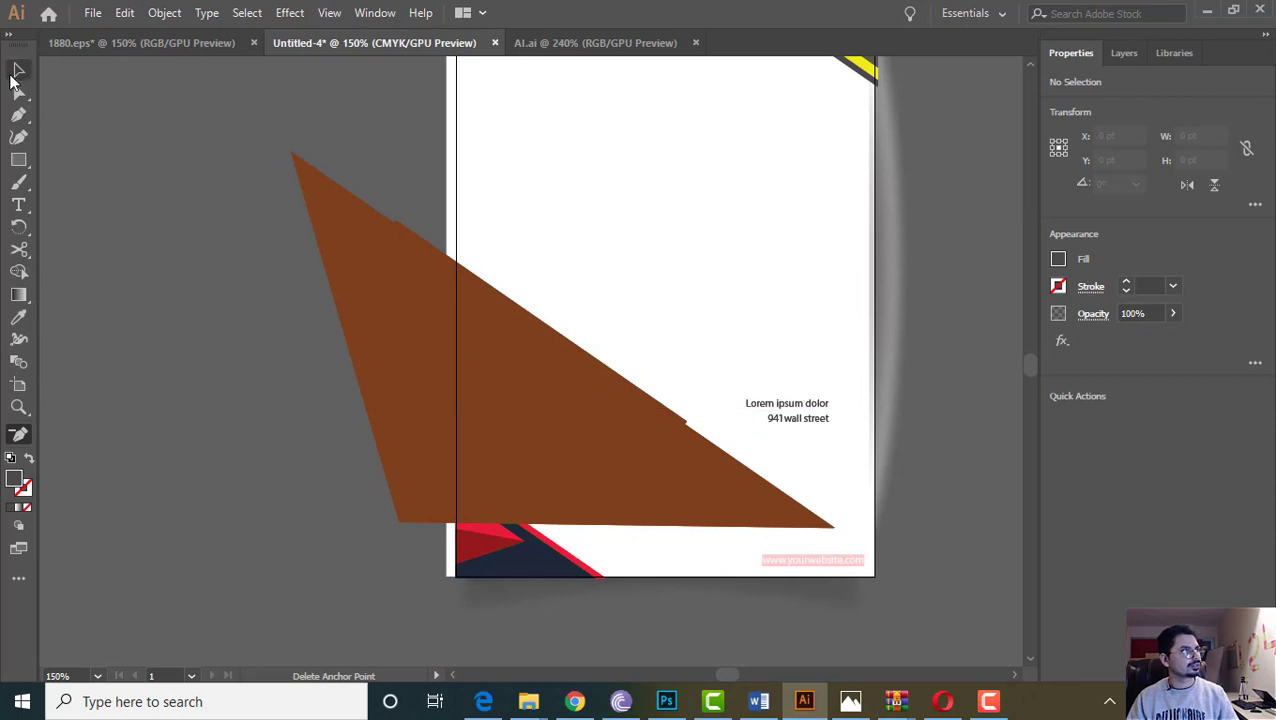
left_click(20, 70)
left_click(400, 312)
left_click(337, 333)
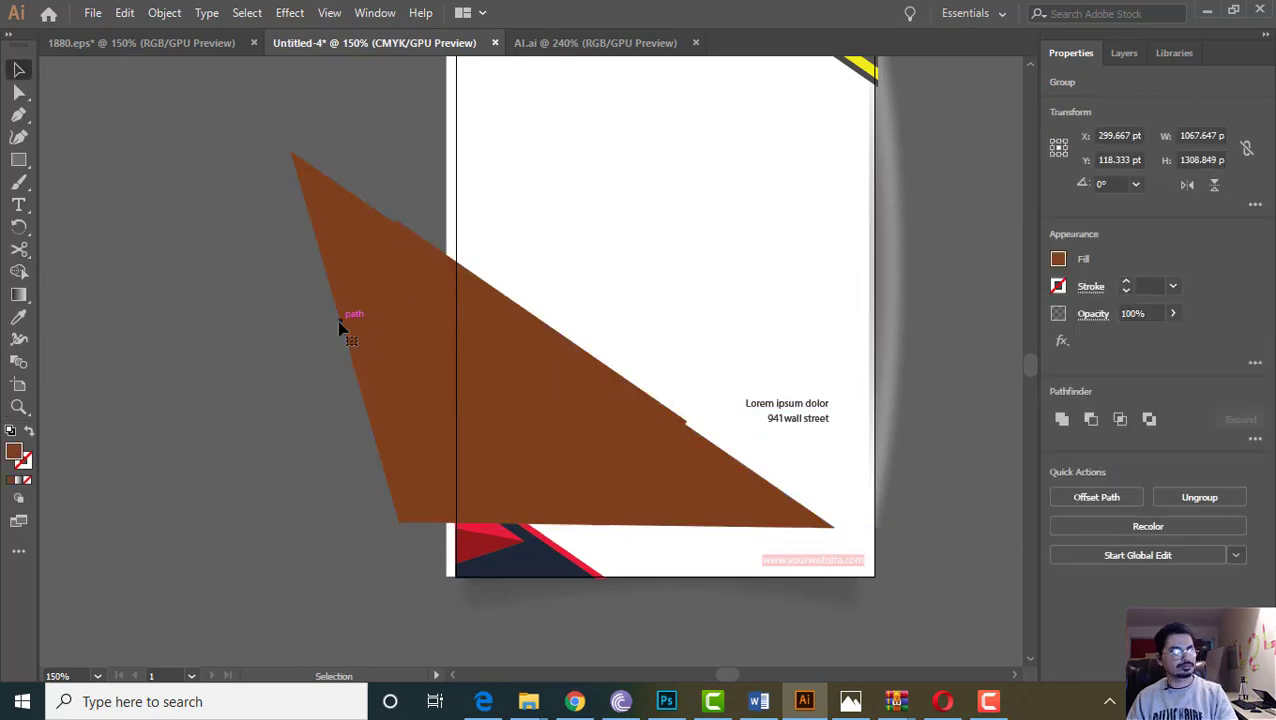
left_click_drag(384, 397, 64, 368)
left_click_drag(304, 391, 128, 392)
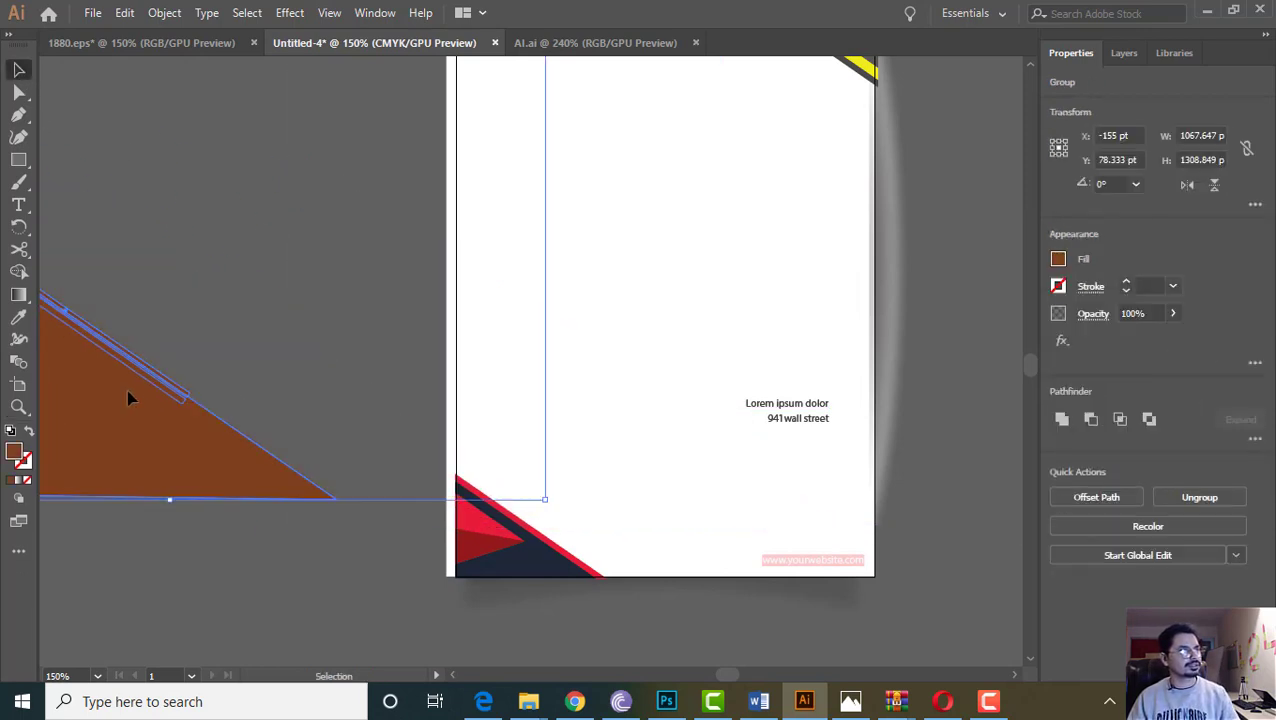
key("Delete")
Delete the Lorem ipsum address text
scroll(290, 507, "up", 3)
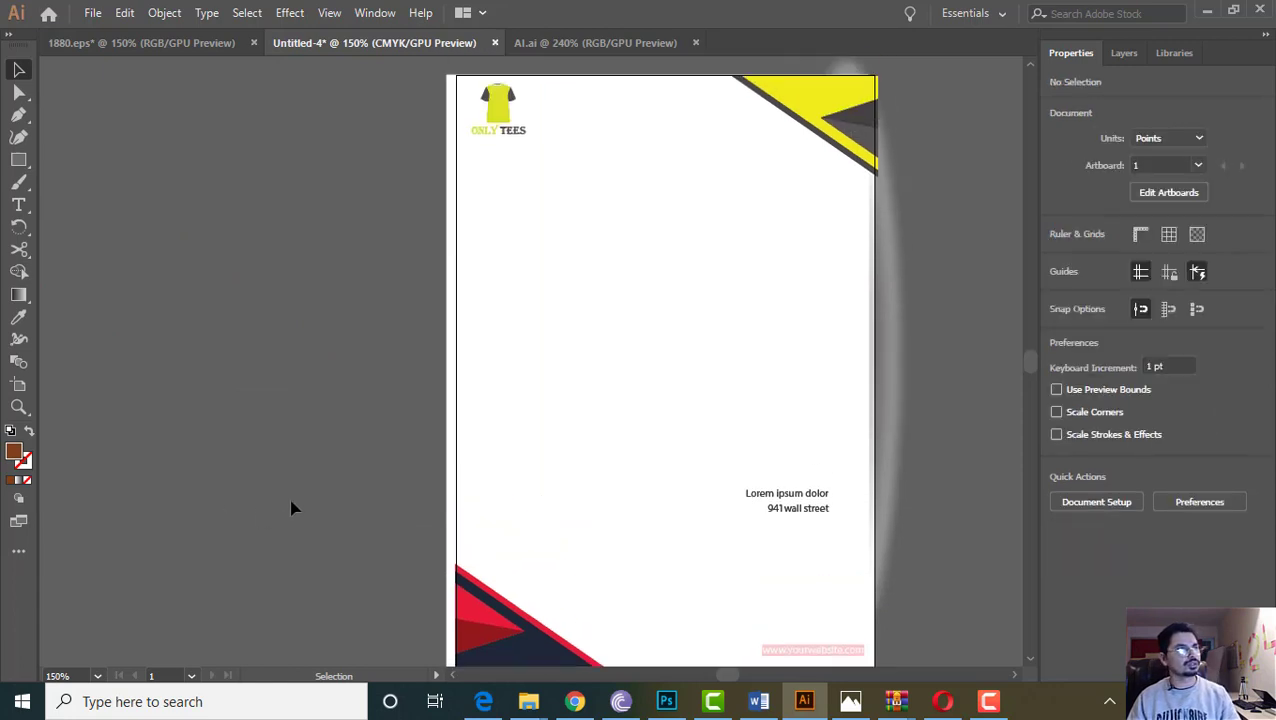
scroll(700, 475, "up", 1)
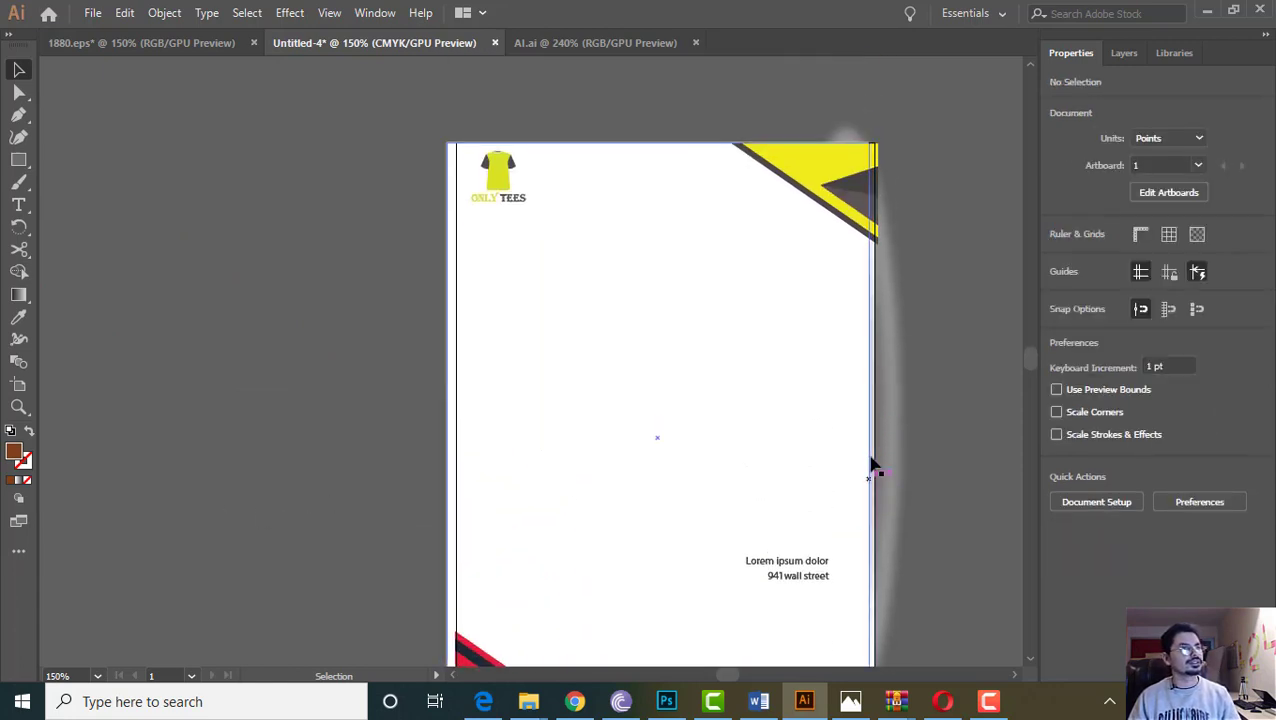
left_click(787, 576)
key("Delete")
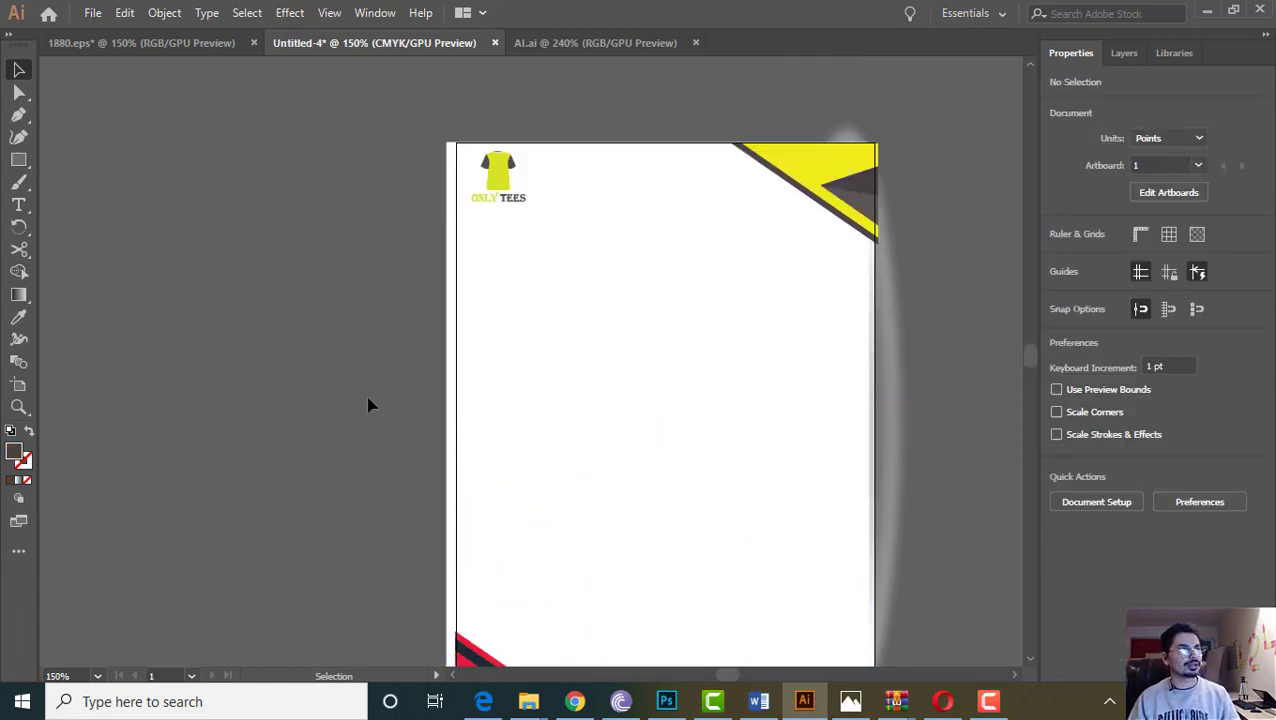
Inspect the red-and-navy bottom-left corner graphic up close, then zoom out to the whole page
scroll(460, 410, "down", 4)
left_click(477, 507)
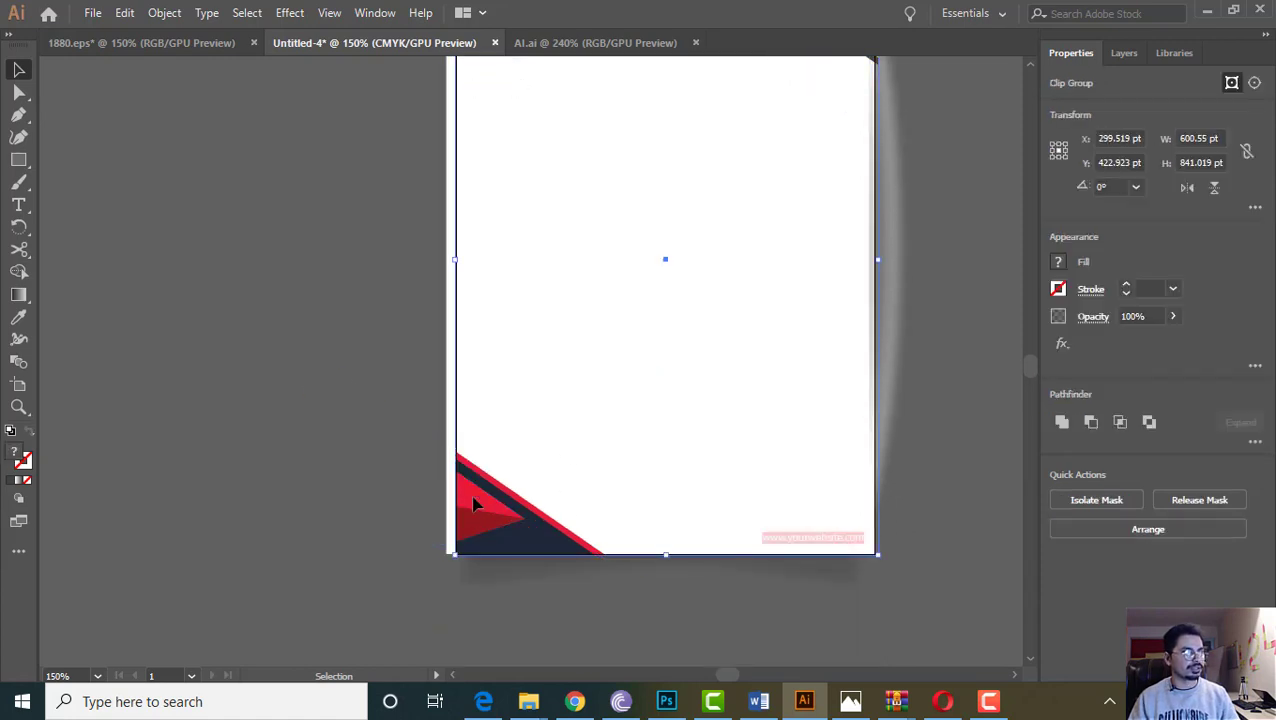
right_click(471, 498)
left_click(399, 419)
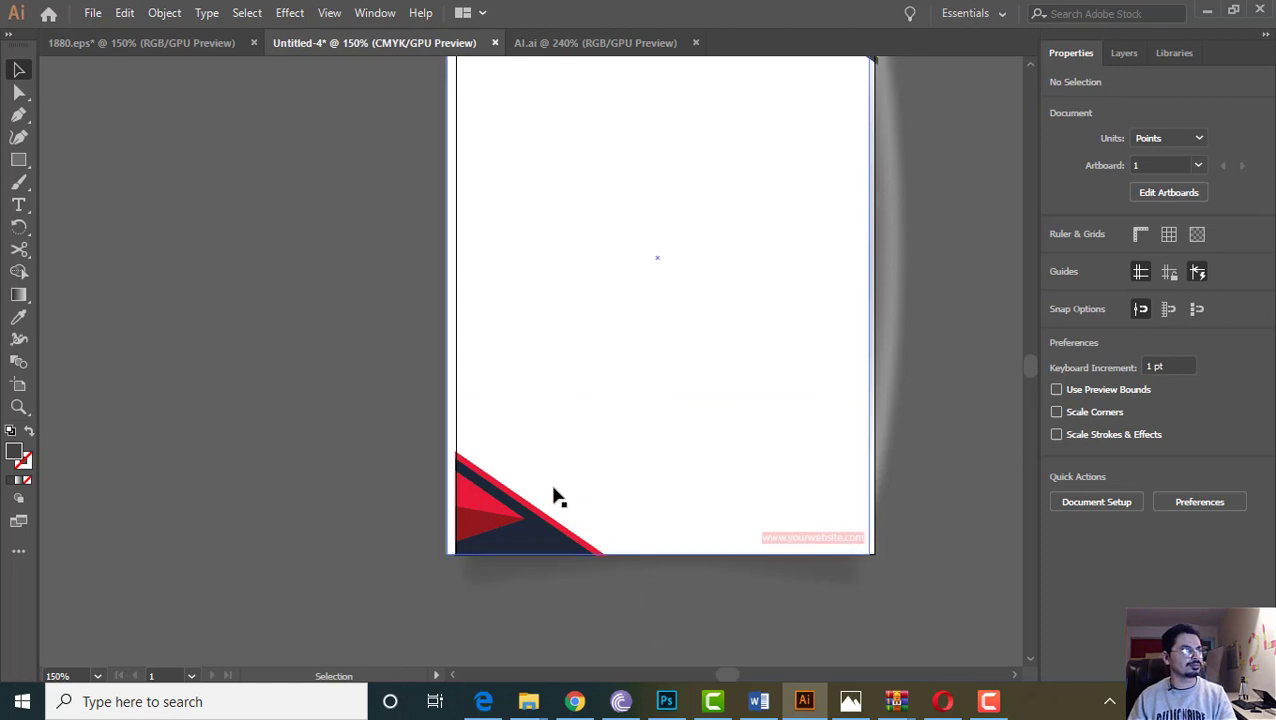
scroll(675, 418, "down", 4)
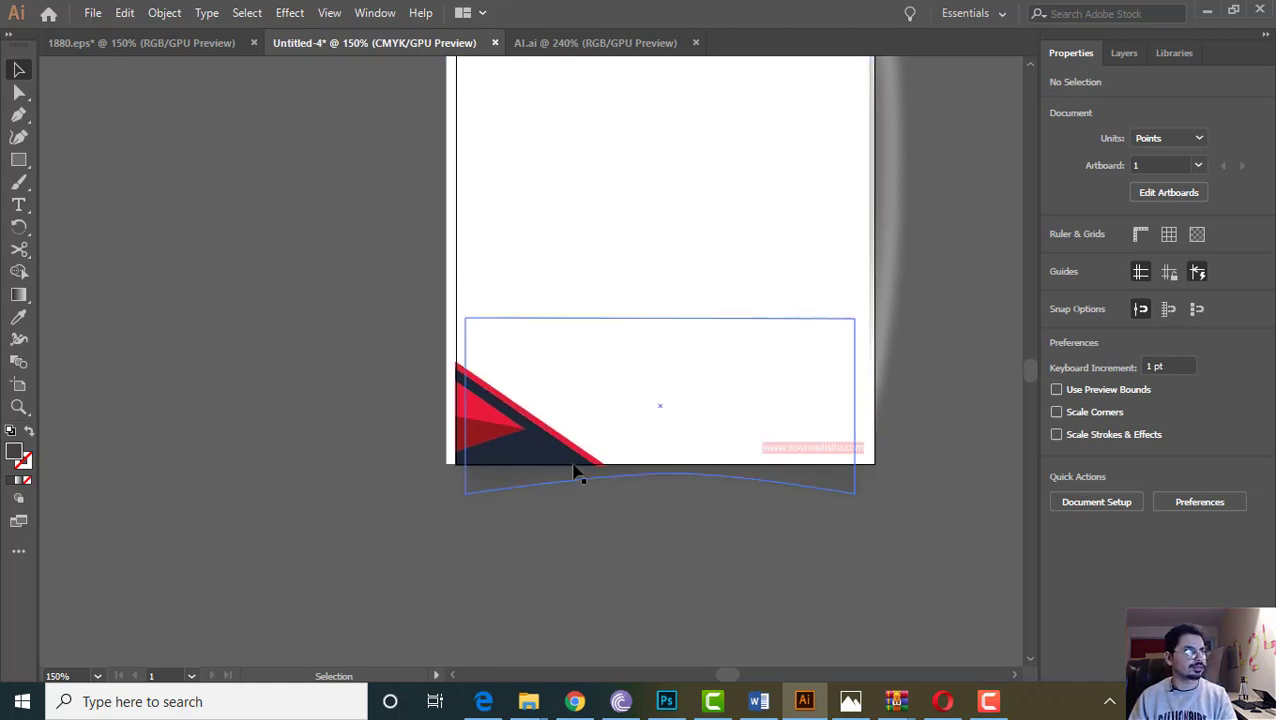
key("ctrl+plus")
key("ctrl+plus")
key("ctrl+plus")
key("ctrl+plus")
key("ctrl+plus")
key("ctrl+plus")
key("ctrl+plus")
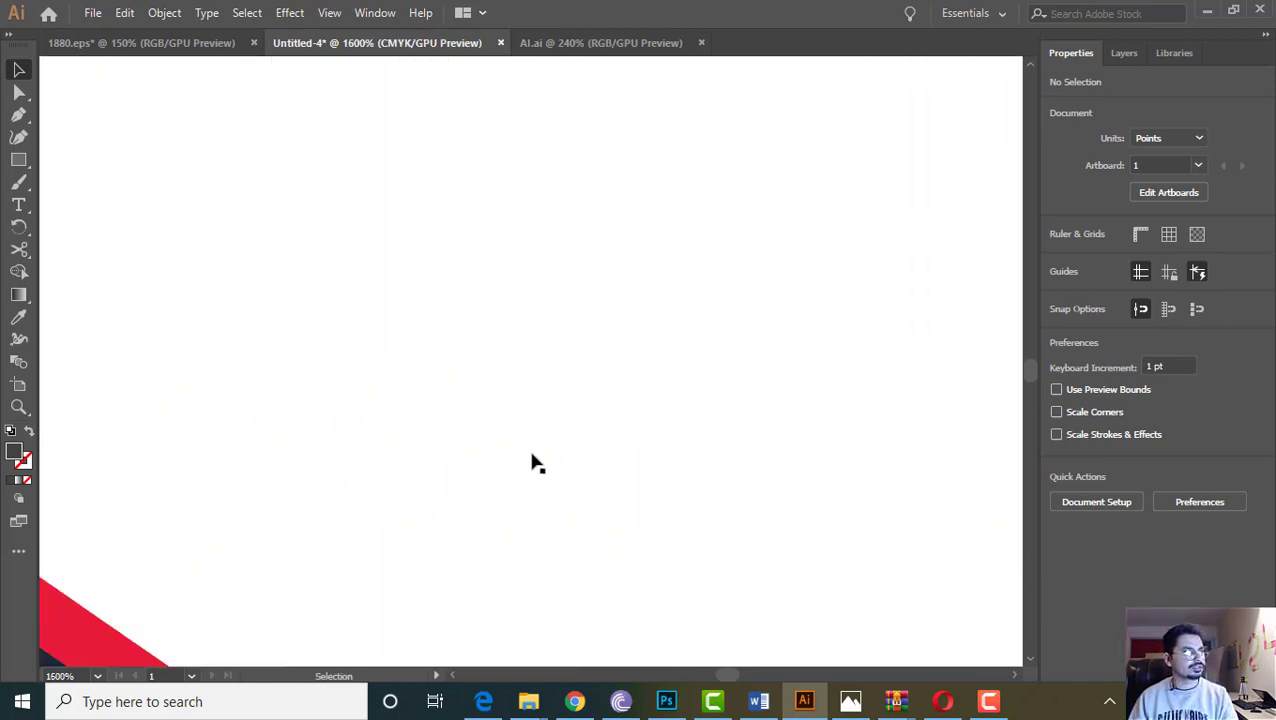
key("minus")
scroll(718, 684, "left", 5)
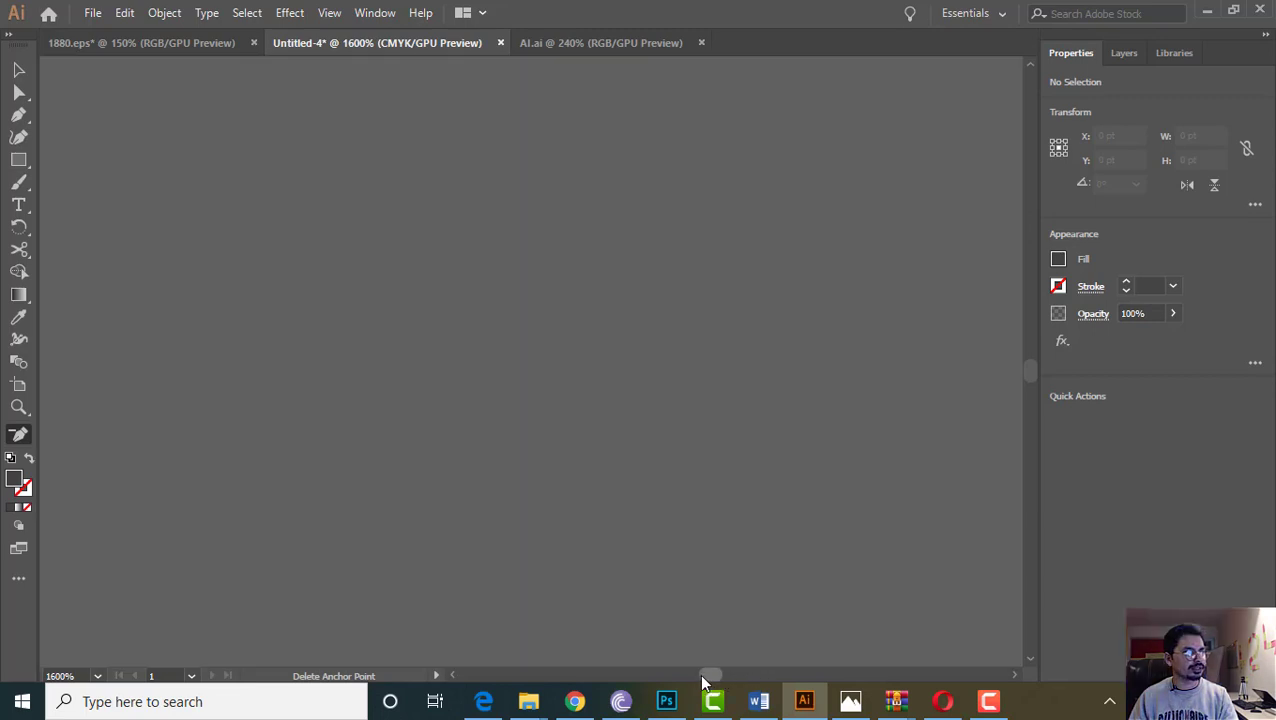
scroll(698, 470, "down", 10)
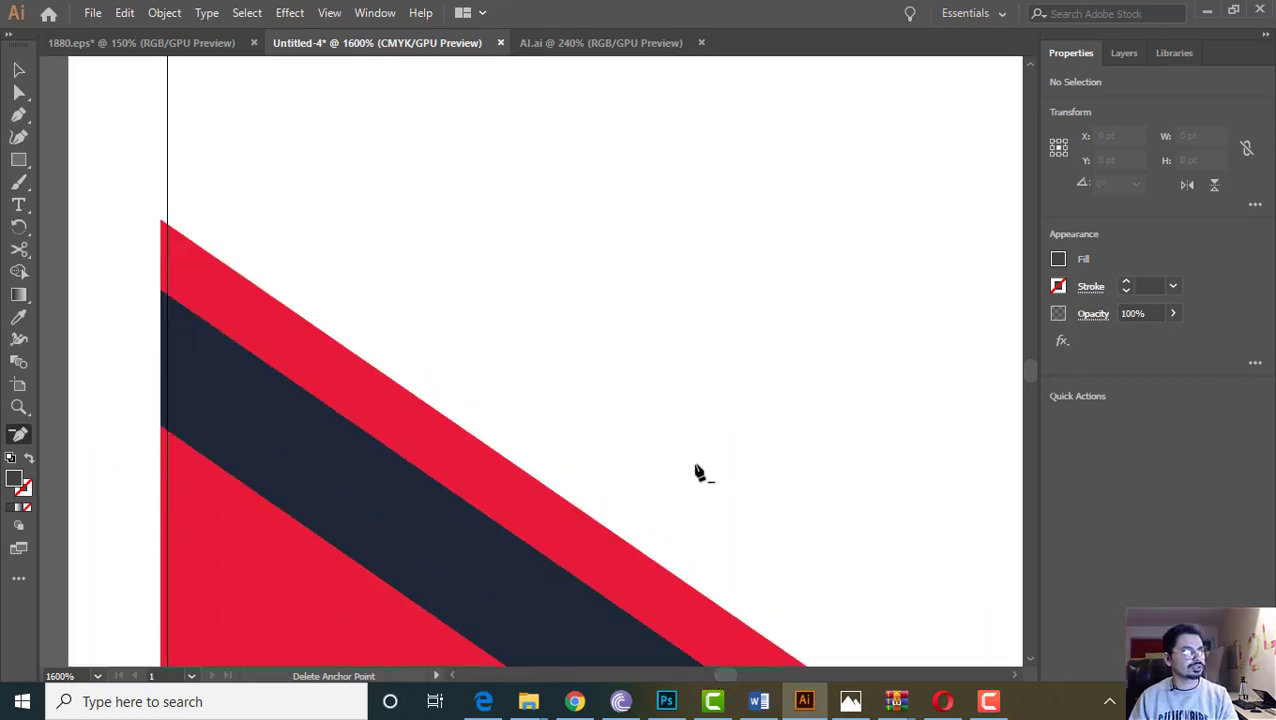
key("v")
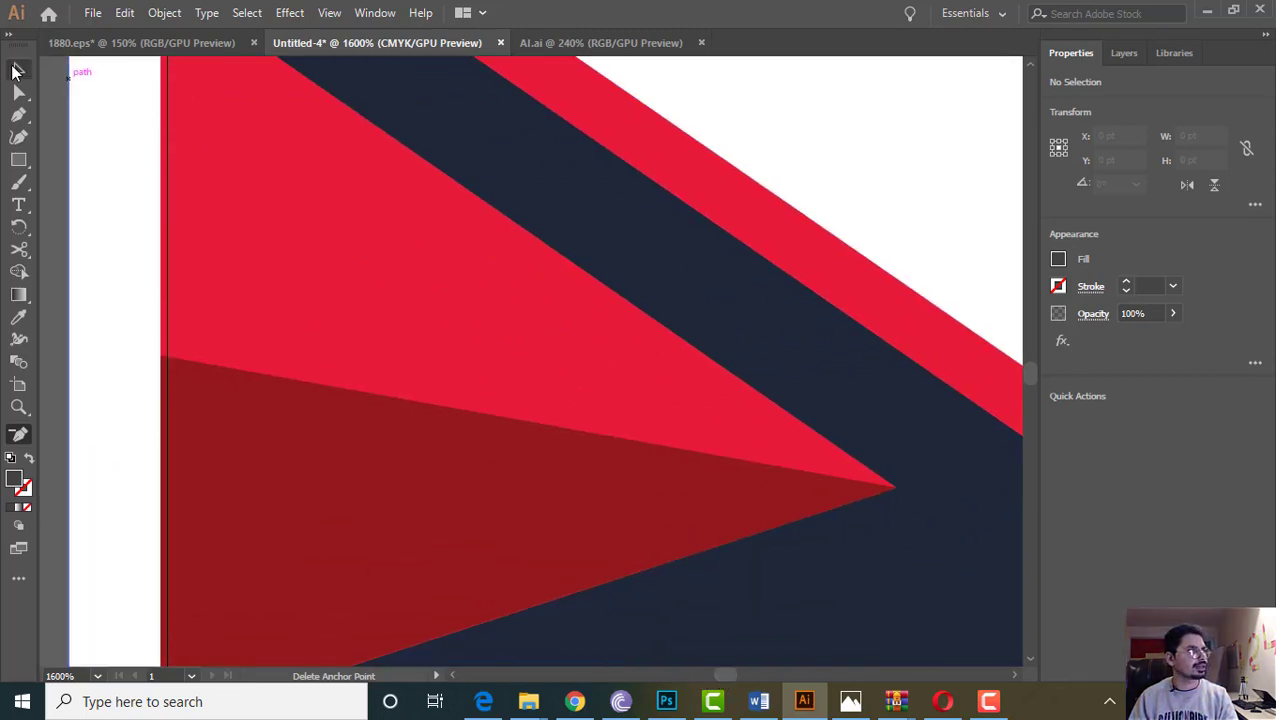
left_click(362, 216)
scroll(588, 275, "up", 2)
key("a")
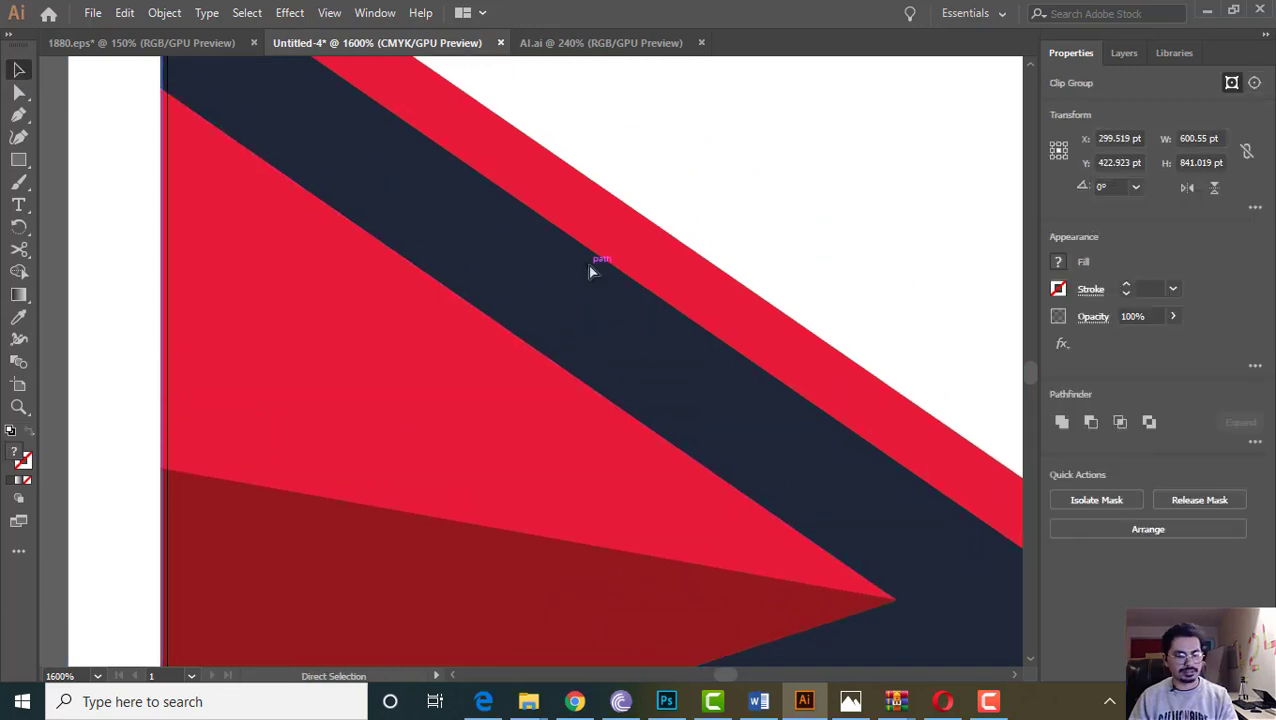
scroll(590, 272, "down", 2)
key("ctrl+minus")
key("ctrl+minus")
key("ctrl+minus")
key("ctrl+minus")
key("ctrl+minus")
key("ctrl+minus")
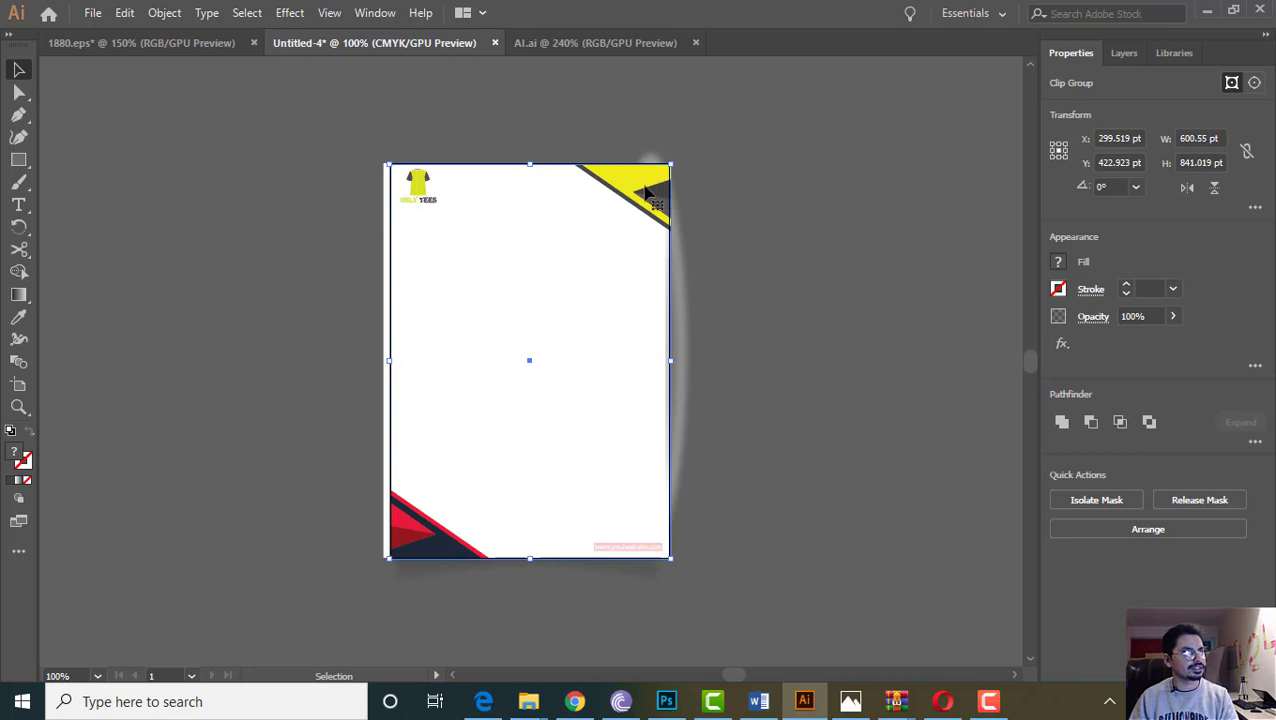
Isolate the bottom-left corner graphic's clipping mask for editing
left_click_drag(540, 128, 830, 322)
left_click(815, 316)
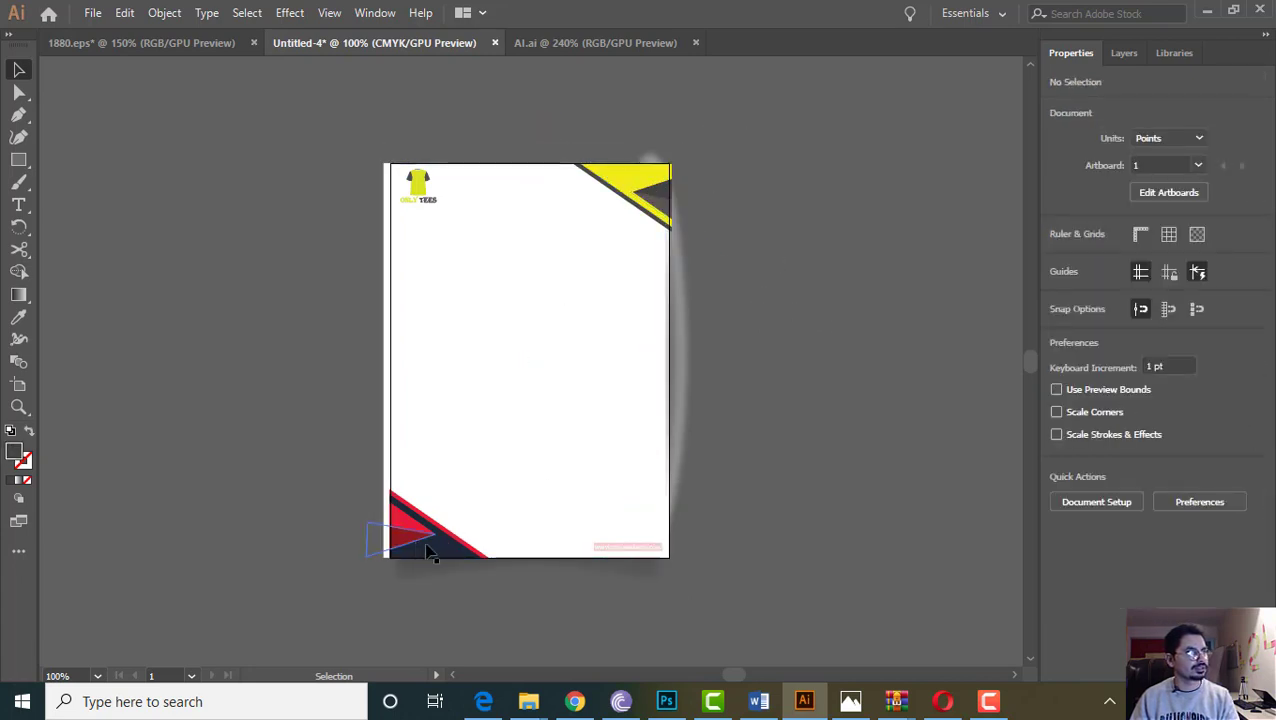
left_click(455, 560)
double_click(455, 560)
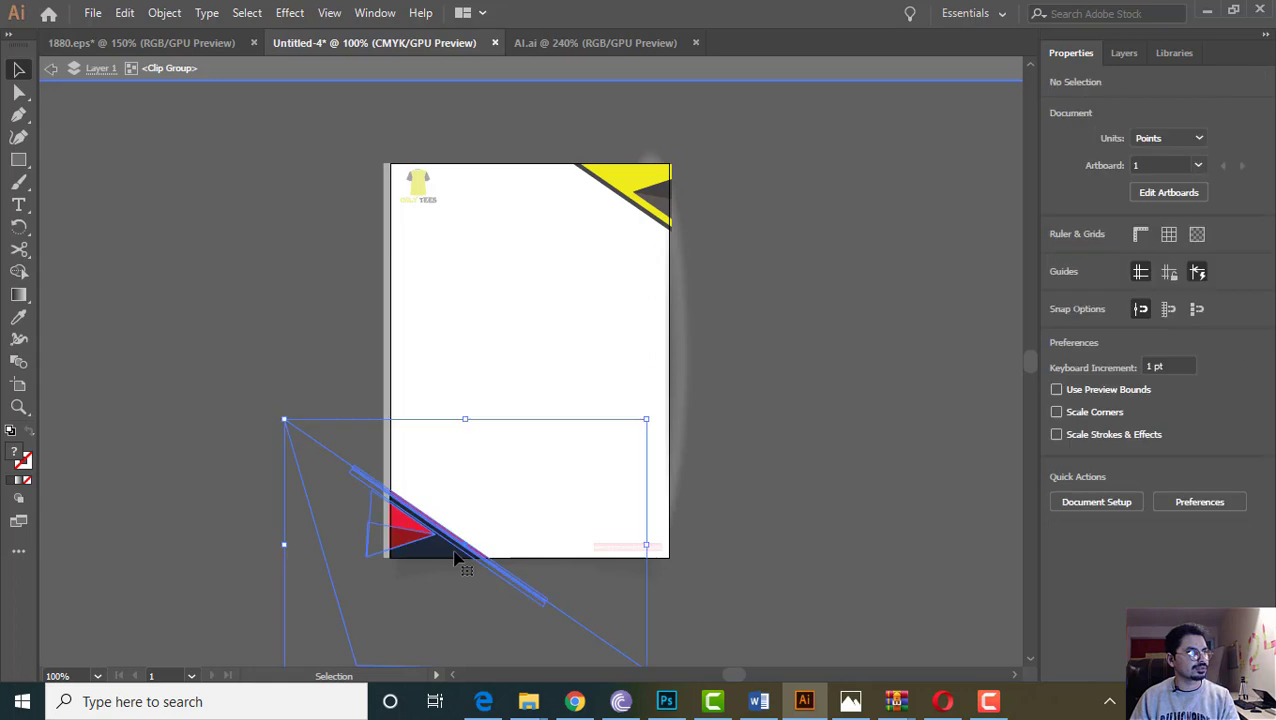
double_click(179, 430)
right_click(453, 550)
left_click(234, 367)
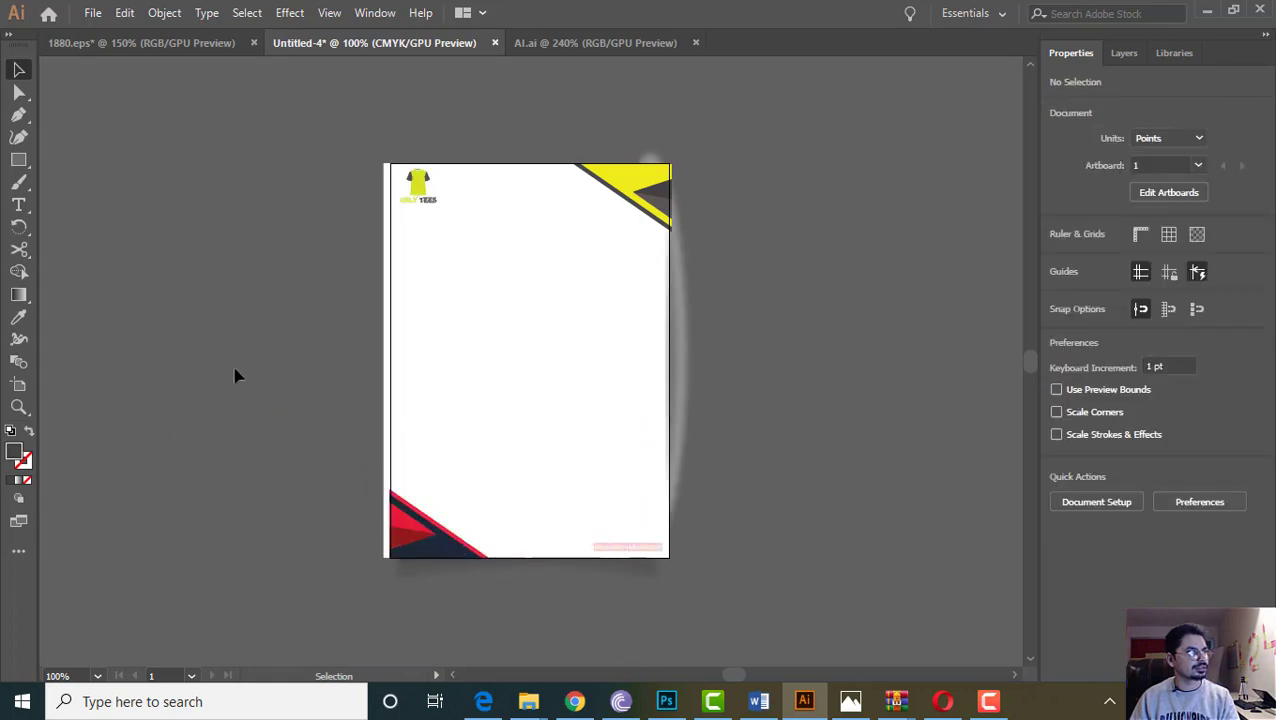
left_click(418, 512)
right_click(429, 538)
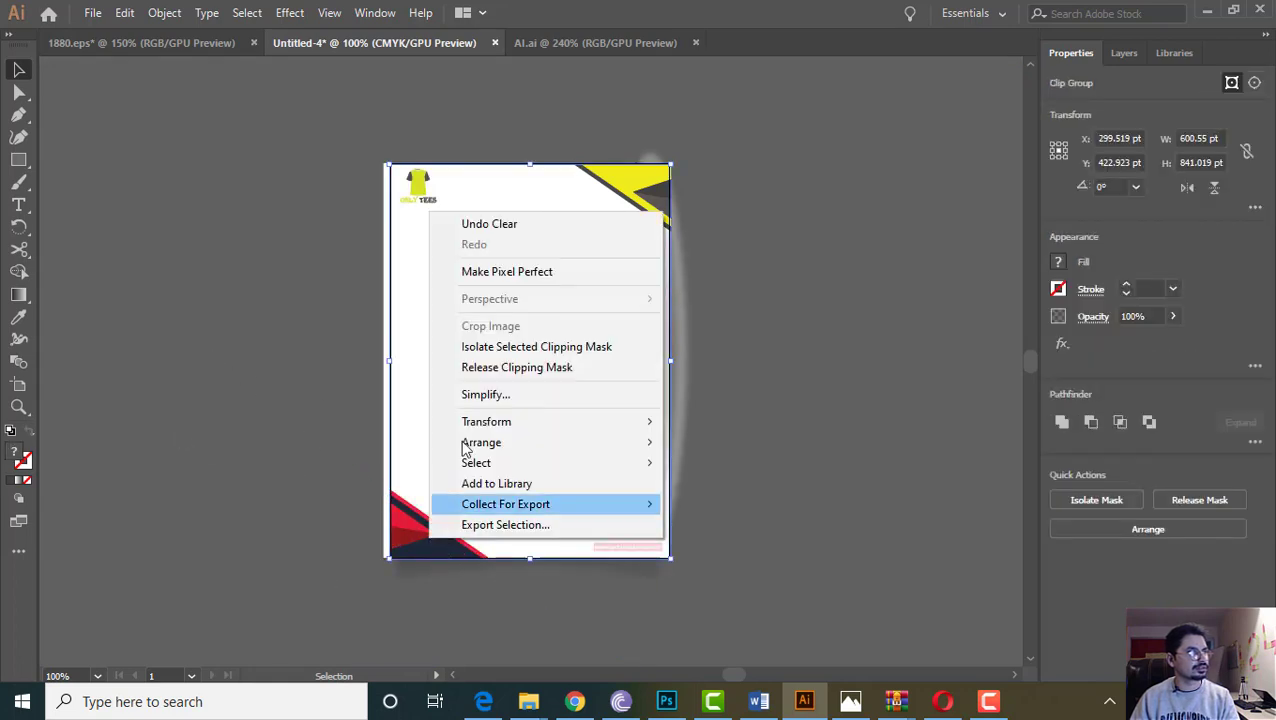
left_click(305, 389)
left_click(418, 518)
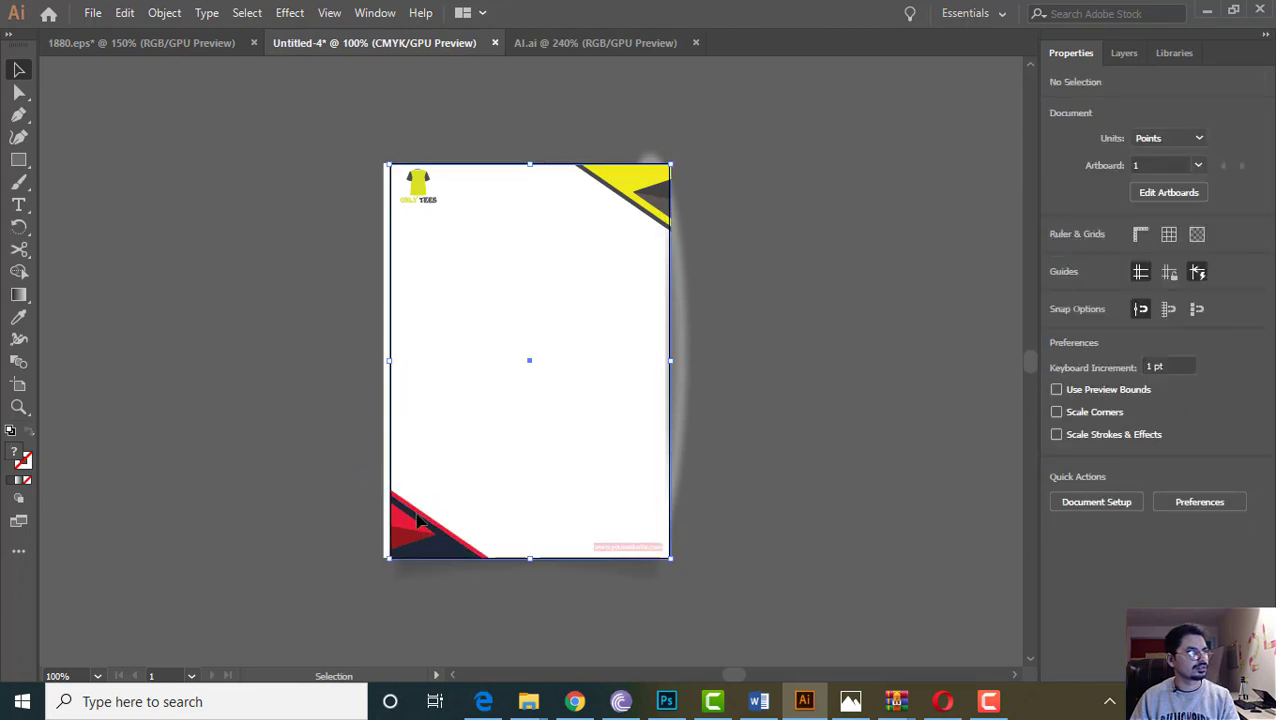
right_click(418, 518)
left_click(494, 326)
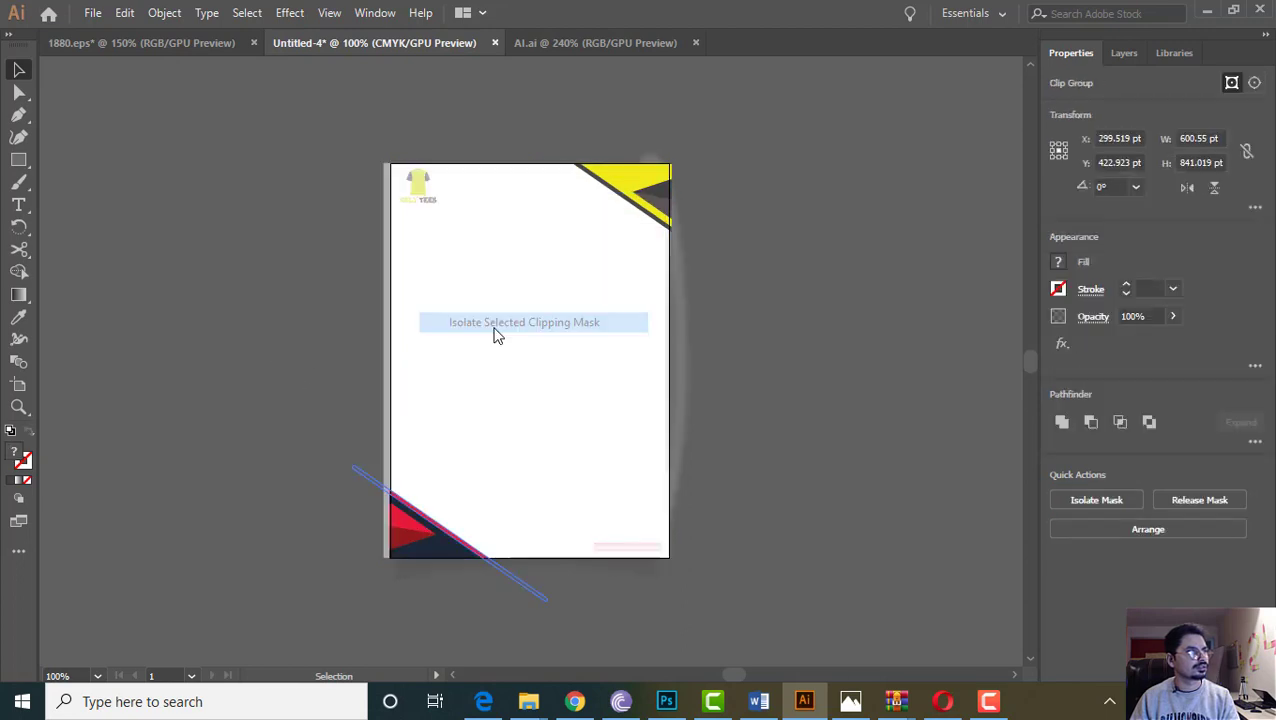
Ungroup the bottom-left corner pieces and select its large dark base shape
left_click(416, 555)
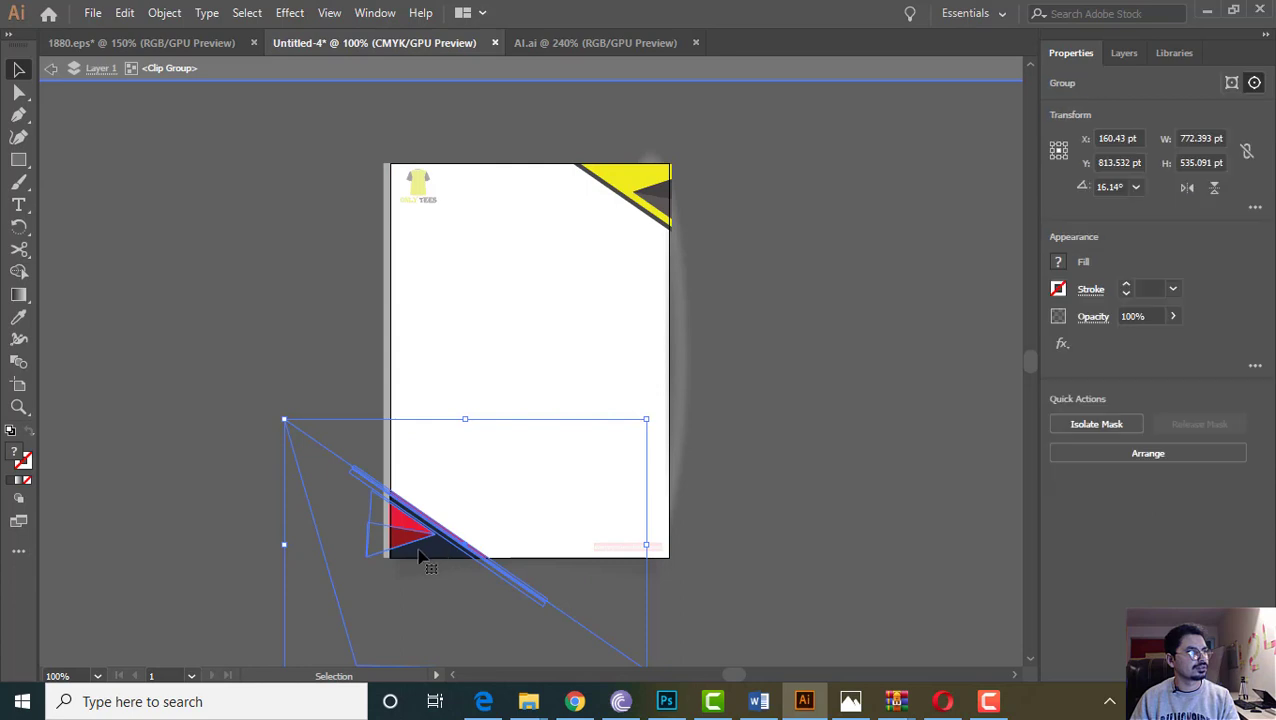
right_click(418, 555)
left_click(470, 388)
left_click(194, 356)
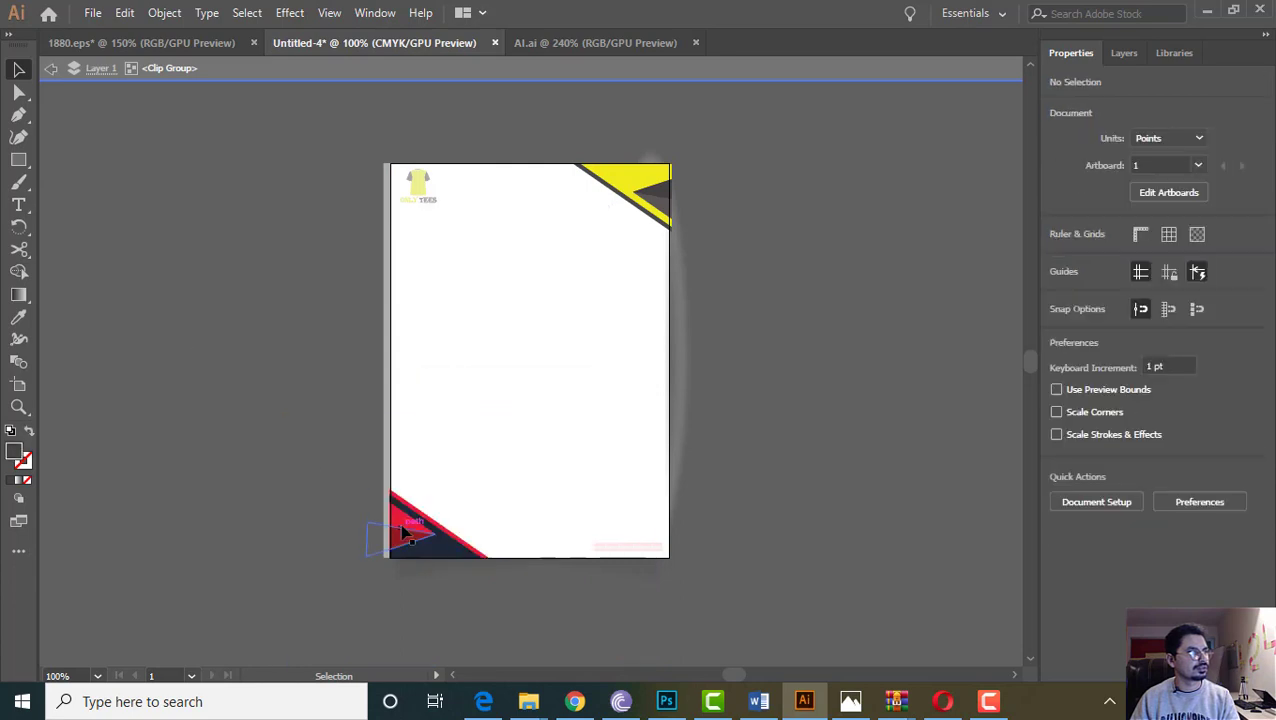
left_click(405, 533)
right_click(406, 540)
left_click(468, 362)
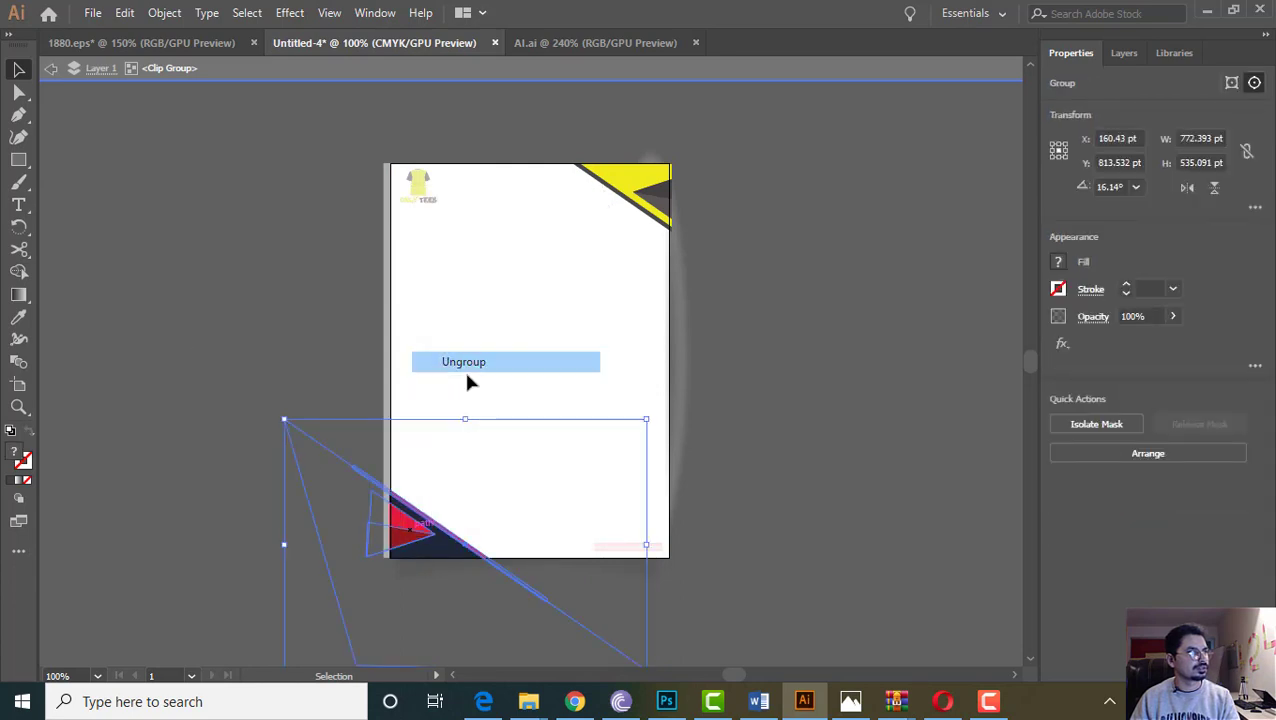
right_click(447, 553)
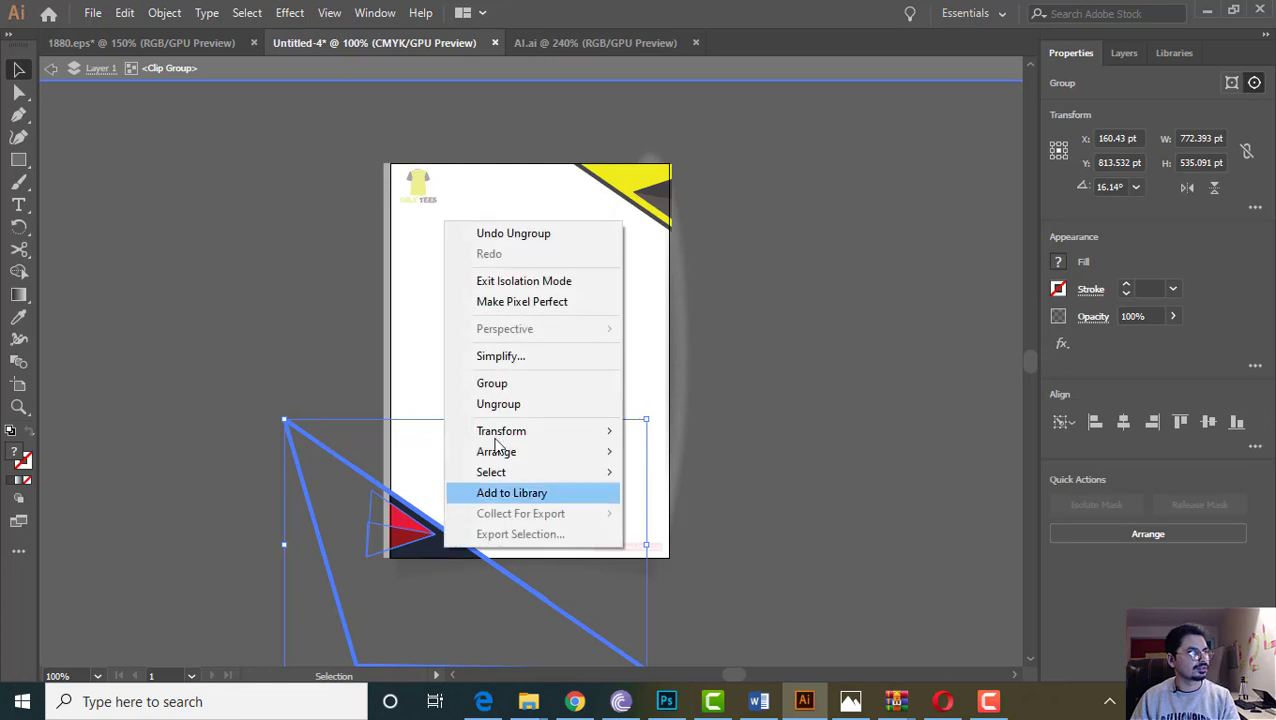
left_click(362, 371)
left_click(425, 538)
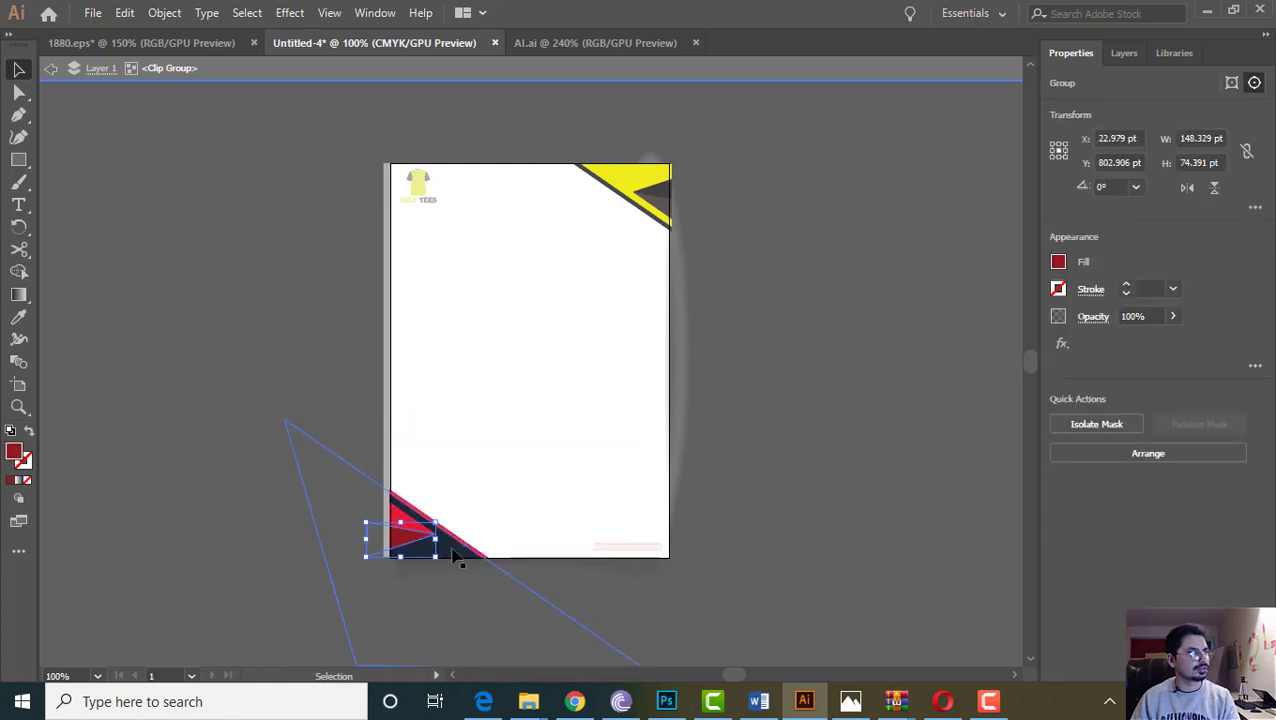
left_click(453, 556)
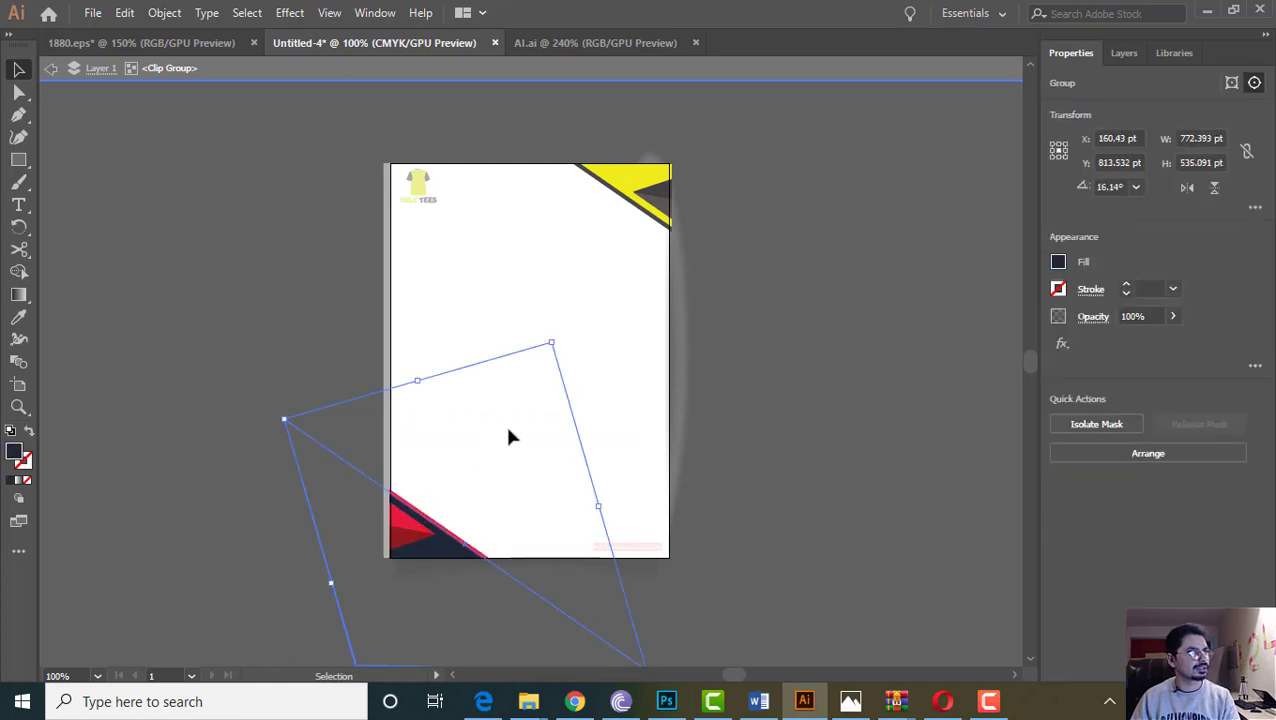
Fill the bottom-left corner's dark base shape with bright yellow FFE706
double_click(23, 458)
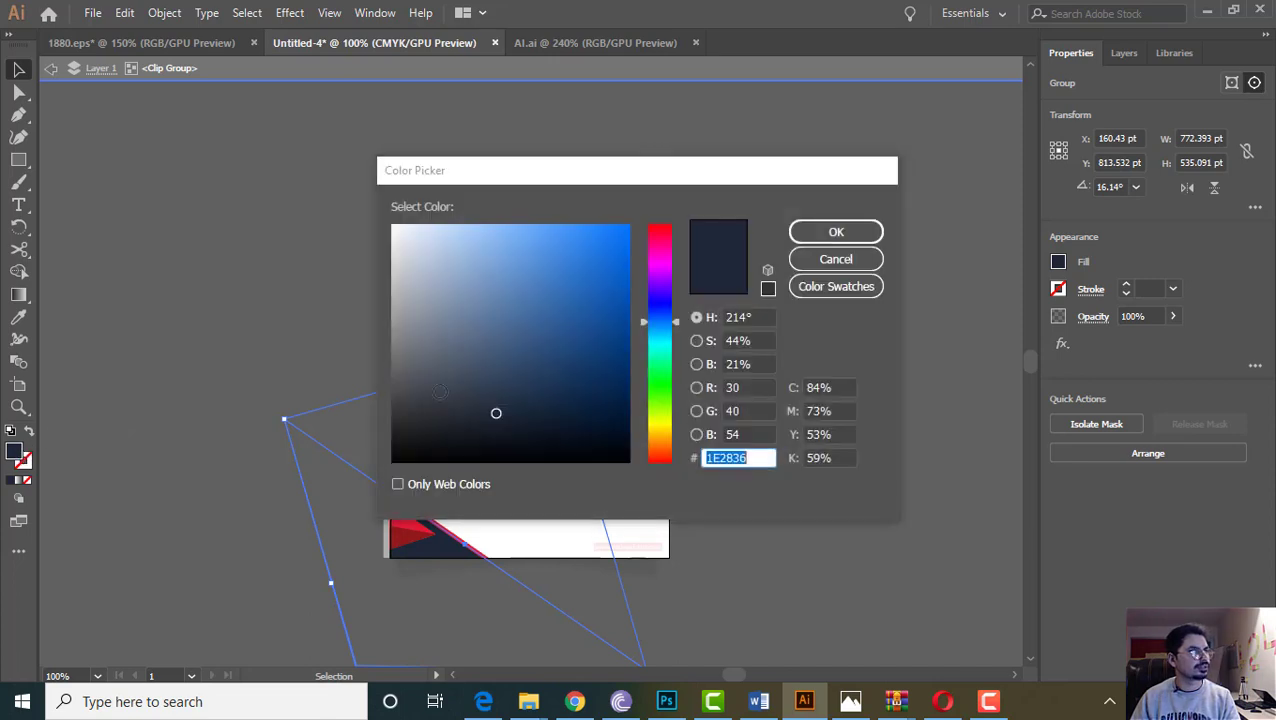
left_click(660, 427)
left_click(579, 329)
mouse_move(597, 307)
left_mouse_down()
mouse_move(649, 171)
mouse_move(624, 230)
mouse_move(679, 220)
mouse_move(625, 224)
left_mouse_up()
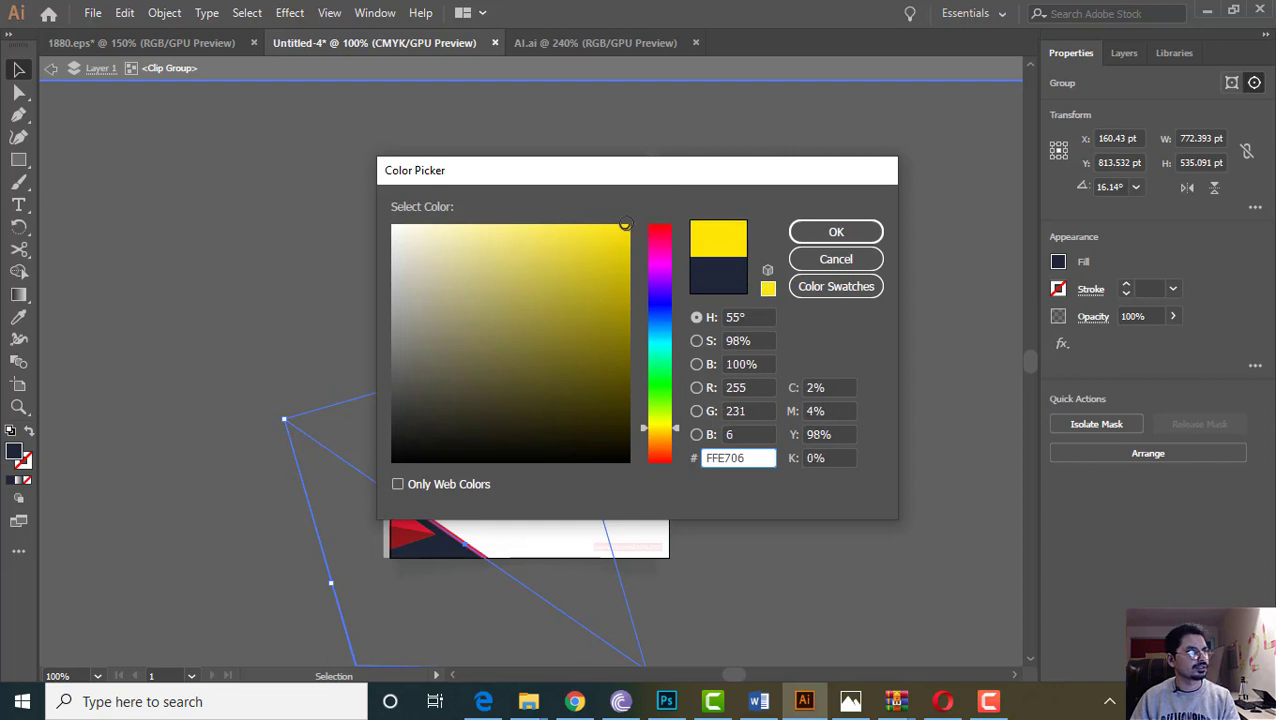
left_click(817, 231)
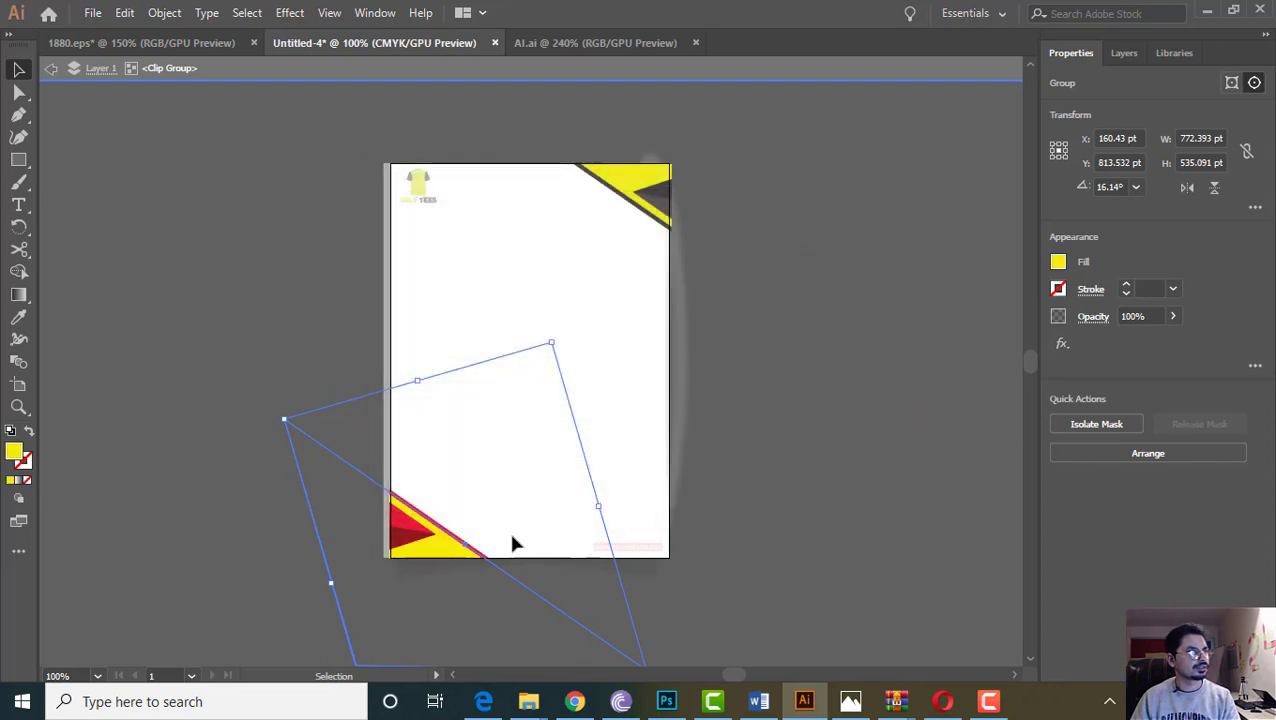
left_click(191, 450)
Recolour the bottom-left red triangles dark grey (3F3A3B and 4C4B4B)
left_click(373, 518)
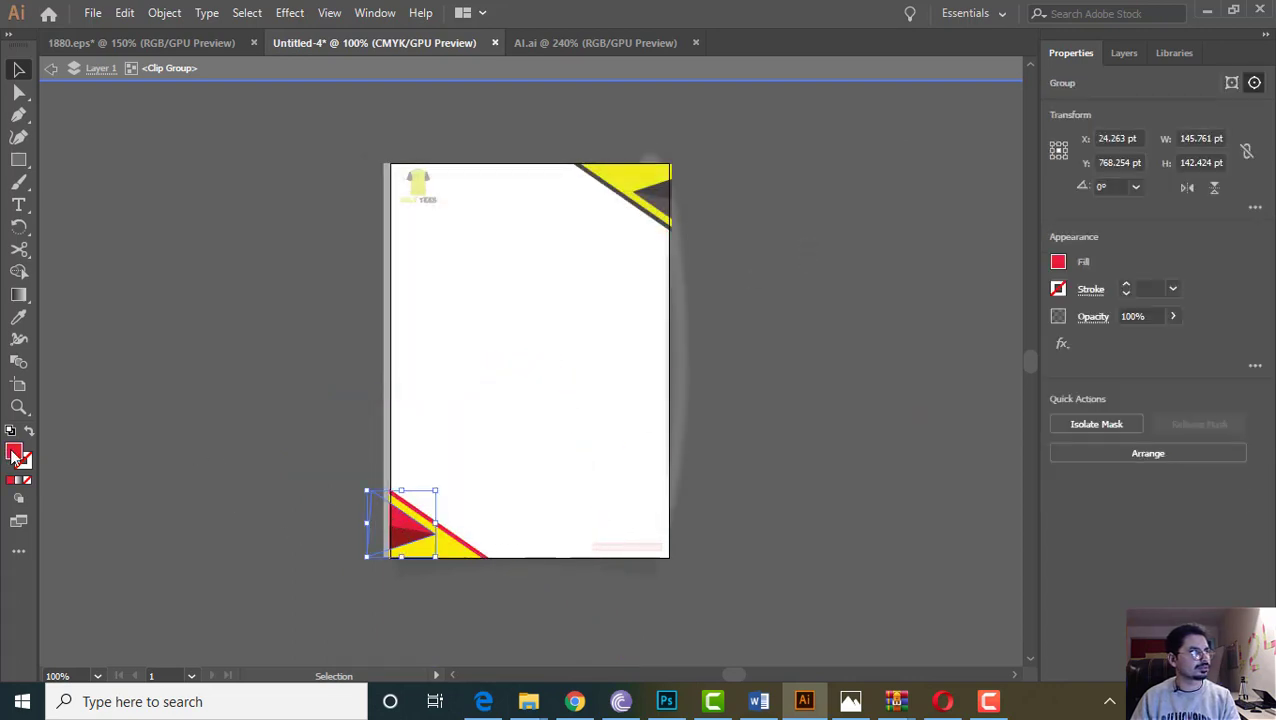
double_click(15, 454)
left_click(411, 401)
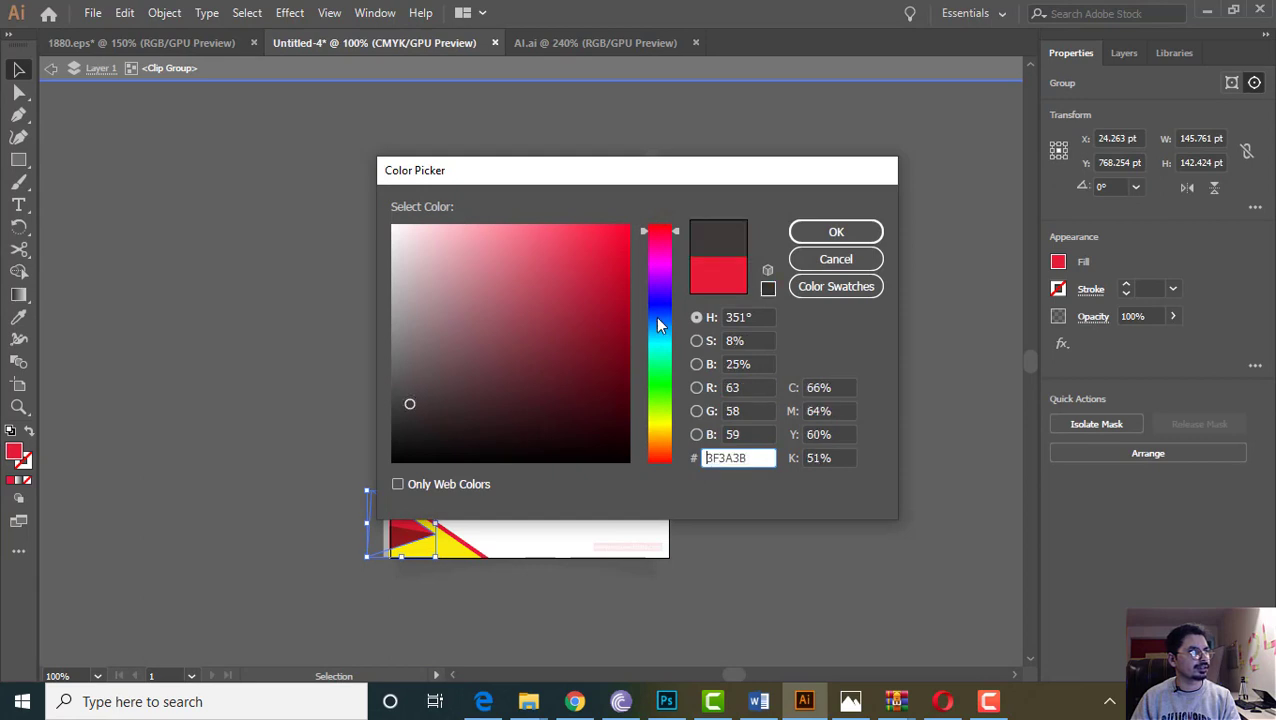
left_click(834, 231)
left_click(335, 482)
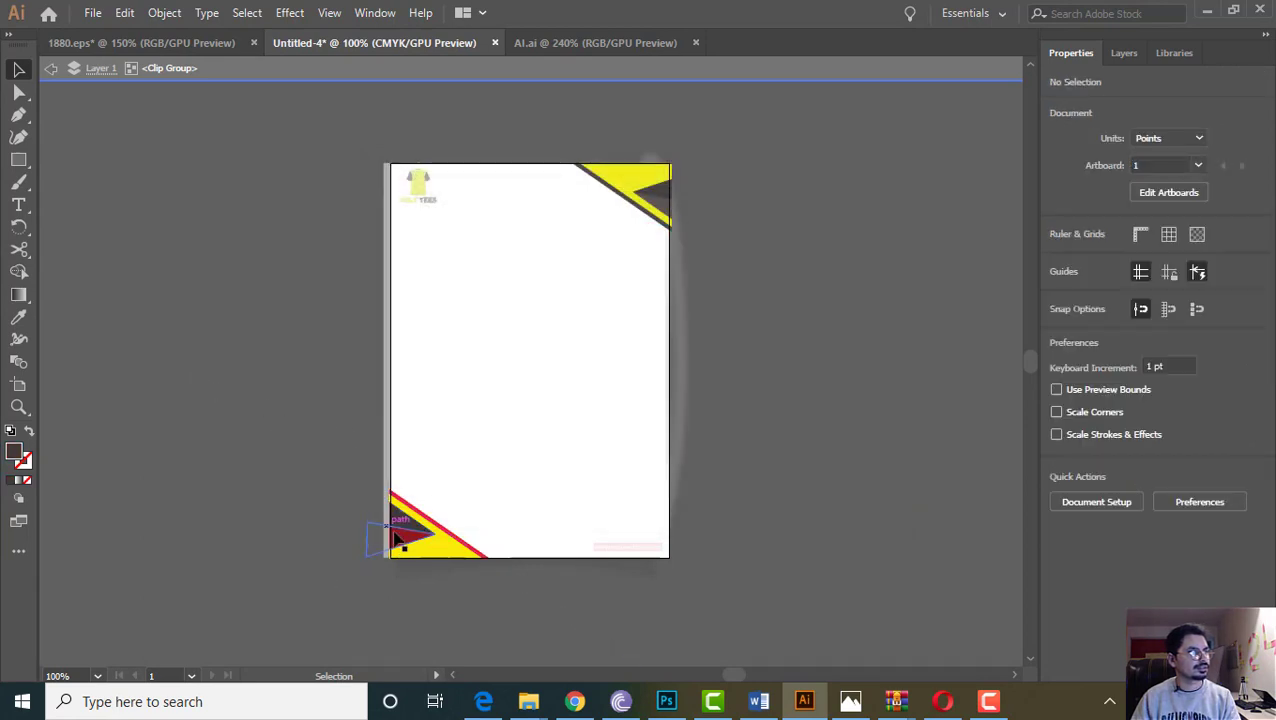
left_click(403, 541)
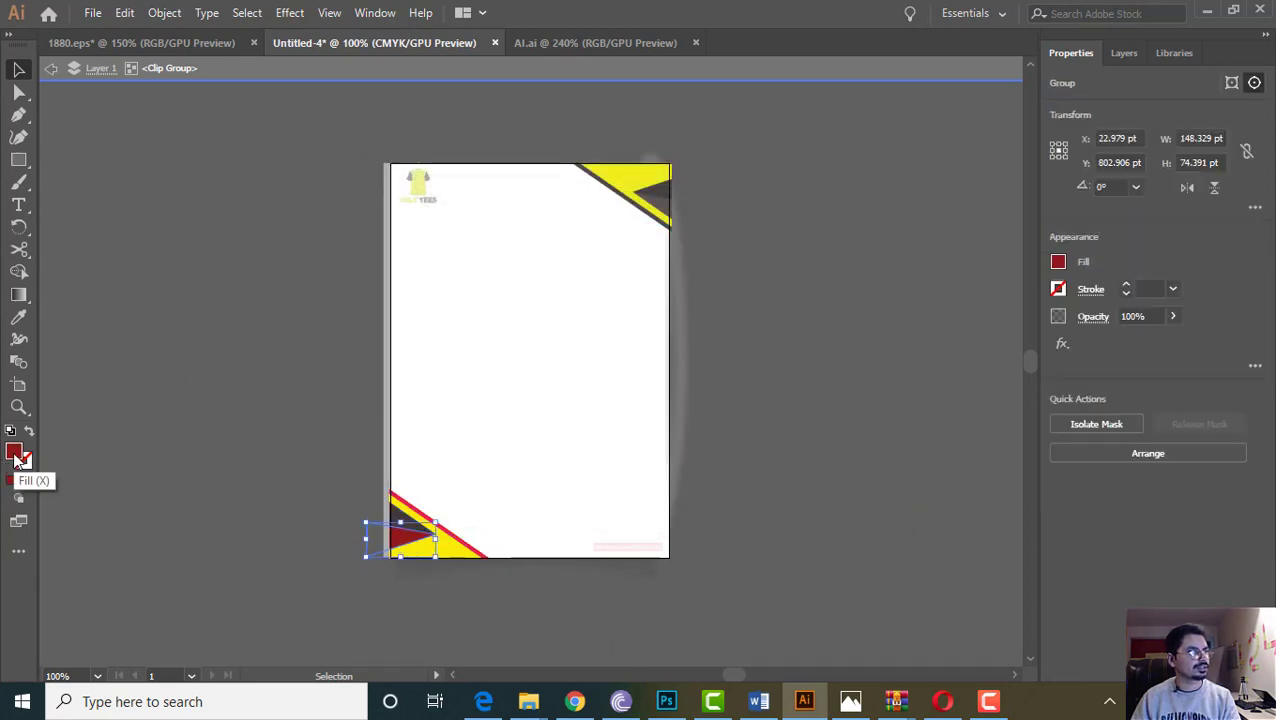
double_click(15, 455)
left_click(394, 391)
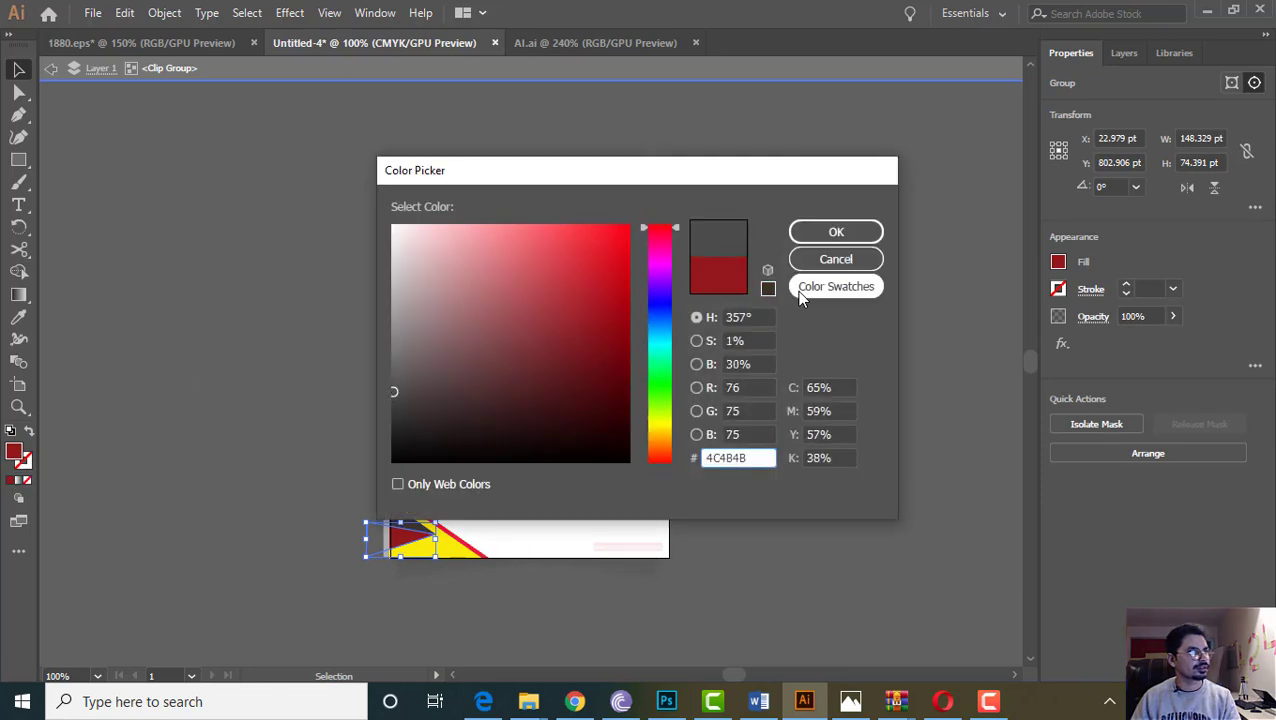
left_click(836, 231)
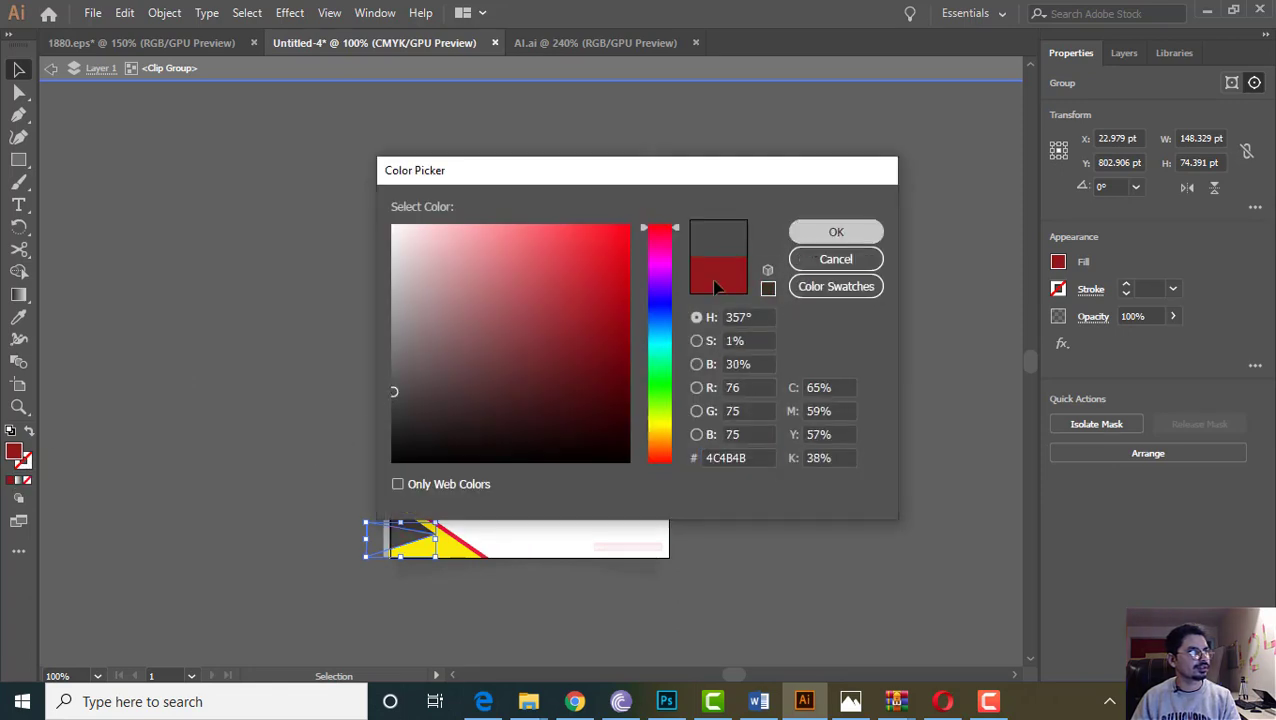
left_click(236, 460)
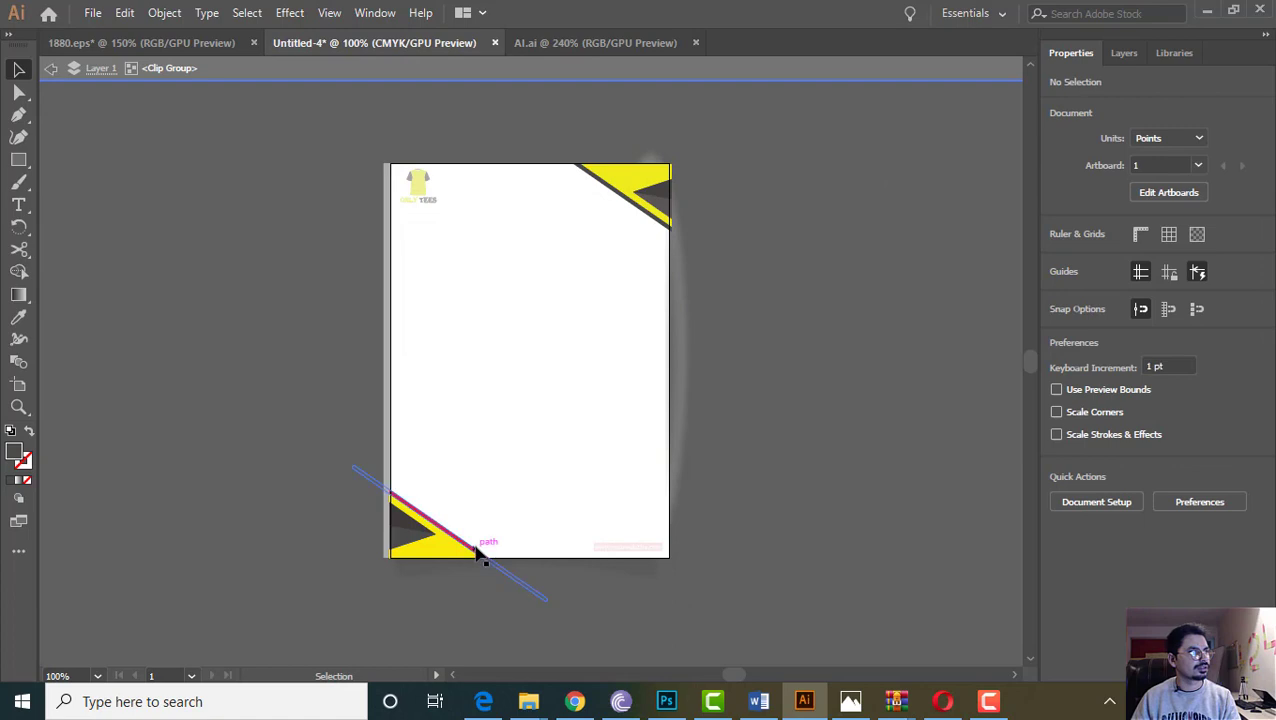
Recolour the bottom-left corner's red diagonal stripe to grey
left_click(484, 557)
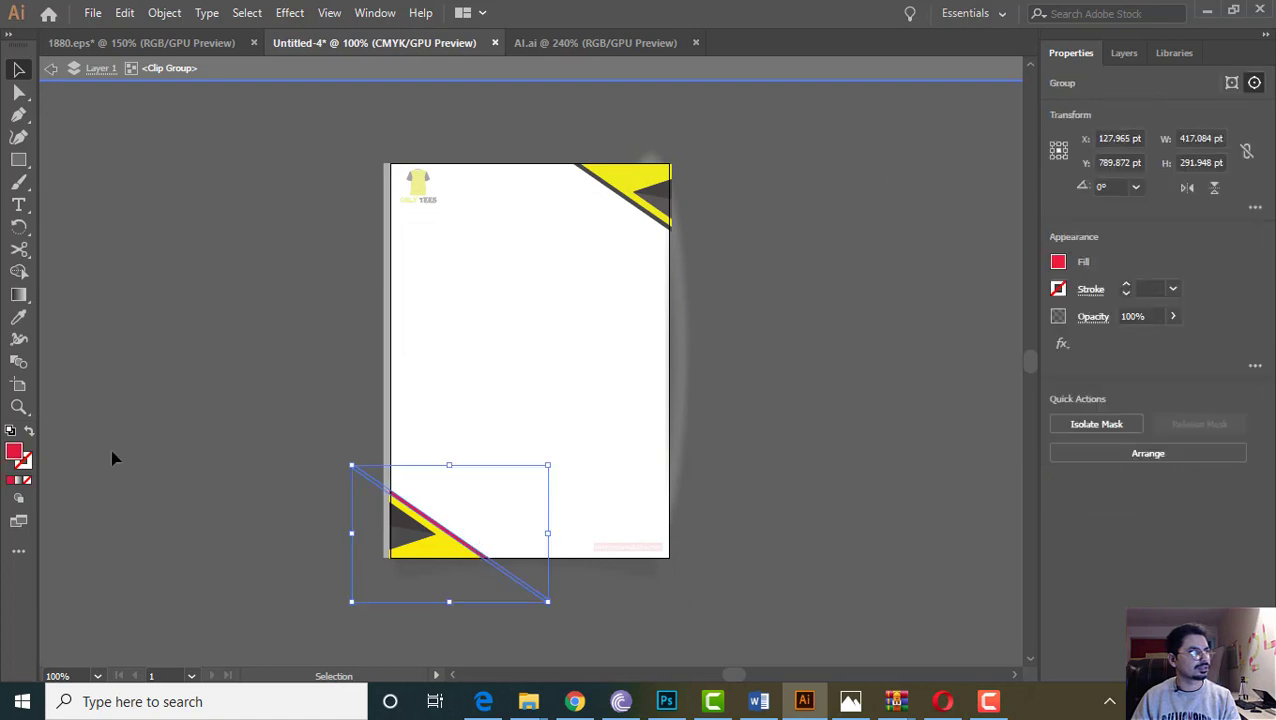
double_click(14, 455)
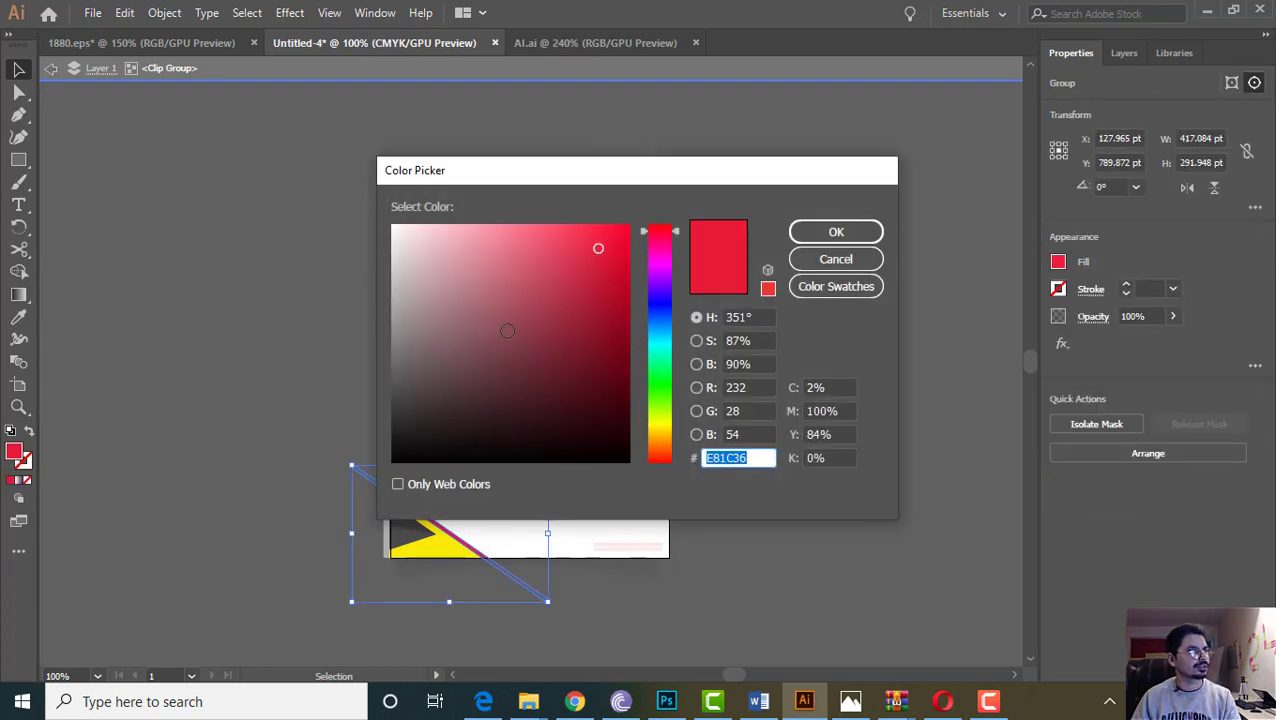
left_click(402, 347)
left_click(858, 262)
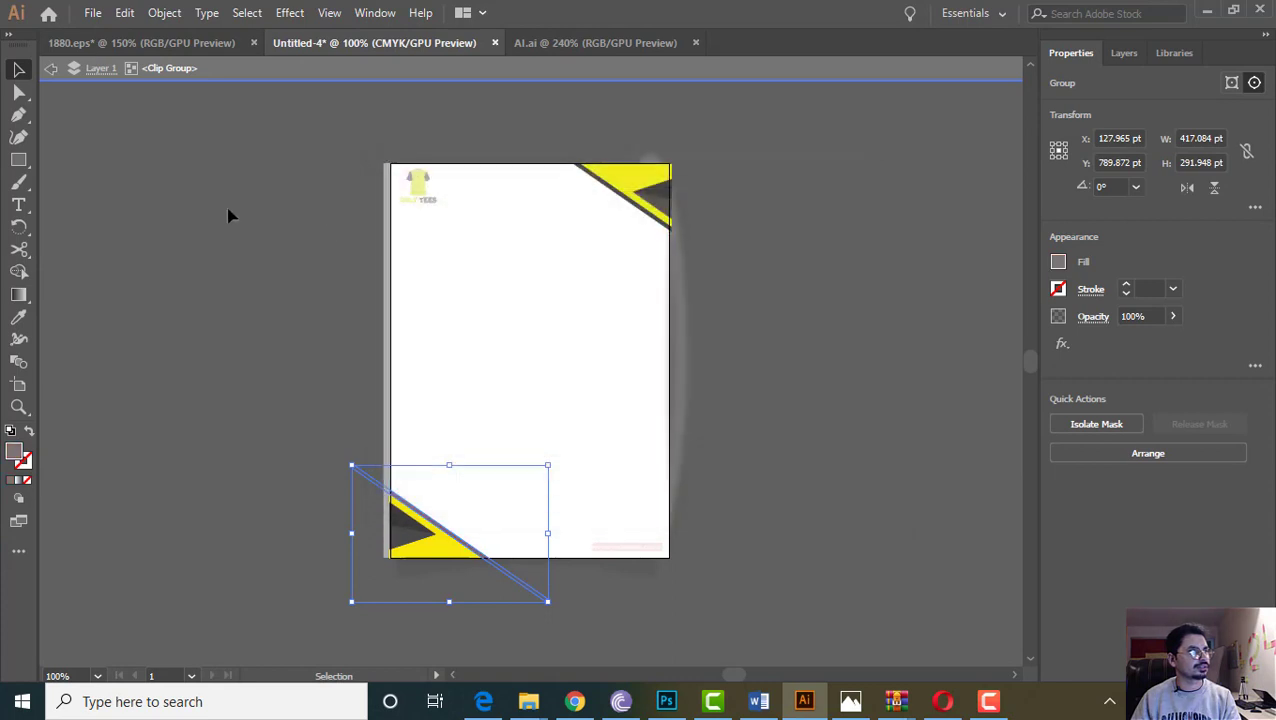
left_click(125, 203)
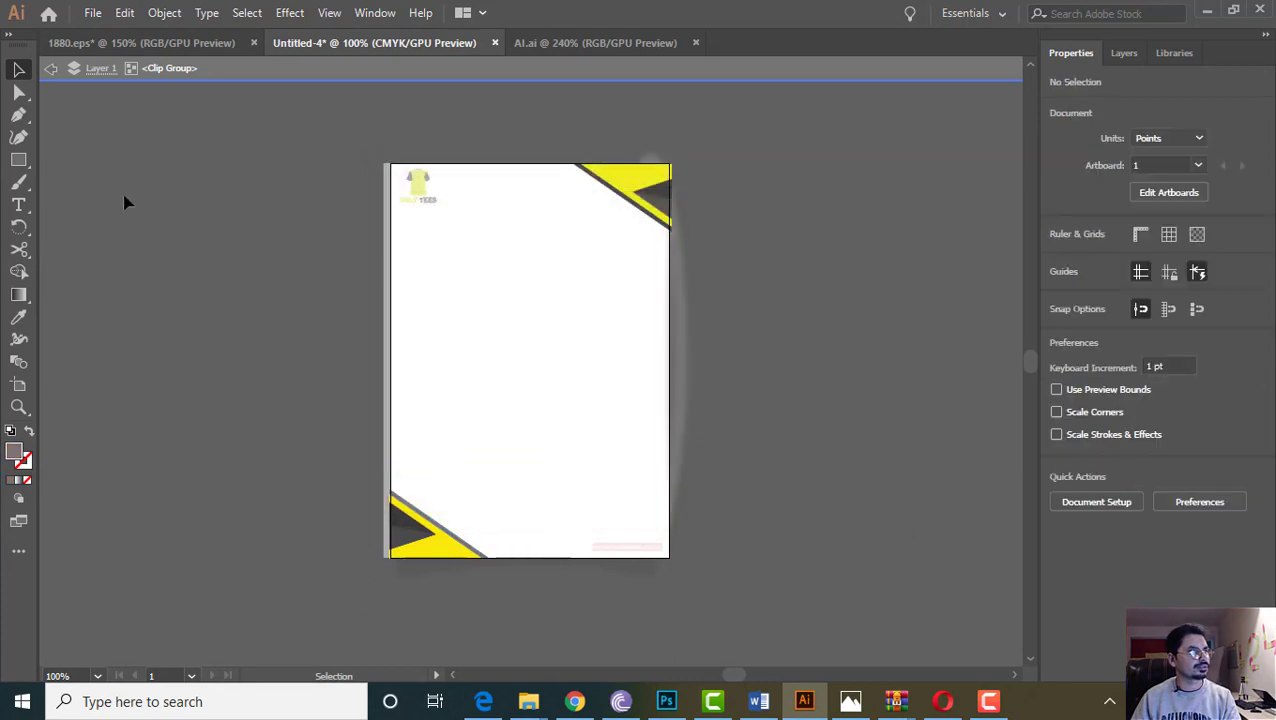
Check the top-right stripe's dark grey fill and reopen the bottom-left stripe's fill to match it
left_click(636, 207)
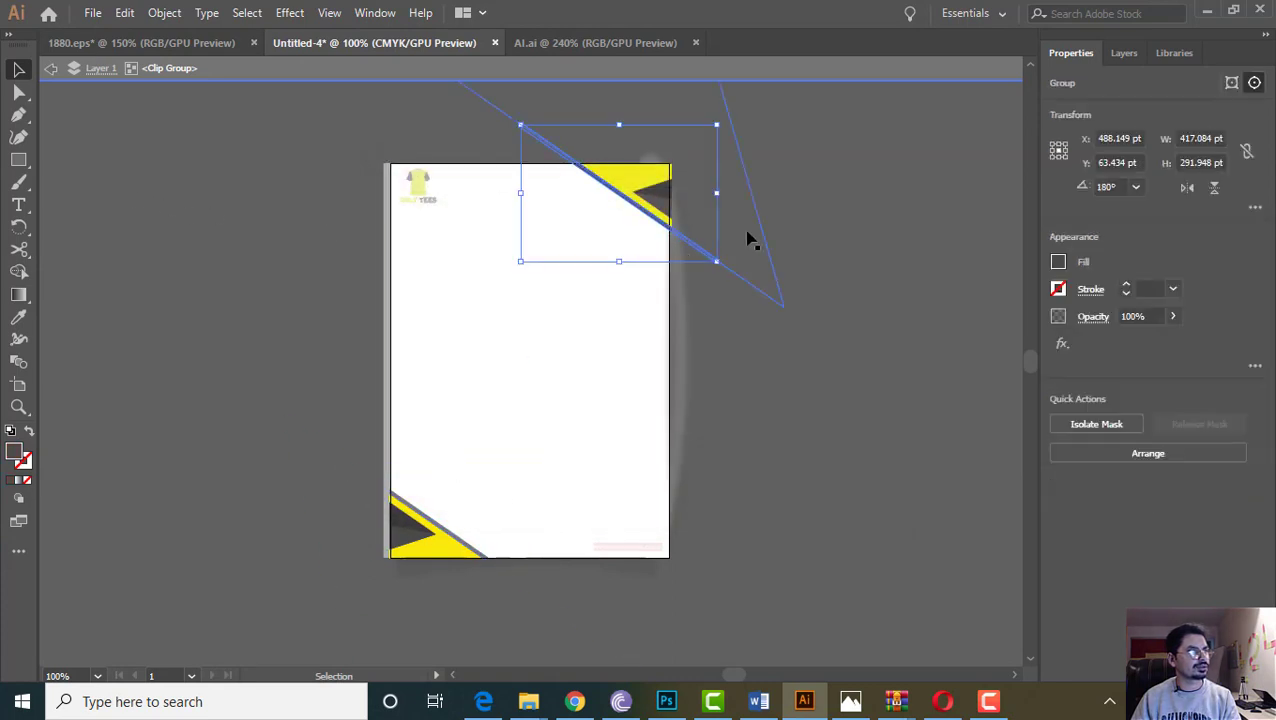
double_click(14, 455)
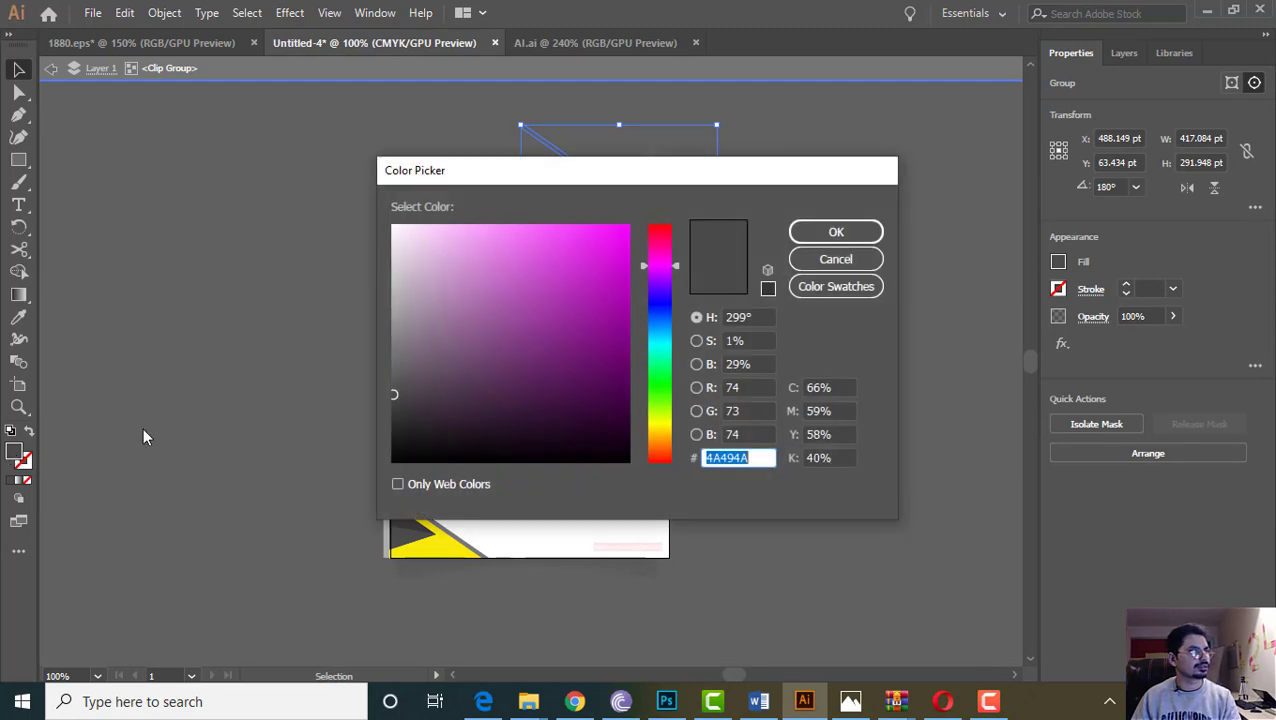
left_click(854, 232)
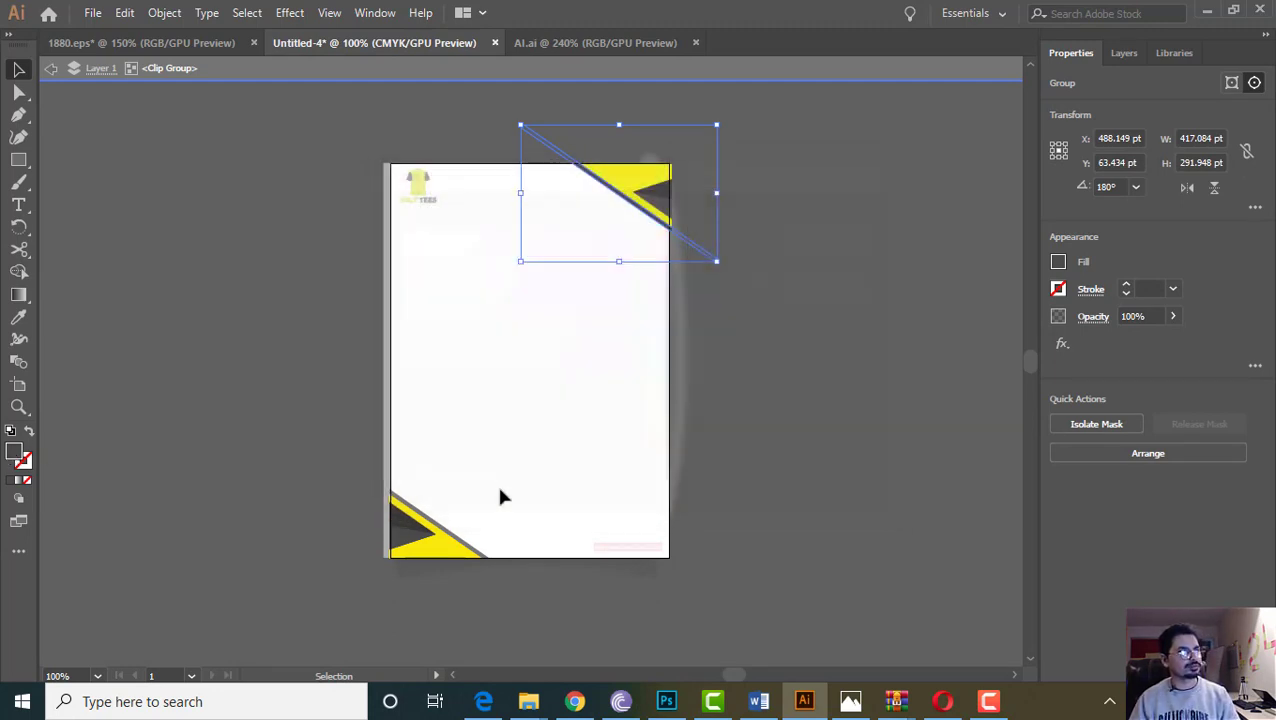
left_click(447, 533)
double_click(14, 452)
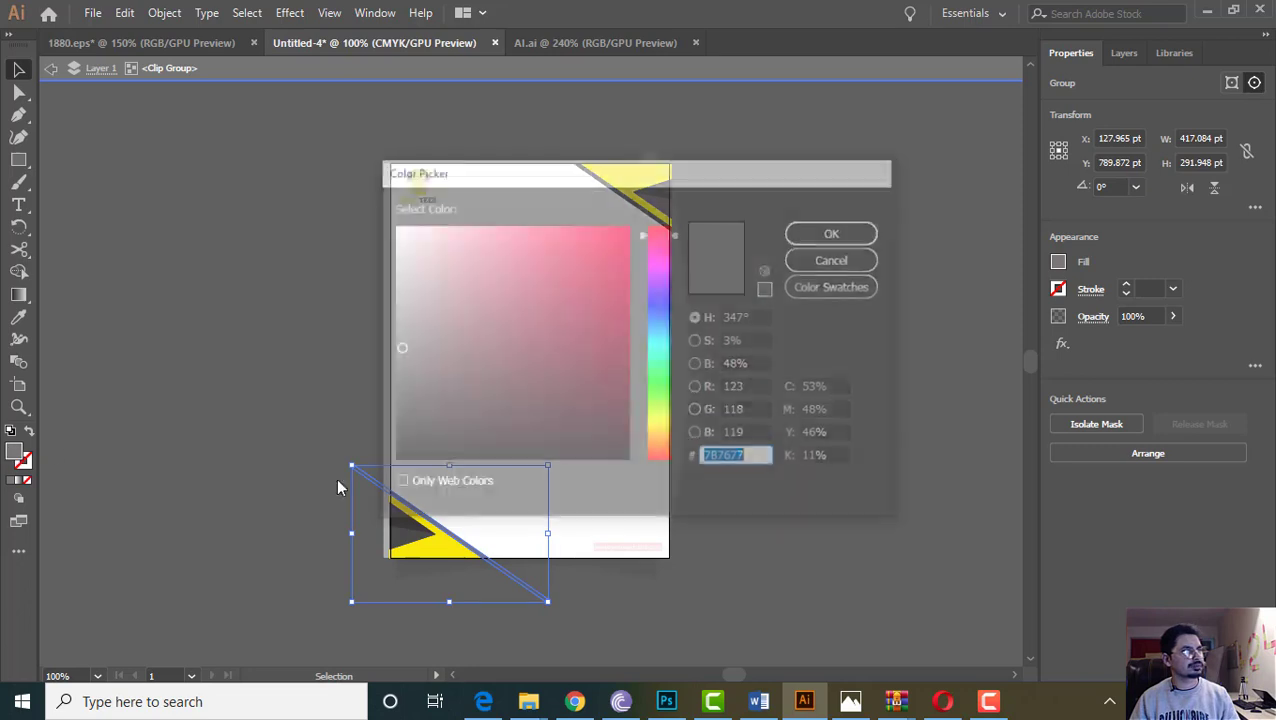
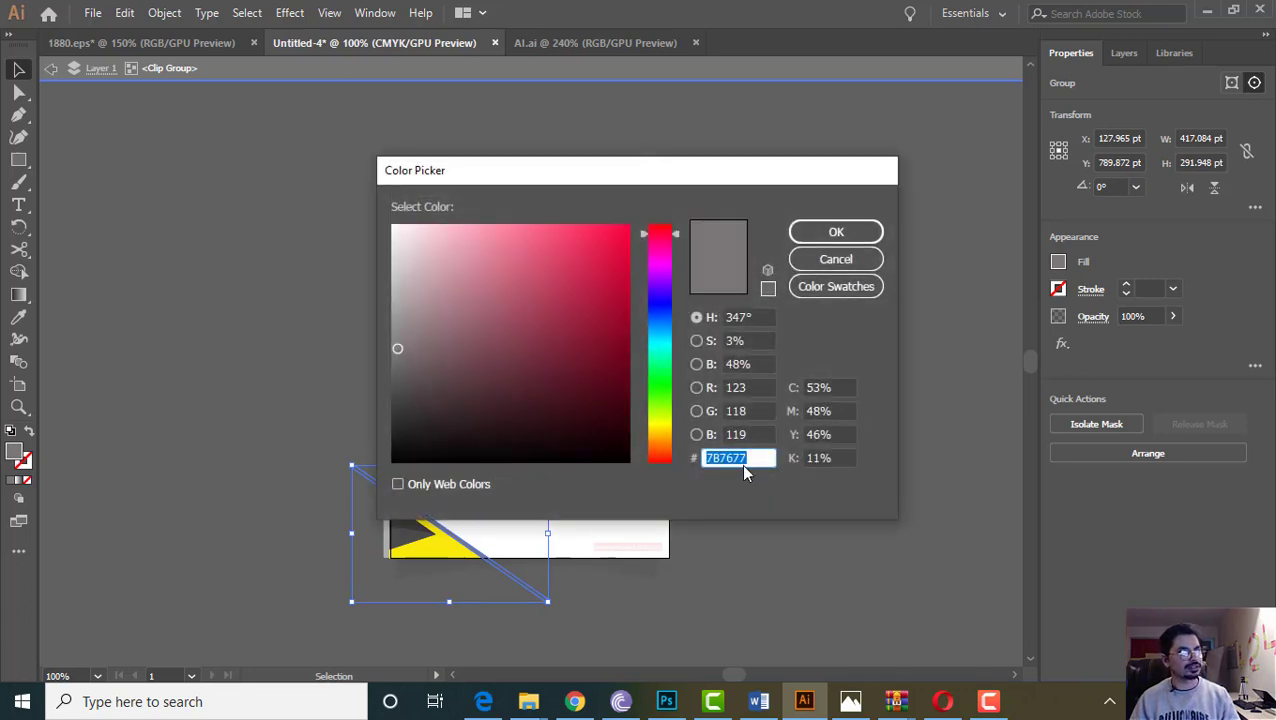
Give the top-right dark stripe a 514F50 dark grey fill and copy that hex value
left_click(849, 232)
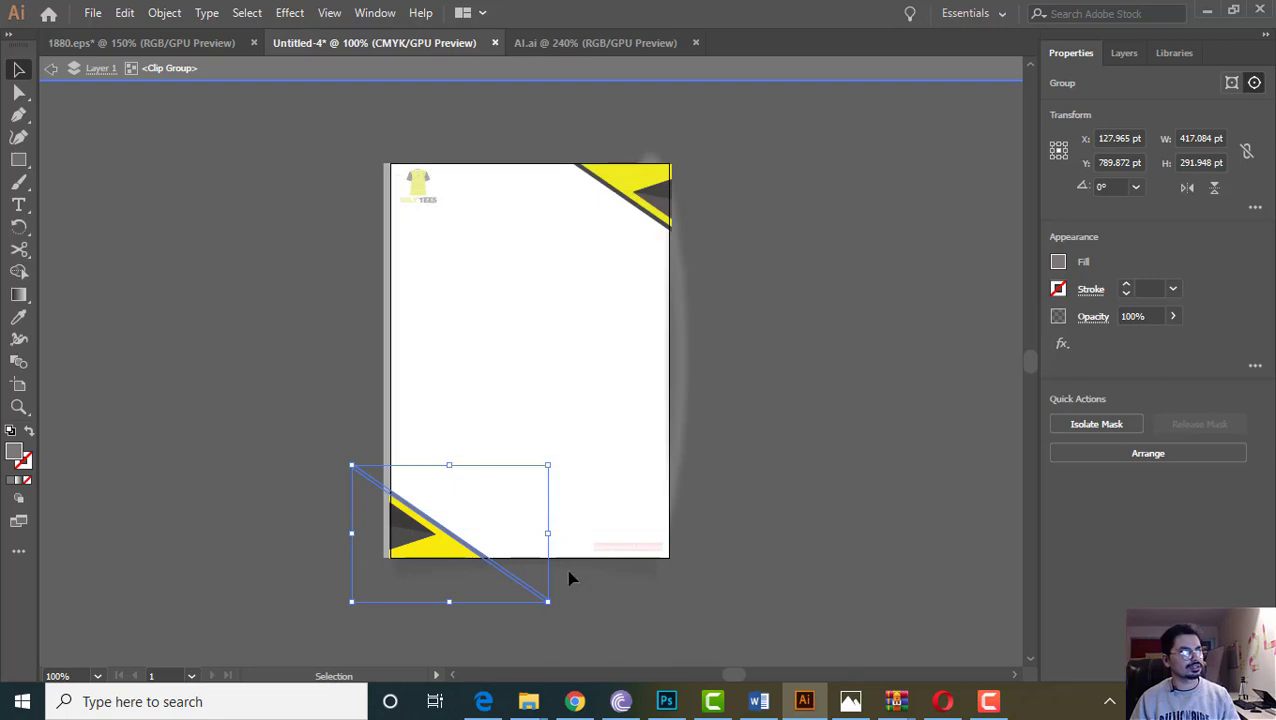
left_click(286, 263)
left_click(664, 225)
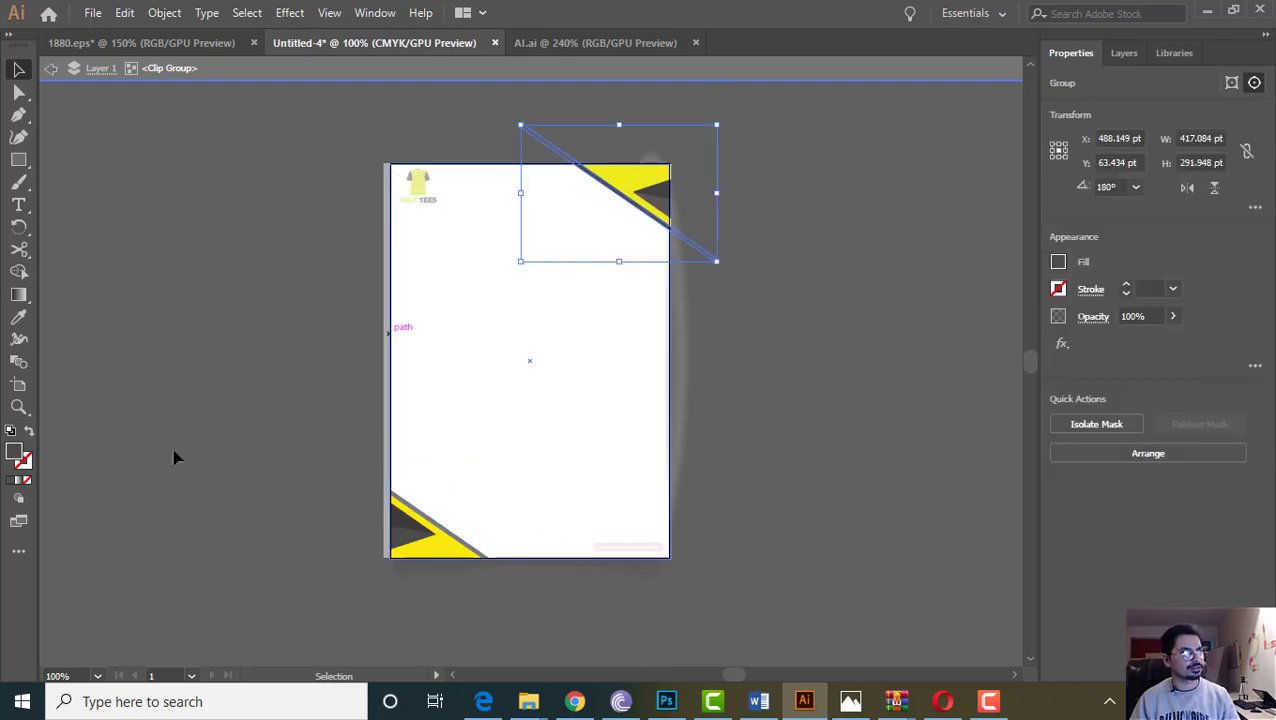
left_click(11, 433)
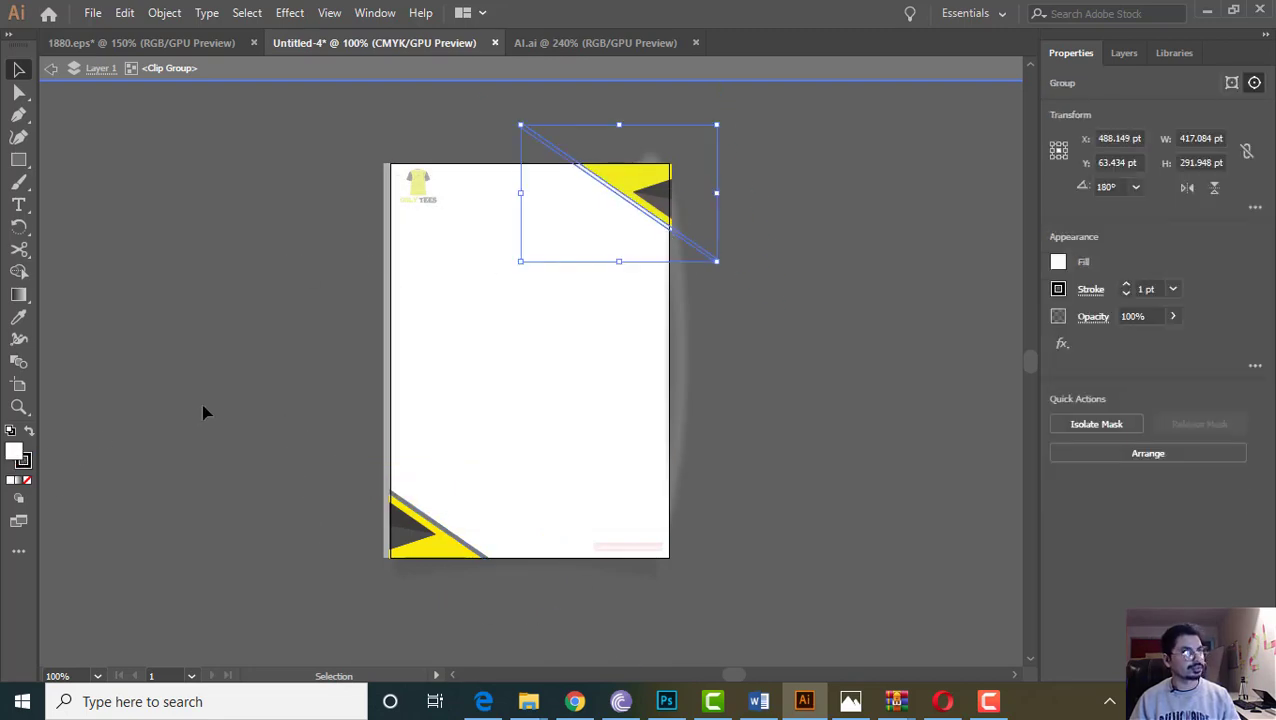
double_click(14, 458)
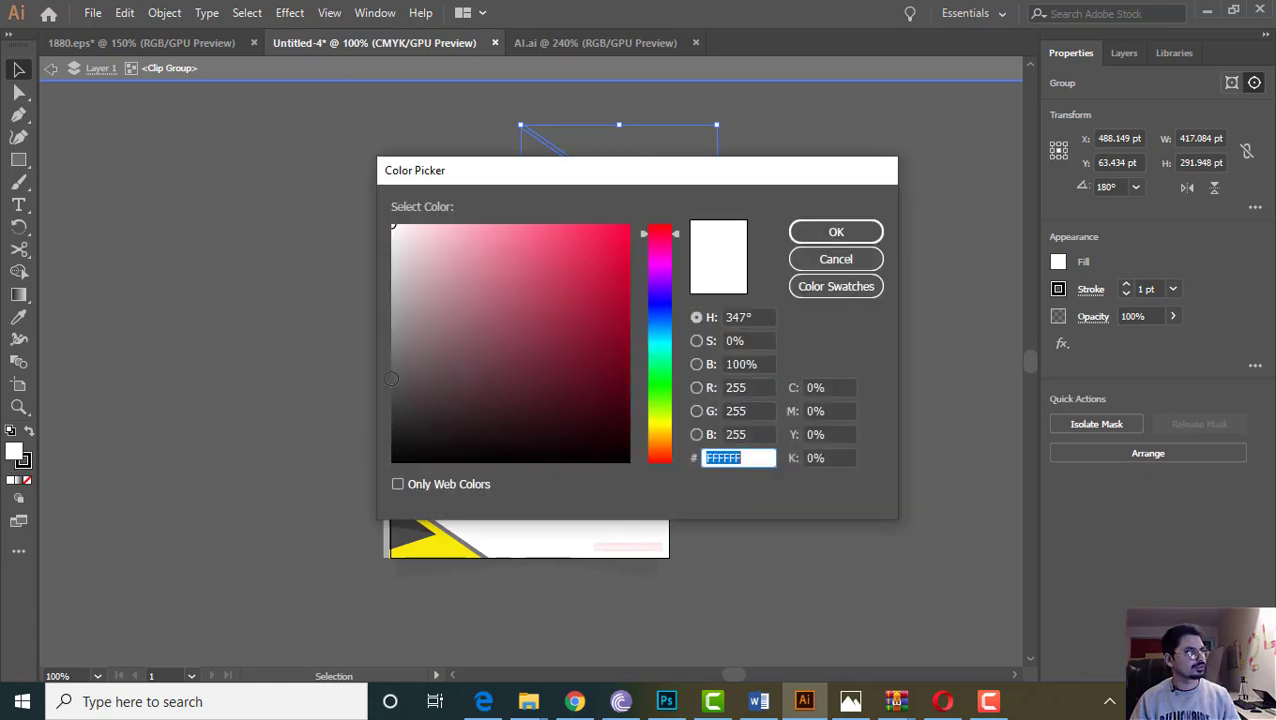
left_click(397, 379)
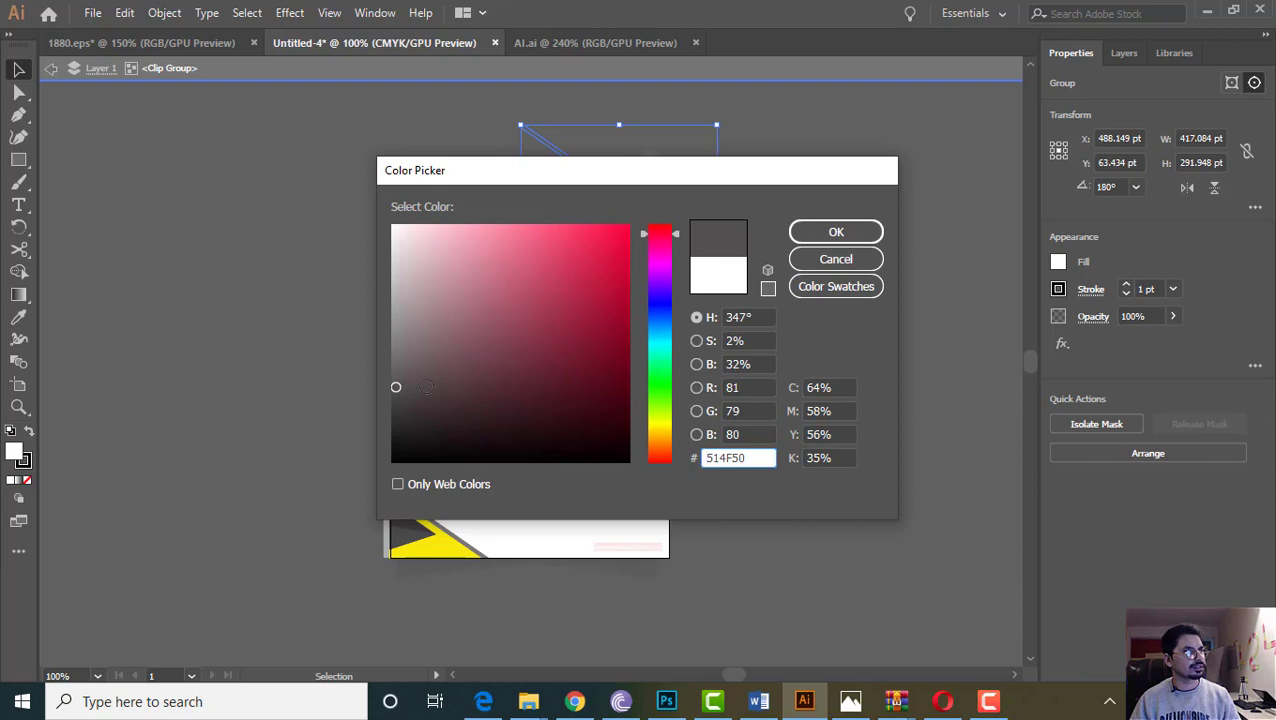
left_click_drag(756, 458, 674, 456)
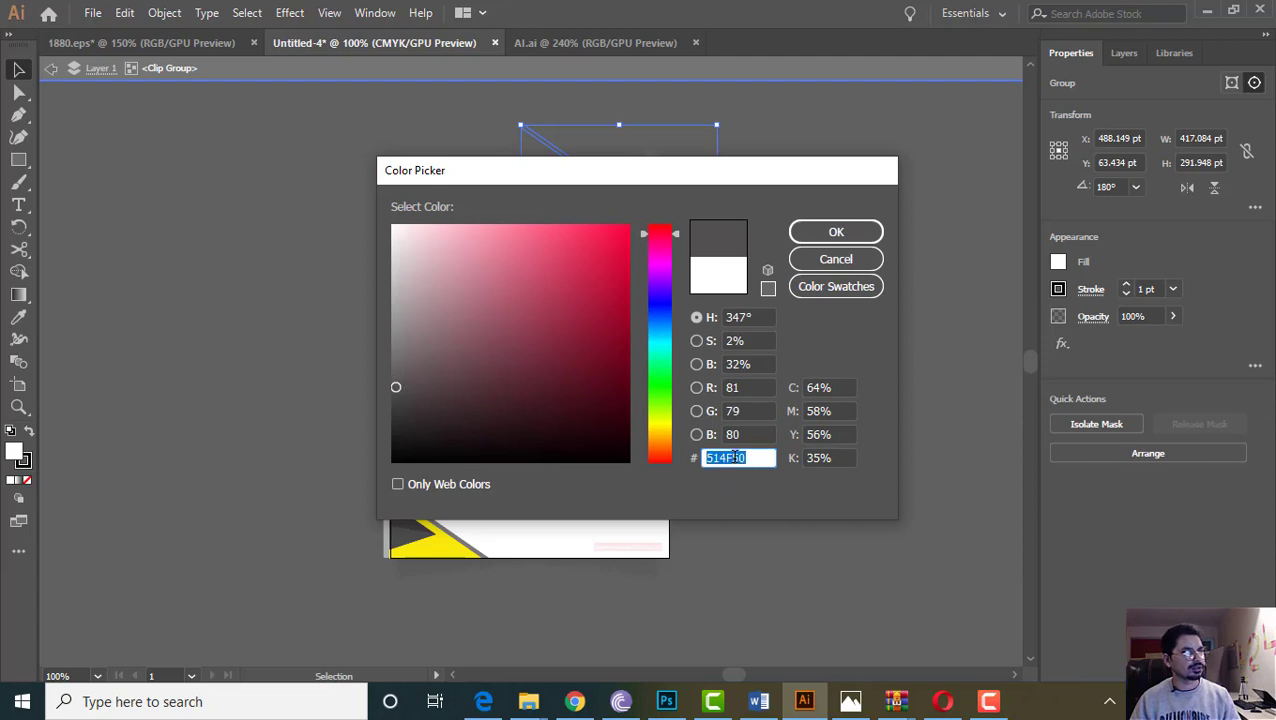
right_click(735, 456)
left_click(800, 261)
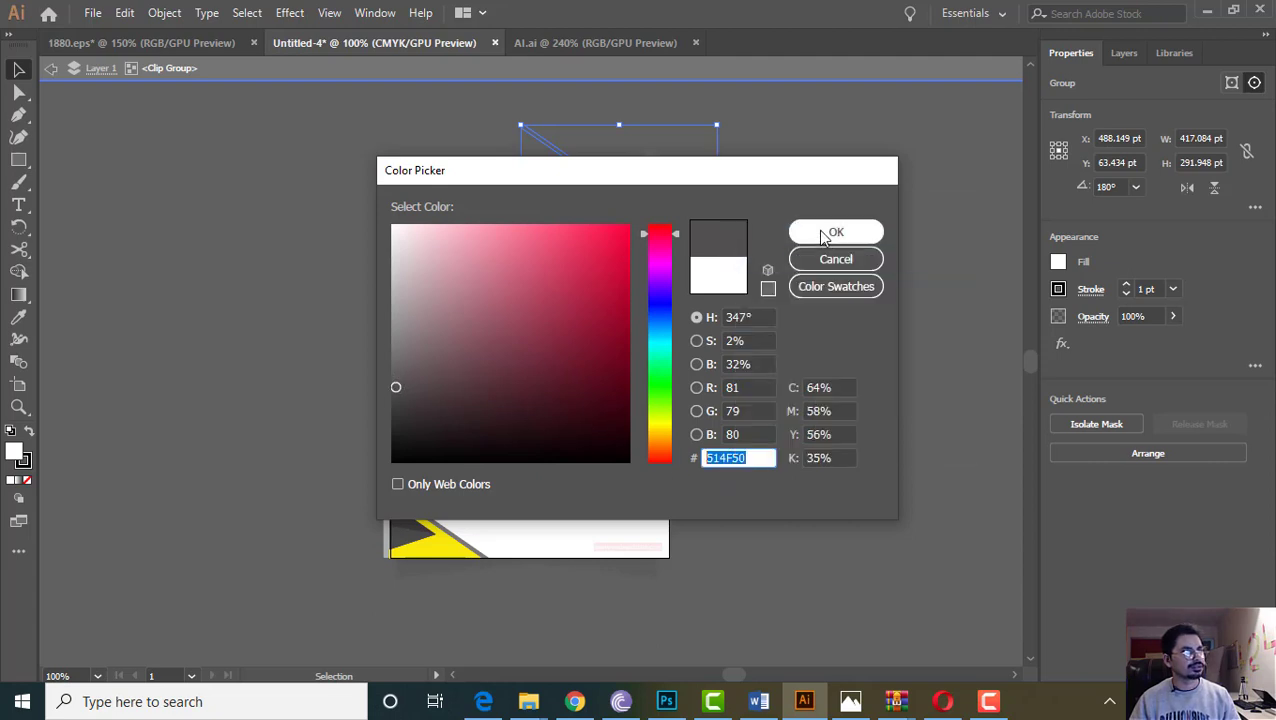
left_click(830, 233)
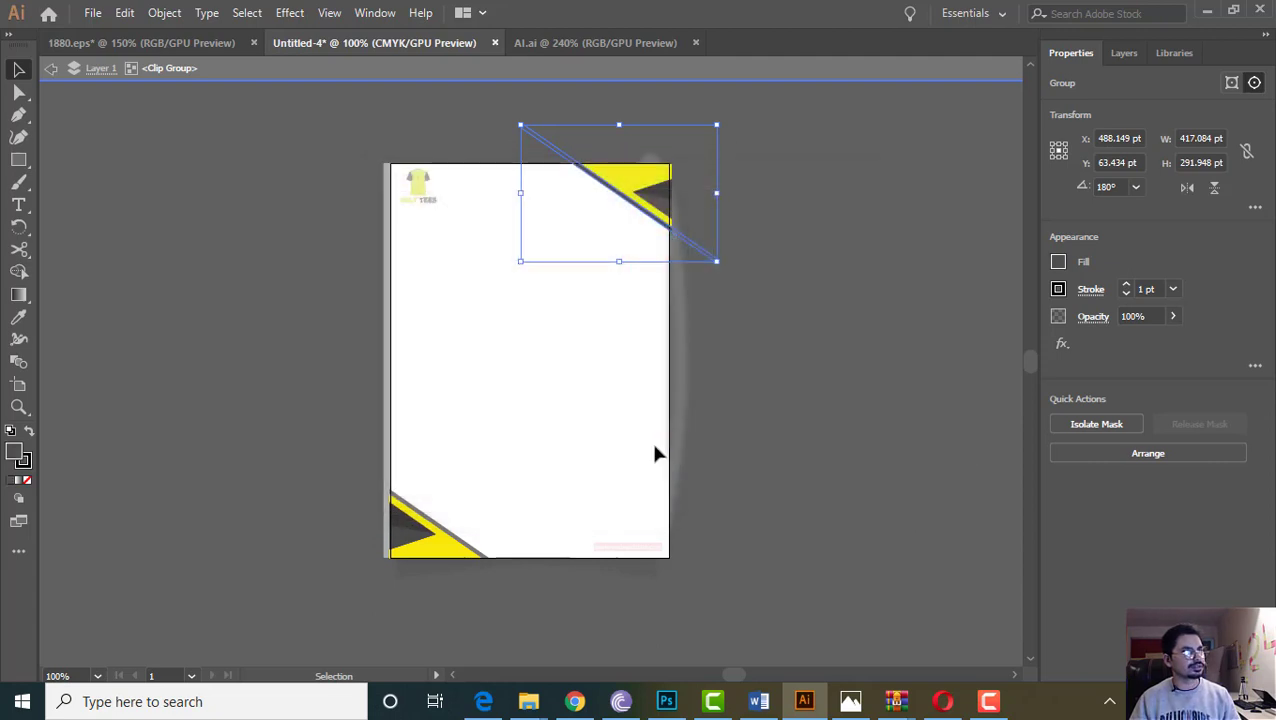
Paste 514F50 as the bottom-left dark stripe's fill colour
left_click(457, 533)
double_click(10, 453)
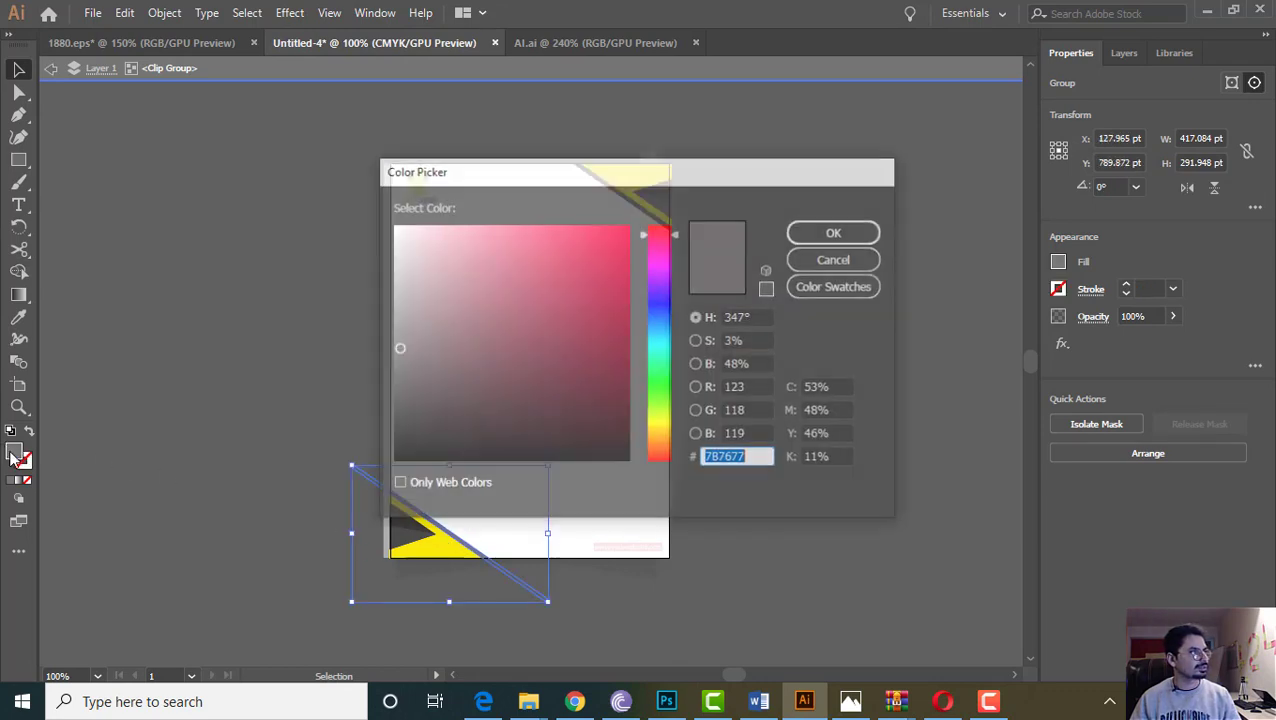
right_click(723, 457)
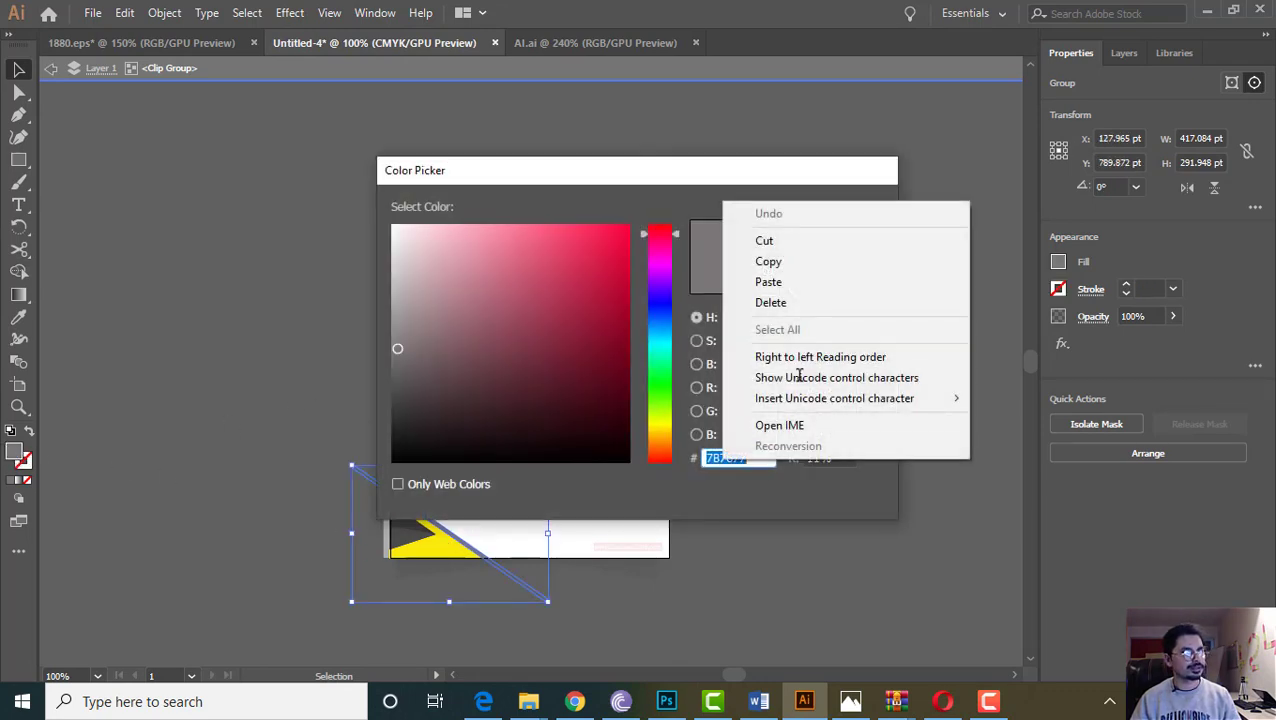
left_click(786, 285)
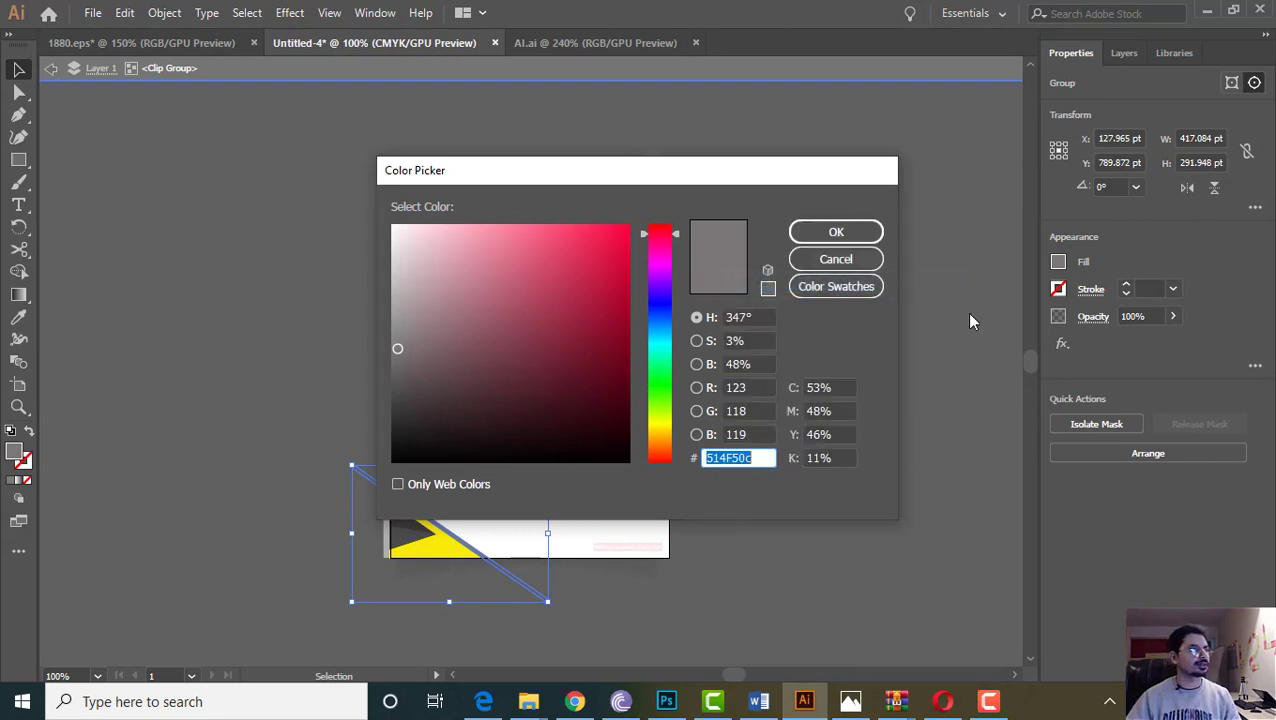
key("Return")
left_click(178, 207)
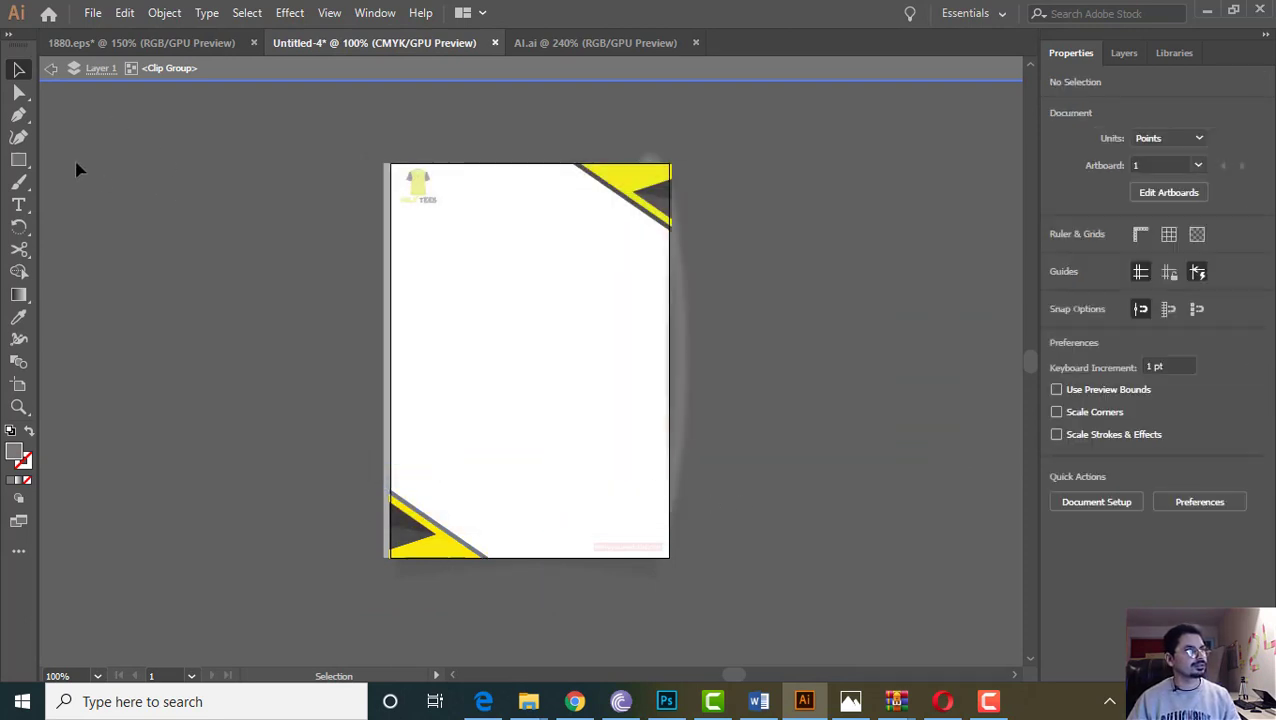
Re-isolate the clip group and fill the bottom-left yellow-and-grey stripe group with 514F50
double_click(213, 430)
right_click(438, 529)
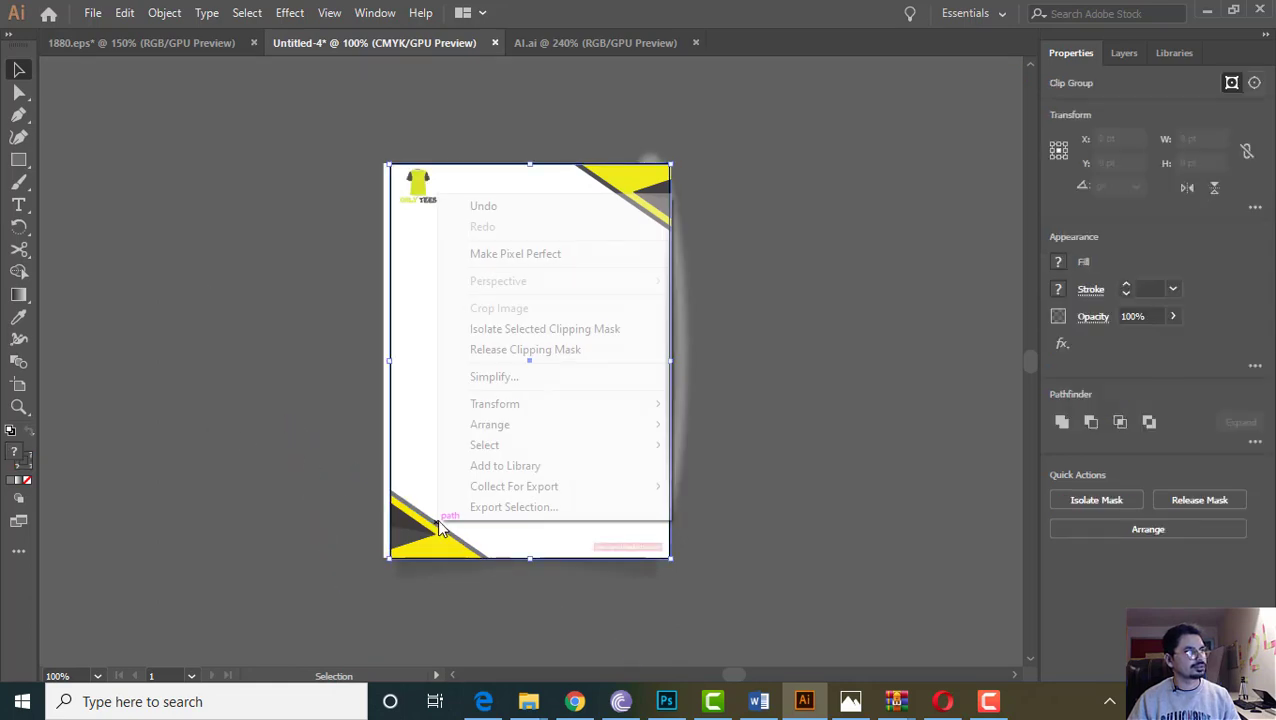
key("Escape")
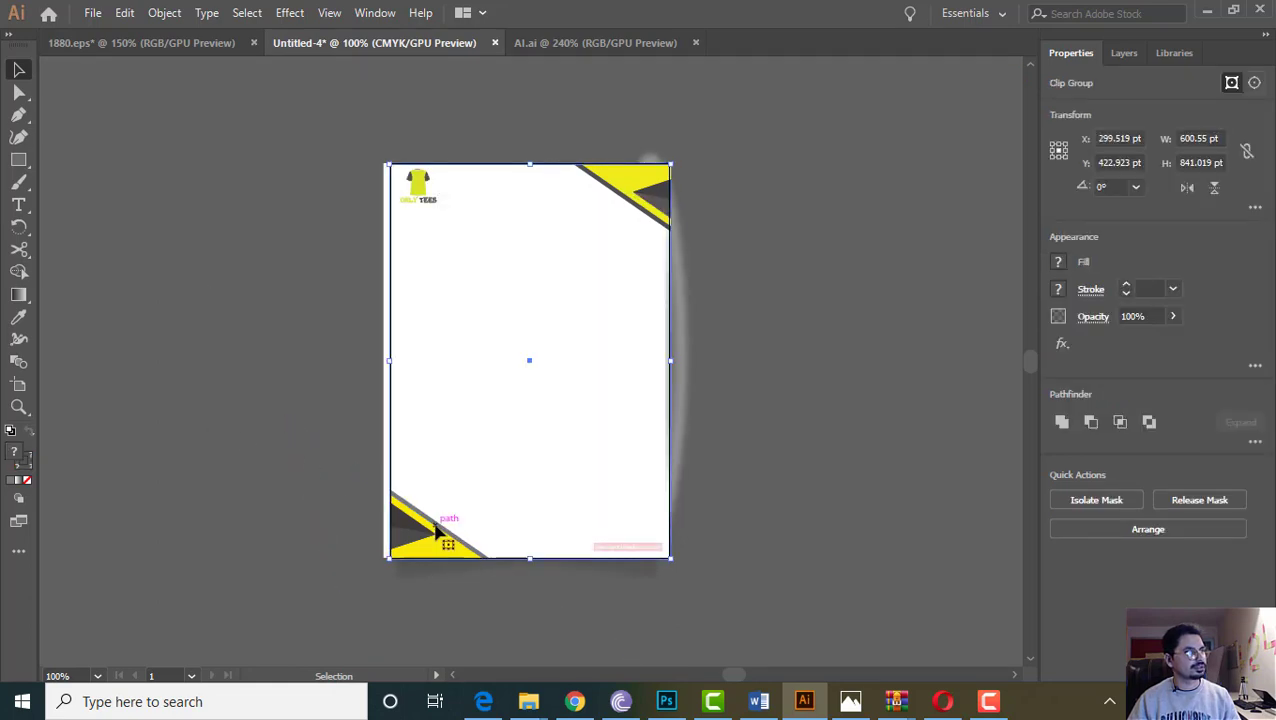
left_click(208, 438)
double_click(441, 535)
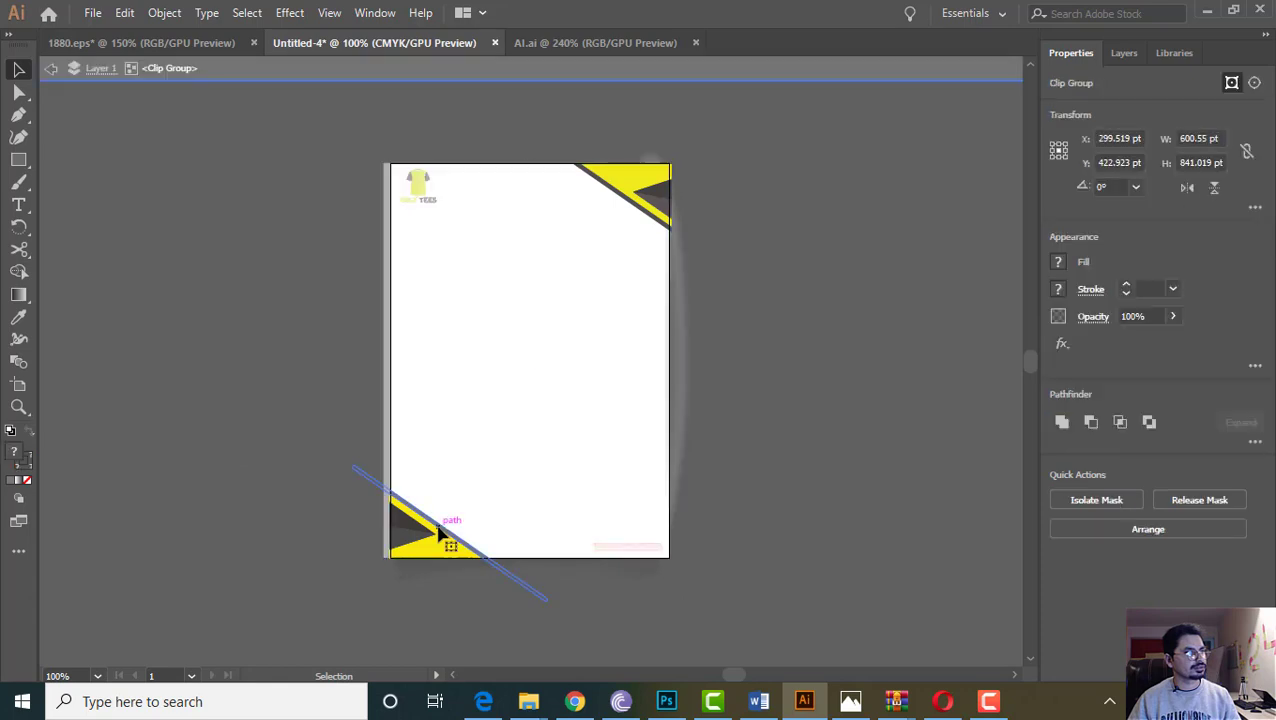
left_click(438, 532)
double_click(13, 455)
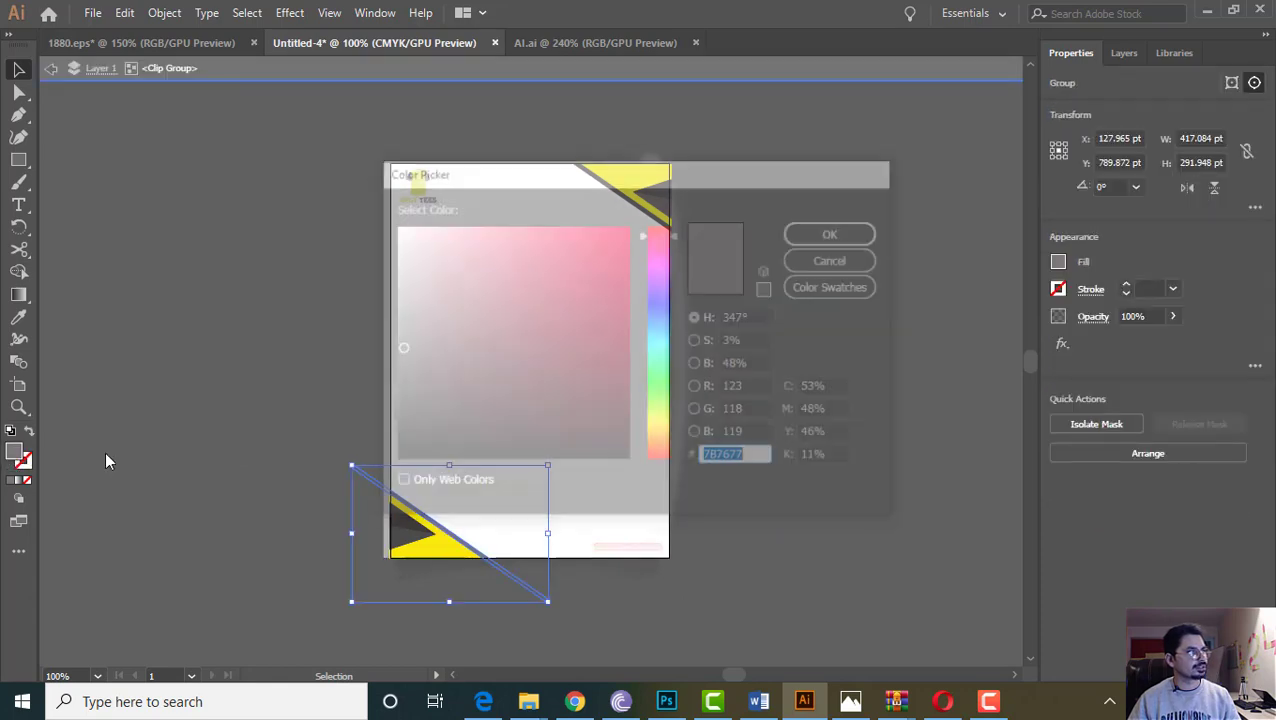
right_click(720, 458)
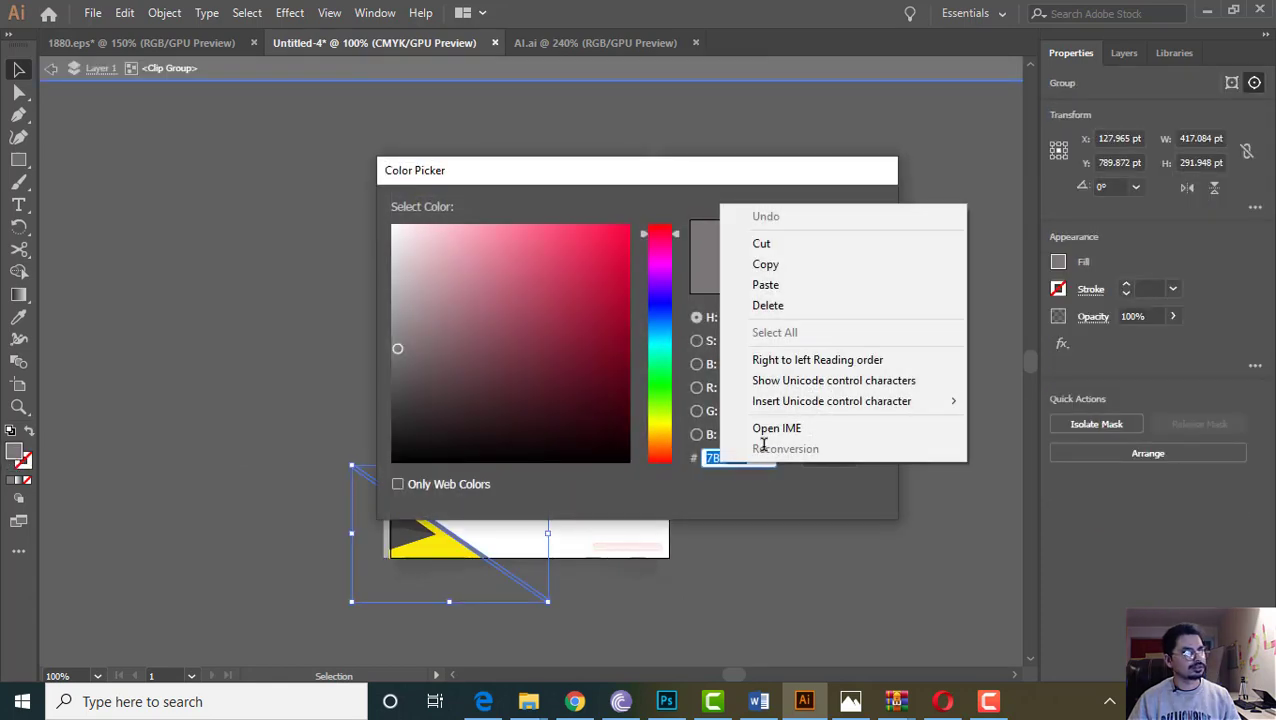
left_click(766, 286)
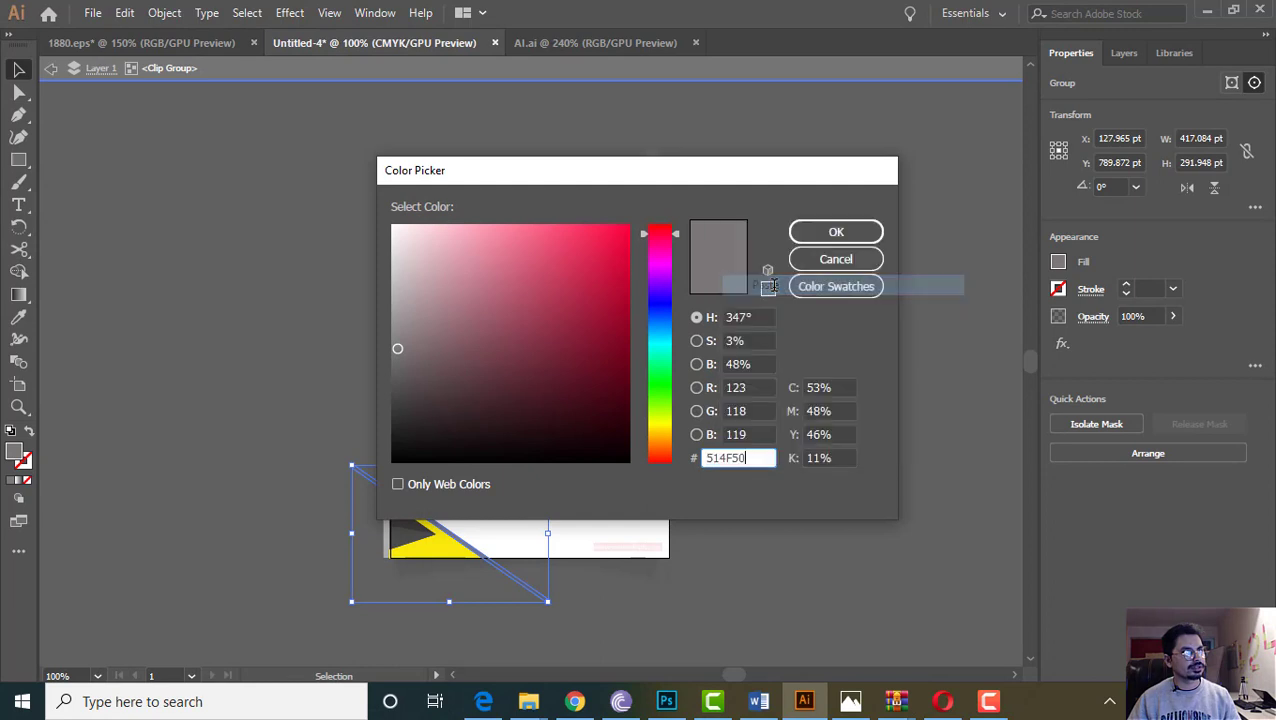
left_click(835, 232)
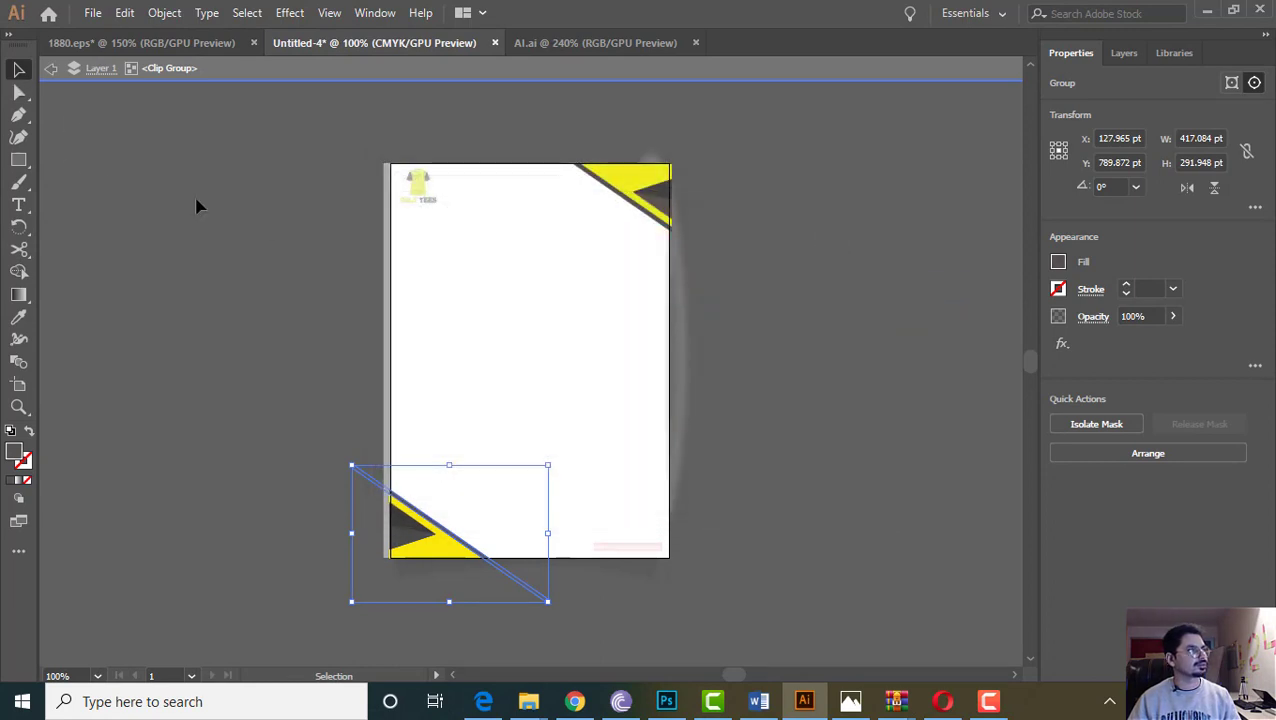
left_click(197, 206)
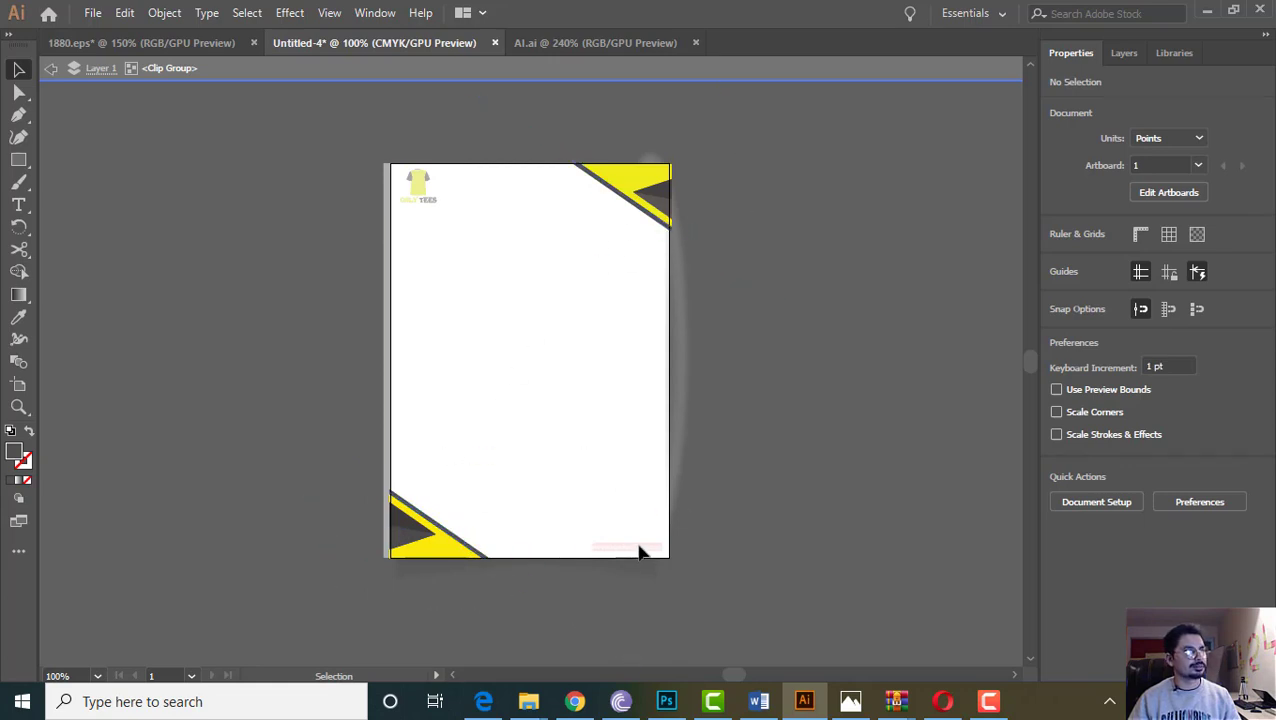
Exit isolation mode and delete the small pink footer text
double_click(828, 431)
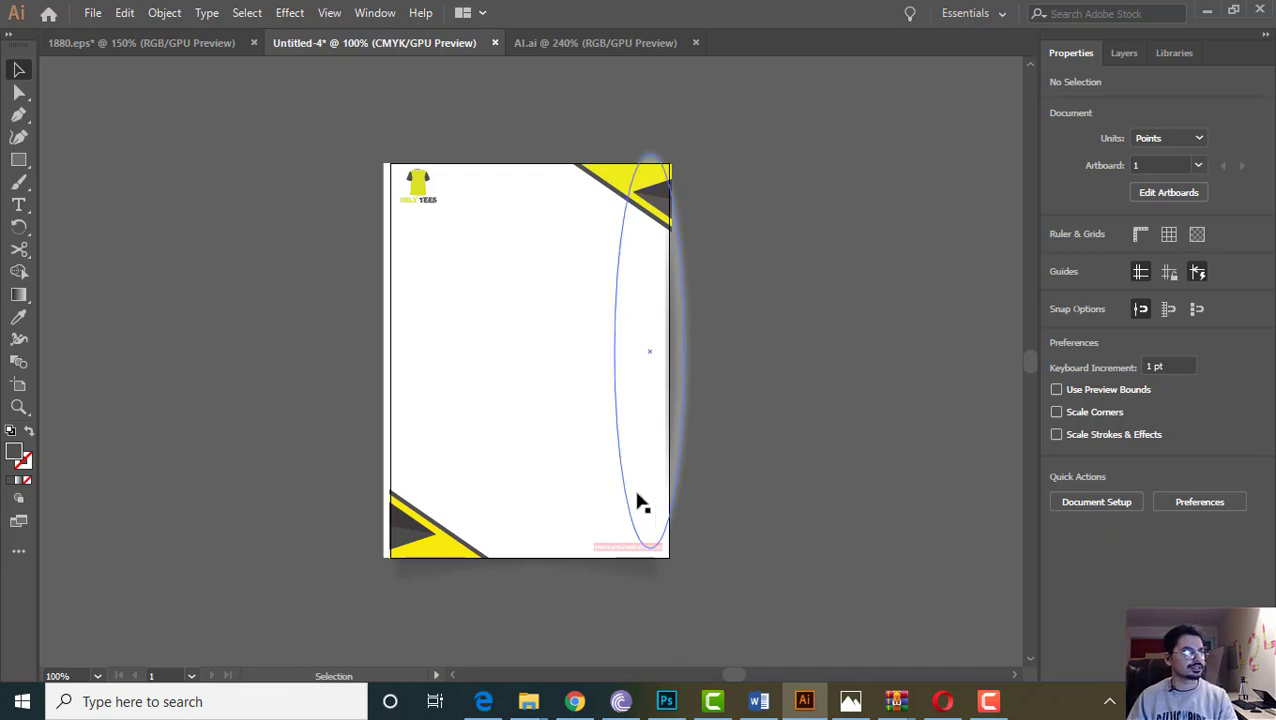
left_click(624, 550)
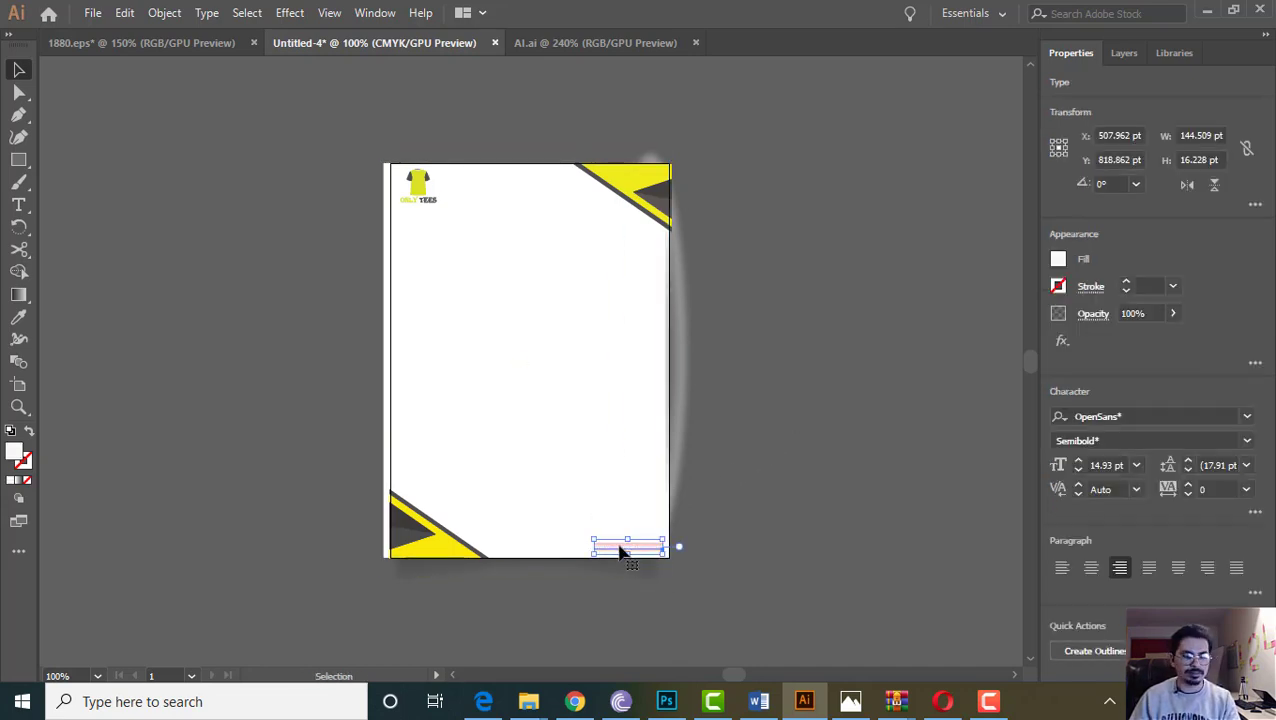
key("plus")
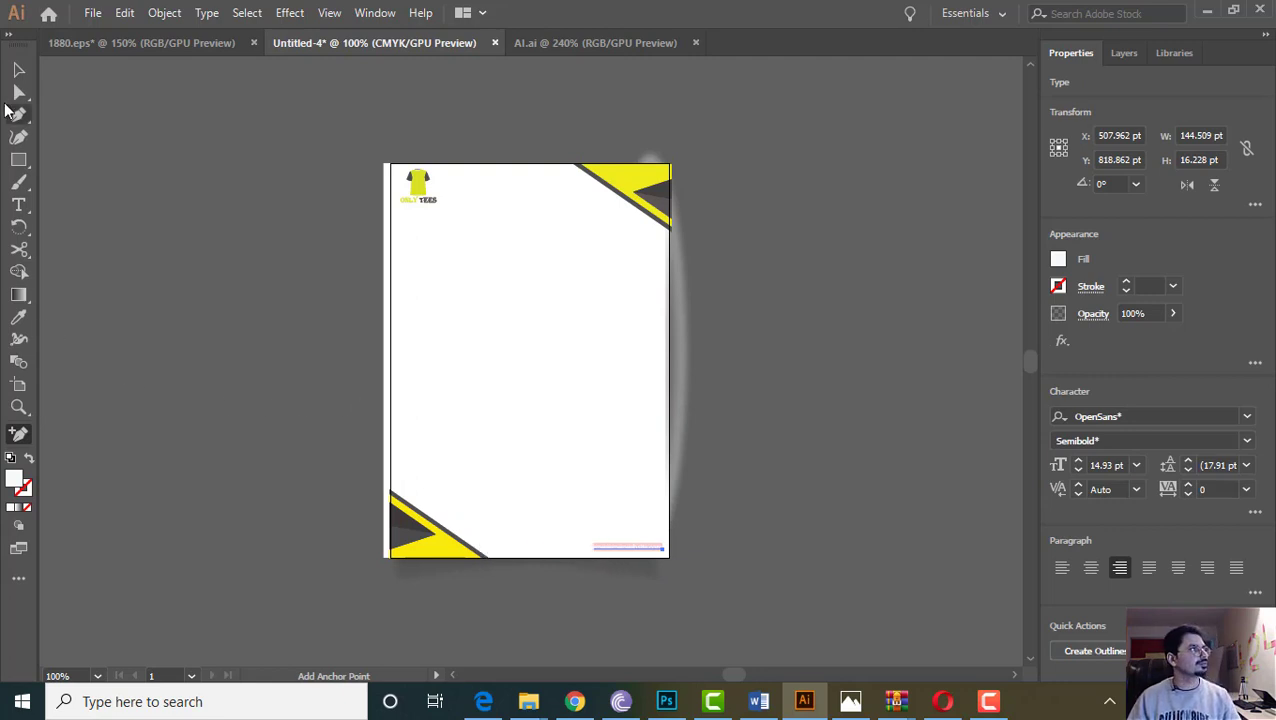
key("v")
key("Delete")
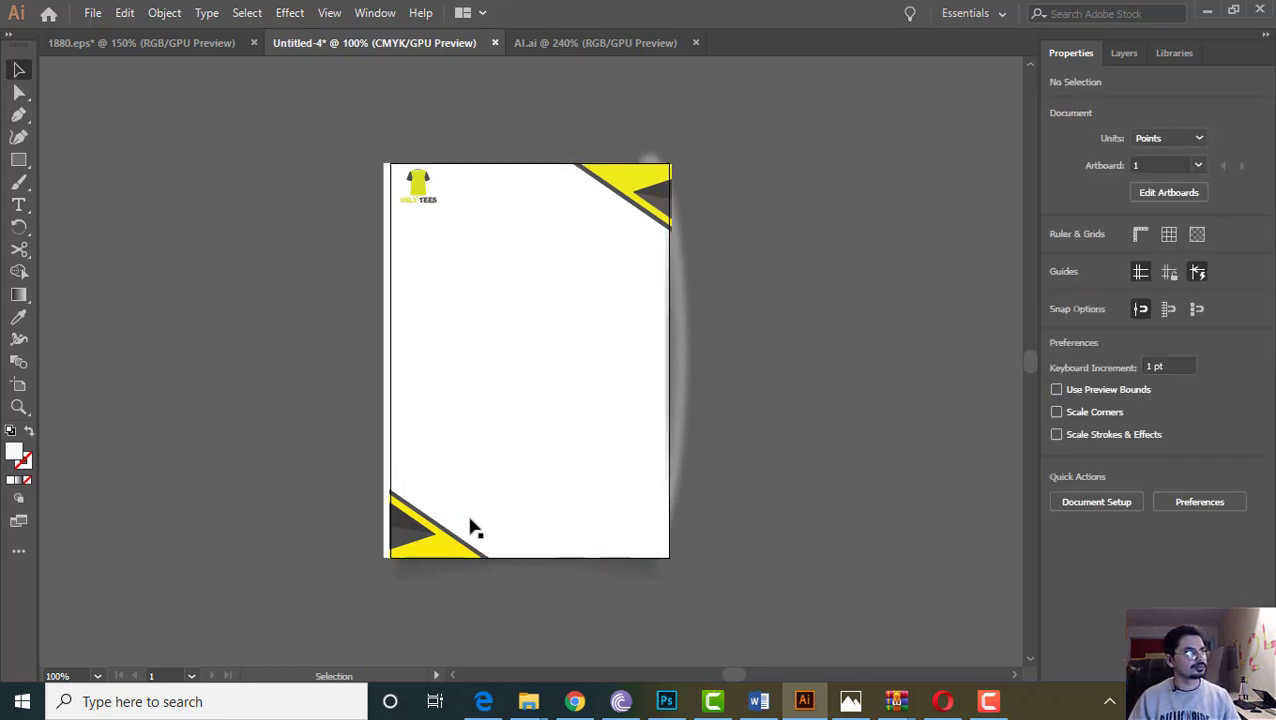
left_click(18, 204)
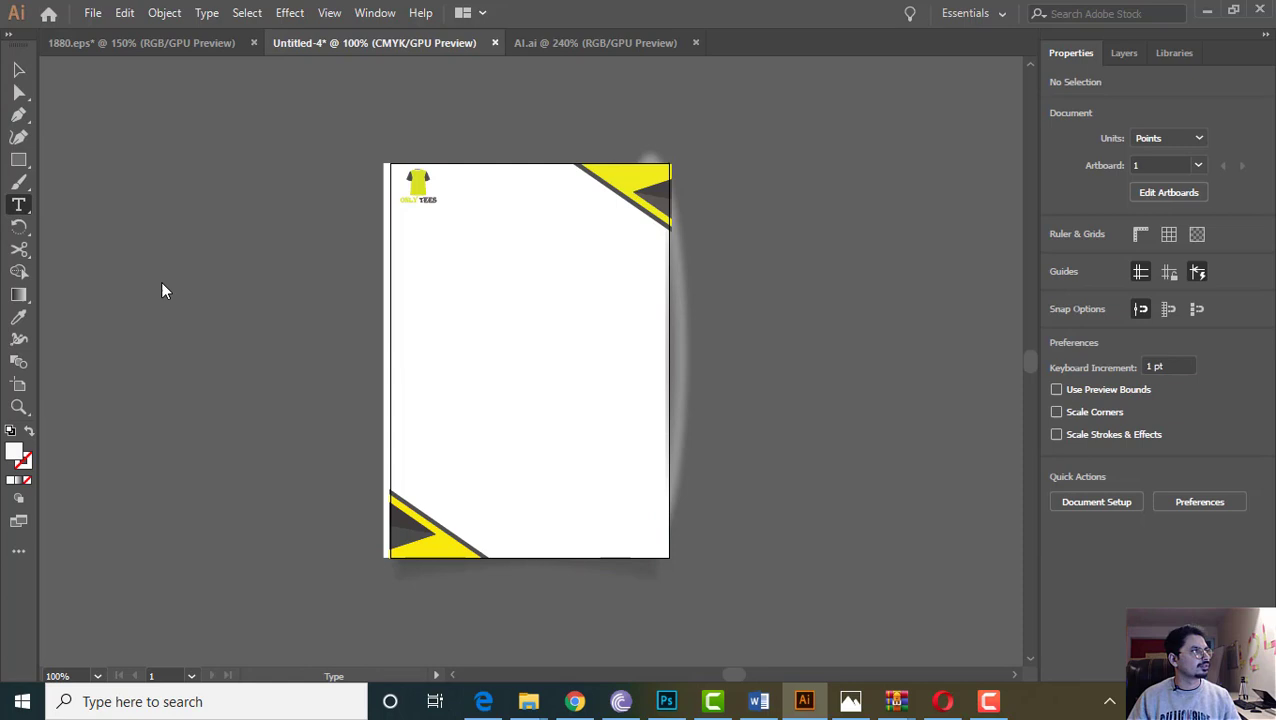
left_click(568, 531)
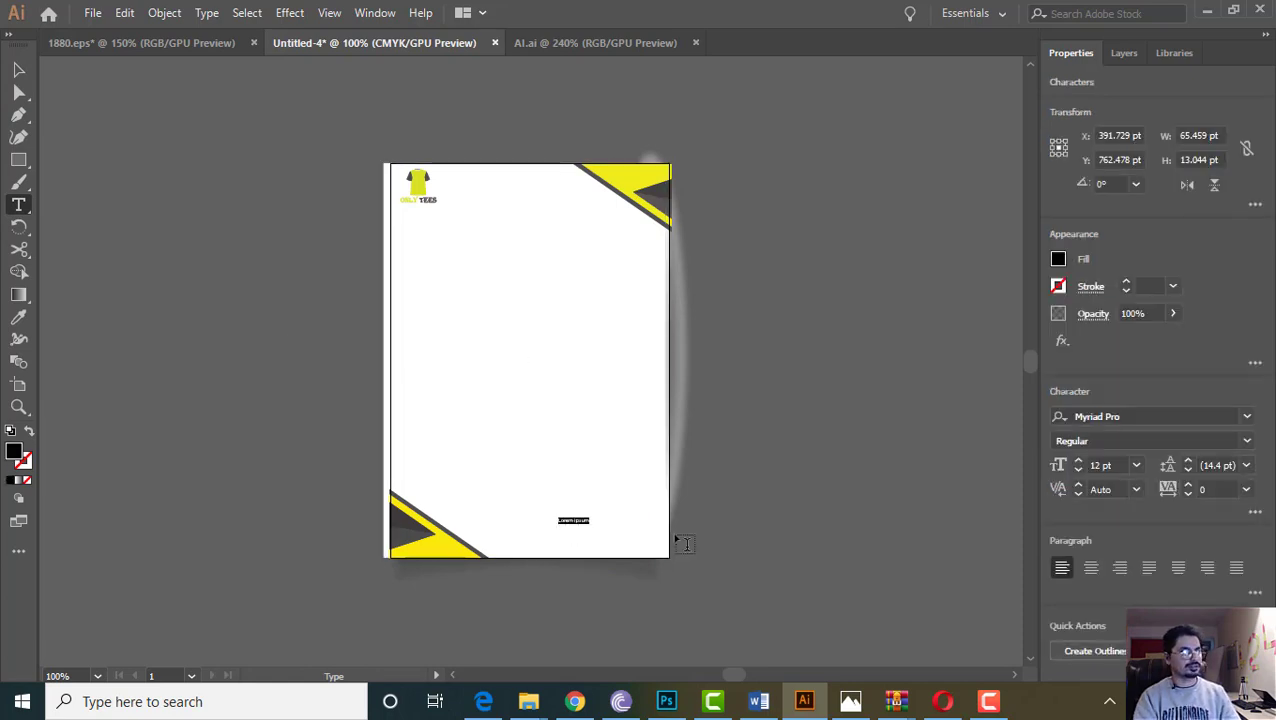
type("www.onlytees.com")
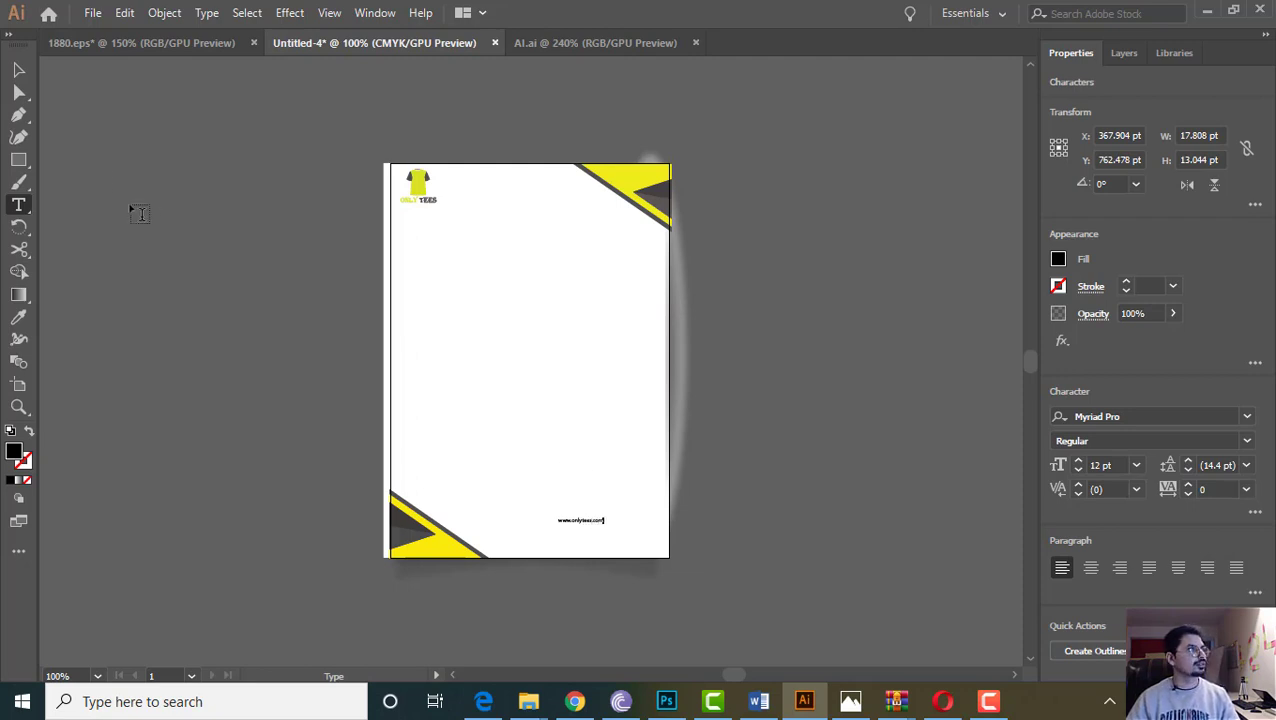
left_click(17, 70)
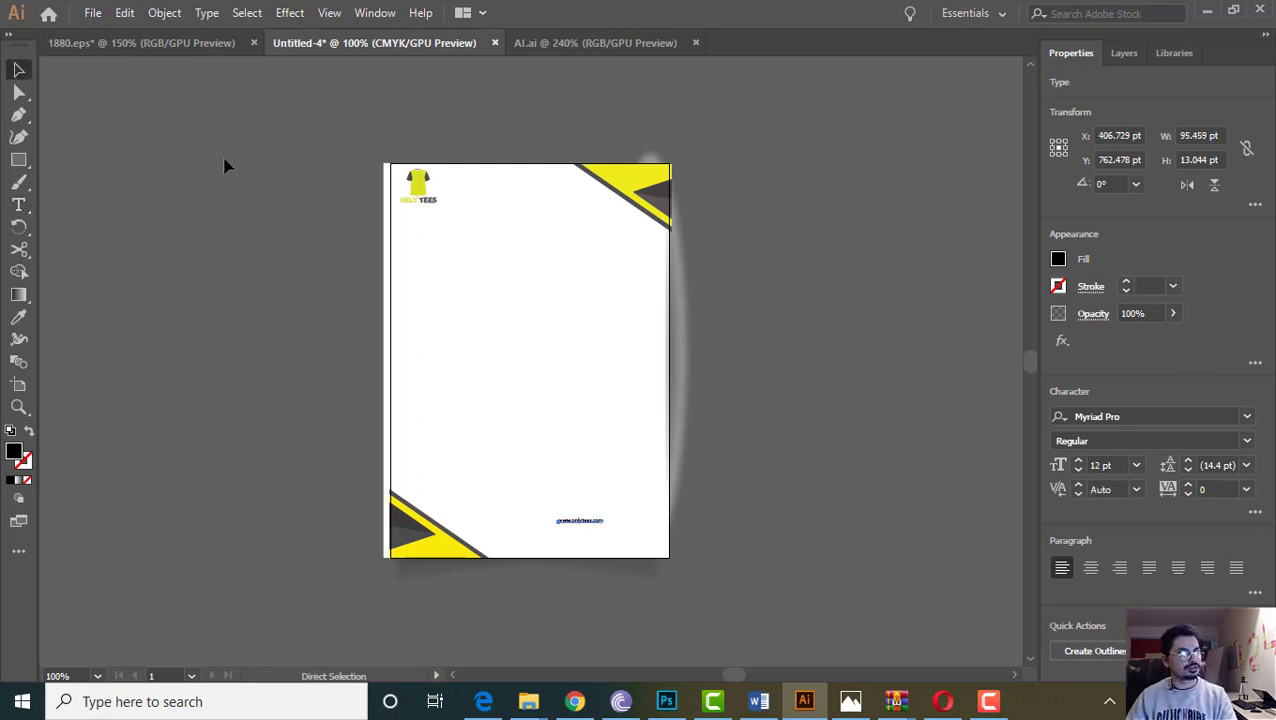
key("ctrl+plus")
key("ctrl+plus")
key("ctrl+plus")
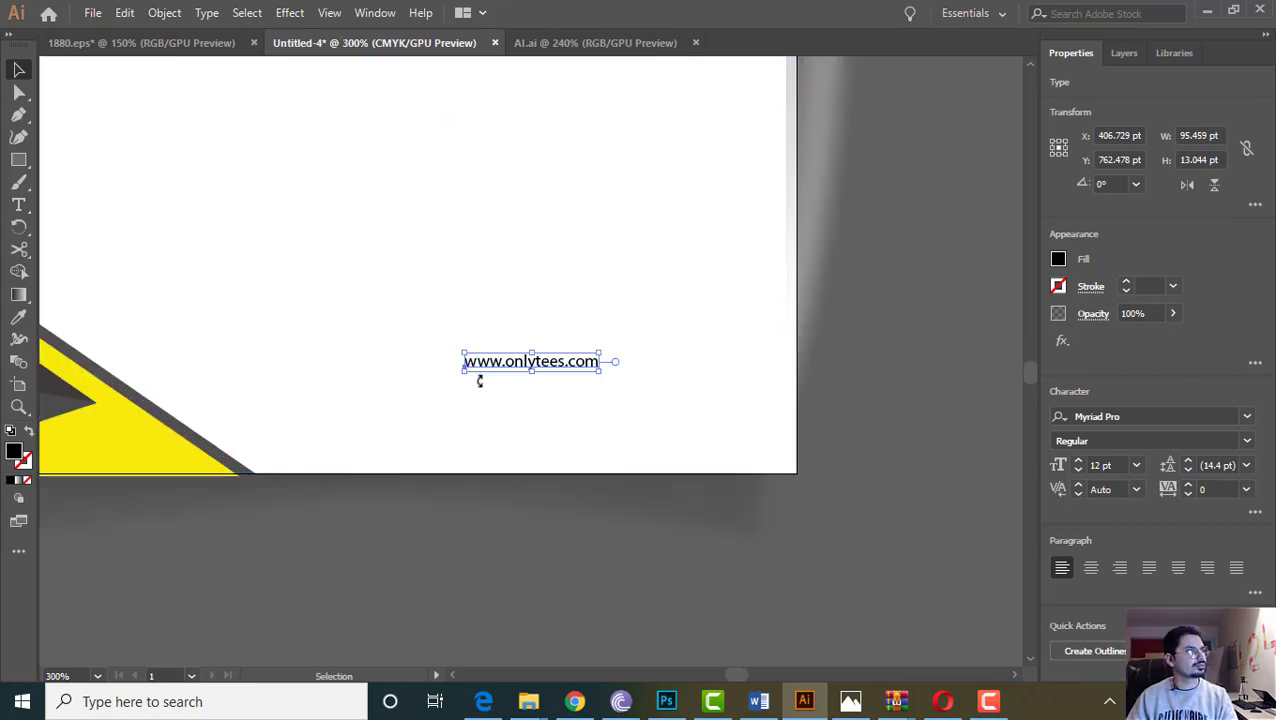
left_click_drag(600, 372, 755, 473)
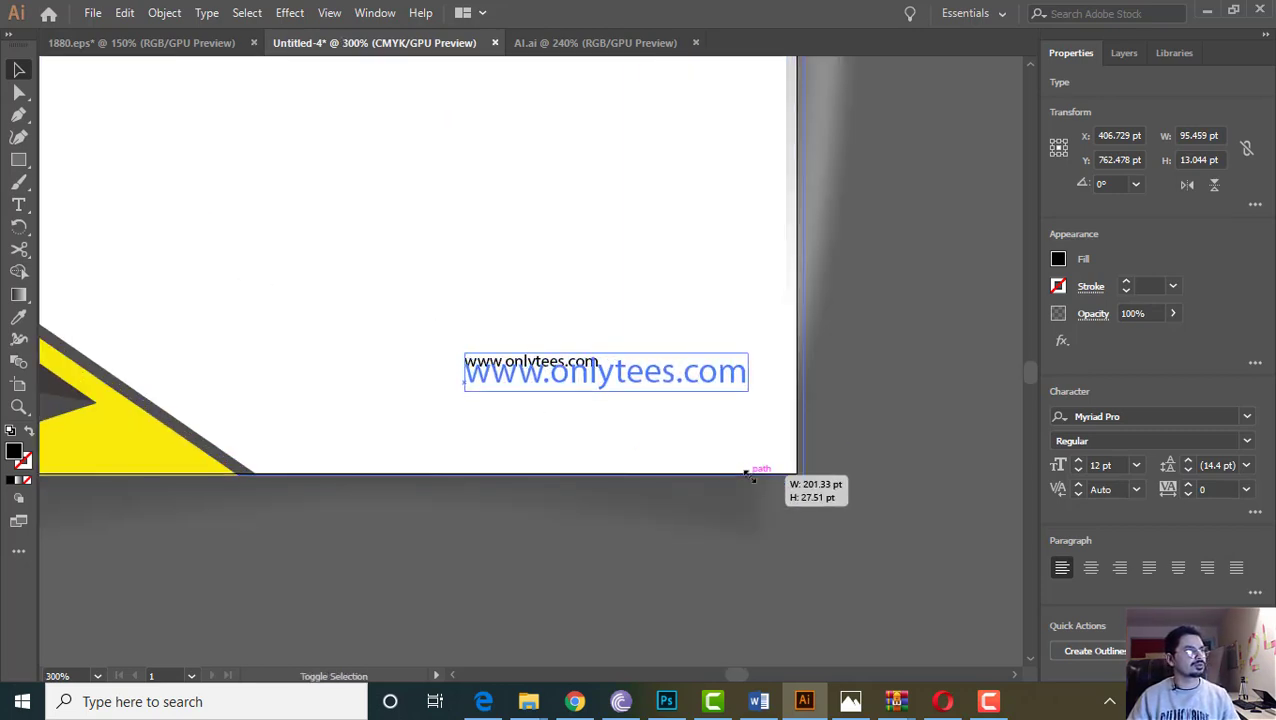
left_click_drag(607, 378, 645, 447)
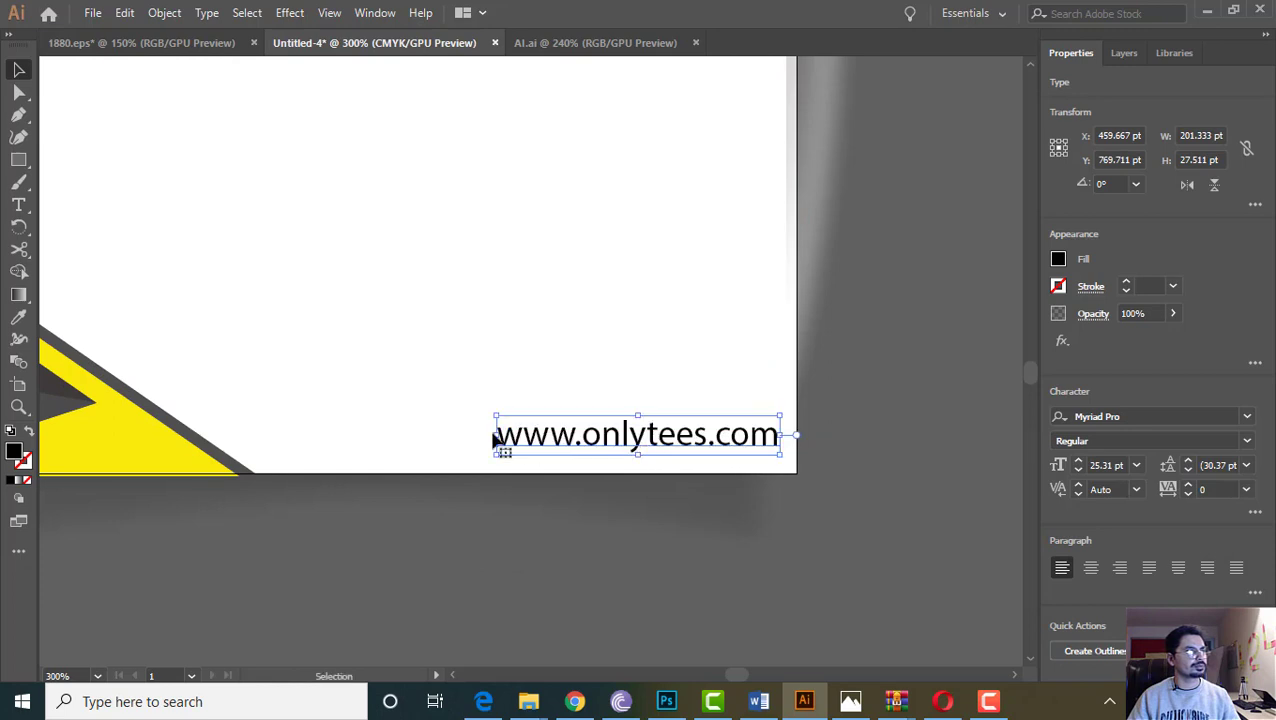
left_click(872, 502)
scroll(853, 511, "up", 3)
scroll(838, 507, "up", 3)
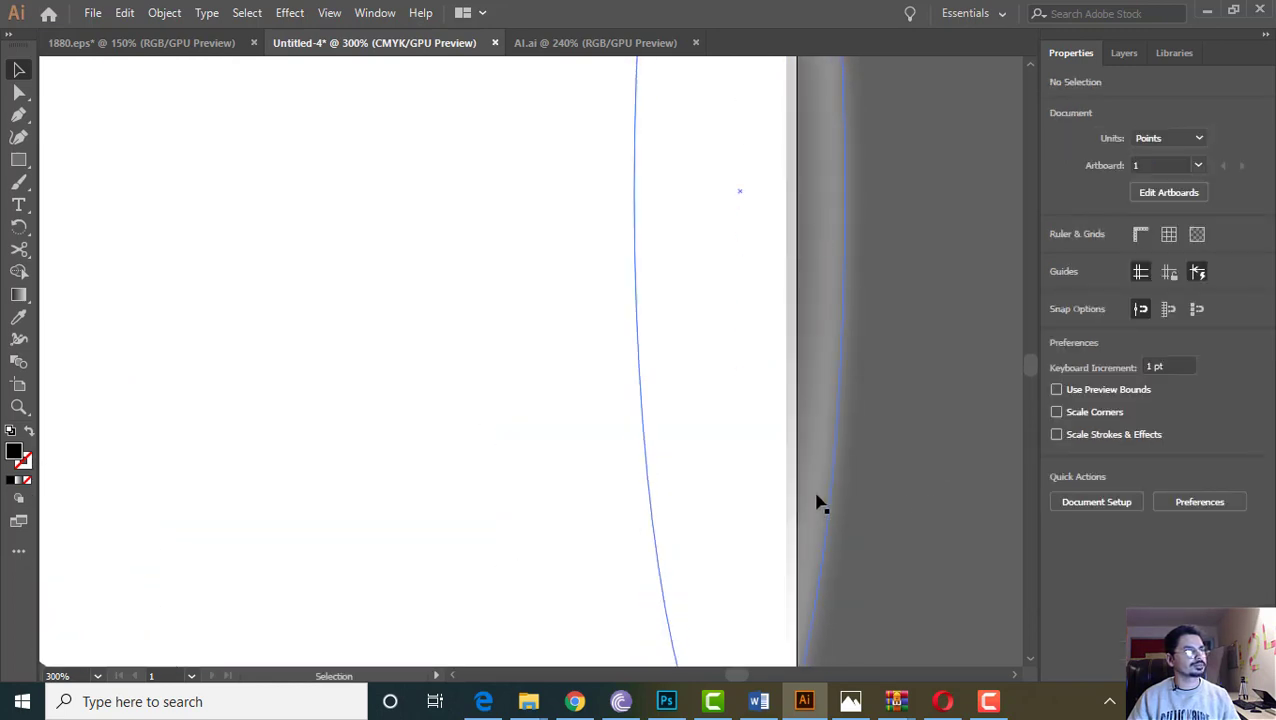
scroll(800, 510, "down", 5)
Set the website text in Montserrat ExtraLight and shift it left along the bottom edge
left_click(598, 448)
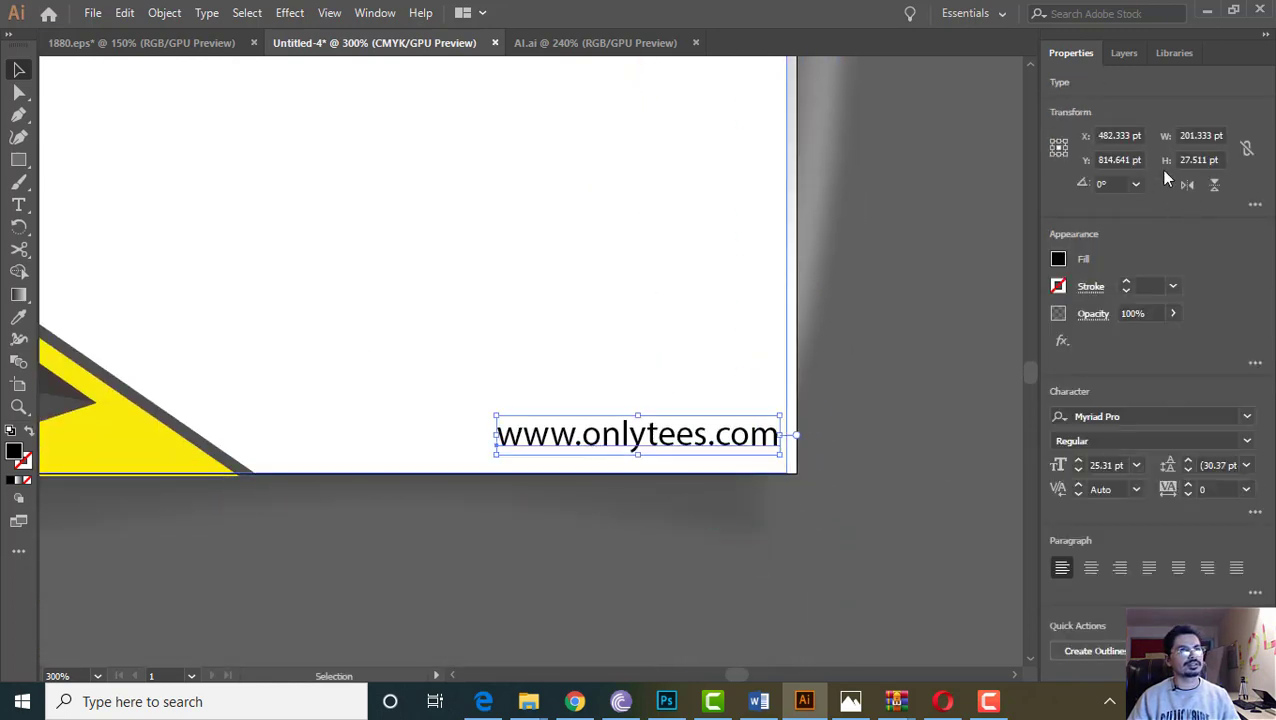
left_click(1133, 416)
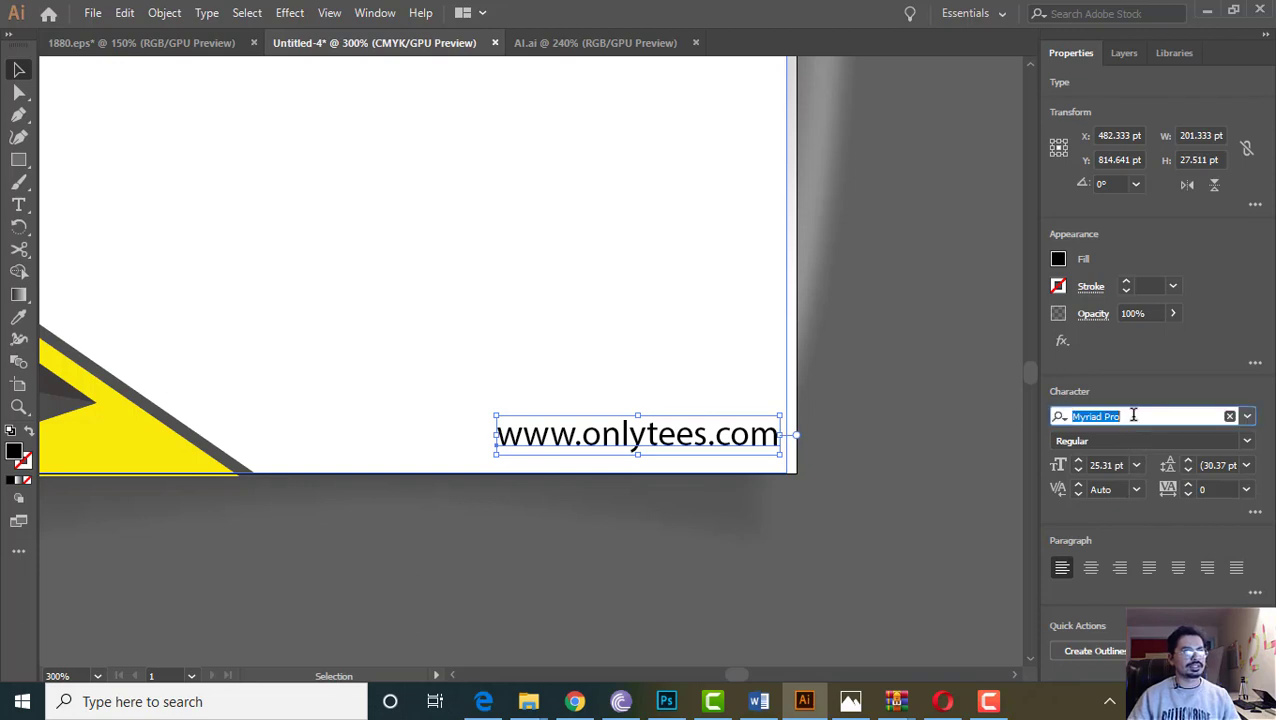
type("Mont")
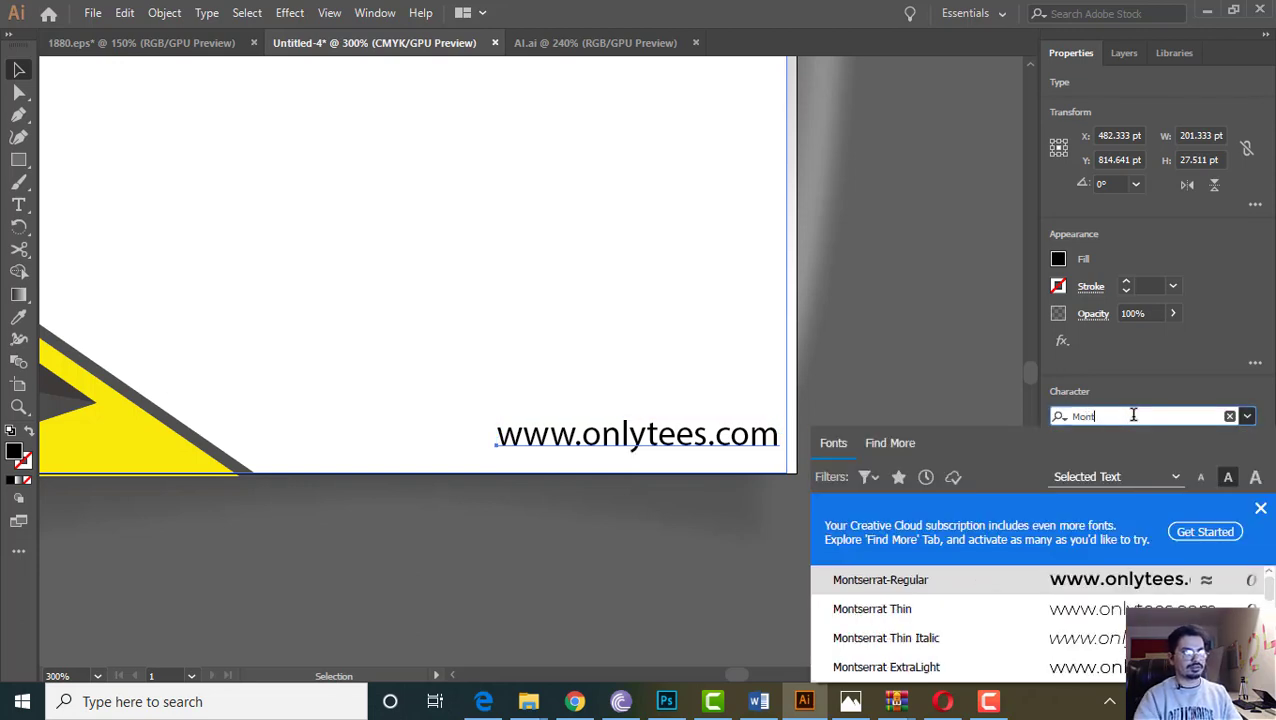
left_click(916, 667)
left_click_drag(624, 447, 566, 452)
left_click(903, 595)
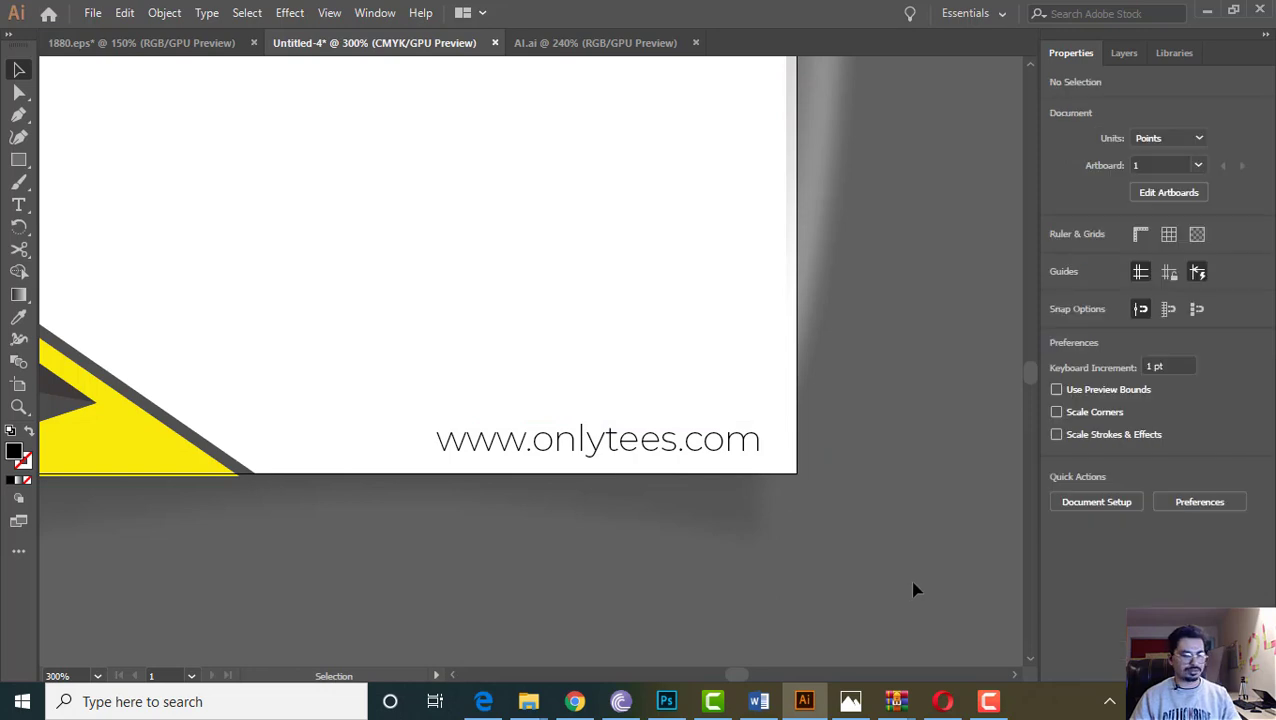
Duplicate the website text and place the copy just above the original
key("ctrl+minus")
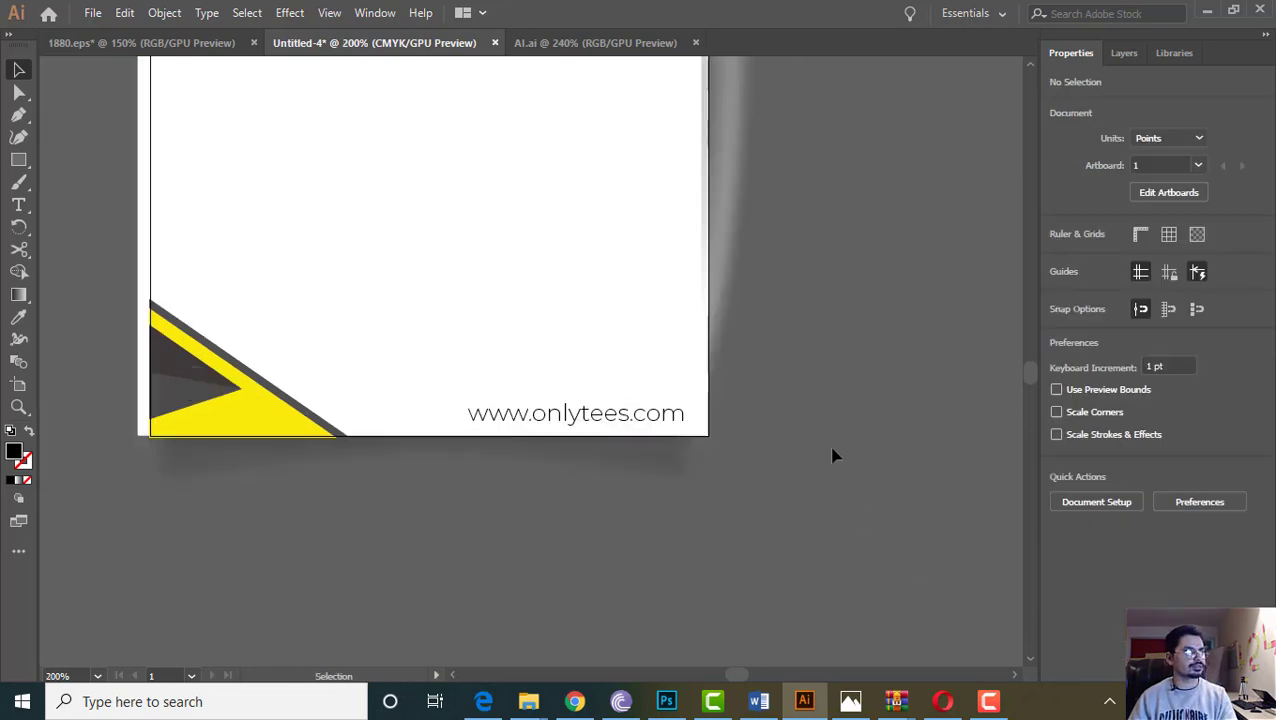
key("minus")
key("ctrl+minus")
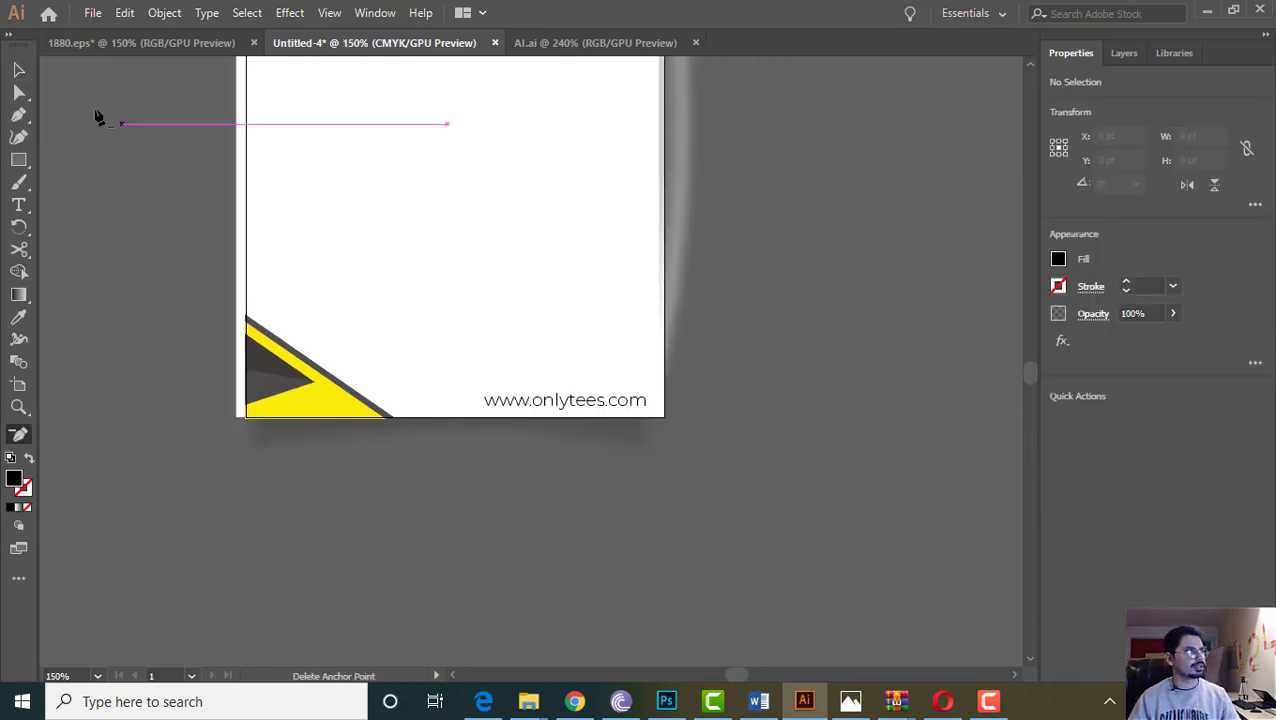
left_click(19, 70)
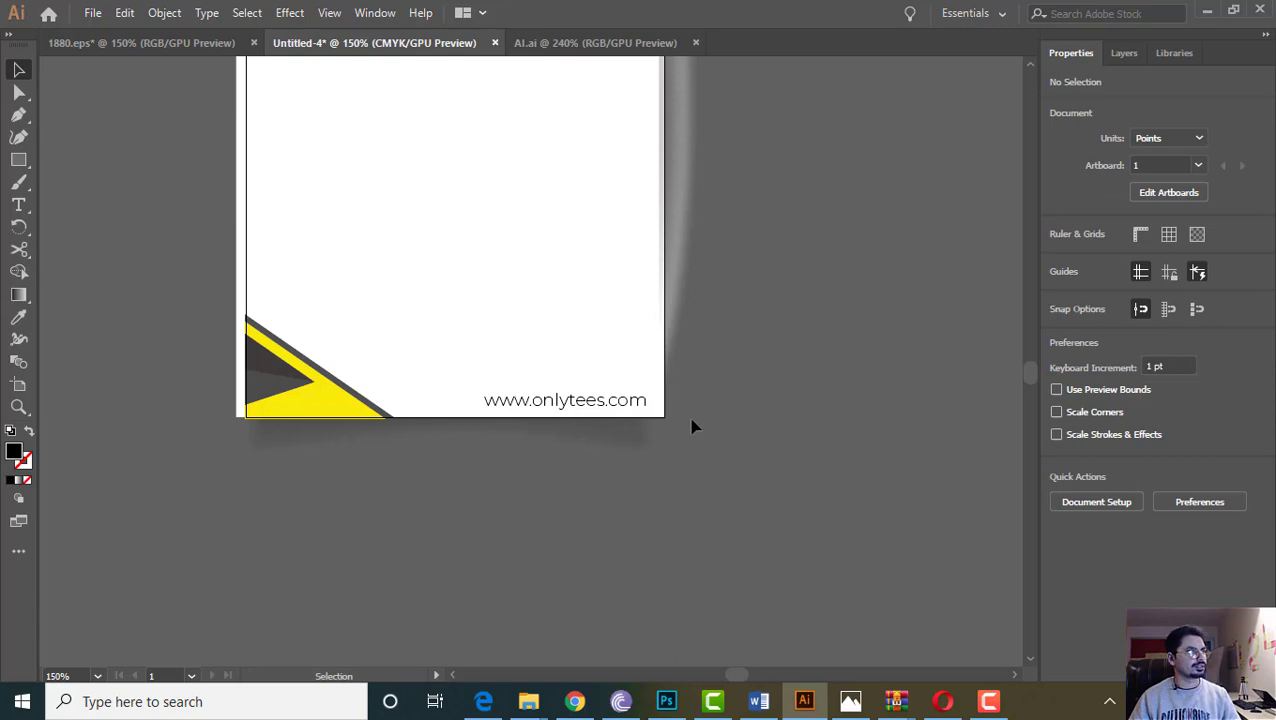
left_click(607, 405)
key("ctrl+c")
key("ctrl+v")
left_click_drag(557, 370, 596, 392)
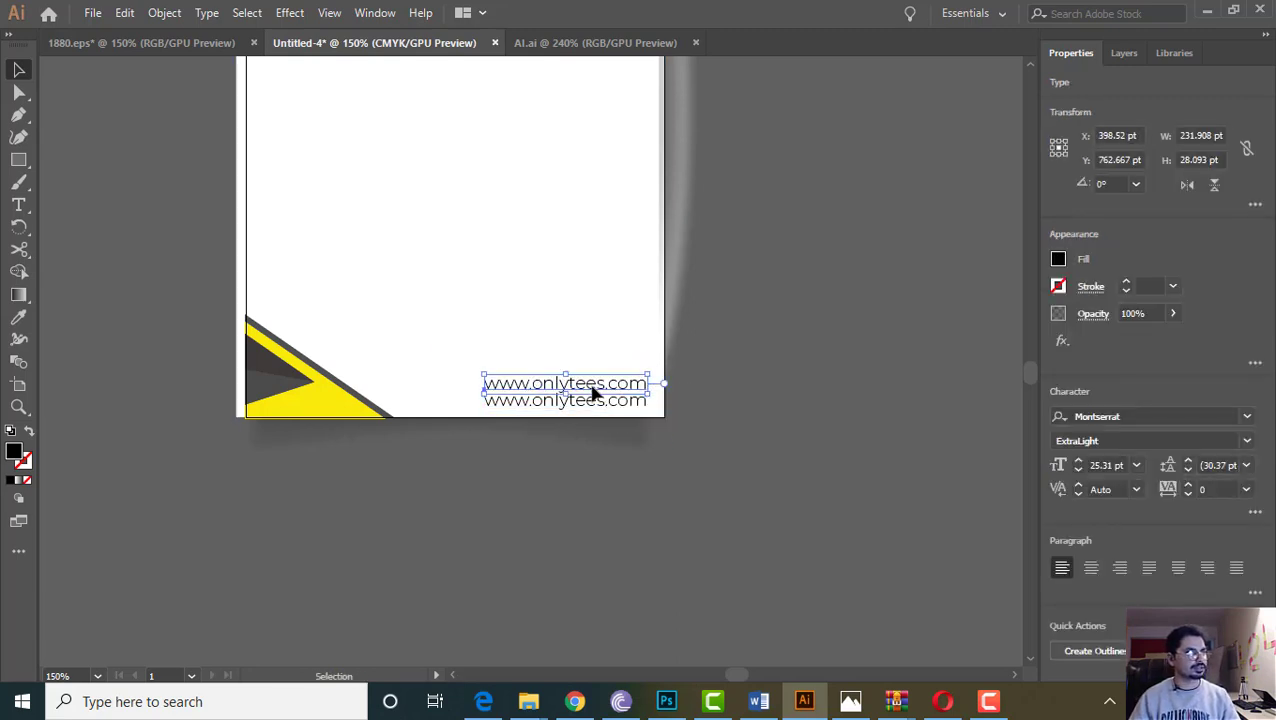
Replace the duplicate's text with the phone number and nudge it right to centre it
triple_click(593, 387)
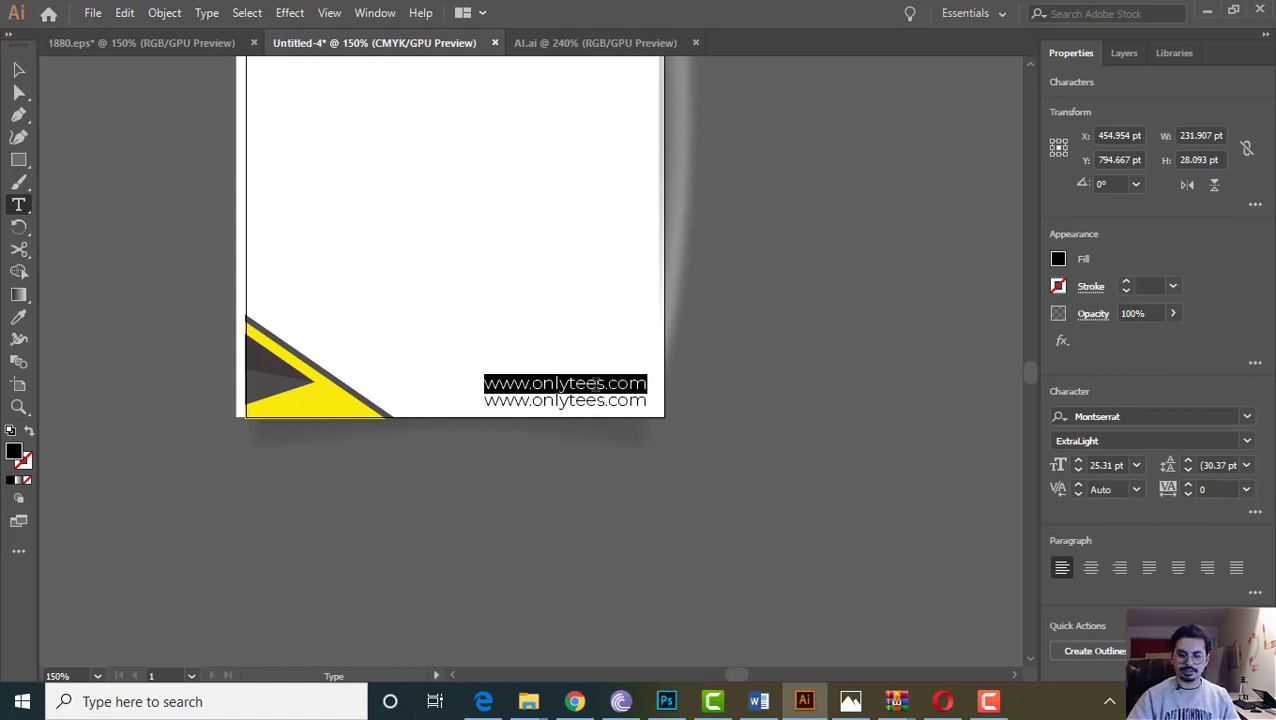
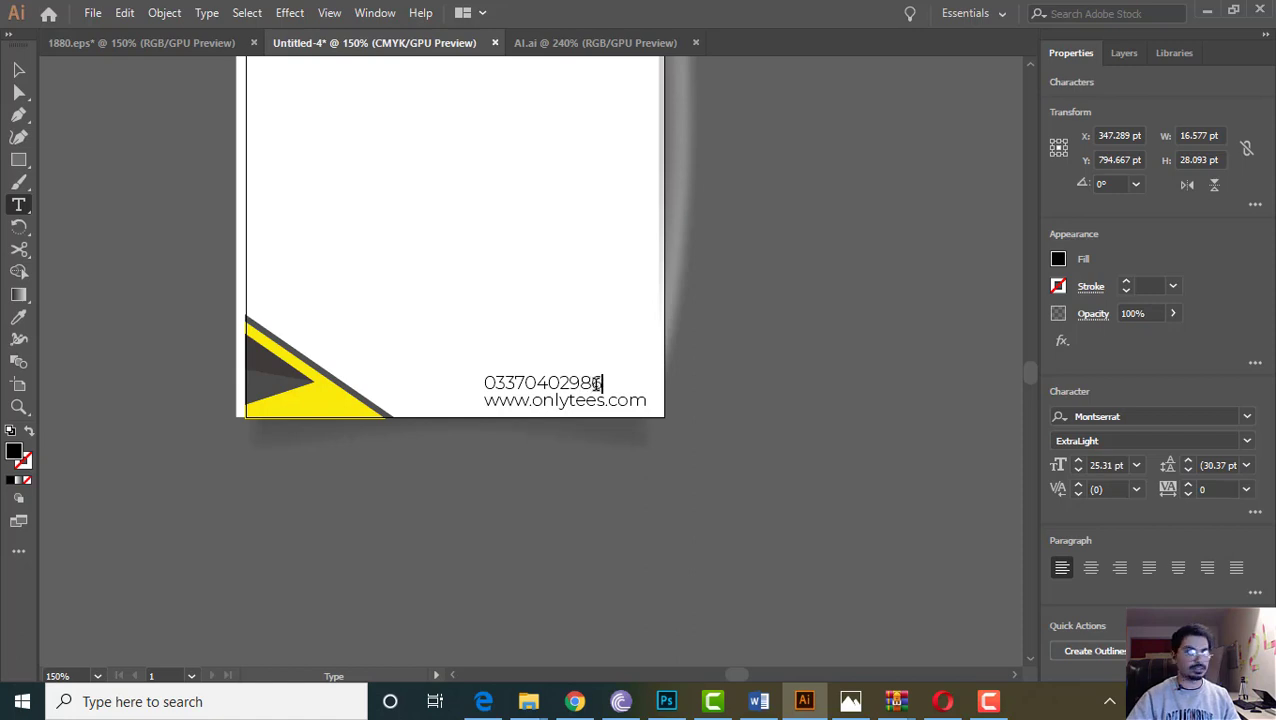
left_click(18, 69)
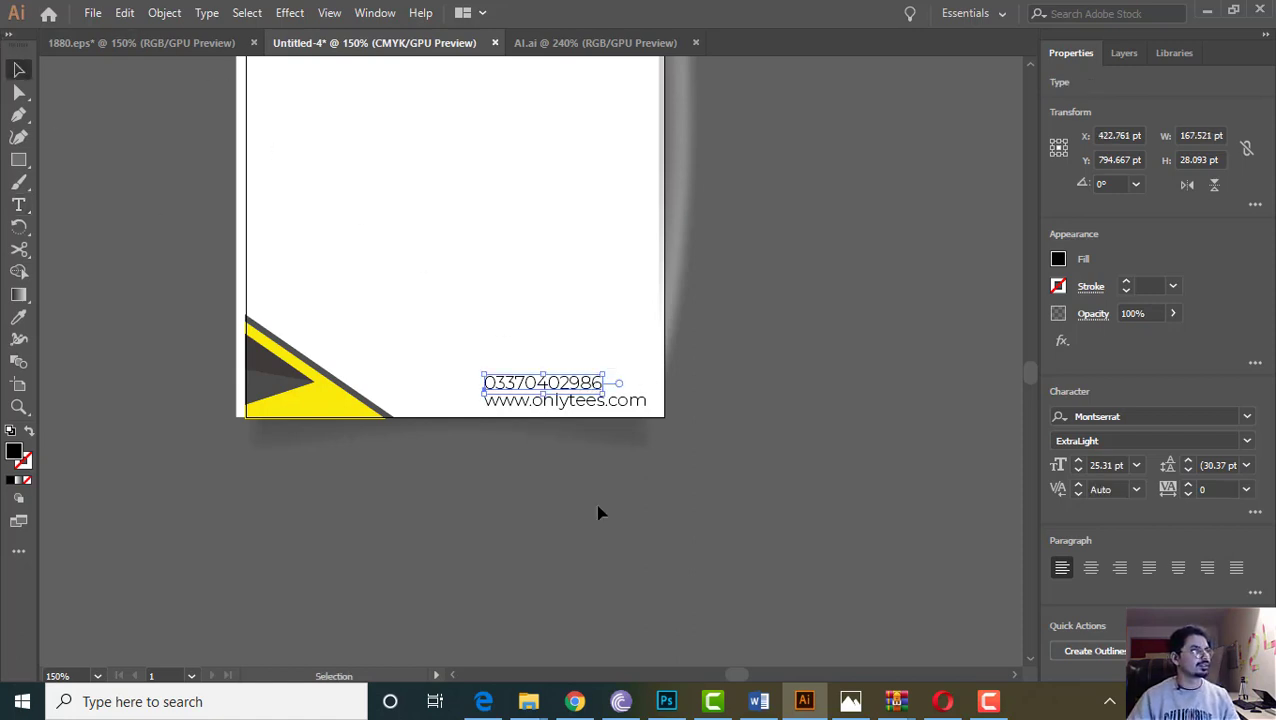
left_click_drag(527, 387, 546, 388)
left_click(843, 376)
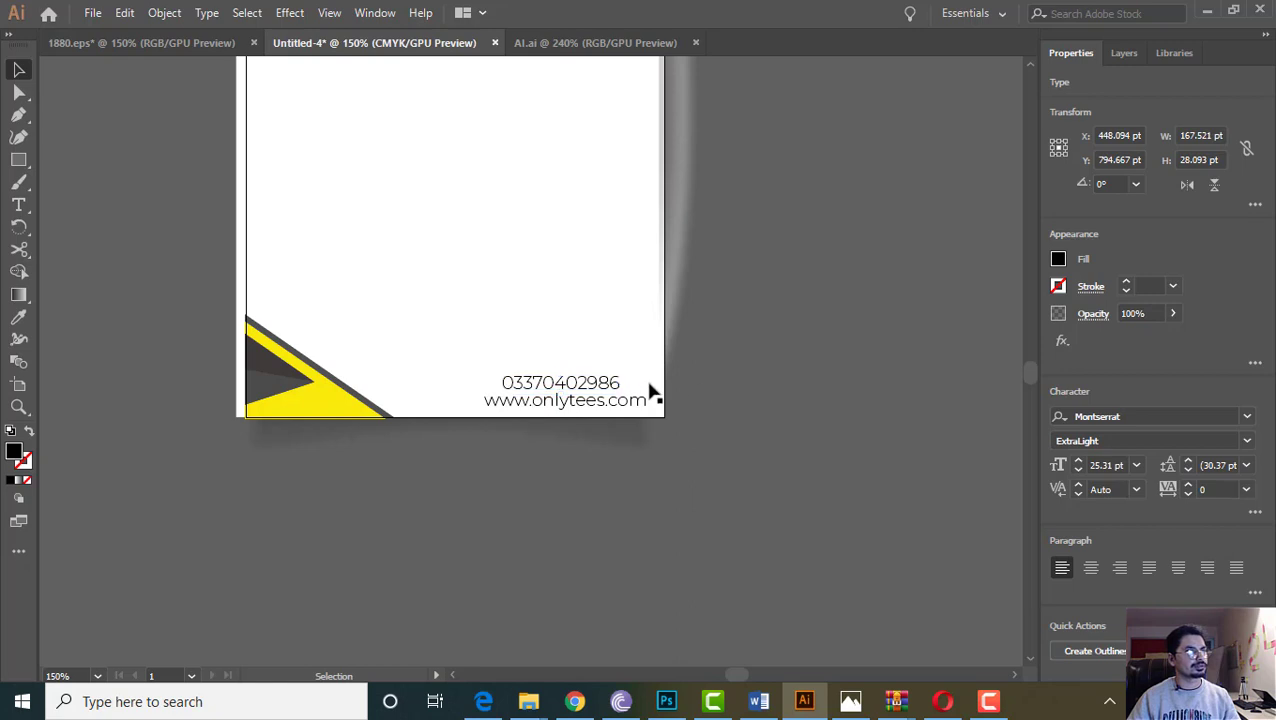
Check the alignment of the phone-number and website lines at the card's bottom
left_click(570, 405)
left_click(769, 427)
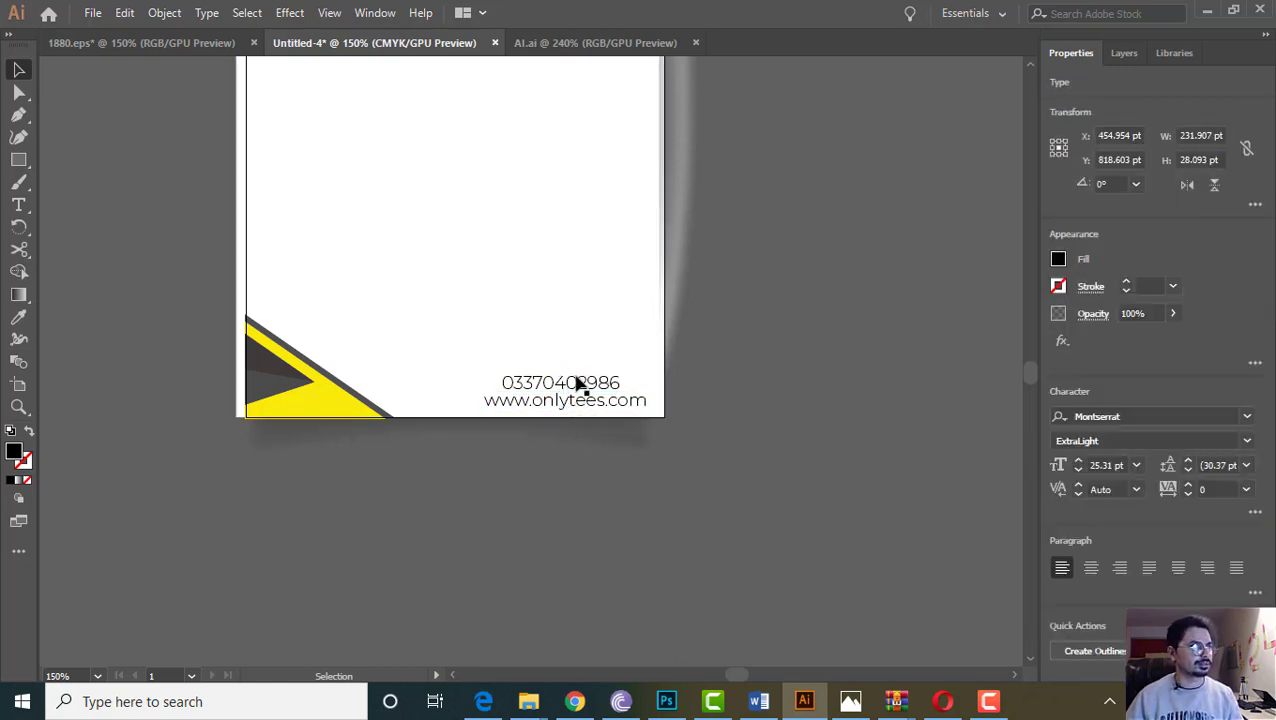
left_click(579, 382)
left_click(777, 461)
left_click(590, 299)
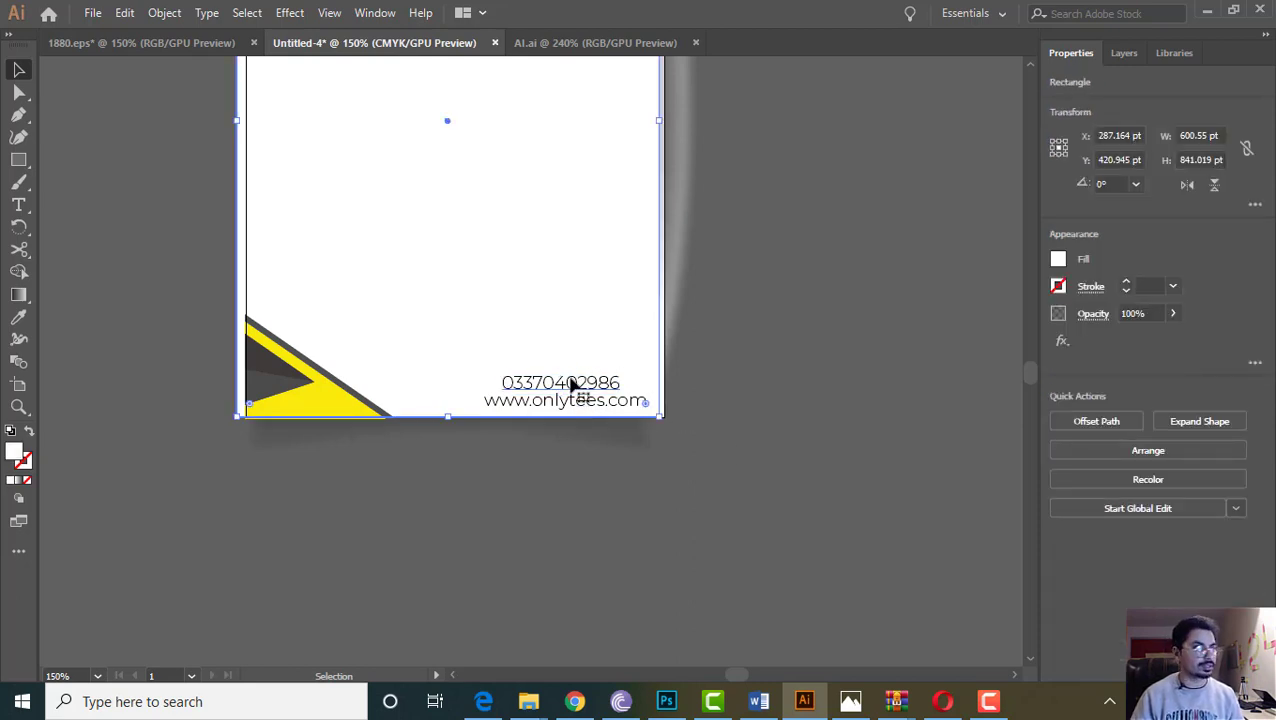
scroll(798, 447, "up", 5)
scroll(798, 447, "down", 4)
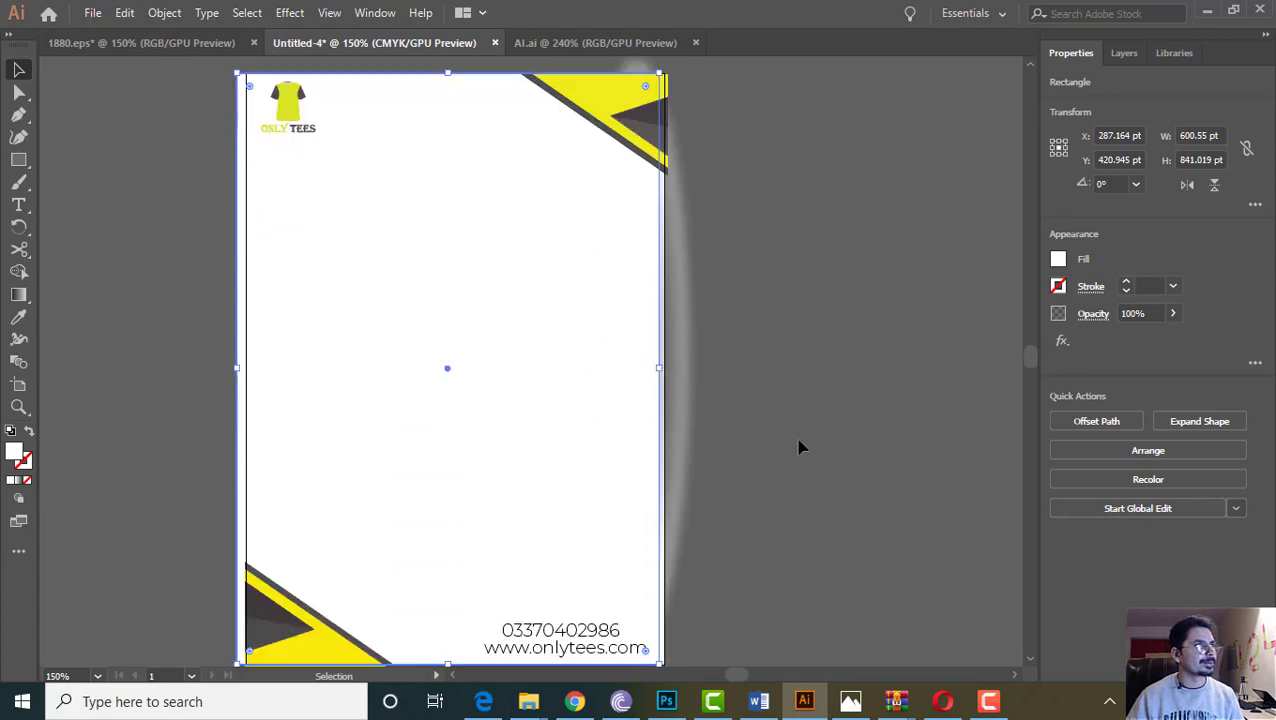
left_click(582, 455)
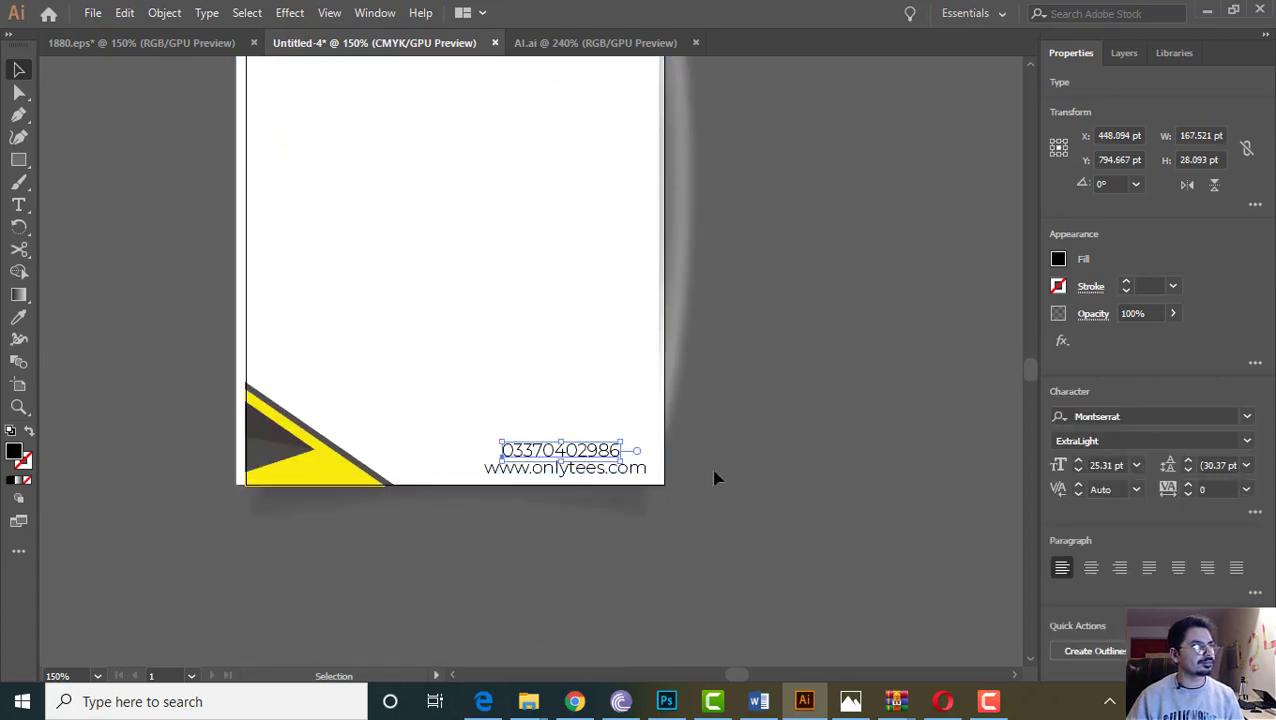
left_click(600, 471)
scroll(878, 454, "up", 5)
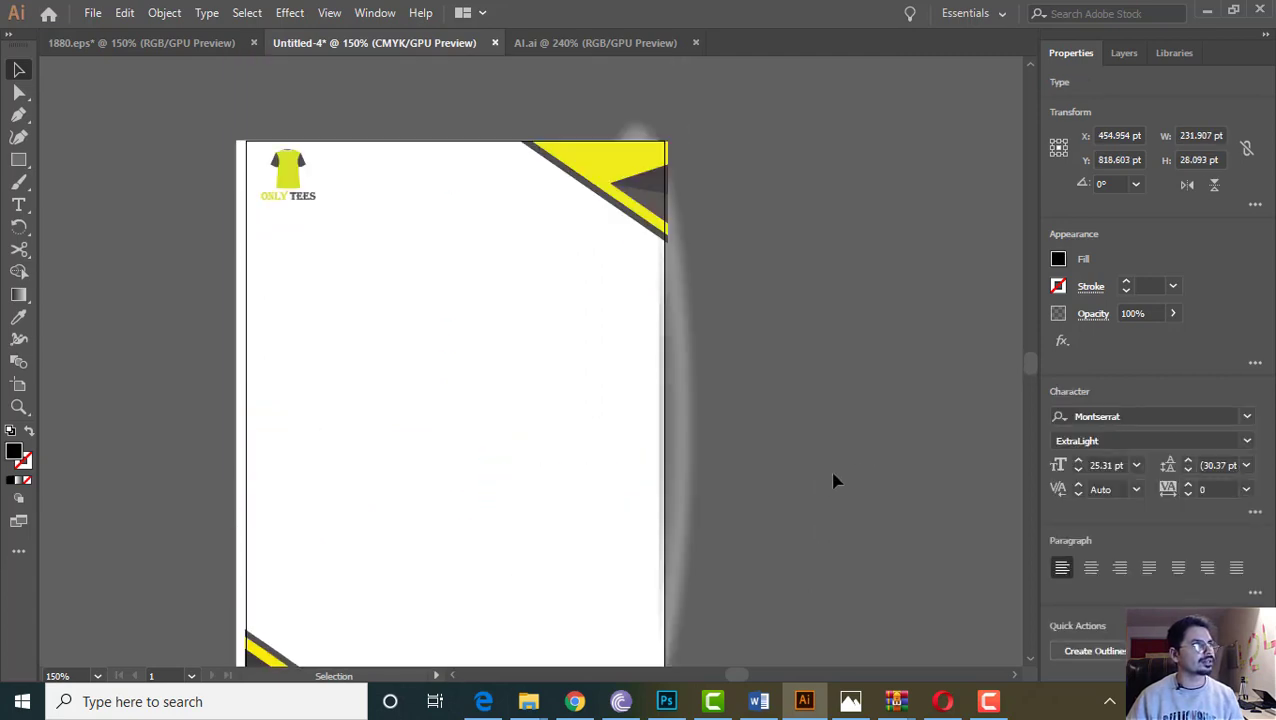
left_click(834, 481)
scroll(470, 330, "down", 2)
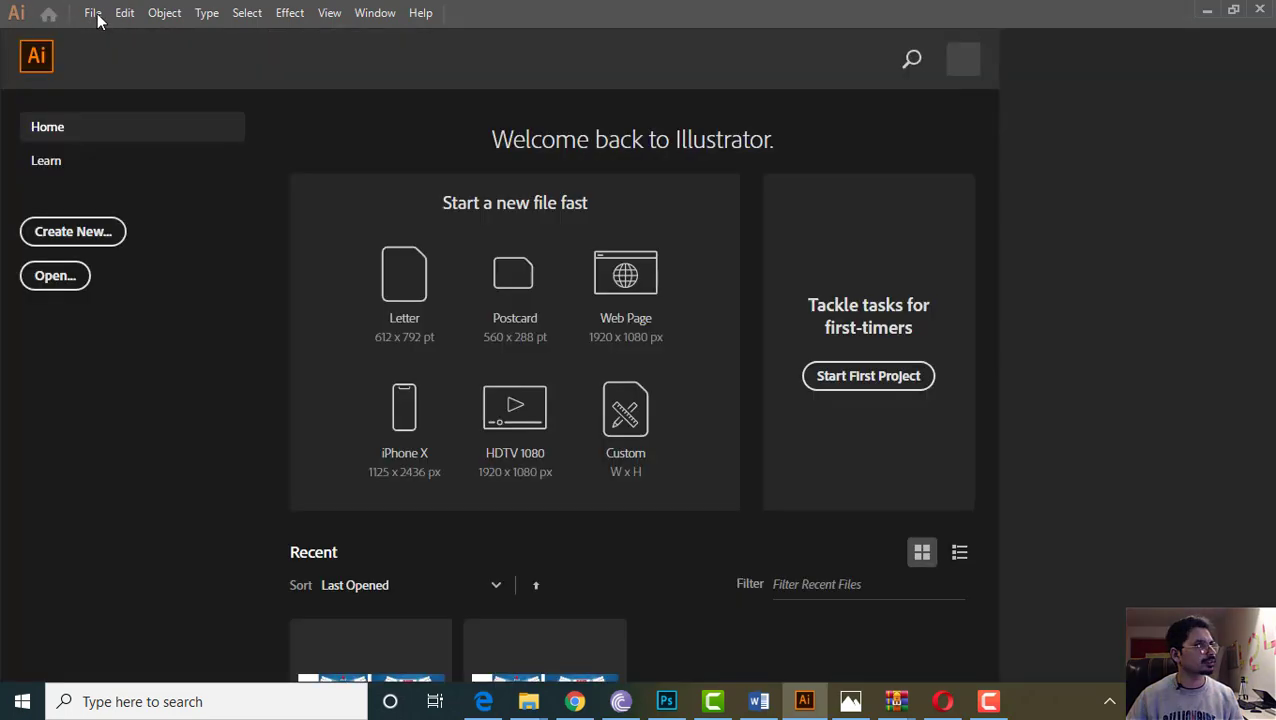
left_click(124, 13)
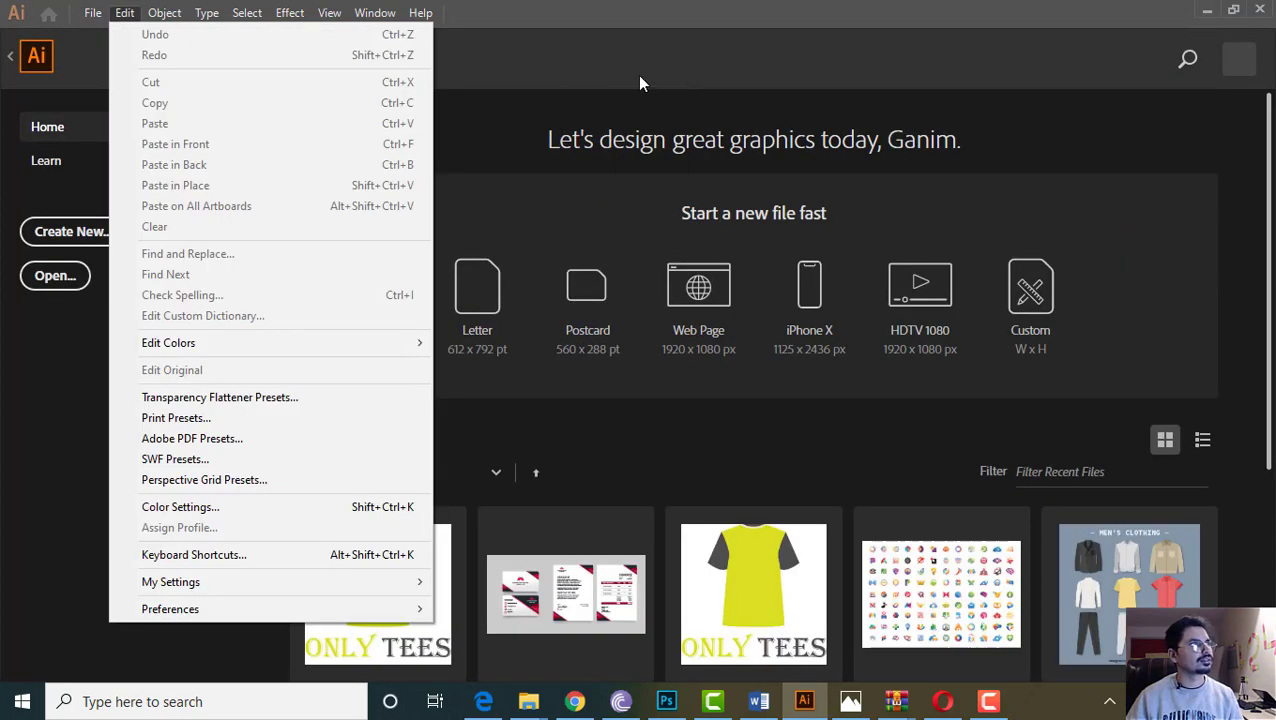
left_click(557, 10)
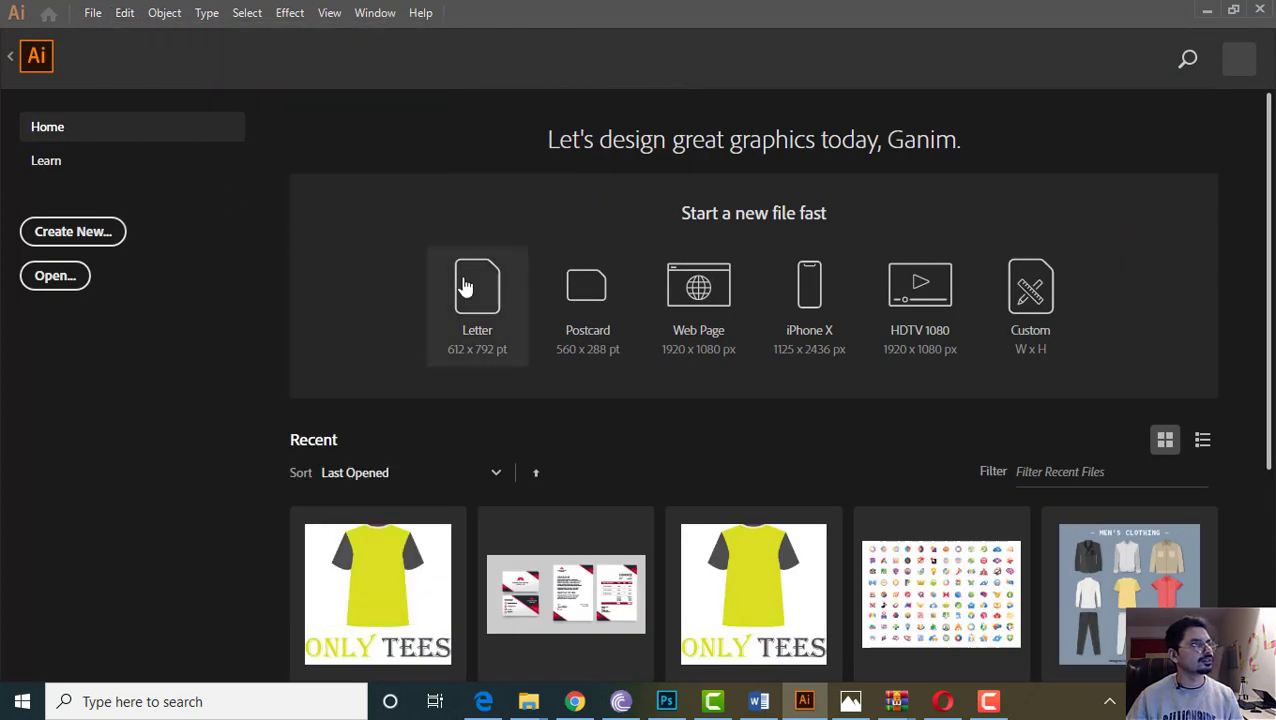
scroll(533, 495, "down", 3)
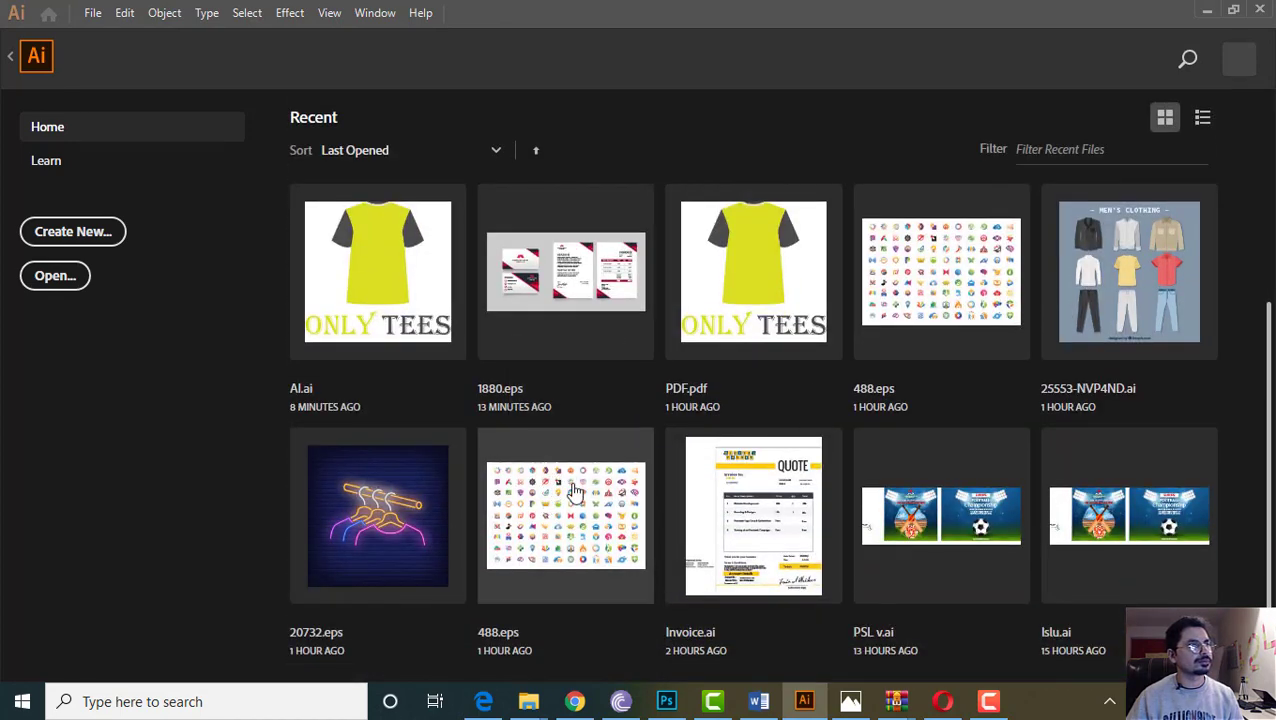
scroll(587, 501, "up", 3)
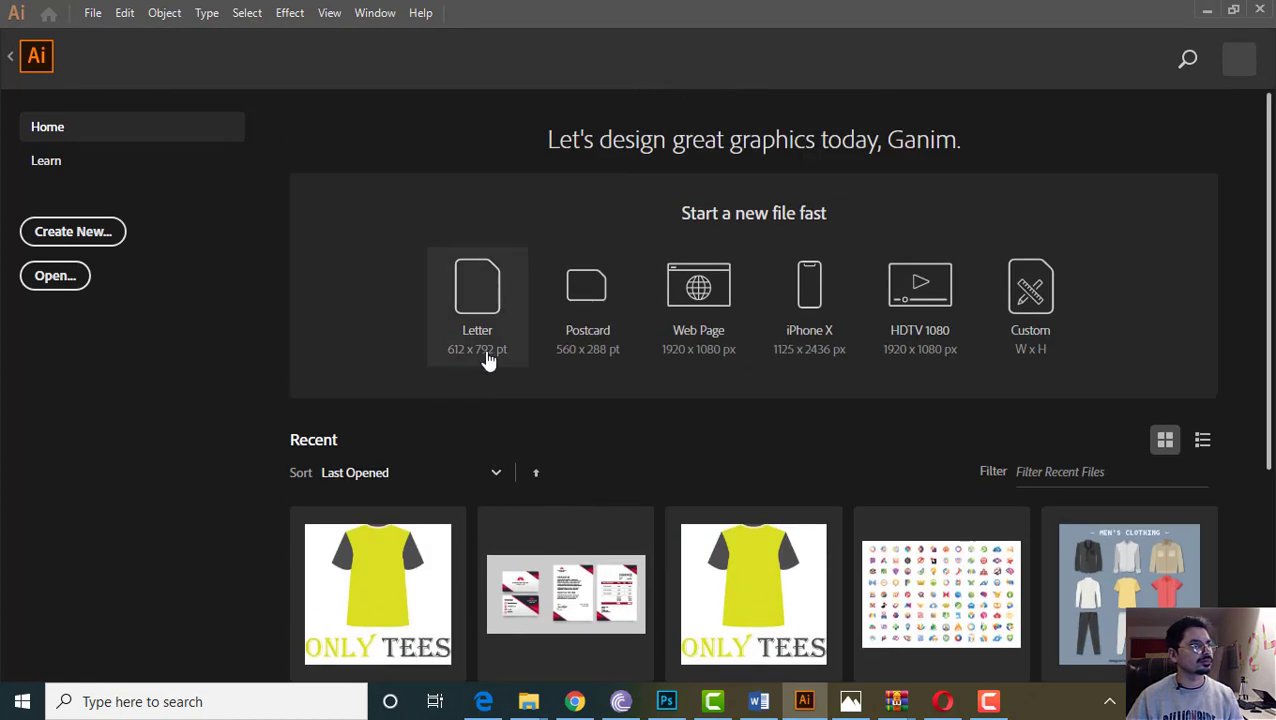
left_click(10, 62)
Preview the letterhead in Save for Web as a 595 x 842 px PNG-24, then cancel
left_click(100, 15)
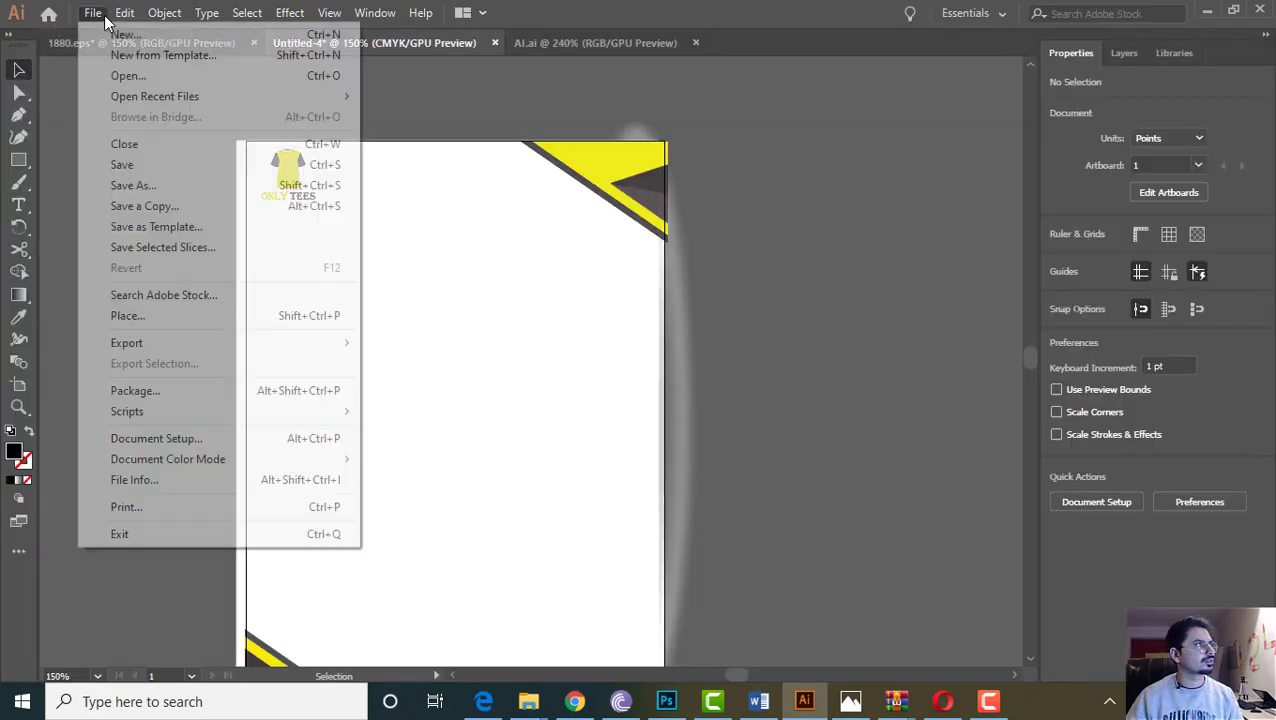
mouse_move(151, 344)
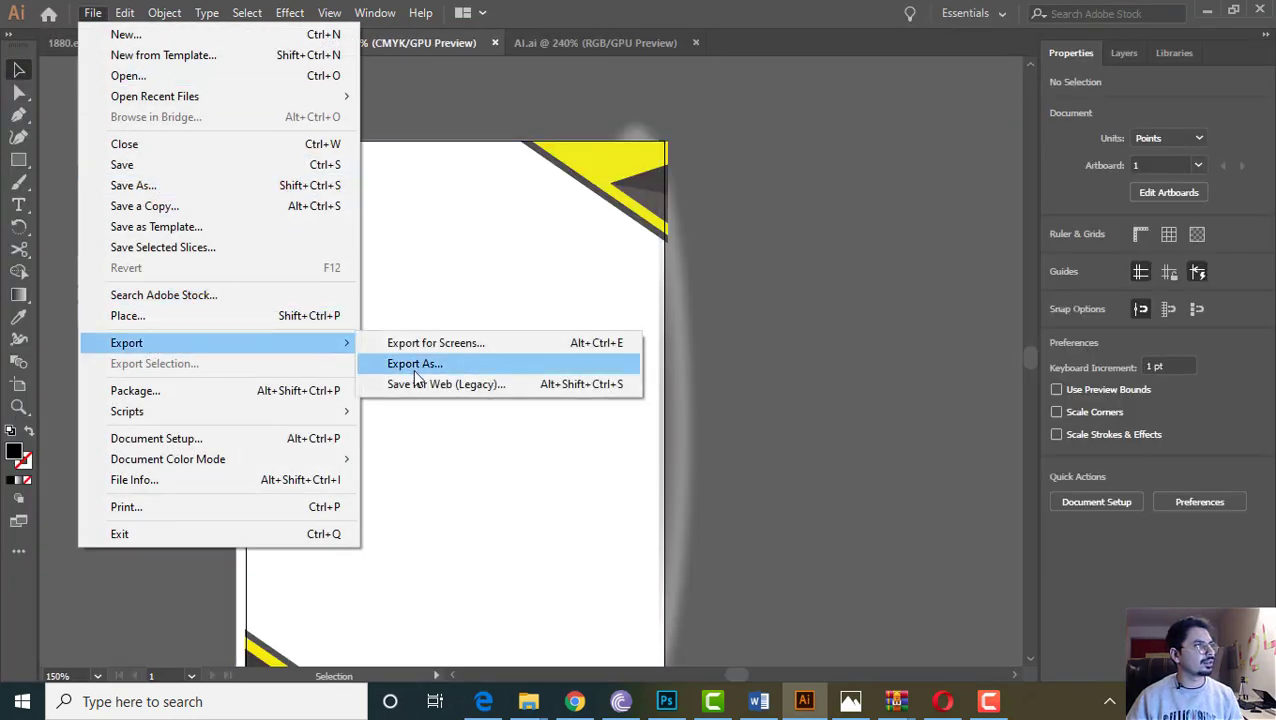
left_click(424, 385)
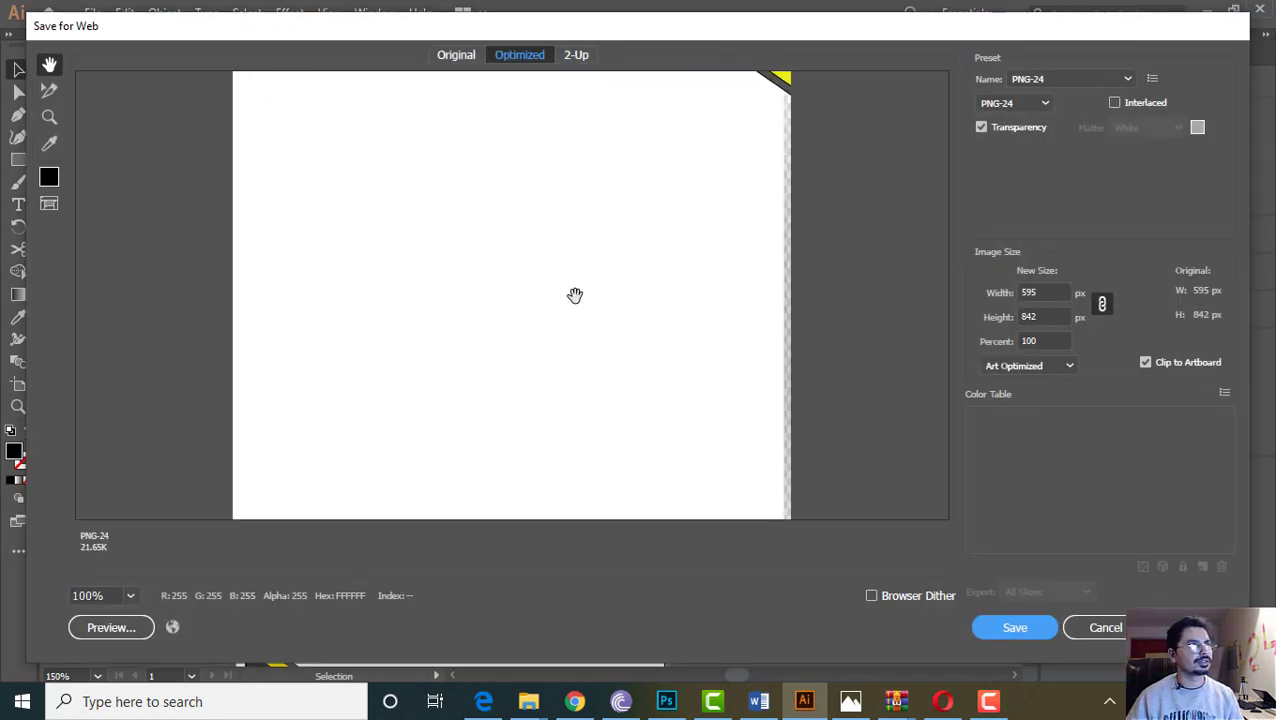
scroll(580, 330, "down", 4)
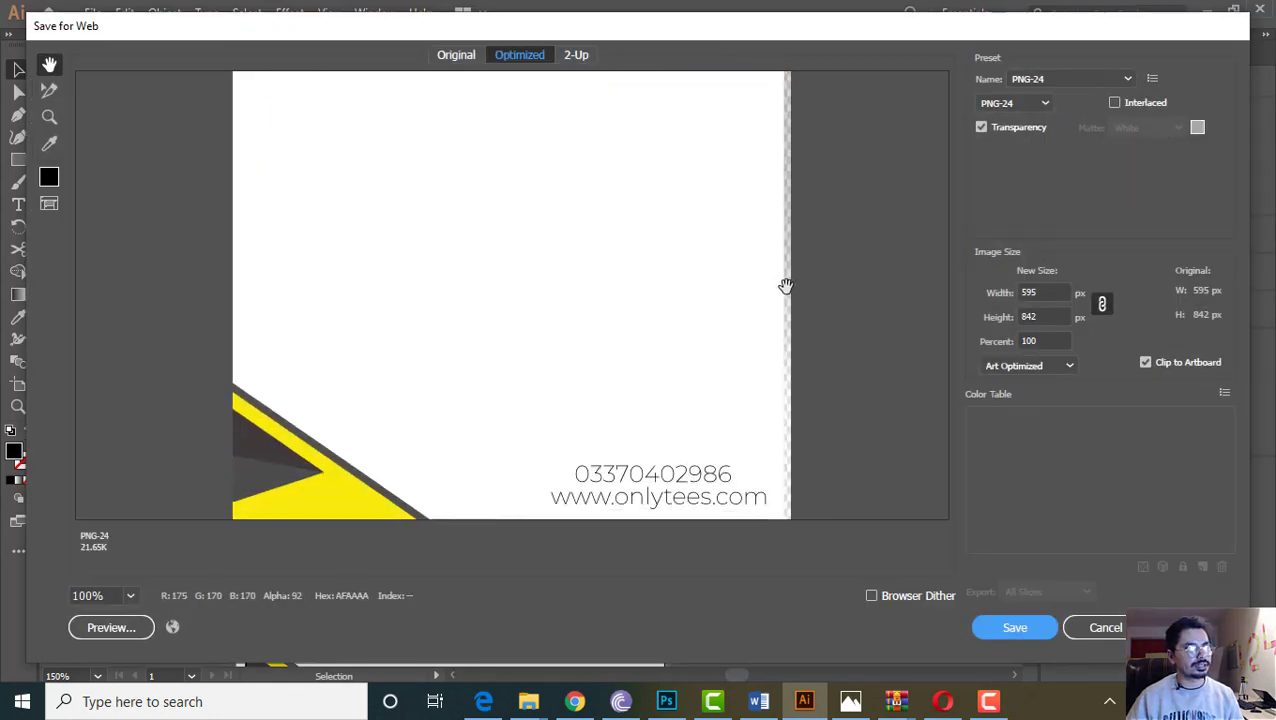
left_click(1105, 627)
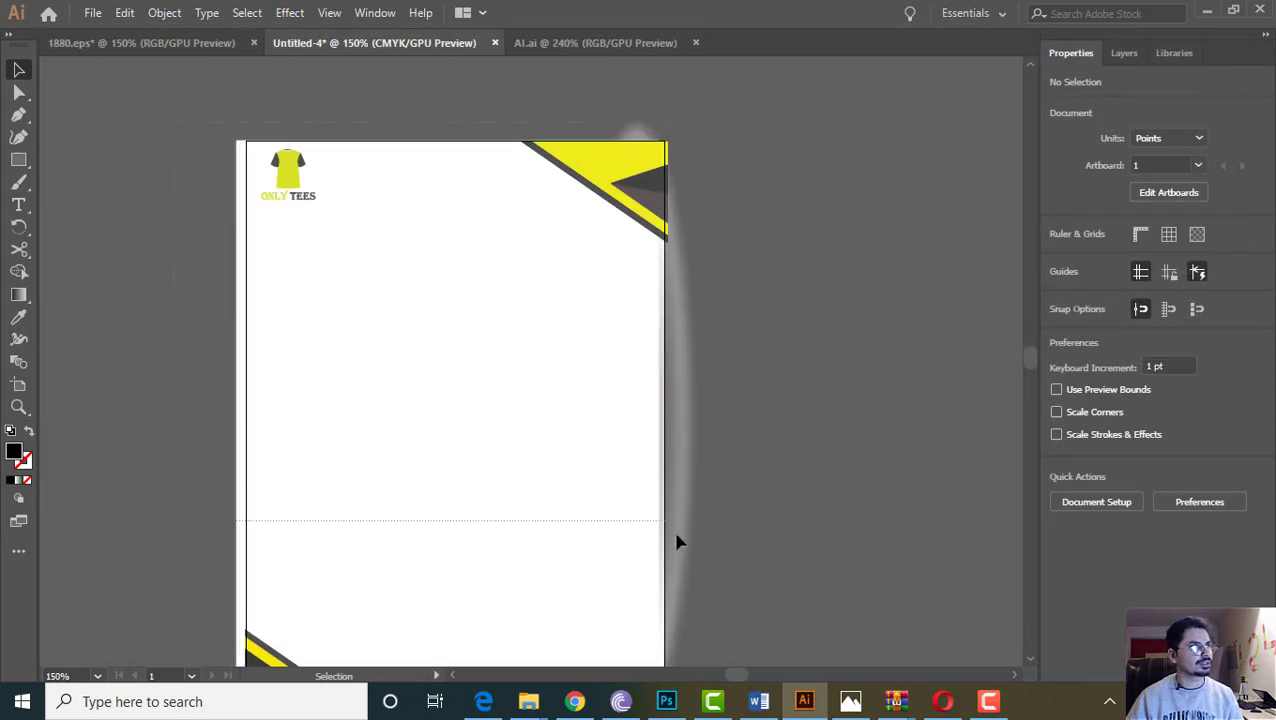
Select all artwork with Direct Selection and clip it to the page with Ctrl+7
scroll(678, 538, "down", 2)
scroll(691, 650, "down", 2)
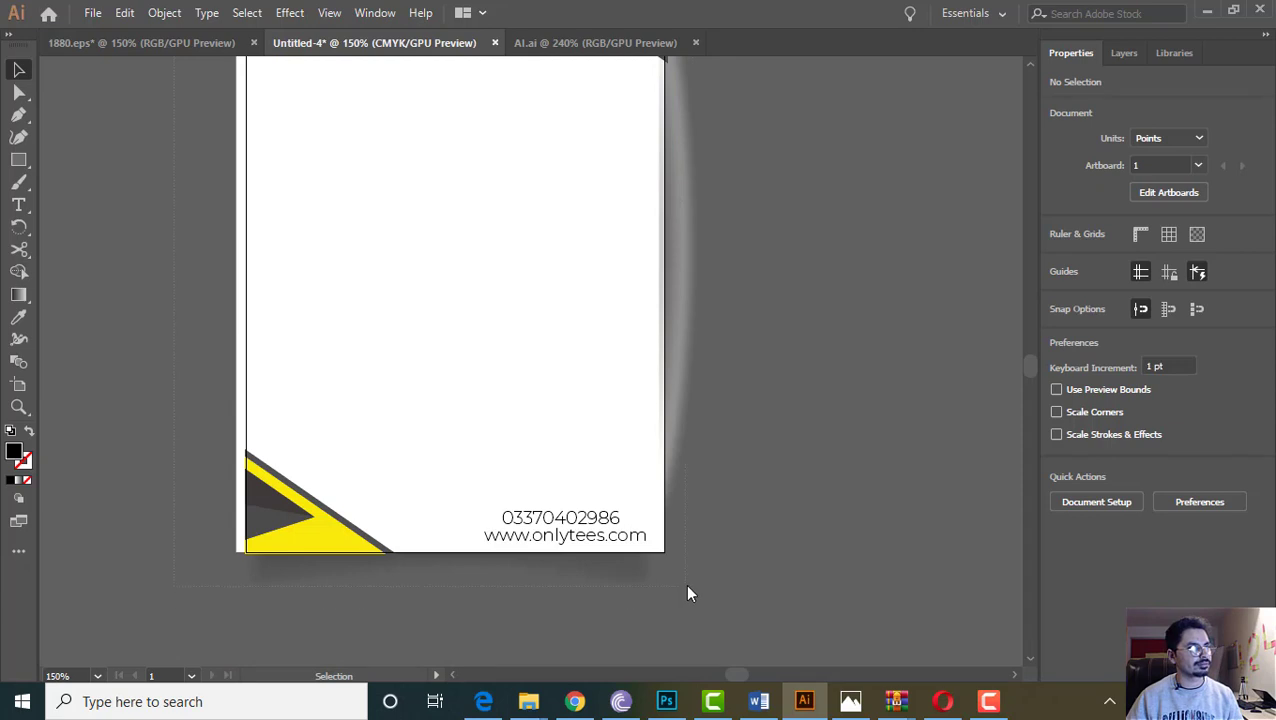
key("ctrl+a")
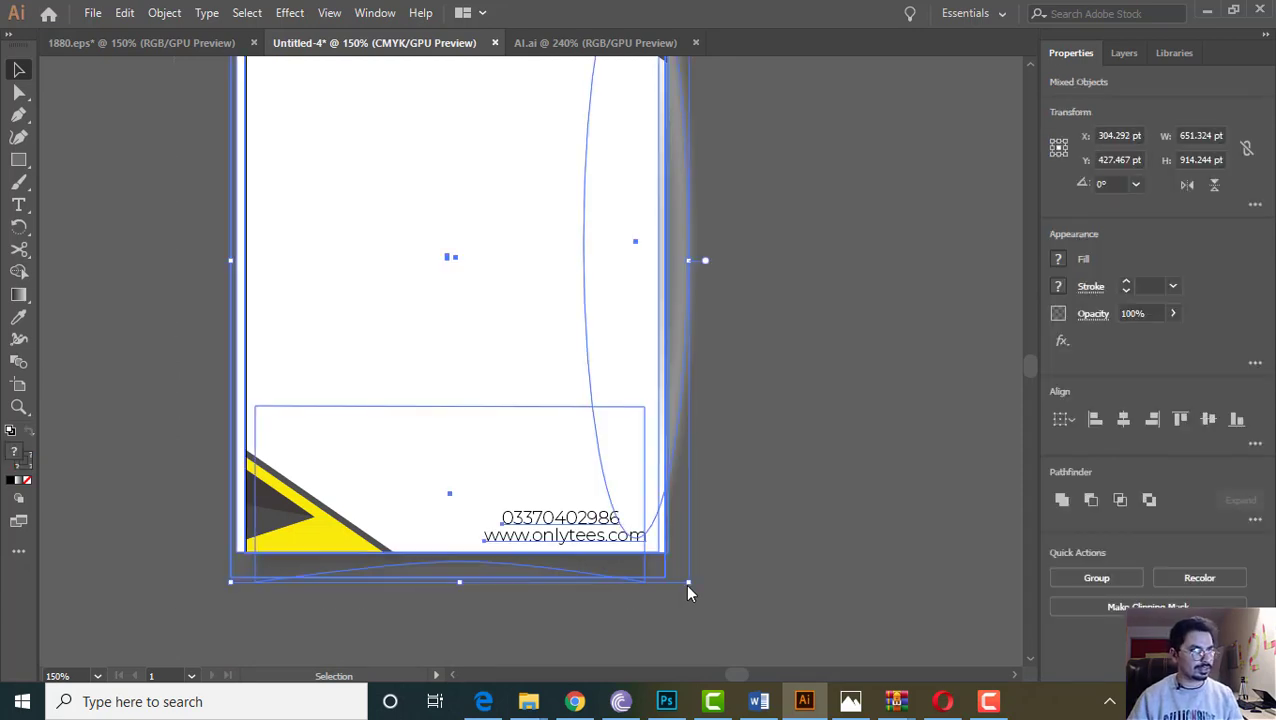
left_click(803, 552)
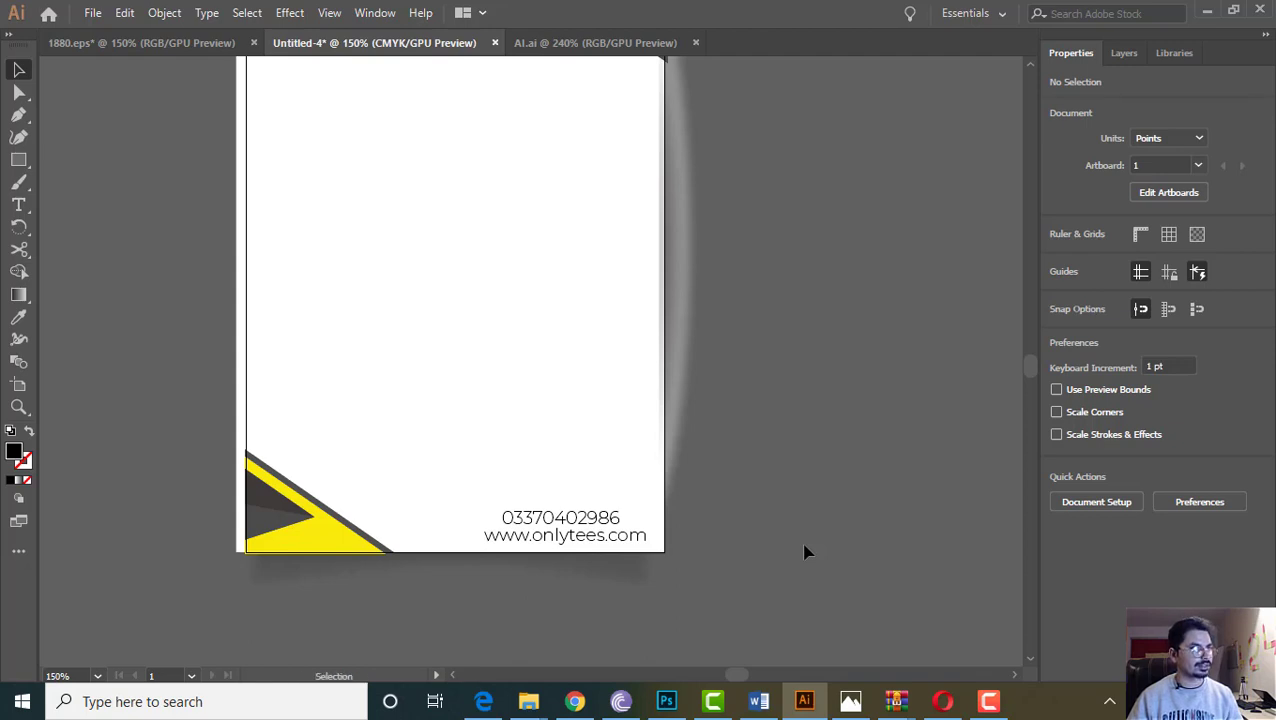
key("a")
scroll(409, 438, "up", 5)
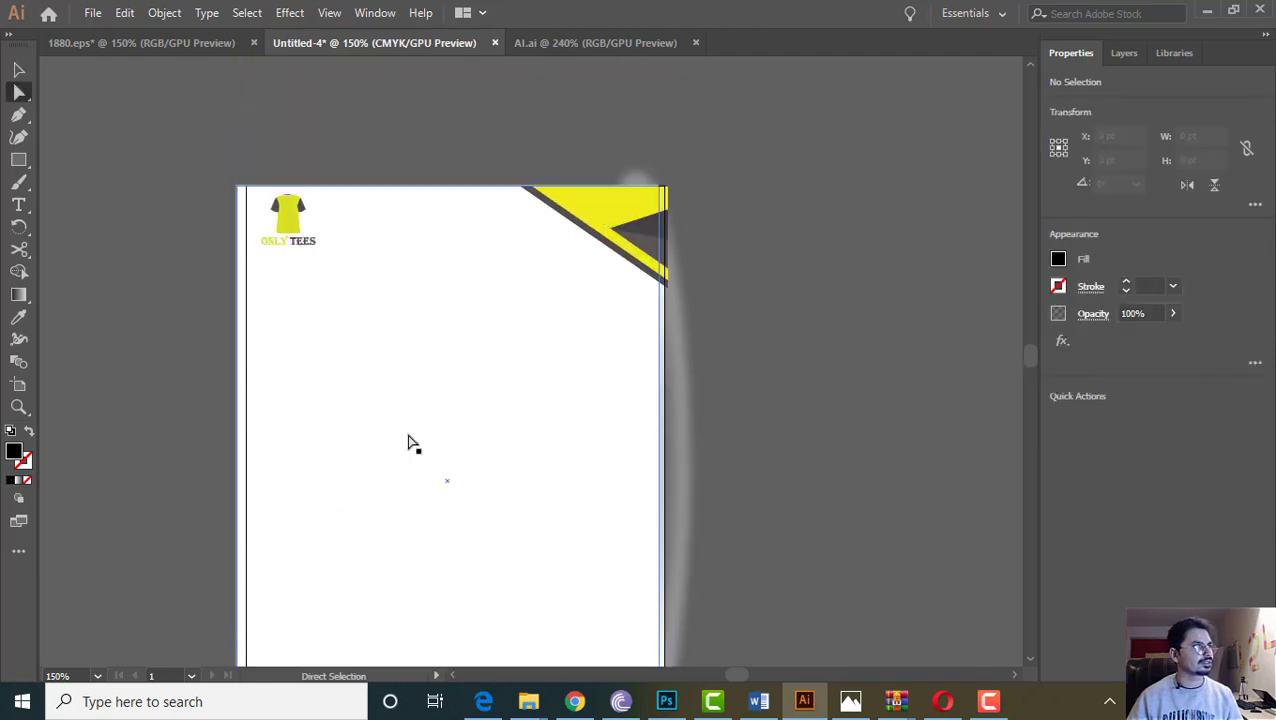
scroll(735, 657, "down", 4)
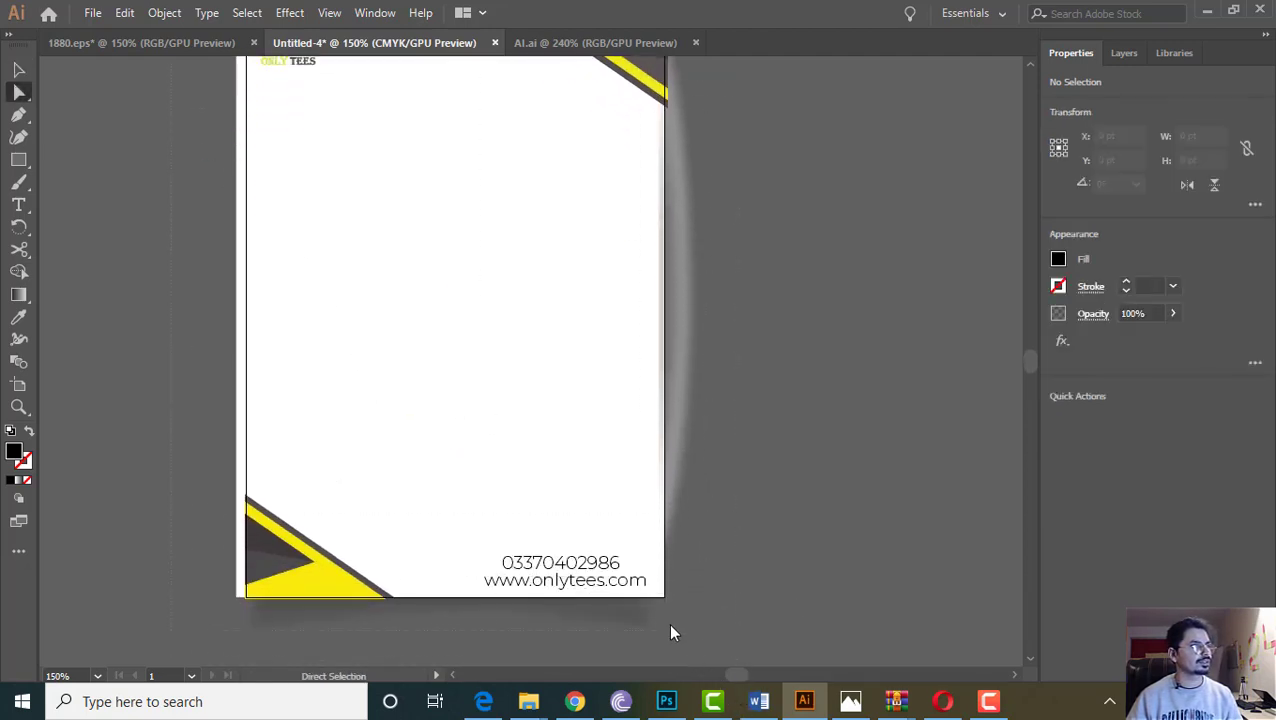
key("ctrl+a")
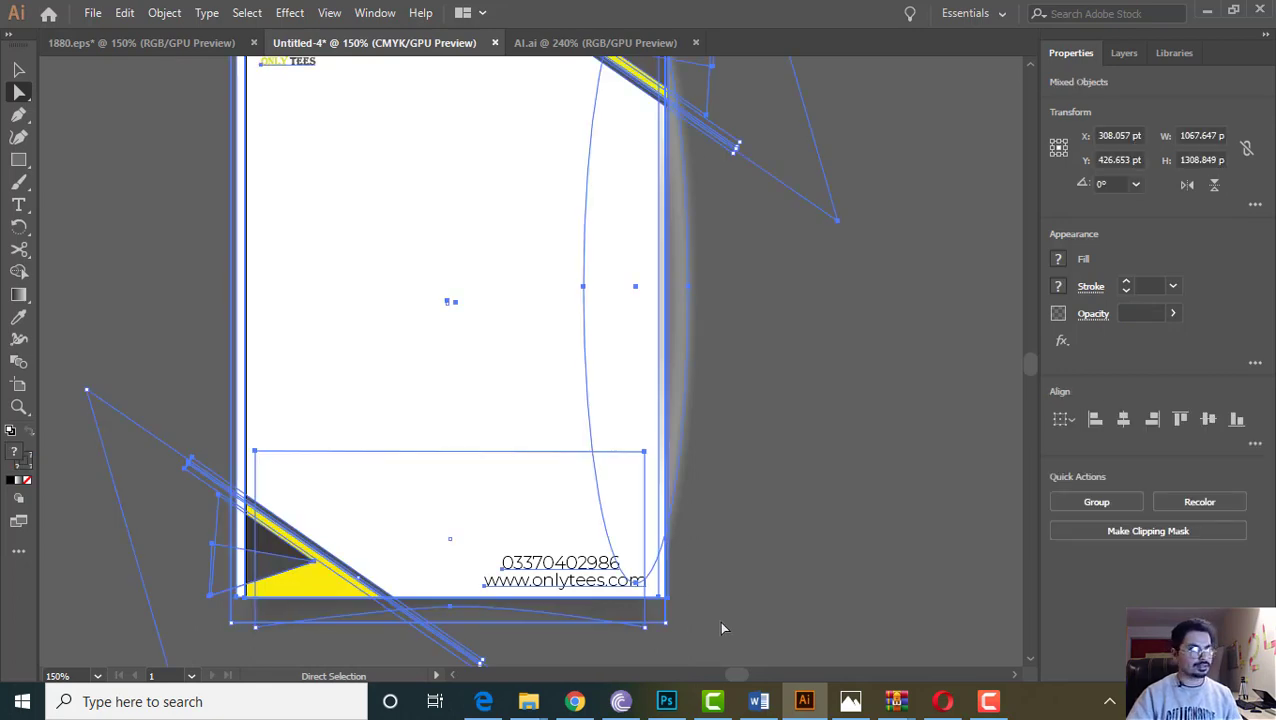
key("ctrl+7")
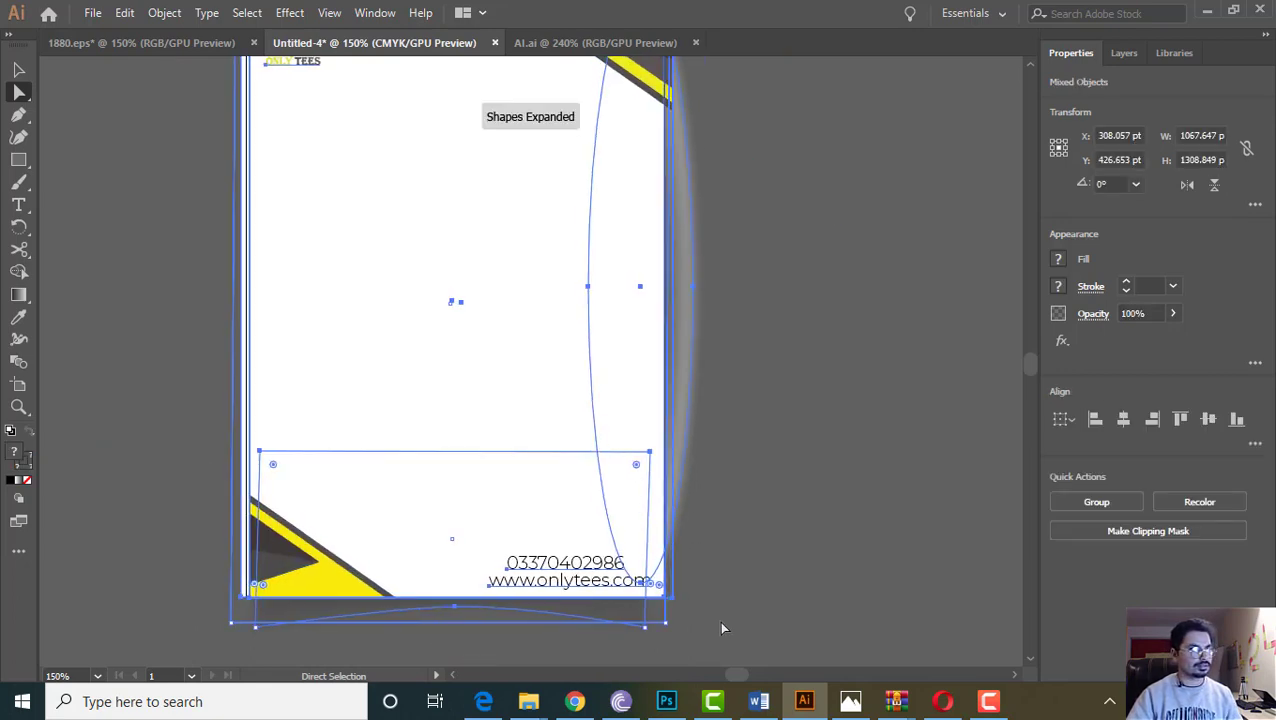
left_click(890, 461)
scroll(300, 435, "up", 3)
scroll(310, 450, "down", 3)
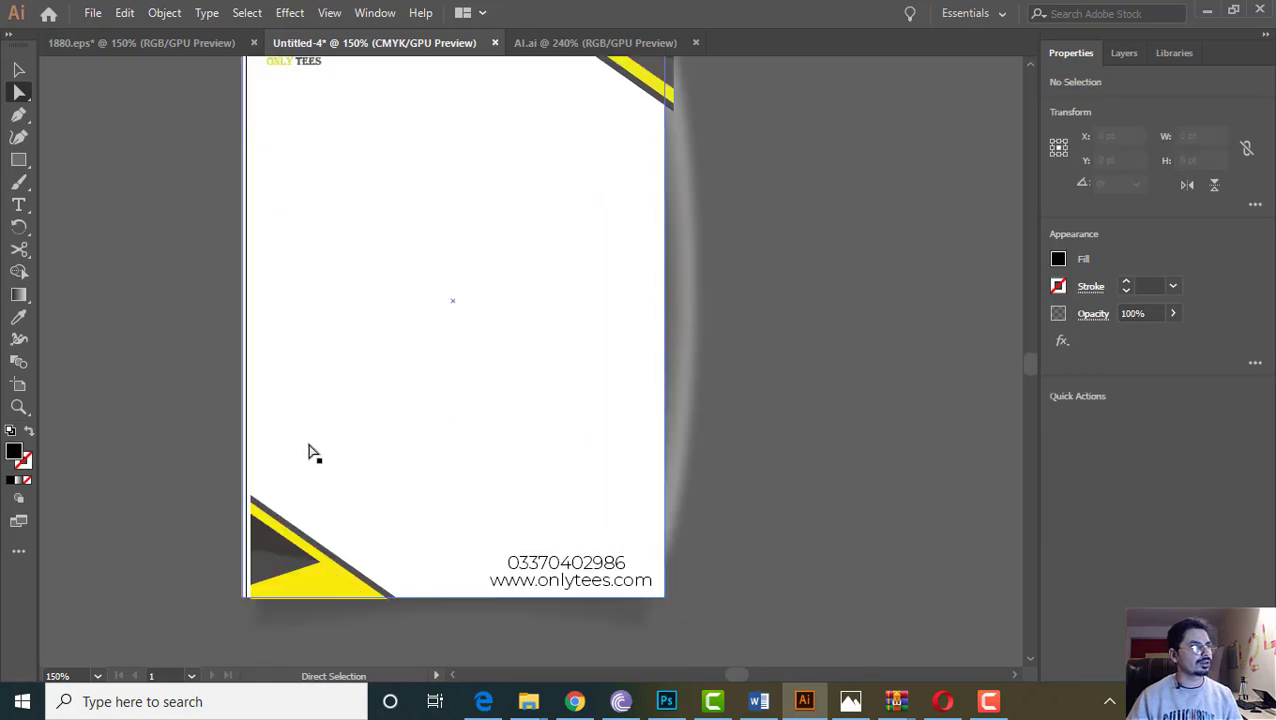
left_click(90, 14)
Preview the clipped letterhead as a PNG web export again and cancel without saving
mouse_move(297, 352)
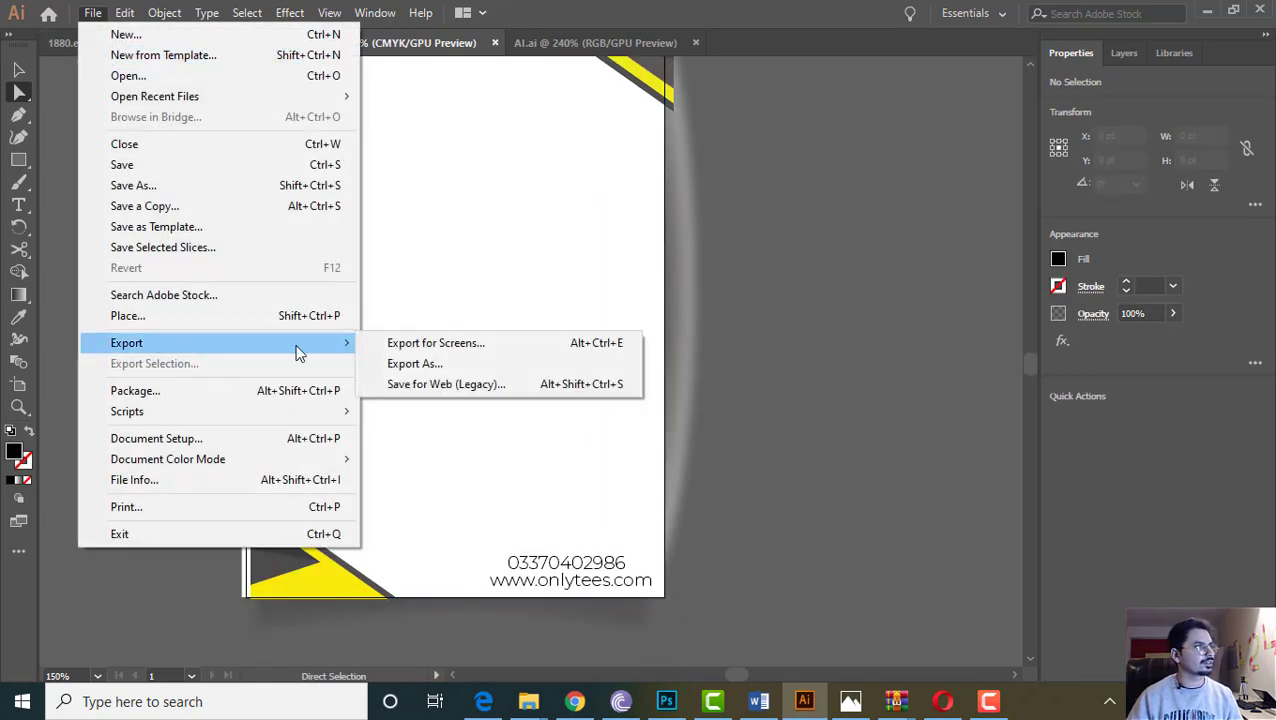
left_click(421, 384)
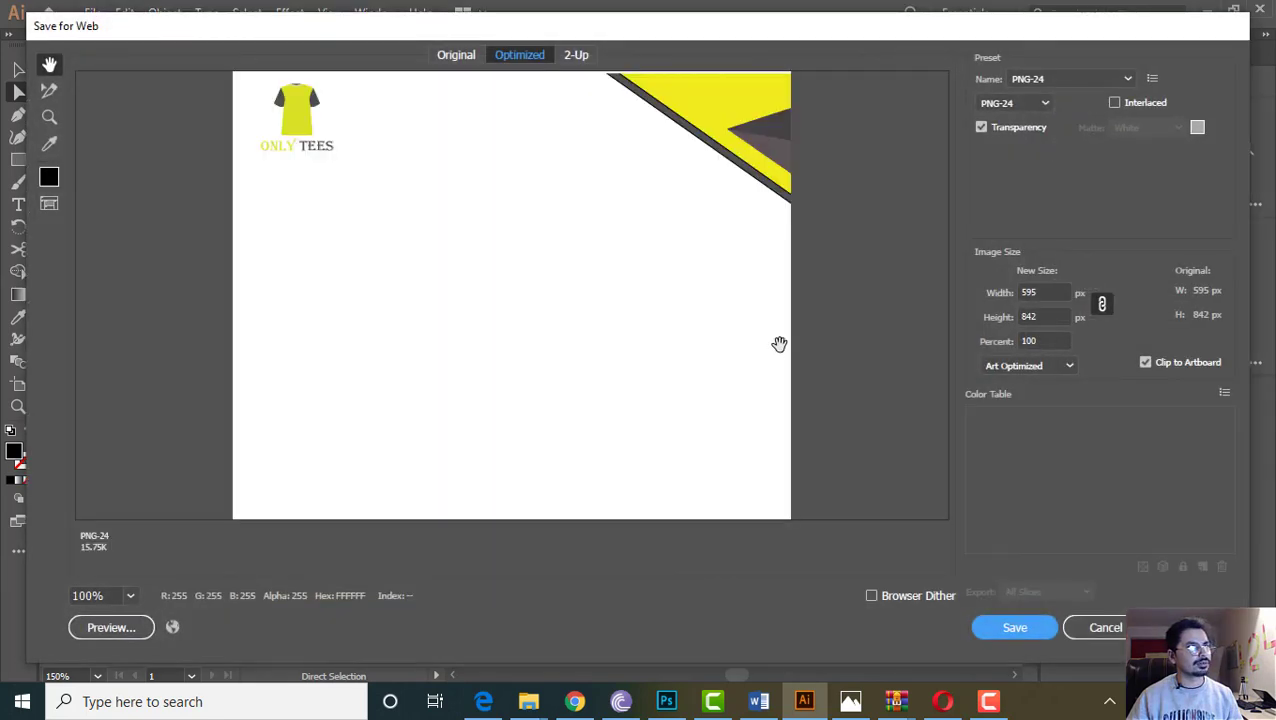
scroll(675, 337, "down", 4)
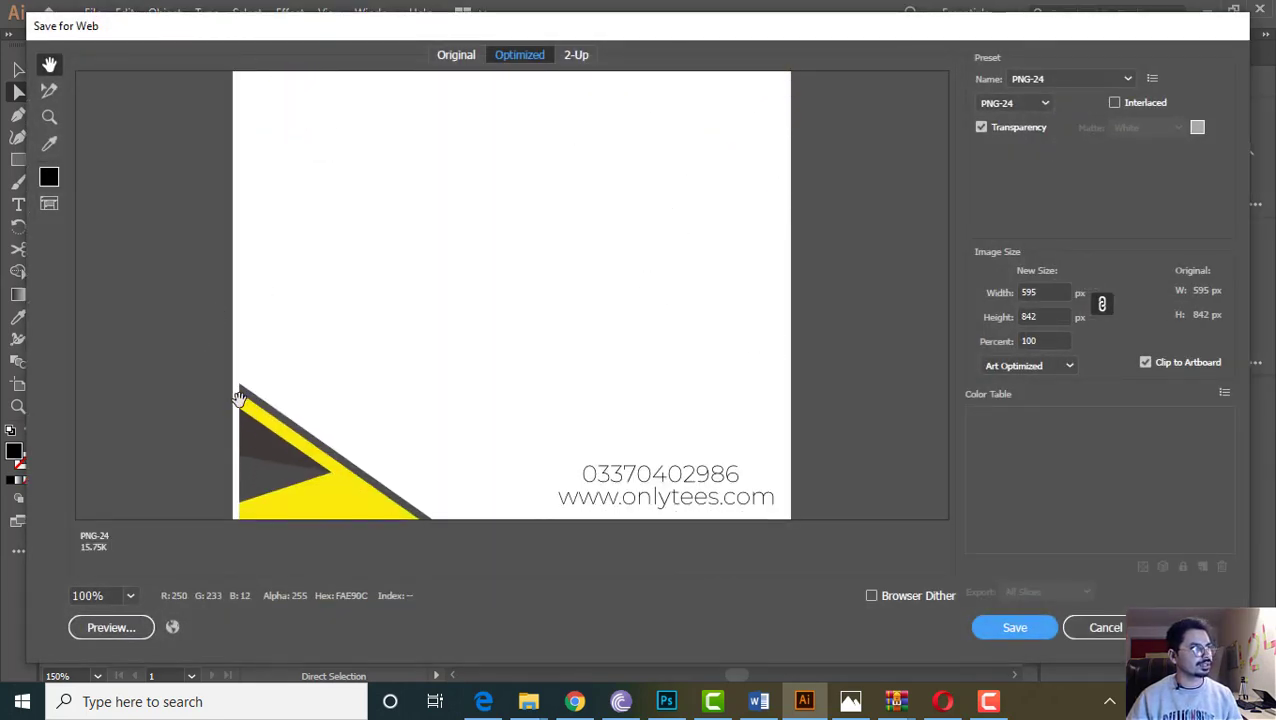
left_click(1097, 635)
left_click(278, 548)
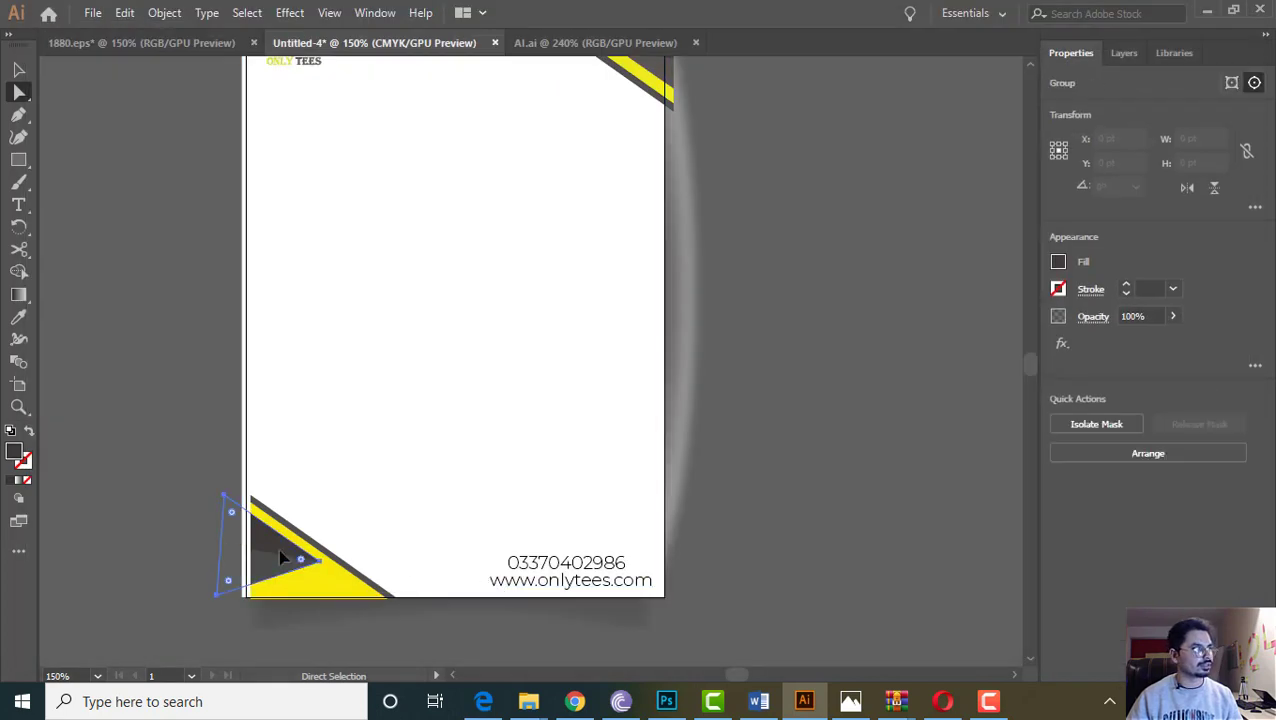
Select all letterhead artwork and make it one clipping group trimmed to the page
left_click(208, 566)
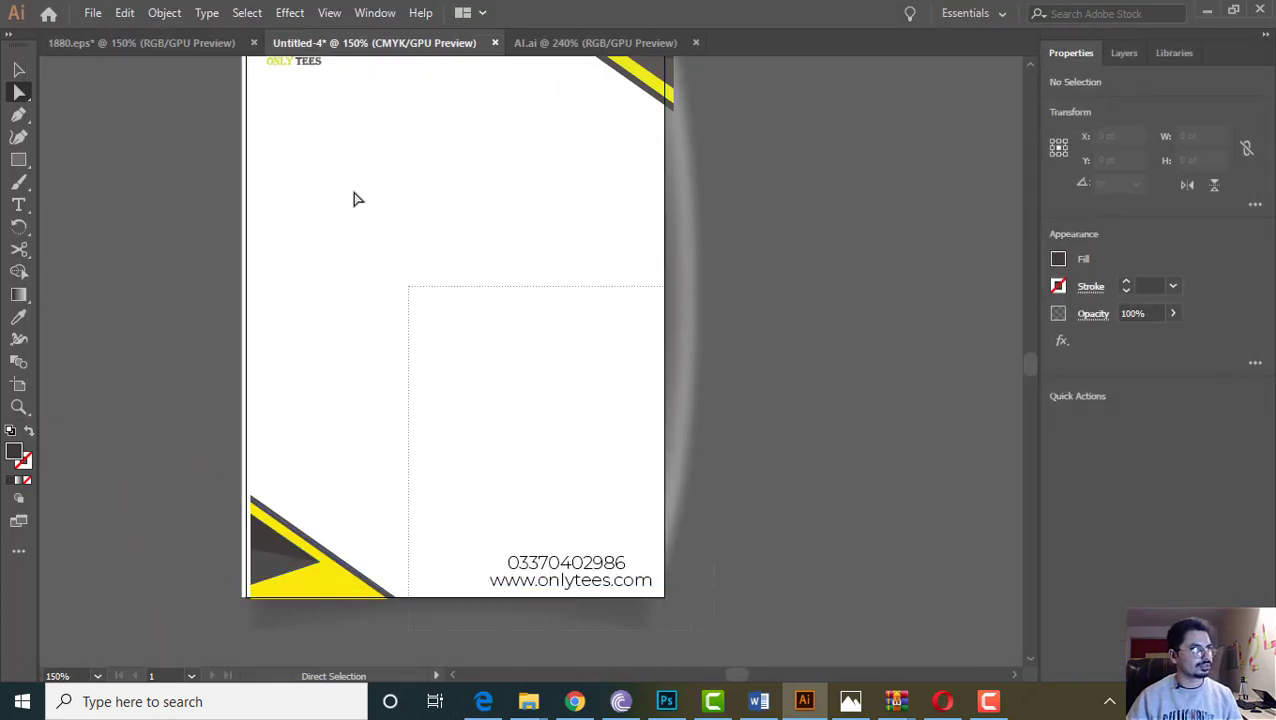
scroll(353, 196, "up", 4)
key("ctrl+a")
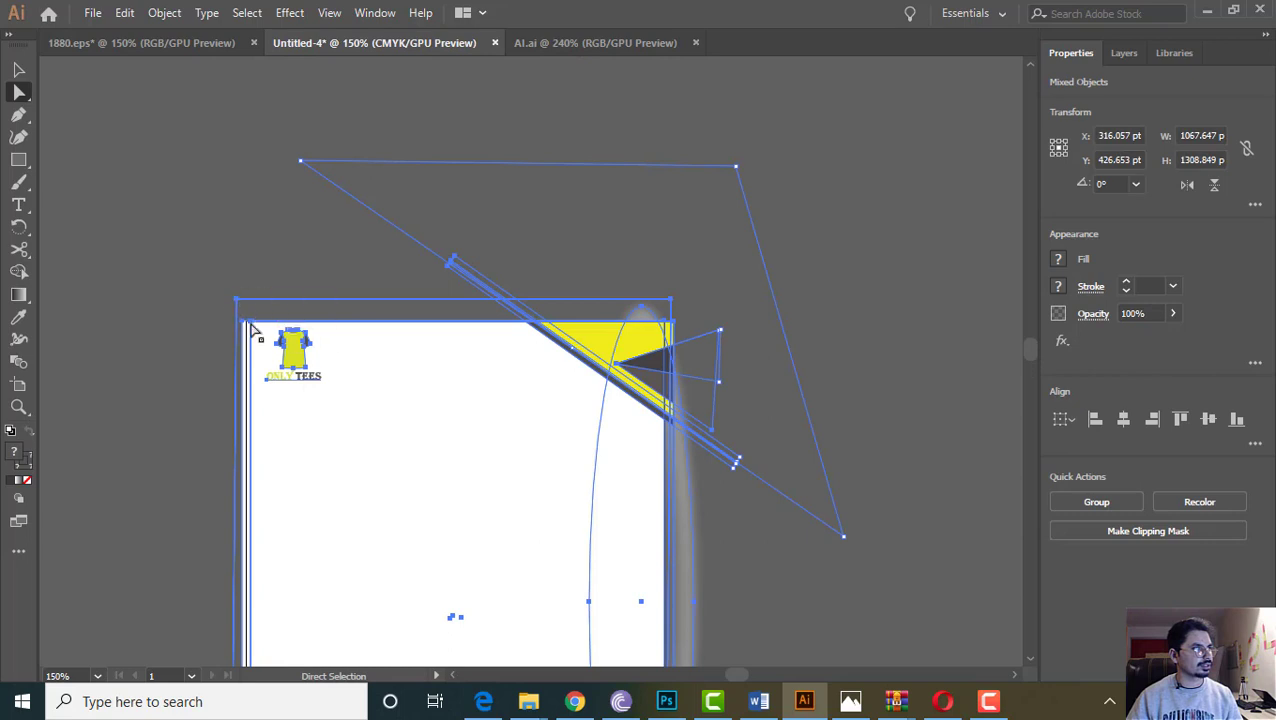
scroll(279, 384, "down", 5)
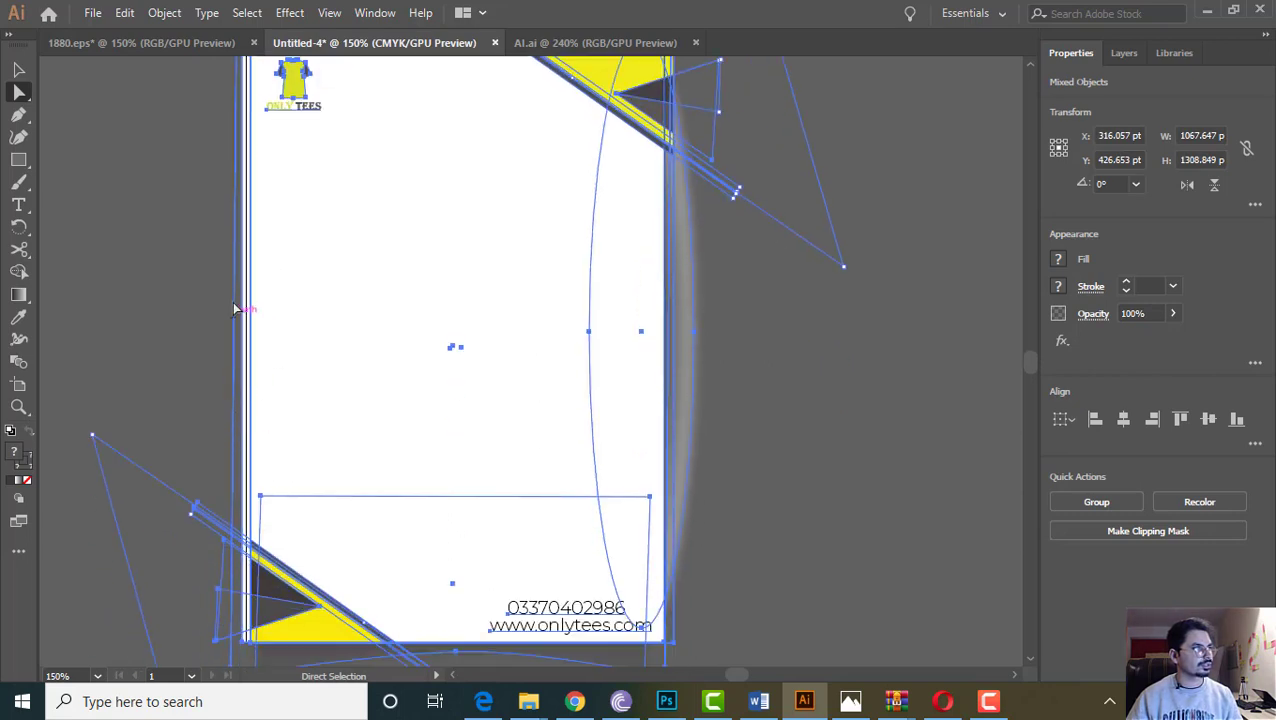
scroll(245, 561, "down", 6)
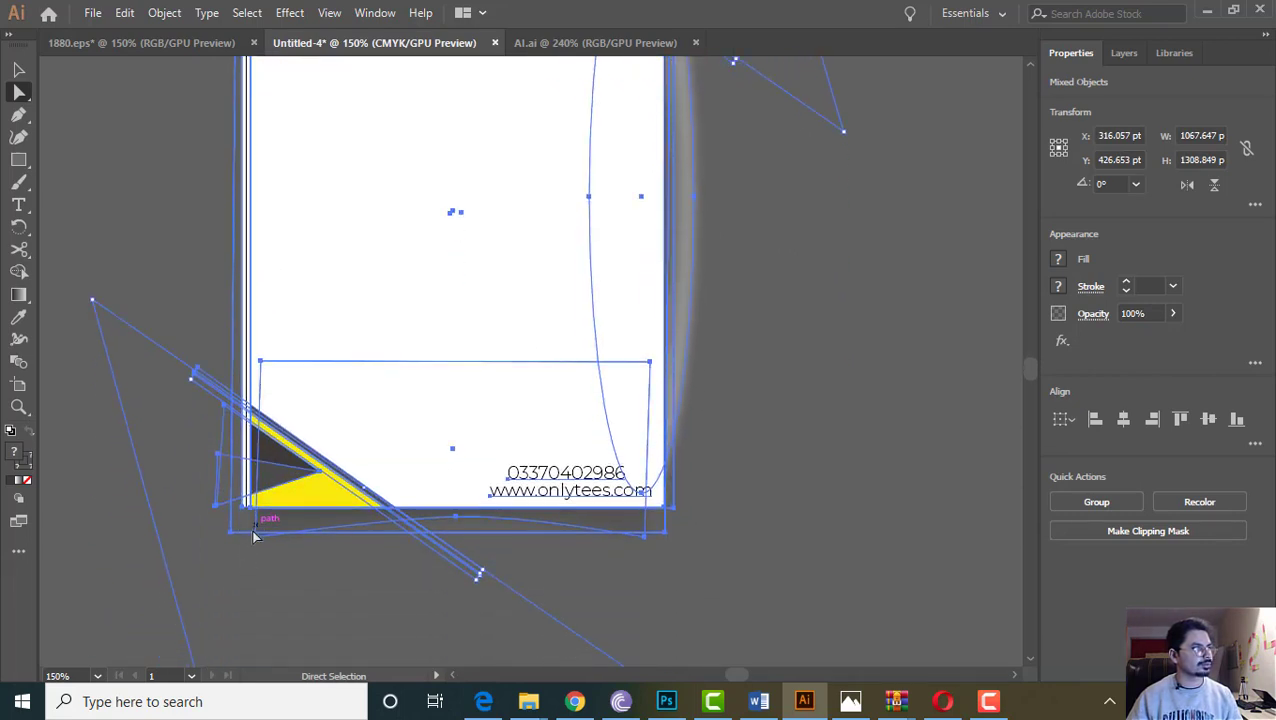
key("ctrl+7")
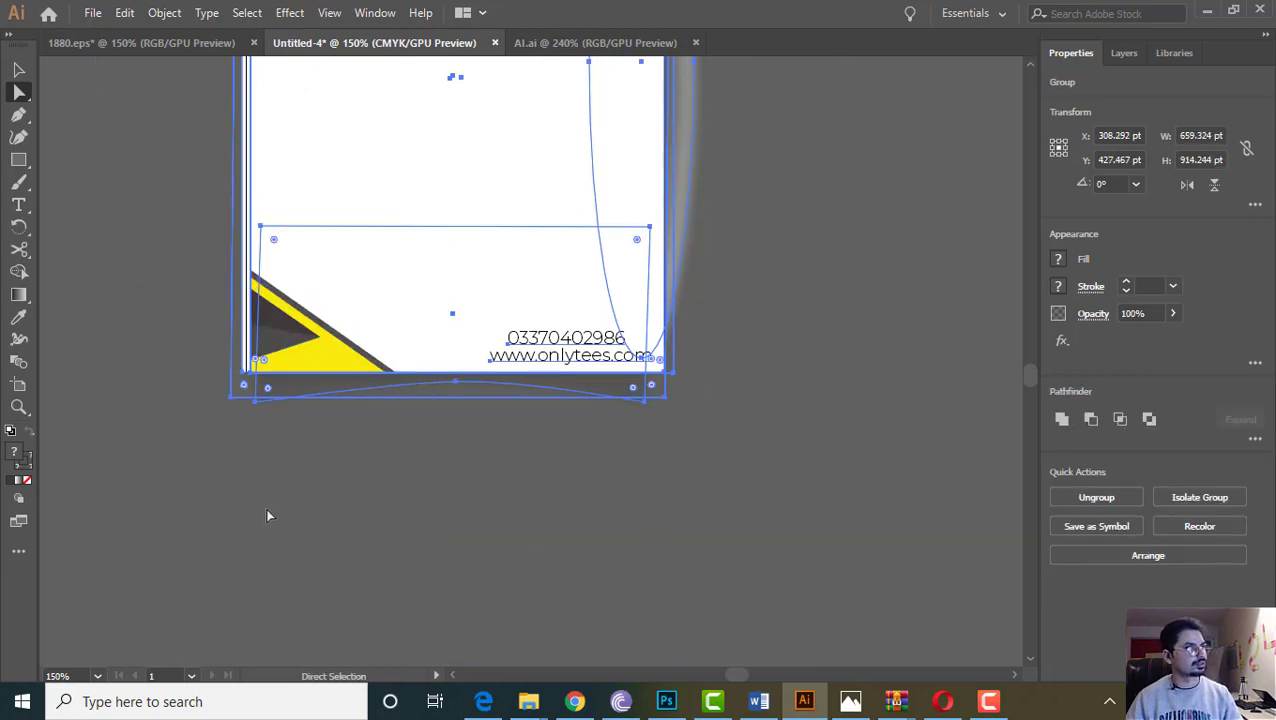
scroll(235, 400, "up", 3)
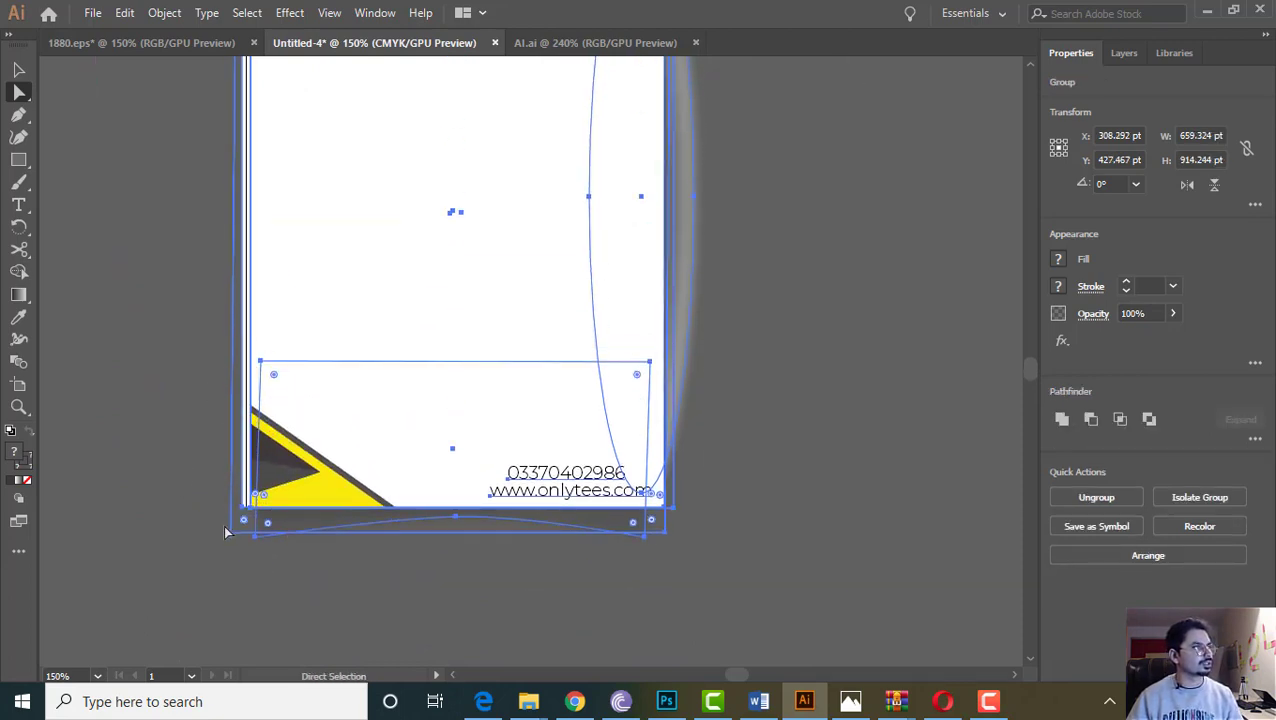
Stretch the clipped artwork group slightly left to cover the page's left edge
key("v")
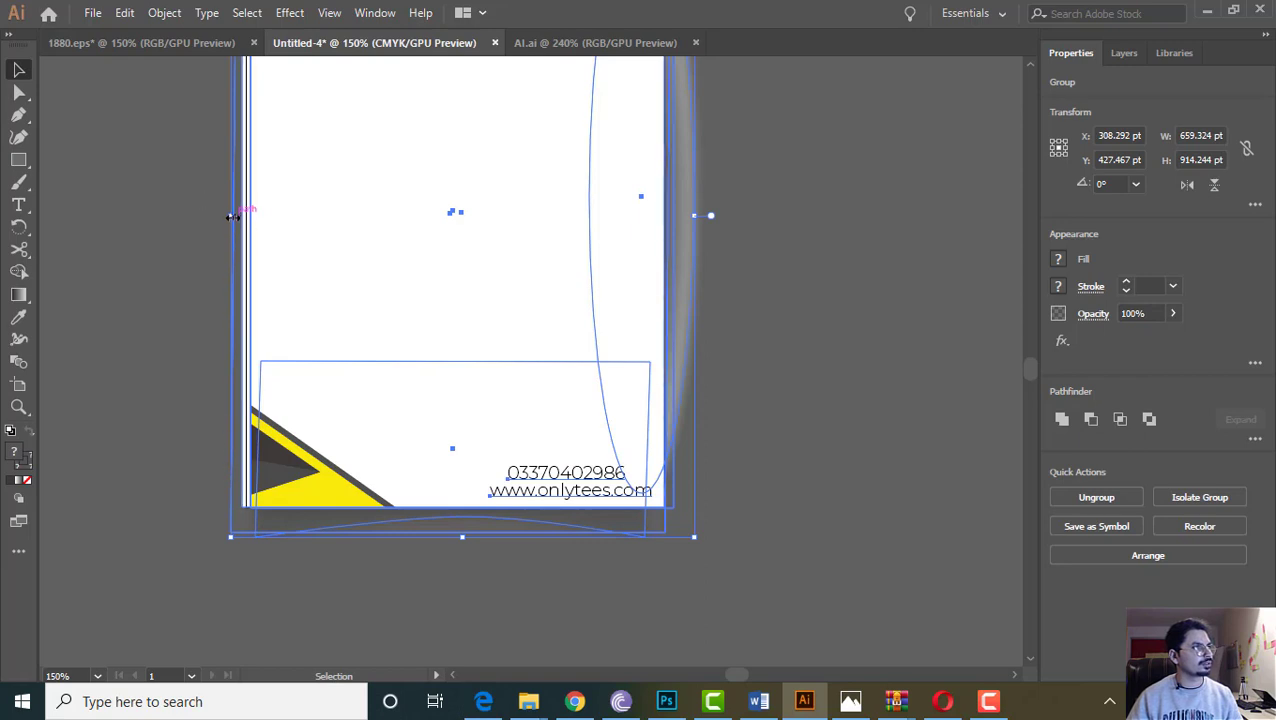
left_click_drag(232, 216, 226, 216)
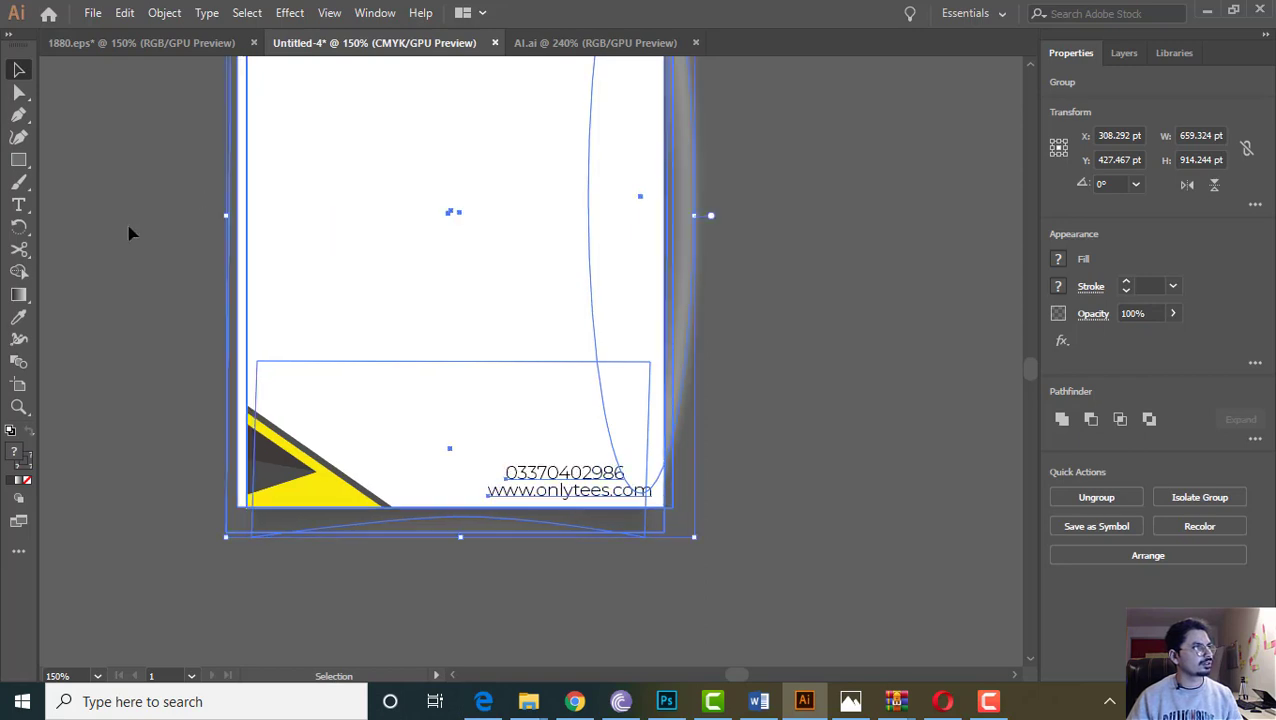
left_click(122, 228)
scroll(122, 282, "up", 4)
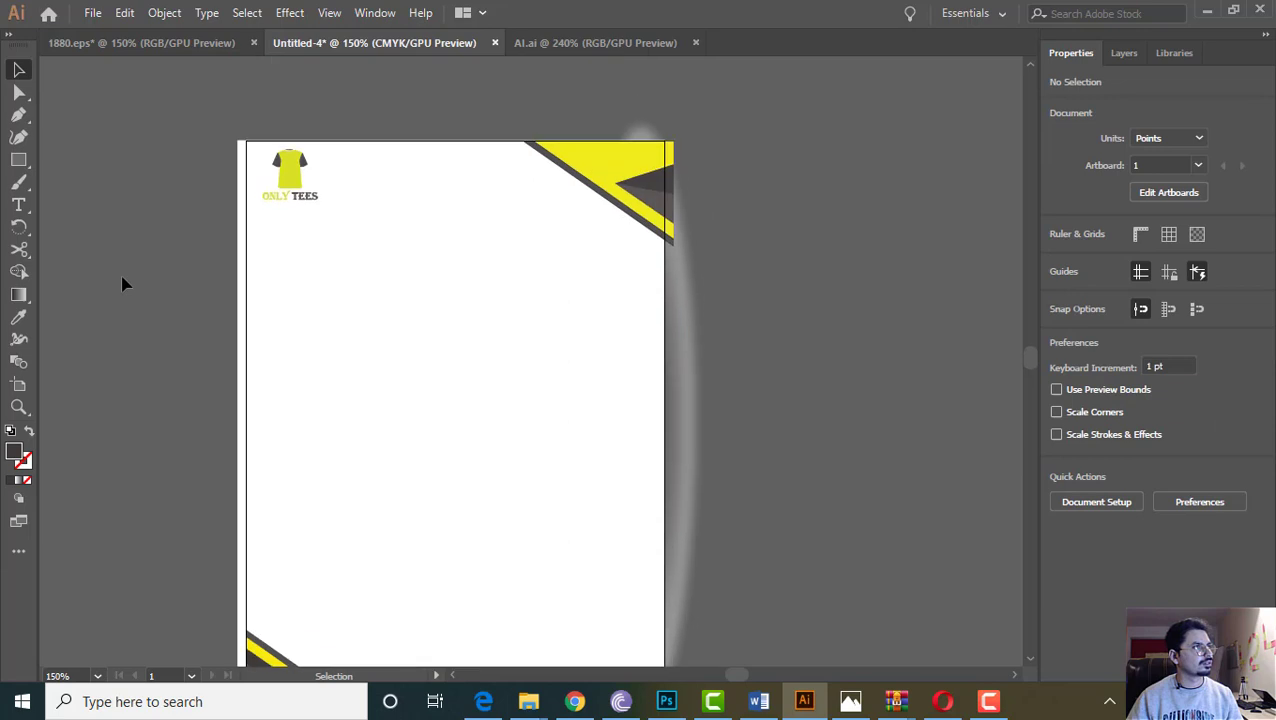
scroll(393, 342, "down", 5)
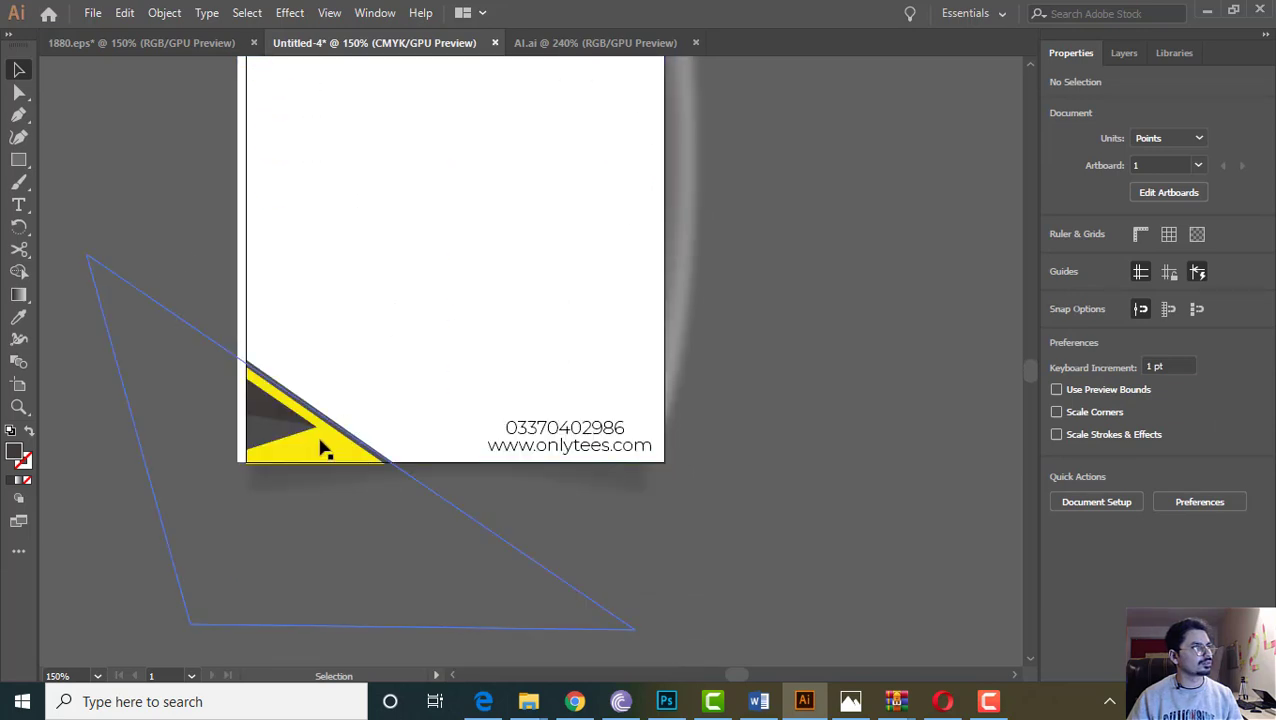
scroll(379, 424, "up", 5)
scroll(385, 422, "down", 1)
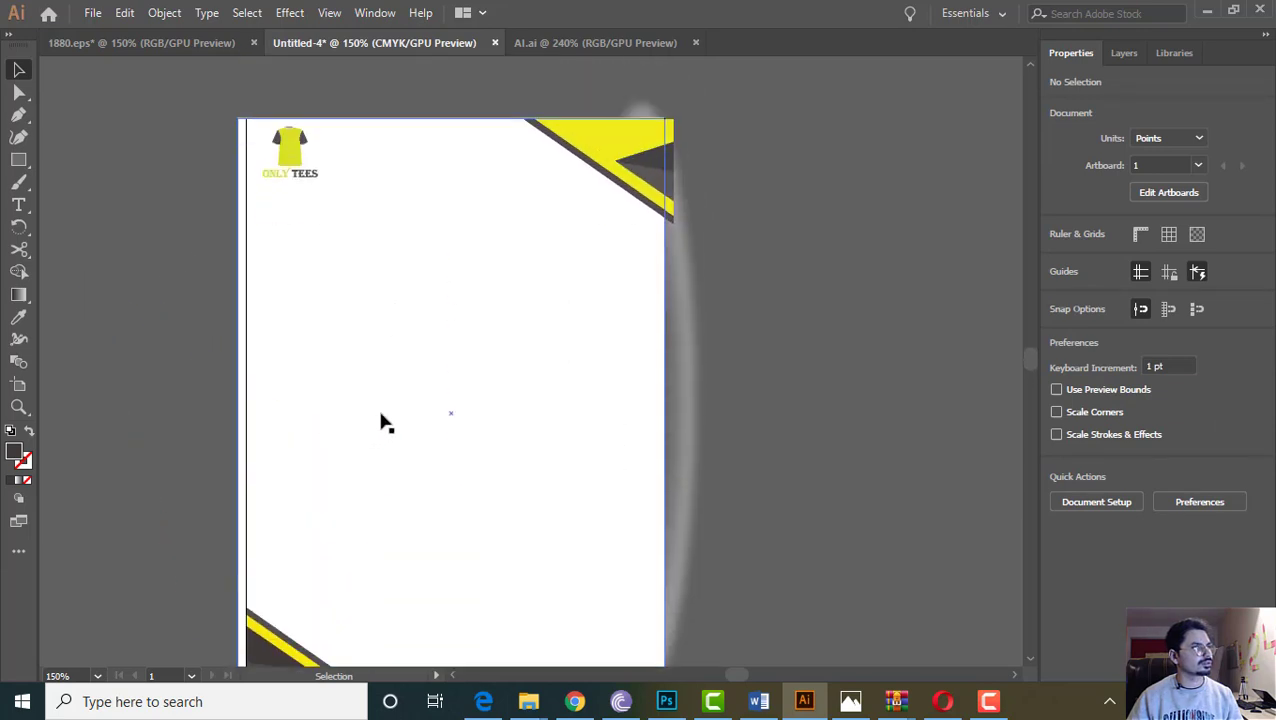
Reopen the Save for Web preview and proceed to the Save Optimized As dialog
left_click(92, 12)
mouse_move(105, 347)
left_click(441, 387)
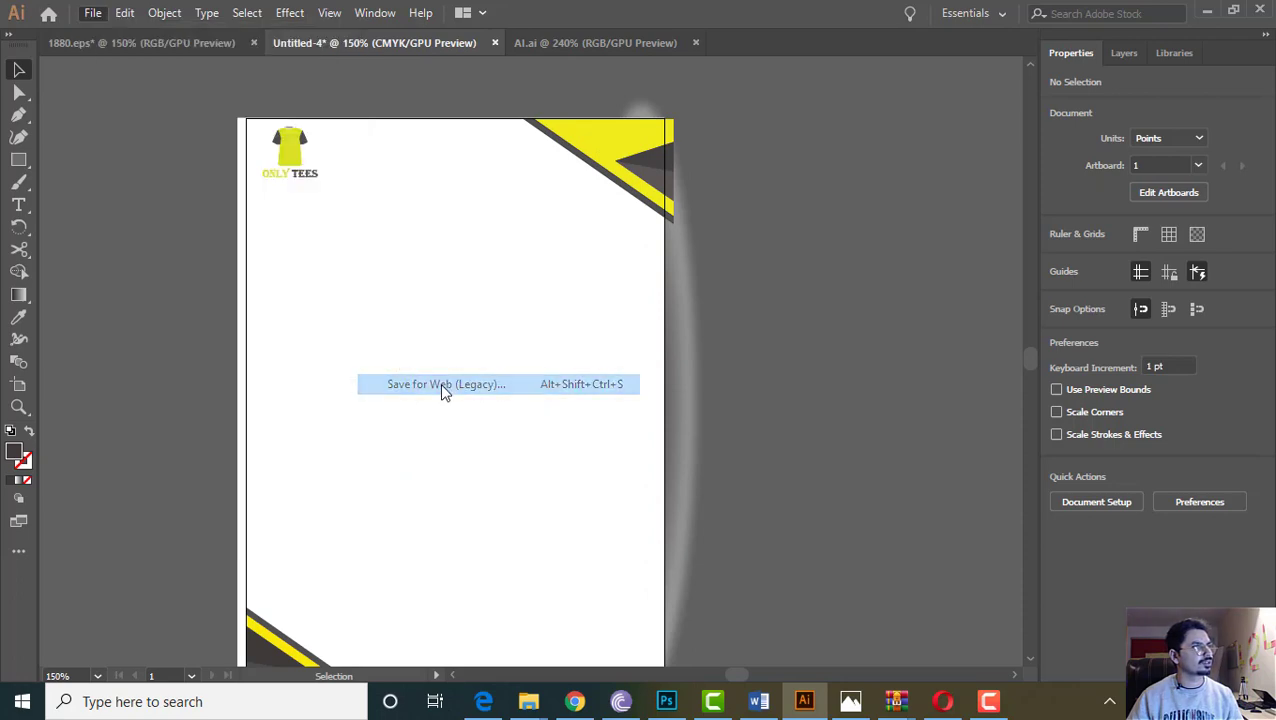
scroll(474, 357, "down", 5)
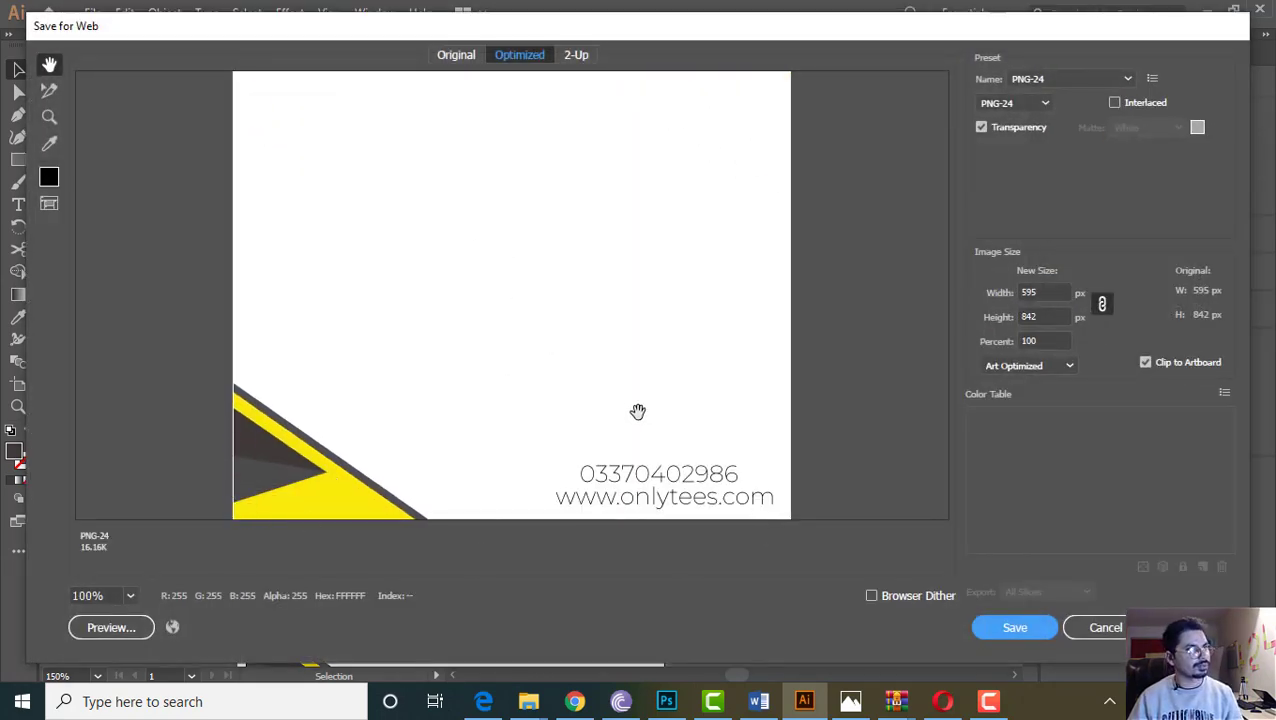
scroll(506, 239, "up", 2)
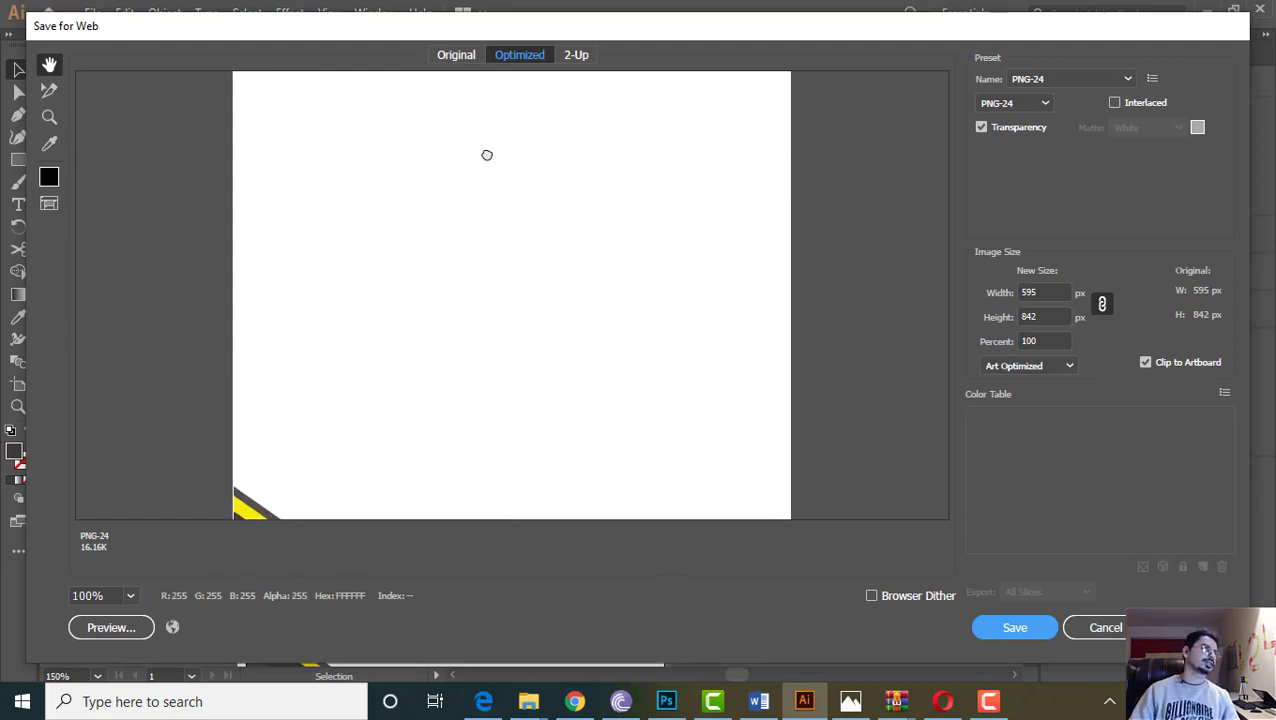
scroll(487, 155, "up", 3)
left_click(1028, 628)
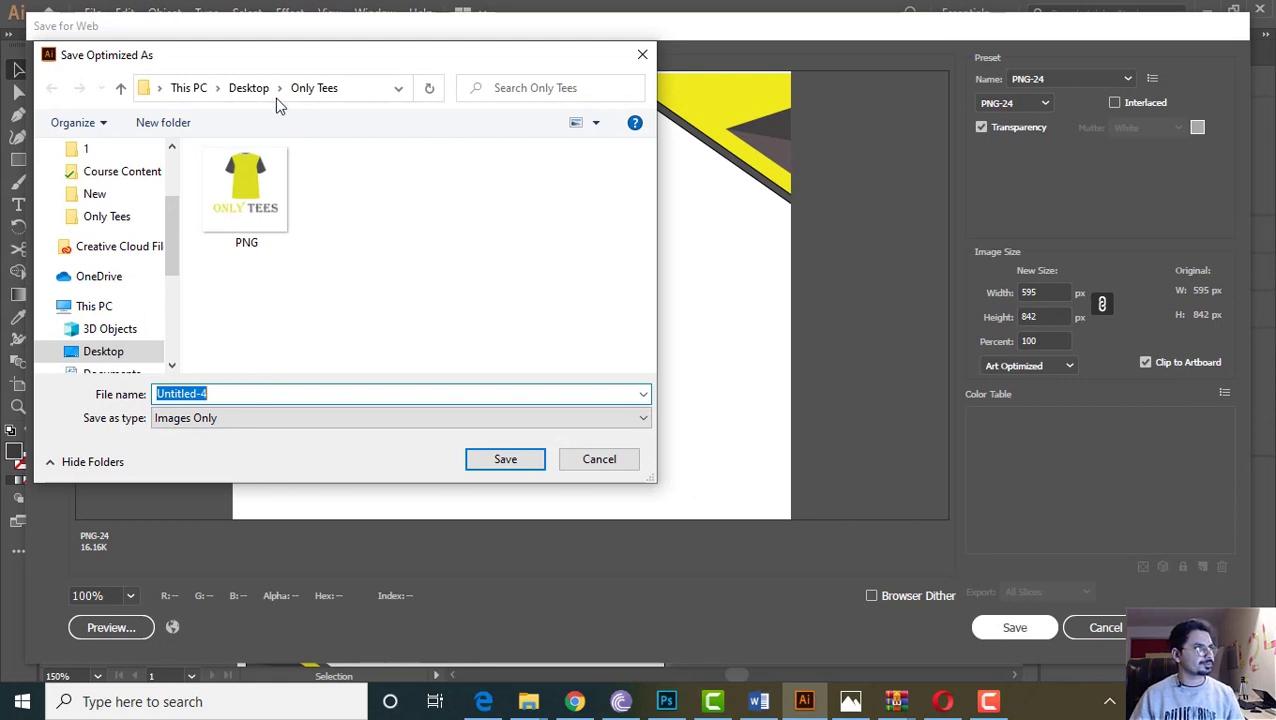
Create and open a new 'letter Head' folder inside Only Tees, then cancel the export
left_click(160, 122)
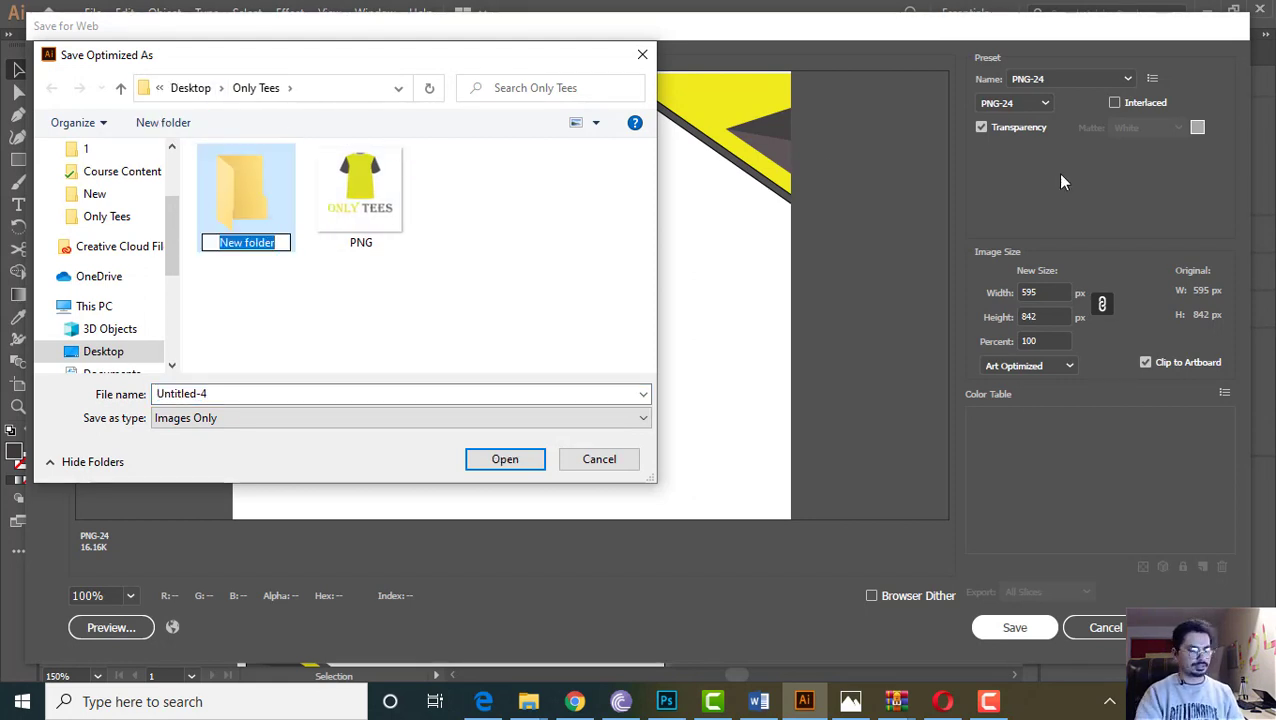
type("letter Head")
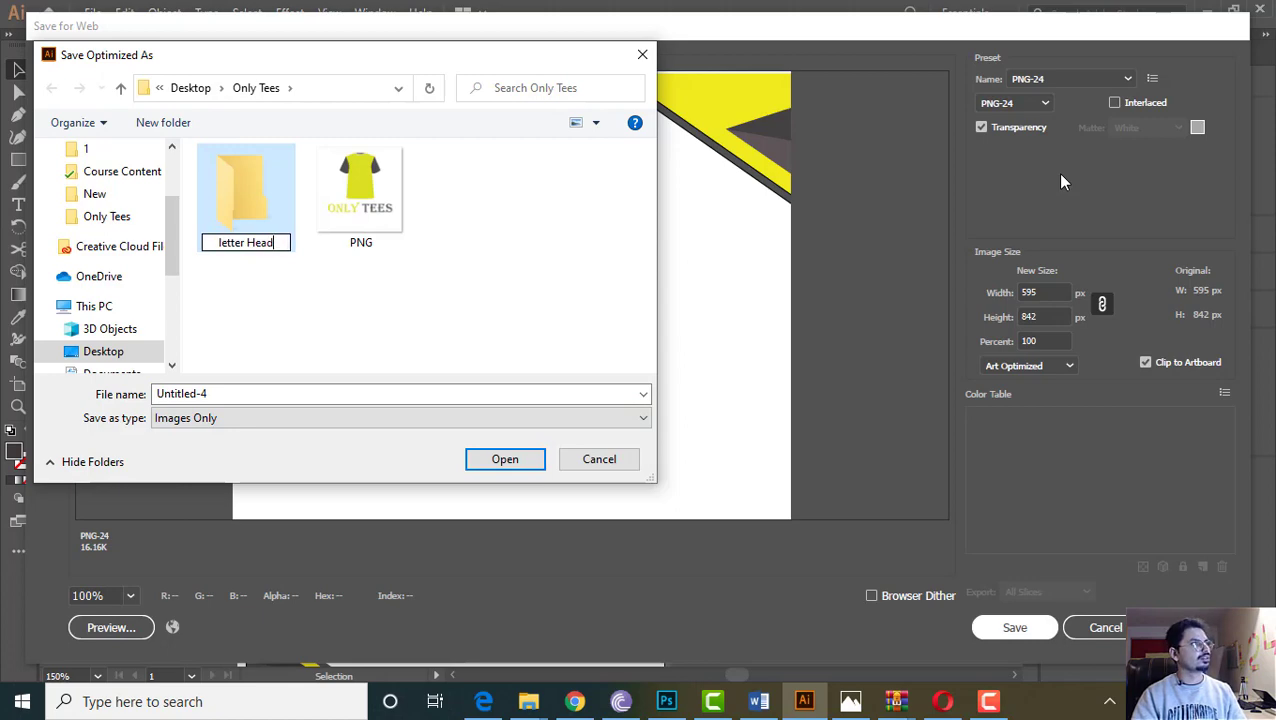
key("Return")
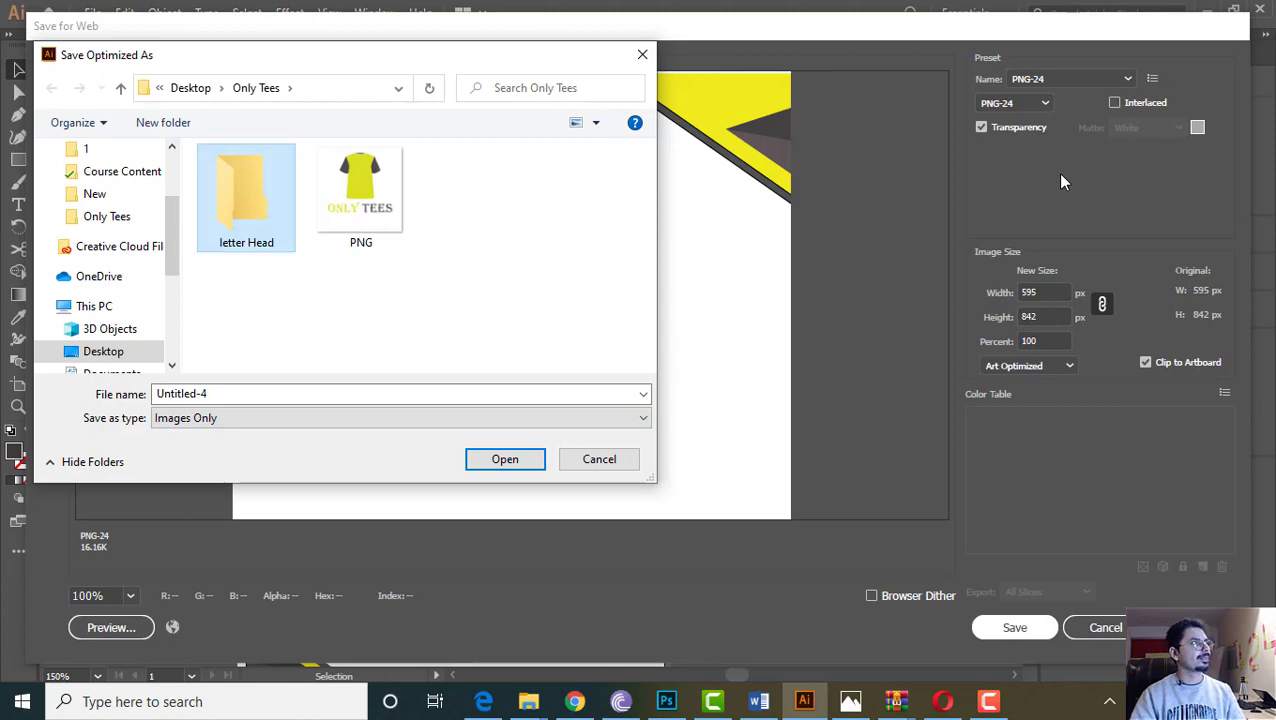
key("Return")
left_click(368, 399)
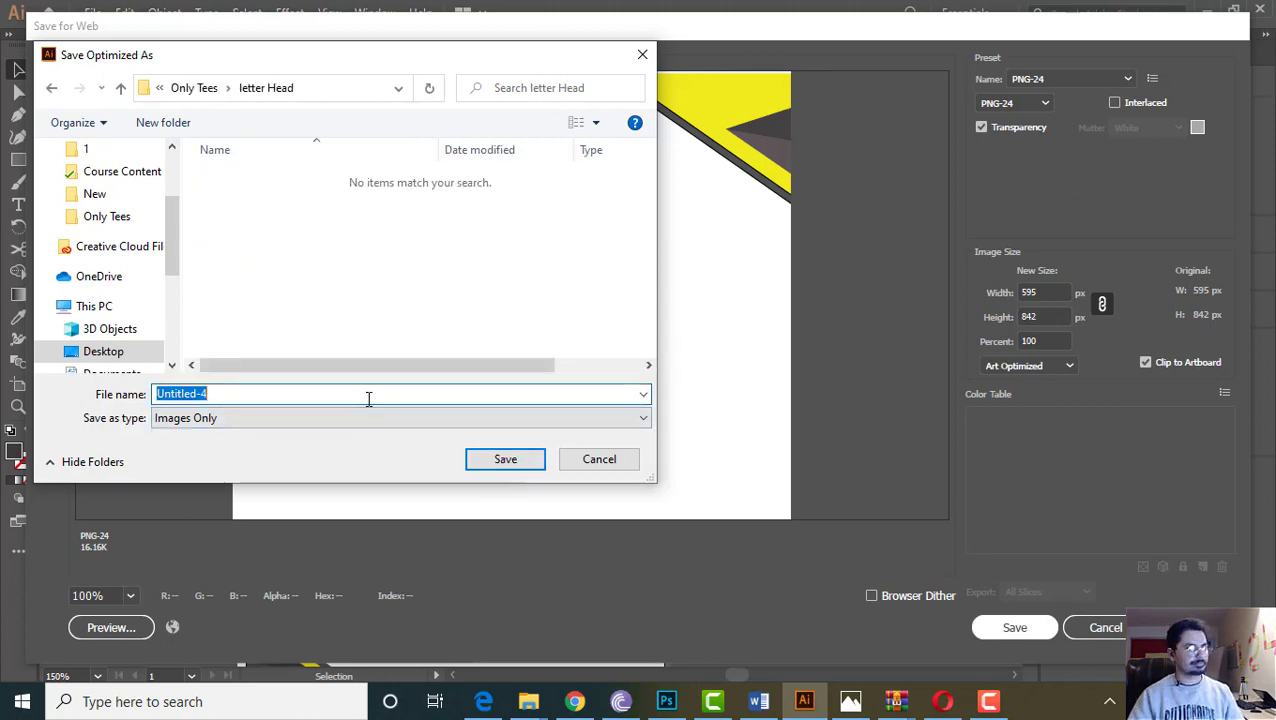
key("Return")
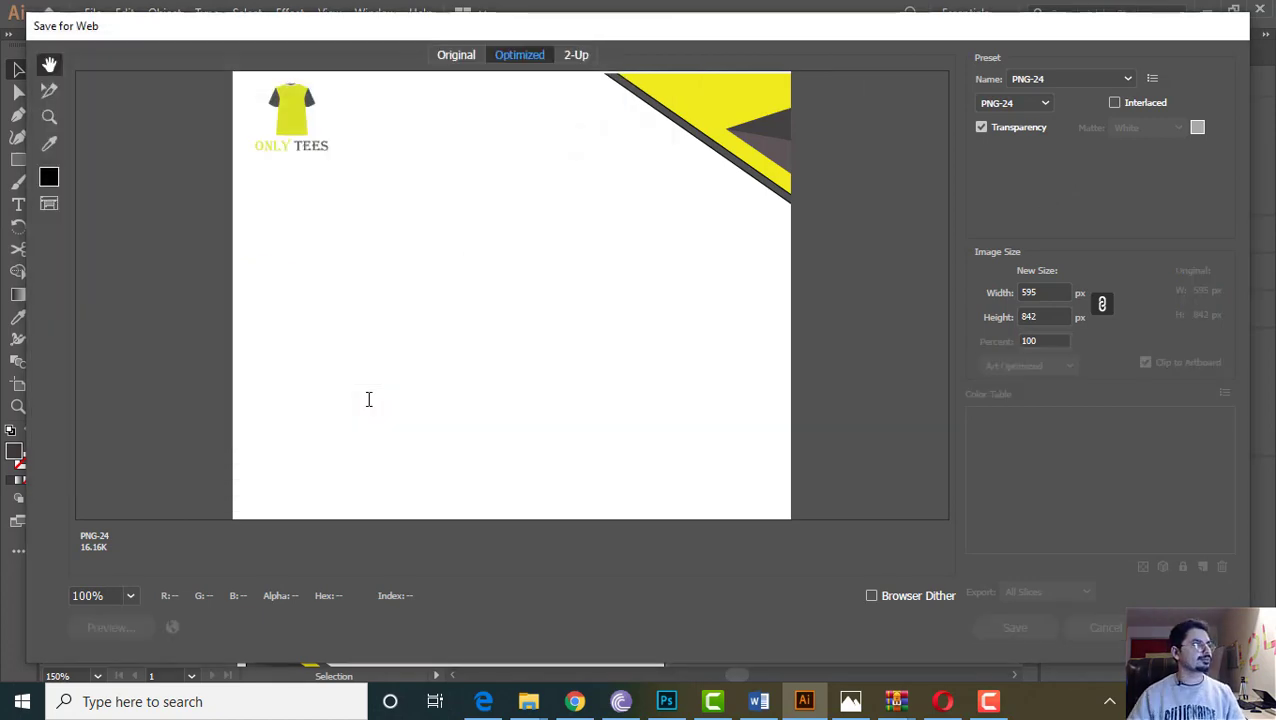
Save the letterhead as 'Original File' in the letter Head folder
left_click(92, 12)
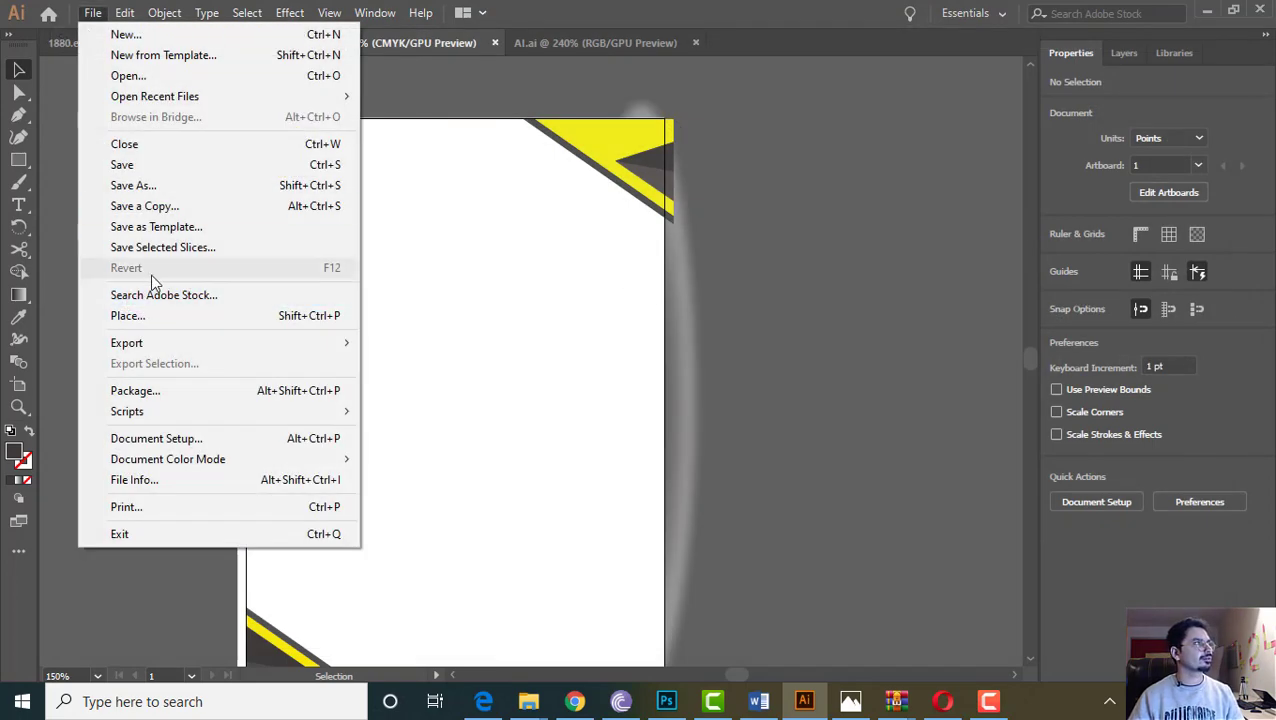
left_click(161, 188)
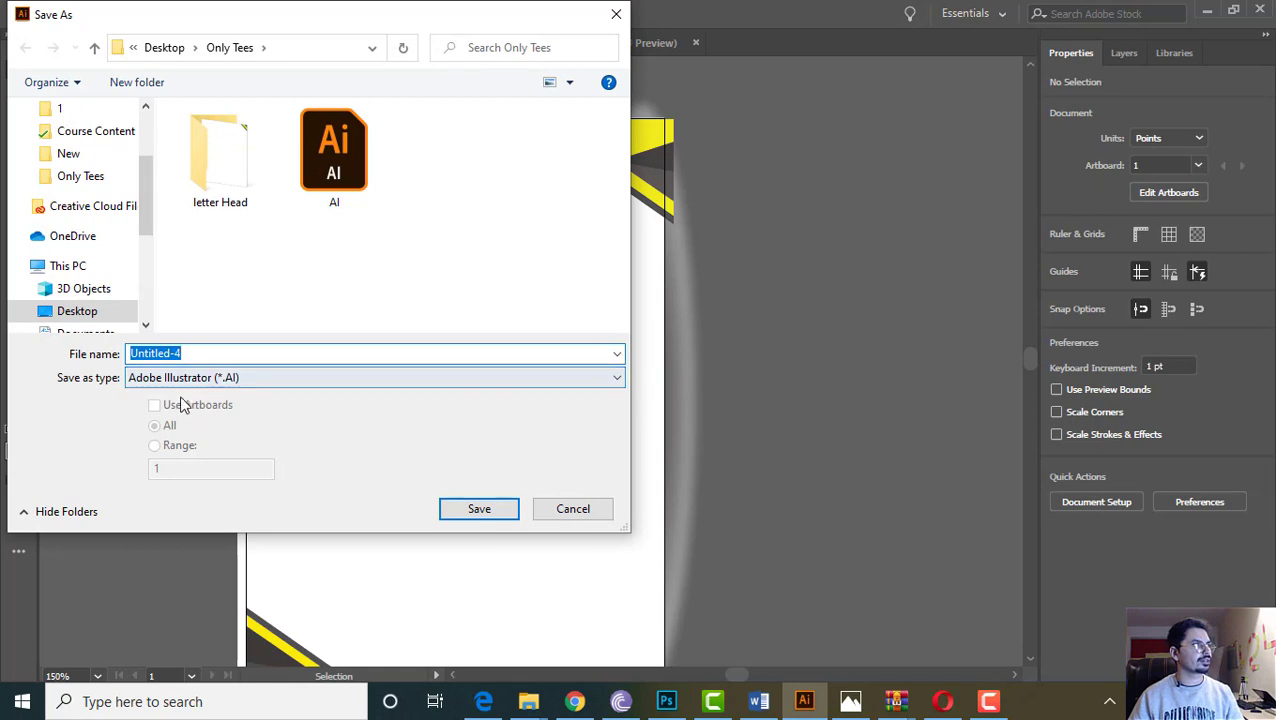
double_click(216, 172)
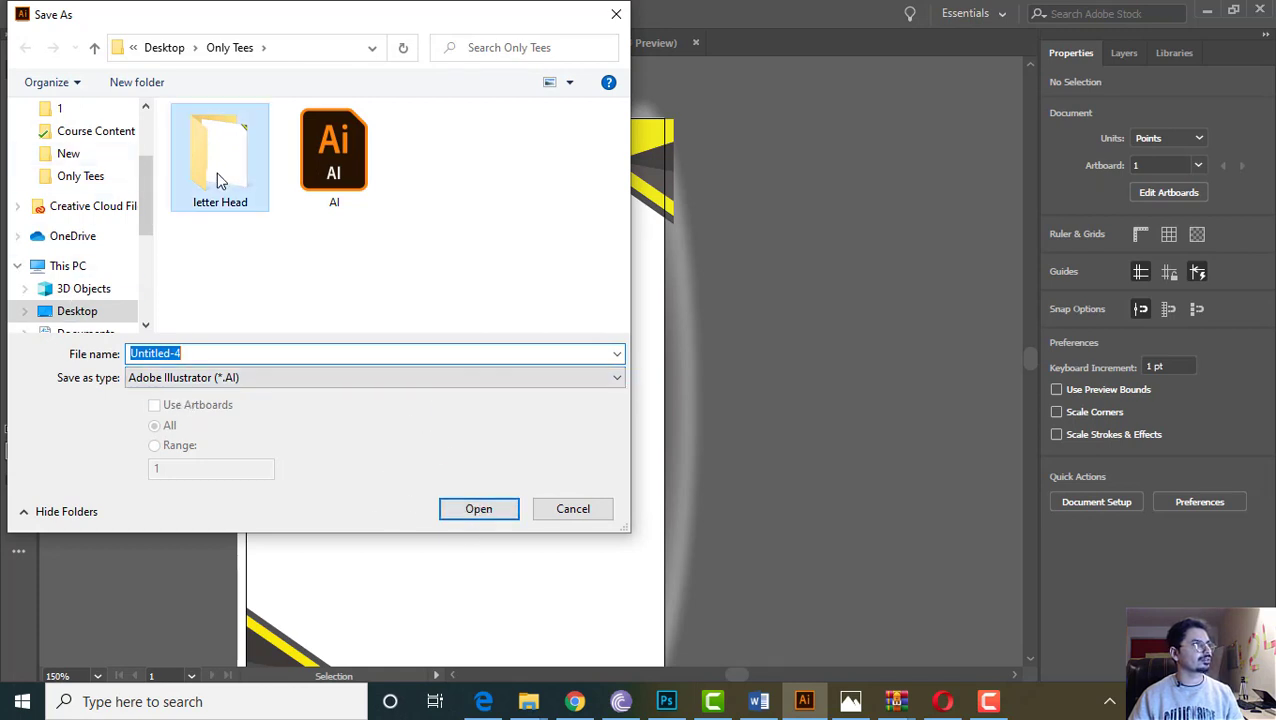
left_click(193, 355)
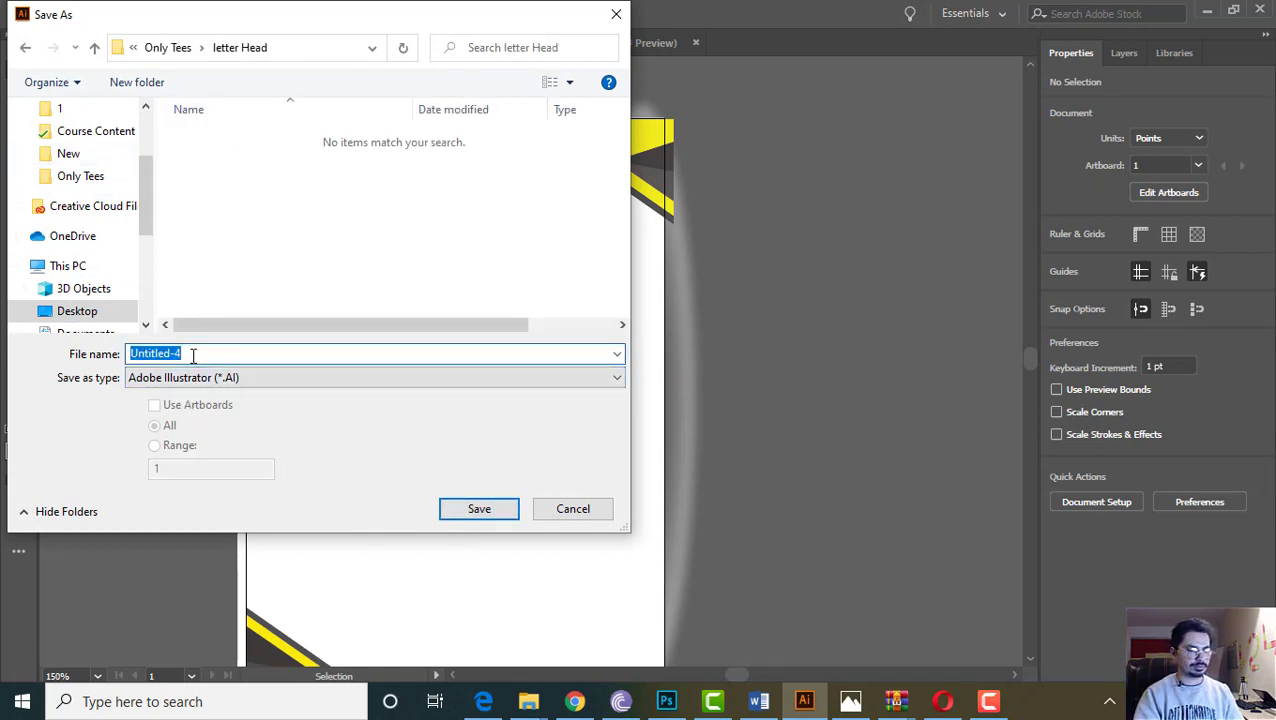
type("Pr")
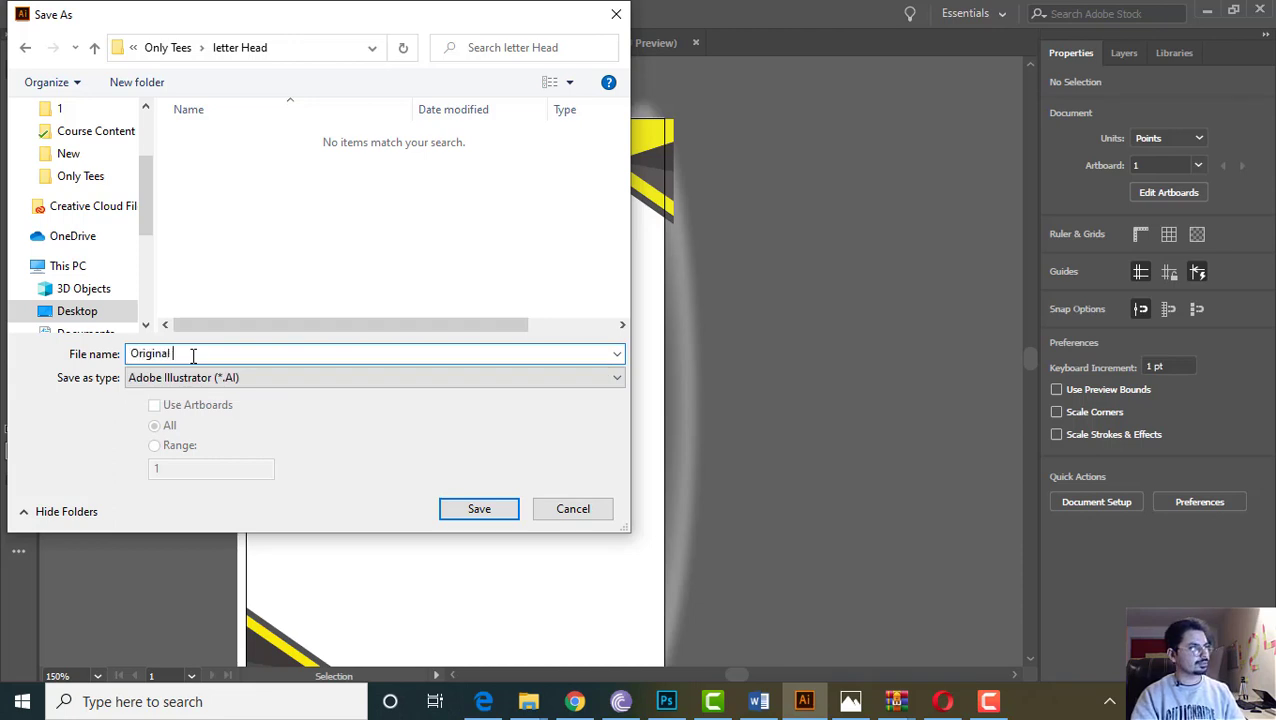
key("Return")
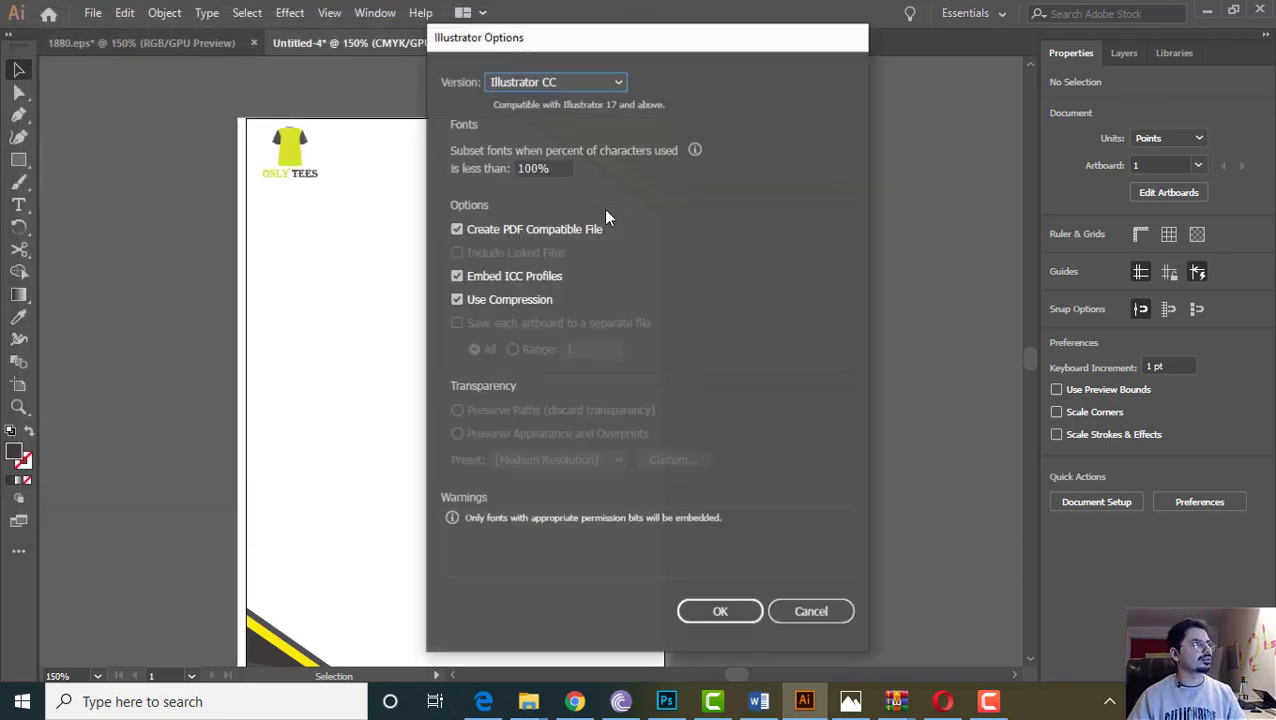
Keep Illustrator CC as the compatibility version and confirm the Illustrator Options
left_click(537, 86)
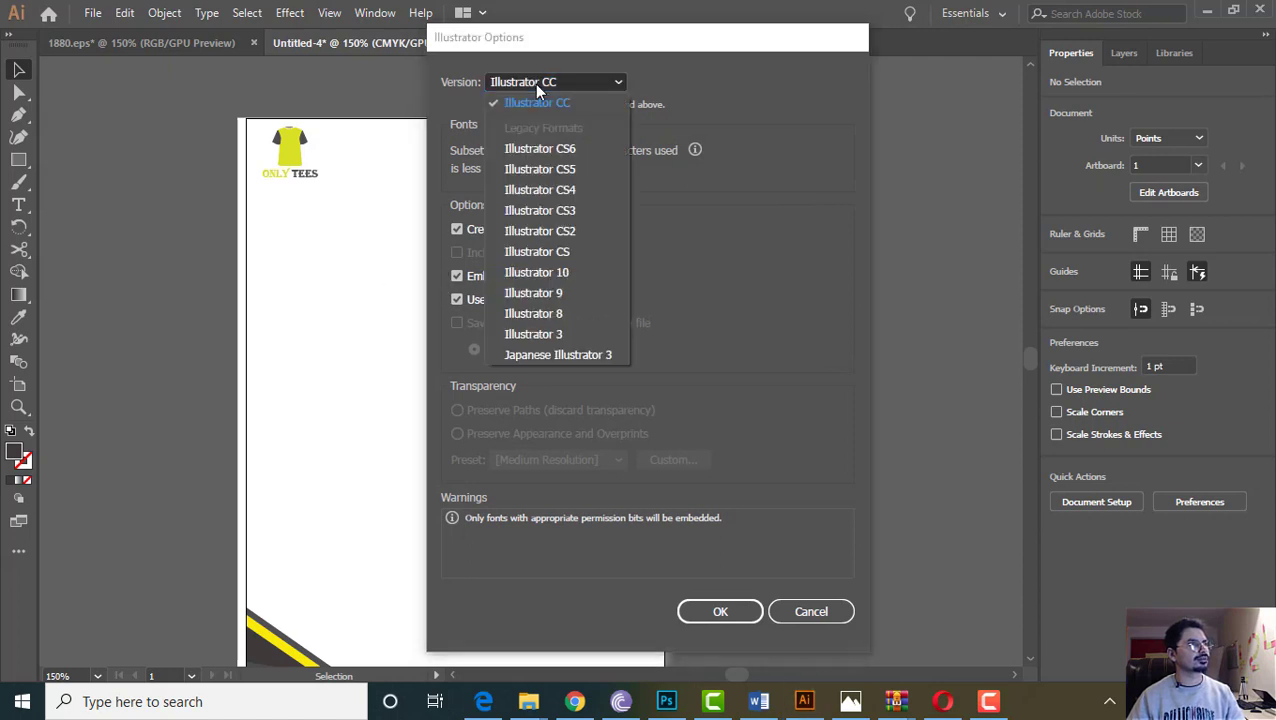
left_click(838, 276)
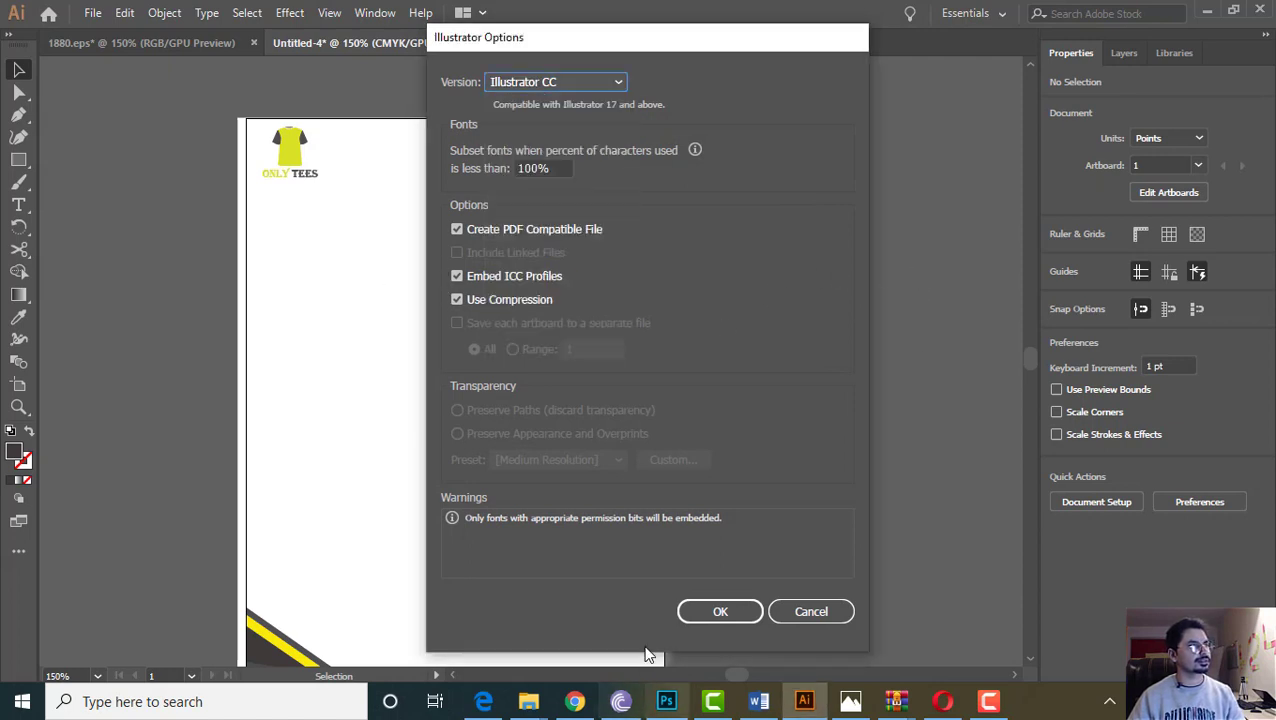
left_click(727, 613)
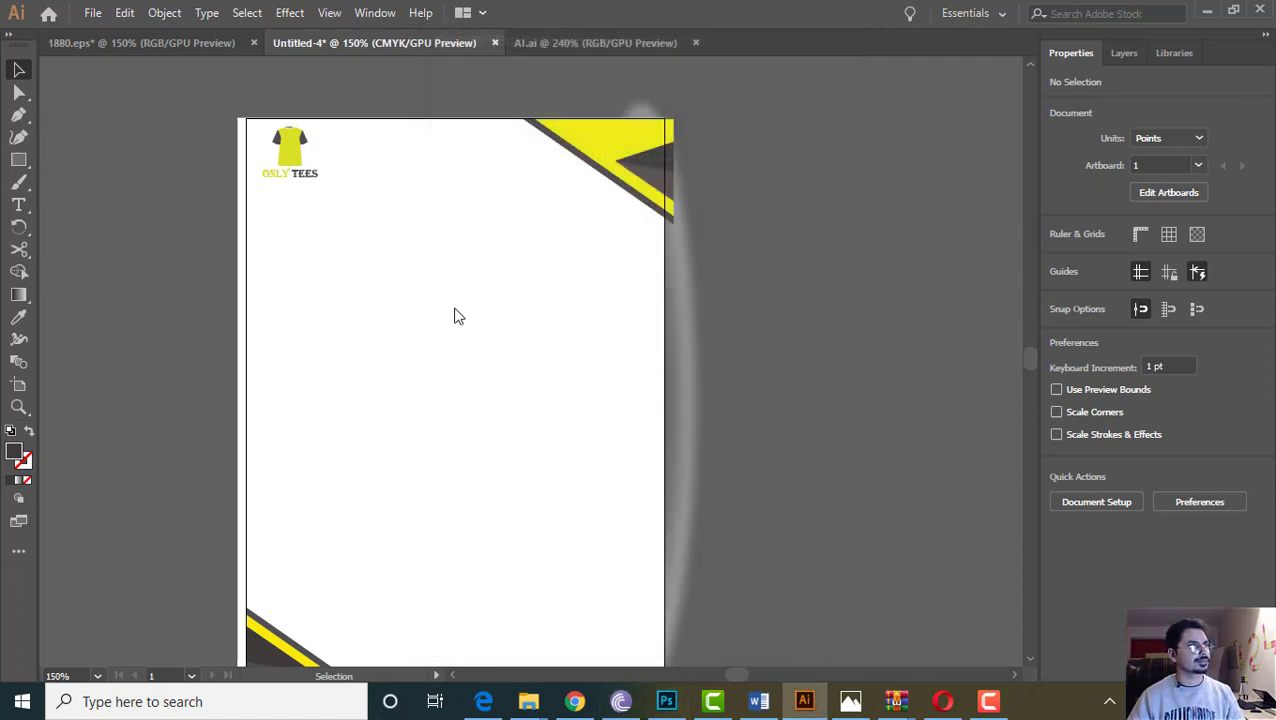
left_click(91, 13)
Open the web export preview from the File menu, then cancel it
left_click(93, 15)
left_click(93, 15)
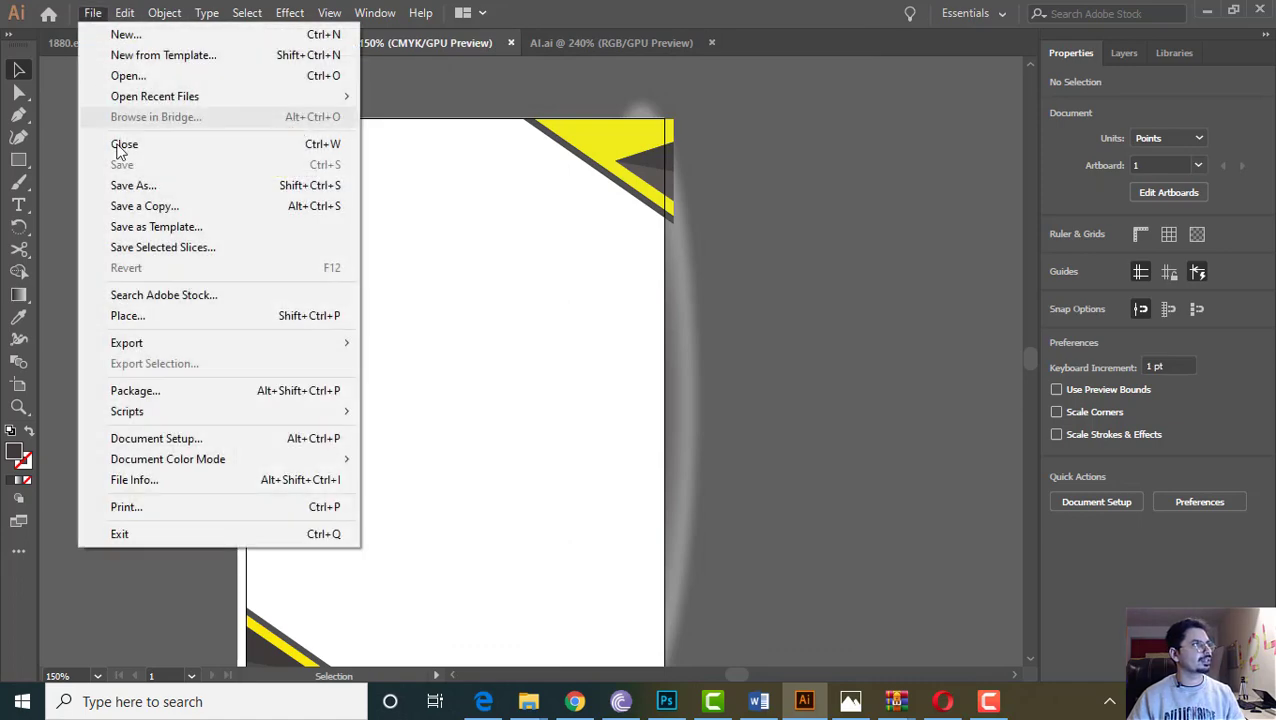
mouse_move(142, 342)
left_click(440, 386)
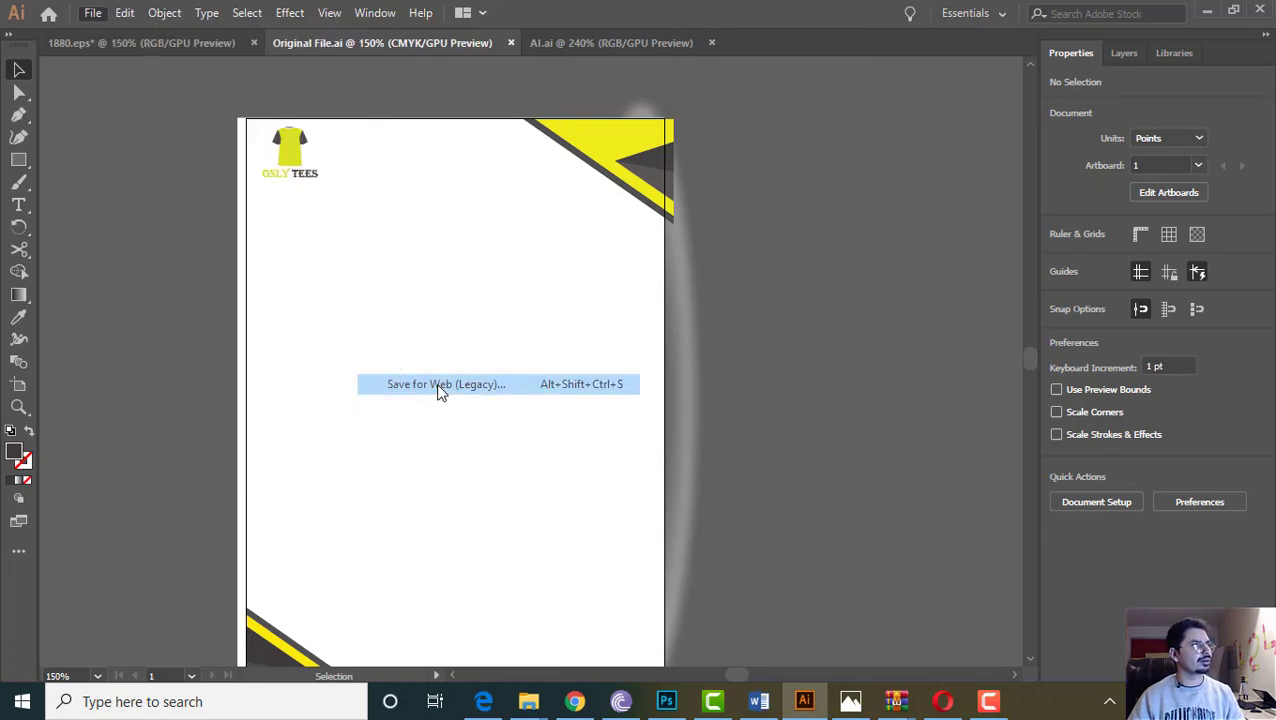
left_click(1104, 627)
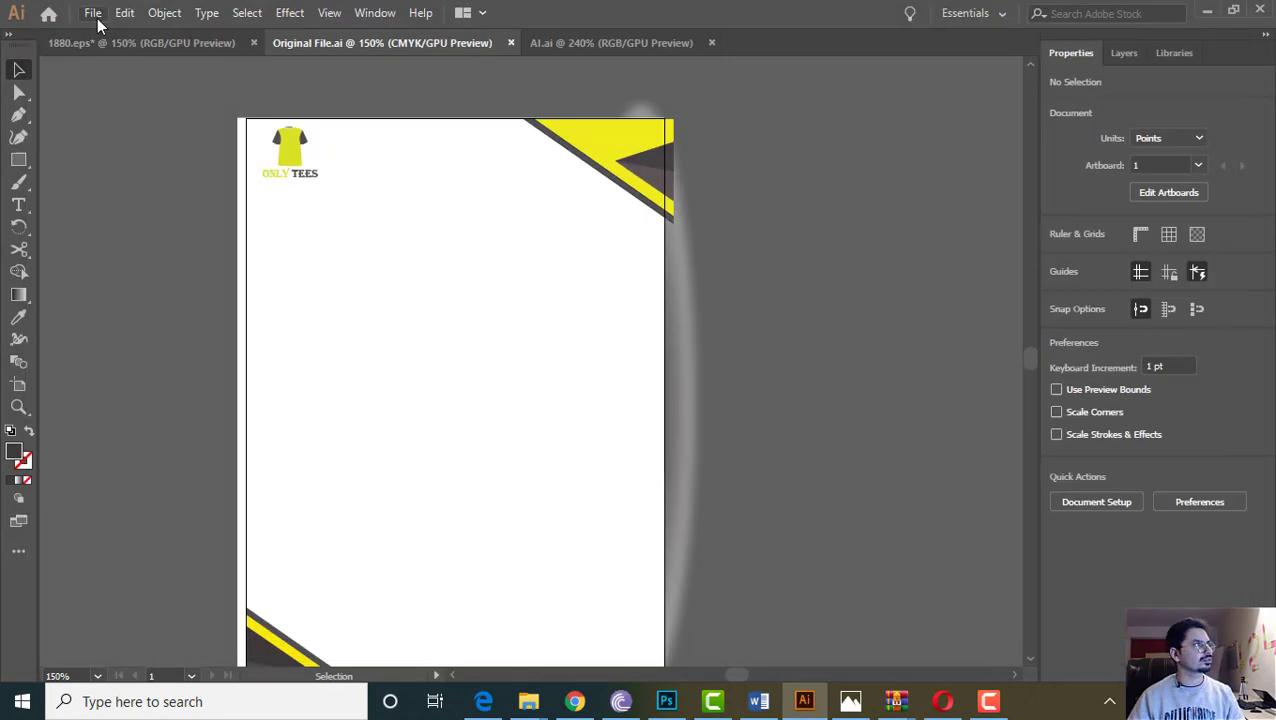
Save a copy of the letterhead as Adobe PDF named 'PDF' with default PDF settings
left_click(94, 14)
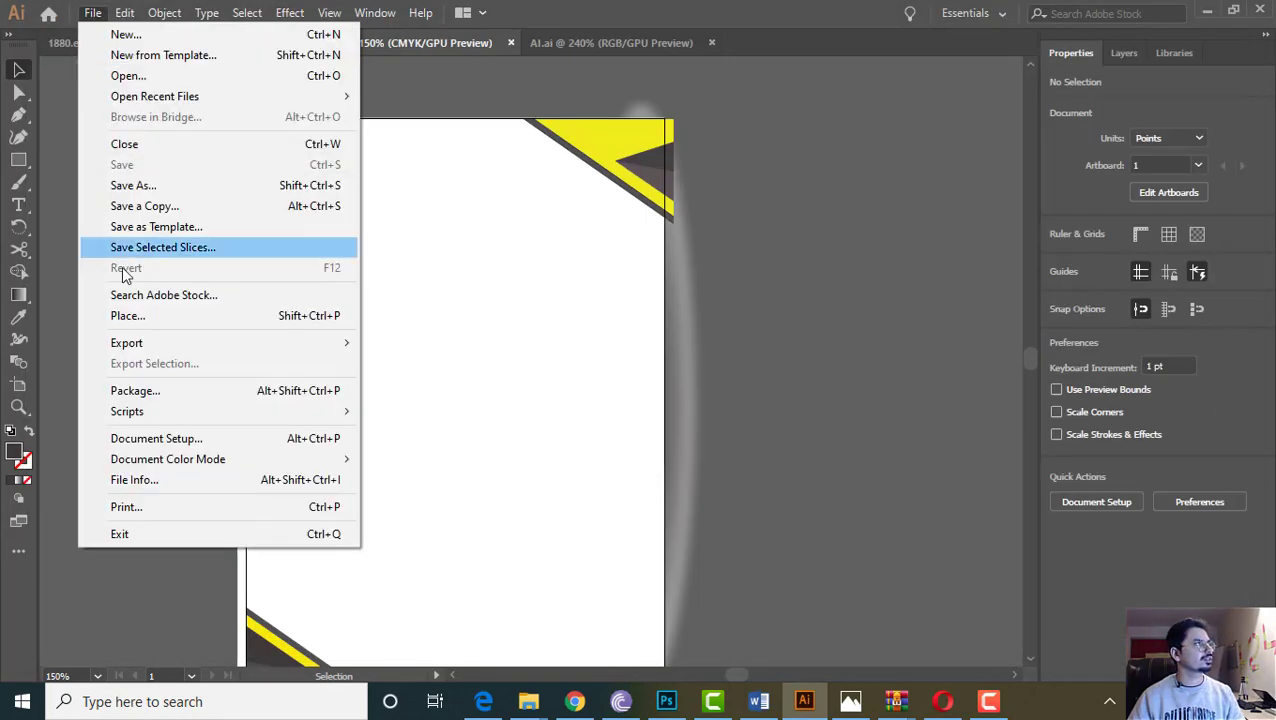
left_click(146, 189)
left_click(240, 378)
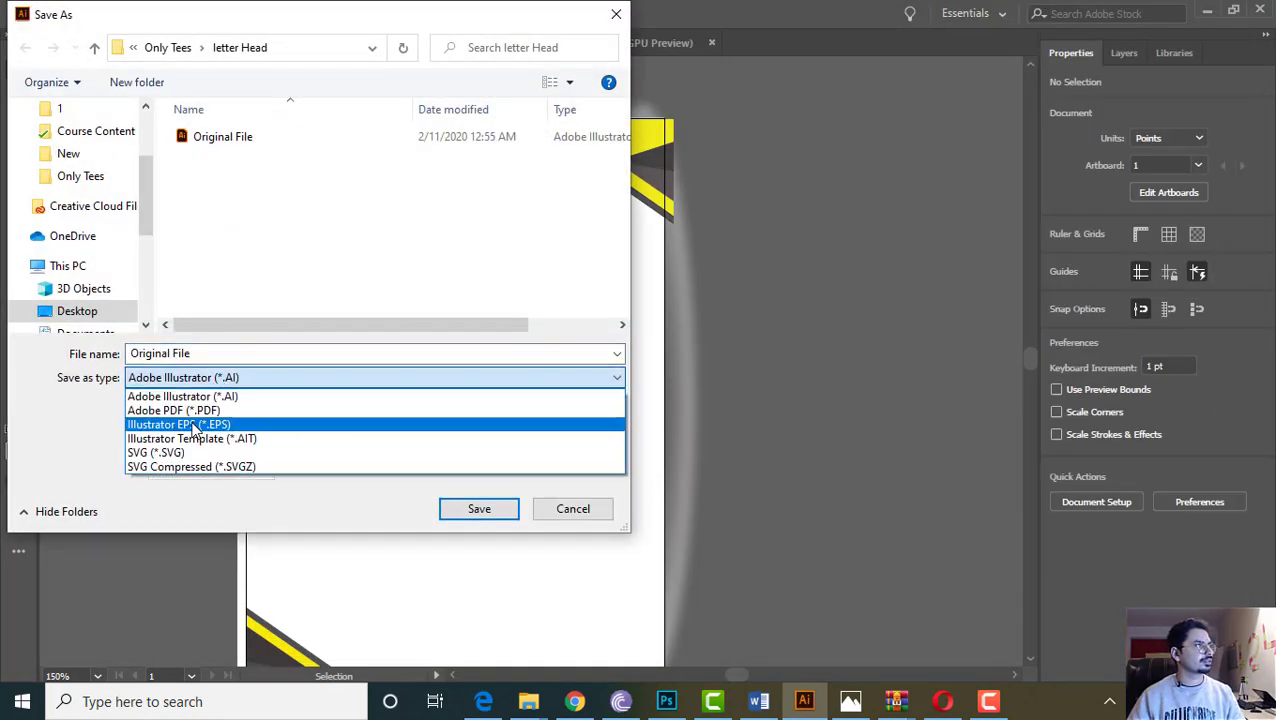
left_click(180, 410)
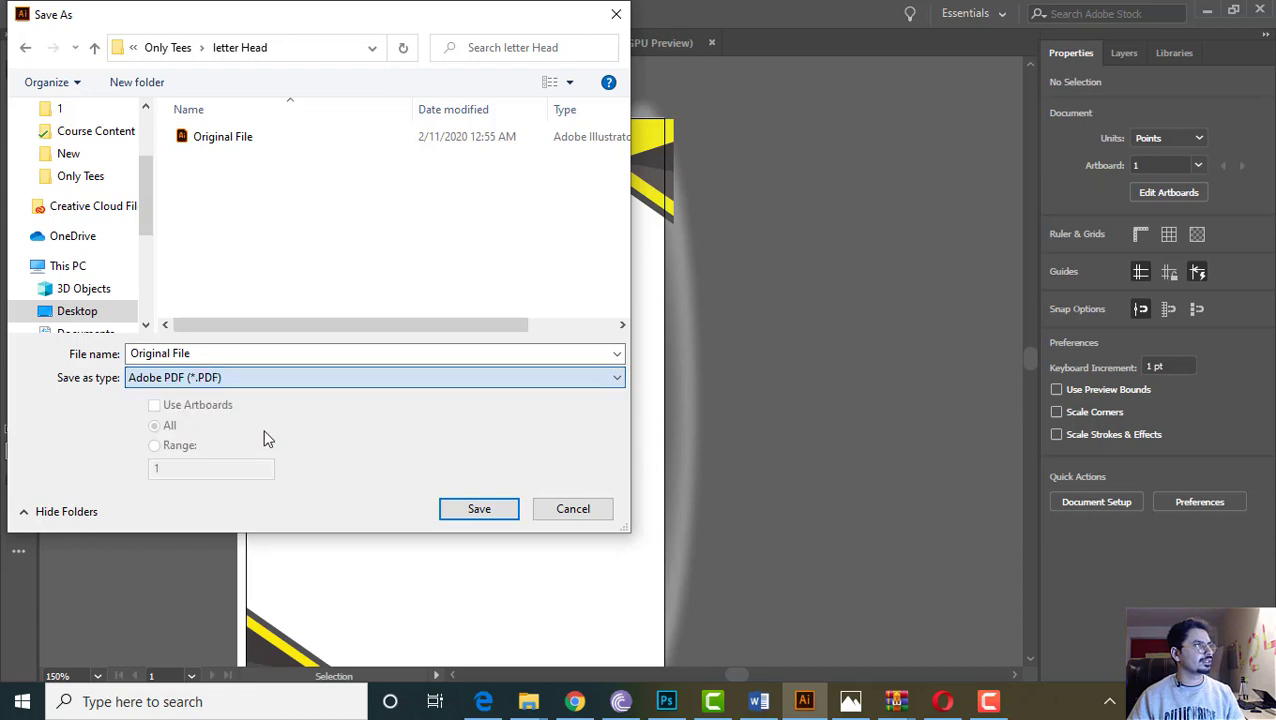
left_click(266, 354)
type("PDF")
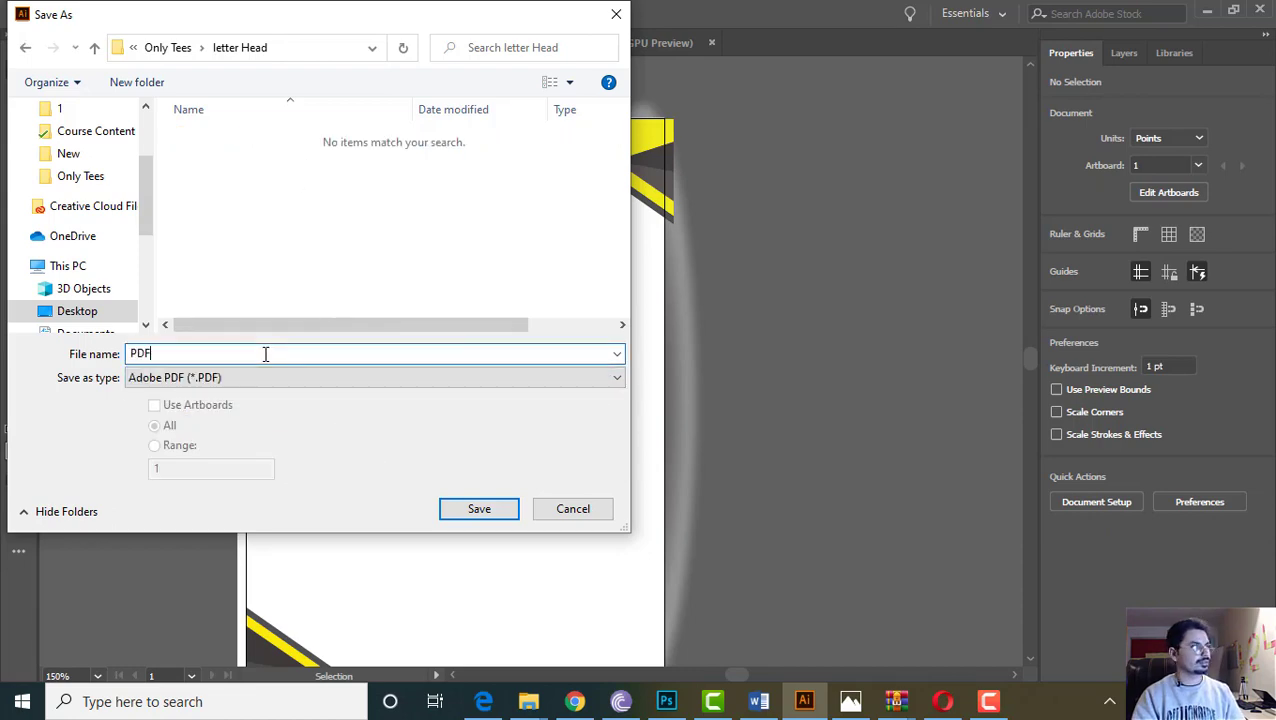
key("Return")
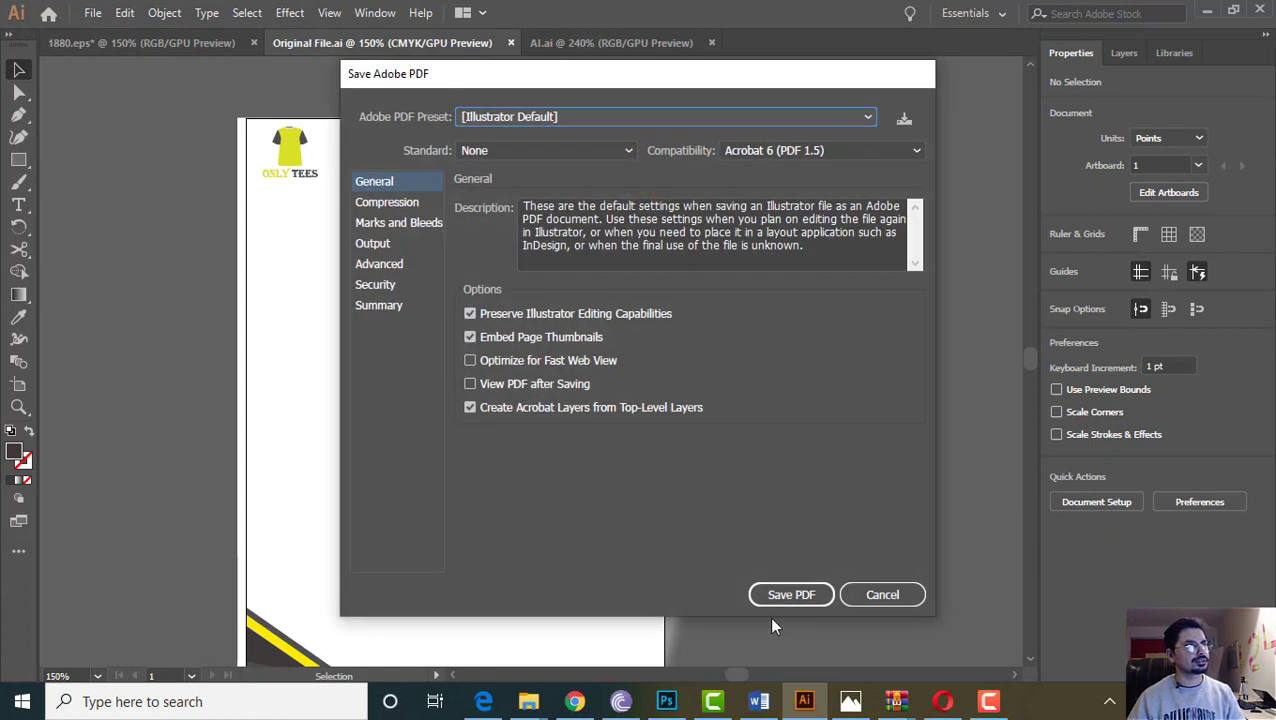
left_click(790, 594)
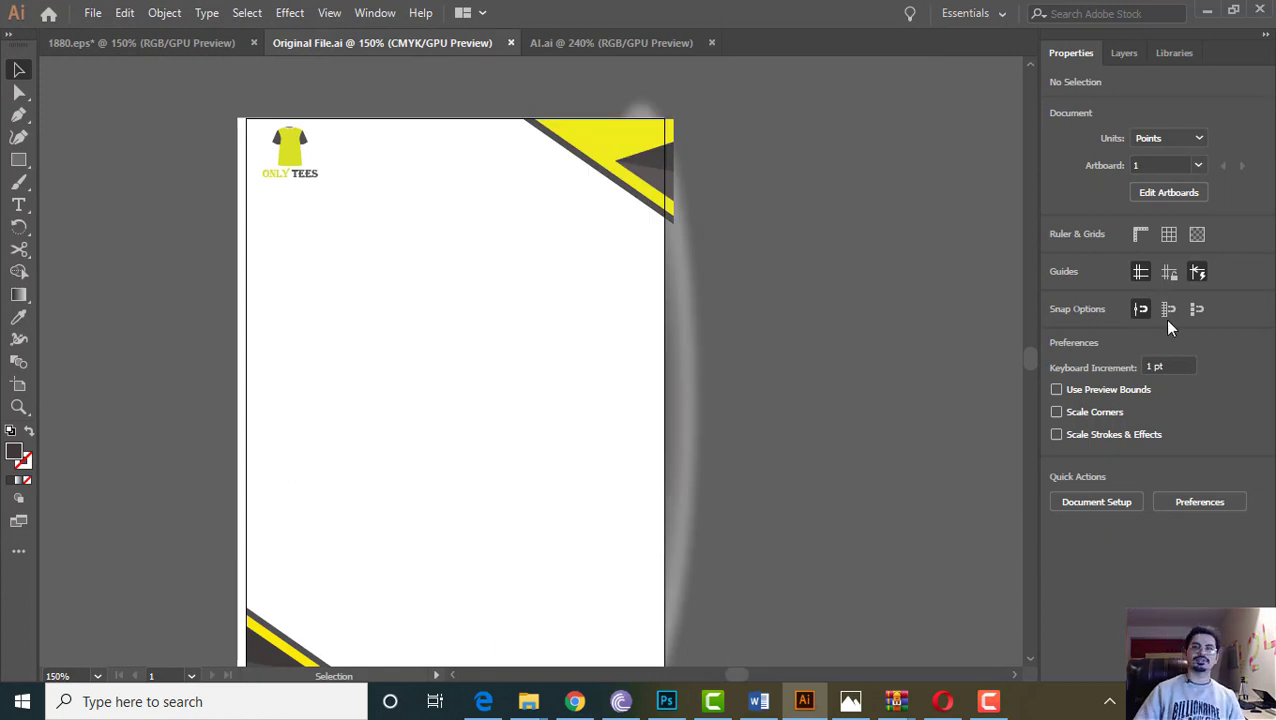
Select all the letterhead artwork, then bring the web browser forward
scroll(741, 421, "down", 5)
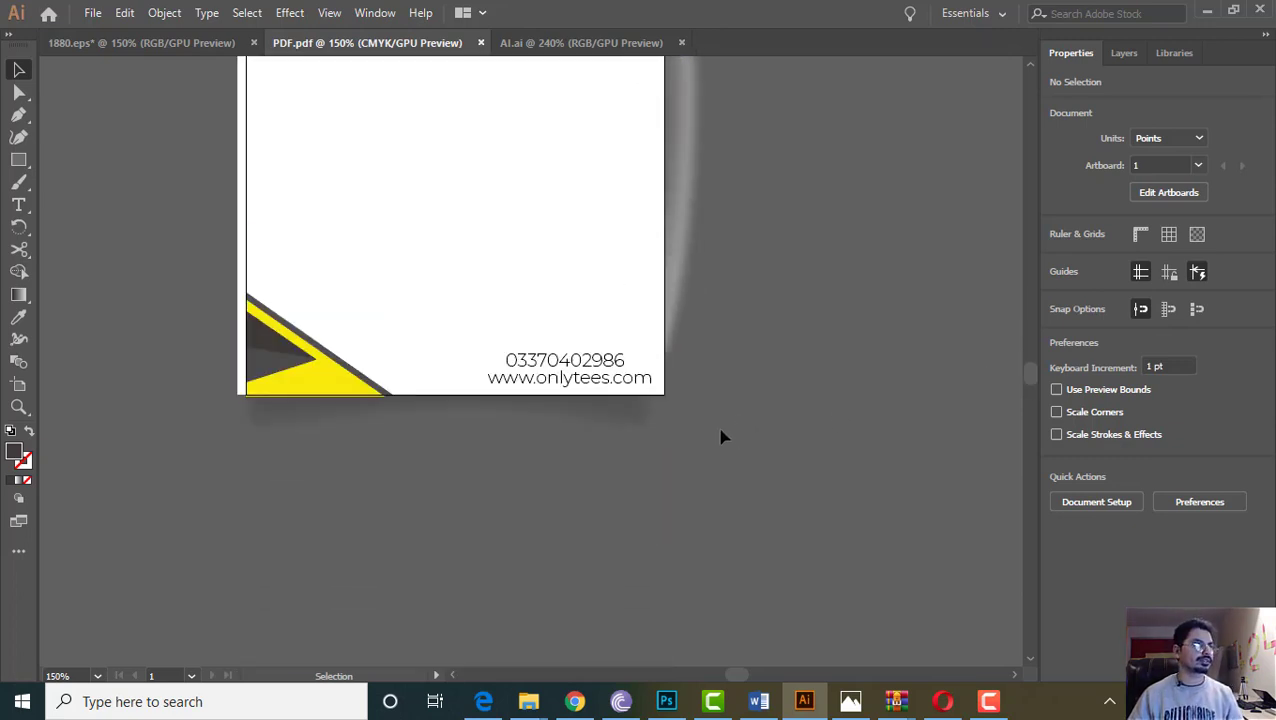
scroll(724, 437, "up", 5)
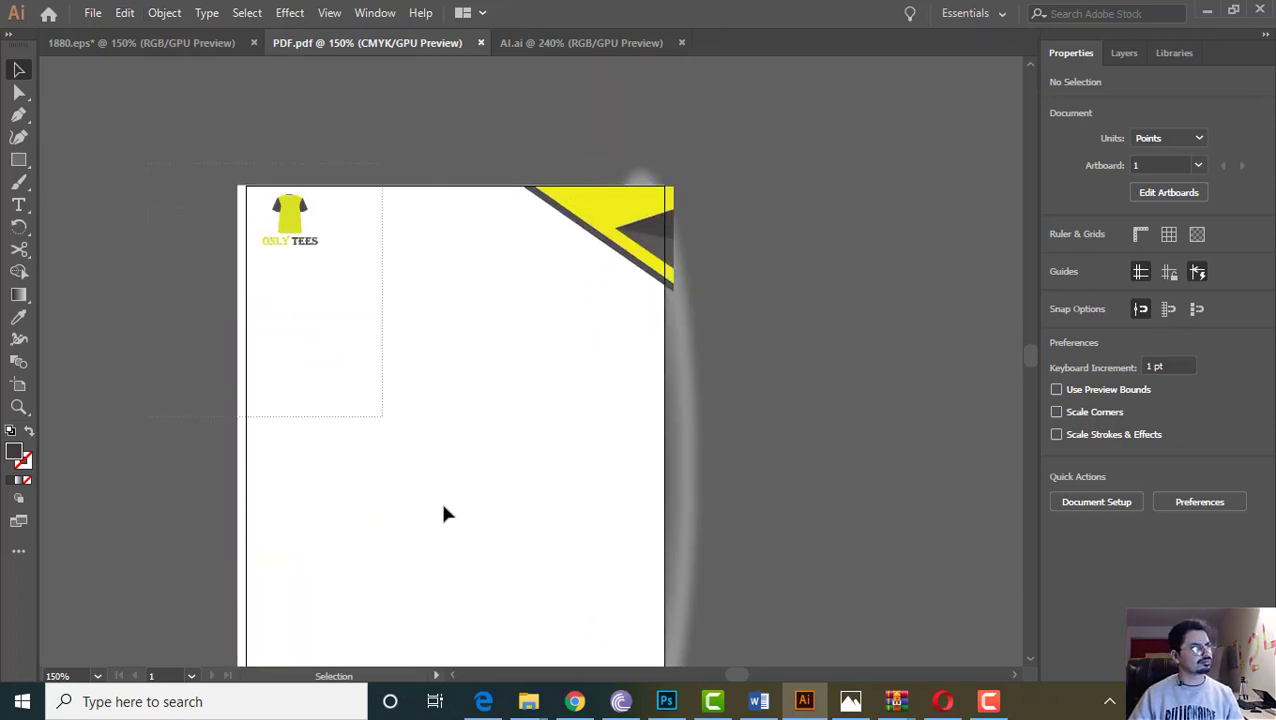
scroll(446, 514, "down", 5)
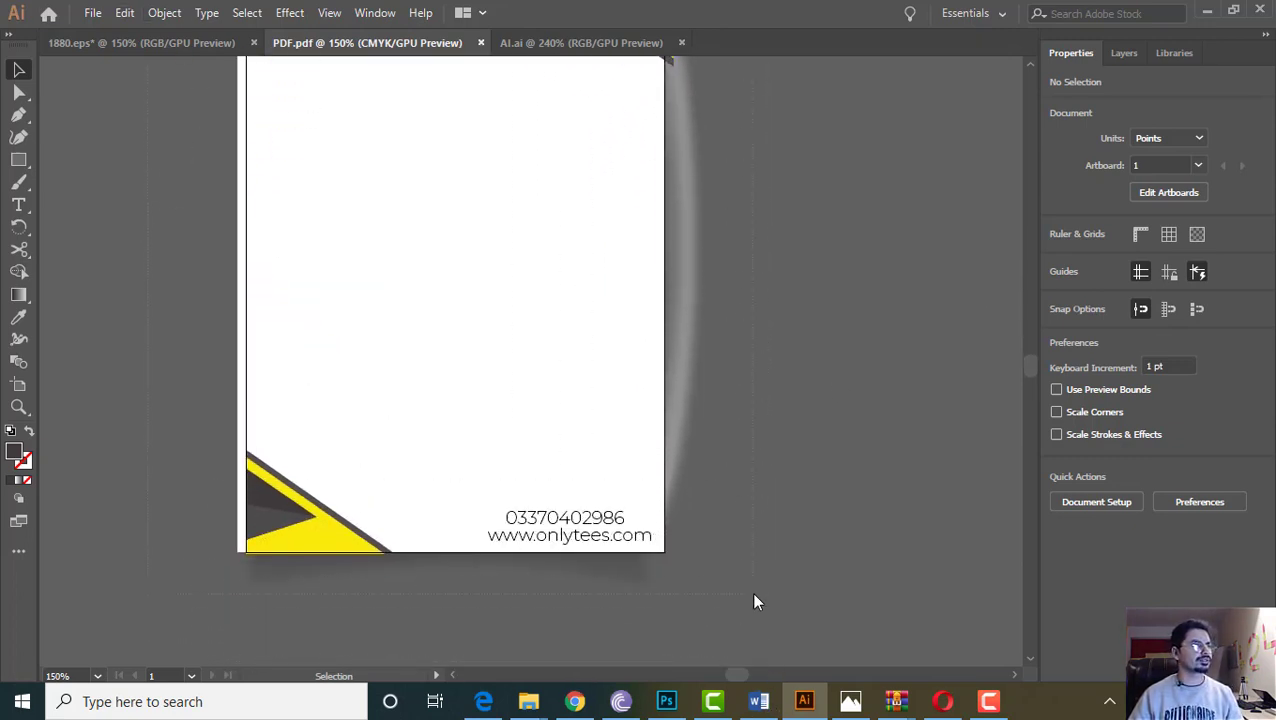
key("ctrl+a")
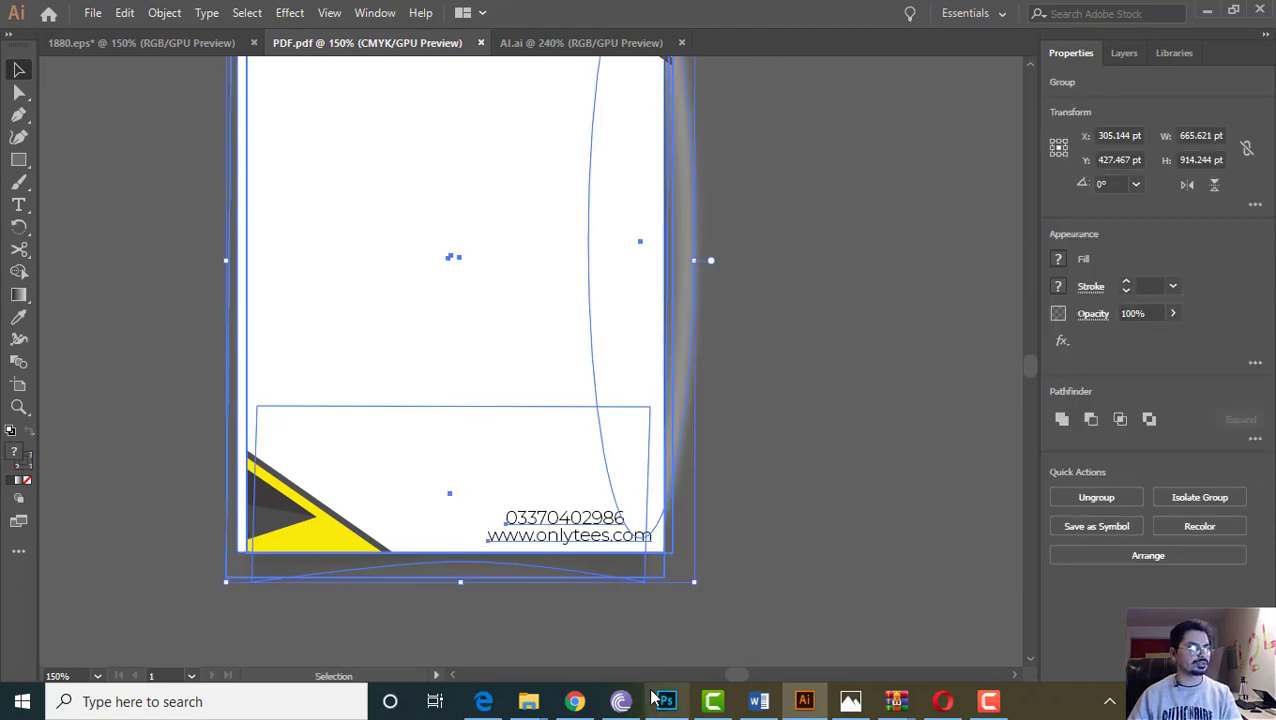
left_click(577, 700)
Browse Freepik's Letter Head results, then return to the Illustrator window
left_click(625, 10)
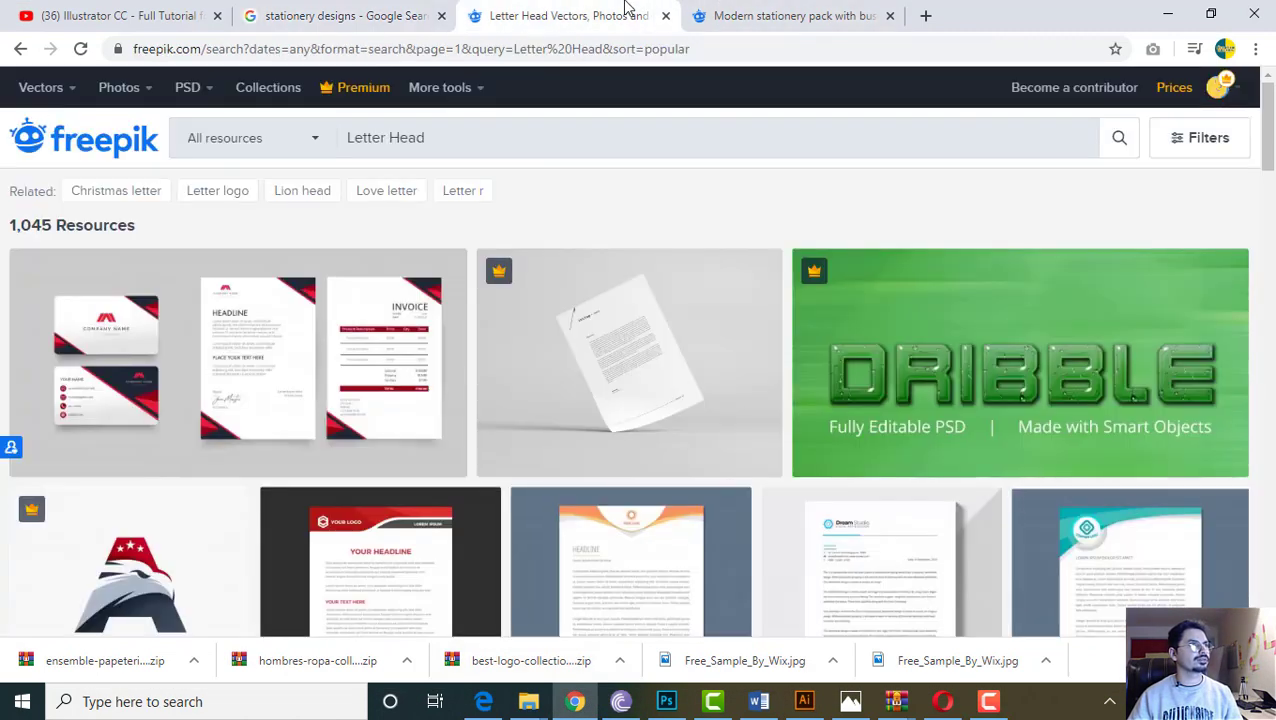
scroll(587, 607, "down", 6)
scroll(638, 465, "up", 2)
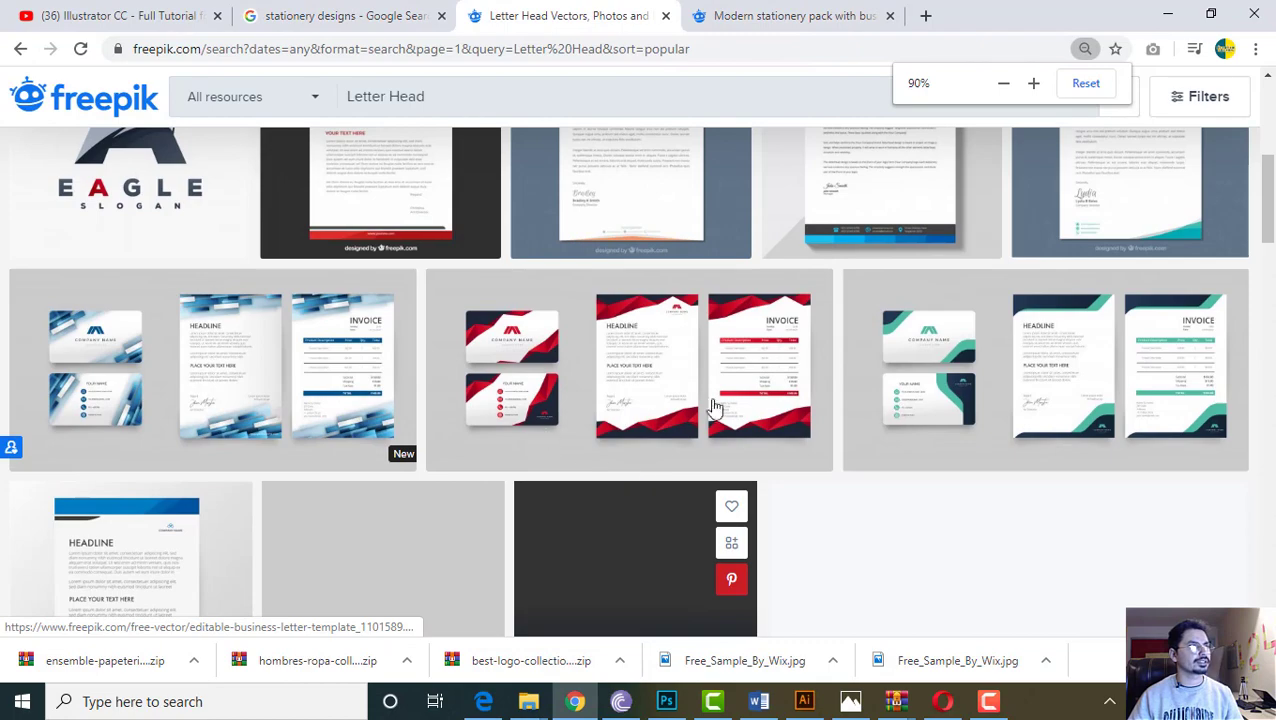
scroll(713, 407, "up", 4)
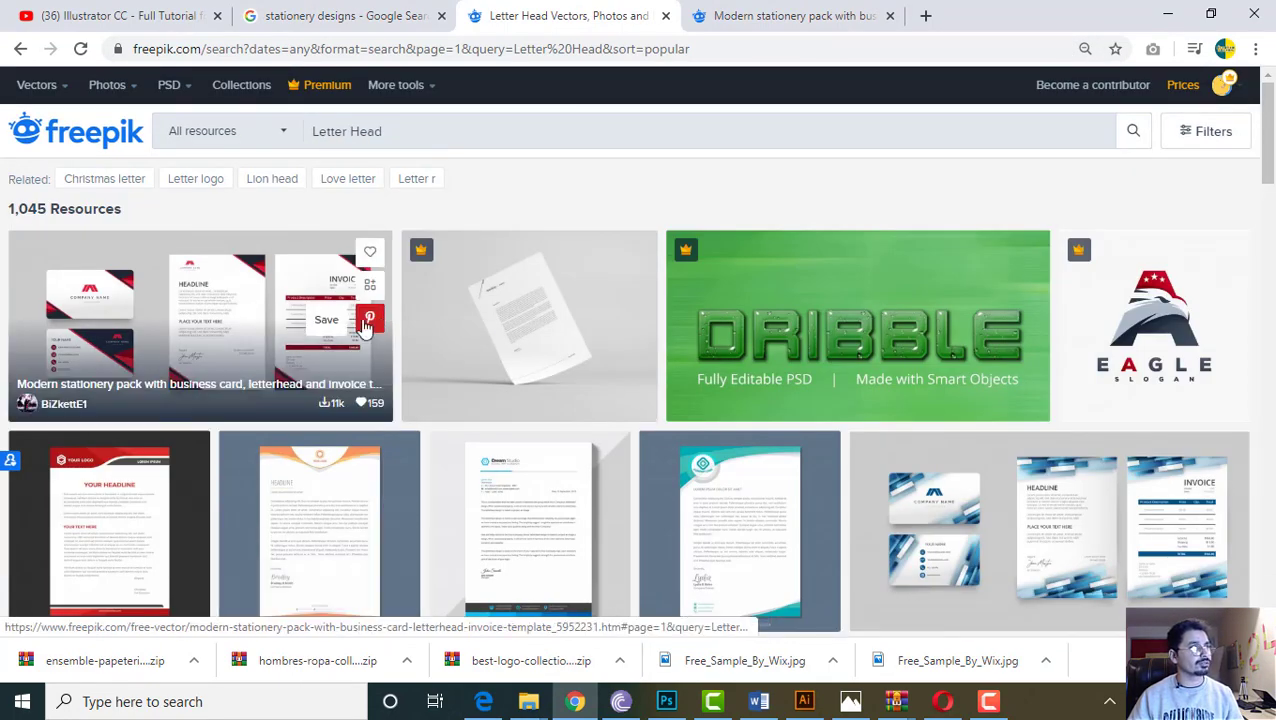
left_click(804, 701)
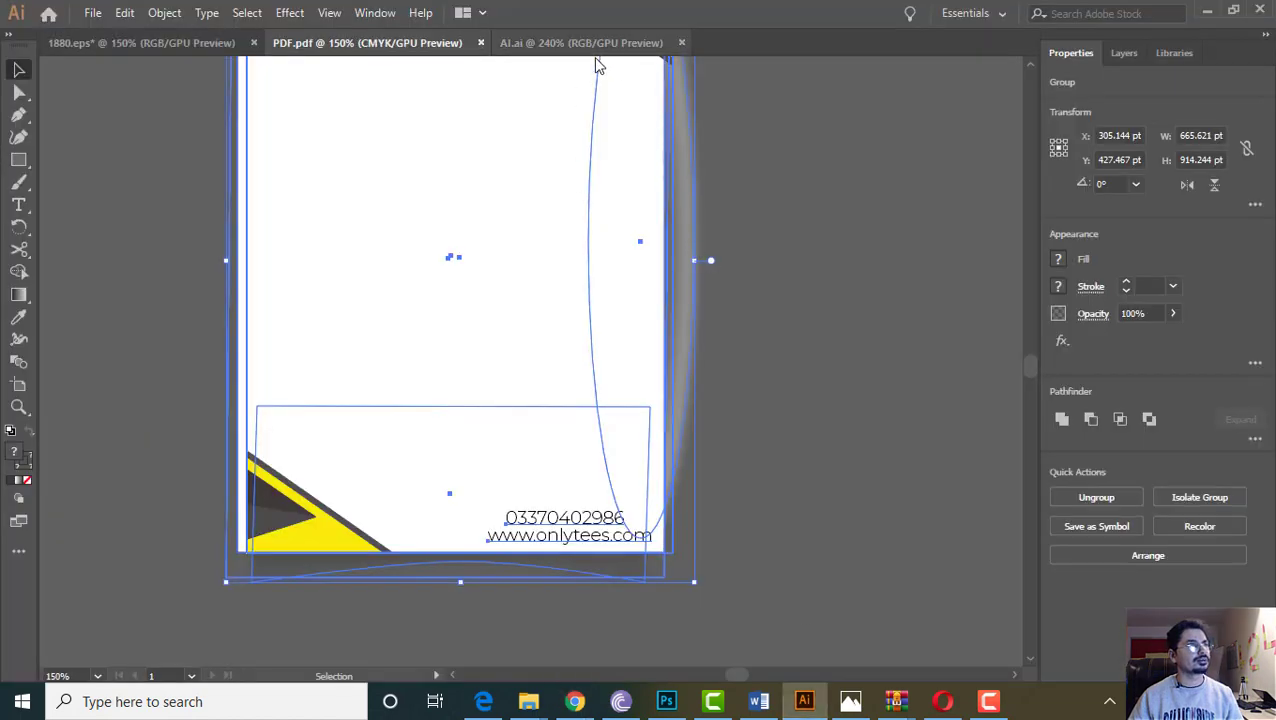
Switch to the 1880.eps document and inspect its invoice and business-card groups
left_click(535, 45)
left_click(390, 45)
left_click(209, 48)
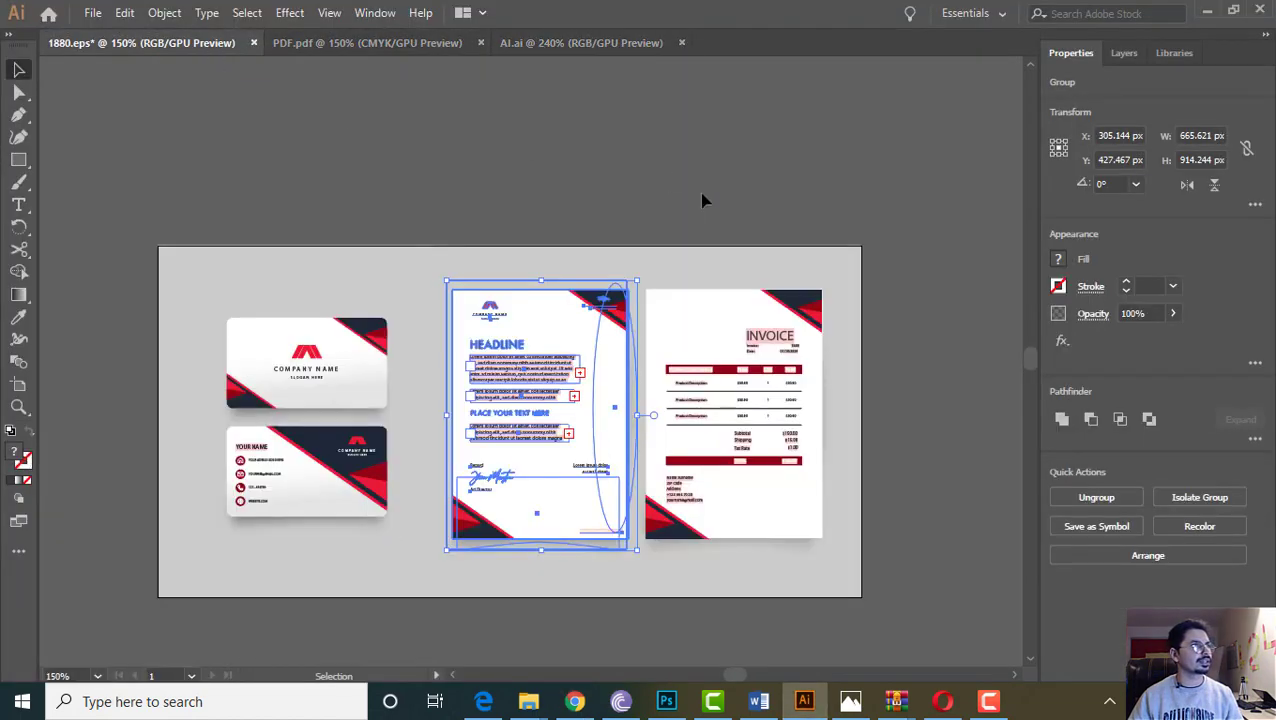
left_click(760, 400)
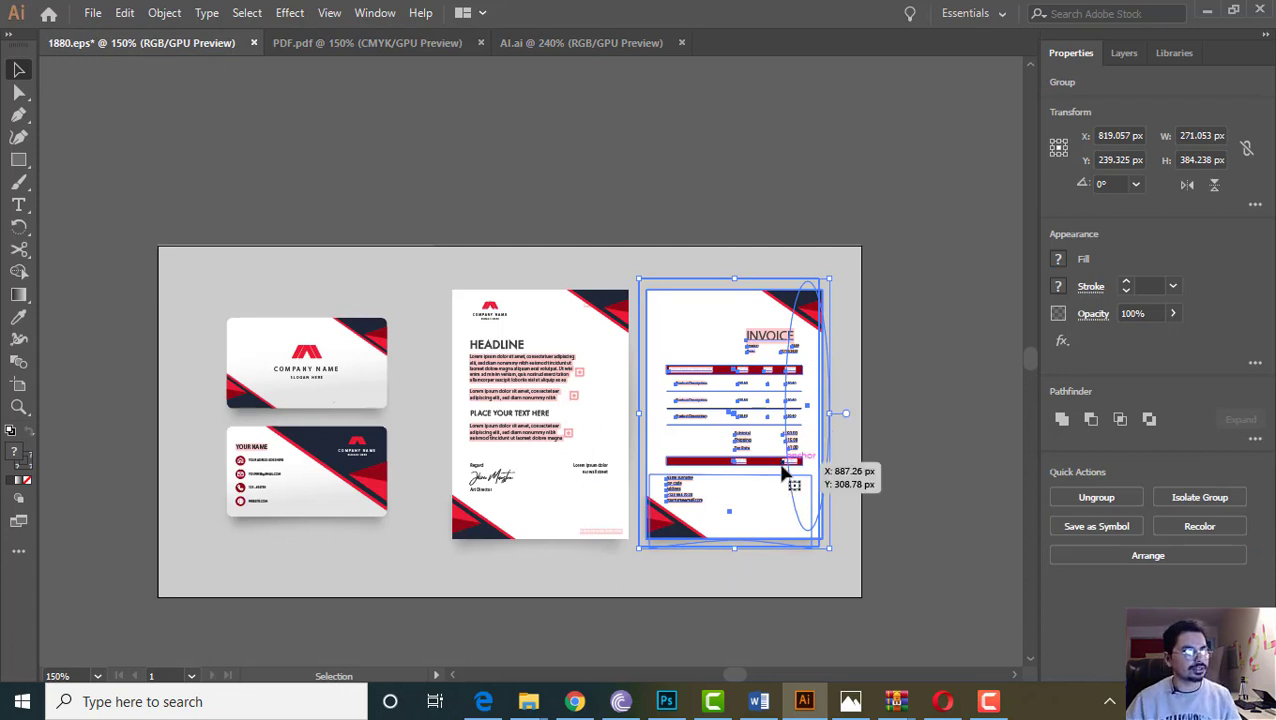
left_click(288, 487)
left_click(233, 190)
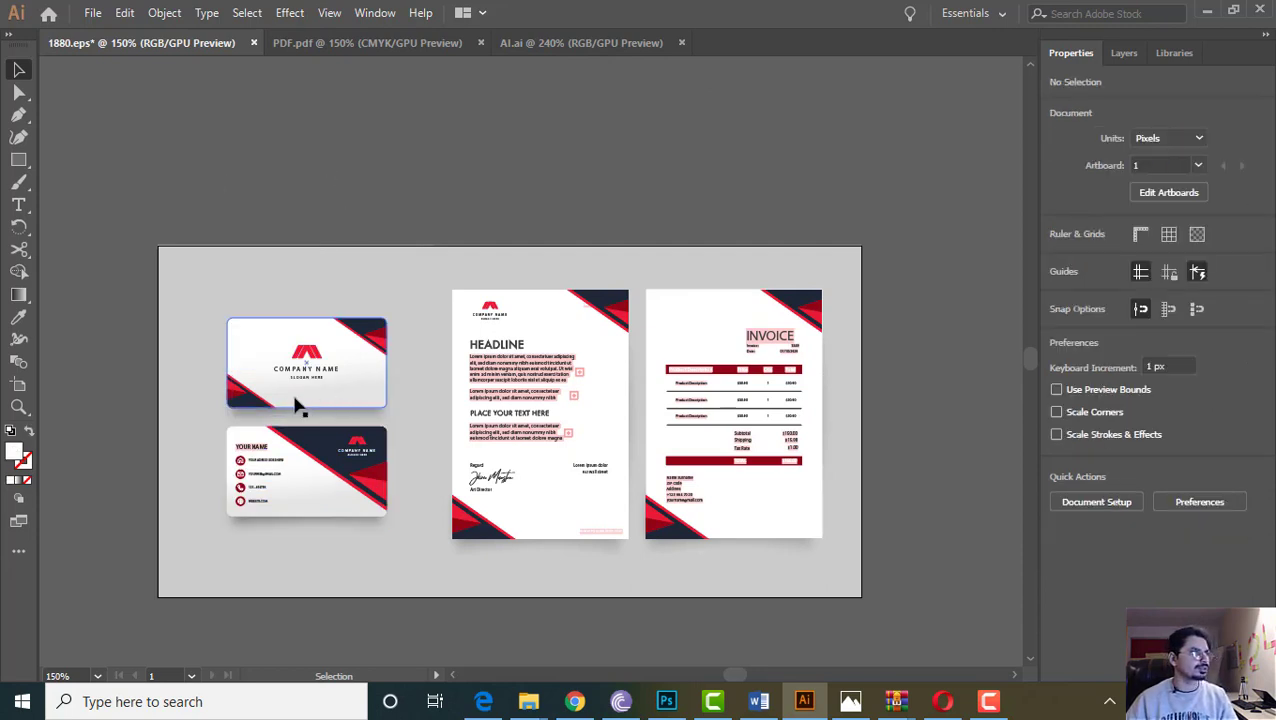
left_click(90, 16)
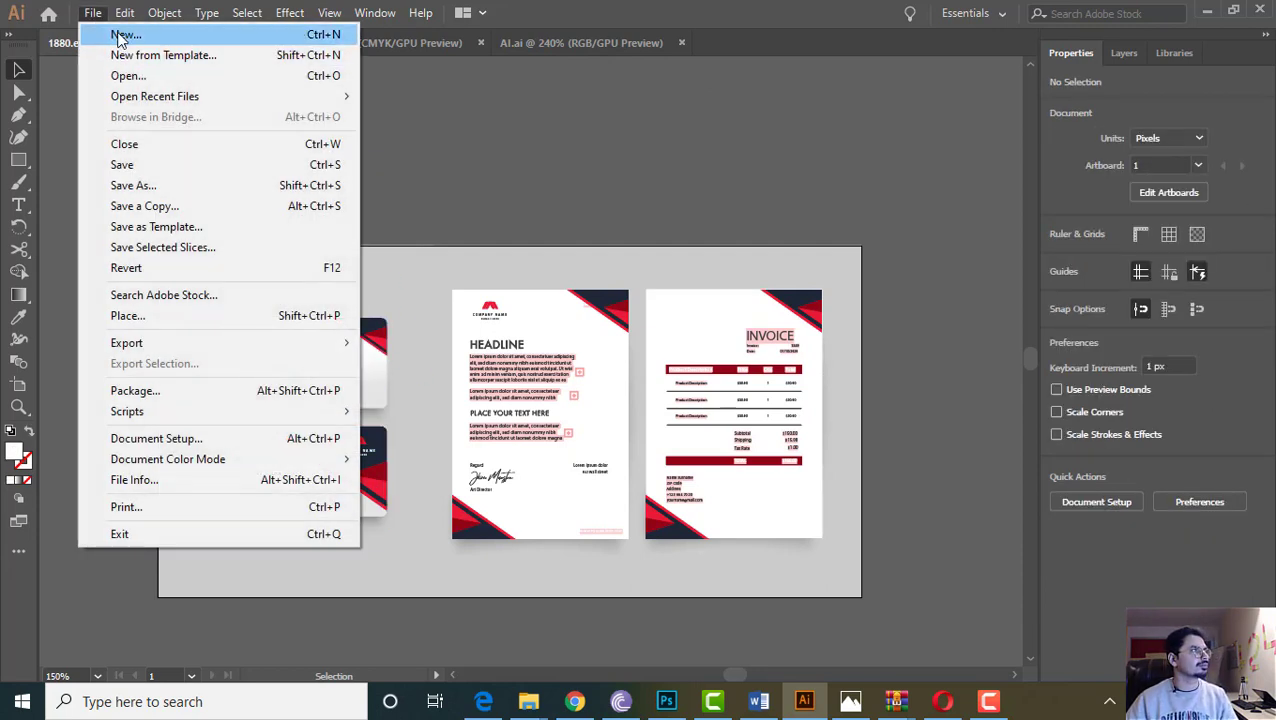
Create a new blank A4 document, Untitled-5
left_click(122, 36)
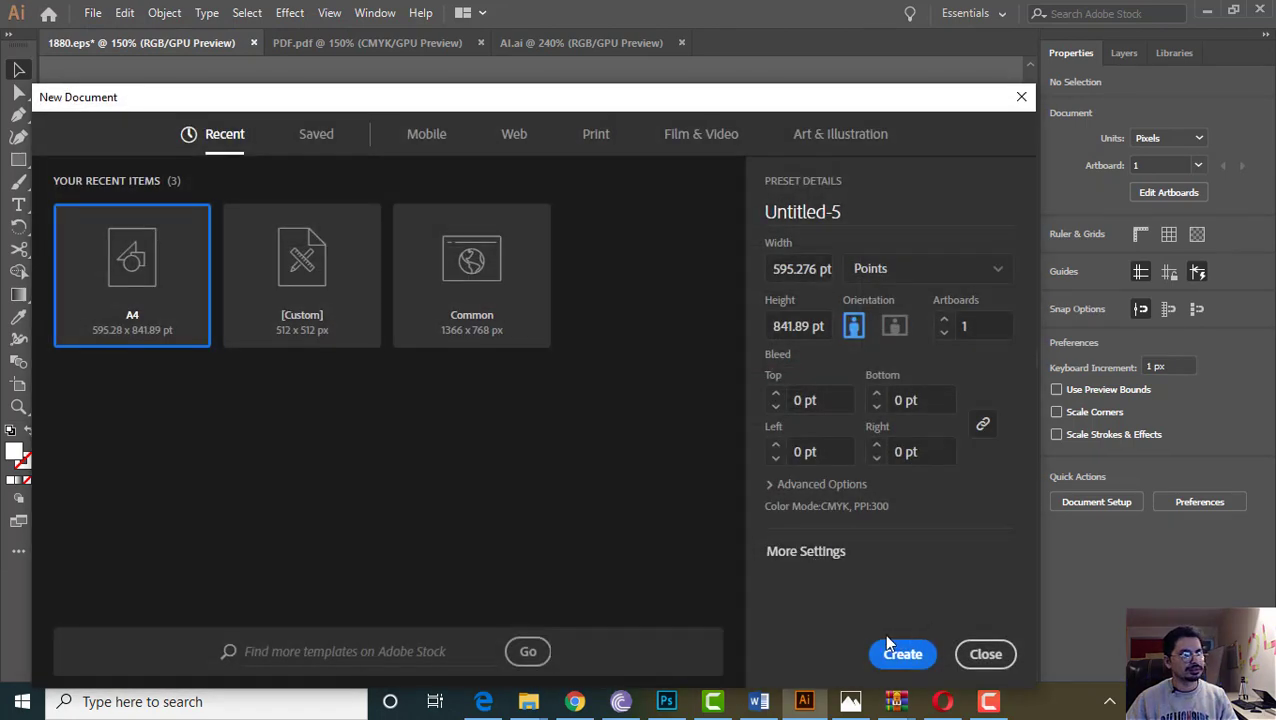
left_click(903, 660)
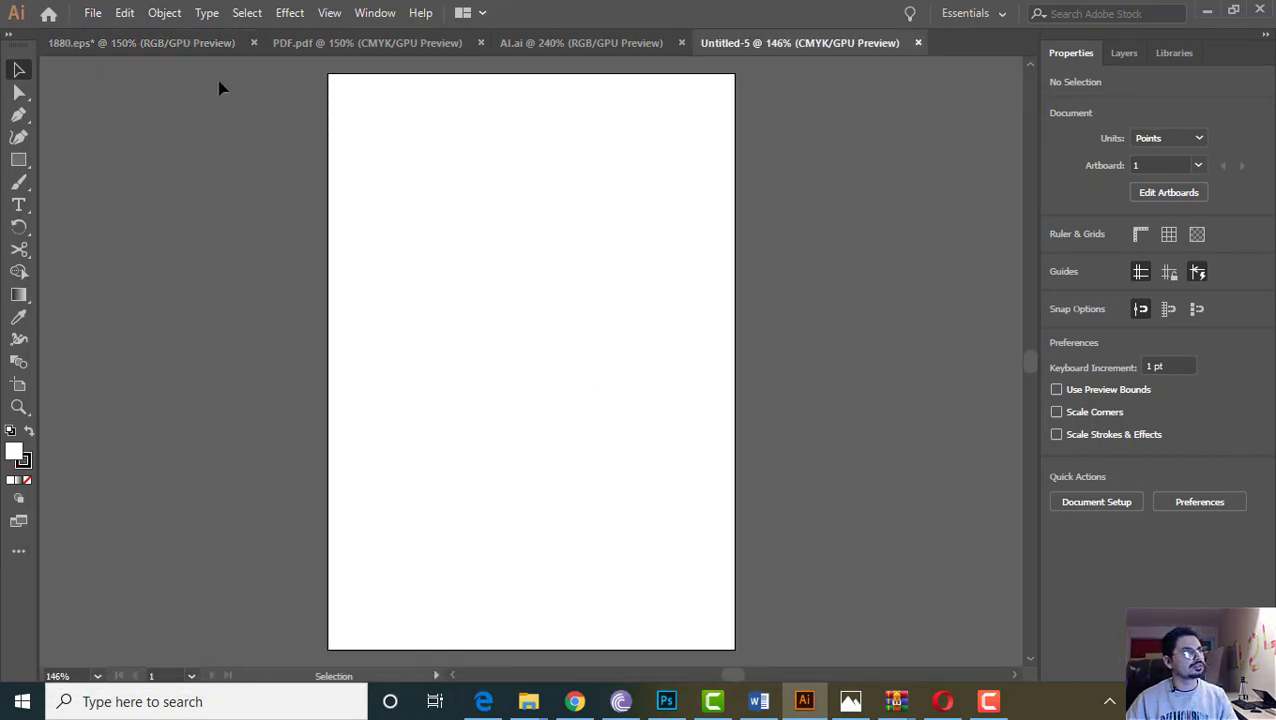
left_click(141, 44)
left_click(769, 49)
Copy both business cards from 1880.eps into Untitled-5 and enlarge them across the page
left_click(152, 45)
left_click(315, 346)
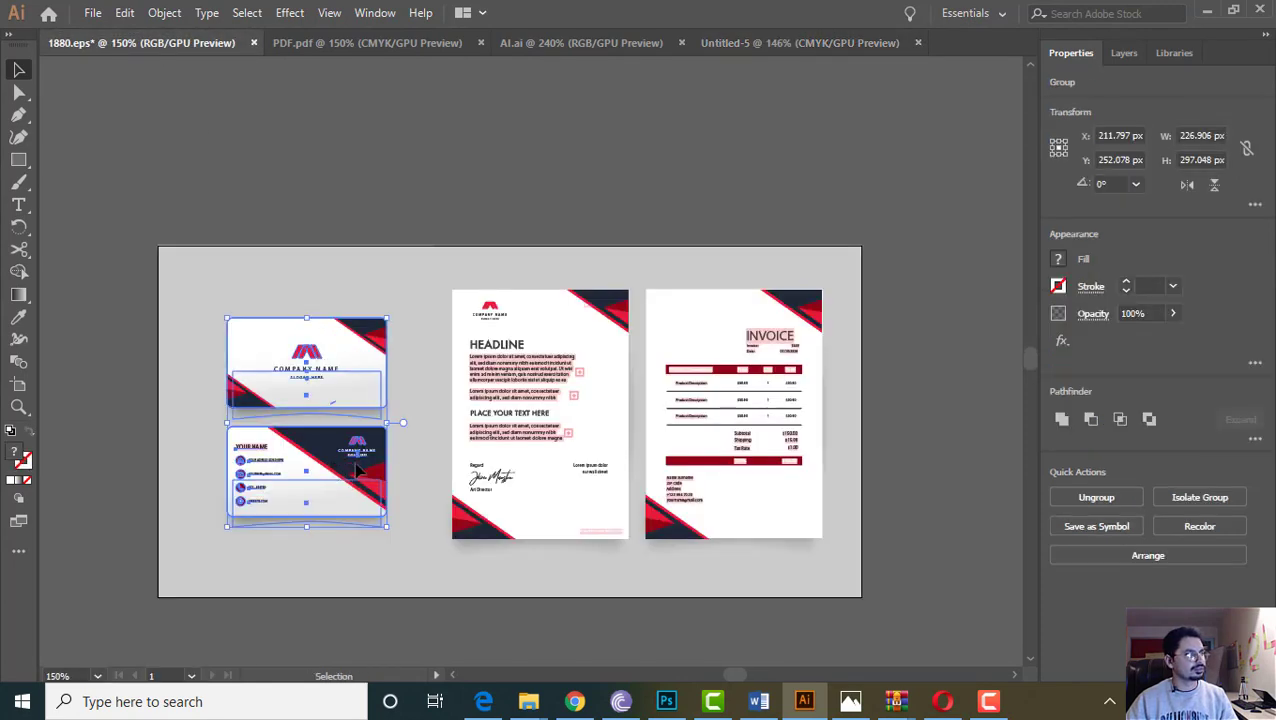
left_click(762, 50)
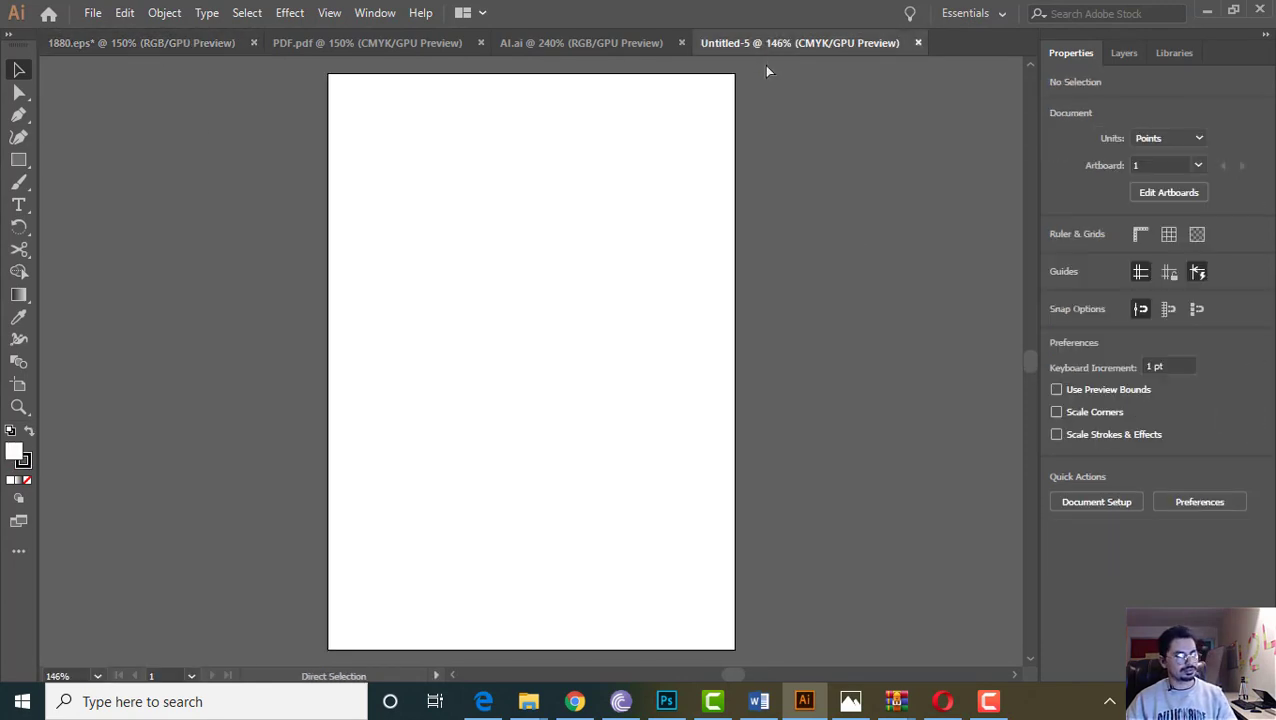
key("ctrl+v")
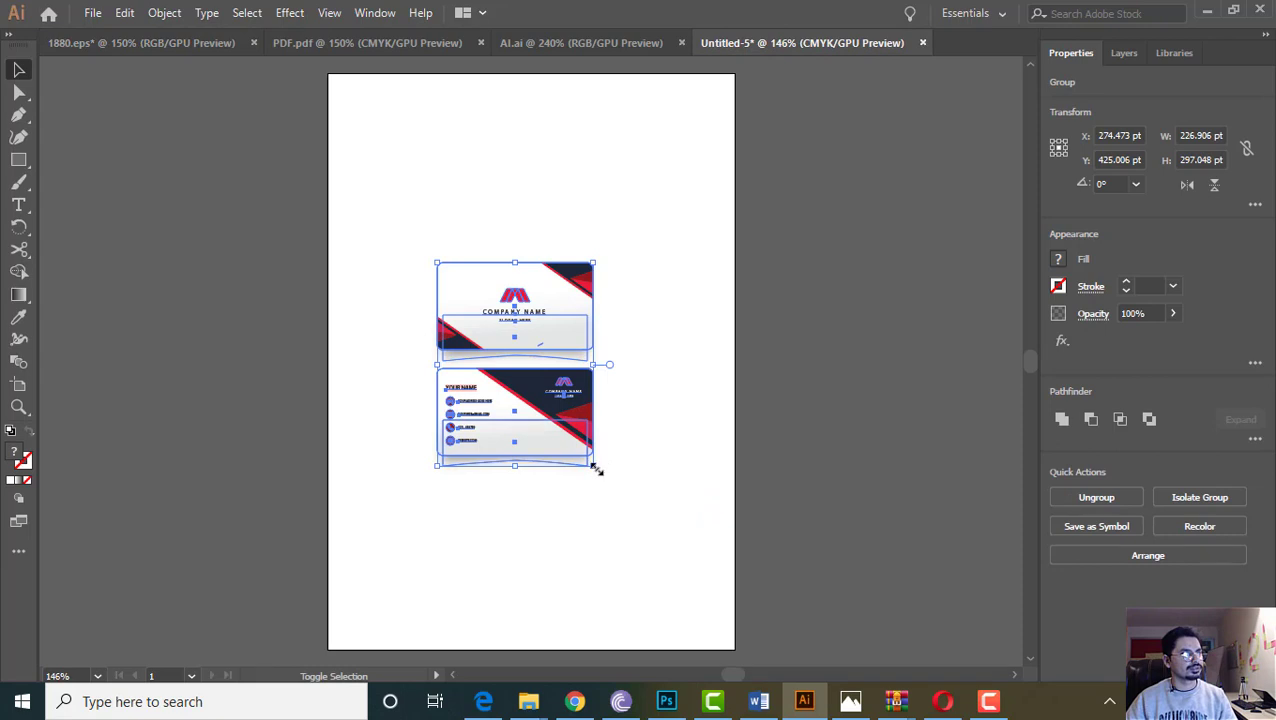
left_click_drag(596, 469, 765, 622)
left_click_drag(438, 265, 309, 145)
left_click(256, 212)
scroll(405, 300, "up", 2)
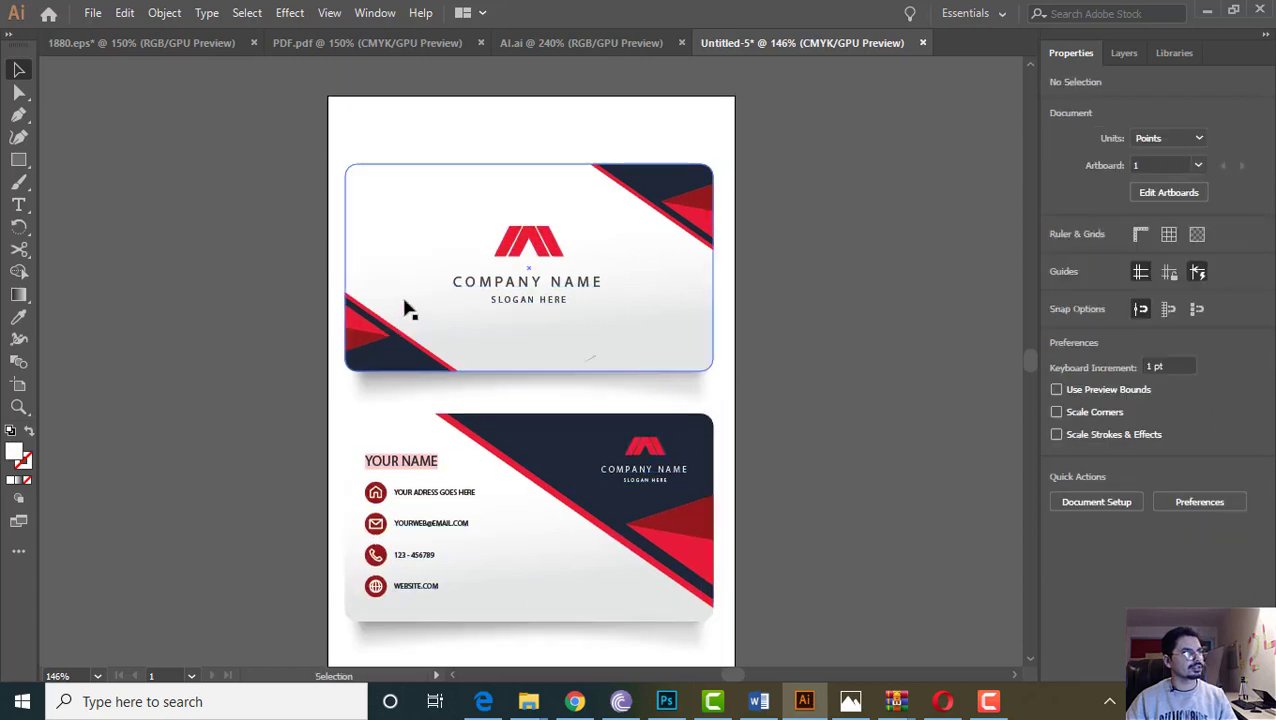
scroll(442, 312, "down", 4)
scroll(681, 373, "up", 4)
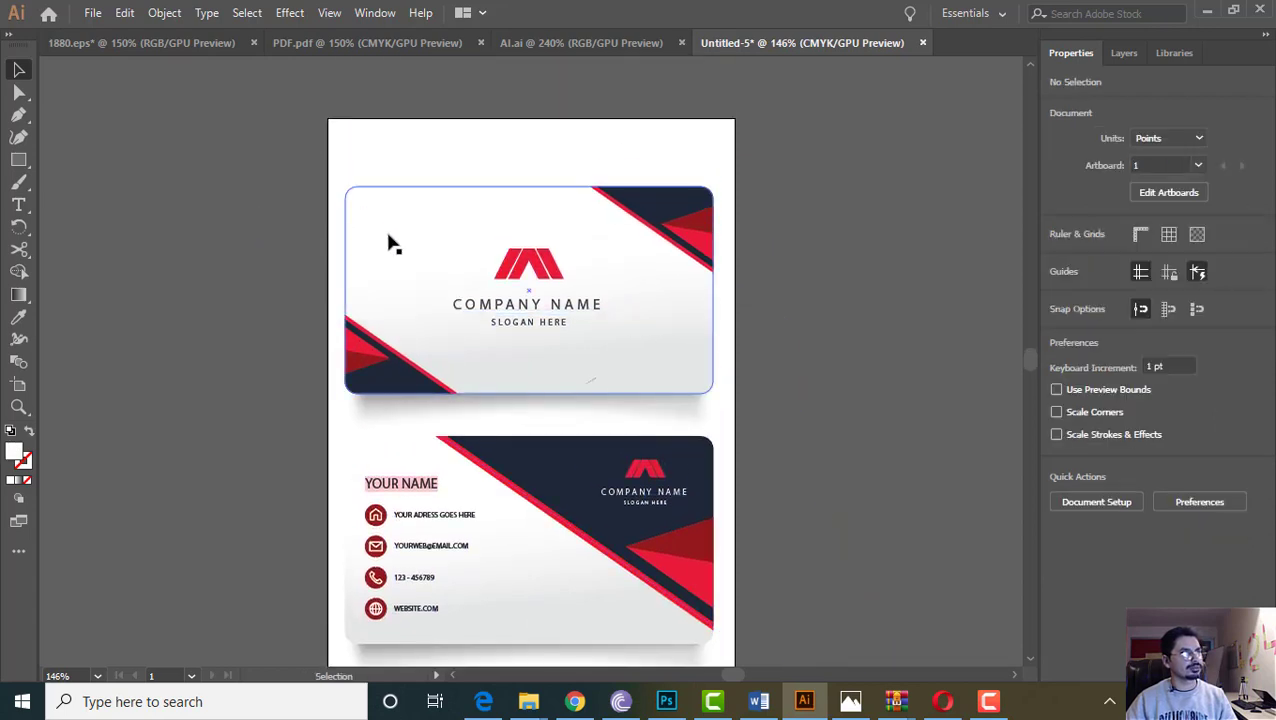
Draw a rectangle over the whole page, then undo it
left_click(21, 162)
left_click_drag(302, 91, 756, 512)
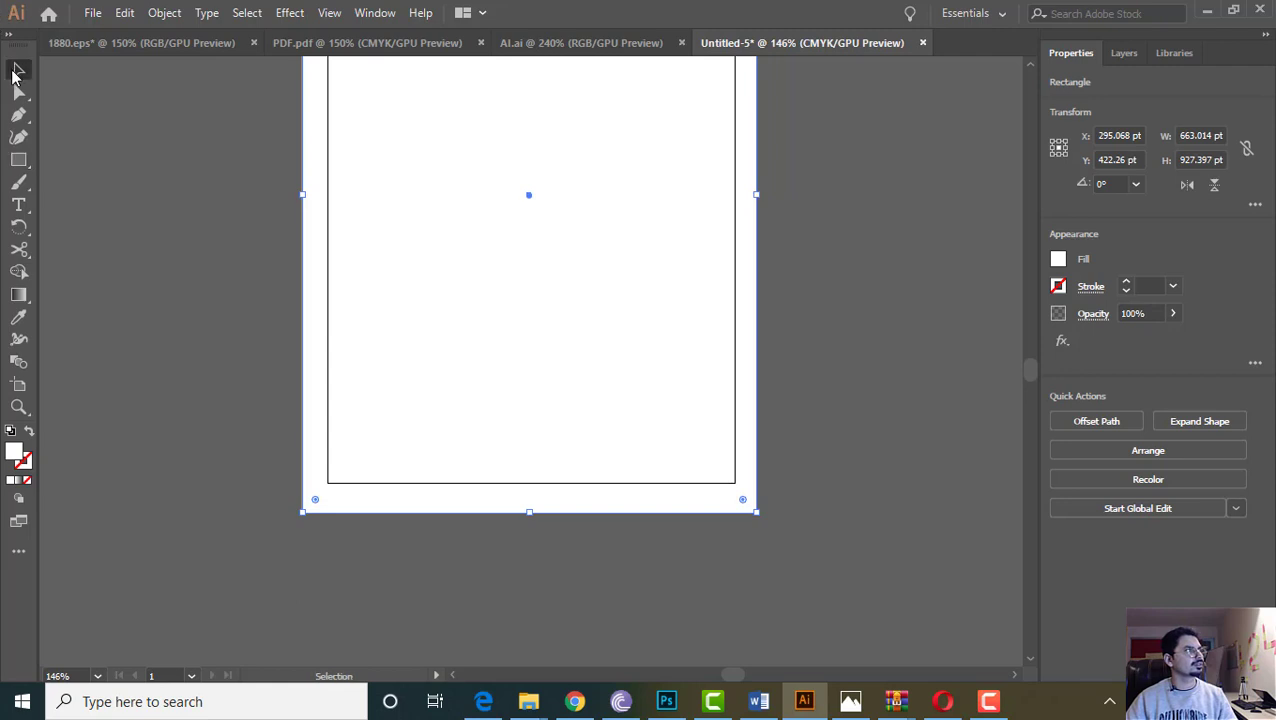
left_click(228, 468)
key("z")
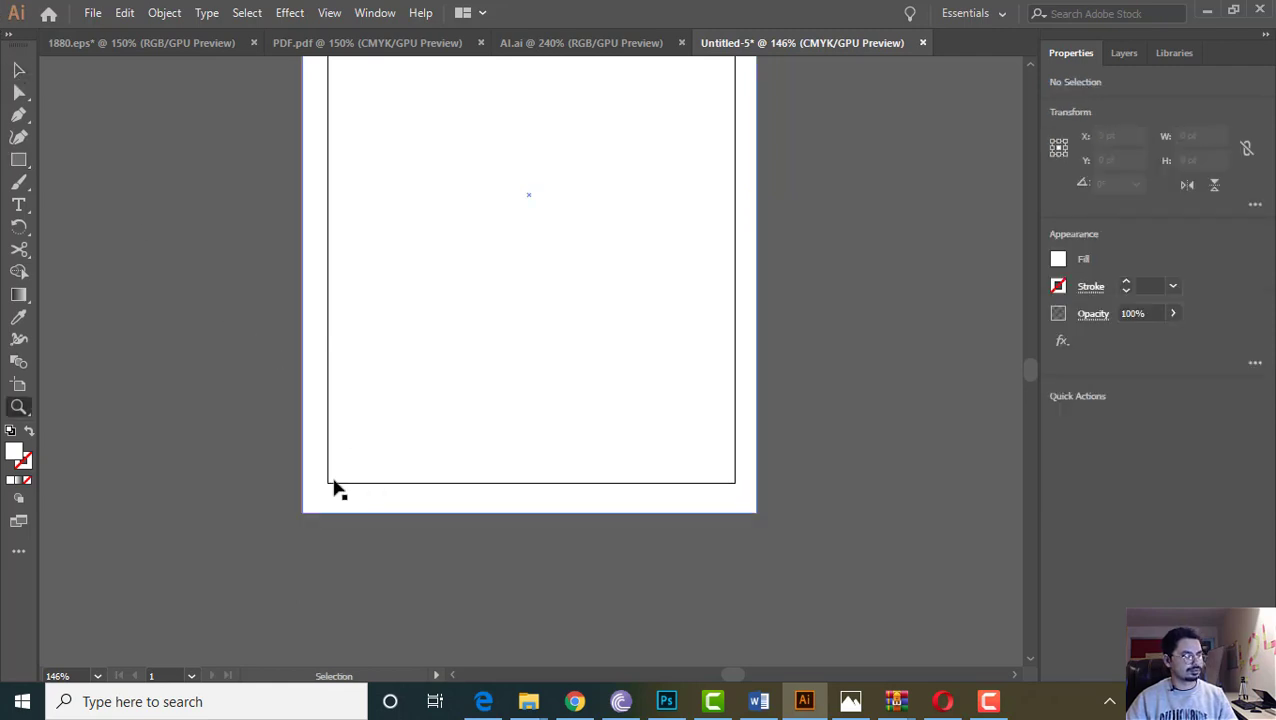
key("ctrl+z")
scroll(143, 310, "up", 2)
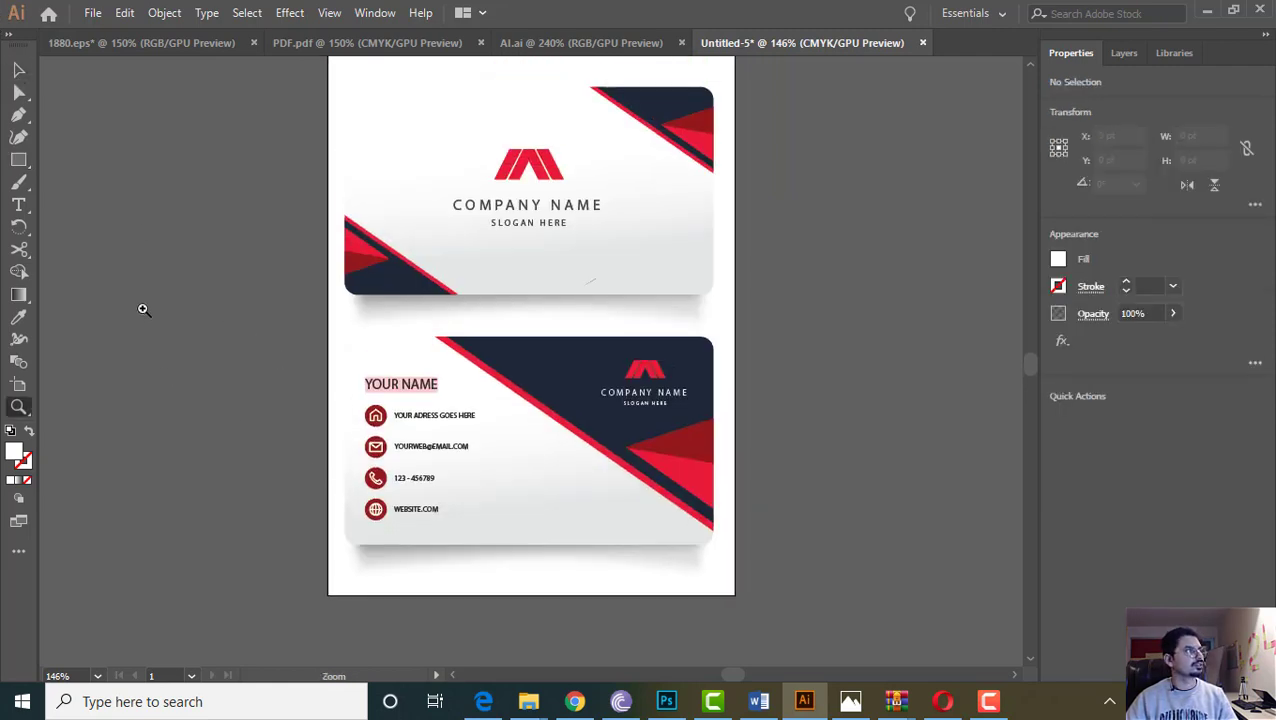
Redraw a white rectangle covering the page and align it over the artboard
left_click(19, 160)
scroll(315, 196, "up", 2)
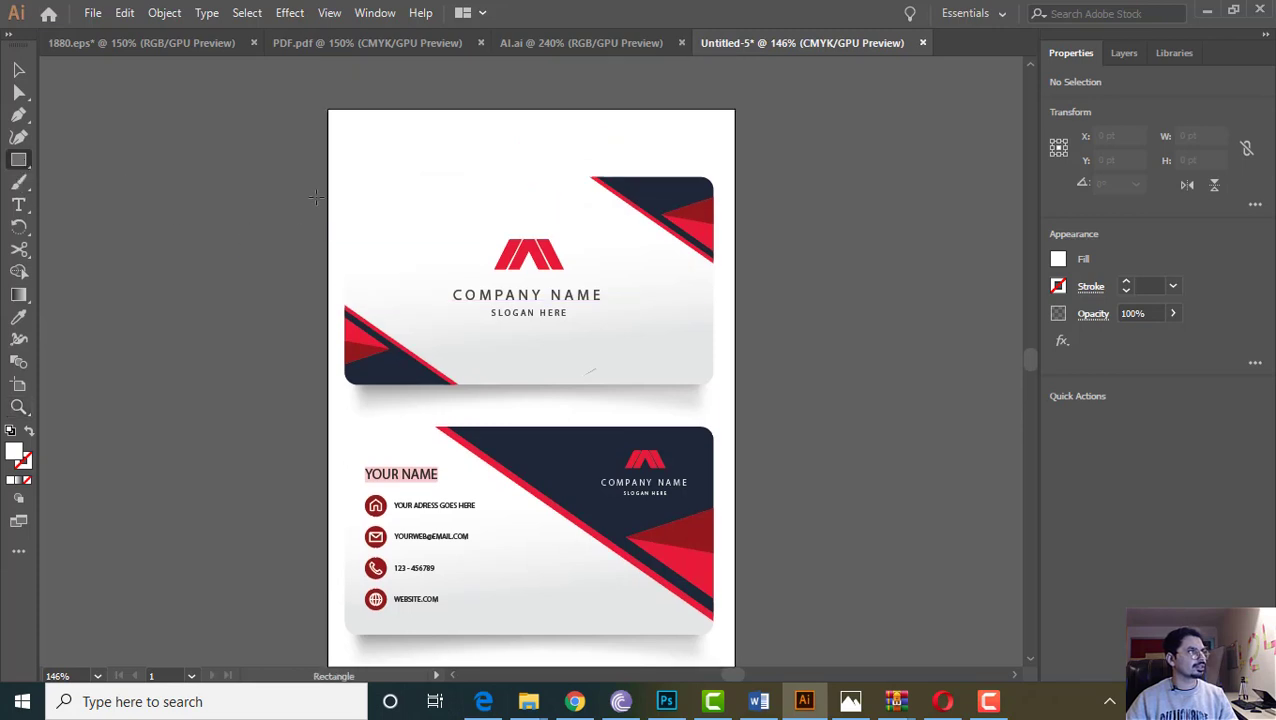
mouse_move(315, 85)
left_mouse_down()
mouse_move(735, 640)
mouse_move(751, 626)
left_mouse_up()
left_click(19, 69)
scroll(405, 290, "up", 4)
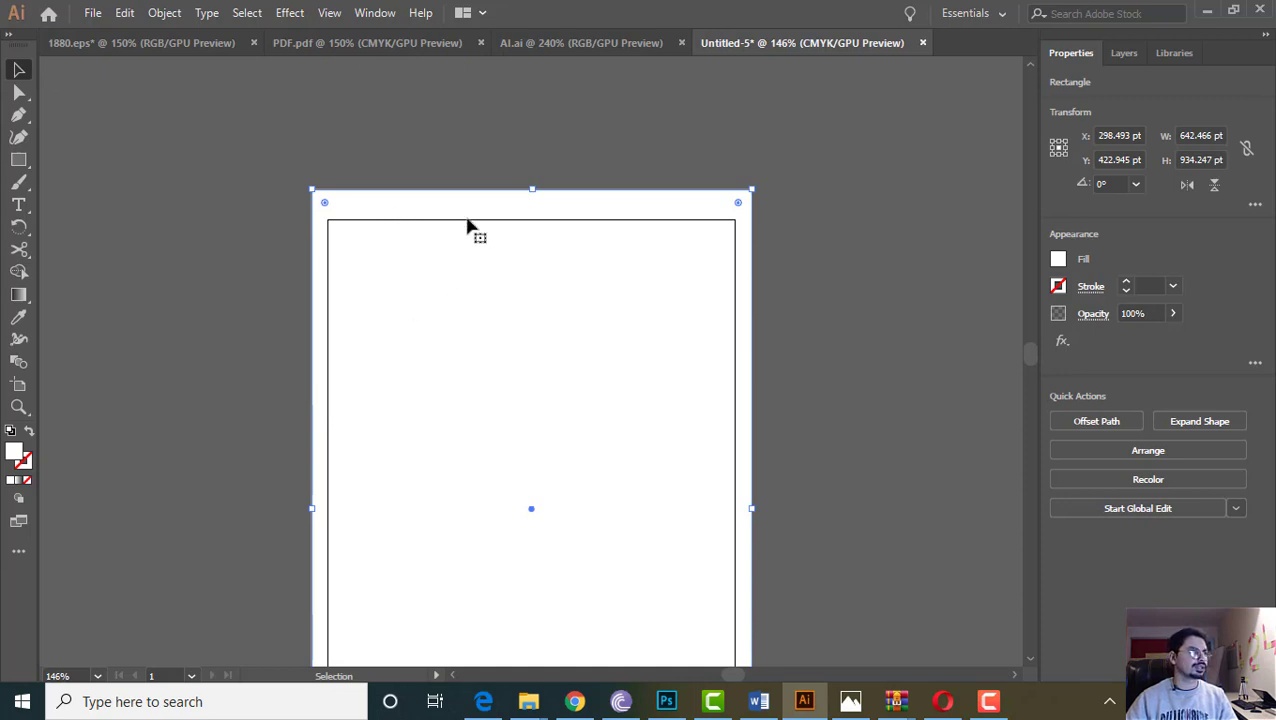
left_click_drag(539, 231, 661, 231)
left_click_drag(641, 241, 741, 247)
left_click_drag(594, 227, 469, 230)
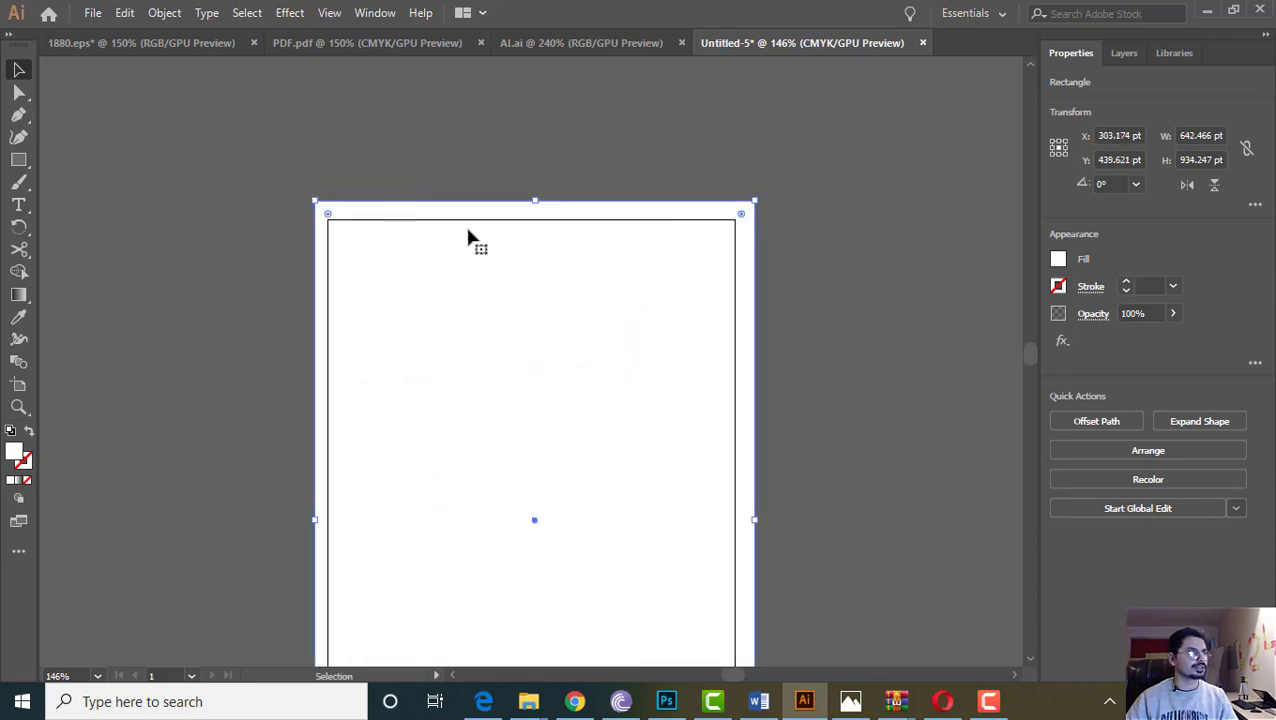
Send the rectangle to the back, behind the business cards
right_click(469, 230)
mouse_move(563, 543)
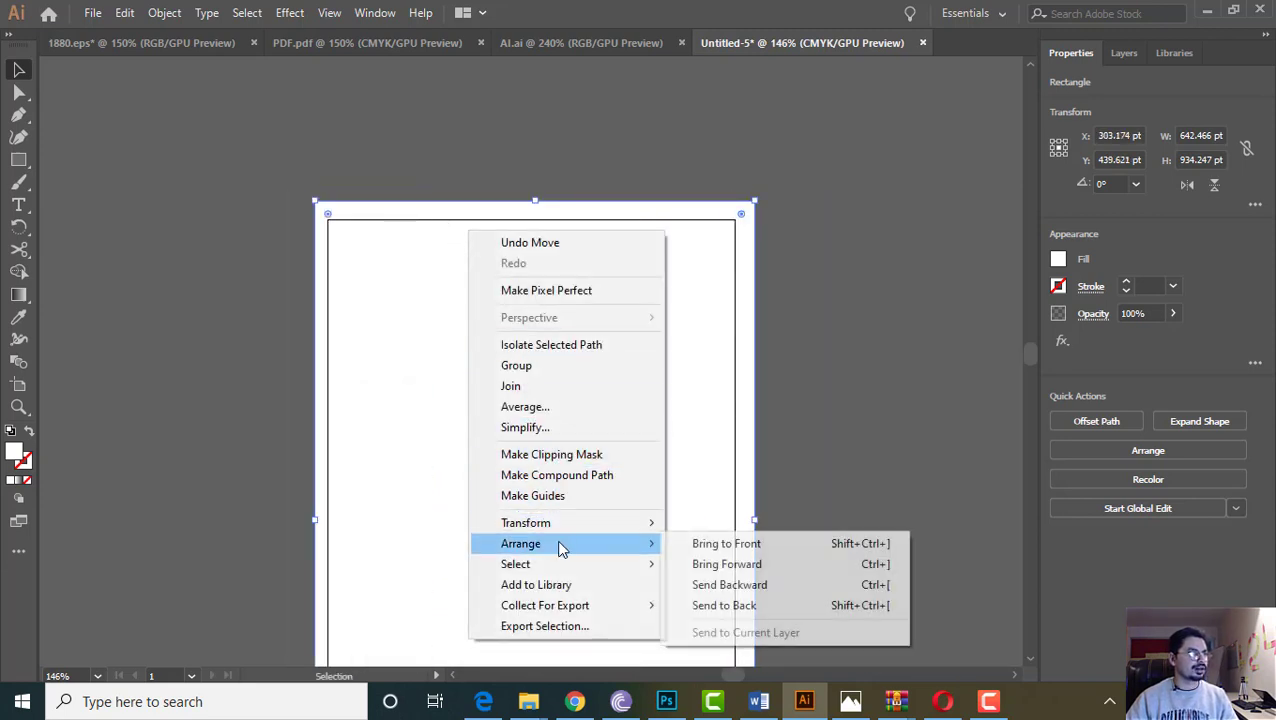
left_click(737, 605)
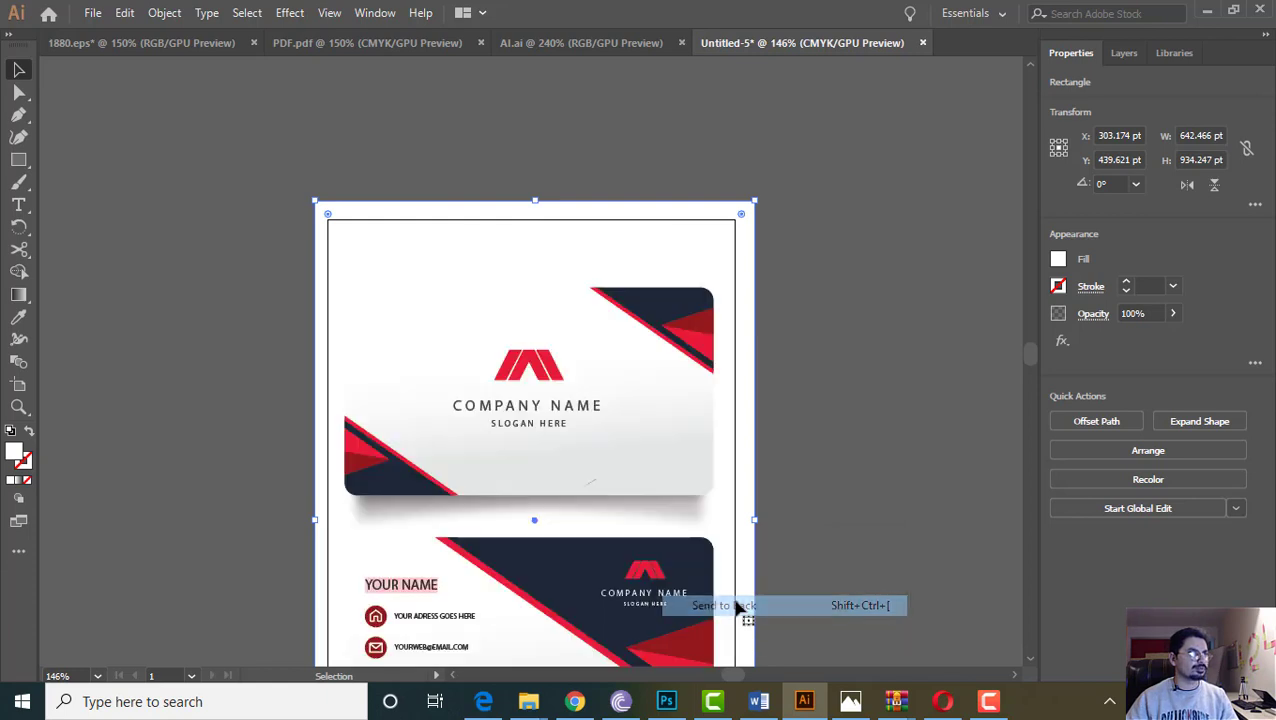
left_click(894, 362)
Fill the background rectangle with a medium grey swatch
left_click(405, 201)
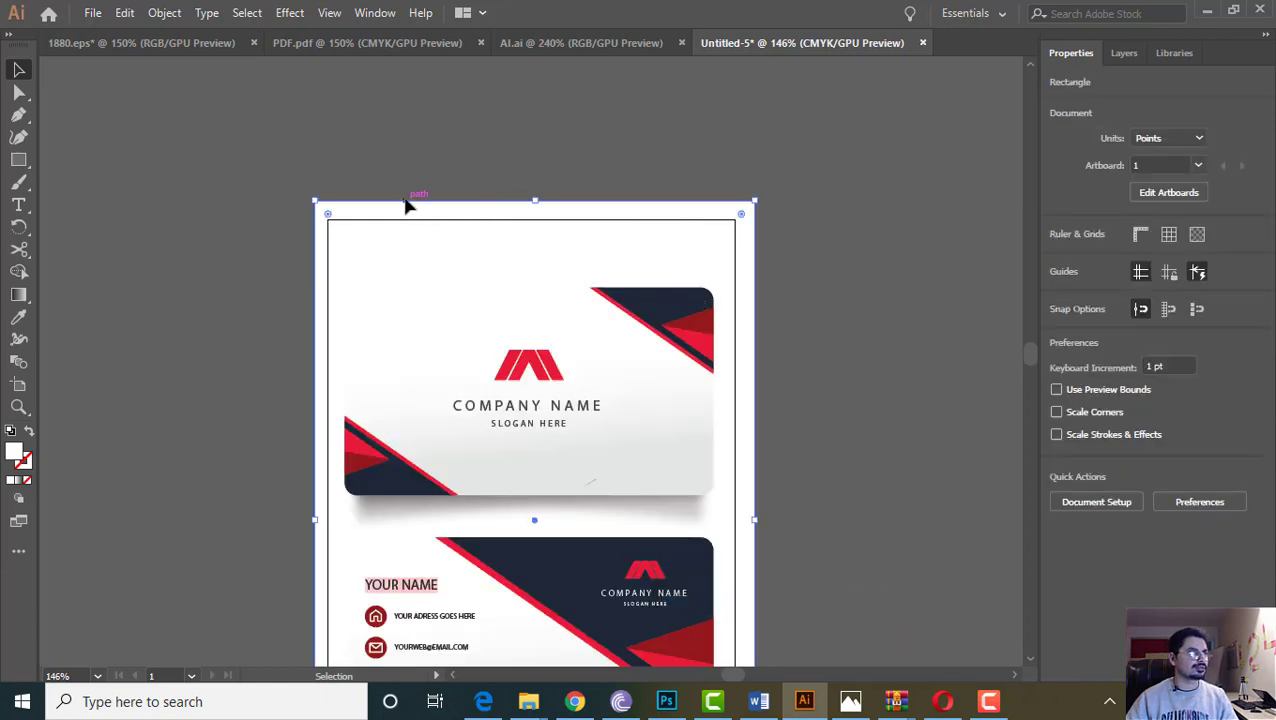
left_click(1058, 262)
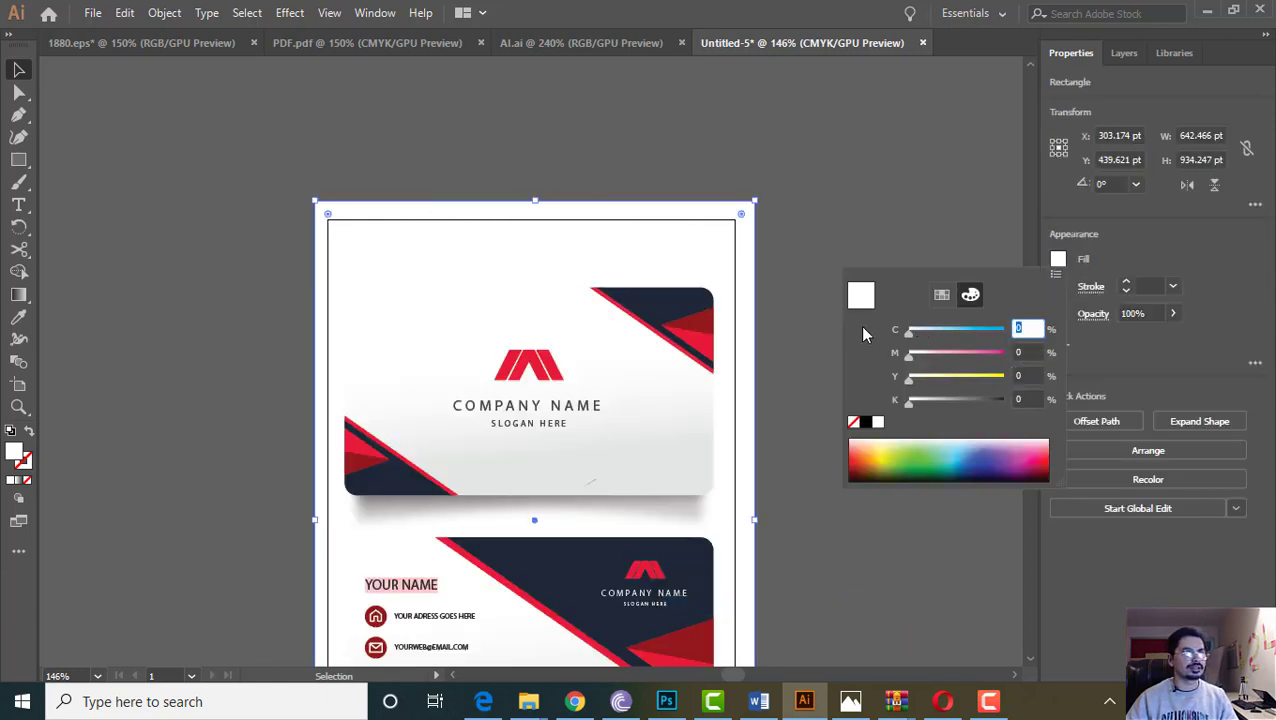
left_click(942, 295)
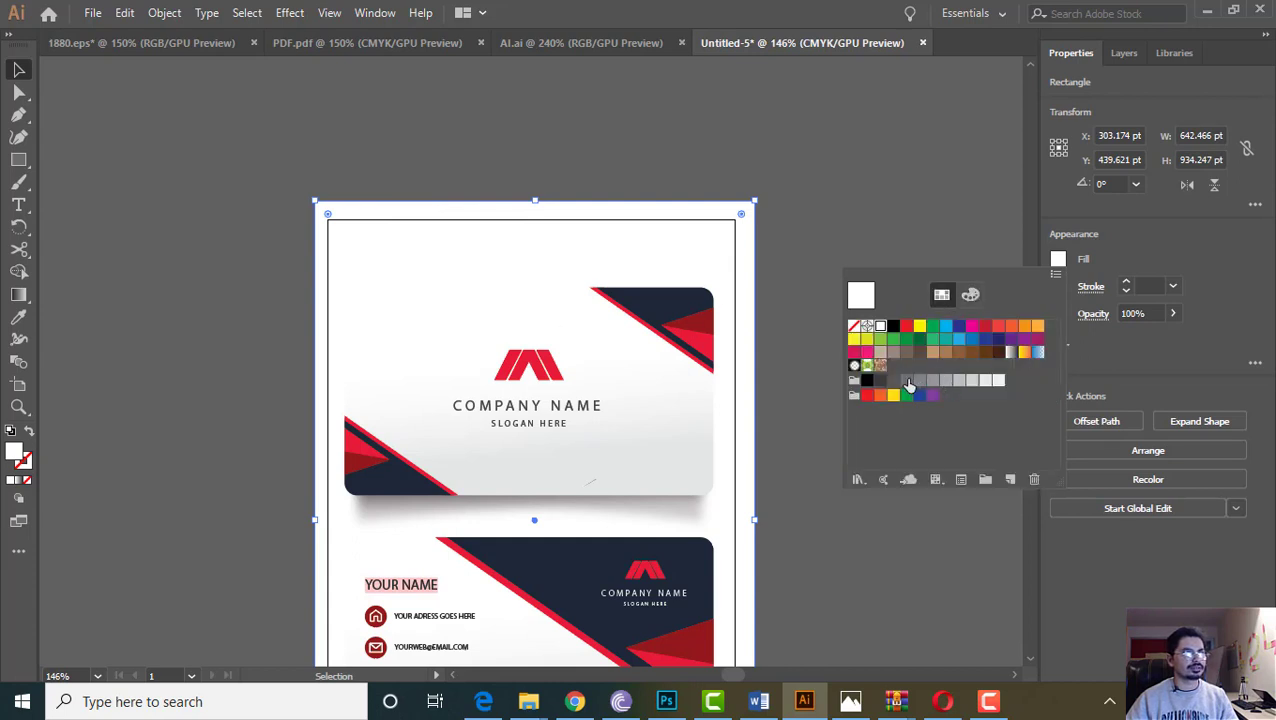
left_click(907, 381)
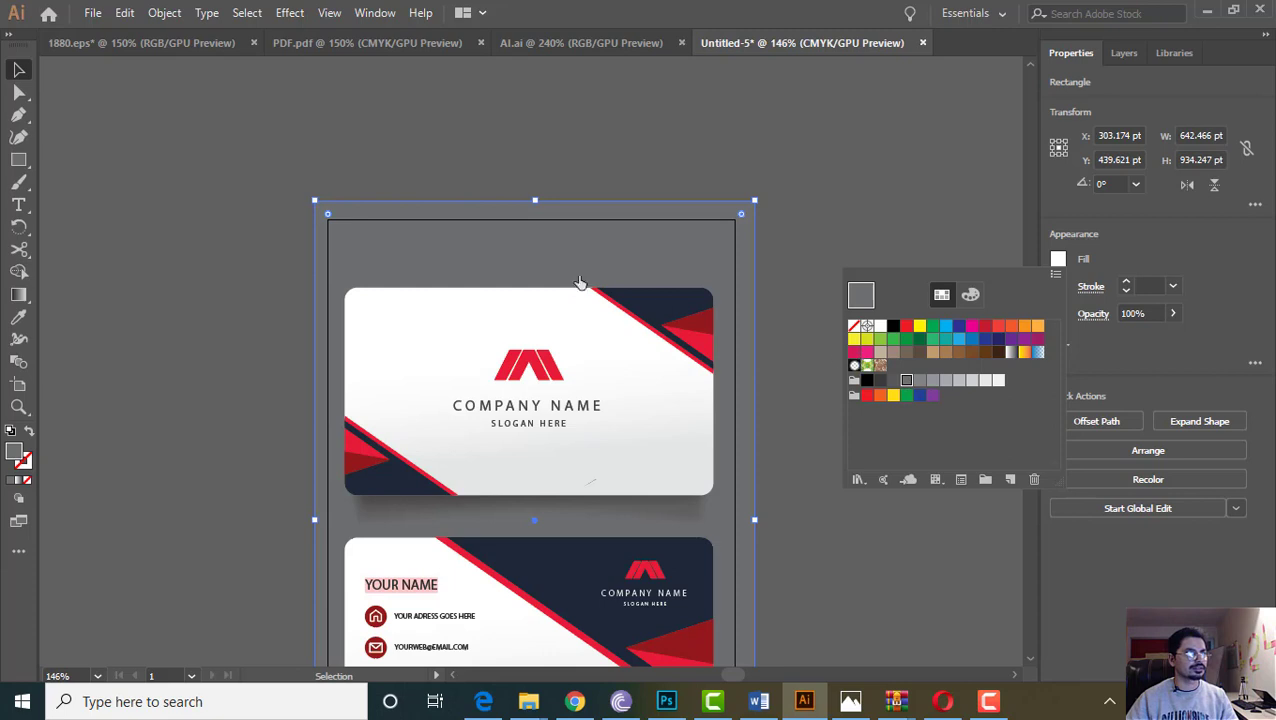
left_click(16, 68)
left_click(443, 175)
scroll(513, 252, "down", 7)
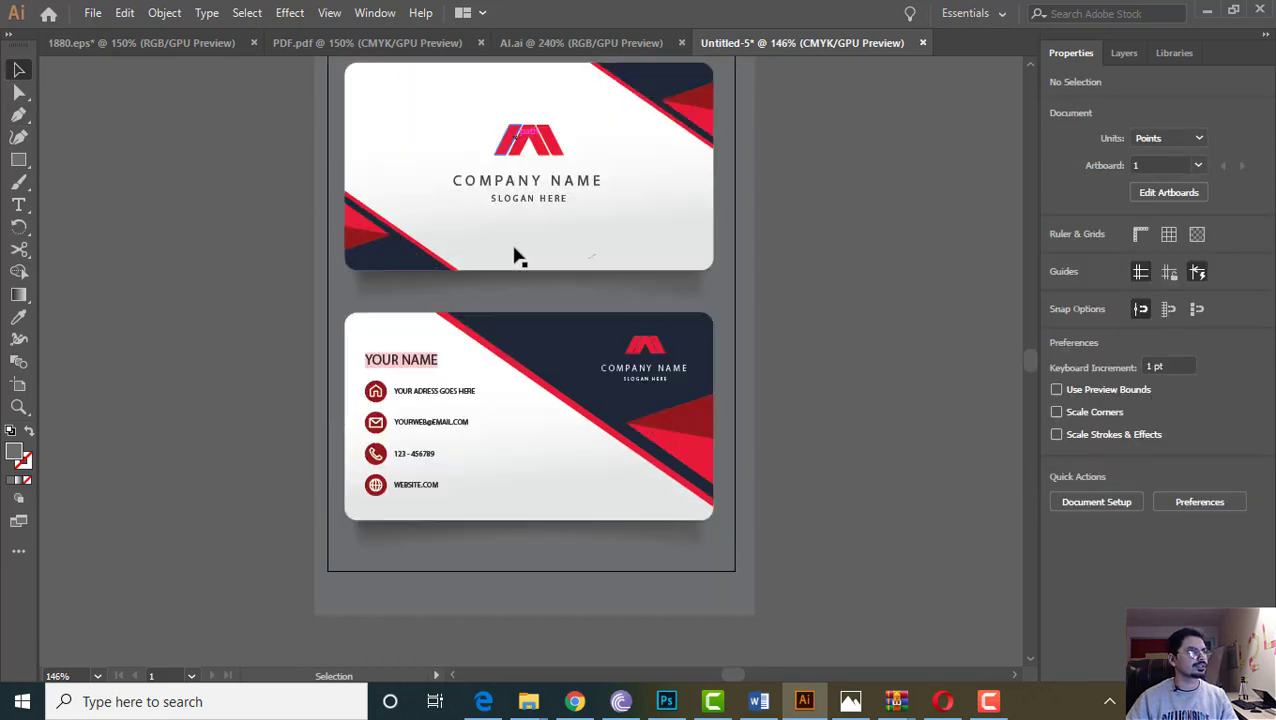
scroll(537, 298, "up", 5)
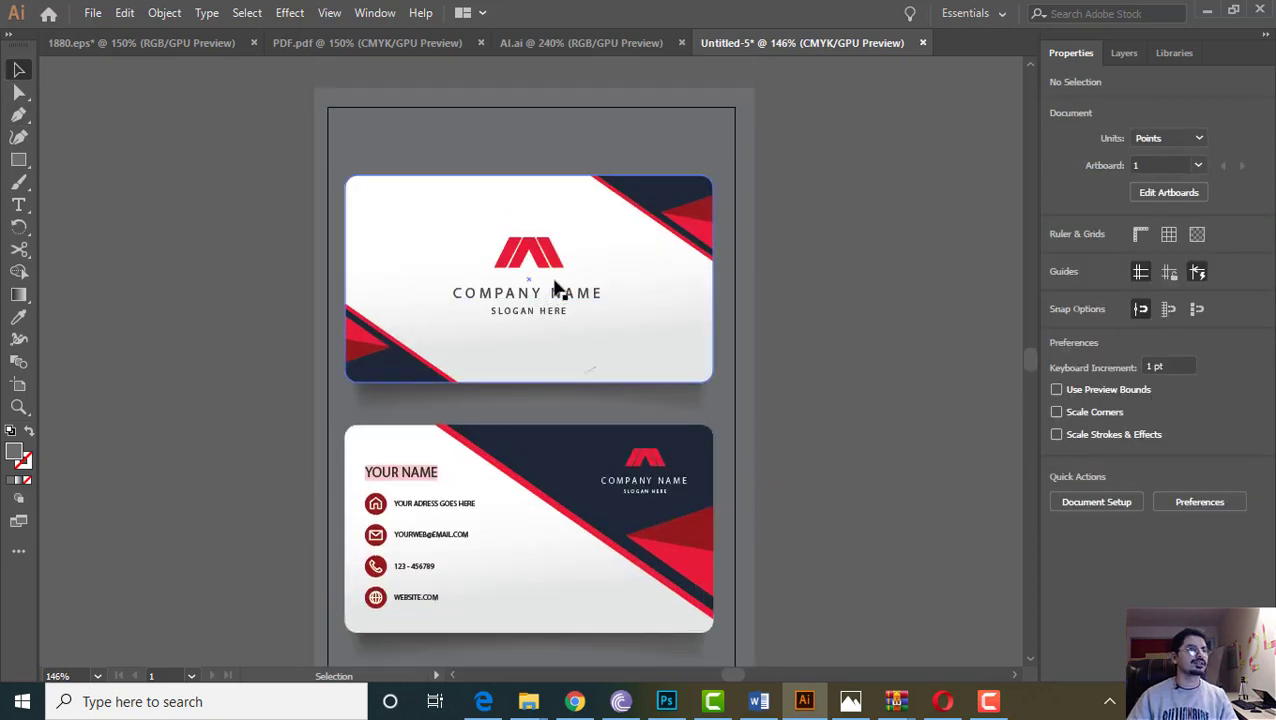
Ungroup the two business cards
left_click(530, 262)
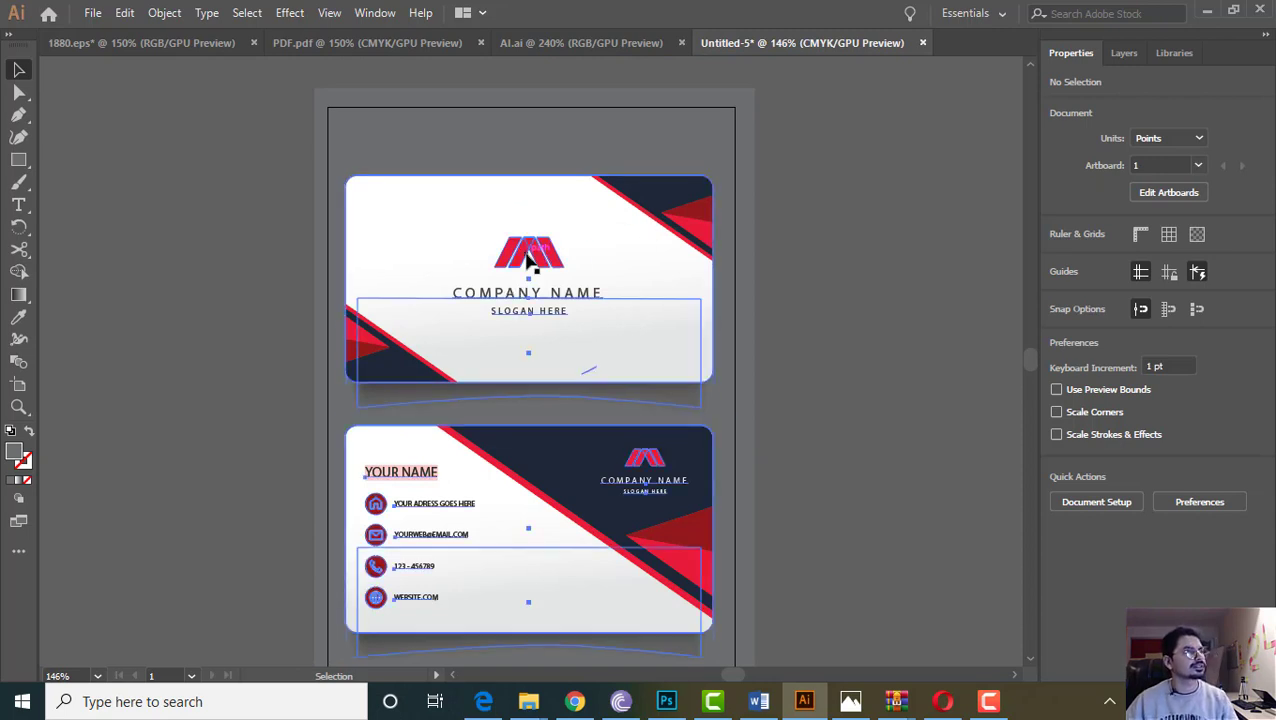
right_click(527, 258)
left_click(181, 220)
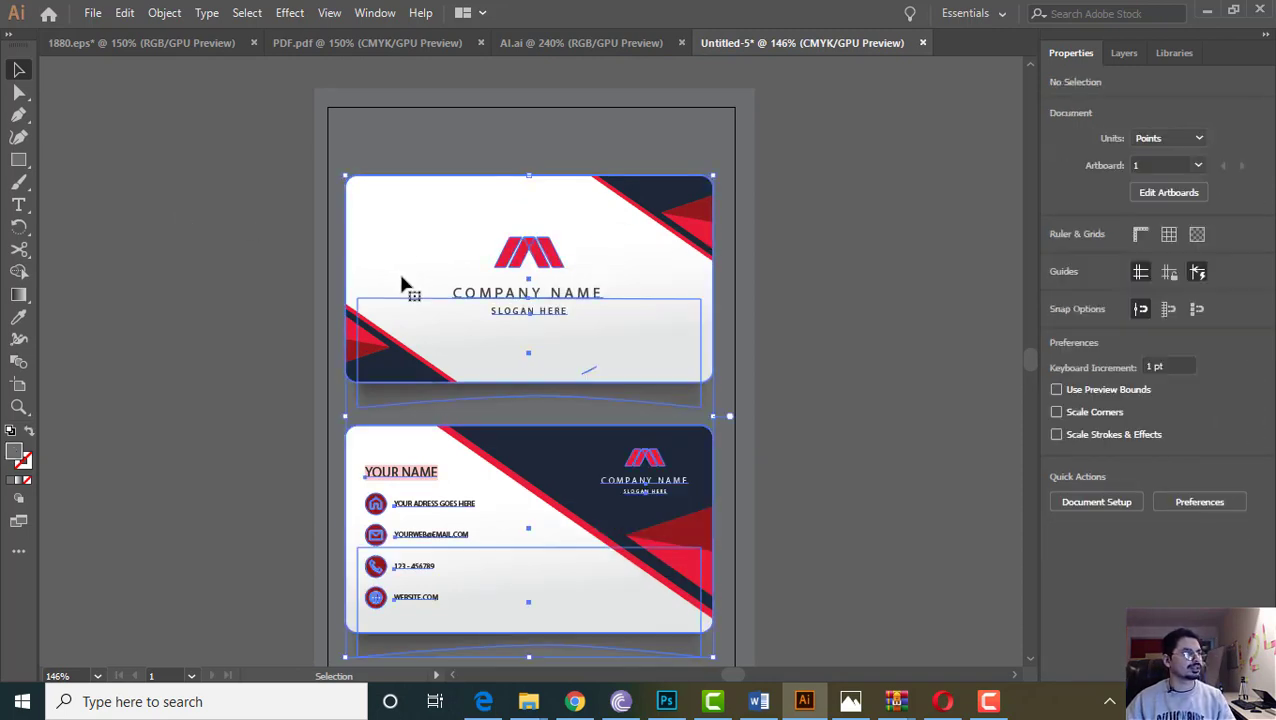
left_click(402, 285)
right_click(476, 266)
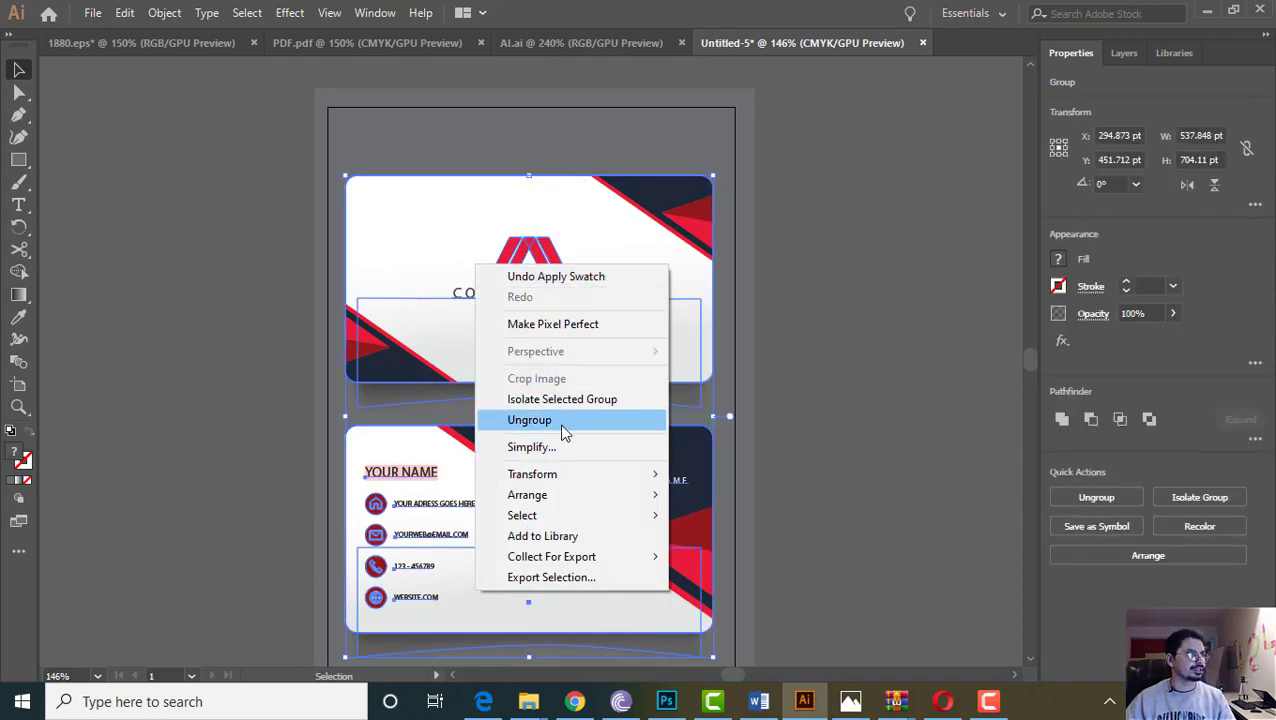
left_click(562, 422)
left_click(265, 327)
Ungroup the front card and delete its placeholder logo, company name and slogan
left_click(516, 287)
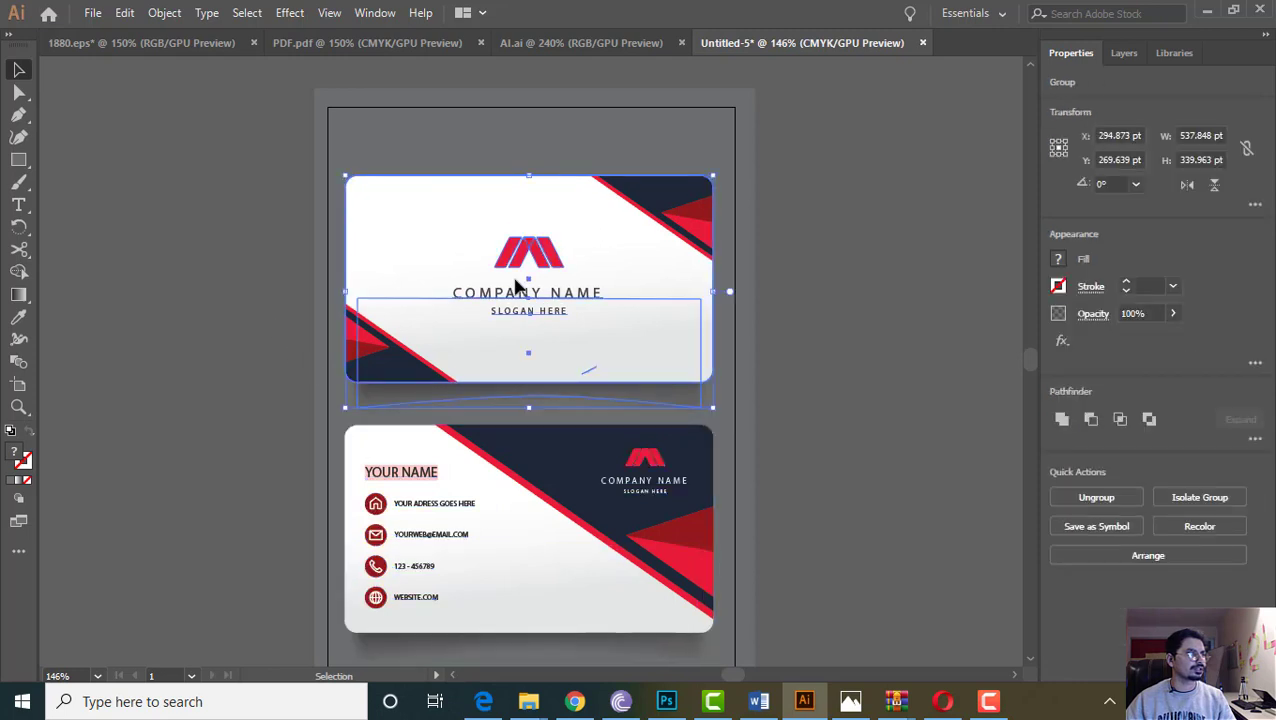
left_click(796, 333)
left_click(515, 276)
right_click(516, 268)
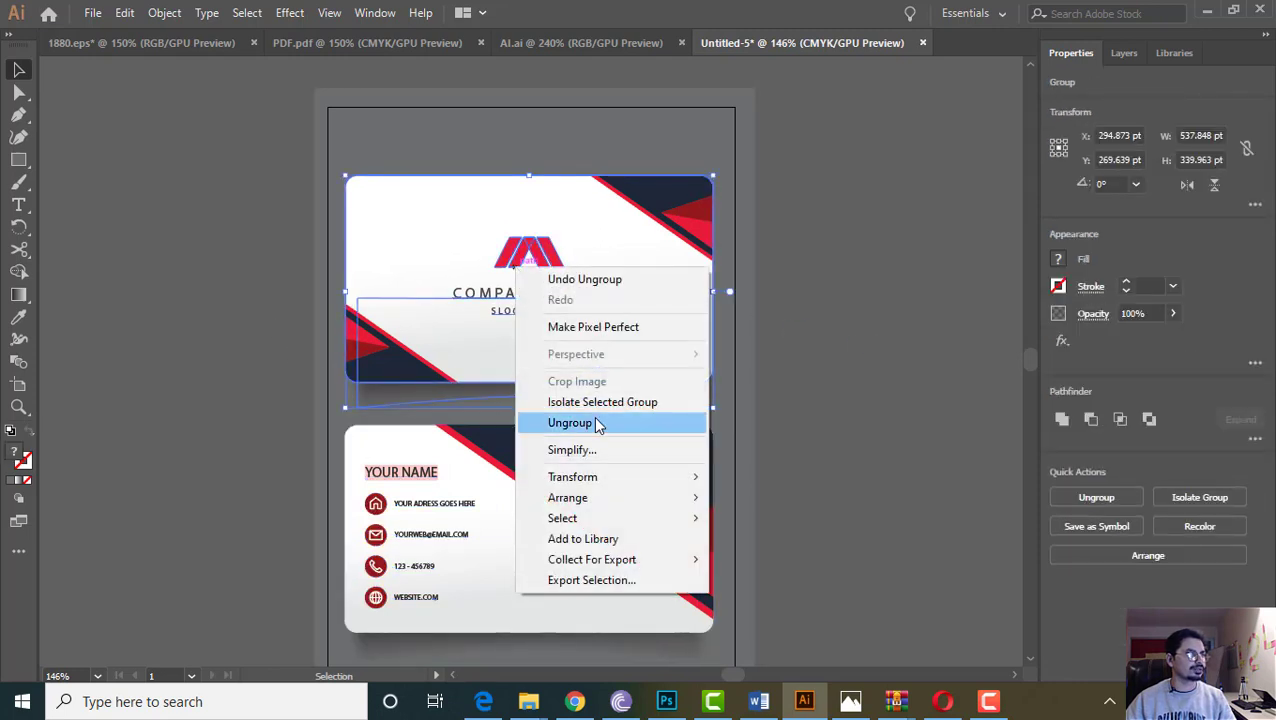
left_click(596, 423)
left_click(541, 264)
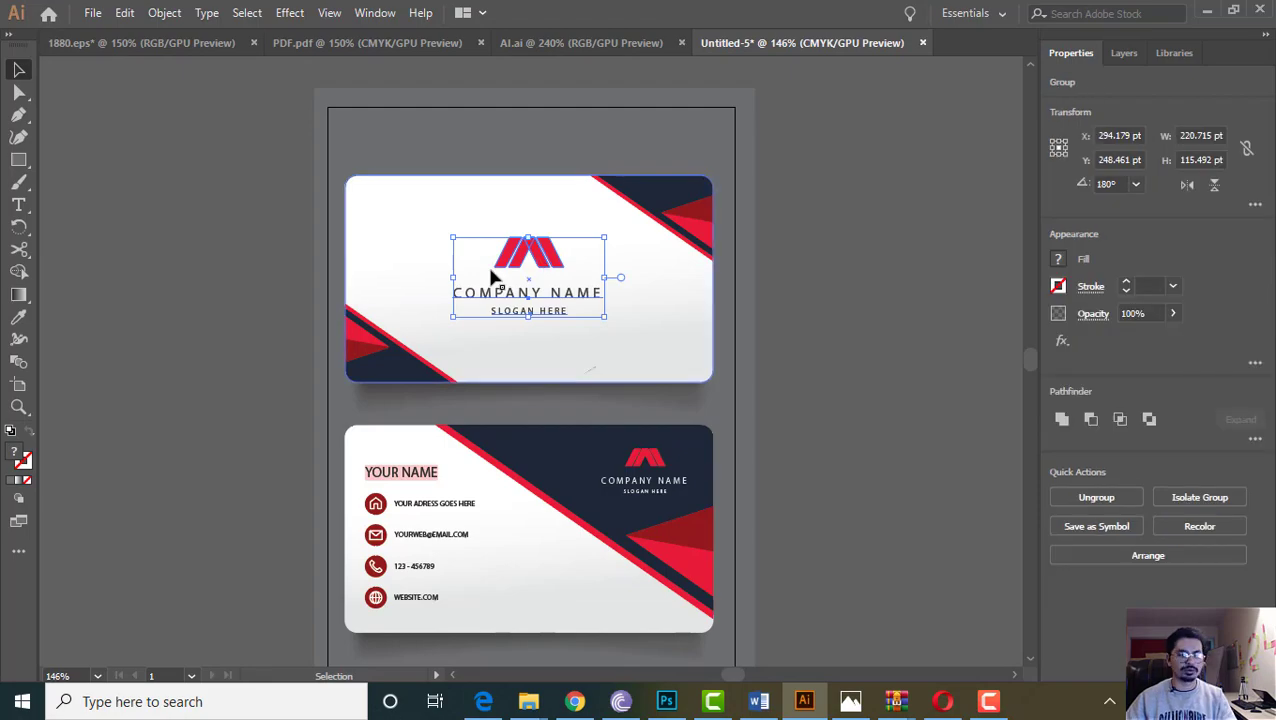
key("Delete")
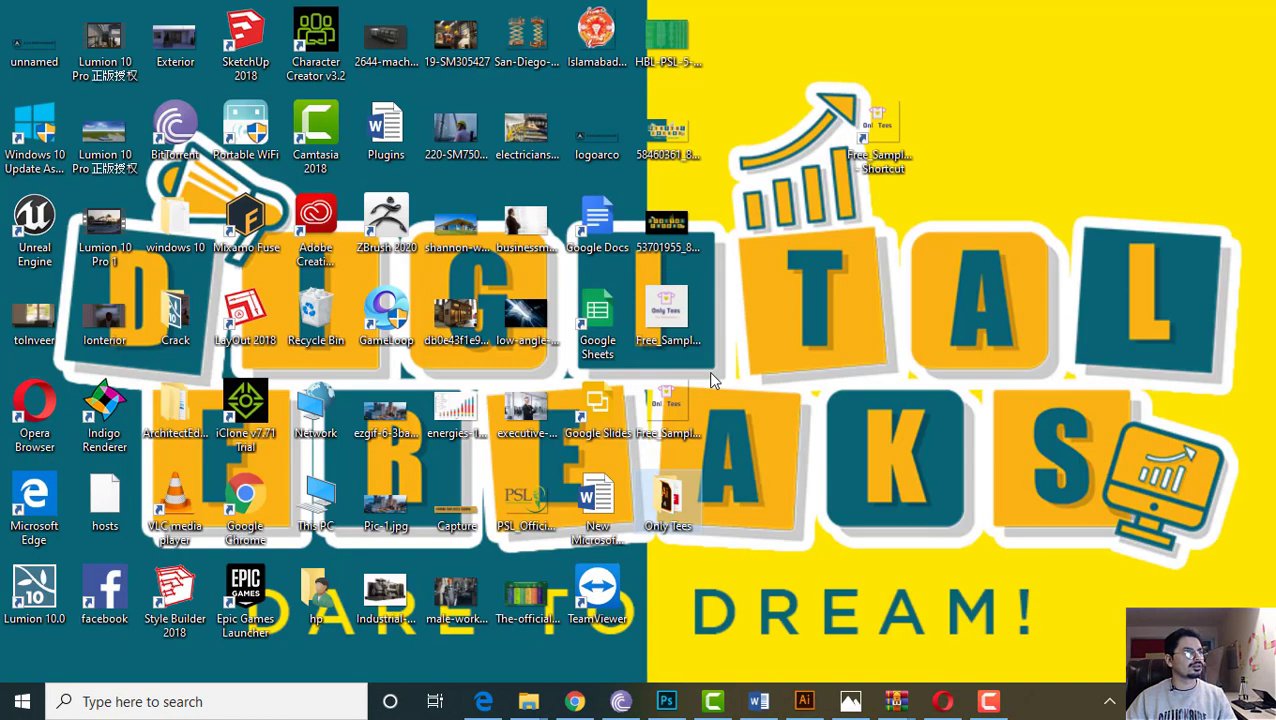
Drag the Only Tees PNG logo into Illustrator, scale it down and centre it on the front card
double_click(667, 497)
left_click_drag(652, 276, 549, 306)
left_click_drag(716, 480, 566, 330)
left_click_drag(514, 238, 616, 340)
left_click_drag(636, 392, 622, 376)
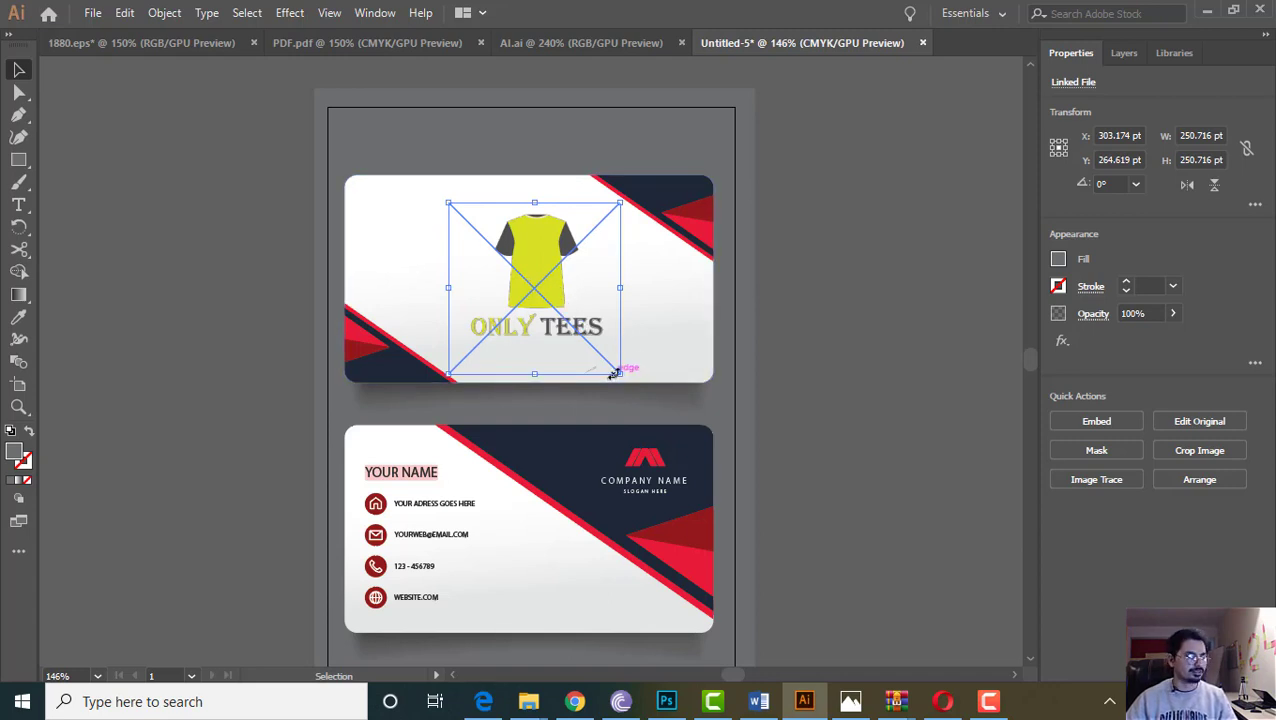
Shrink the Only Tees logo slightly on the front card, then deselect everything
left_click_drag(620, 372, 600, 350)
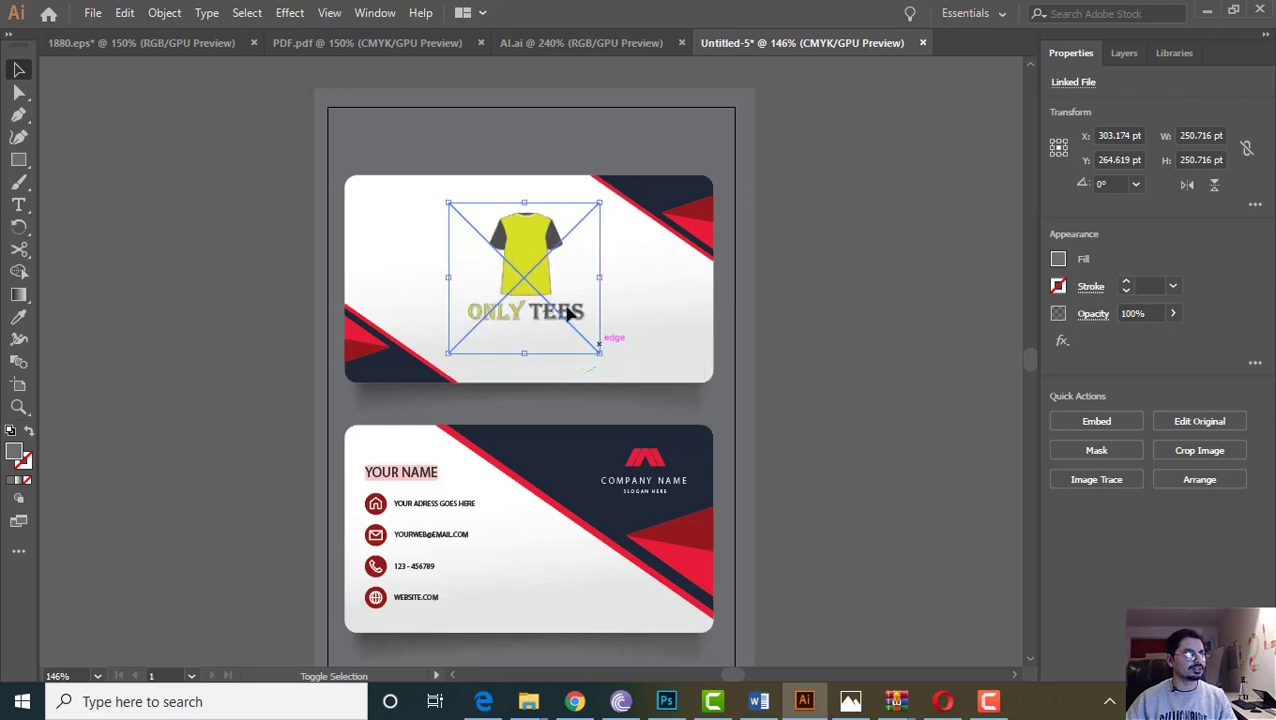
left_click(537, 271, "shift")
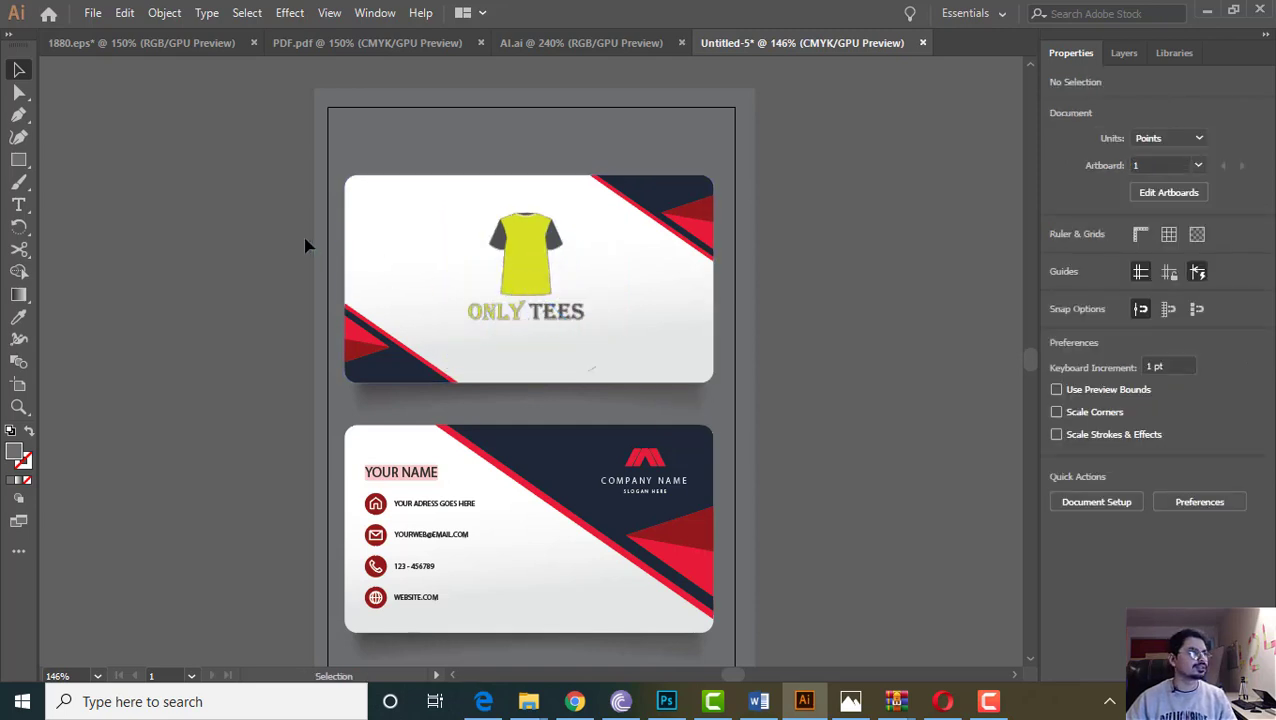
left_click(505, 332)
left_click(322, 294)
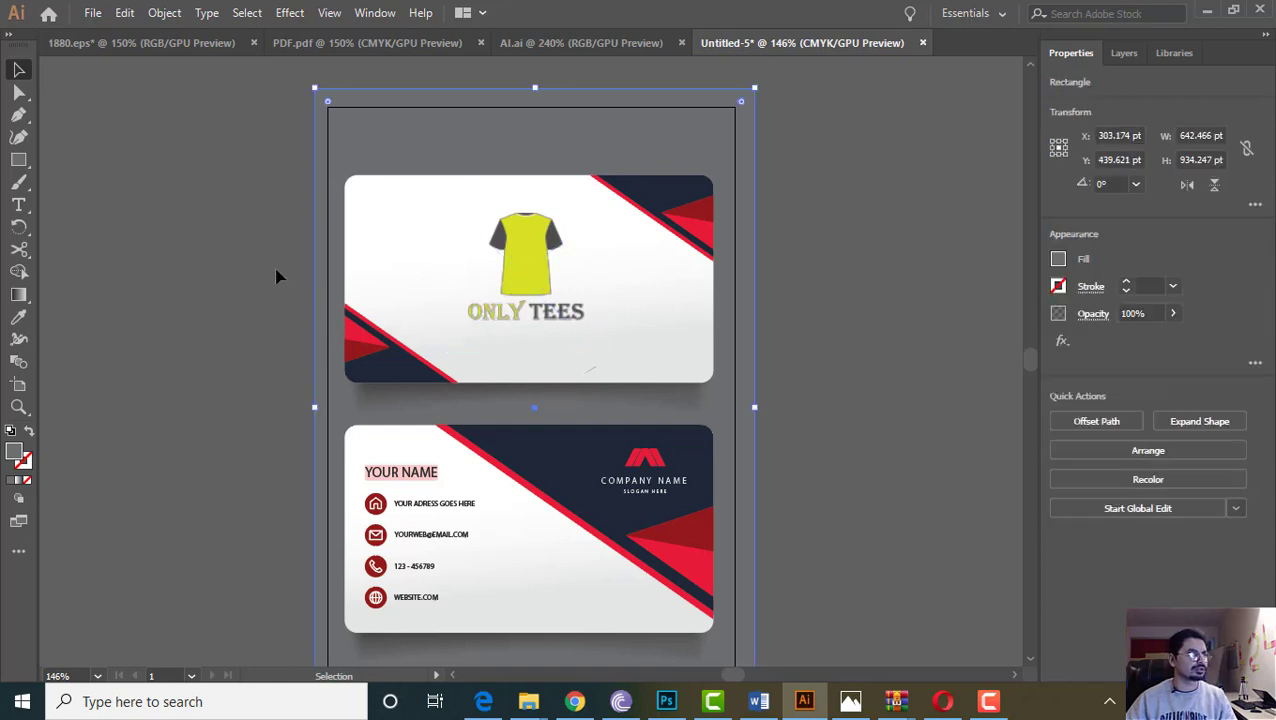
key("ctrl+2")
scroll(522, 368, "down", 3)
scroll(524, 385, "up", 3)
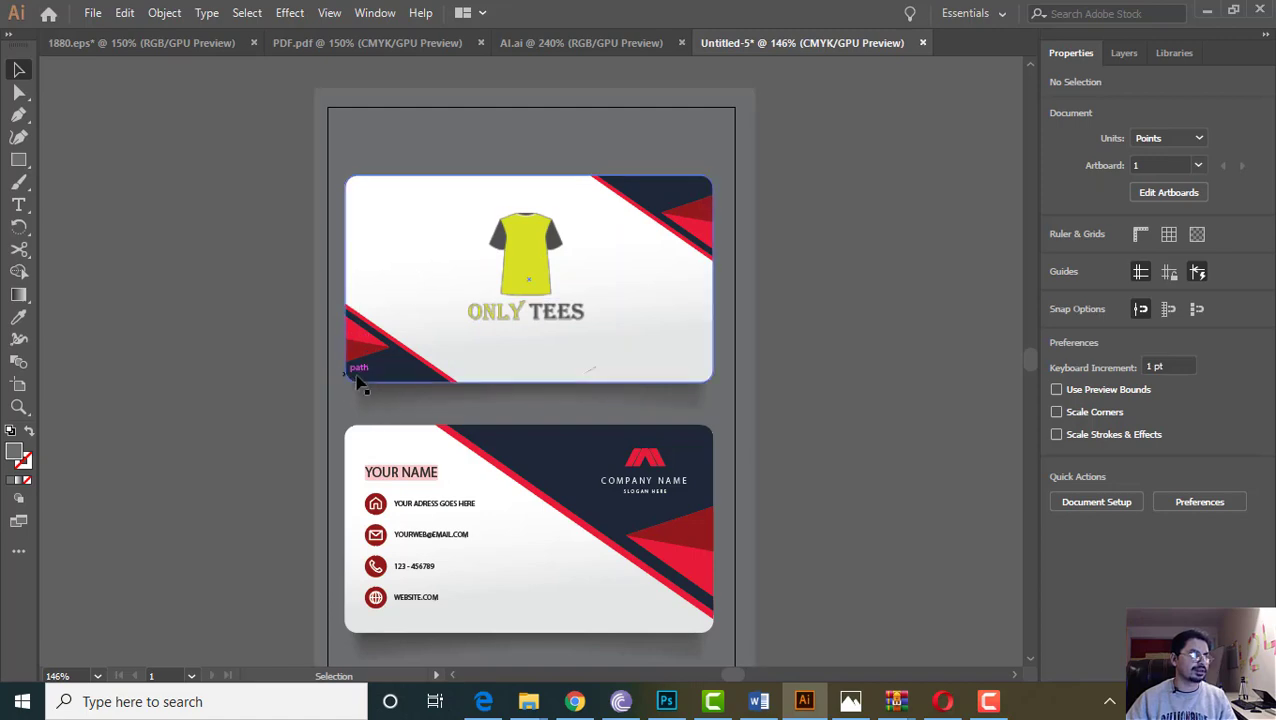
Search Freepik for 'Business Card' and scroll through the first page of results
left_click(575, 702)
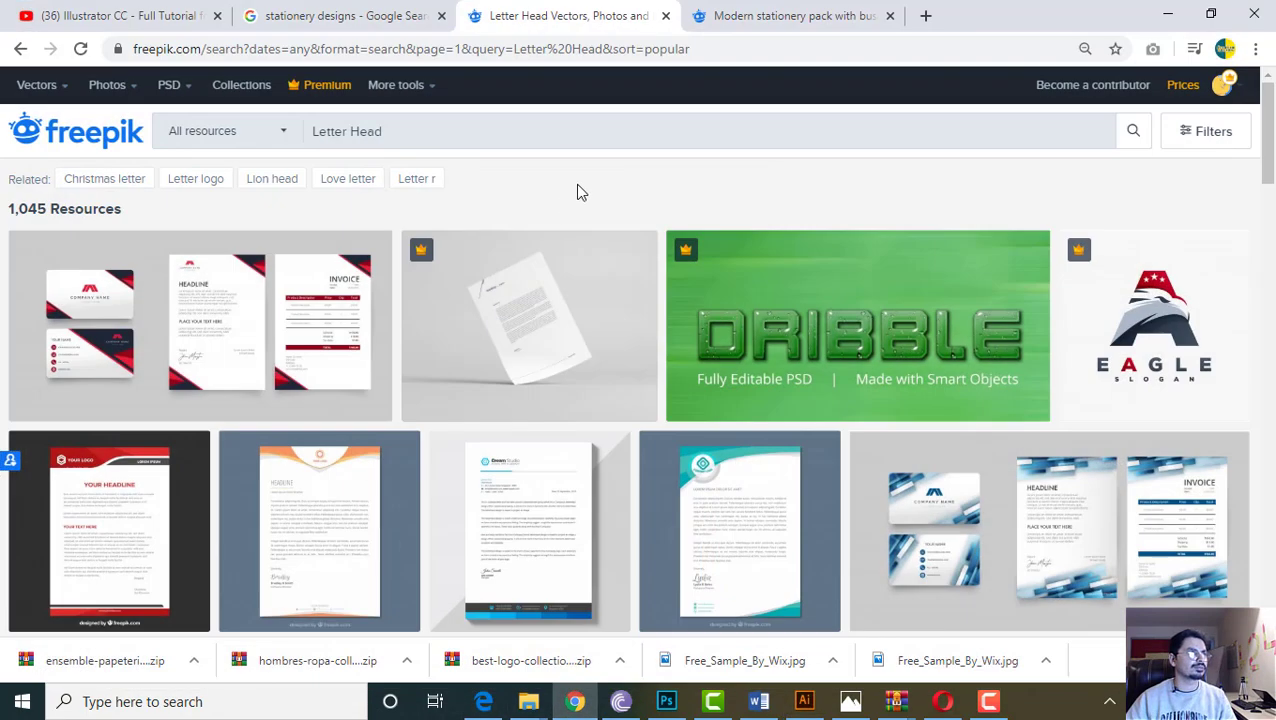
left_click(465, 131)
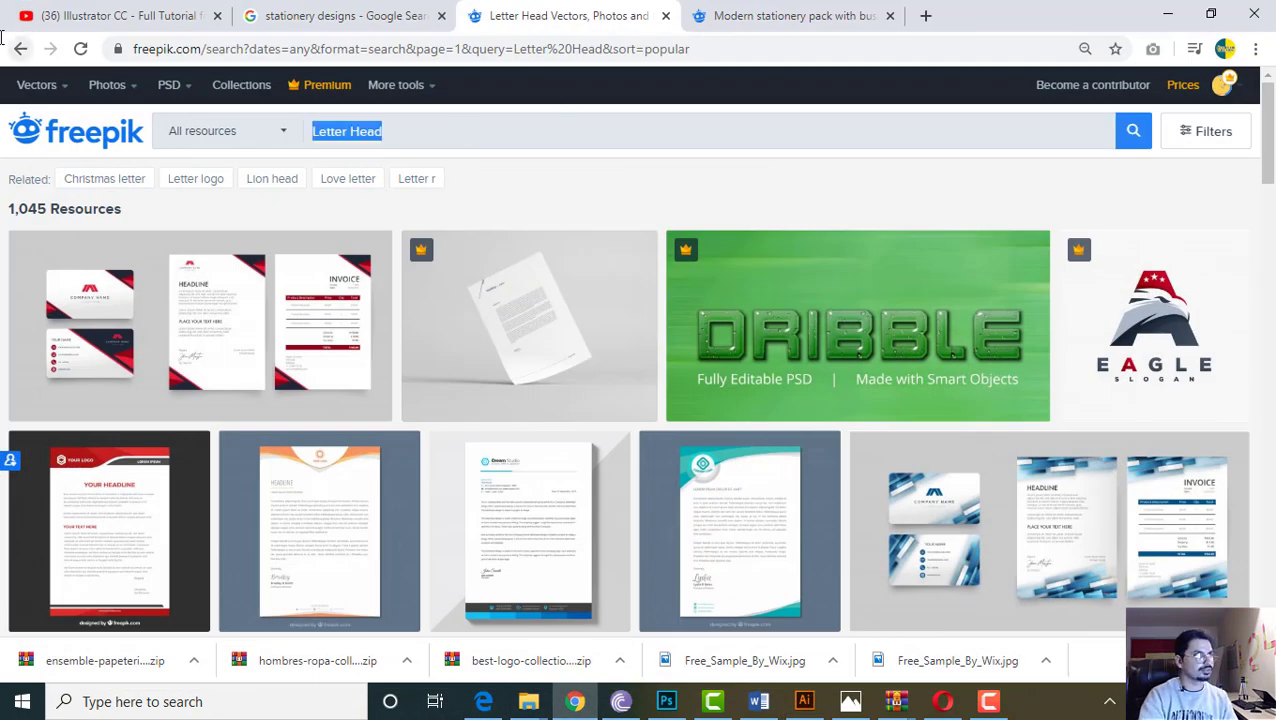
type("Business Card")
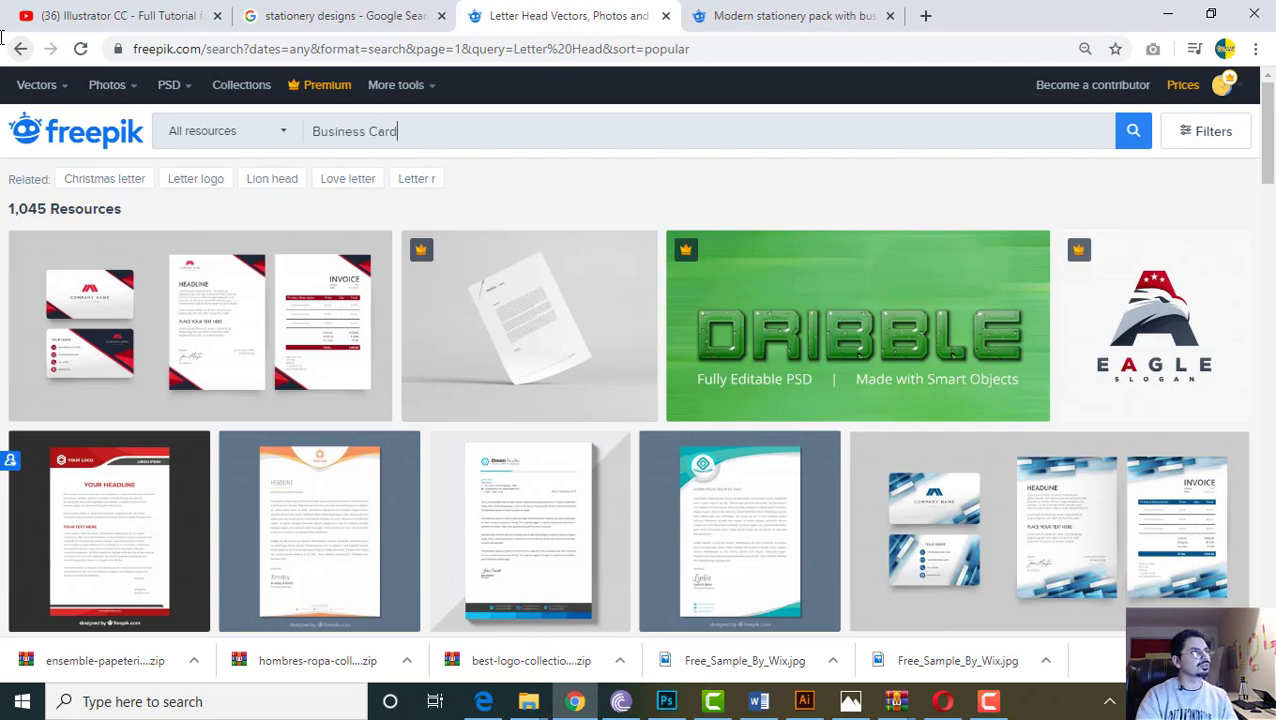
key("Return")
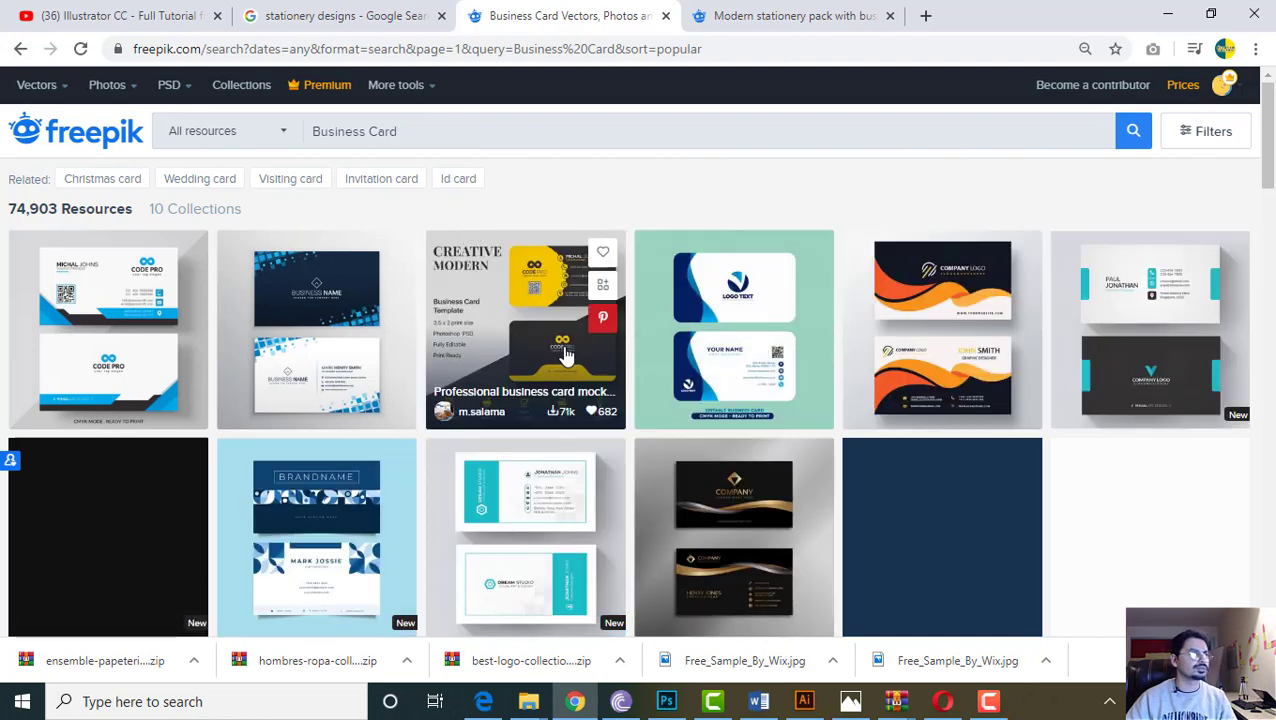
scroll(666, 379, "down", 3)
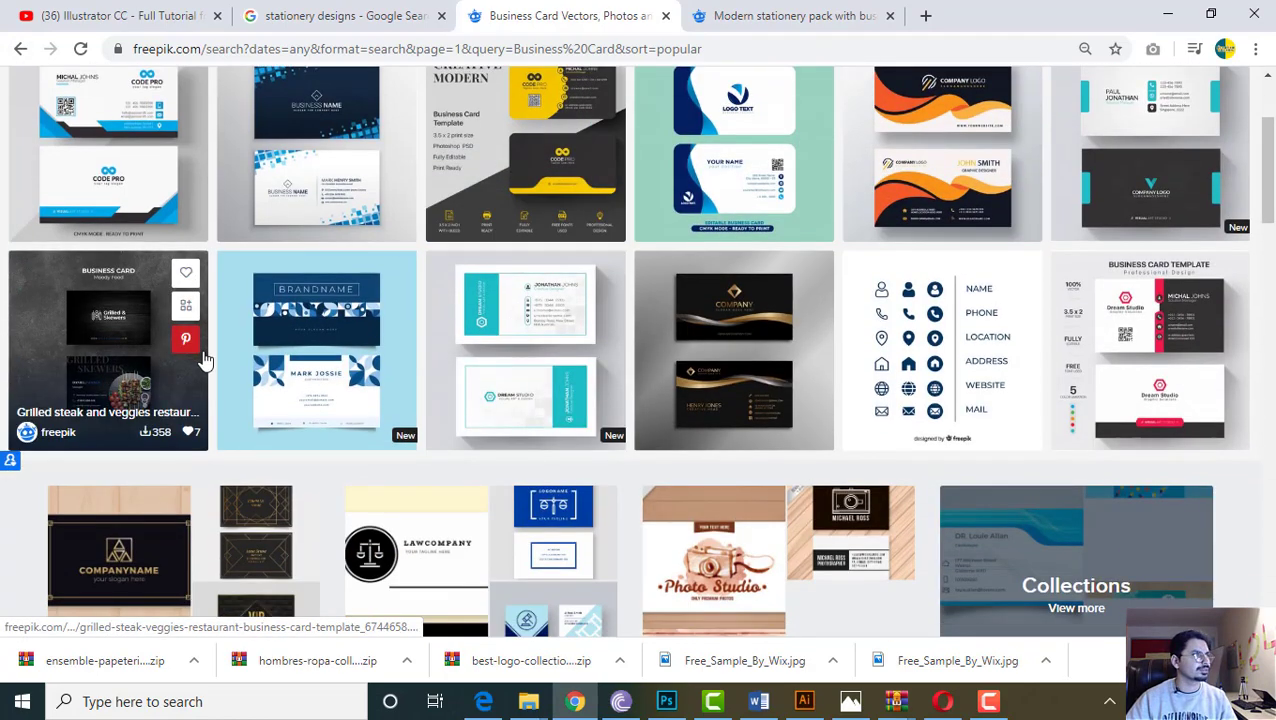
scroll(375, 395, "down", 8)
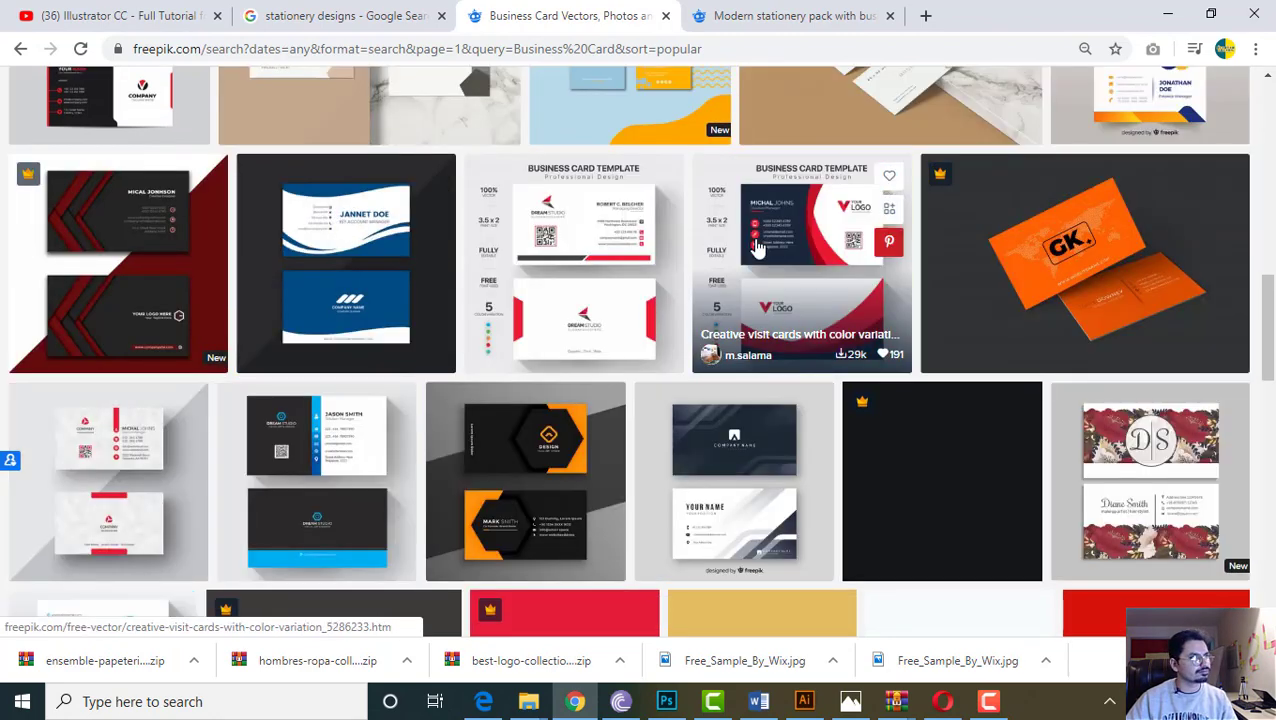
scroll(757, 248, "down", 5)
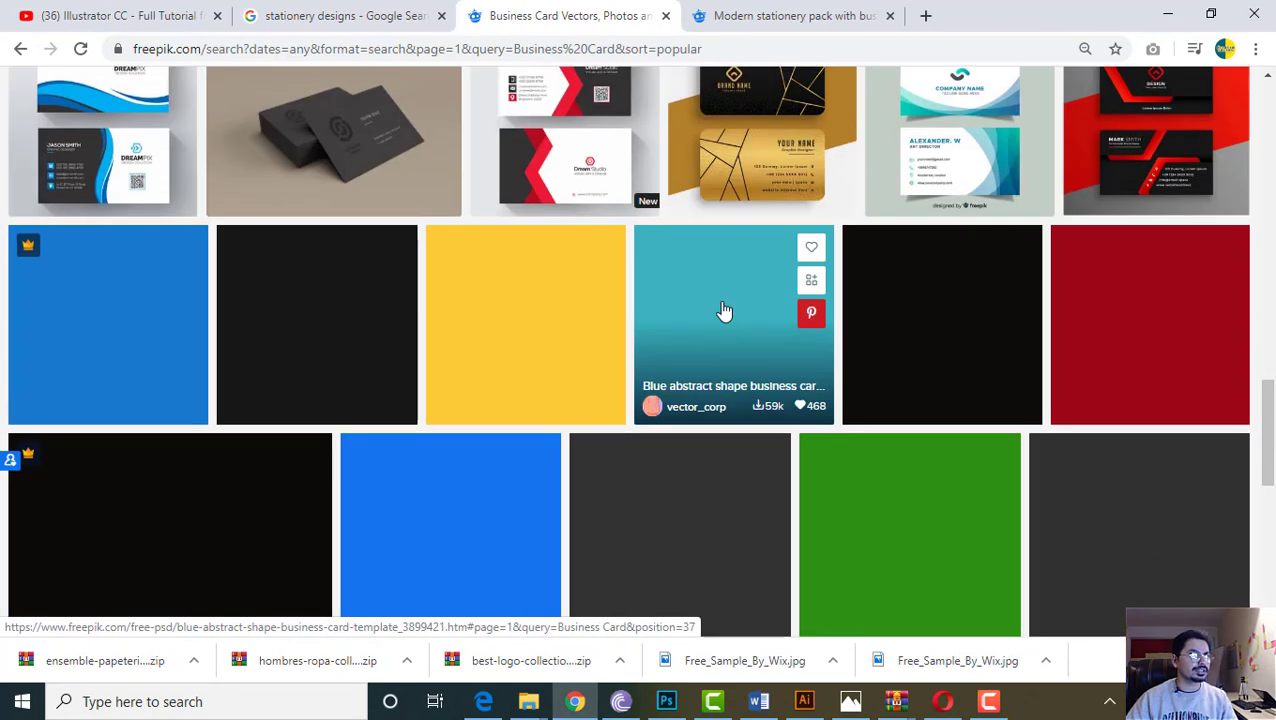
scroll(640, 330, "down", 2)
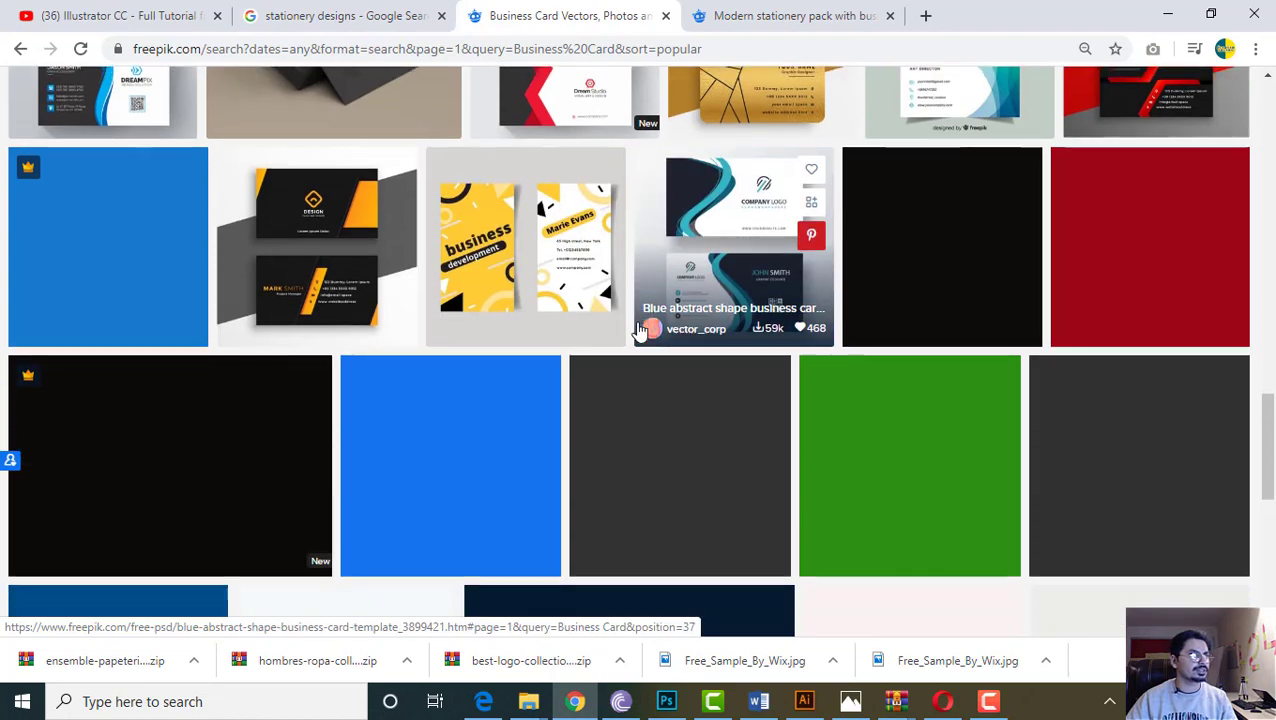
scroll(637, 325, "down", 5)
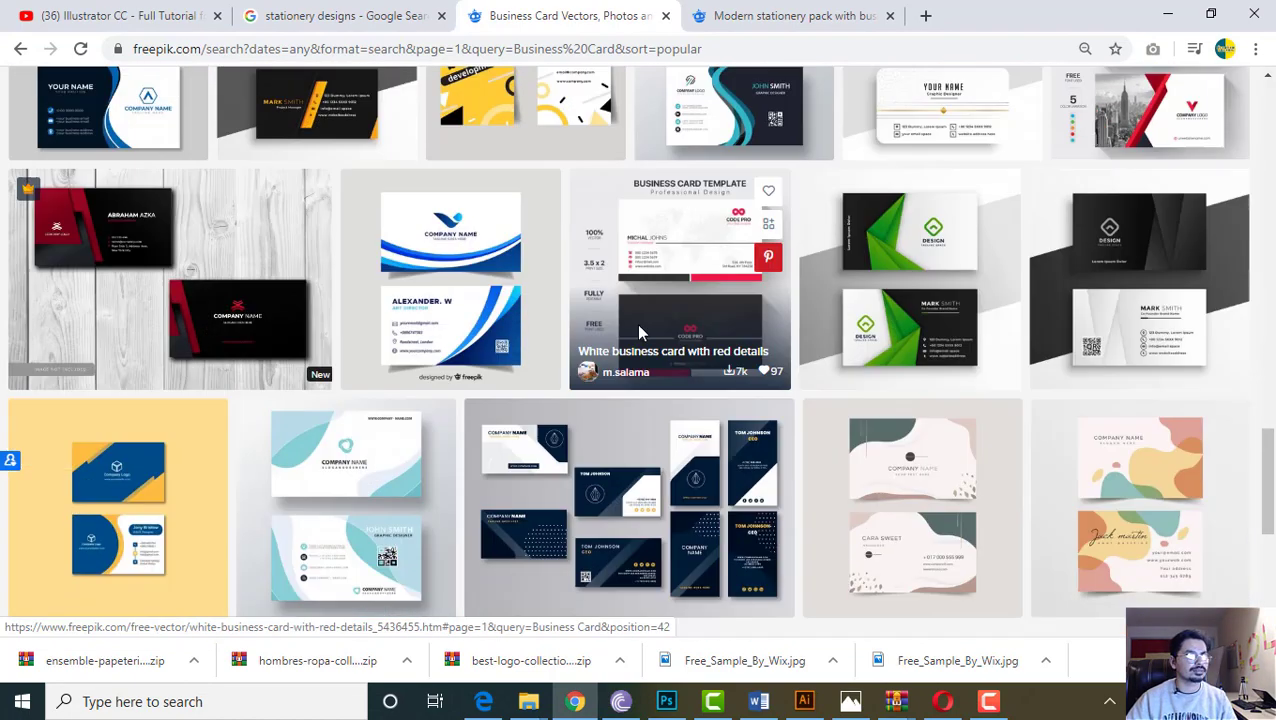
scroll(692, 352, "up", 3)
scroll(741, 443, "down", 2)
scroll(743, 452, "down", 1)
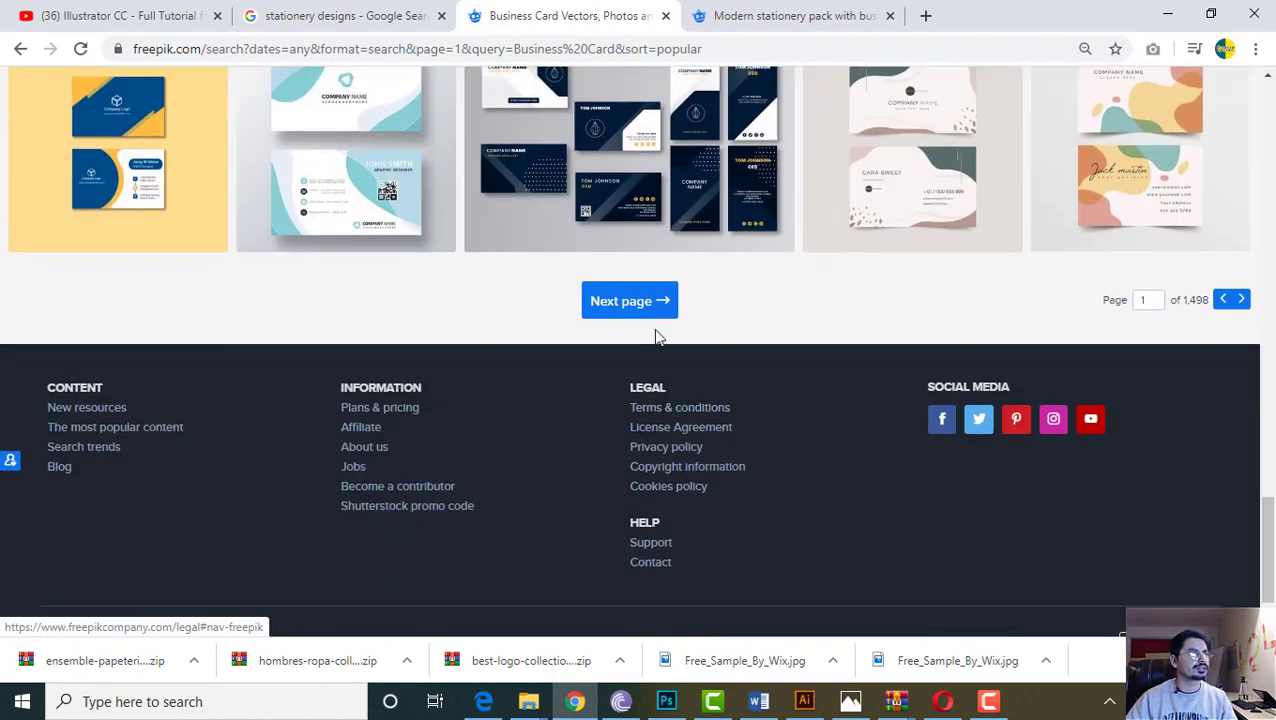
Browse the second page of Business Card results, then minimize Chrome
left_click(668, 308)
scroll(723, 375, "down", 5)
scroll(723, 375, "up", 5)
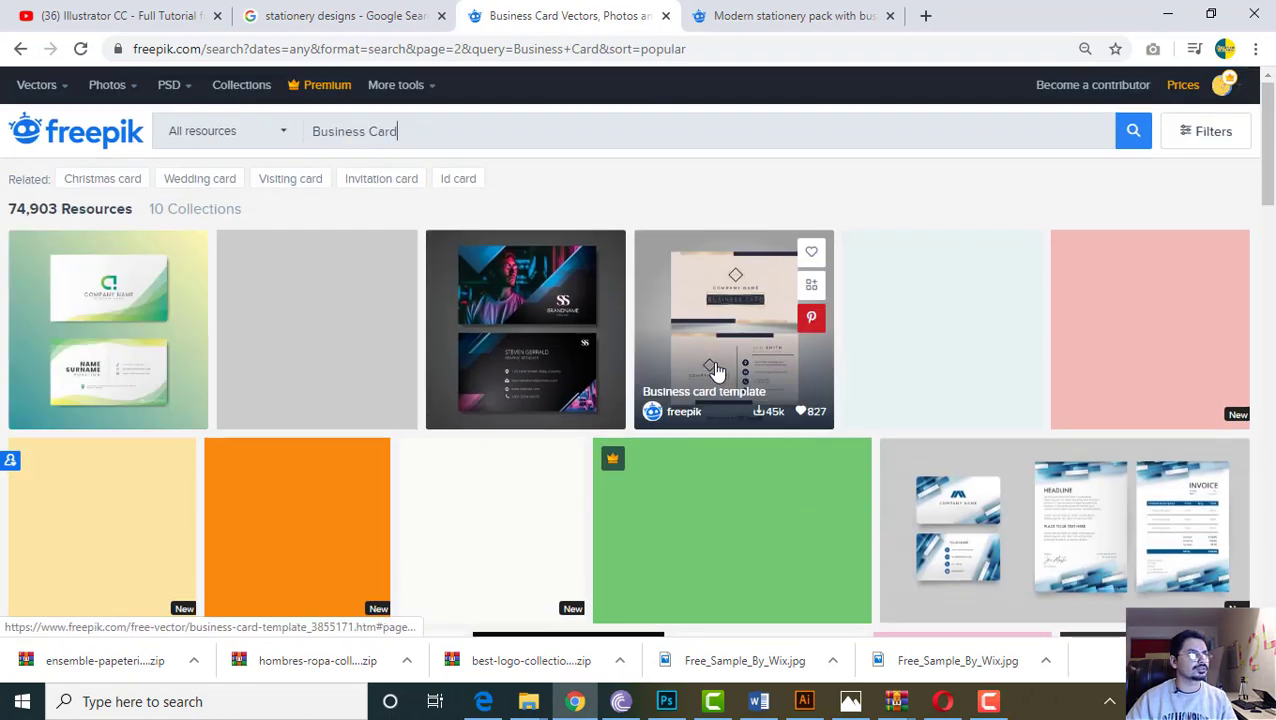
scroll(341, 300, "down", 10)
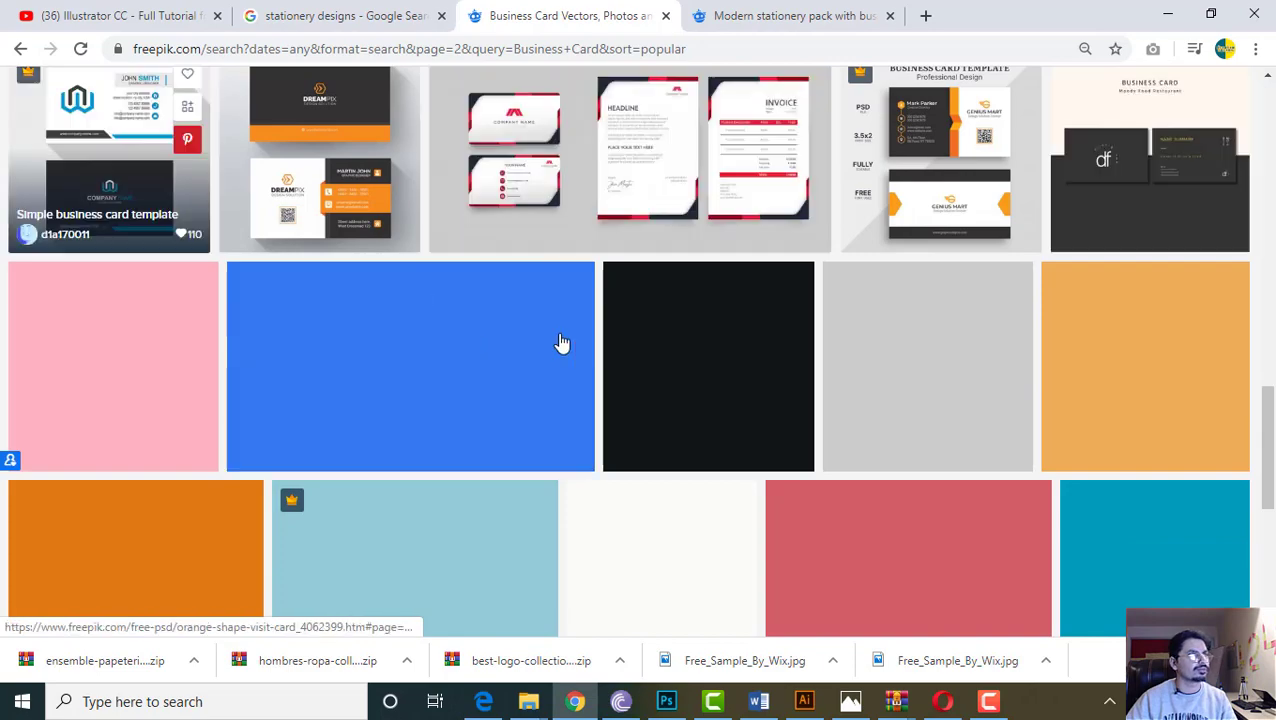
scroll(561, 342, "down", 10)
scroll(555, 356, "up", 15)
scroll(557, 358, "up", 6)
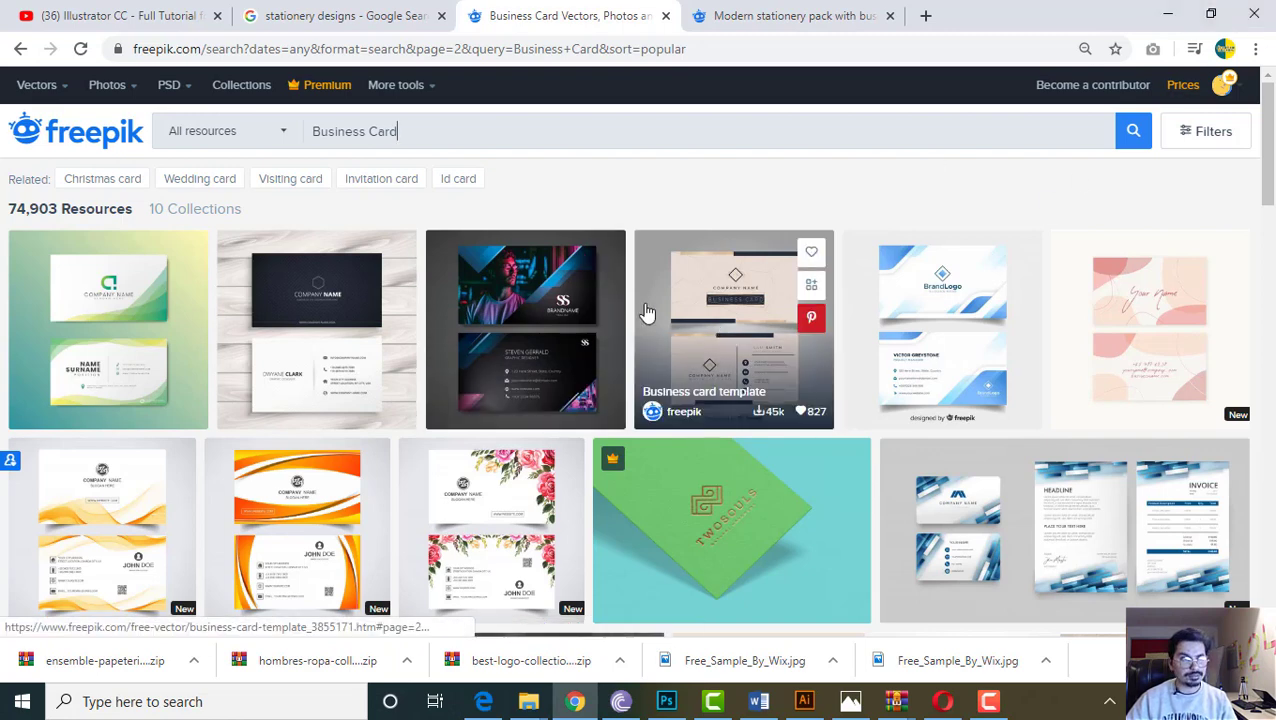
left_click(1167, 14)
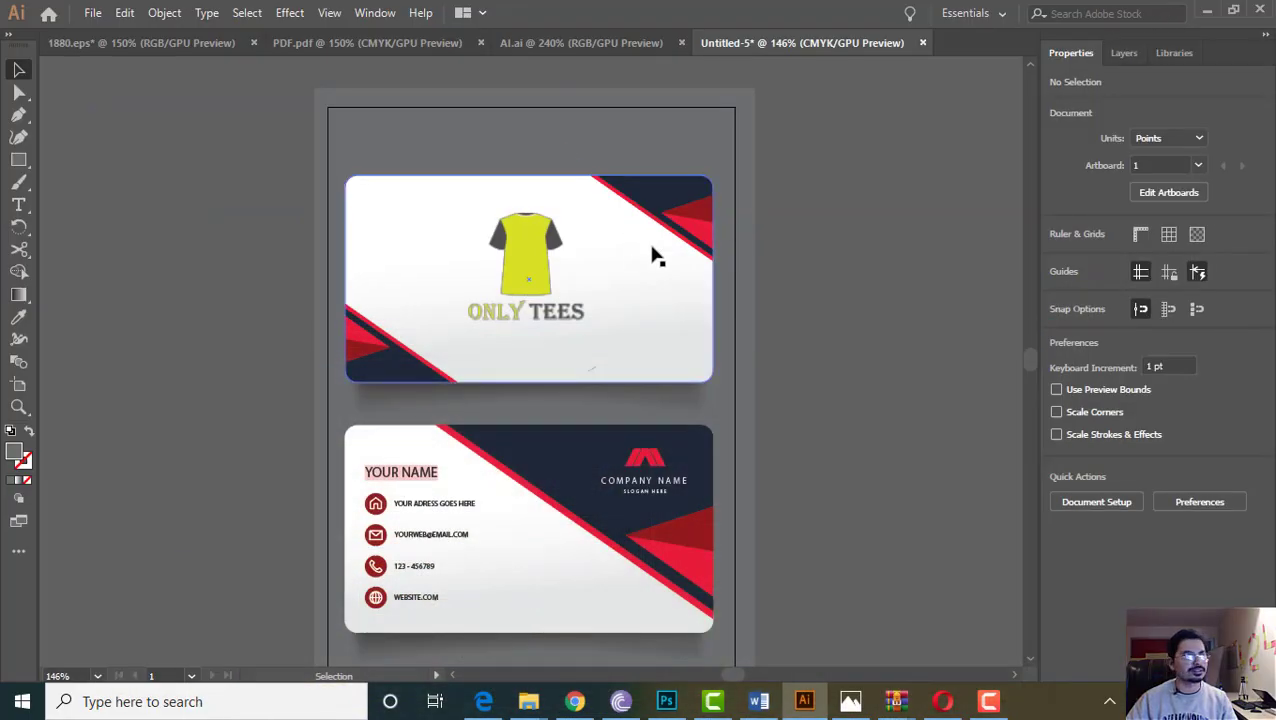
Ungroup the back card's artwork and then its contact details group
left_click(655, 187)
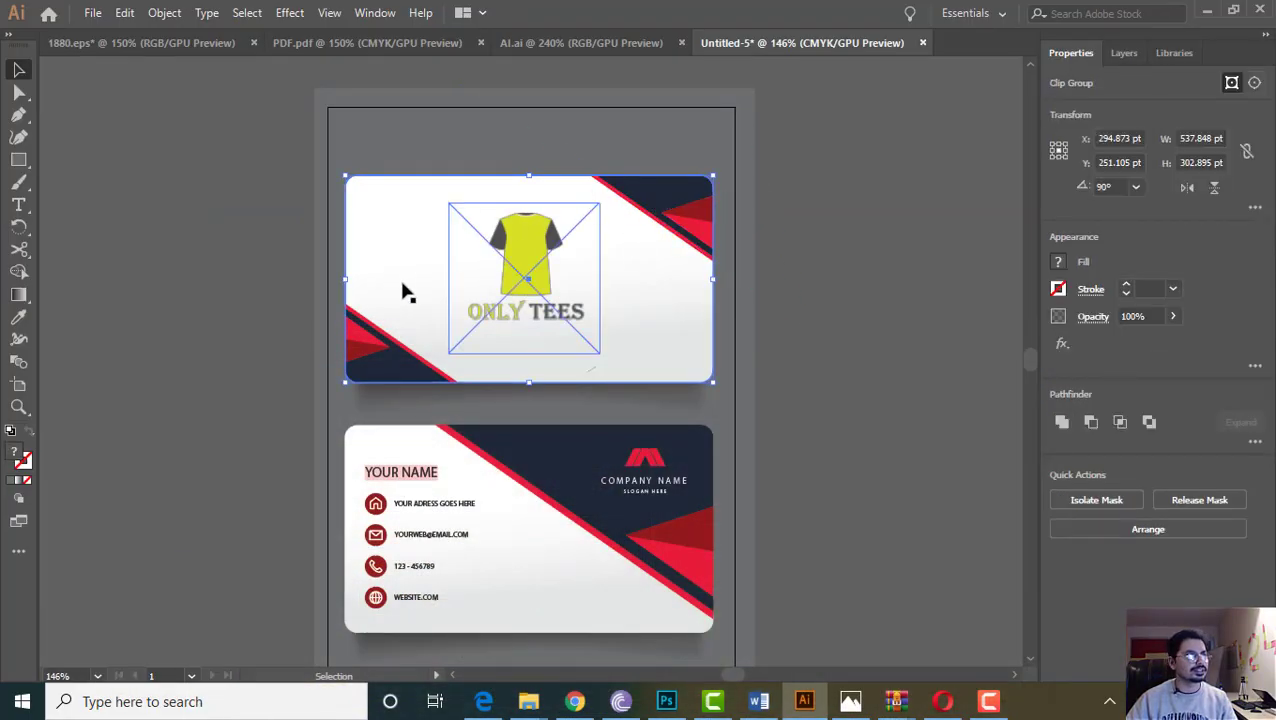
left_click(199, 157)
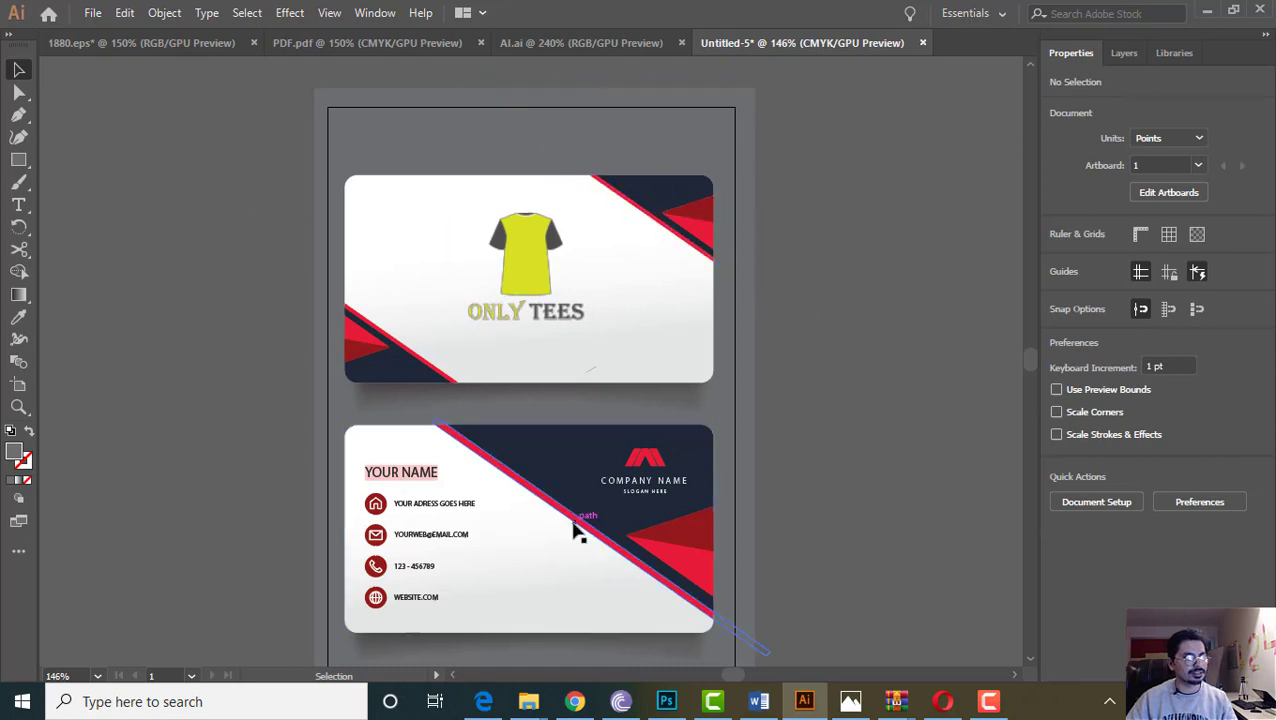
right_click(437, 510)
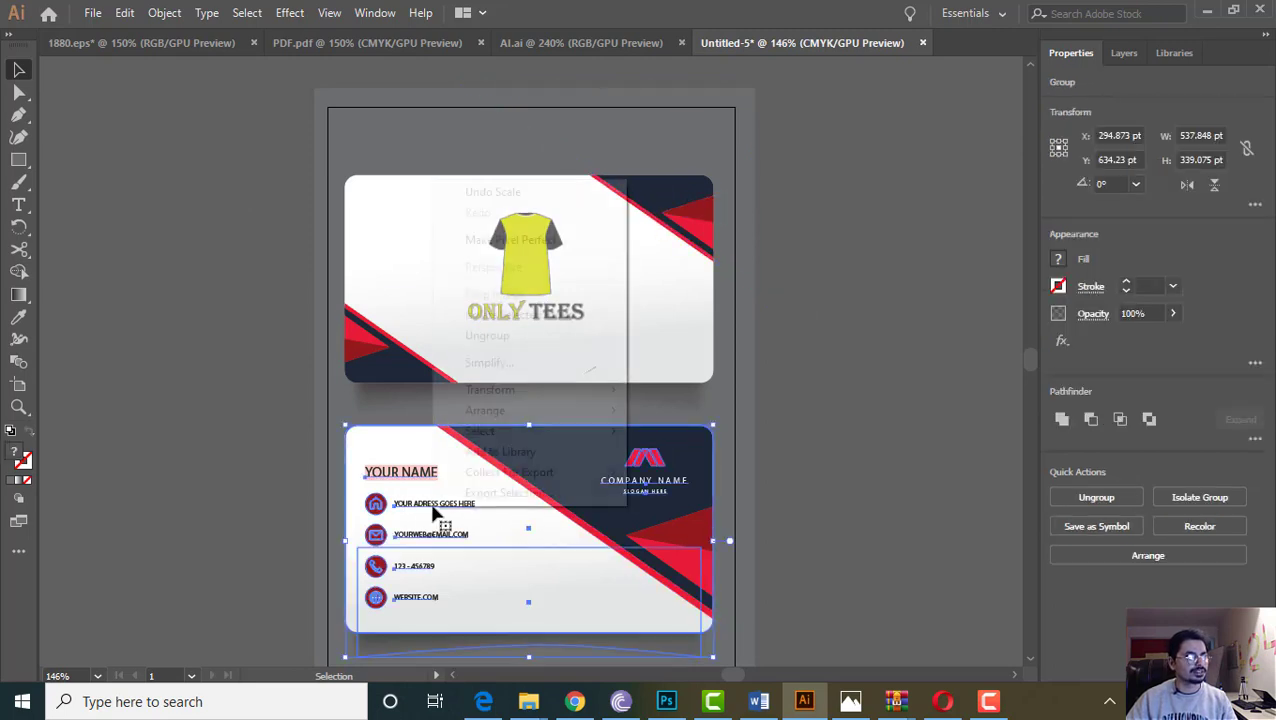
left_click(485, 337)
left_click(272, 475)
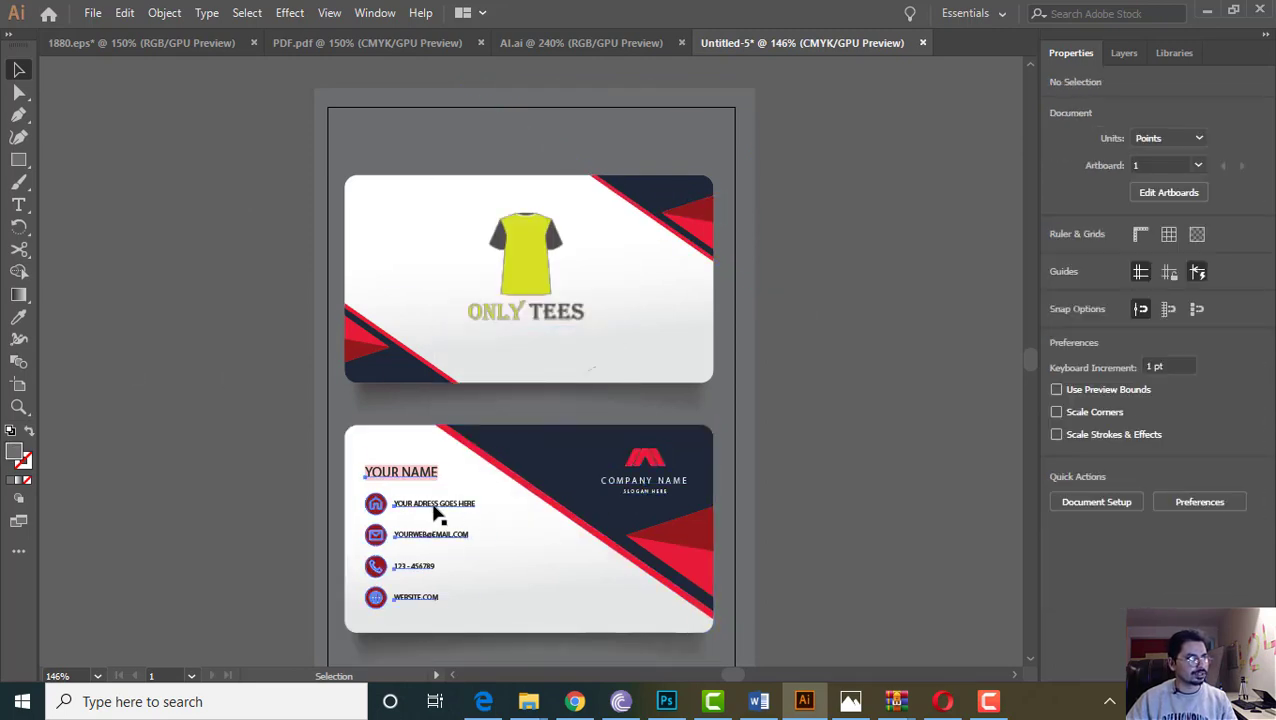
right_click(435, 511)
left_click(490, 337)
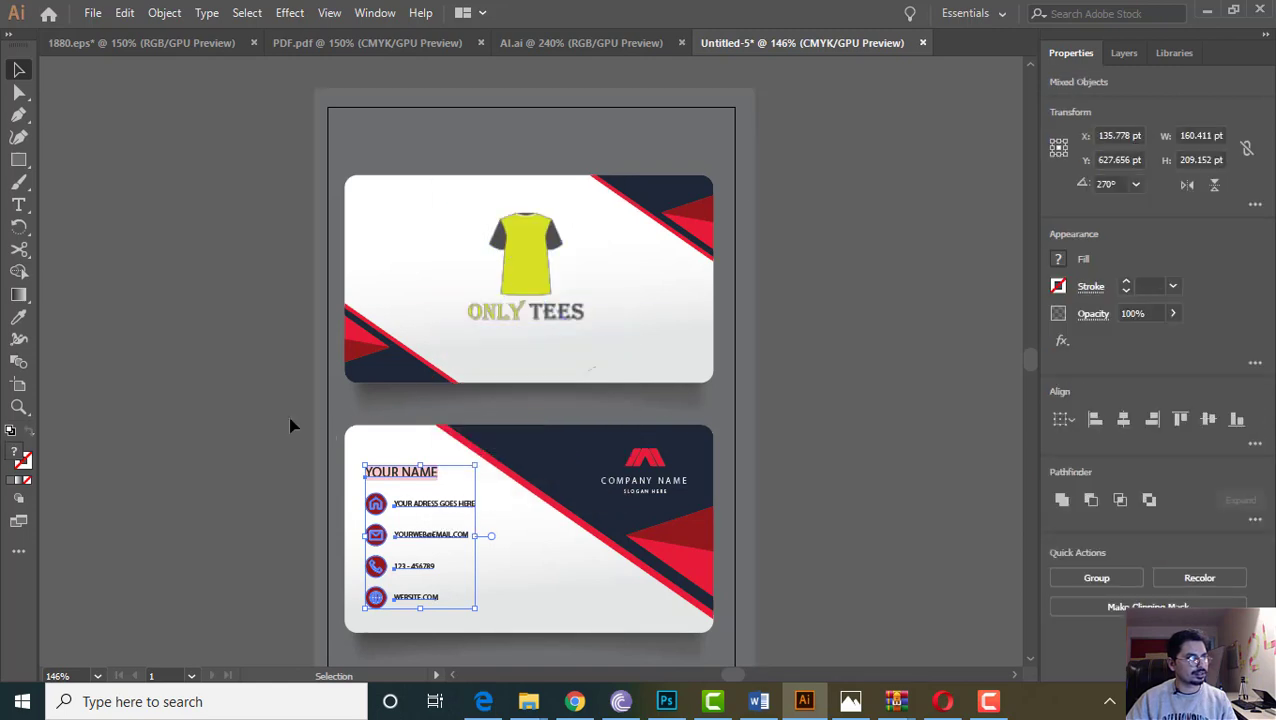
left_click(290, 426)
Ungroup the remaining nested contact-detail groups until the lines are separate
left_click(420, 505)
left_click(394, 480)
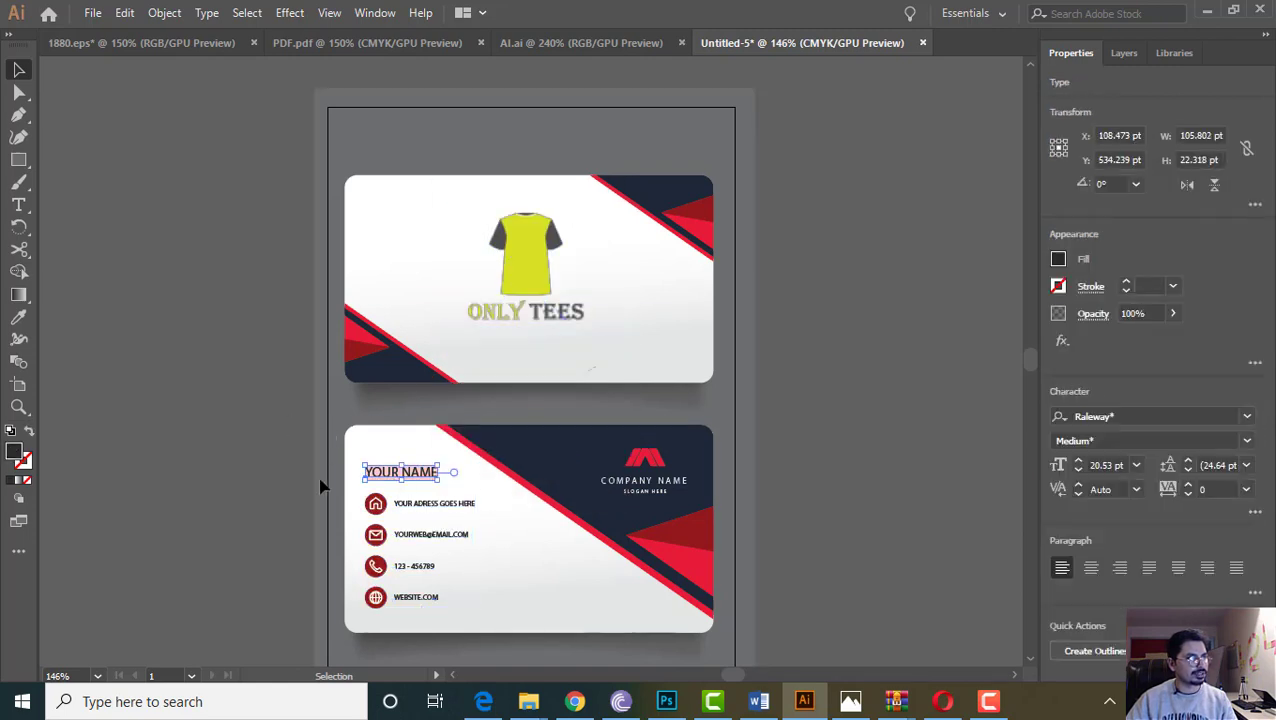
left_click(413, 508)
right_click(413, 508)
left_click(481, 339)
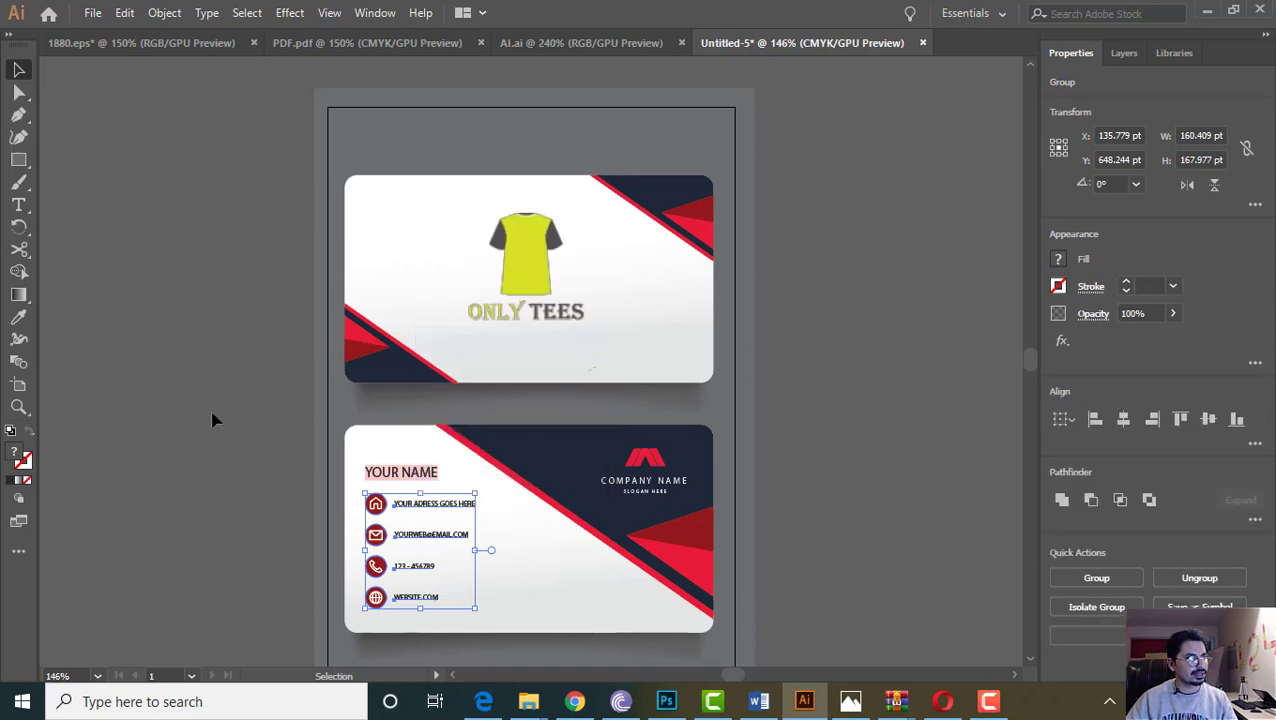
left_click(214, 418)
left_click(412, 510)
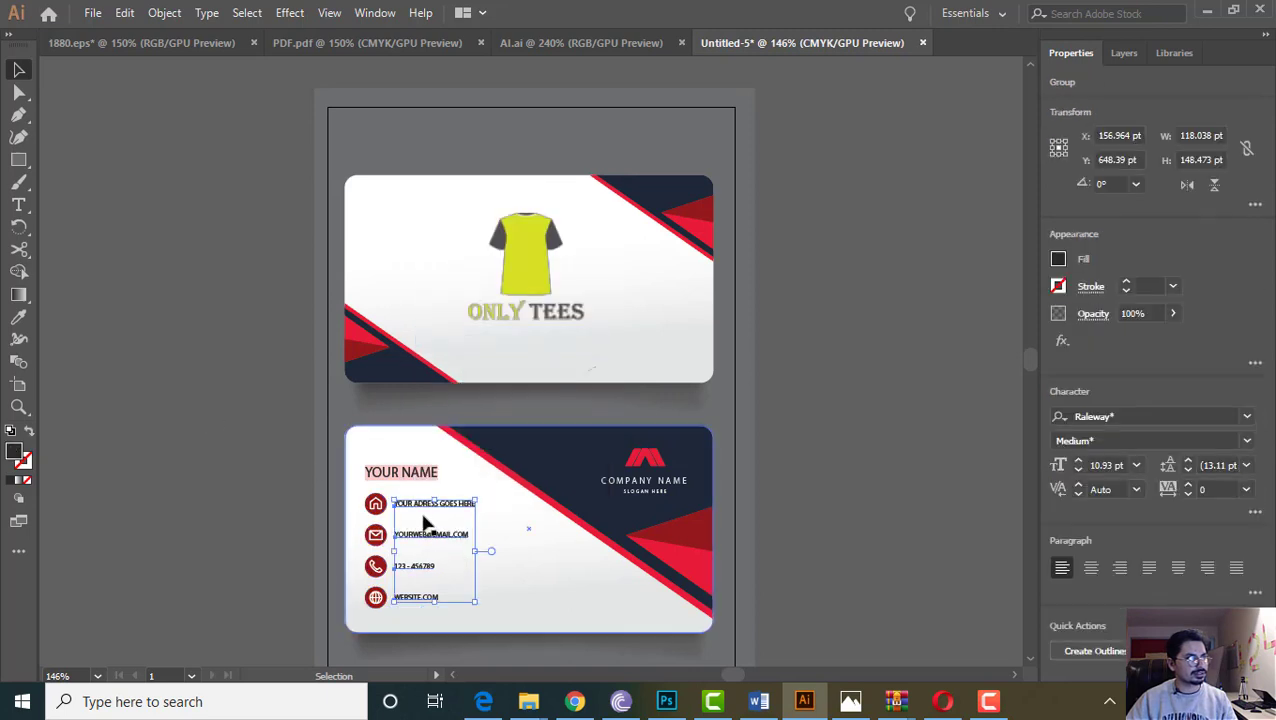
right_click(425, 515)
left_click(478, 345)
left_click(322, 407)
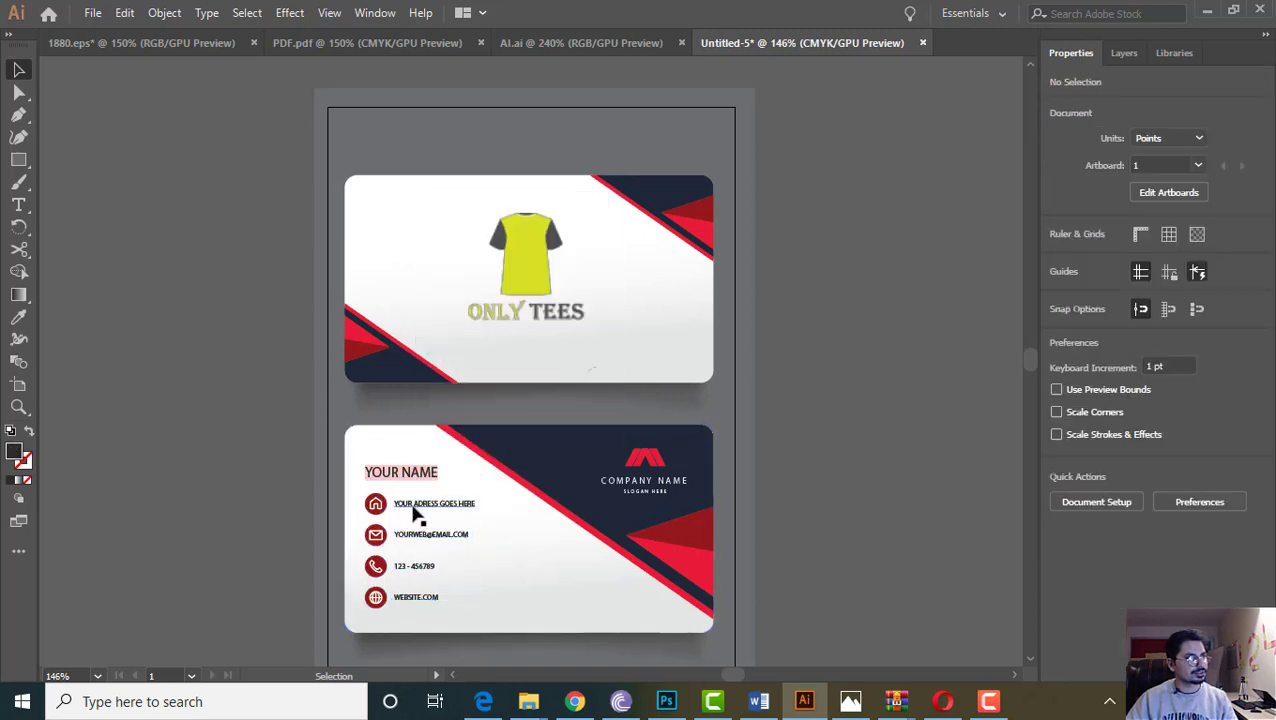
Replace the email line's placeholder with the filler text 'sdfdsfsdfsdas'
left_click(413, 510)
double_click(421, 509)
key("ctrl+a")
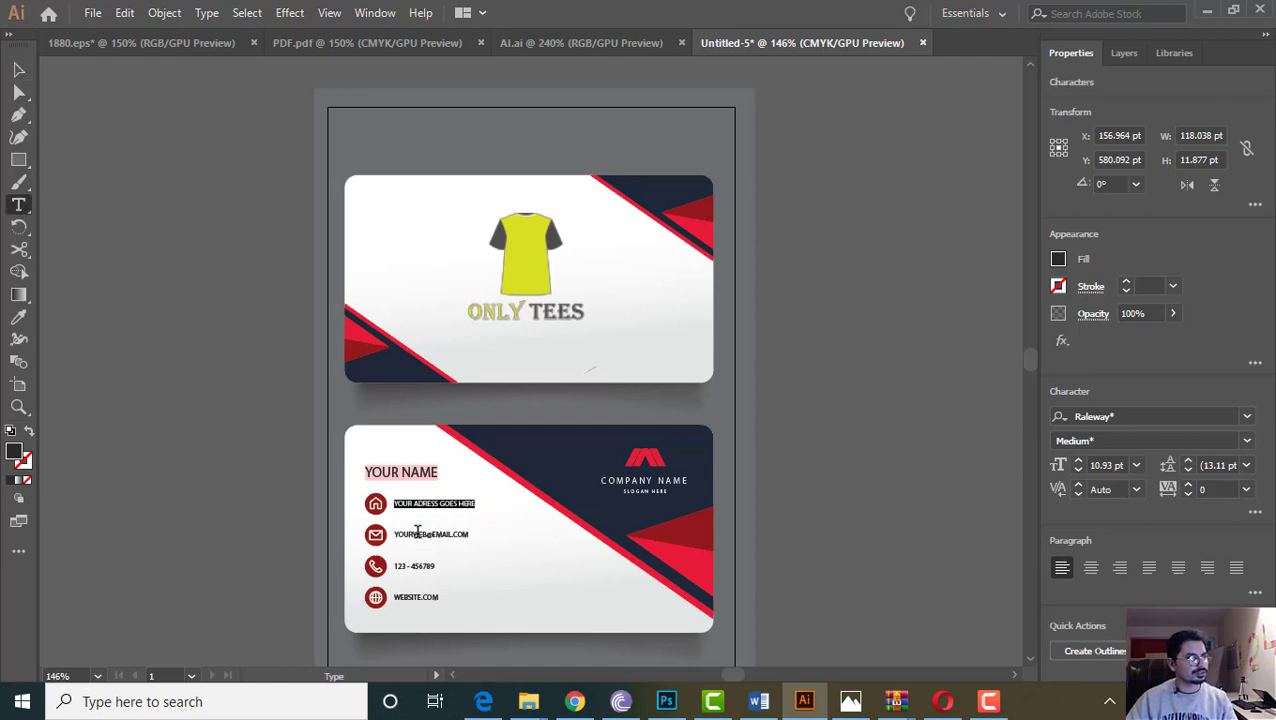
left_click(414, 534)
double_click(414, 534)
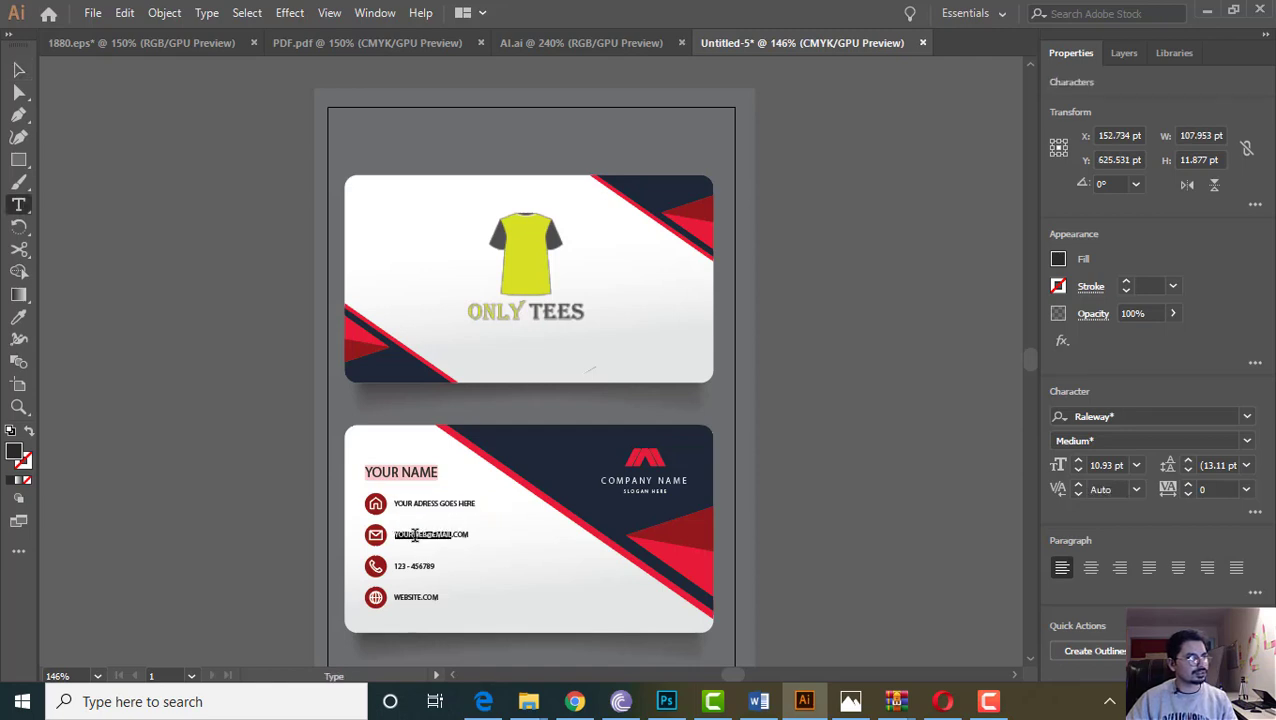
type("sdfdsfsdfsdas")
key("Escape")
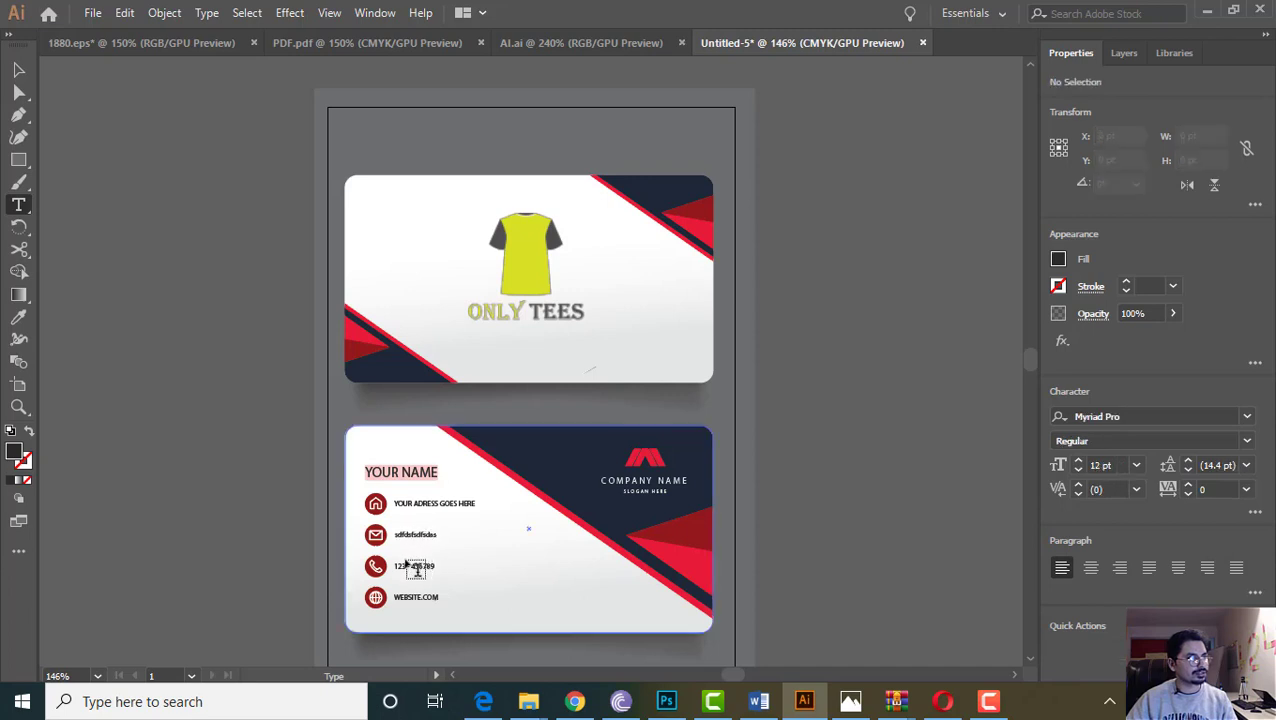
Select the phone number and WEBSITE.COM lines' text, then leave text editing
left_click(408, 565)
double_click(409, 564)
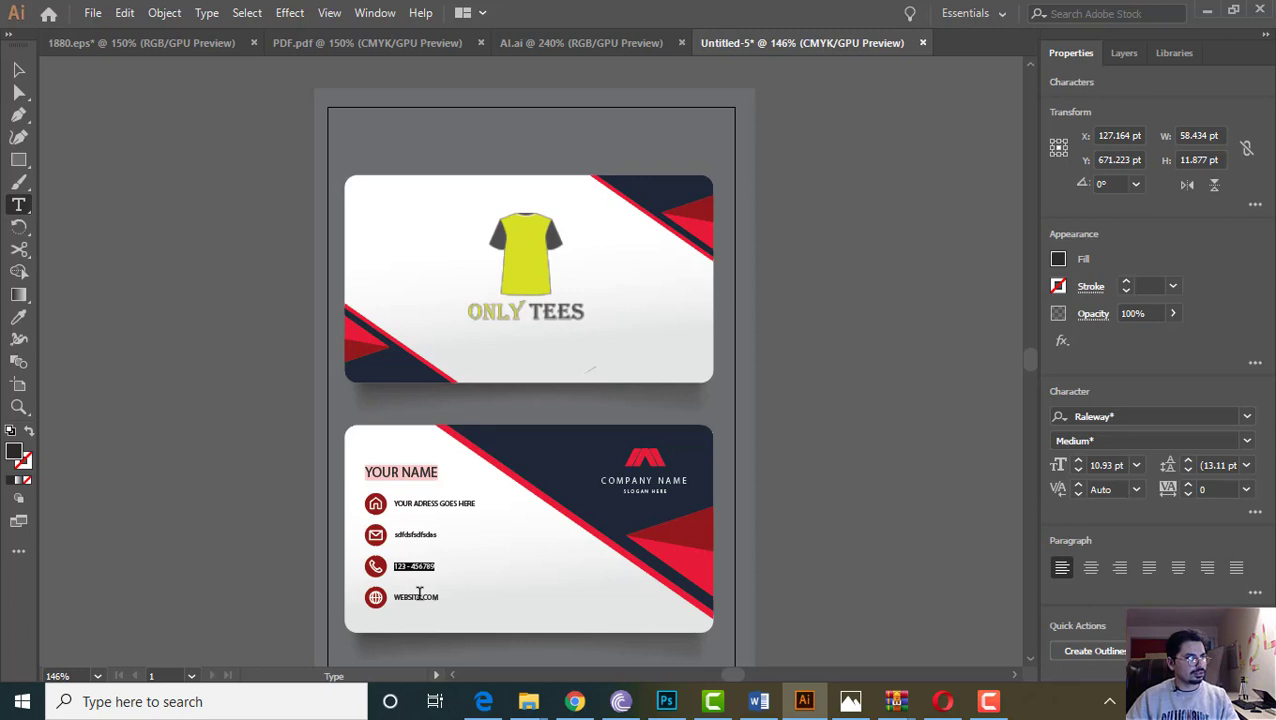
triple_click(419, 594)
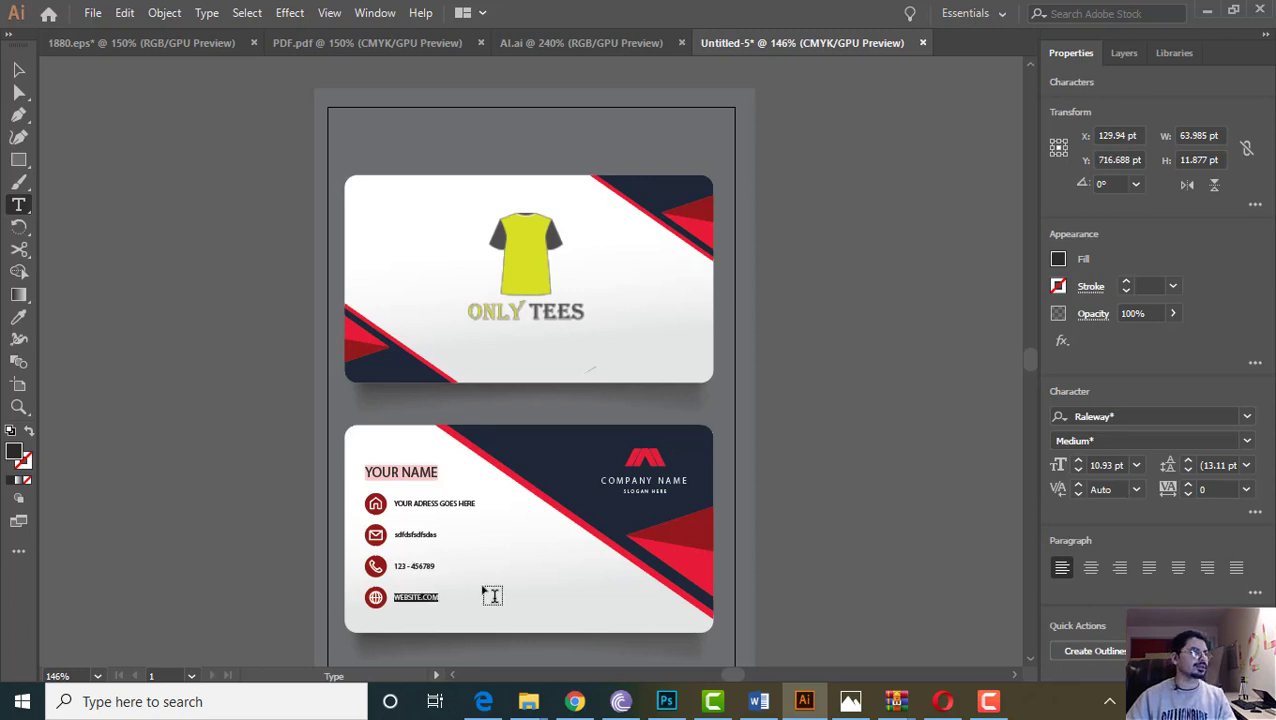
left_click(18, 70)
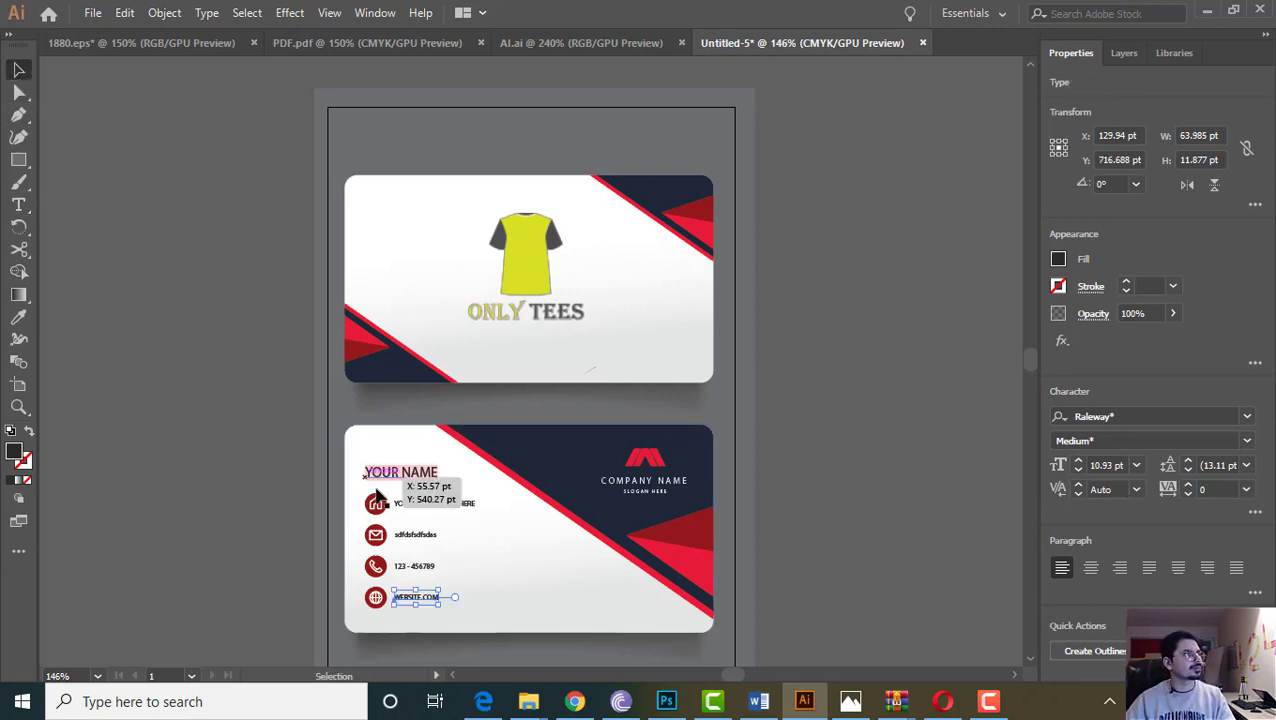
Retype the YOUR NAME line on the back card as Only Teez
left_click(393, 474)
double_click(392, 476)
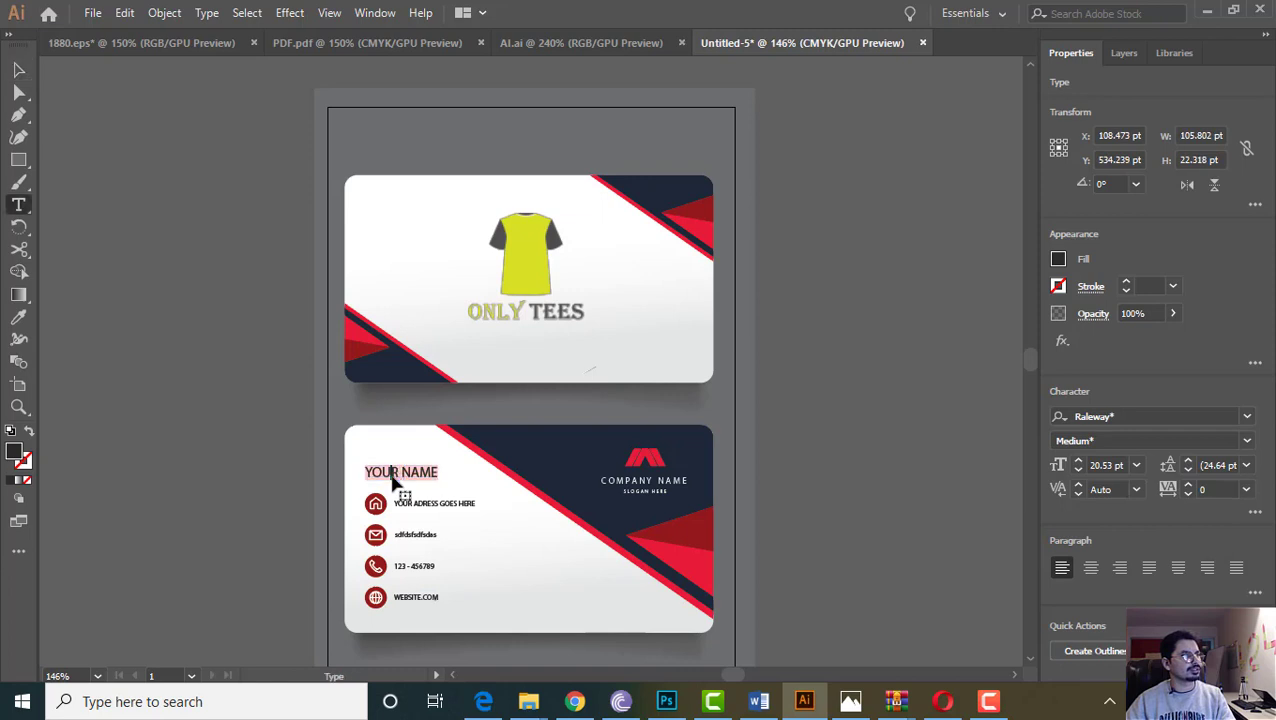
triple_click(392, 477)
type("234234234On")
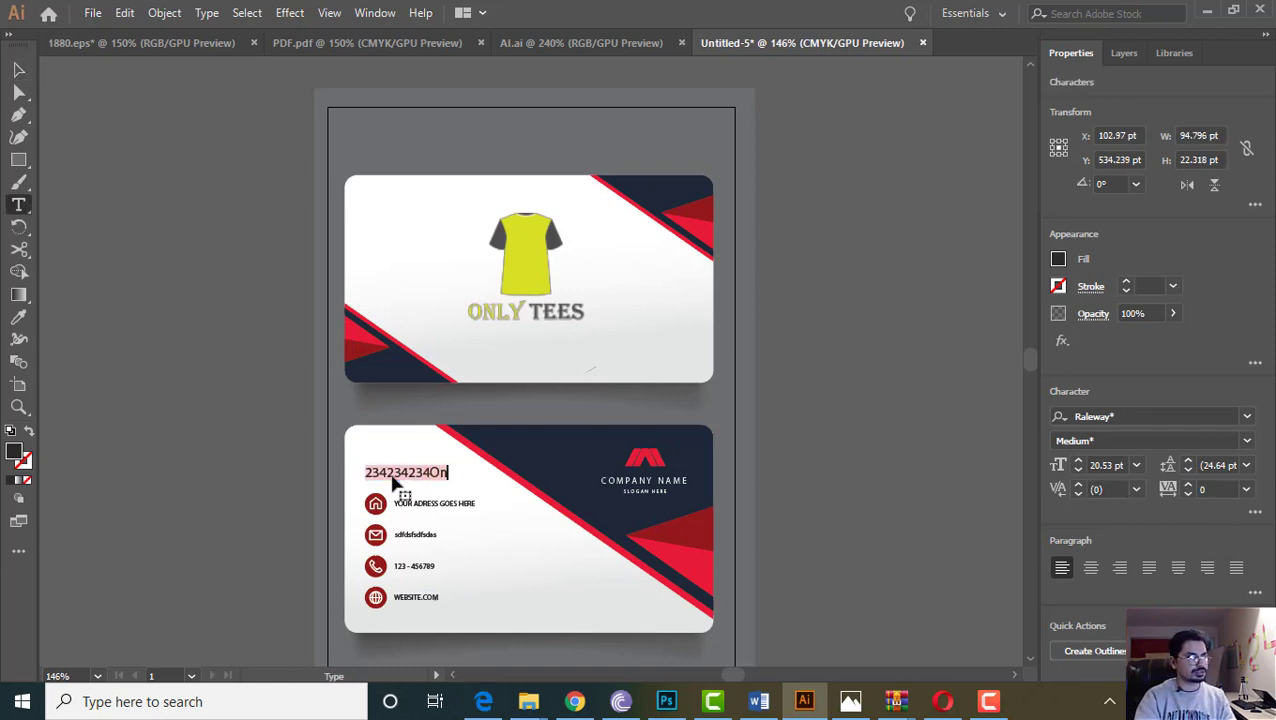
key("BackSpace")
key("BackSpace")
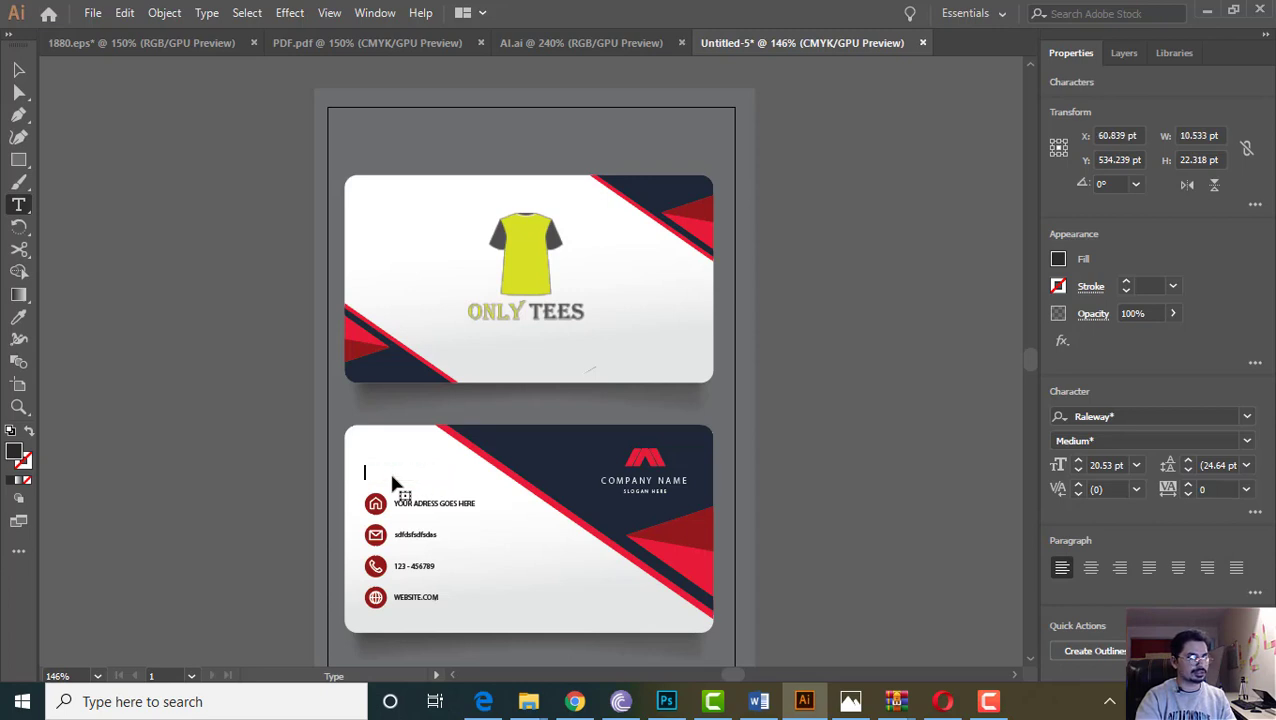
type("Only Teez")
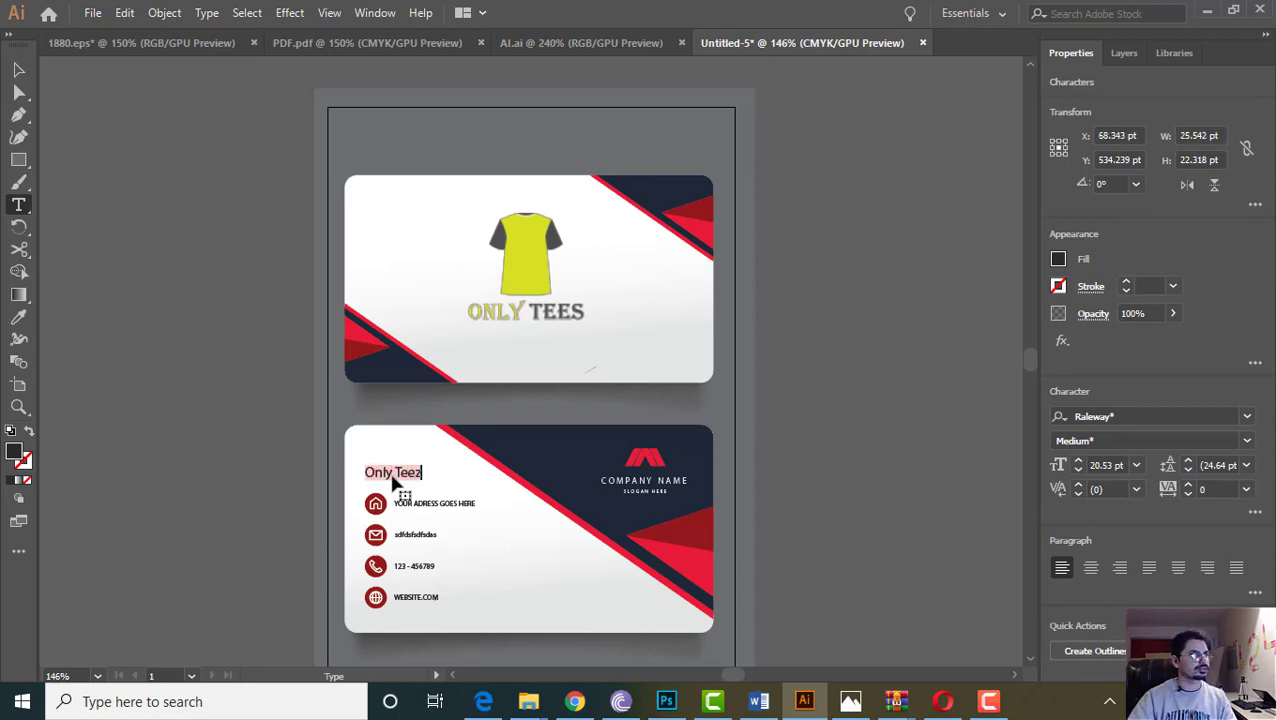
left_click(18, 69)
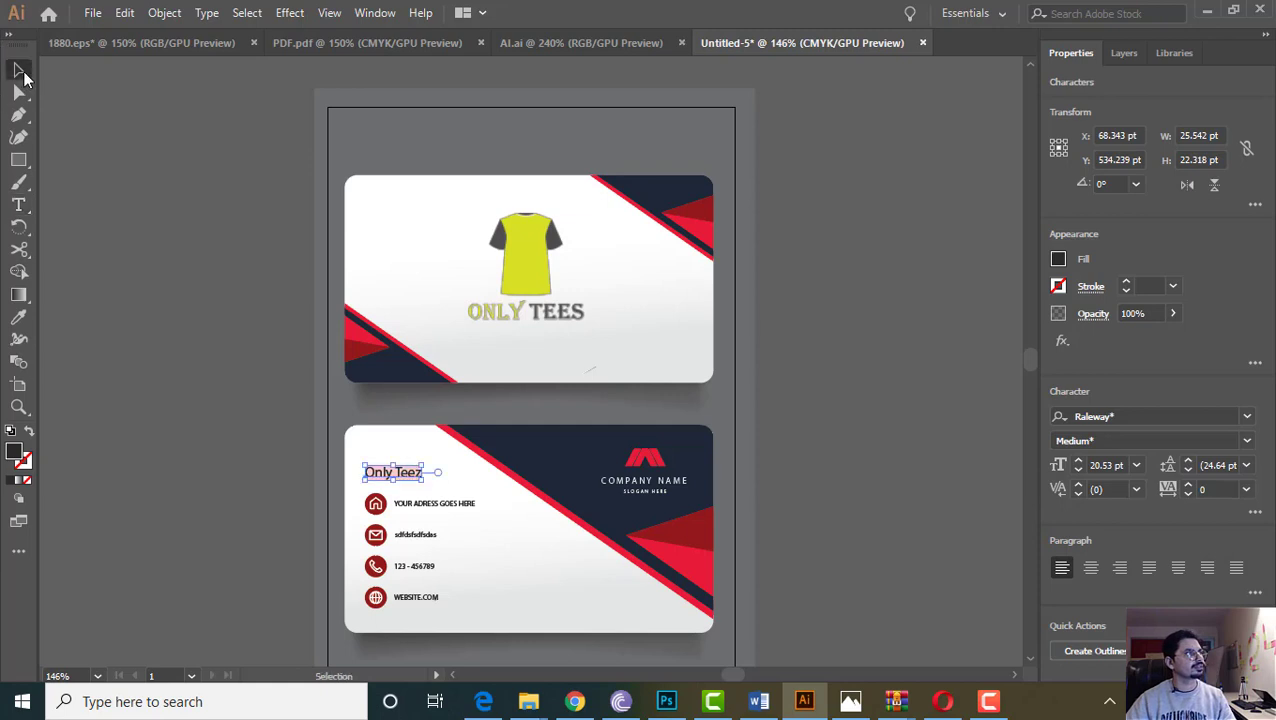
left_click(655, 465)
Delete the back card's company logo and try a scaled T-shirt logo copy, then undo it
key("Delete")
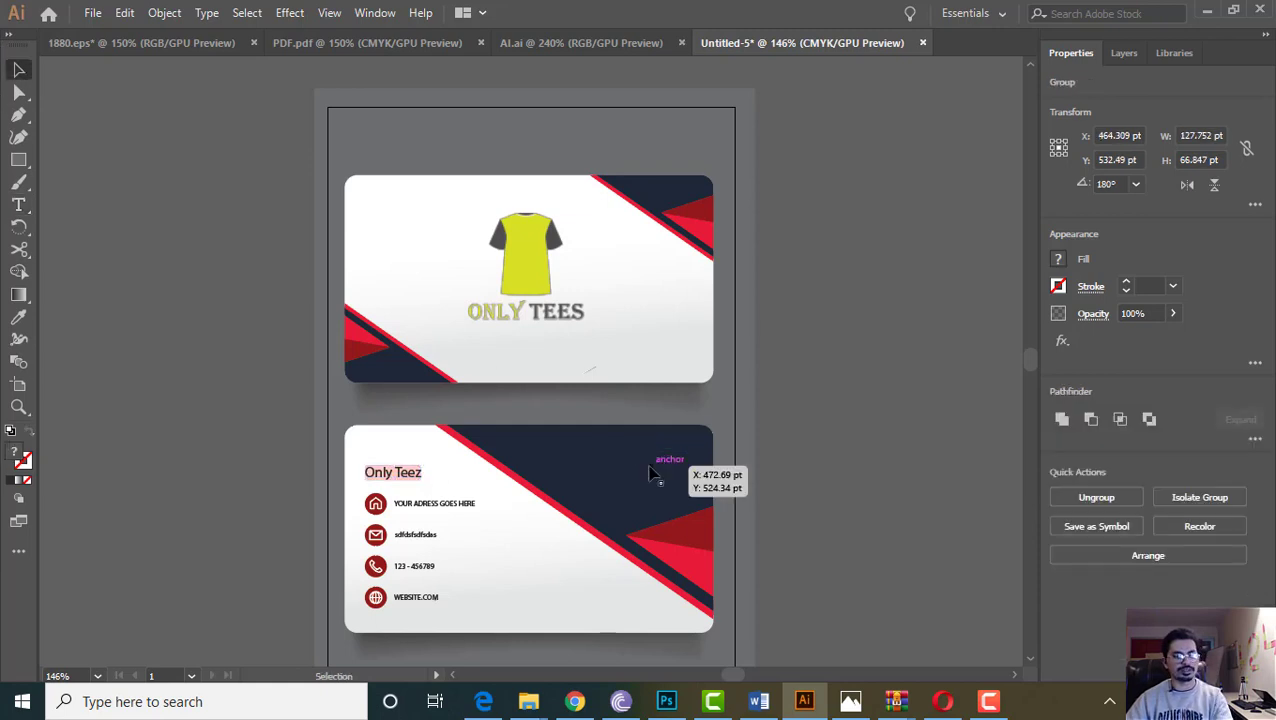
left_click(540, 300)
left_click_drag(540, 300, 631, 484)
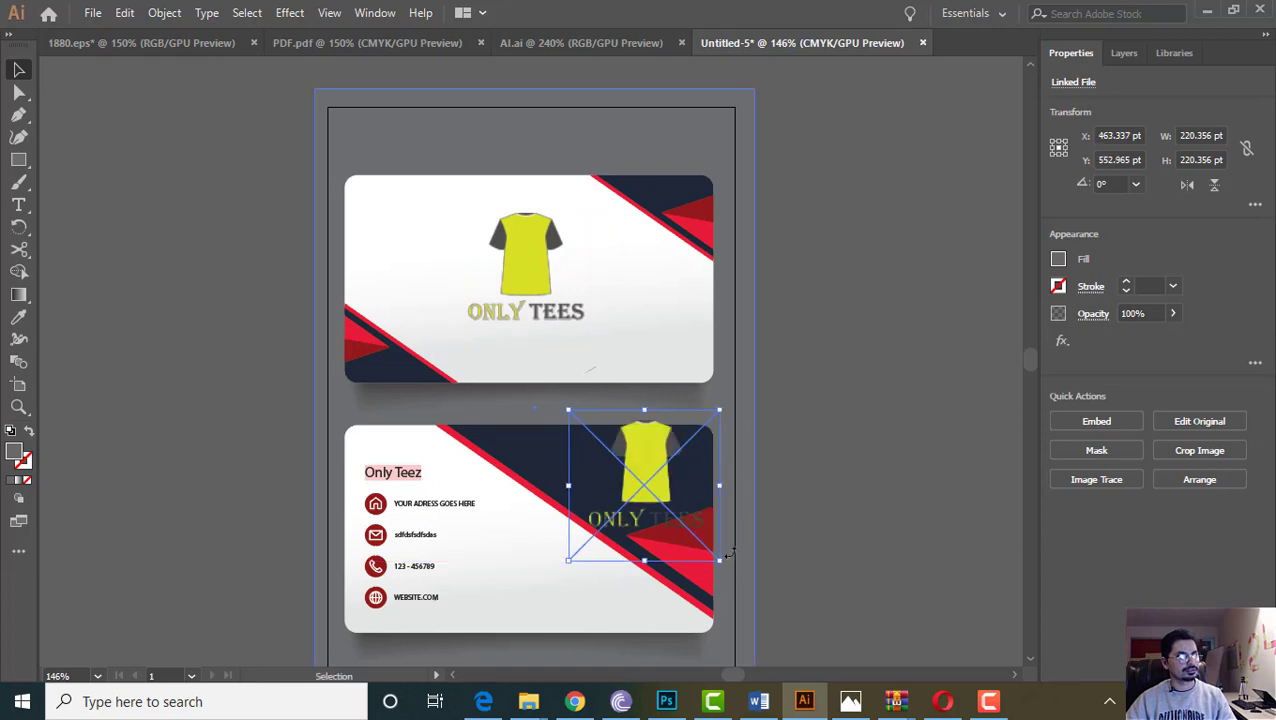
left_click_drag(731, 553, 632, 492)
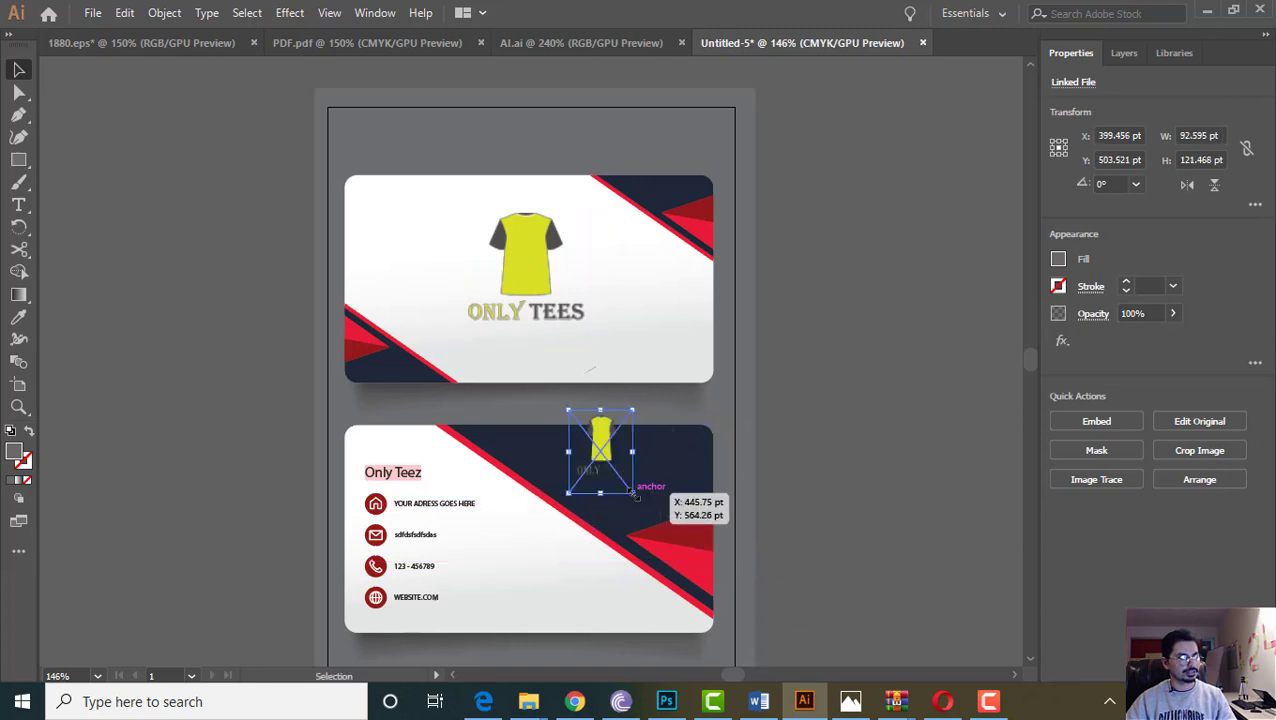
key("ctrl+z")
key("ctrl+z")
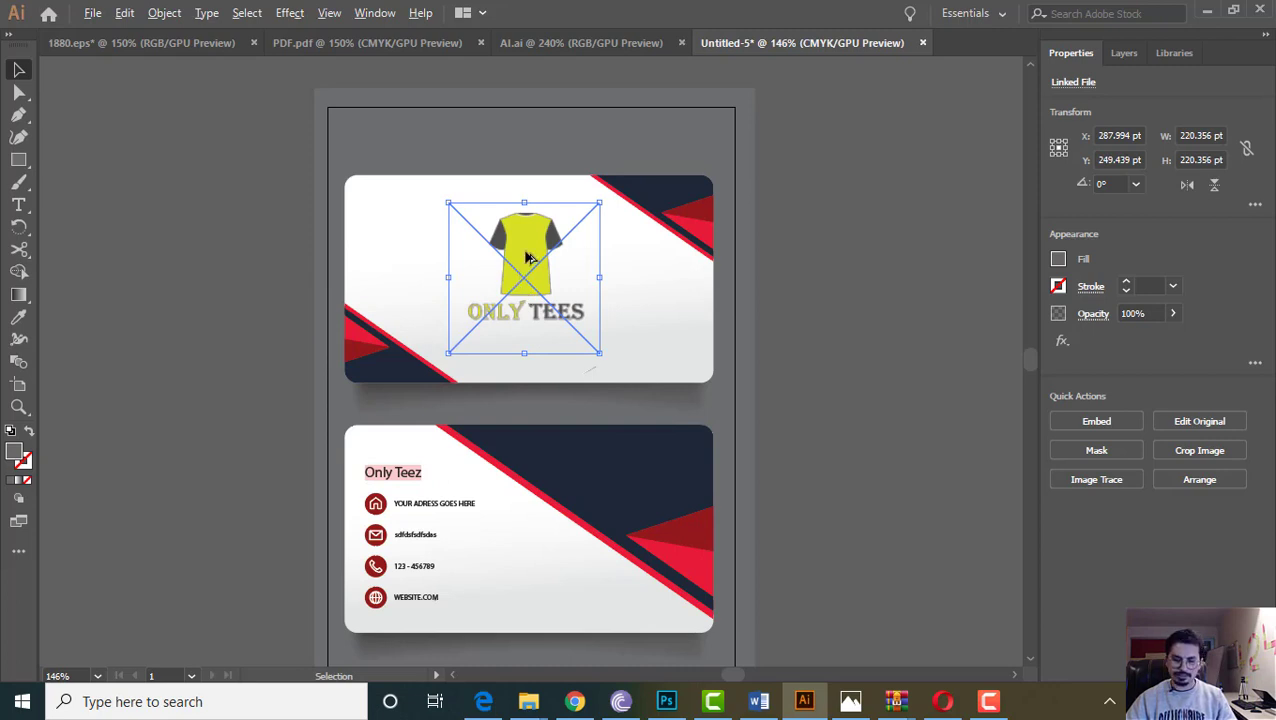
Copy the T-shirt logo onto the back card, shrunk to about 123 pt at top right
left_click(618, 276)
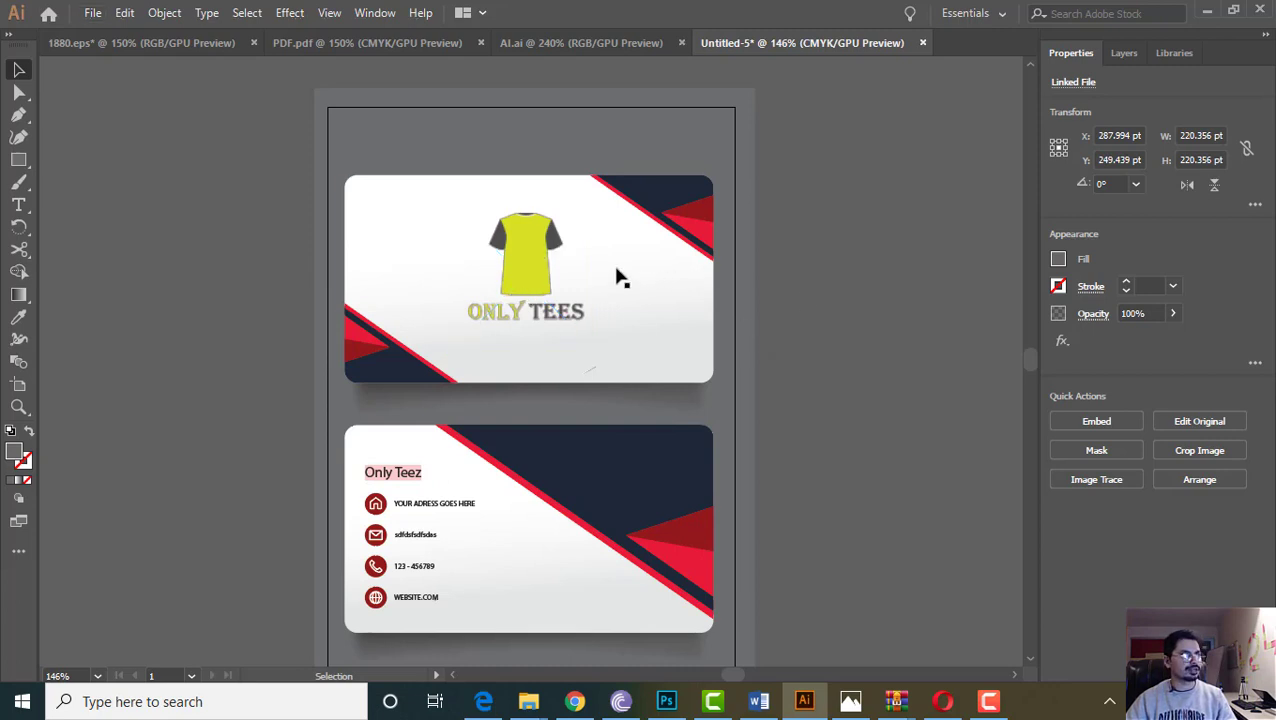
left_click(545, 256)
left_click(918, 299)
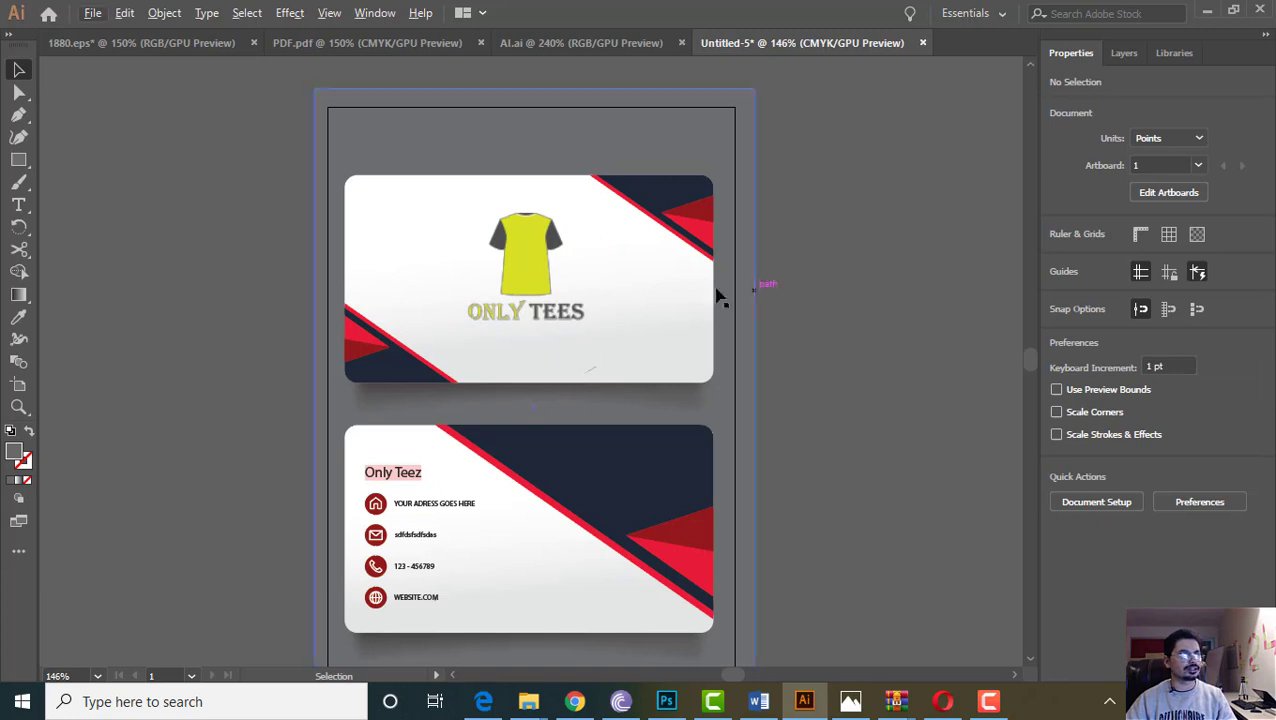
left_click(537, 262)
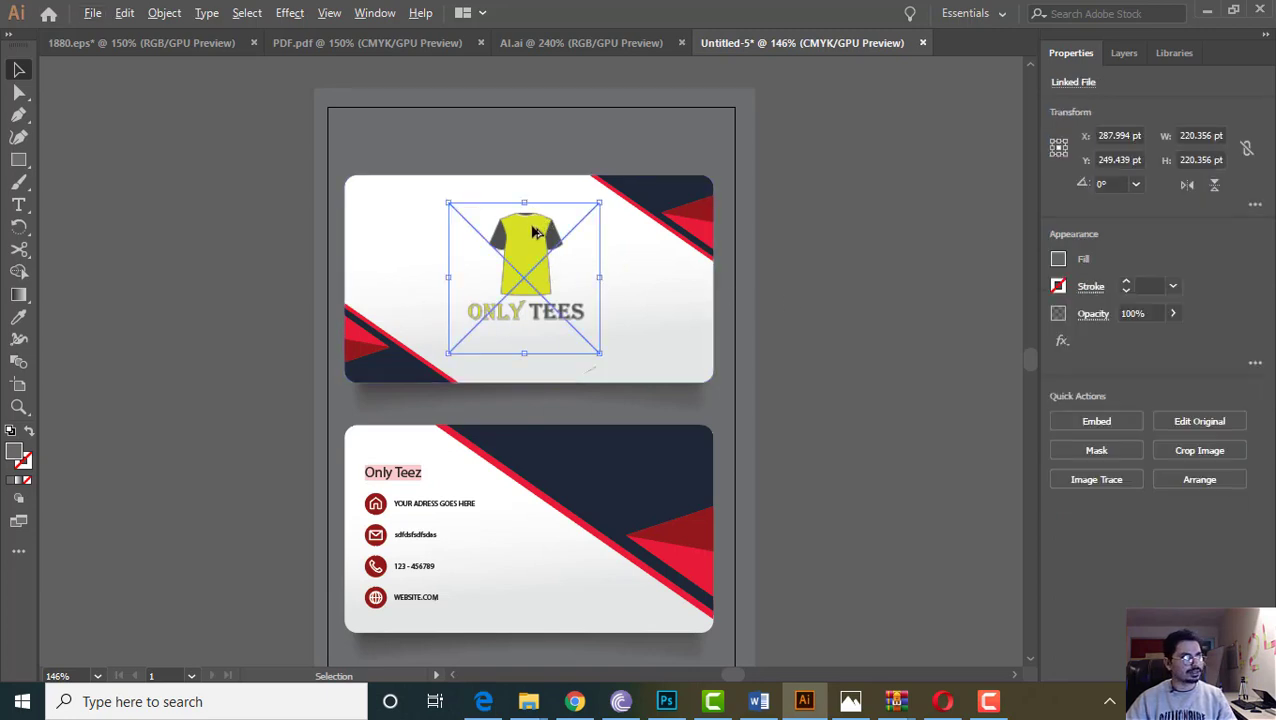
left_click_drag(535, 232, 641, 473)
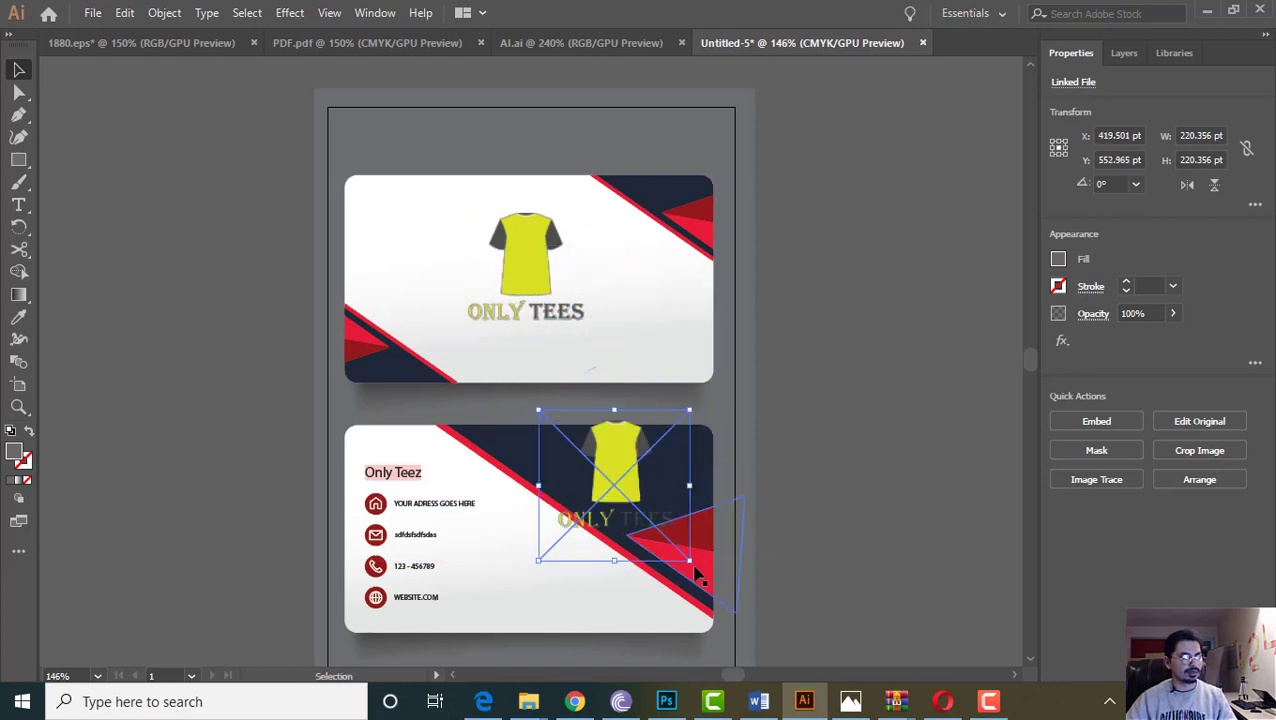
left_click_drag(696, 576, 610, 482)
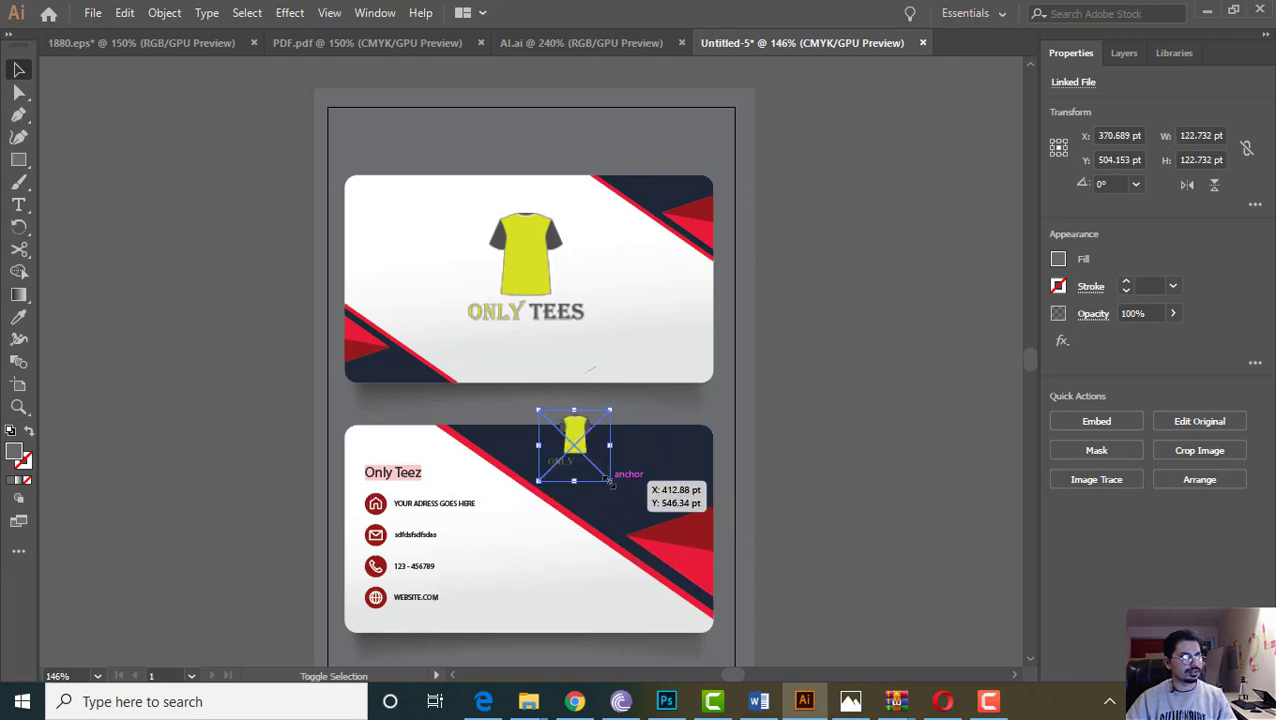
left_click_drag(575, 432, 631, 458)
left_click(882, 456)
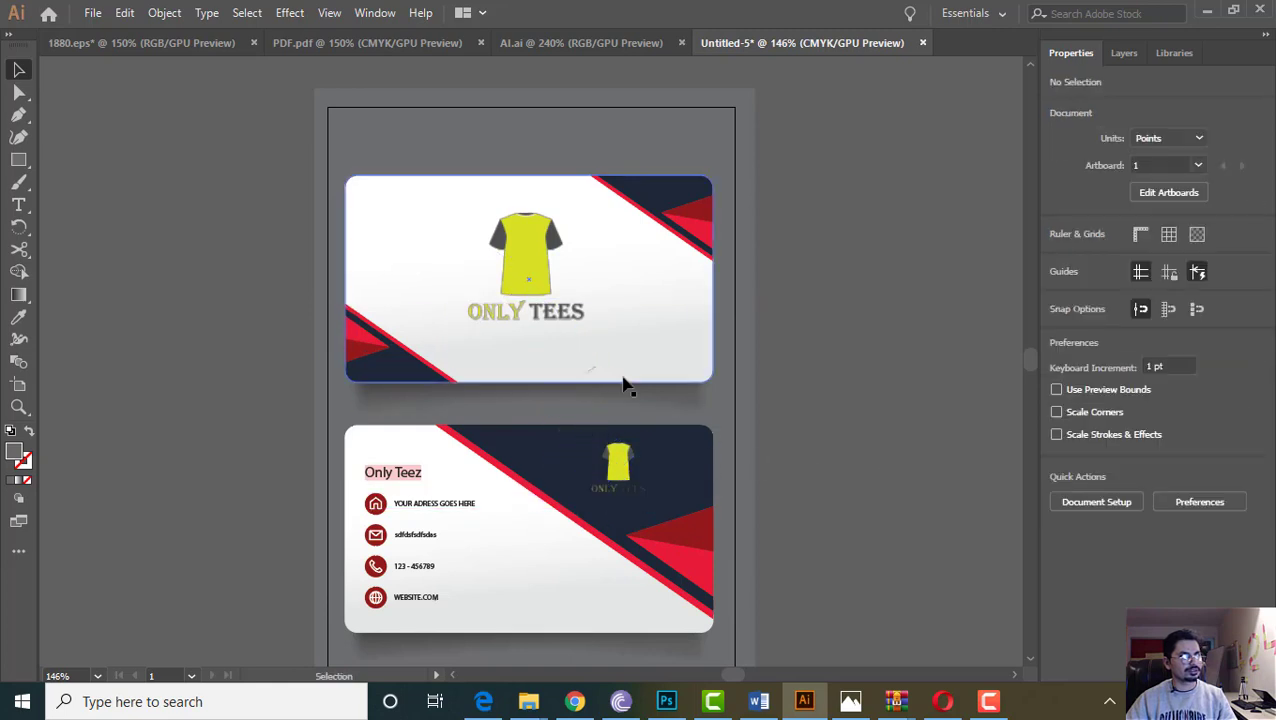
Check the layout by selecting the front T-shirt logo and the large background rectangle
left_click(446, 292)
left_click(522, 246)
left_click(273, 221)
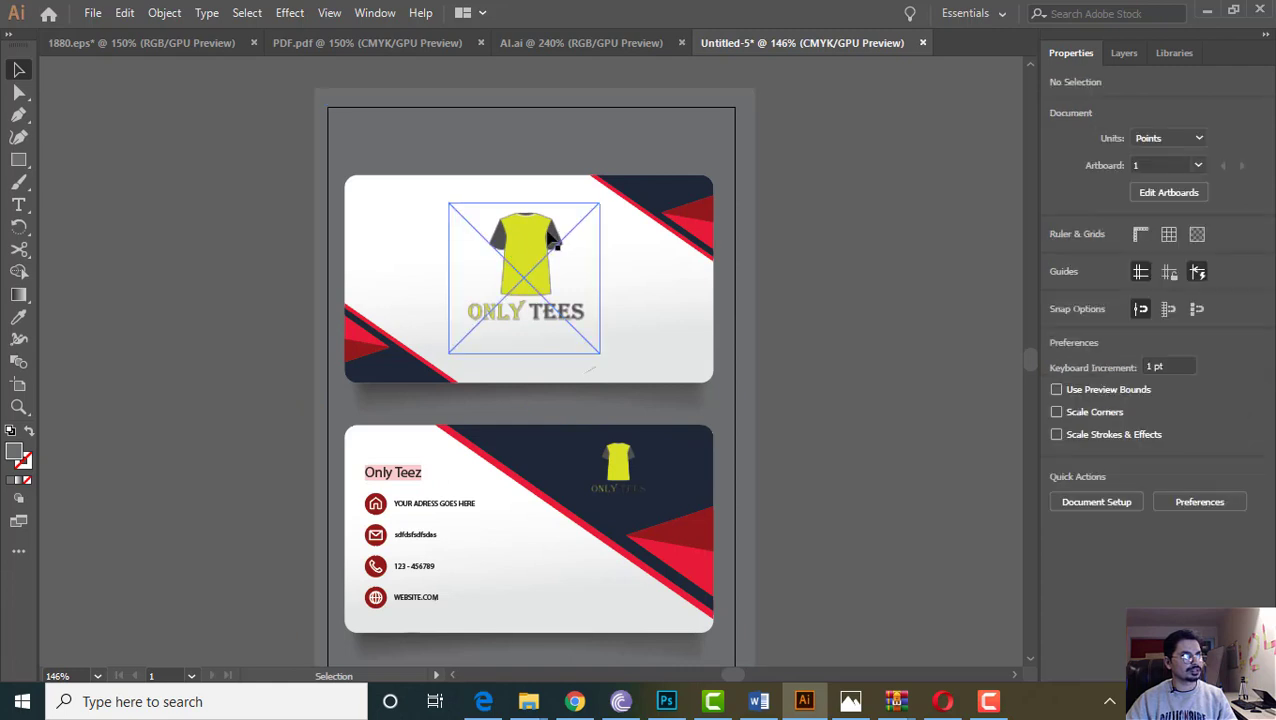
scroll(535, 530, "down", 2)
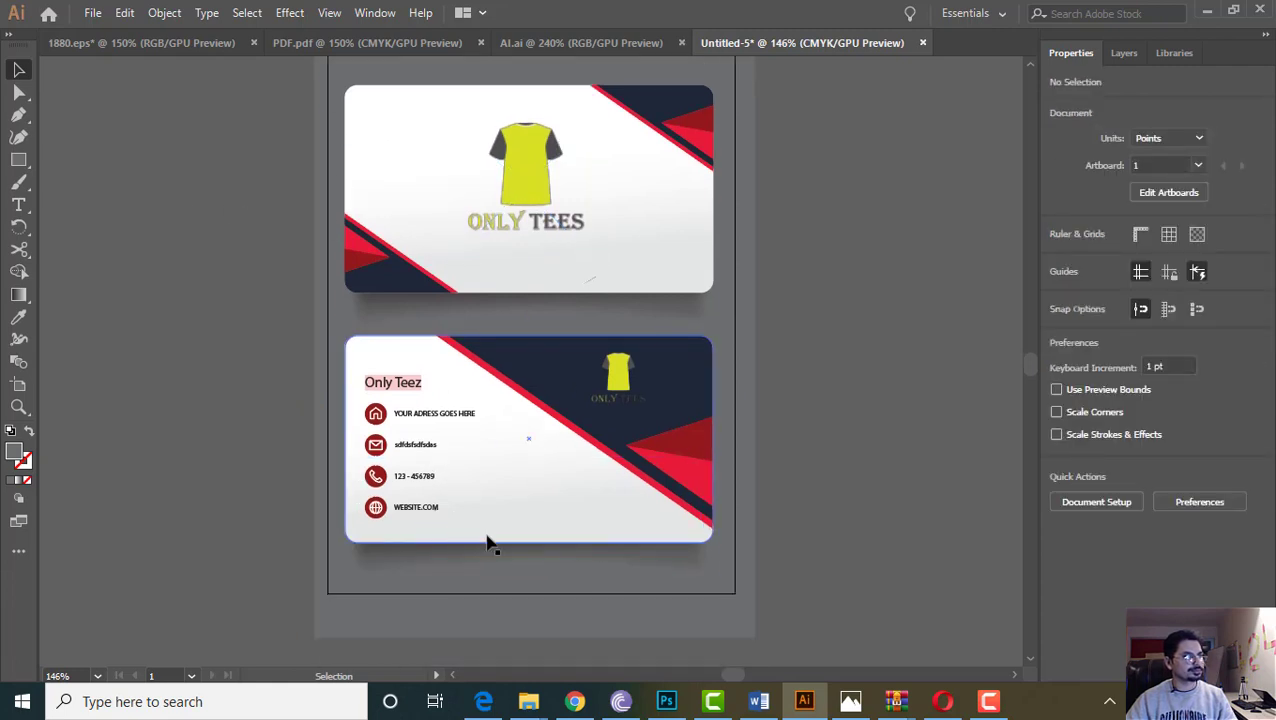
scroll(600, 420, "up", 3)
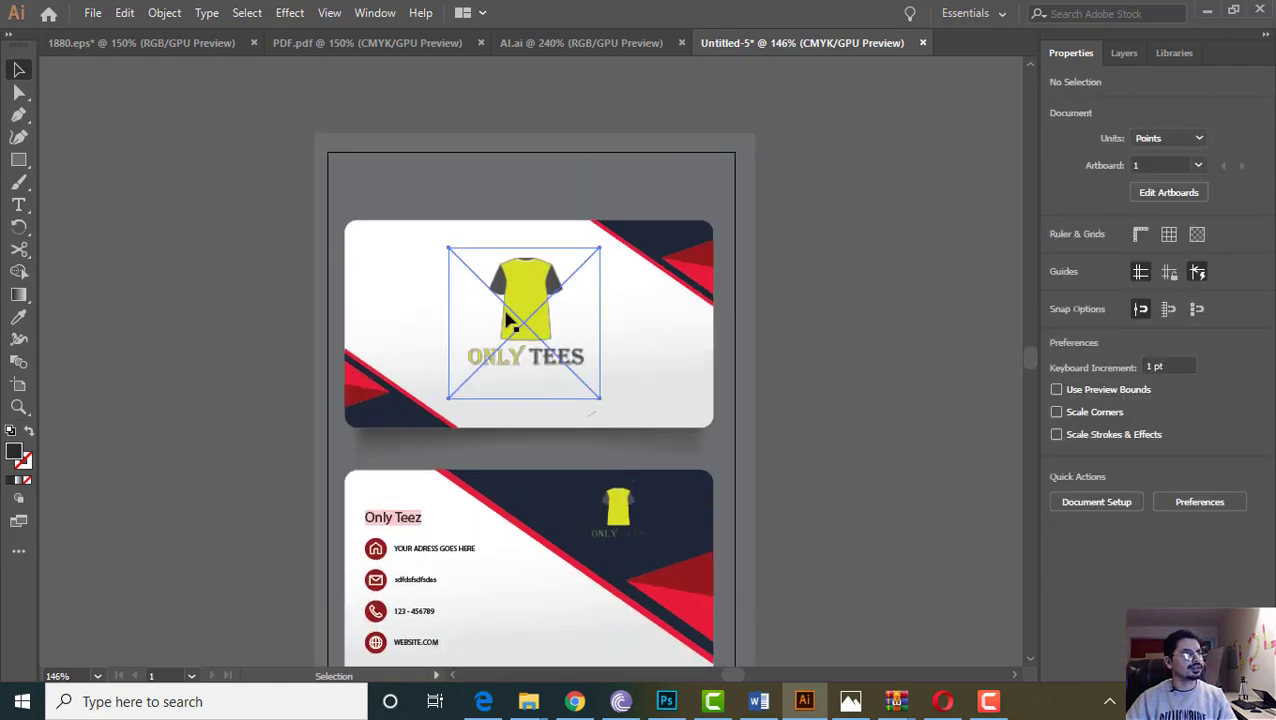
left_click(522, 318)
left_click(876, 385)
left_click(432, 200)
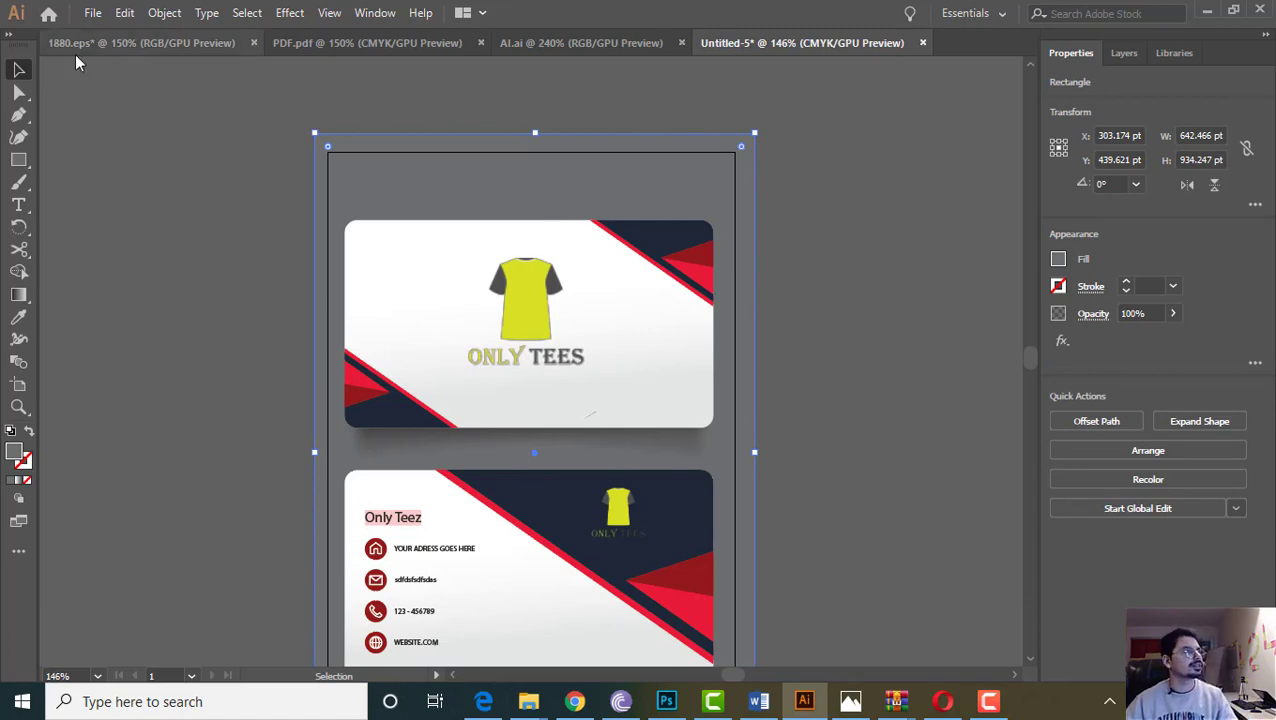
In Save As, create a new folder named Biz Card inside Only Tees
left_click(92, 13)
left_click(130, 185)
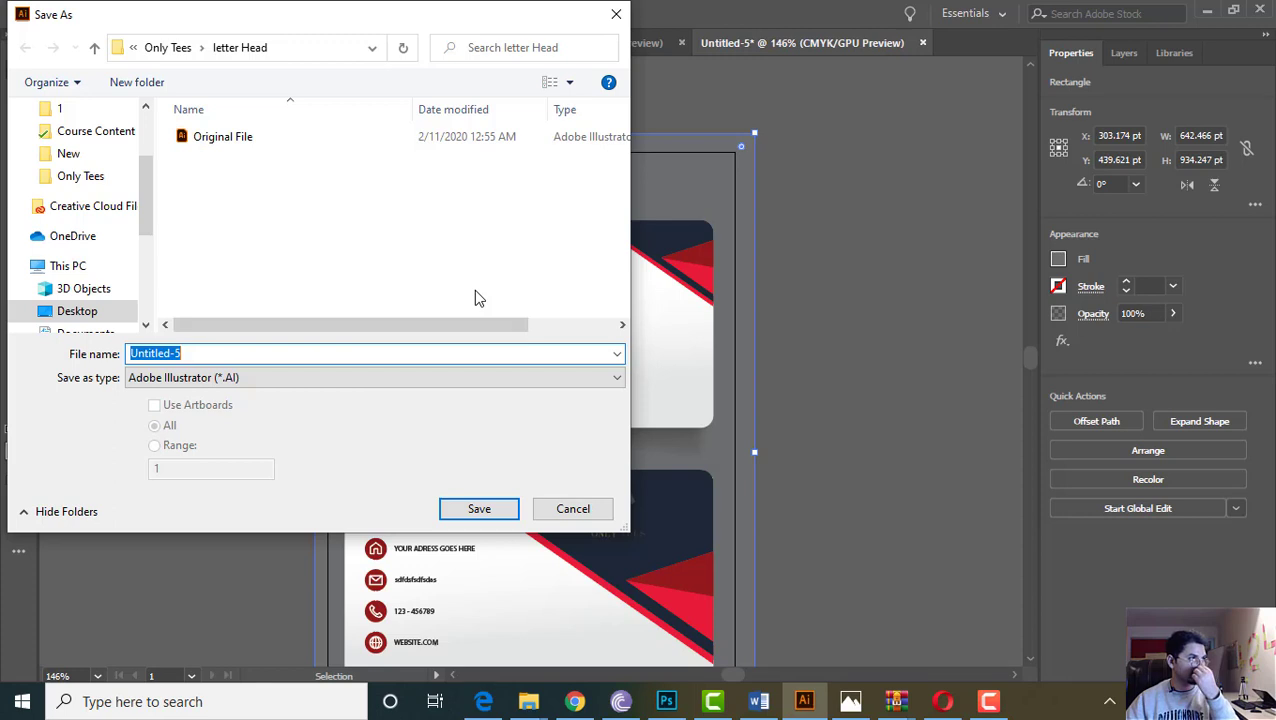
left_click(165, 47)
left_click(140, 82)
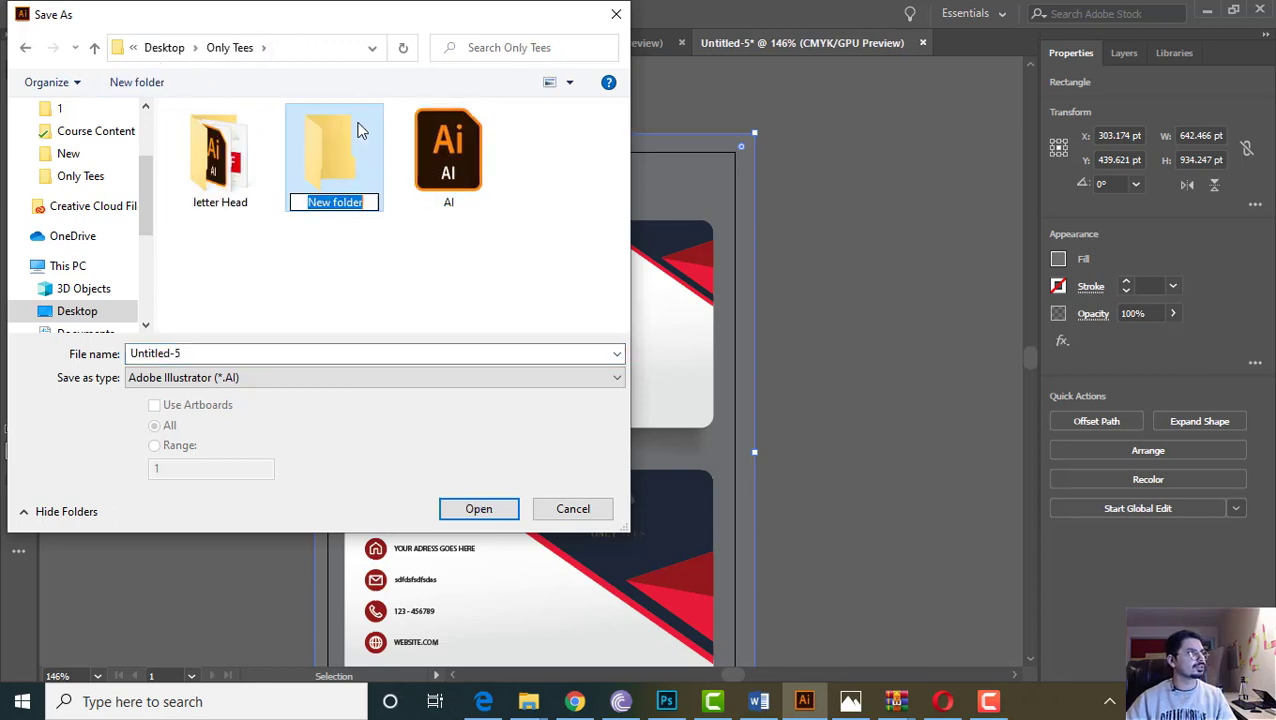
type("Biuz C")
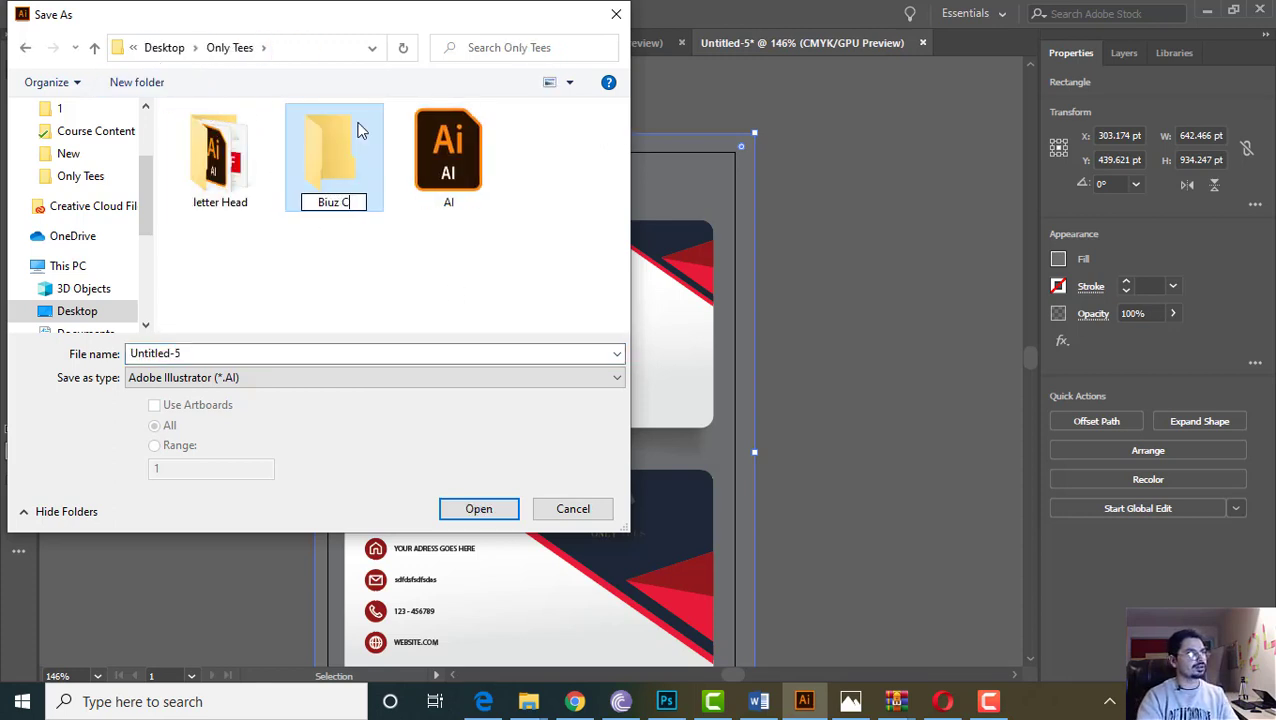
key("BackSpace")
key("BackSpace")
type("z VCa")
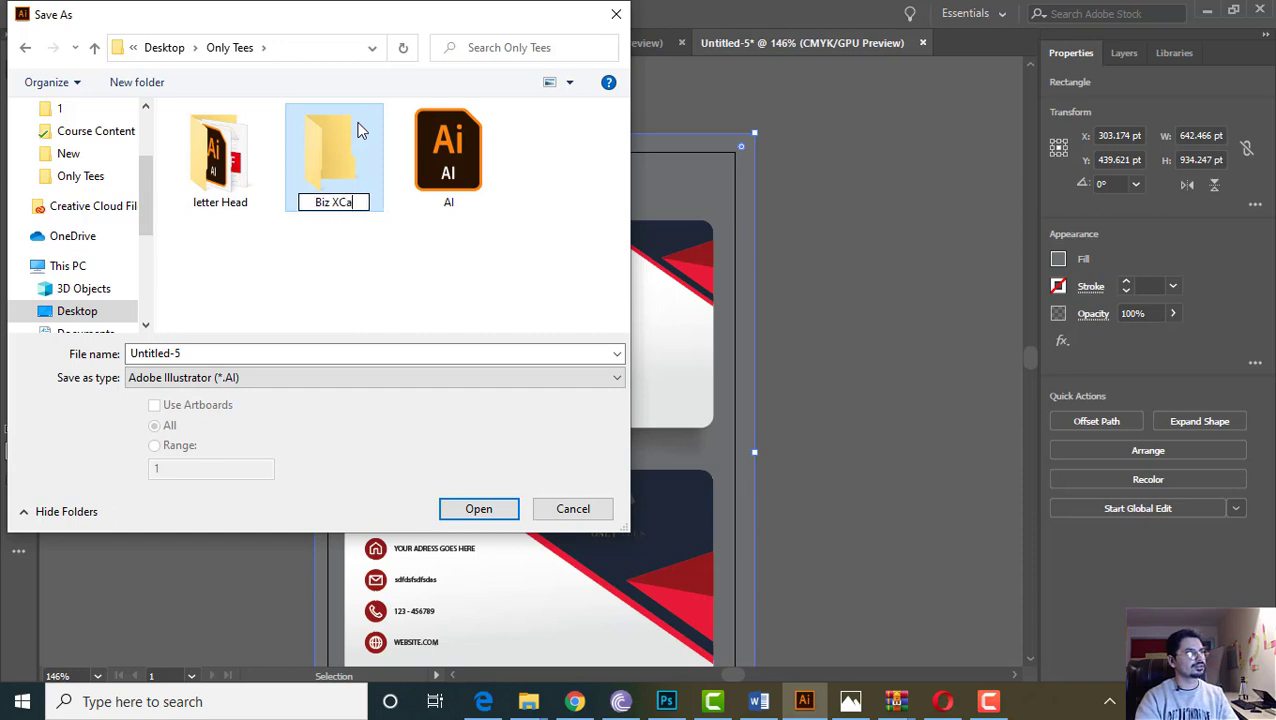
key("BackSpace")
key("BackSpace")
key("BackSpace")
type("V")
key("BackSpace")
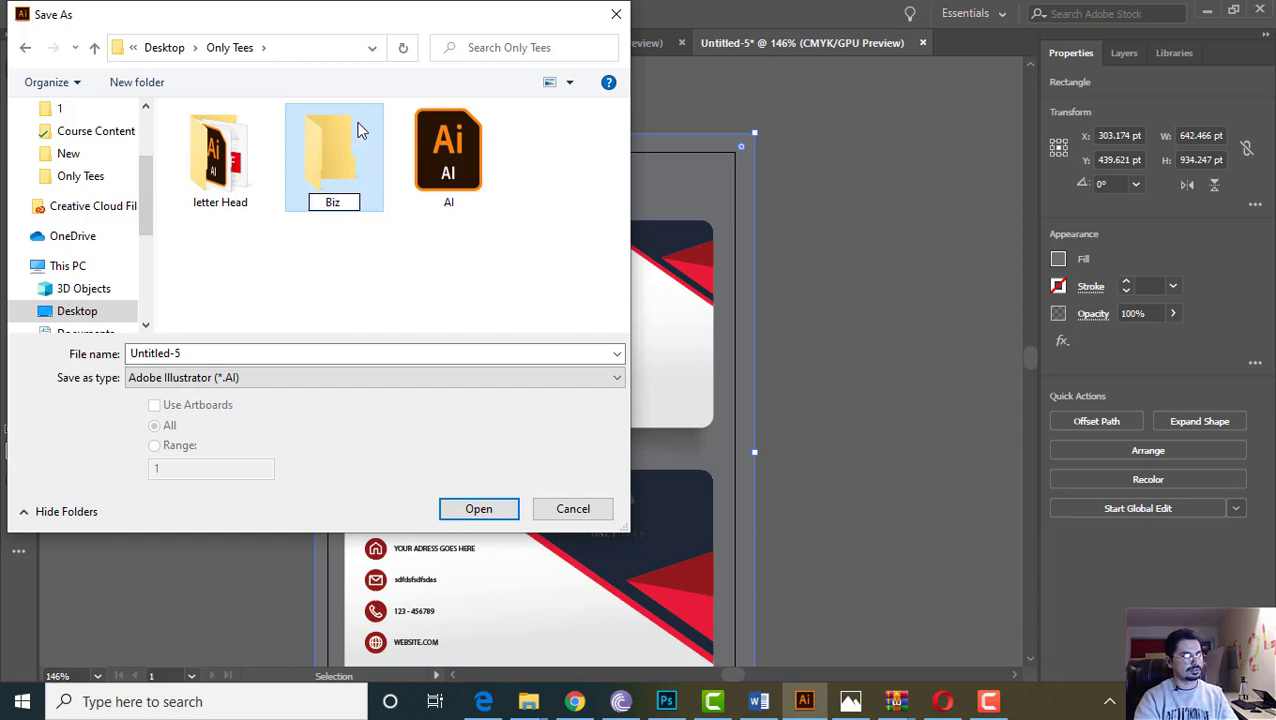
type("Card")
key("Return")
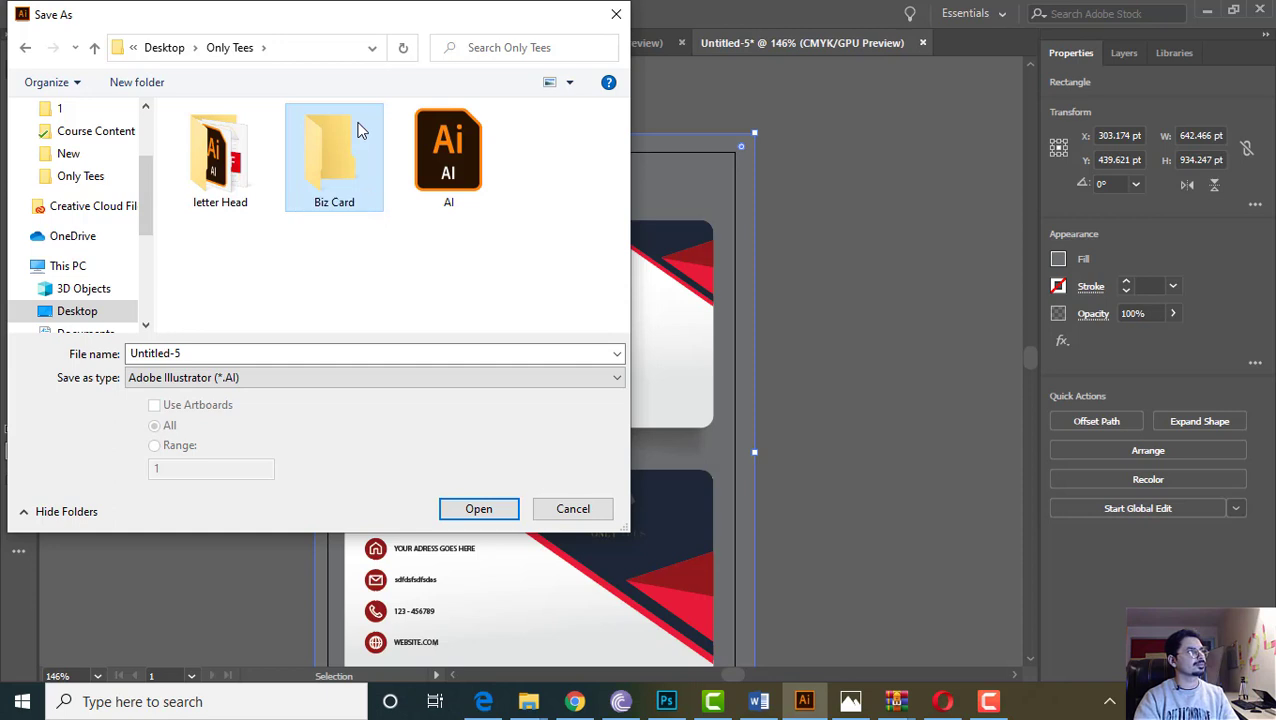
Open the Biz Card folder and save the file as 1-BIZ CARD in Illustrator format
double_click(359, 130)
left_click(274, 358)
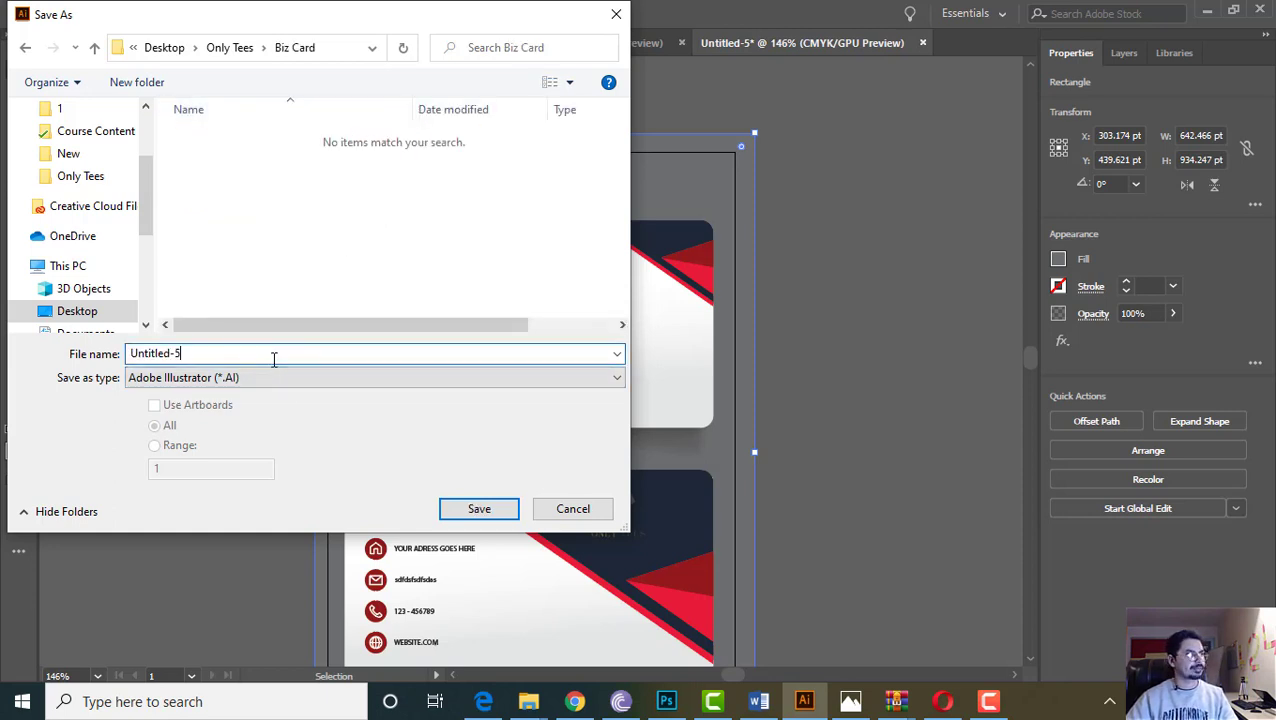
key("ctrl+a")
type("1-")
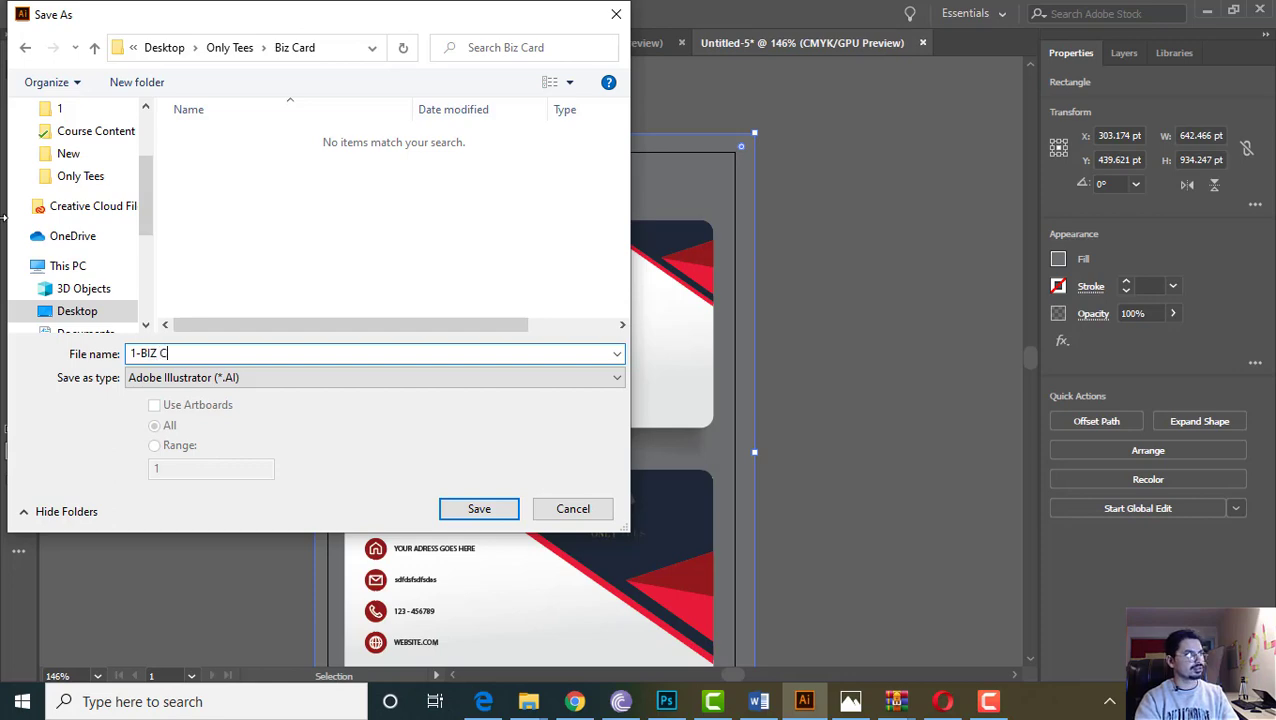
key("Return")
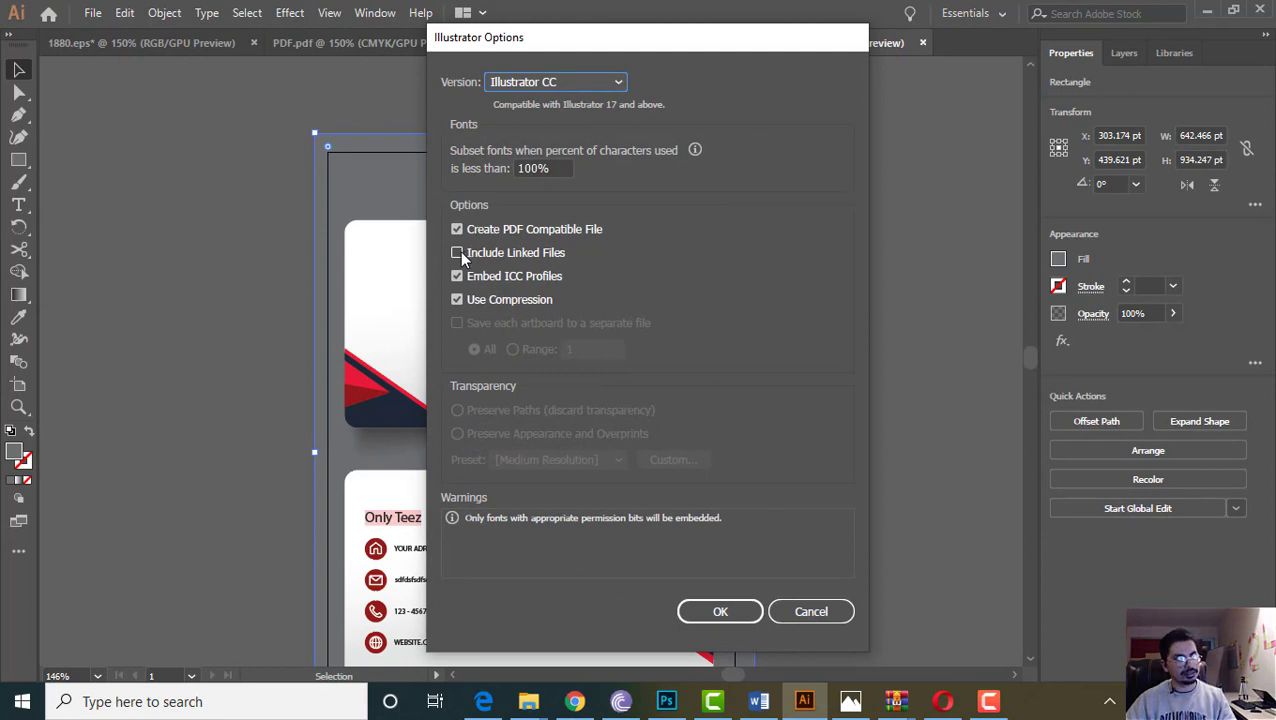
Enable Include Linked Files in Illustrator Options and confirm saving 1-BIZ CARD.ai
left_click(460, 254)
left_click_drag(558, 53, 1005, 82)
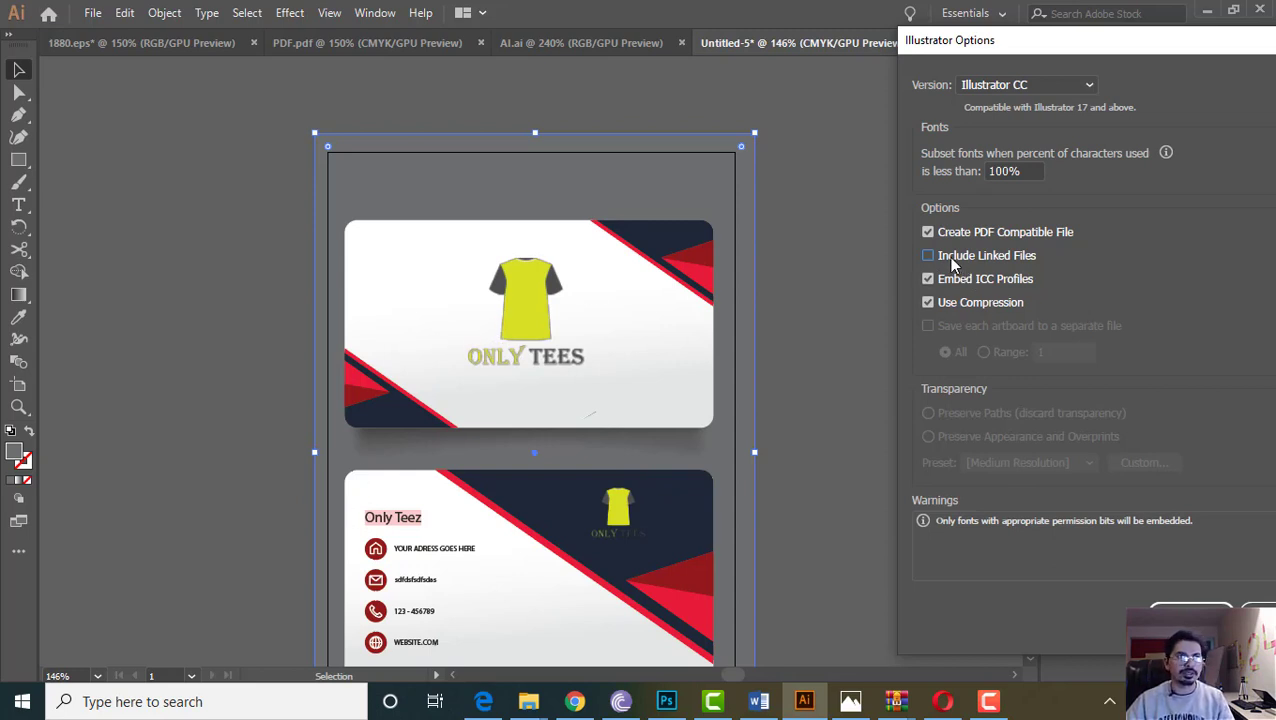
left_click(1218, 606)
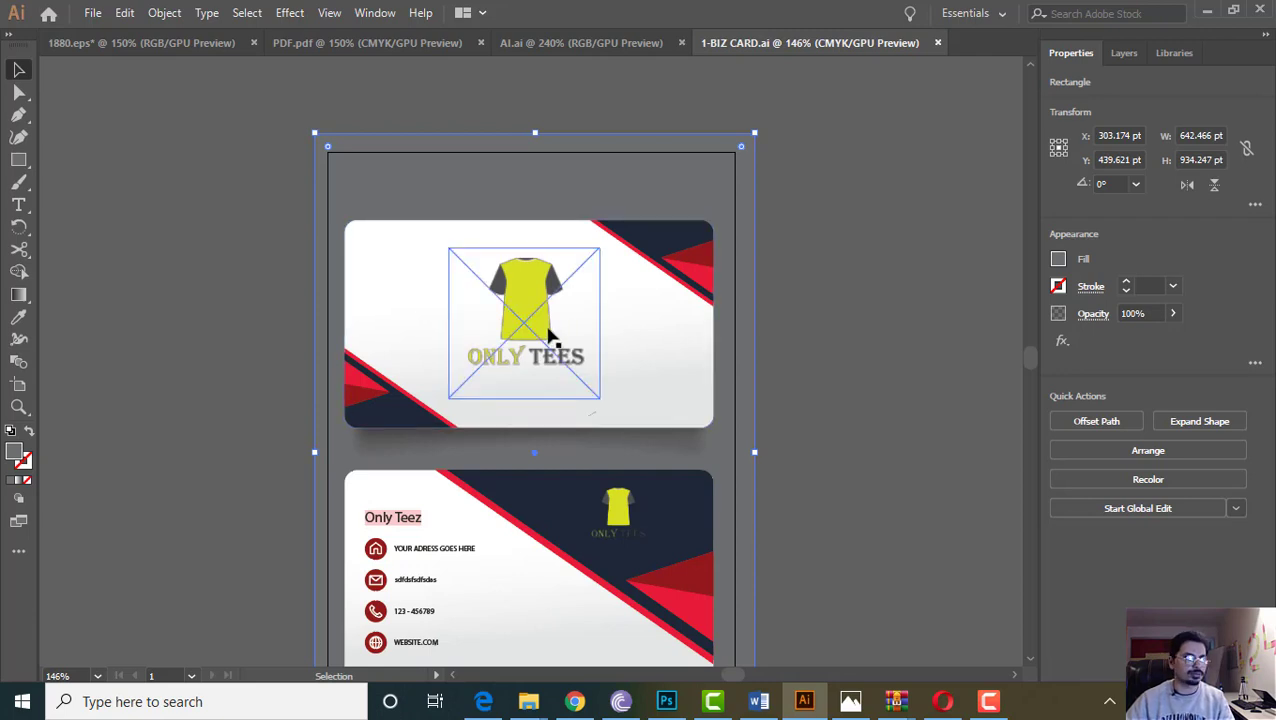
left_click(505, 340)
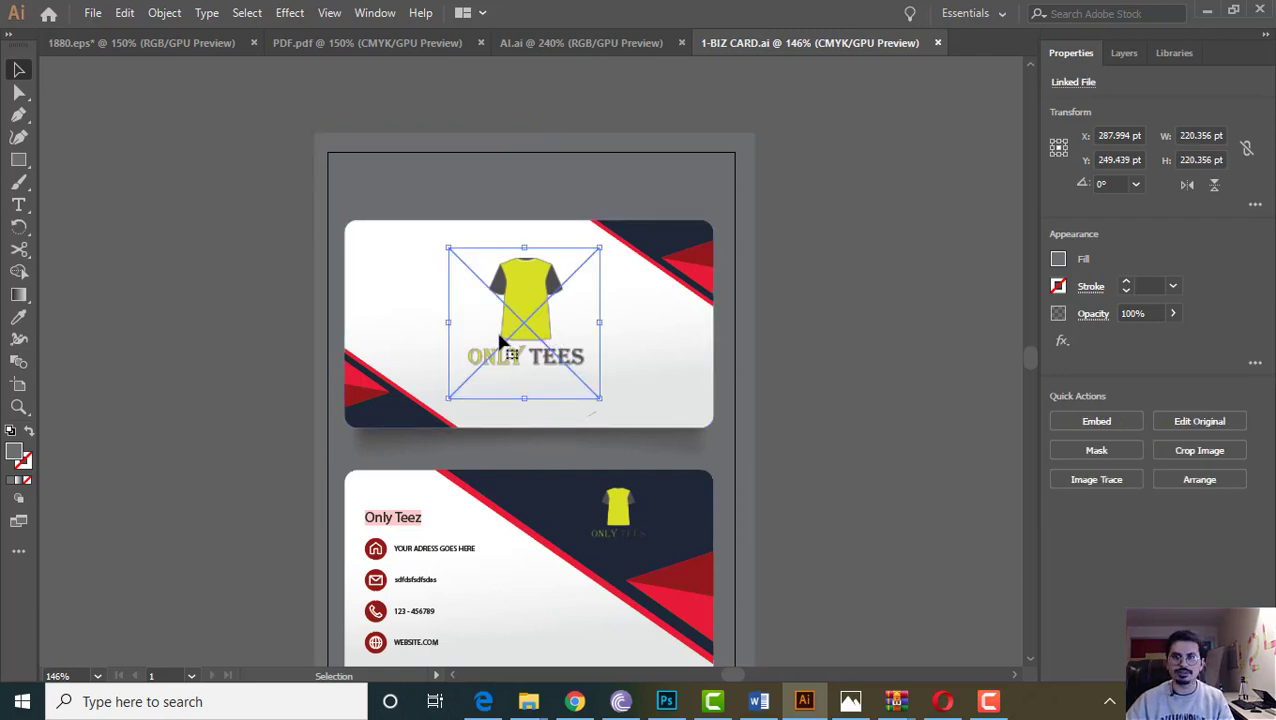
left_click(427, 336)
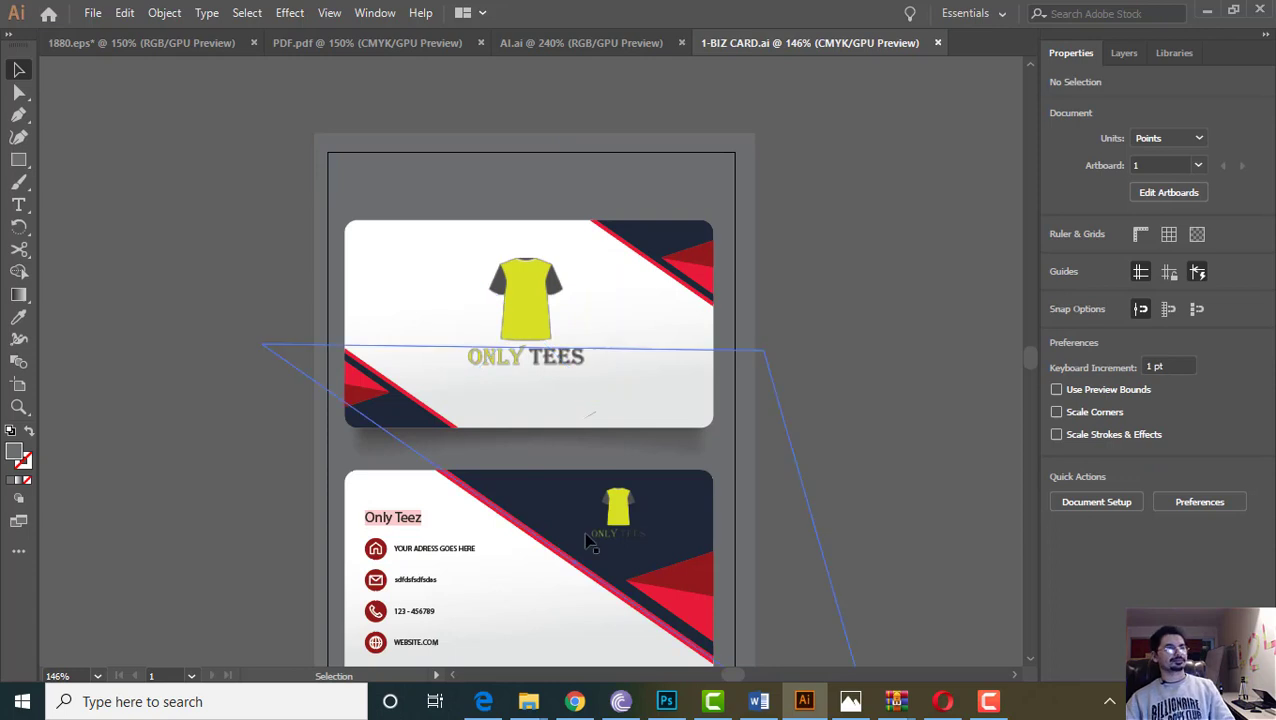
scroll(604, 537, "down", 2)
scroll(548, 476, "up", 2)
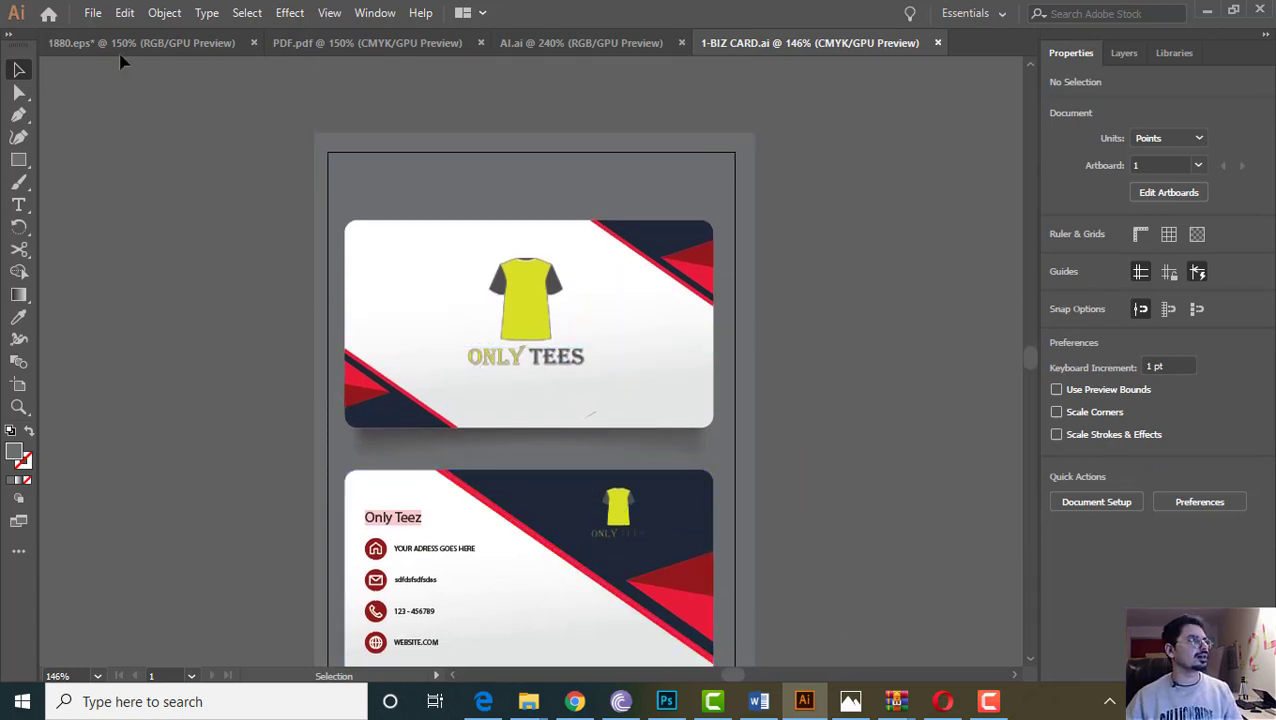
Save 1-BIZ CARD again with the file type set to Adobe PDF (*.PDF)
left_click(92, 12)
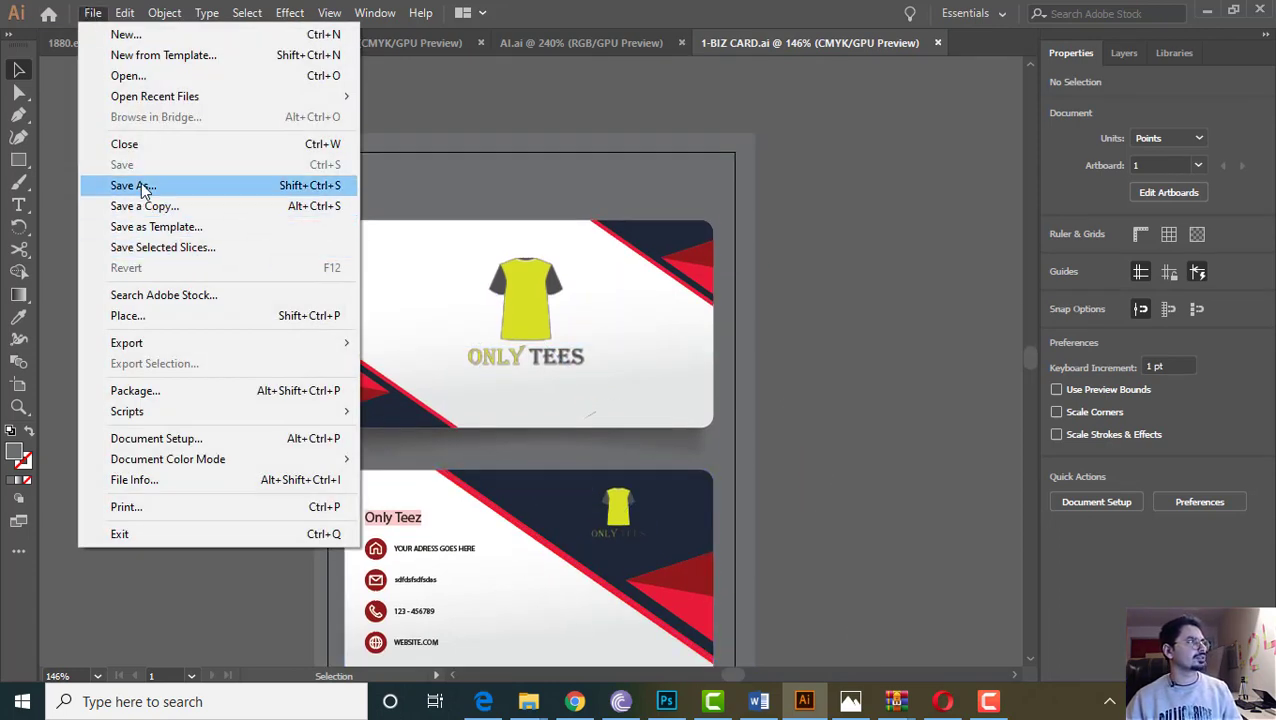
left_click(143, 187)
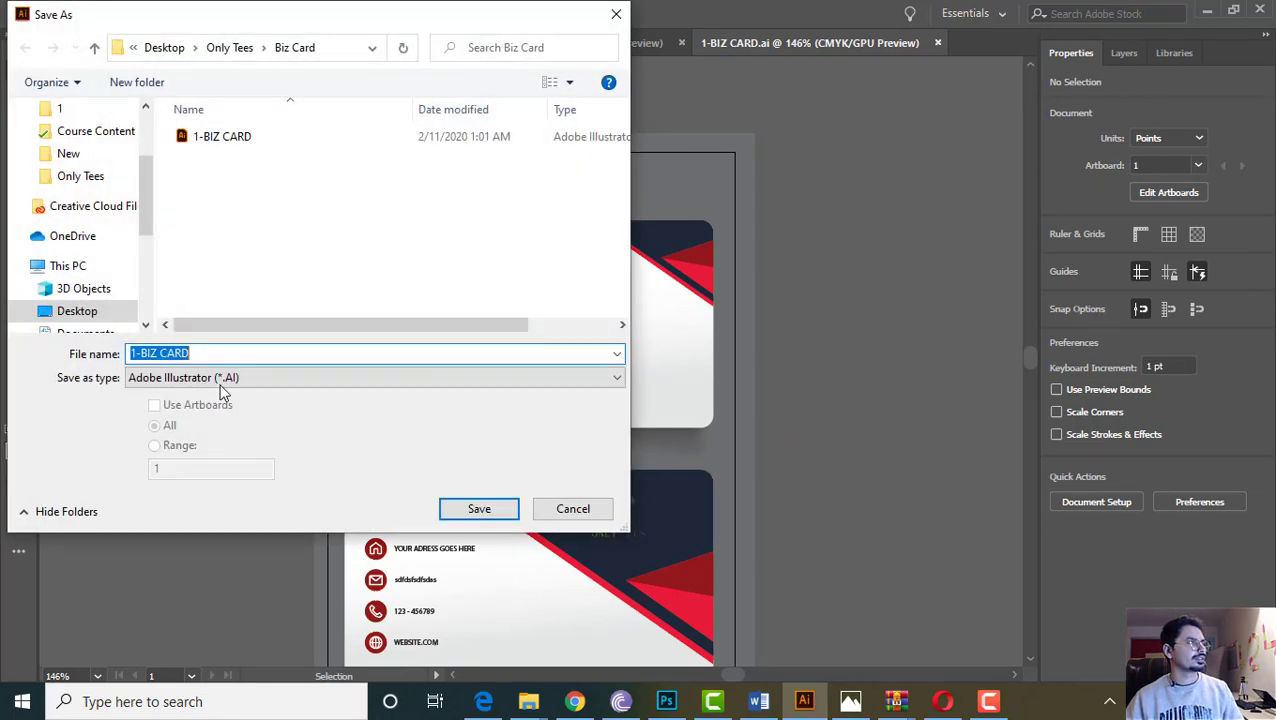
left_click(224, 378)
left_click(178, 410)
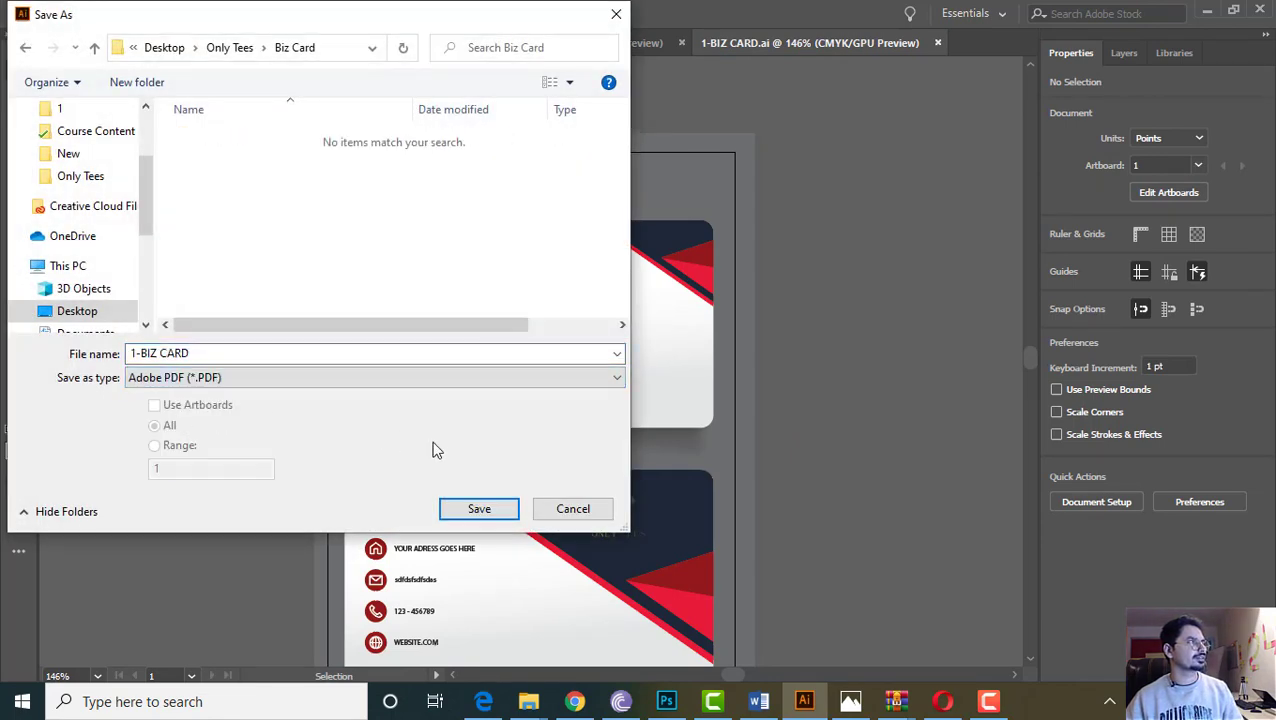
left_click(478, 512)
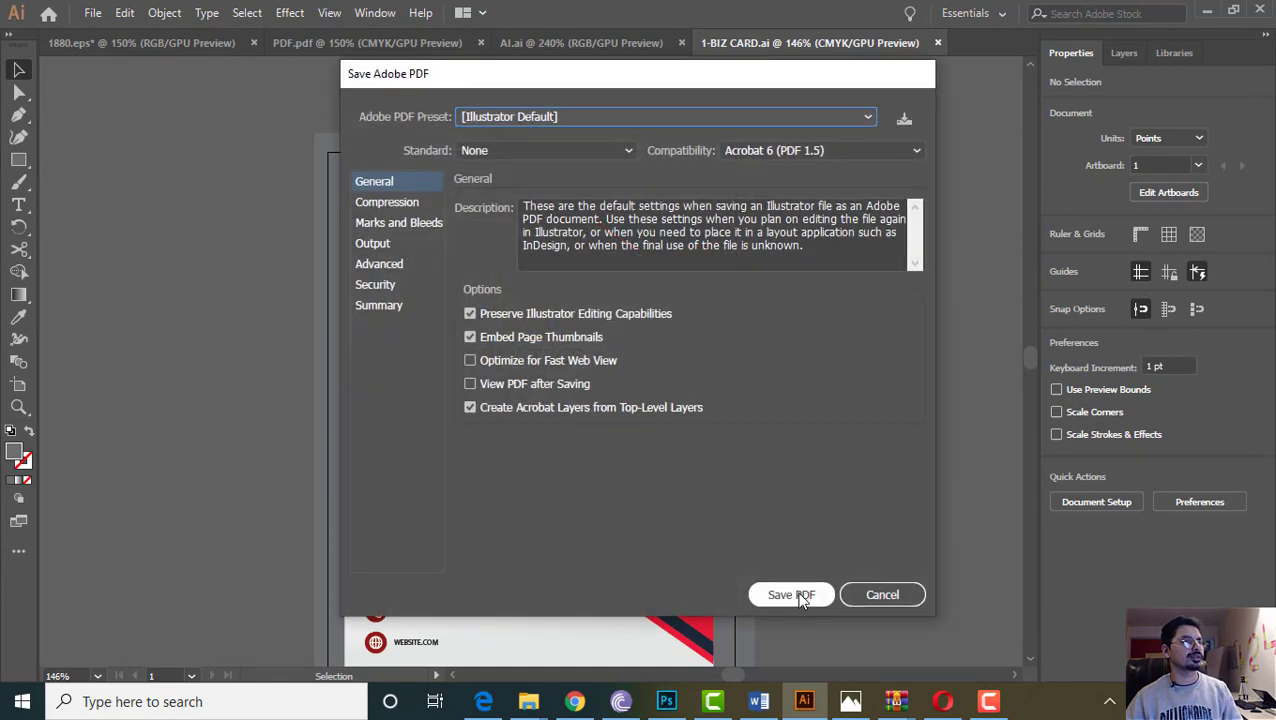
Accept the default Save Adobe PDF settings to write 1-BIZ CARD.pdf, then check the card background
left_click(791, 595)
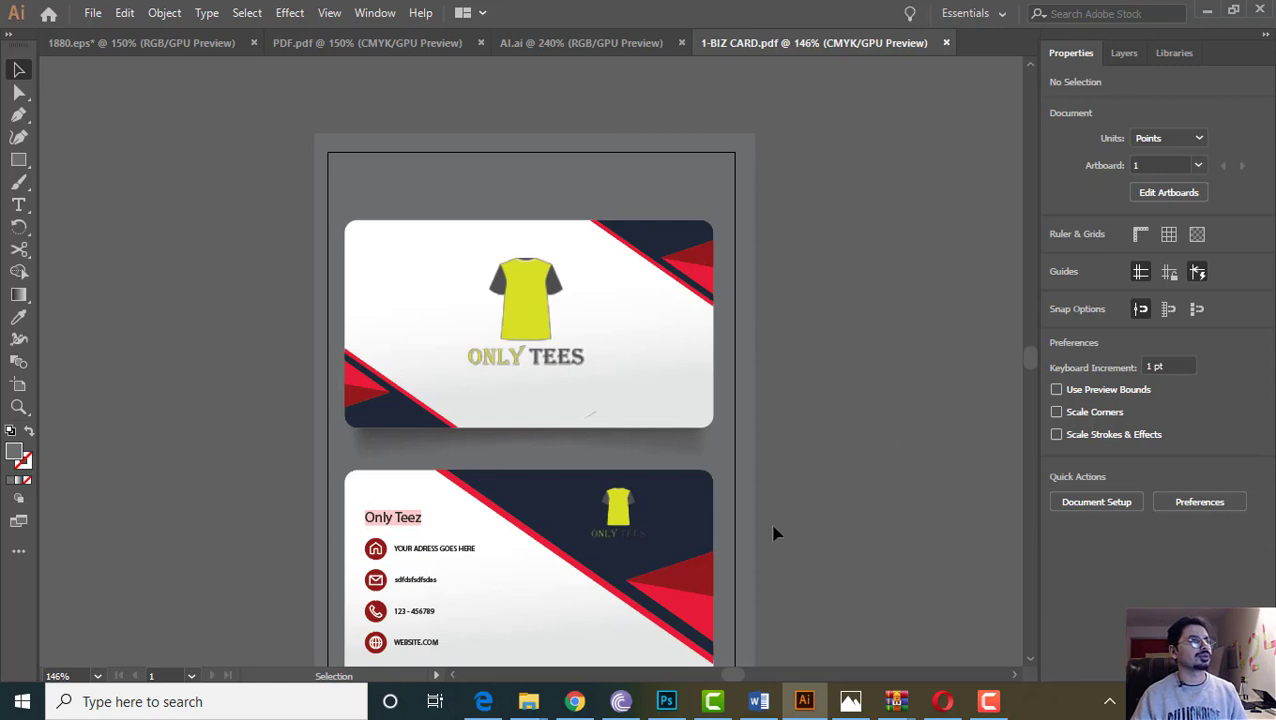
left_click(687, 196)
left_click(908, 221)
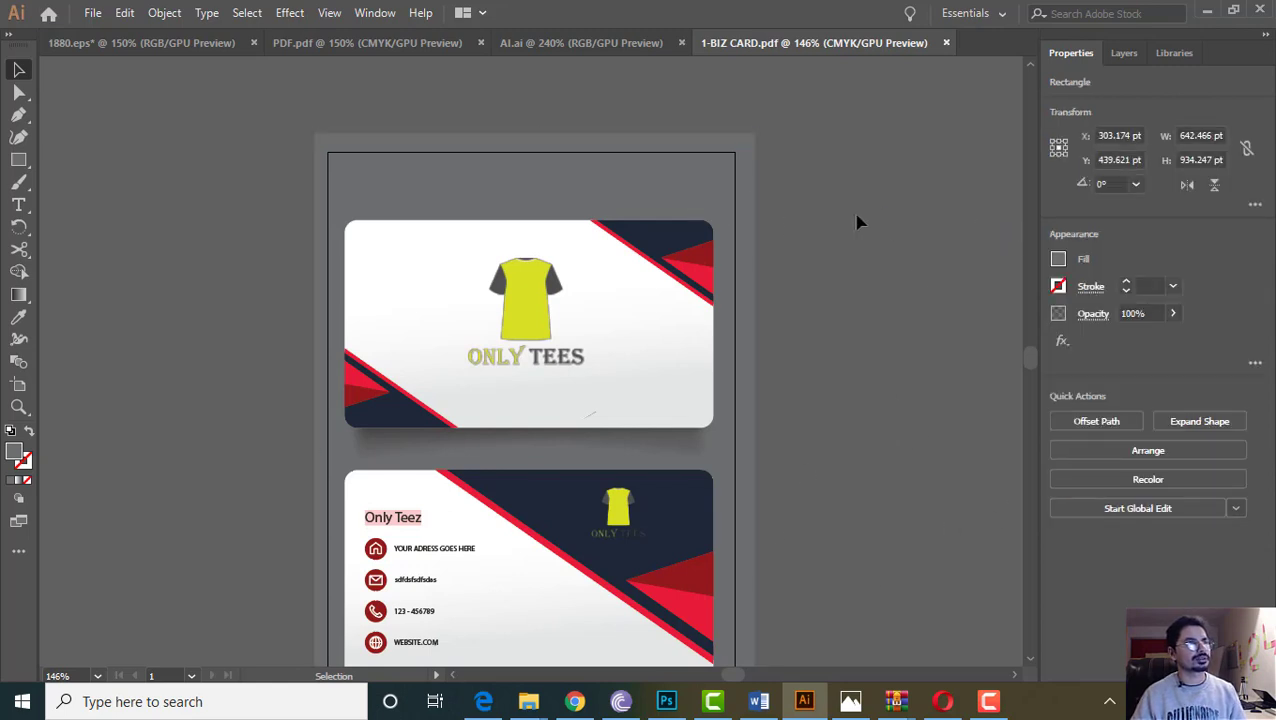
left_click(718, 202)
left_click(861, 210)
left_click(681, 159)
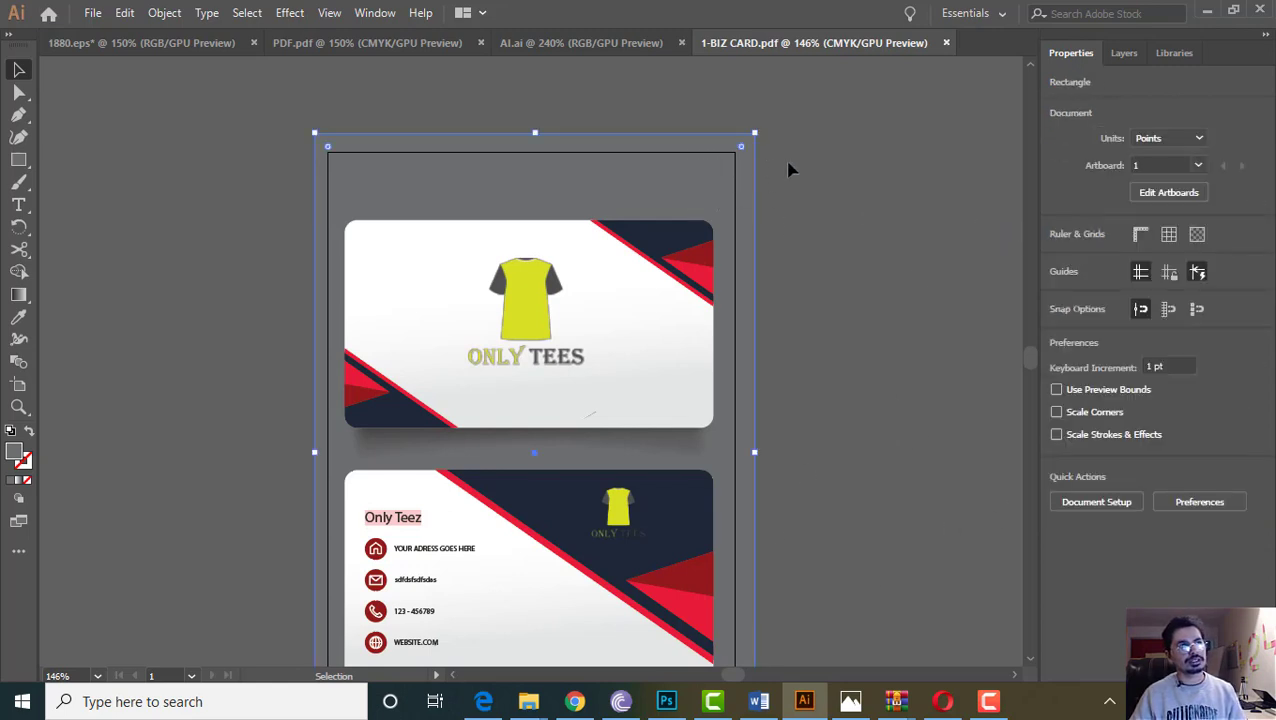
left_click(792, 171)
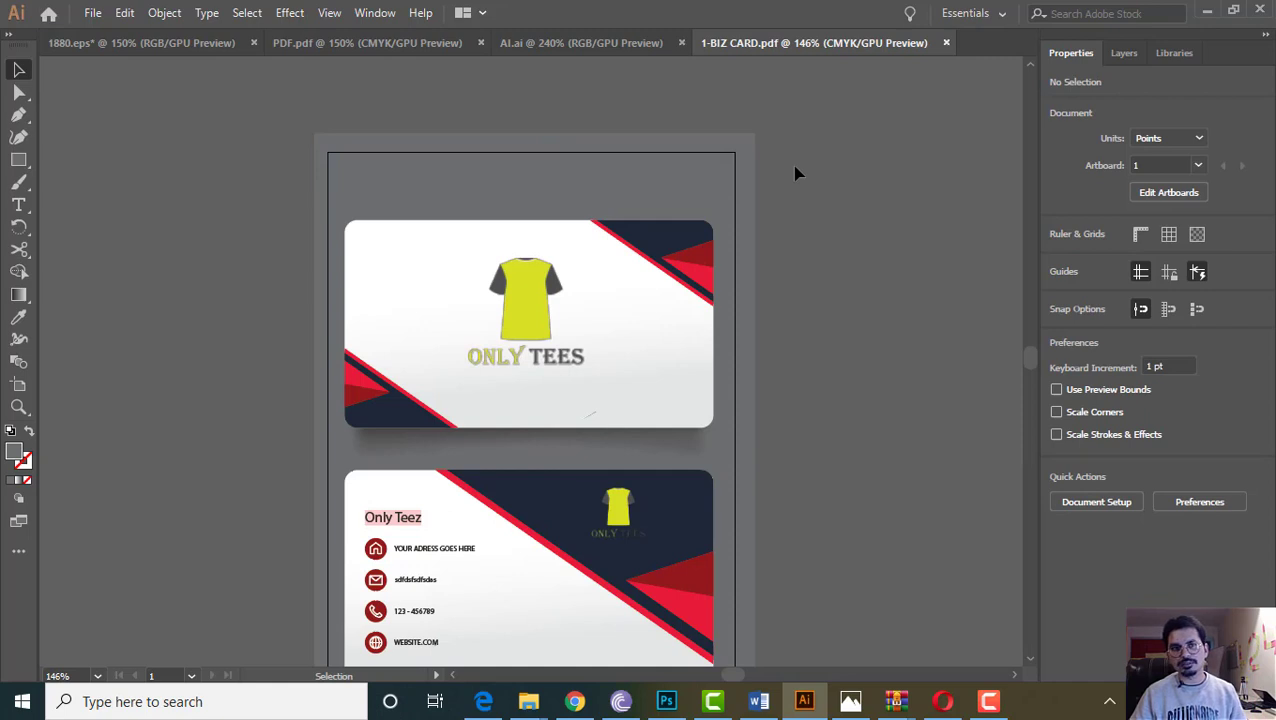